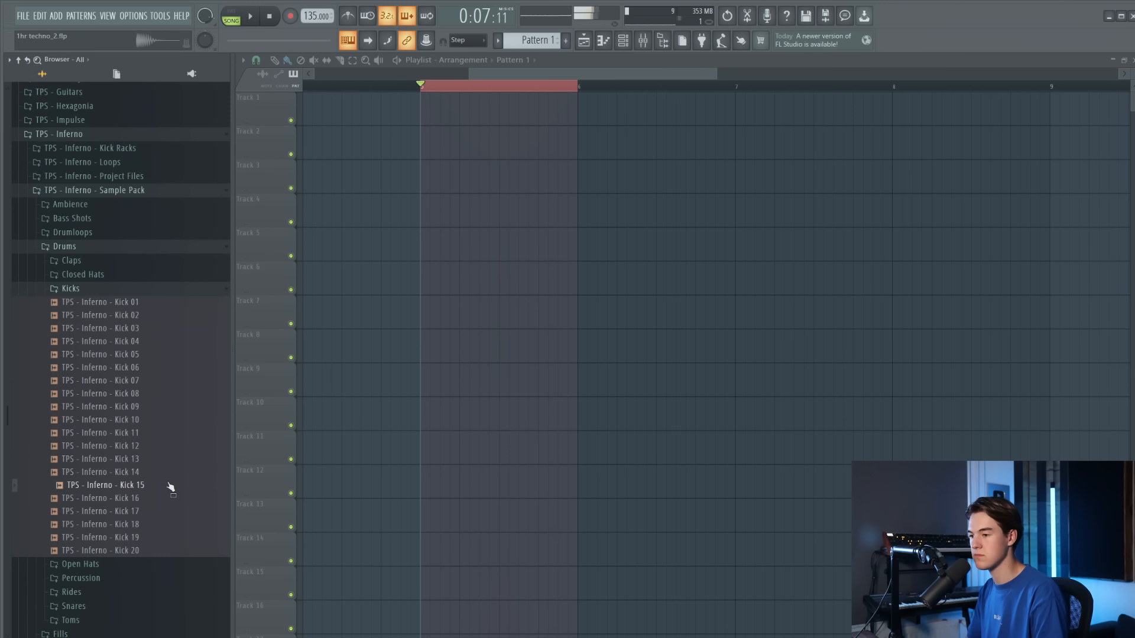
Audition Kick 16, 17, 19 and 20 in the TPS - Inferno Kicks folder
left_click(174, 498)
left_click(172, 512)
left_click(171, 537)
left_click(170, 550)
left_click(172, 510)
left_click(167, 551)
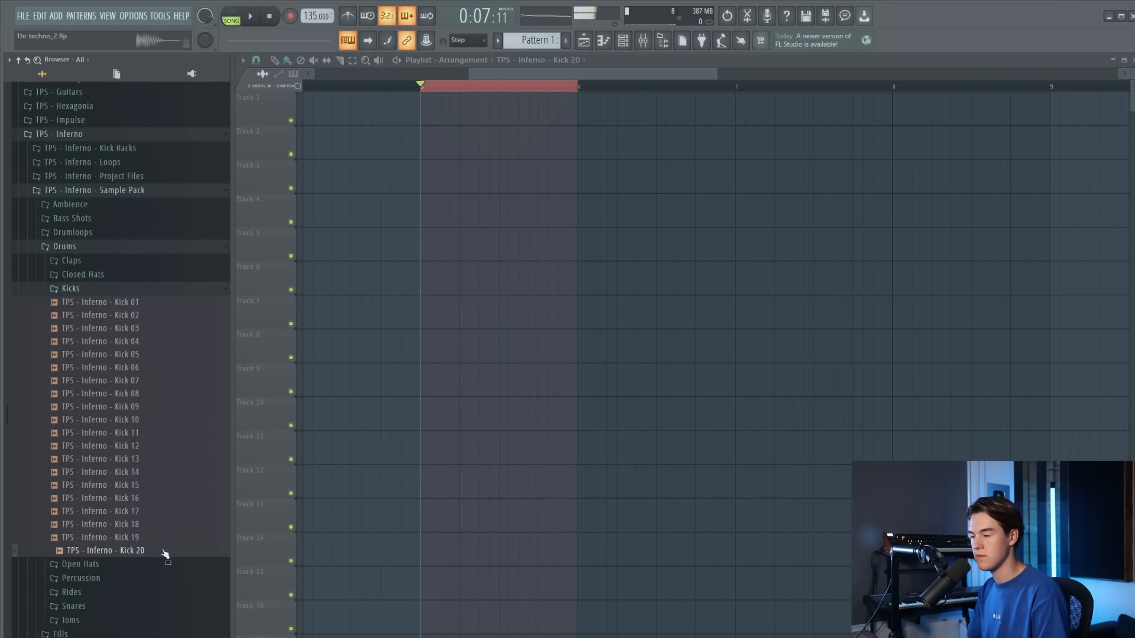
Place TPS - Inferno - Kick 20 on Track 5 at bar 5 and repeat it on all four beats of the bar
left_click_drag(166, 554, 431, 246)
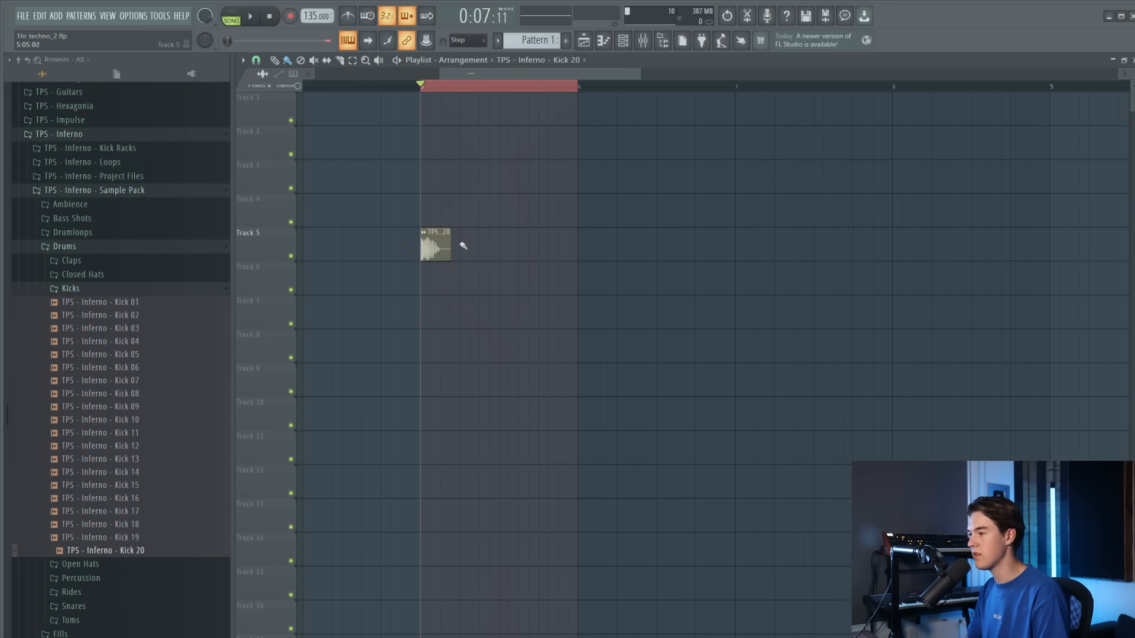
left_click(486, 244)
left_click(507, 245)
left_click(553, 247)
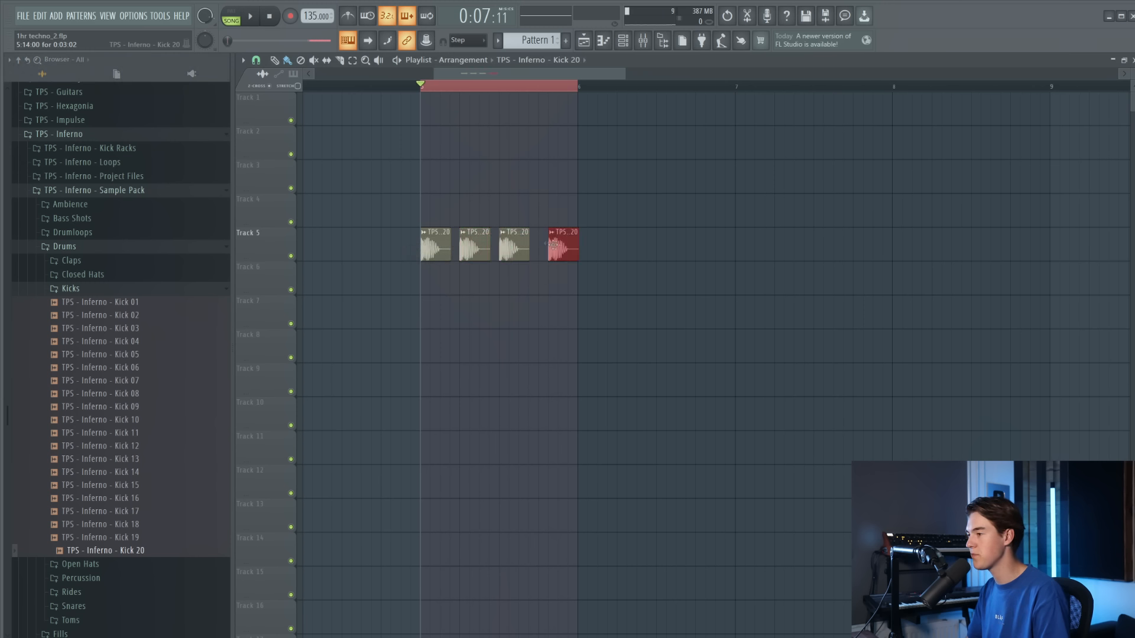
double_click(550, 247)
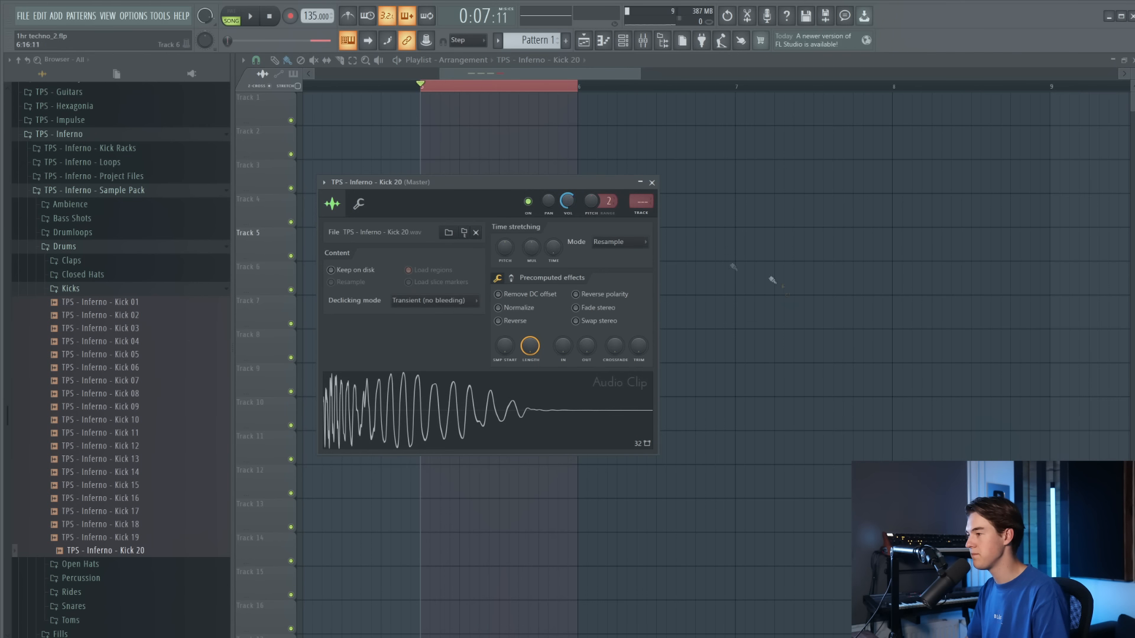
key("Escape")
Play back the four-kick loop in bar 5 to hear the pattern
key("space")
key("space")
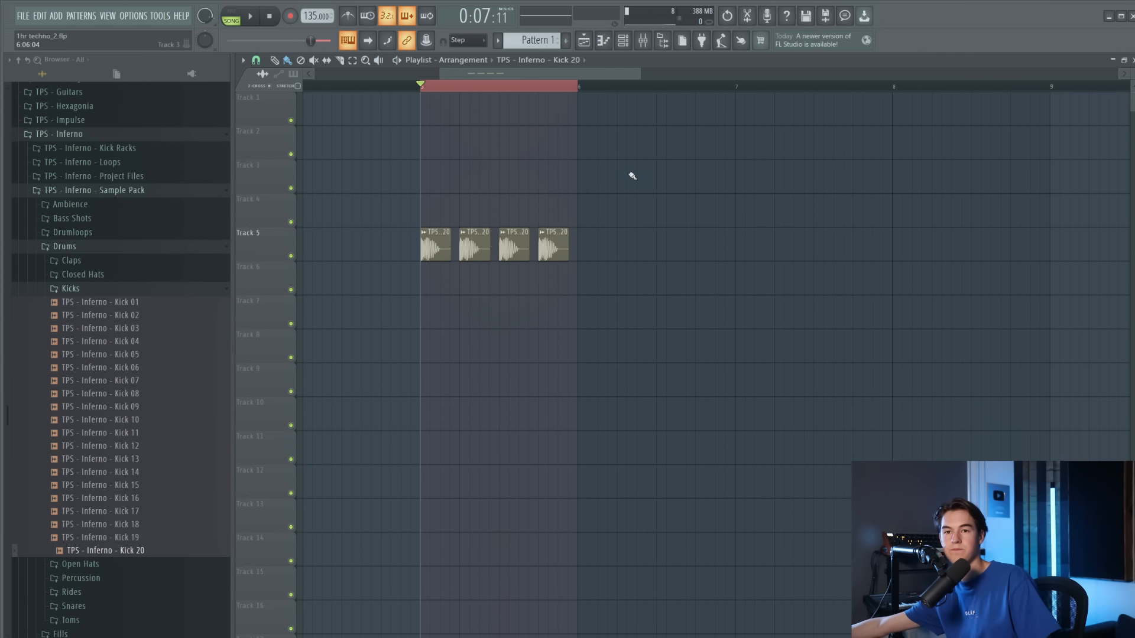
key("space")
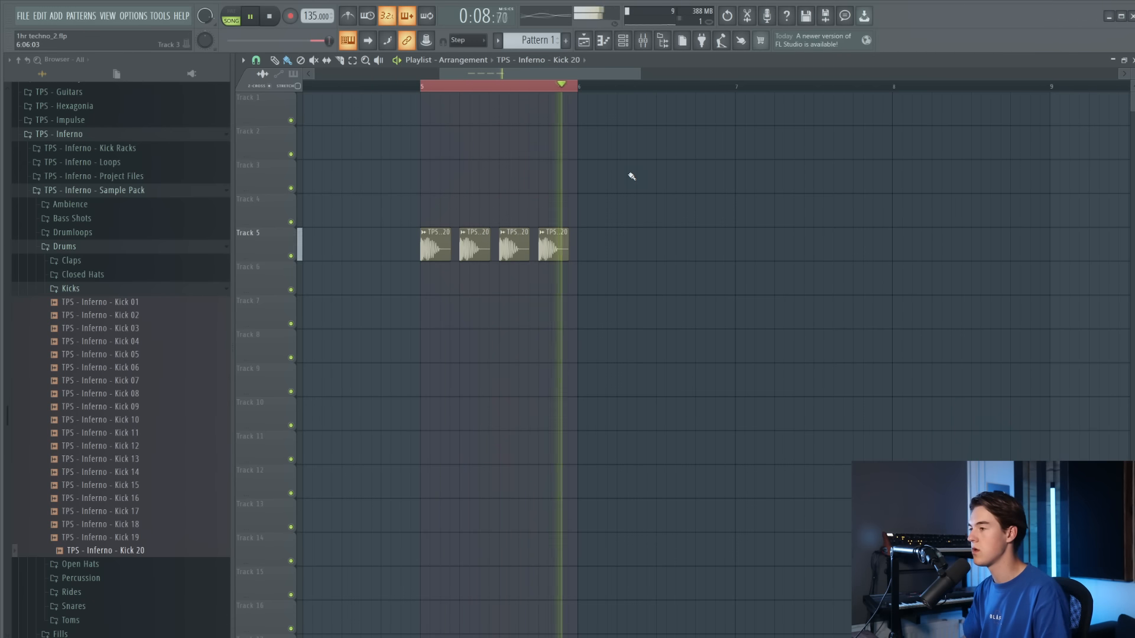
scroll(434, 246, "up", 2)
key("space")
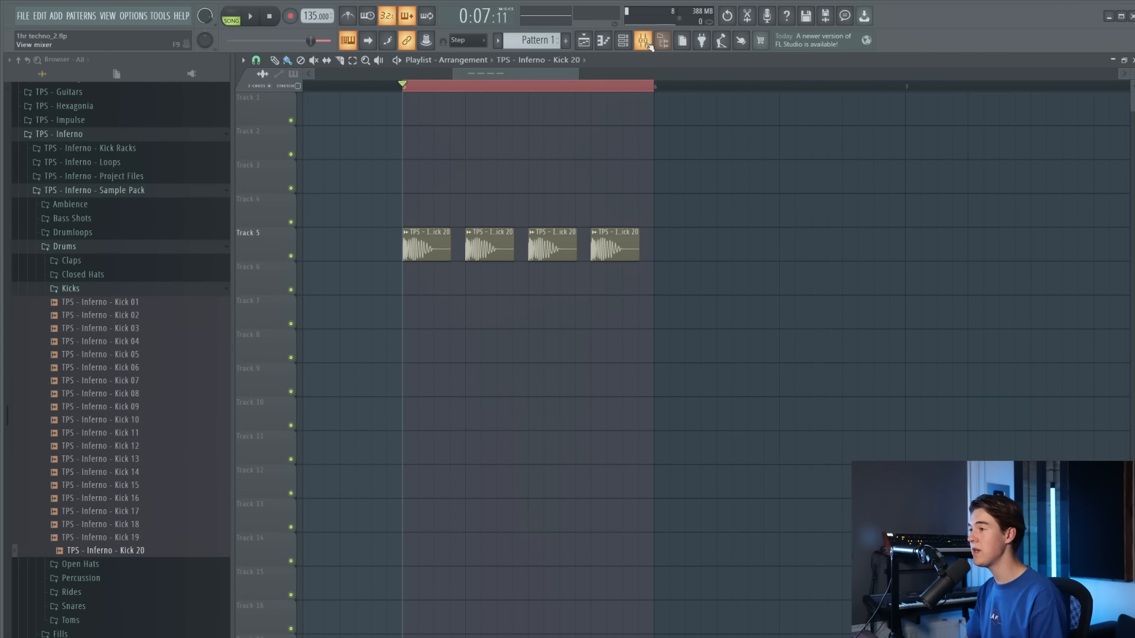
Route the kick clip to the mixer and move its track to insert 6
left_click(648, 45)
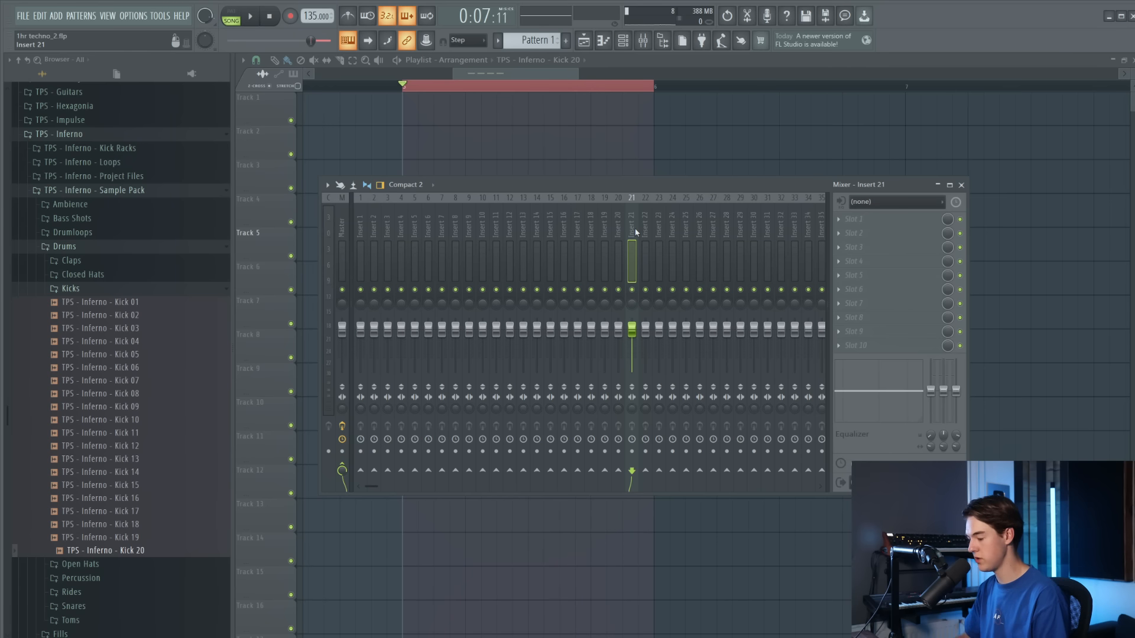
key("ctrl+l")
scroll(634, 228, "up", 15, "shift")
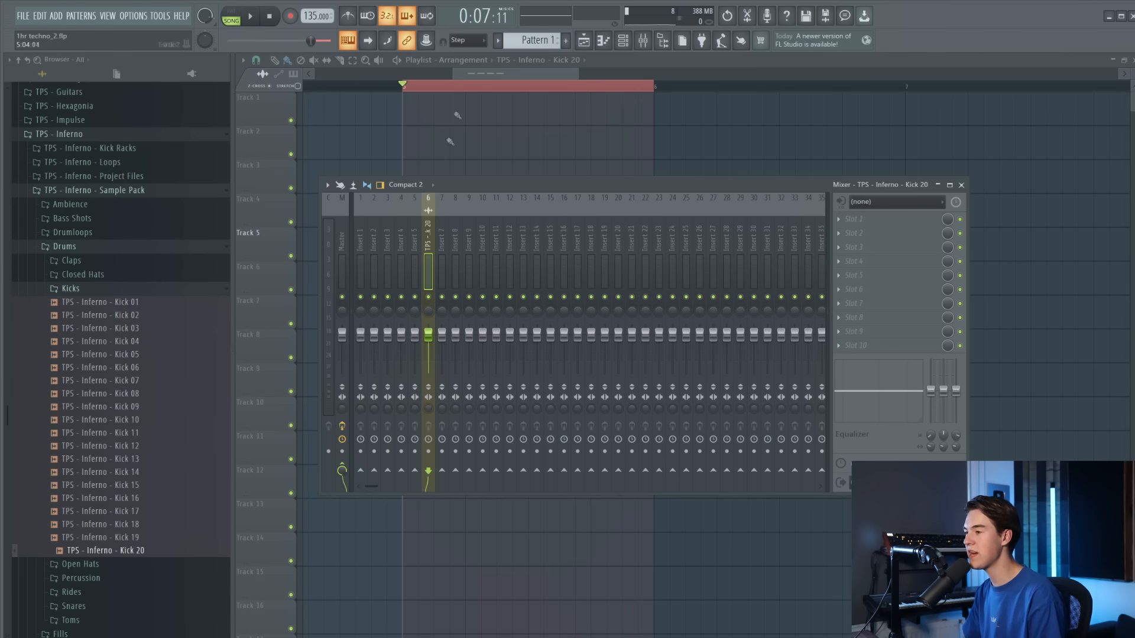
Add Transient Processor to the kick's mixer track and lower its attack to about -26% during playback
left_click(889, 248)
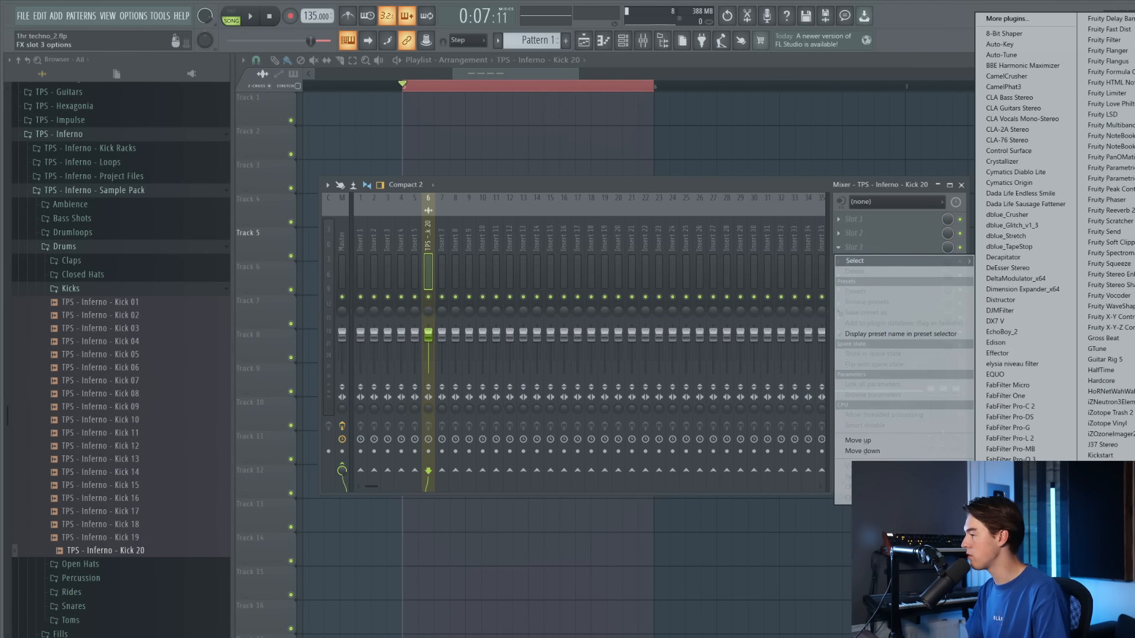
left_click(1132, 331)
left_click_drag(473, 198, 638, 218)
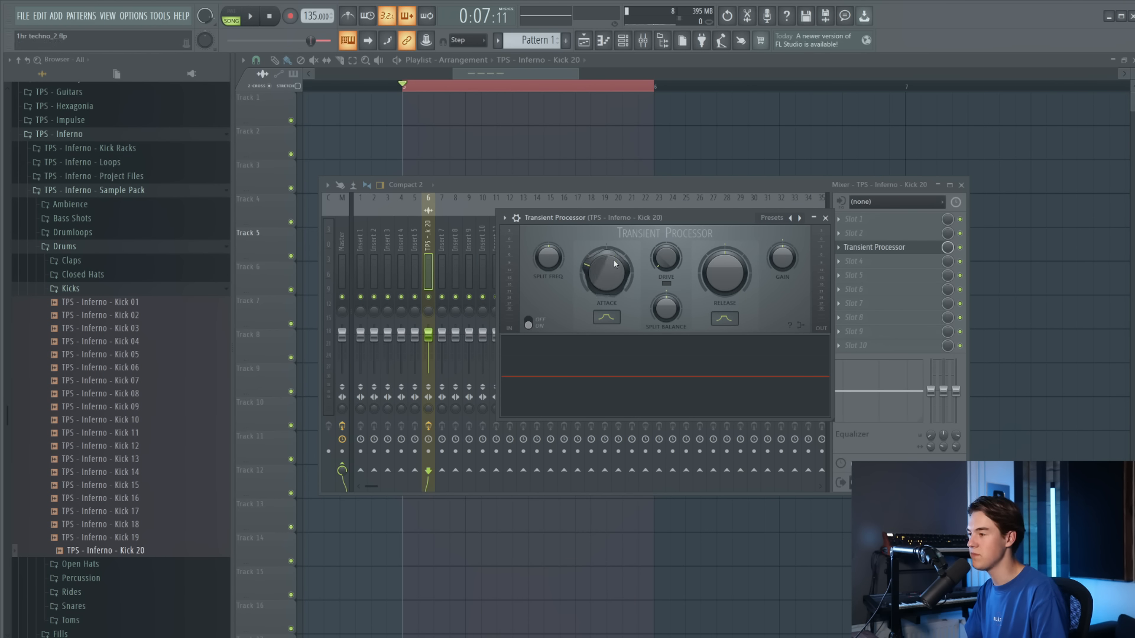
key("space")
left_click_drag(612, 267, 613, 341)
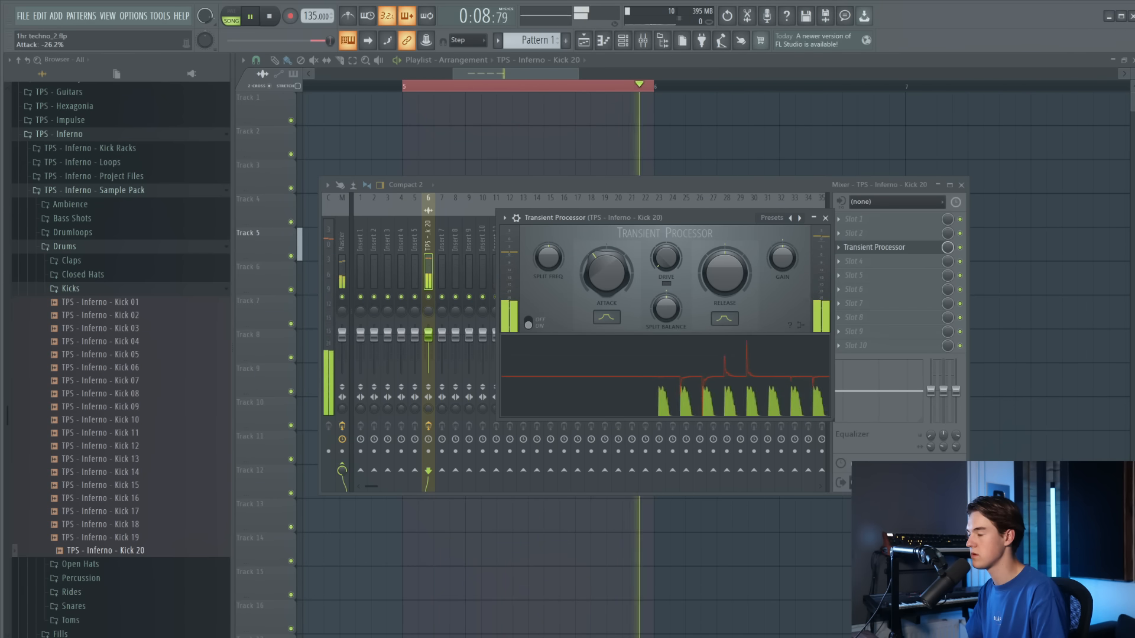
Move Transient Processor up to the kick track's first effect slot and stop playback
left_click(826, 218)
scroll(879, 249, "up", 2)
key("space")
Add Fruity Parametric EQ 2 to the kick and soften its highs, with the band 7 high shelf about -6.4 dB near 5443 Hz
left_click(864, 248)
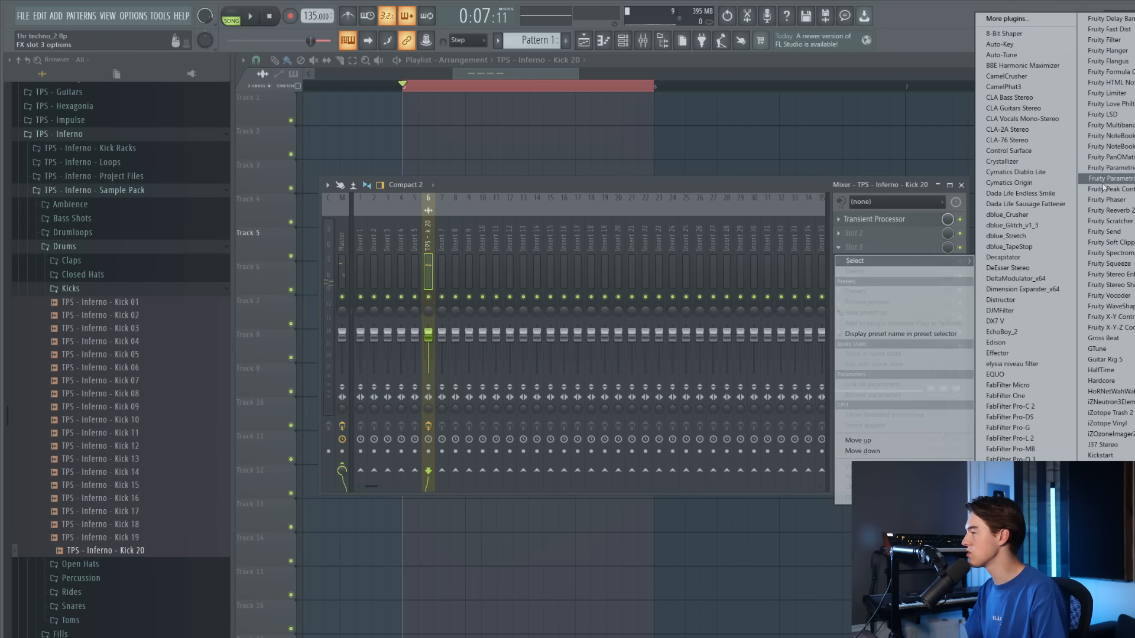
left_click(1108, 179)
left_click_drag(580, 284, 578, 306)
left_click_drag(541, 285, 572, 309)
key("space")
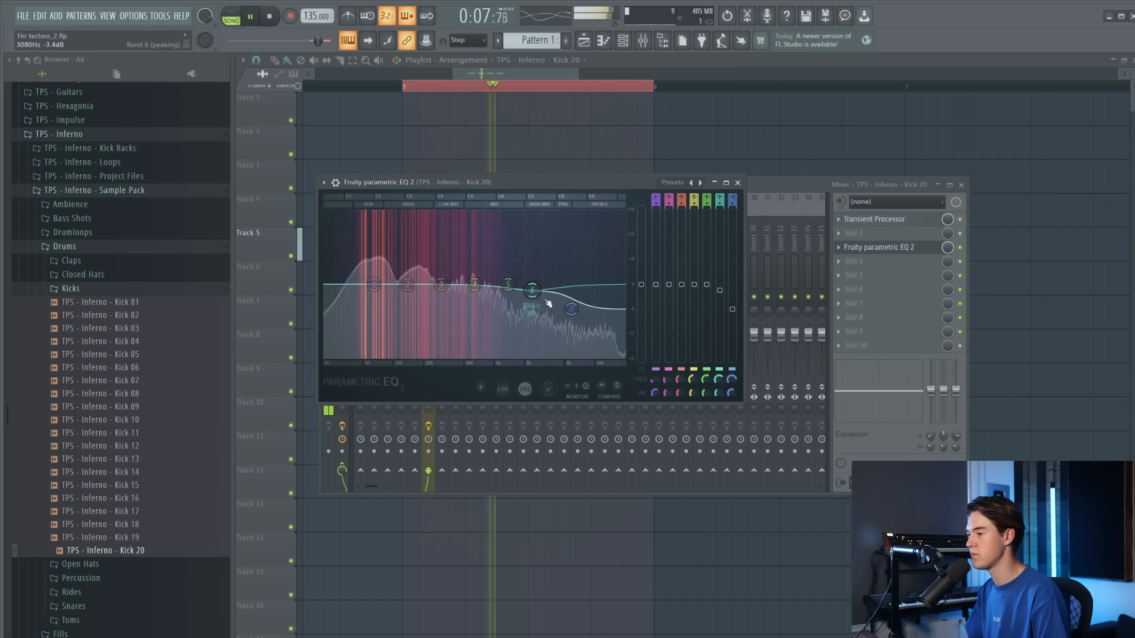
left_click_drag(574, 310, 568, 311)
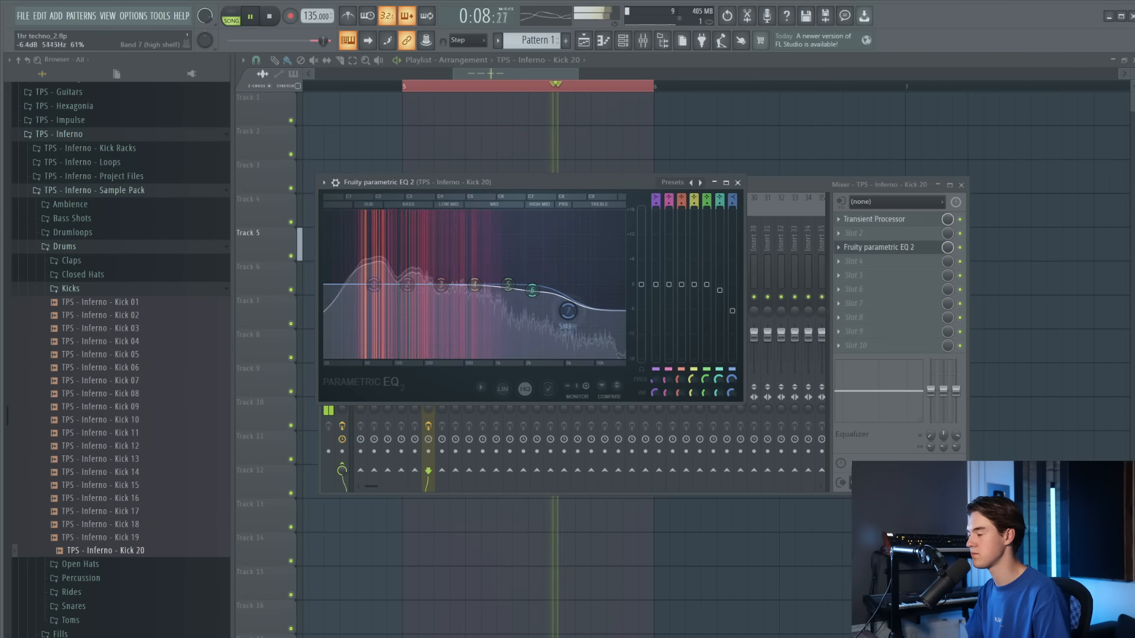
Move Fruity Parametric EQ 2 up to the kick track's second effect slot and stop playback
left_click(738, 183)
scroll(855, 246, "up", 1)
key("space")
Add Decapitator to the kick's third effect slot and set its drive to about 3.2 during playback
left_click(859, 248)
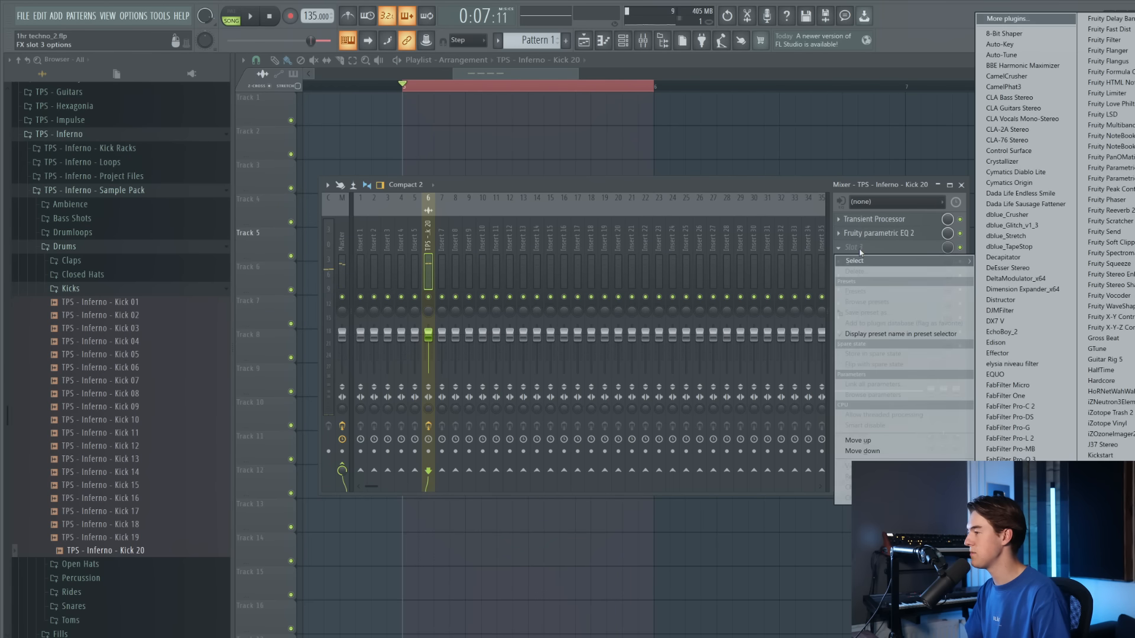
left_click(1000, 259)
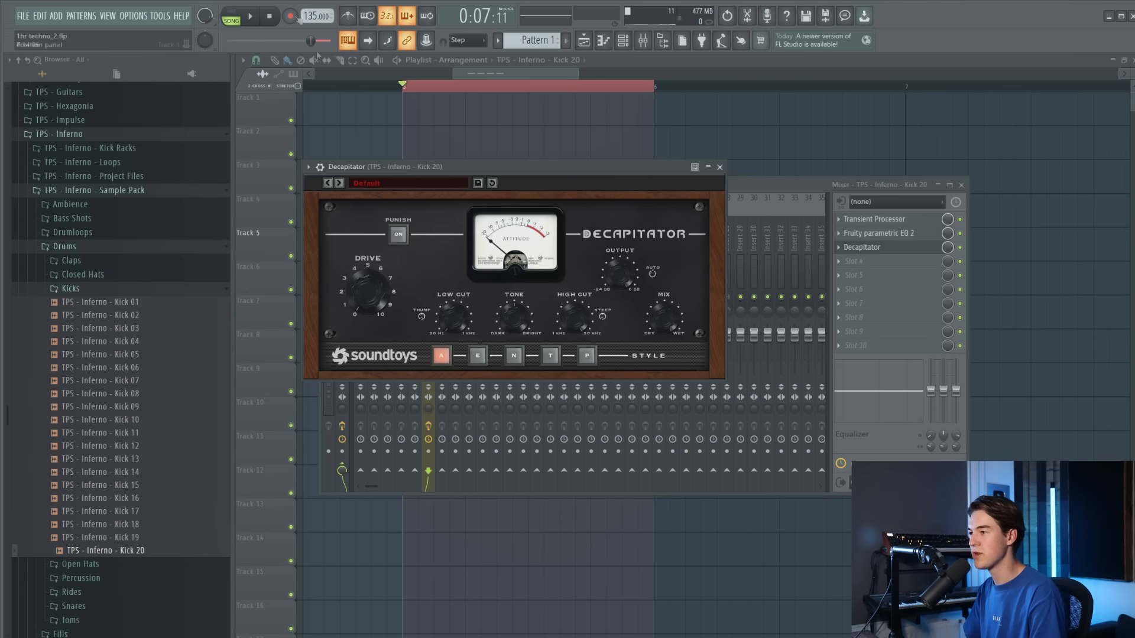
left_click(252, 18)
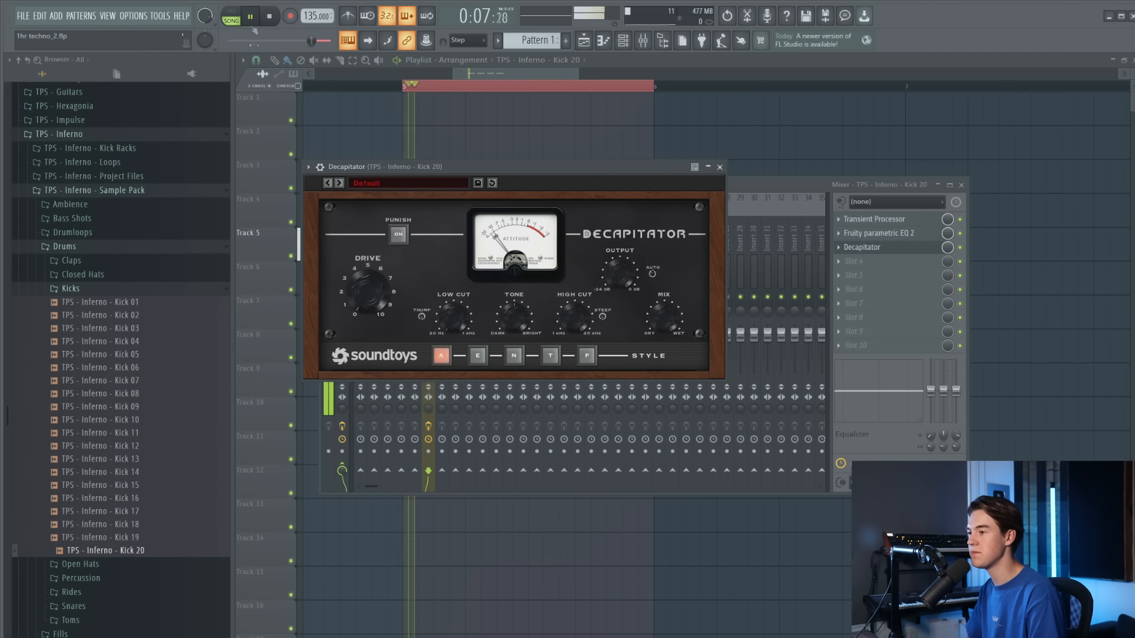
left_click_drag(374, 274, 376, 268)
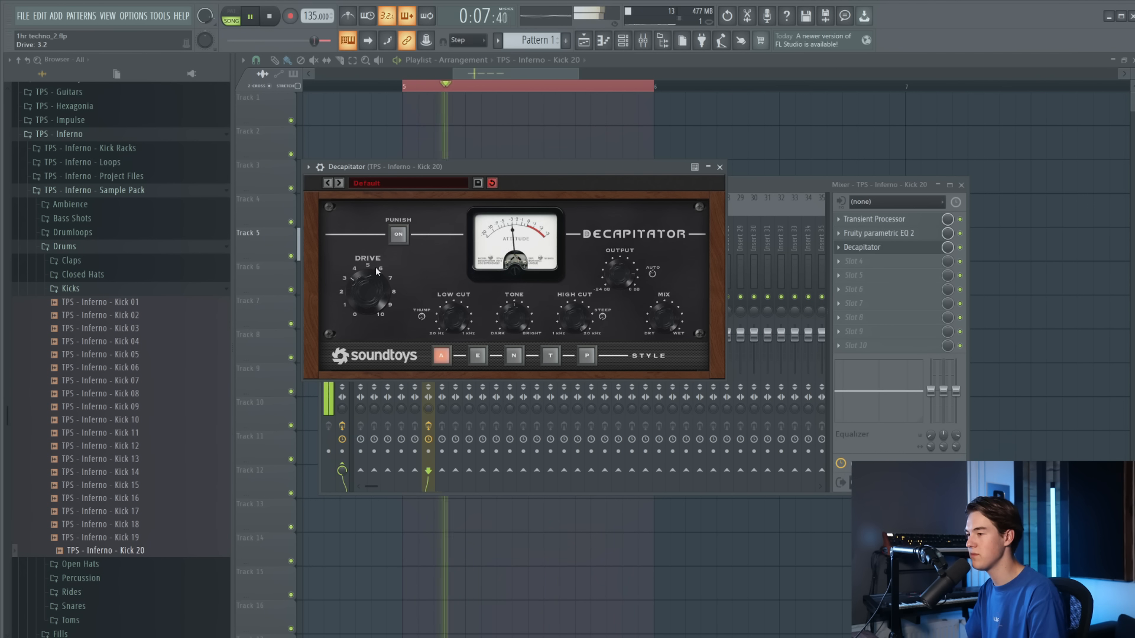
Try Decapitator's E, N and T saturation styles on the kick, and return to style A
left_click(477, 355)
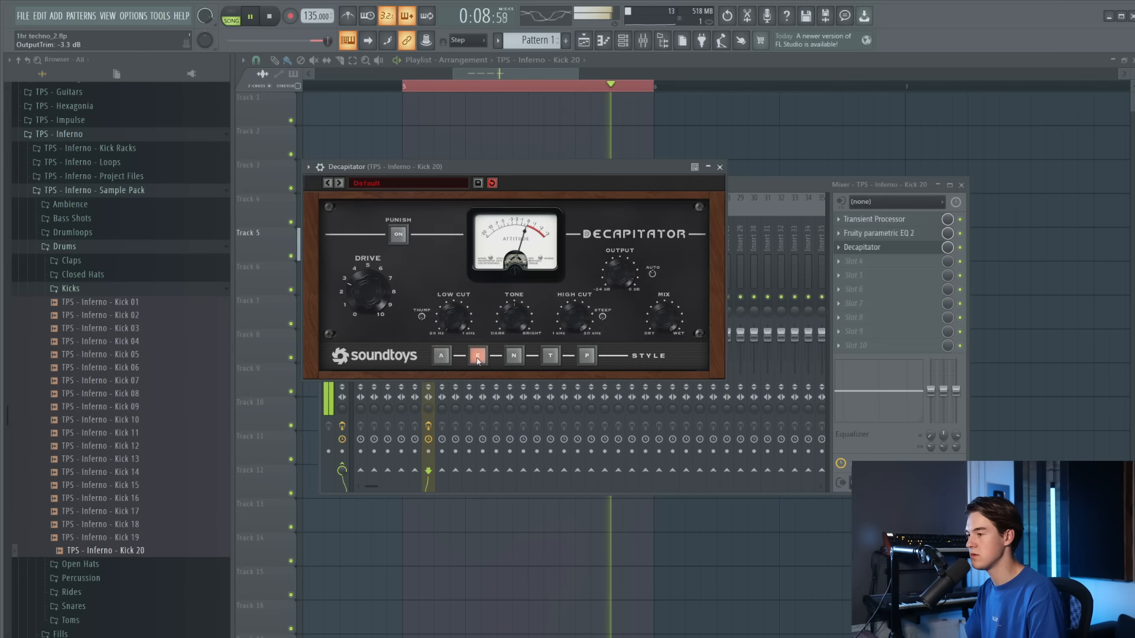
left_click(513, 357)
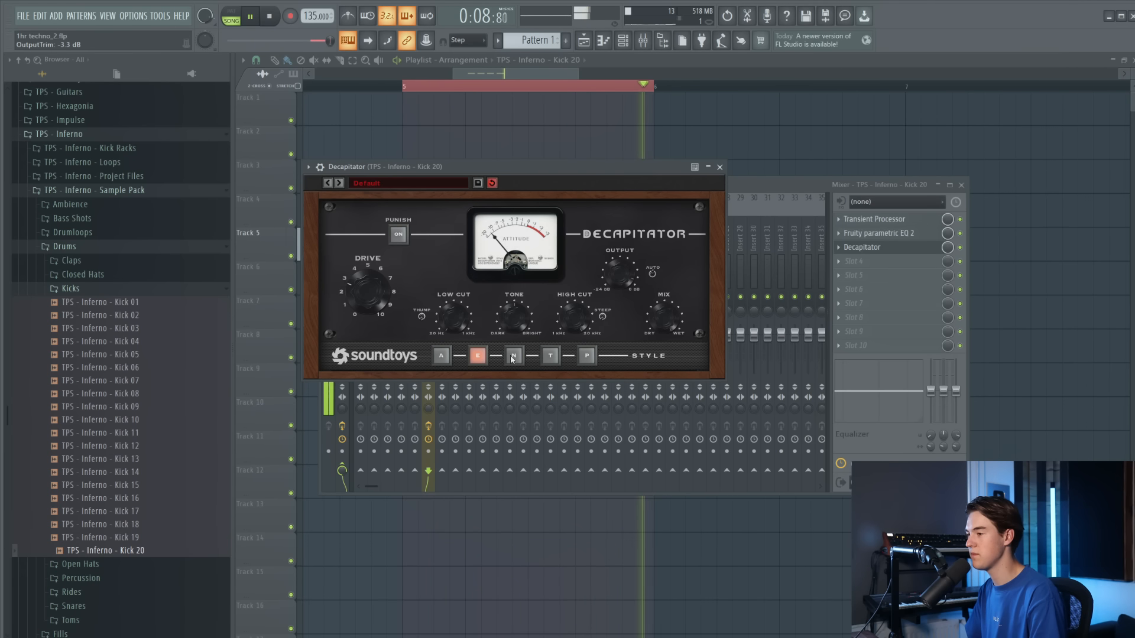
left_click(552, 359)
left_click_drag(402, 166, 428, 169)
left_click(467, 358)
Set Decapitator's mix to about 59% and compare the kick with the effect bypassed and enabled
left_click_drag(691, 322, 683, 376)
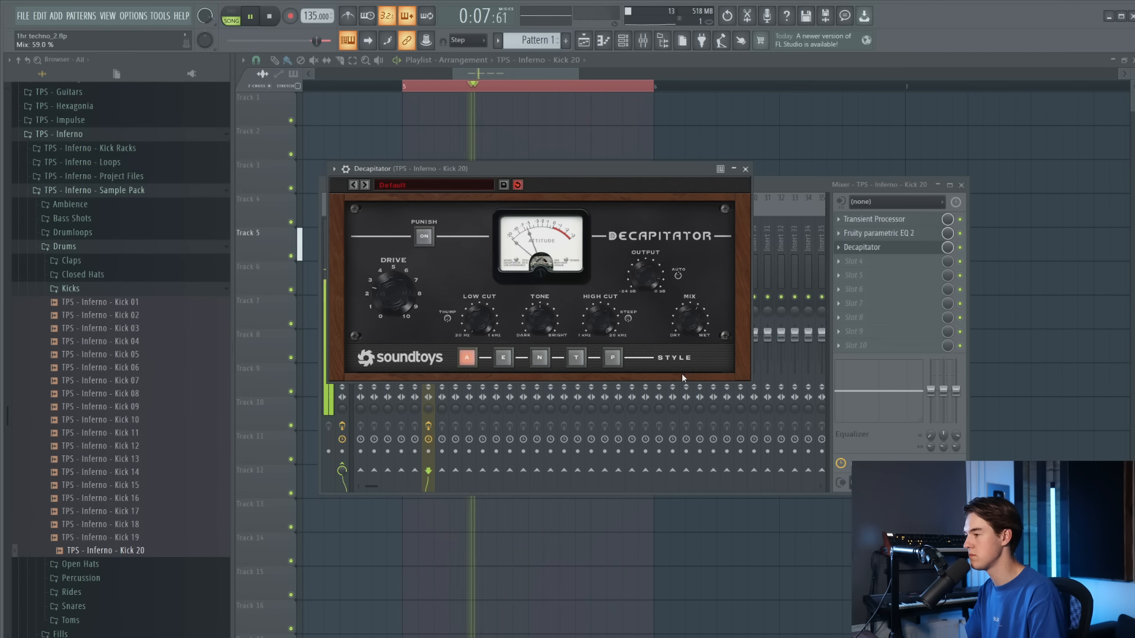
left_click(964, 246)
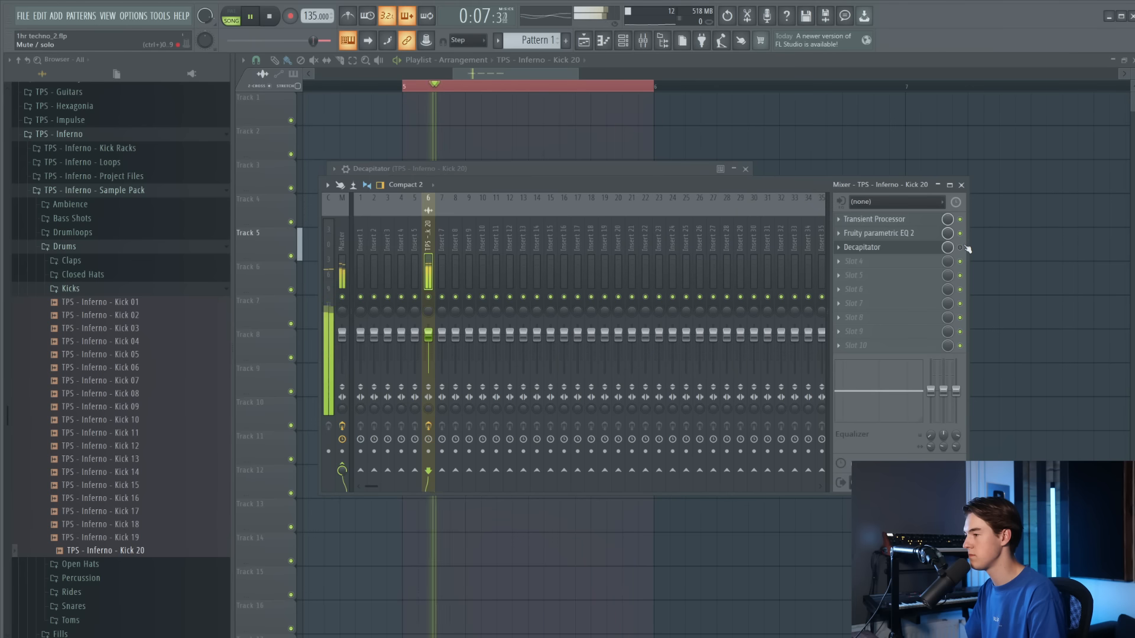
left_click(907, 246)
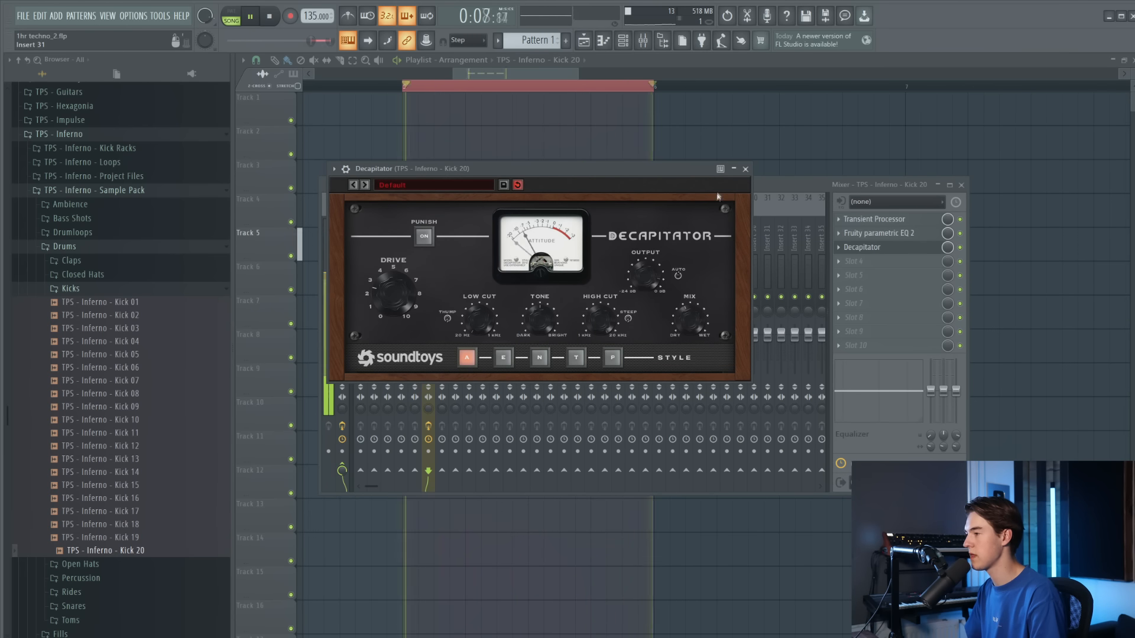
left_click(961, 249)
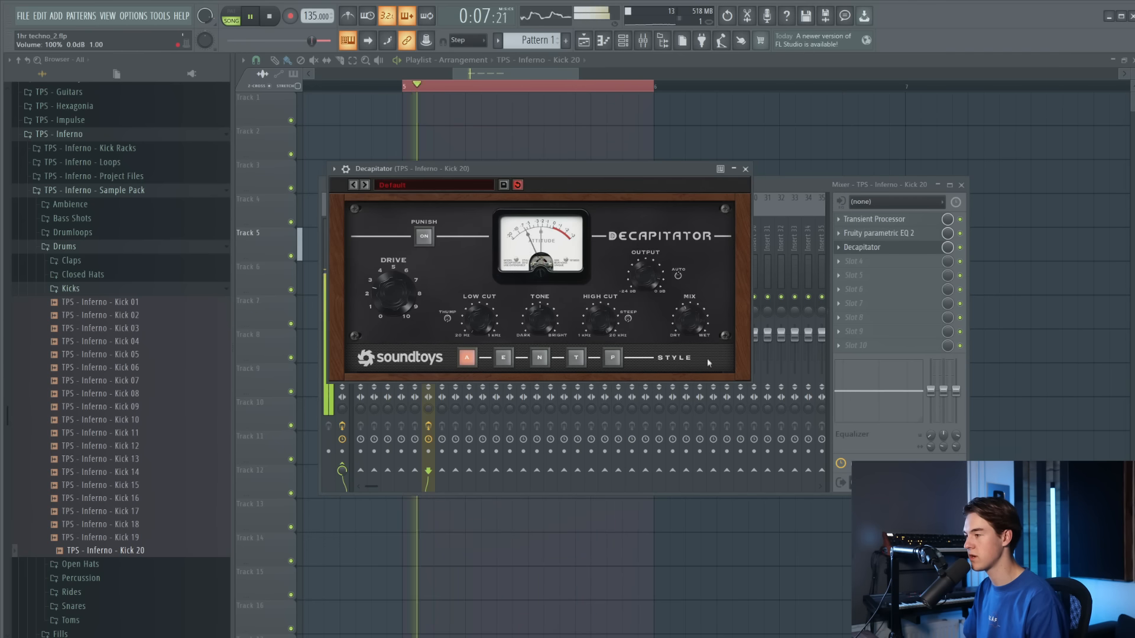
left_click(961, 248)
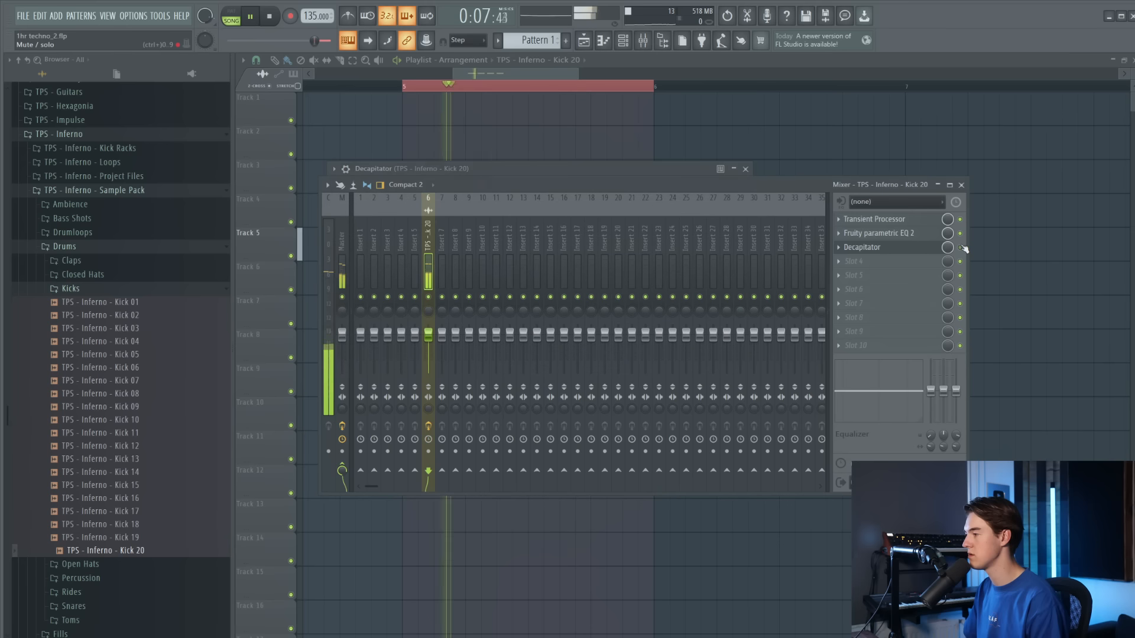
left_click(961, 249)
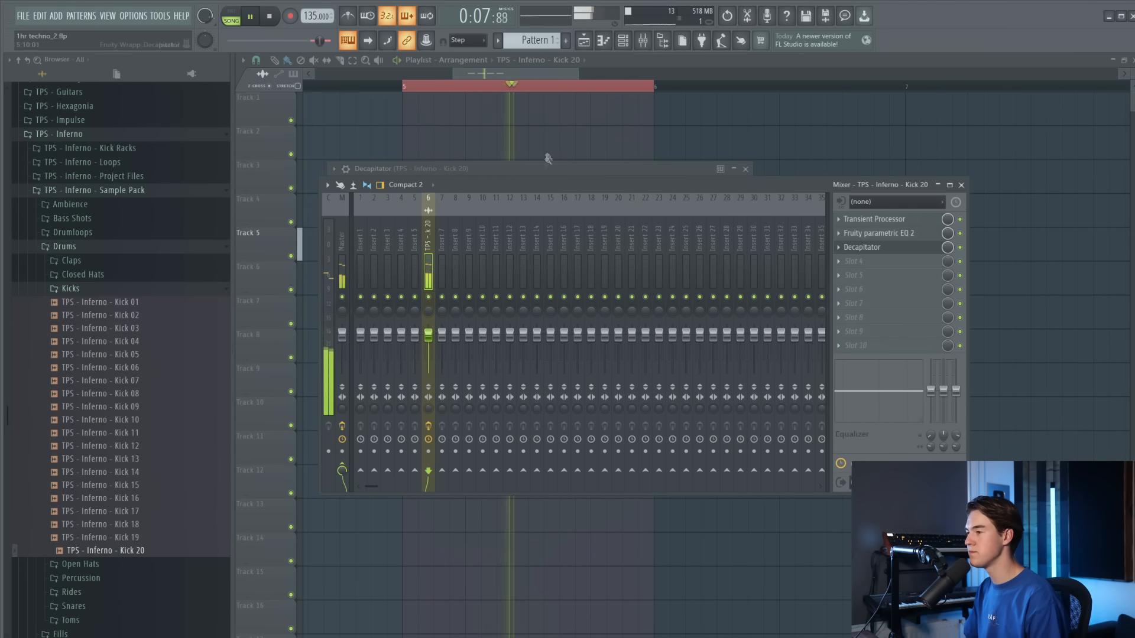
key("space")
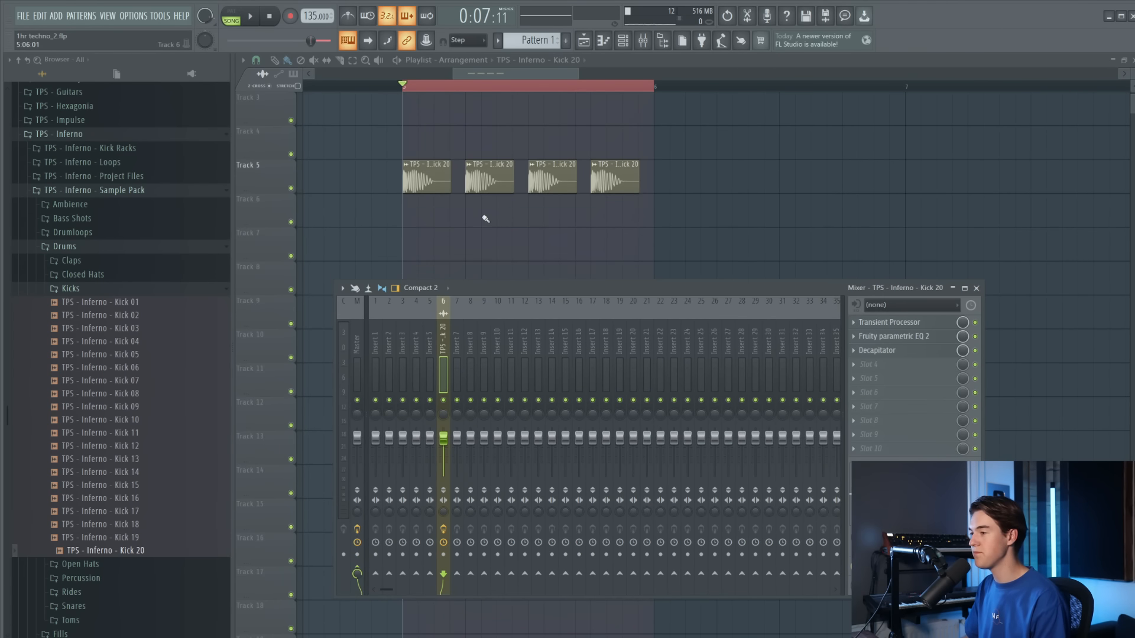
Send the kick's mixer track to insert 7 in addition to the master
left_click_drag(457, 292, 452, 230)
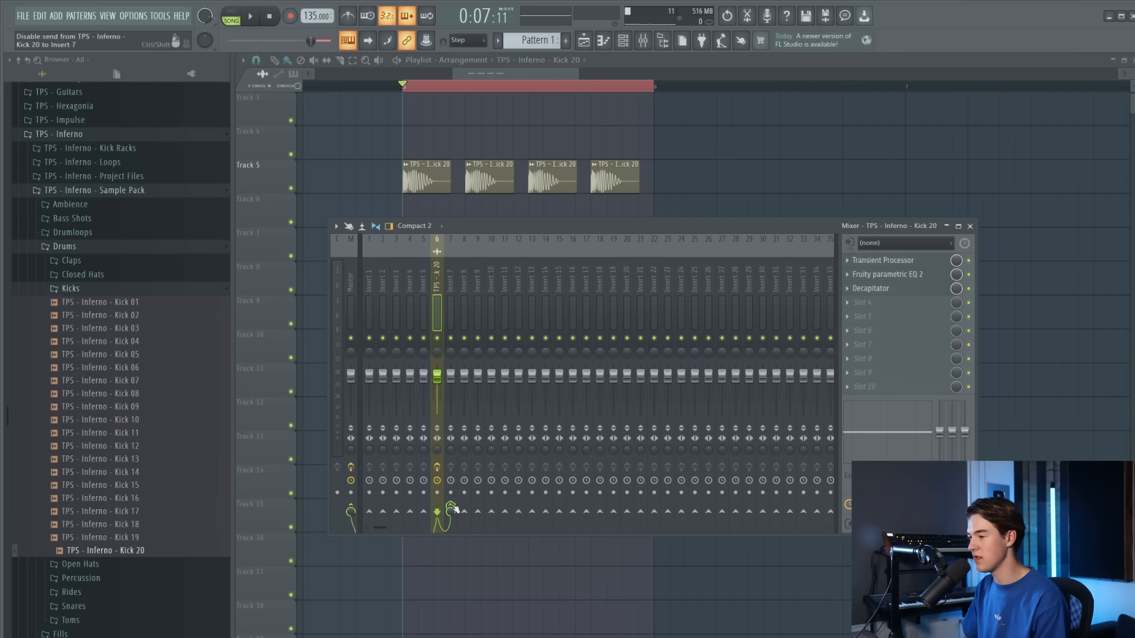
key("space")
left_click(452, 292)
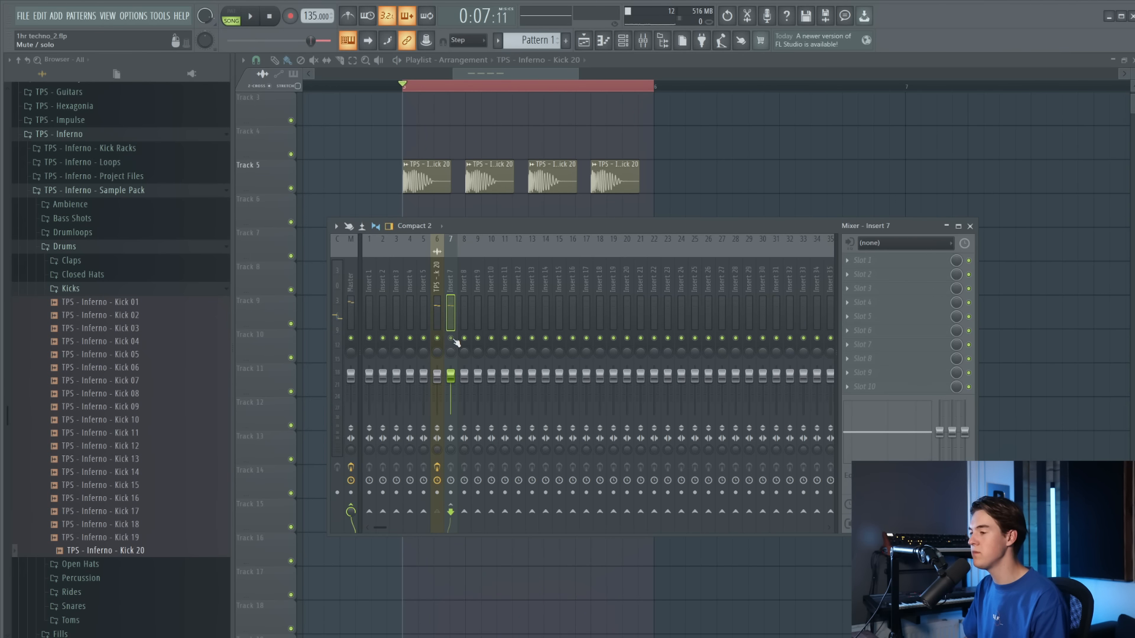
left_click(438, 298)
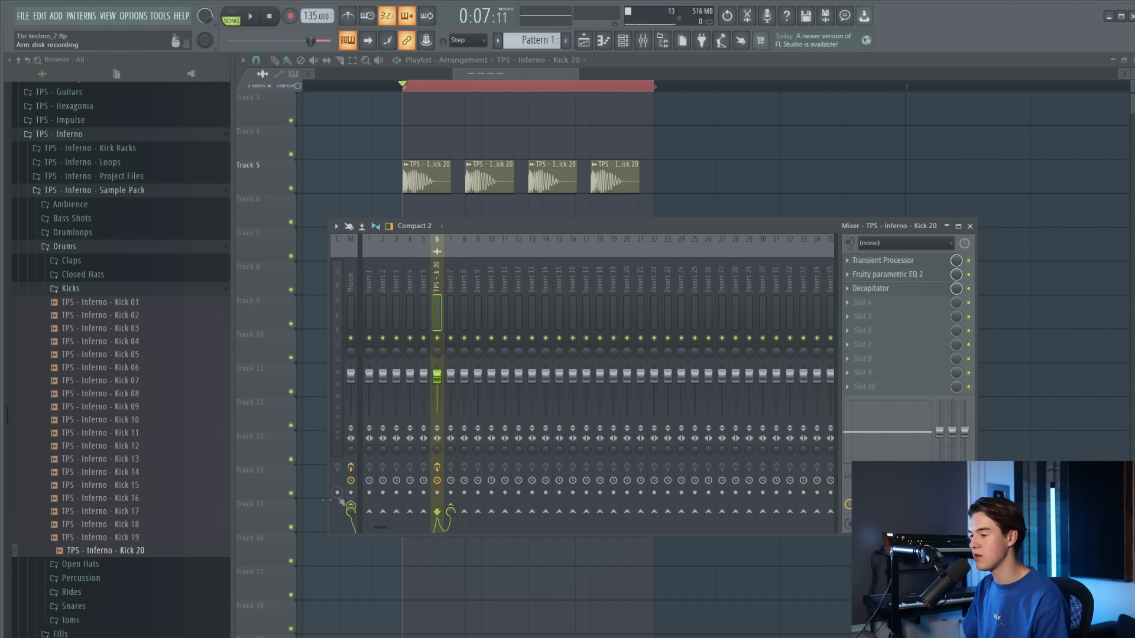
Solo insert 7 and play the loop to check the kick signal sent to it
left_click(456, 283)
key("space")
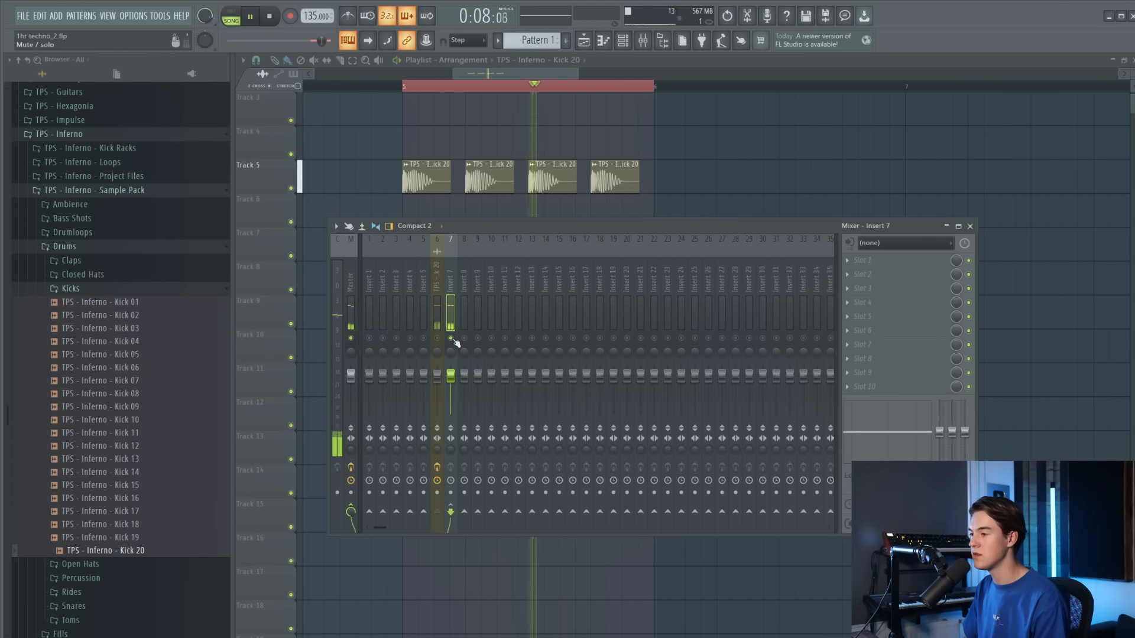
key("space")
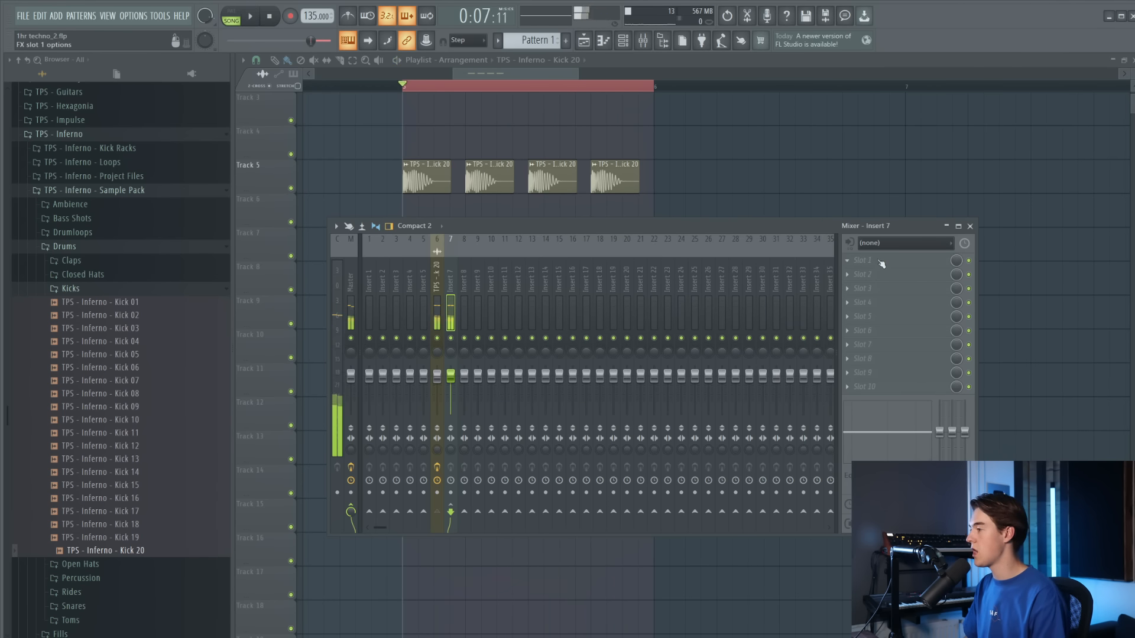
Add Fruity Reeverb 2 to insert 7's first slot and set its diffusion to 94 during playback
left_click(907, 259)
left_click(1114, 211)
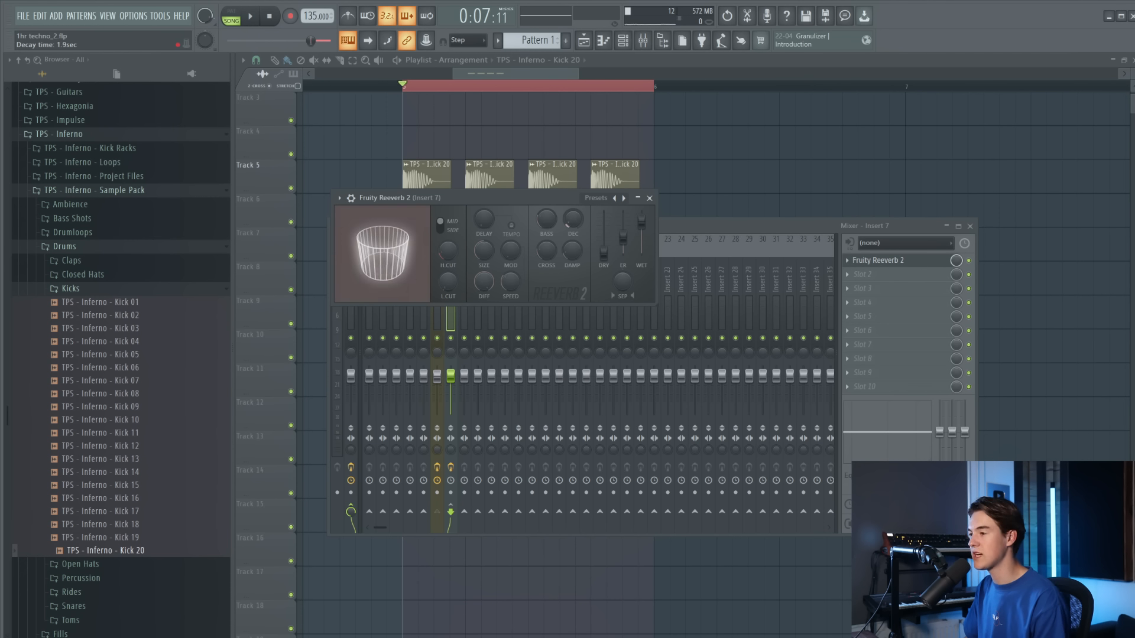
key("space")
scroll(470, 288, "down", 1)
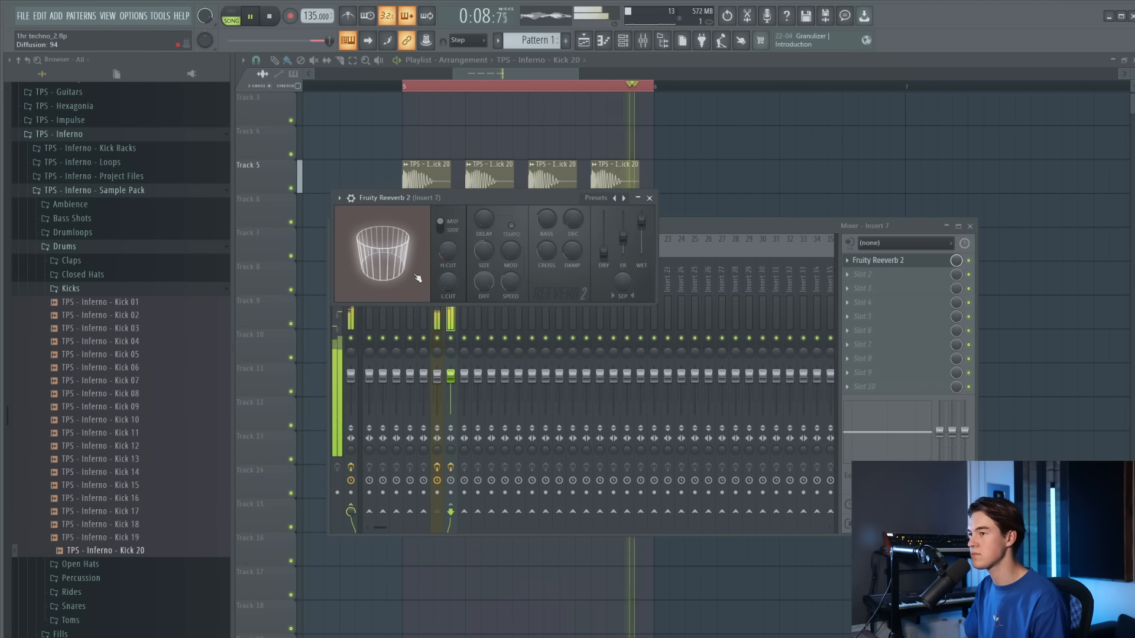
Play the loop to audition the kick through insert 7's Fruity Reeverb 2, then close the reverb and stop playback
key("space")
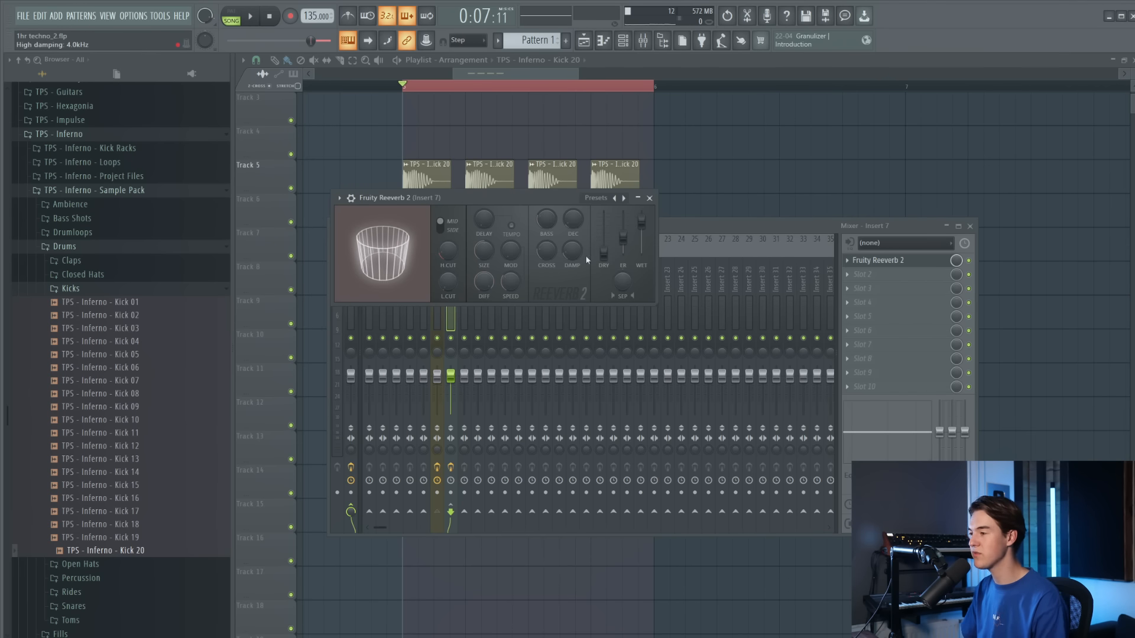
left_click_drag(545, 198, 548, 201)
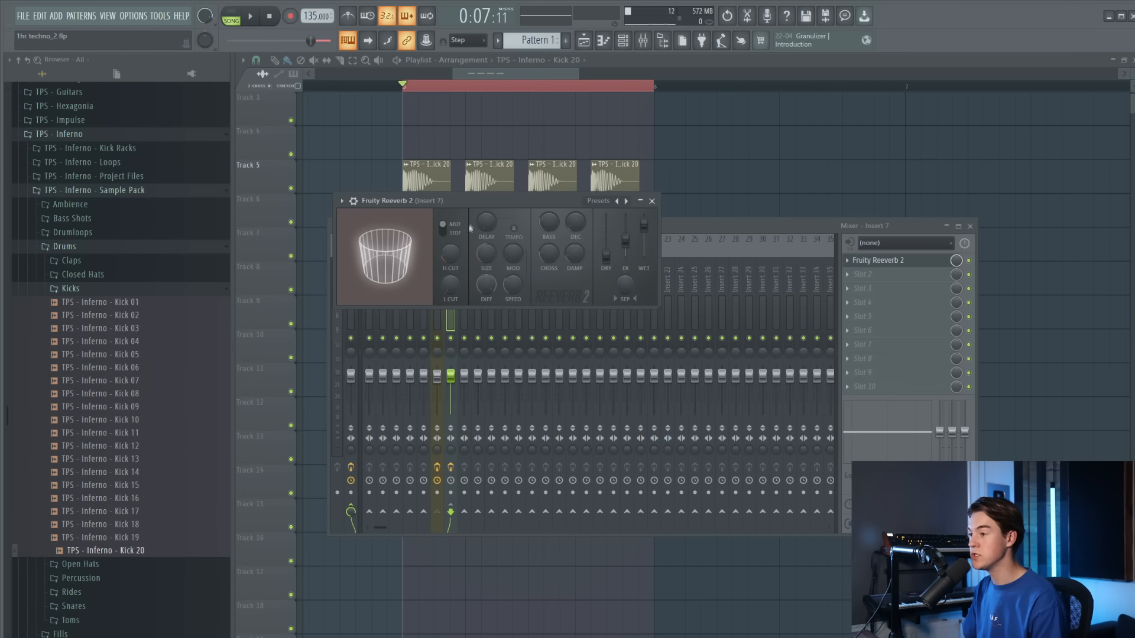
key("space")
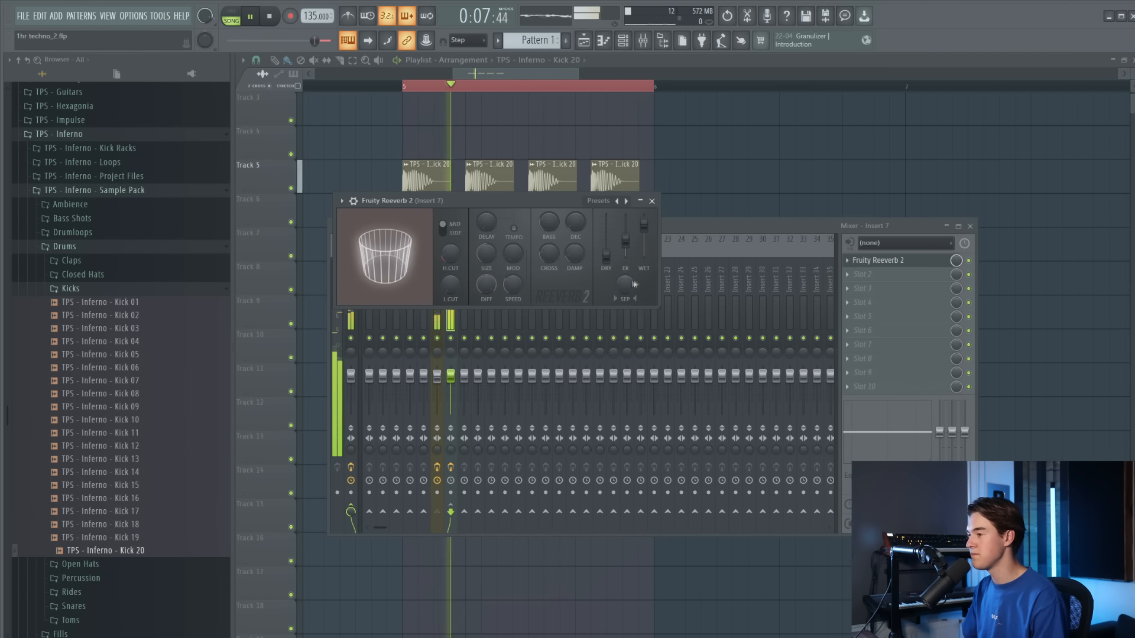
key("space")
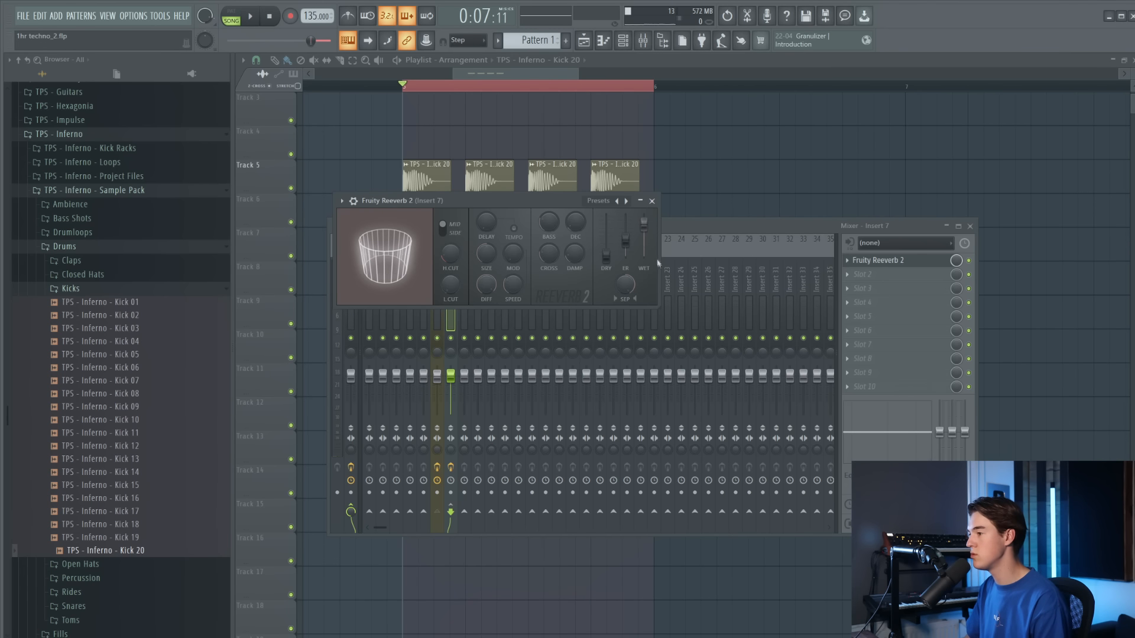
left_click_drag(535, 201, 530, 217)
key("space")
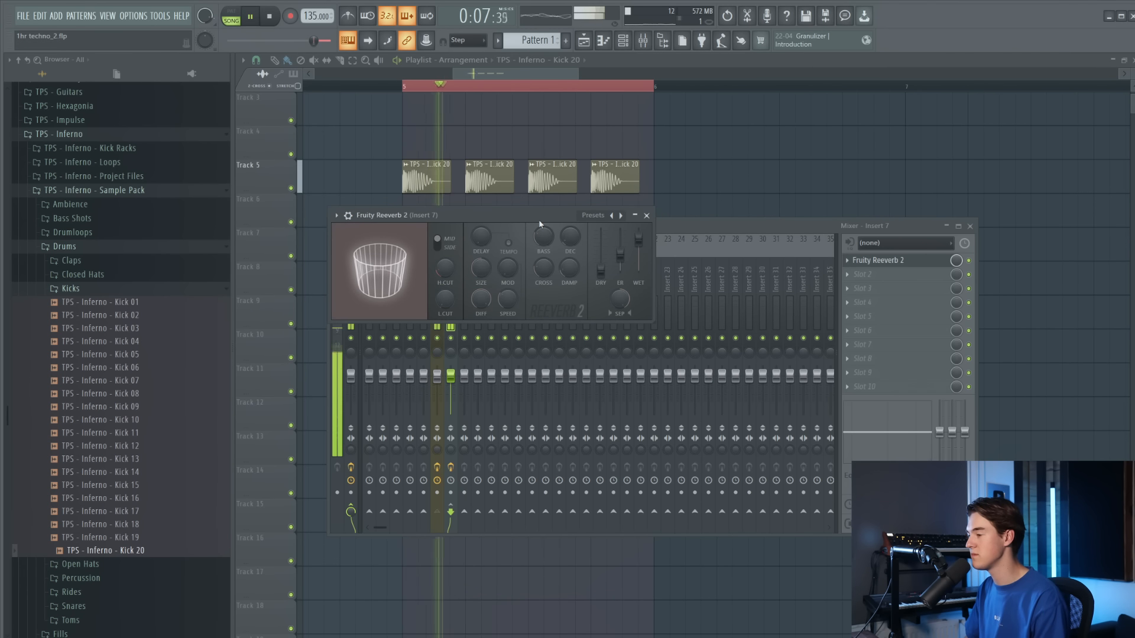
left_click(646, 215)
key("space")
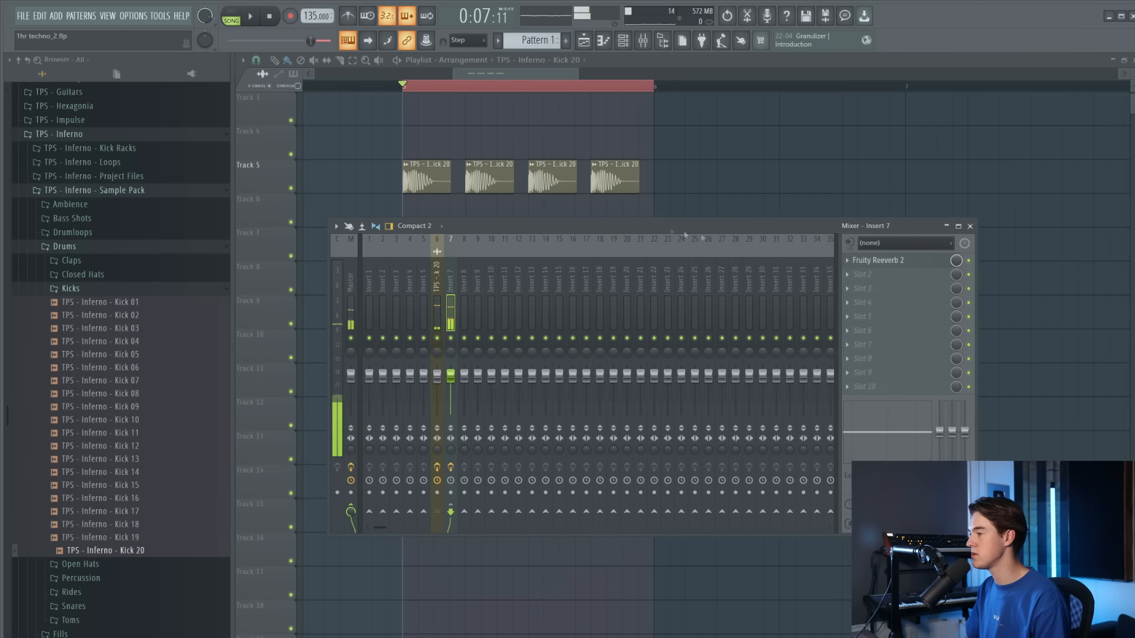
Add CamelCrusher to insert 7's second slot and select the British Clean patch while auditioning the loop
left_click(875, 282)
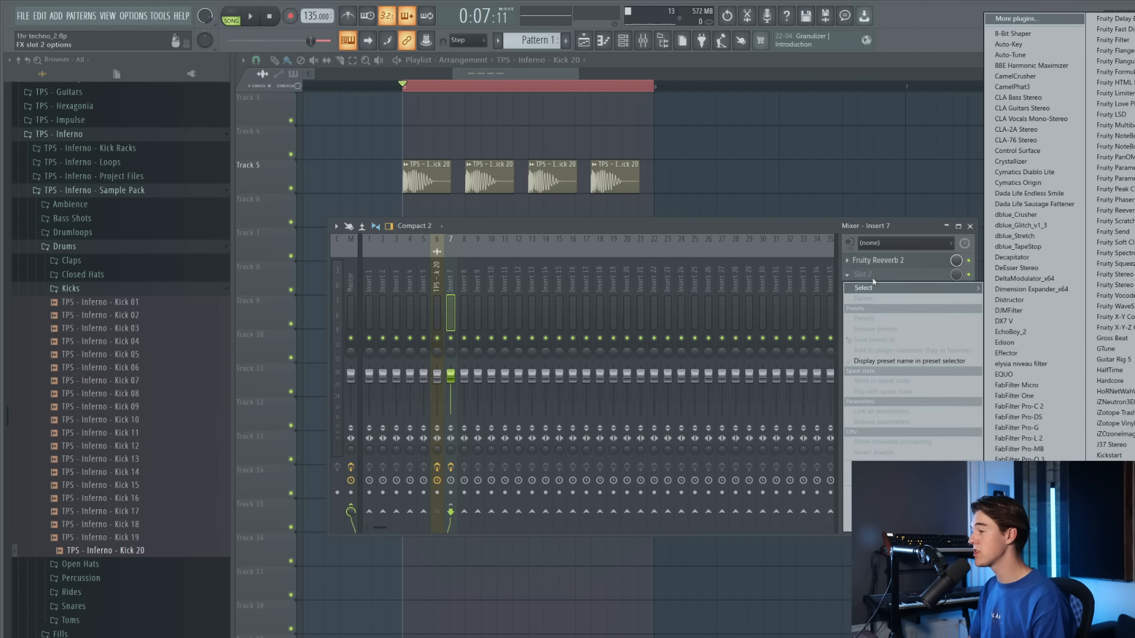
left_click(1016, 76)
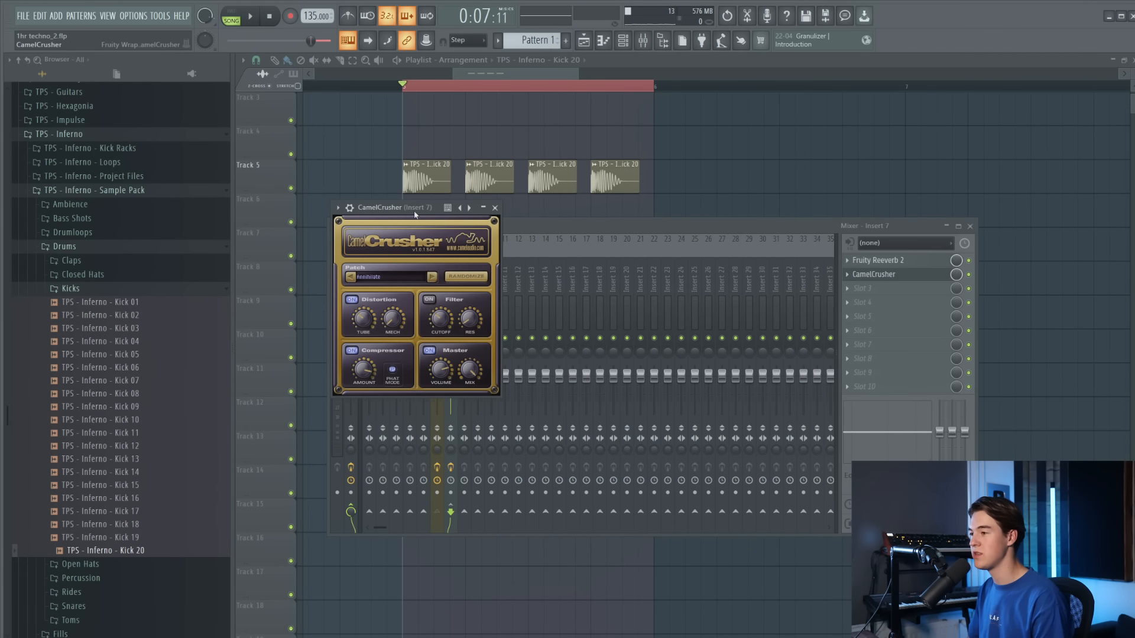
left_click_drag(415, 214, 449, 216)
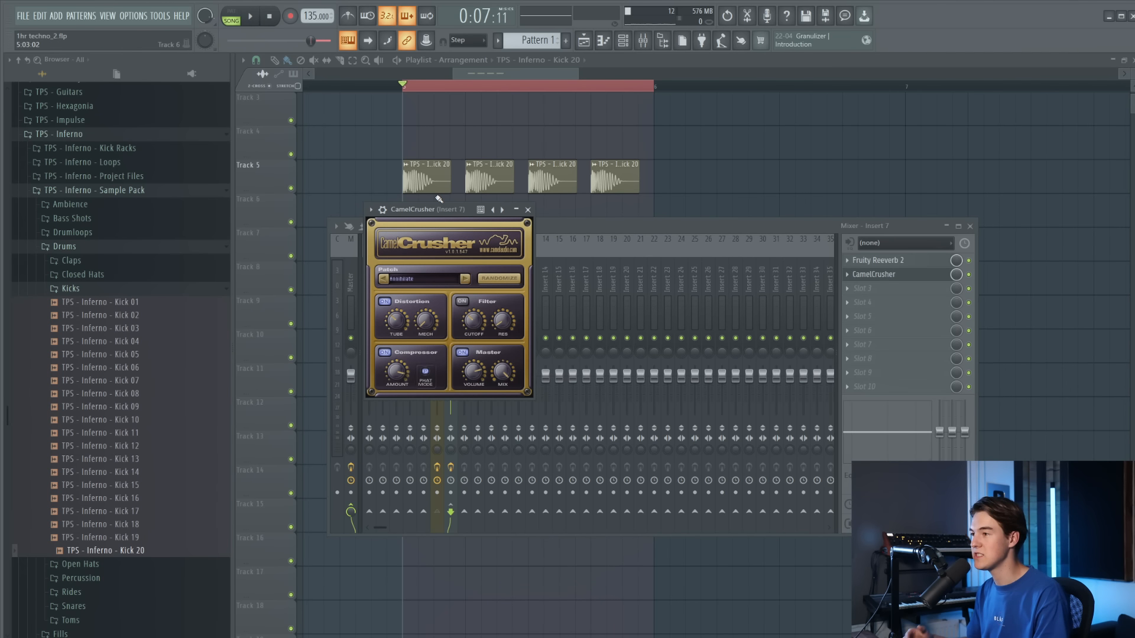
key("space")
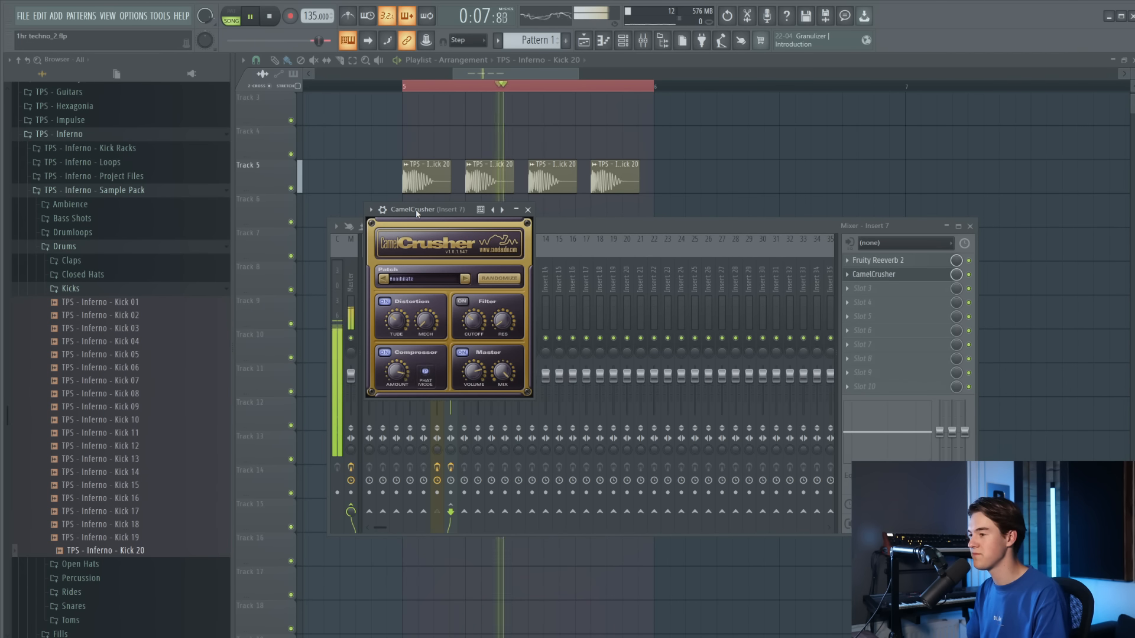
key("space")
left_click(465, 279)
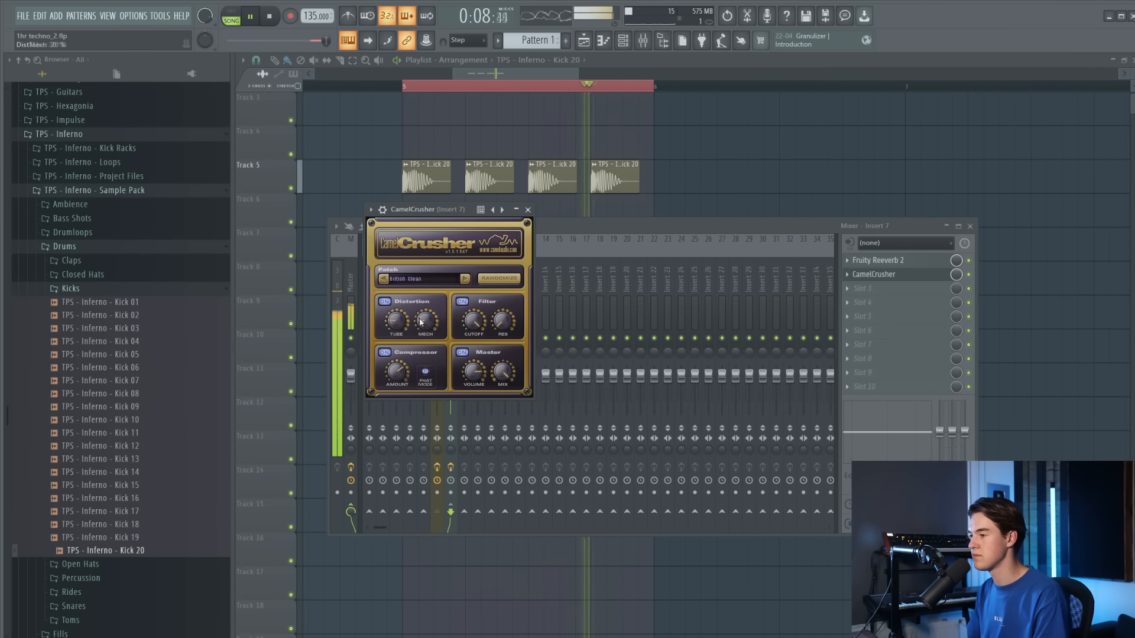
scroll(499, 386, "down", 2)
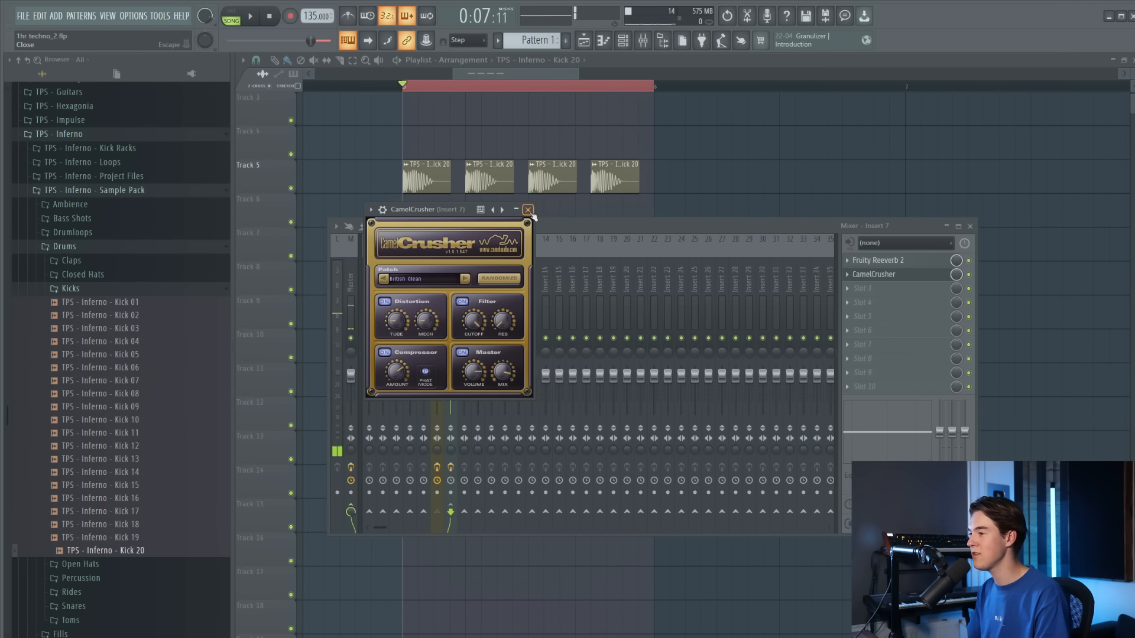
Add Fruity parametric EQ 2 to insert 7's third slot and make band 7 a low-pass filter
left_click(528, 210)
left_click(874, 289)
left_click(781, 193)
left_click_drag(794, 194, 794, 229)
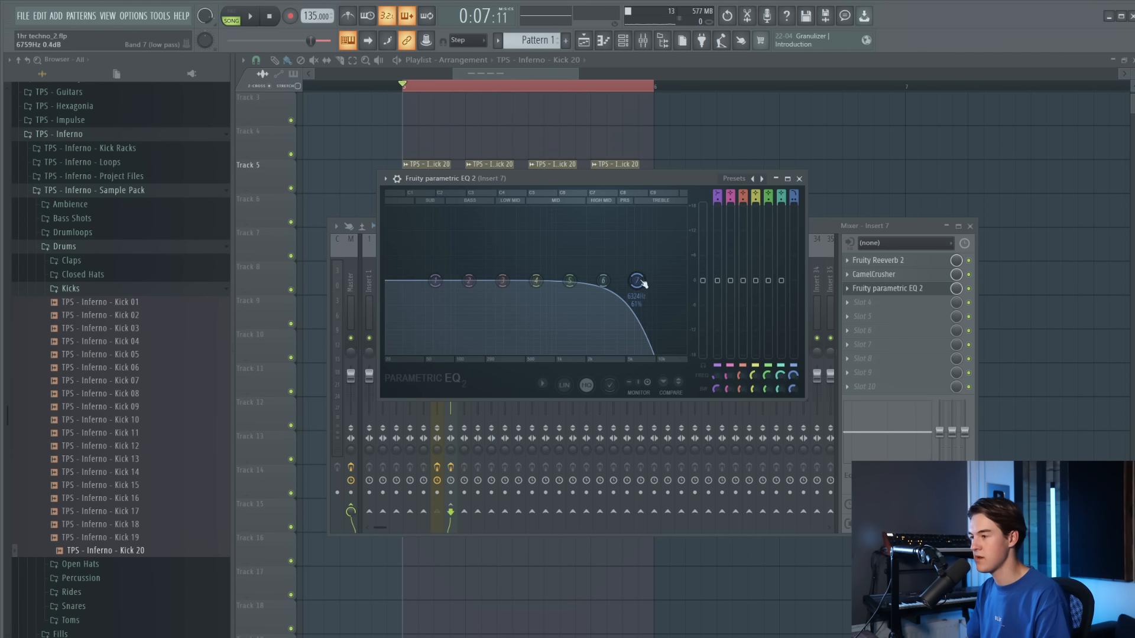
Lower the band 7 low-pass cutoff to about 175 Hz during playback and close the EQ
left_click_drag(636, 281, 488, 282)
key("space")
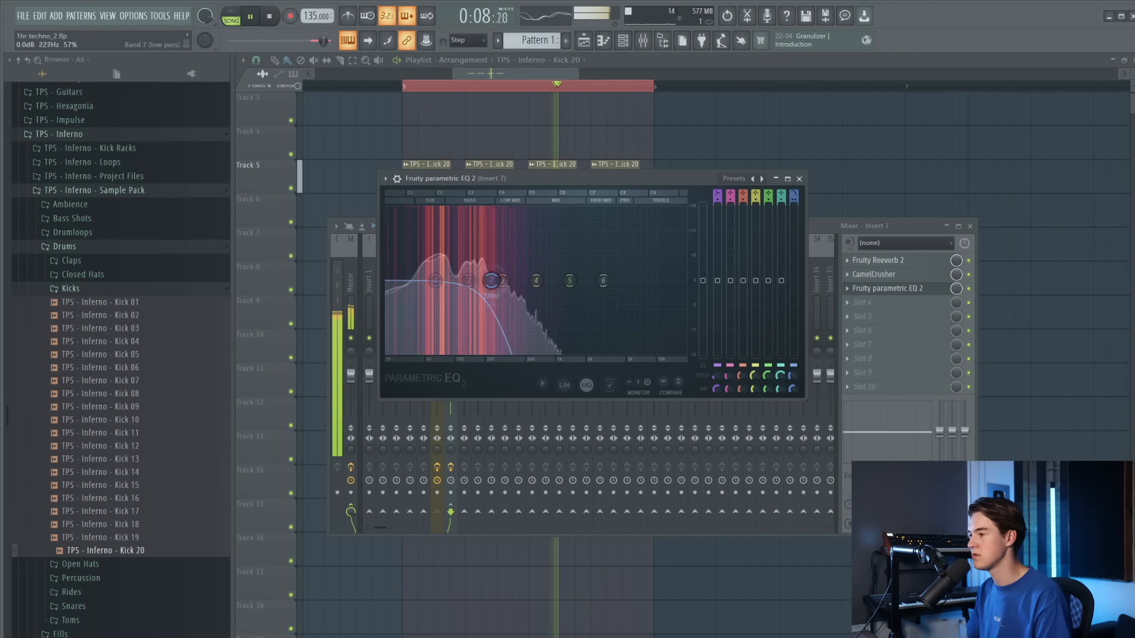
left_click_drag(488, 285, 480, 282)
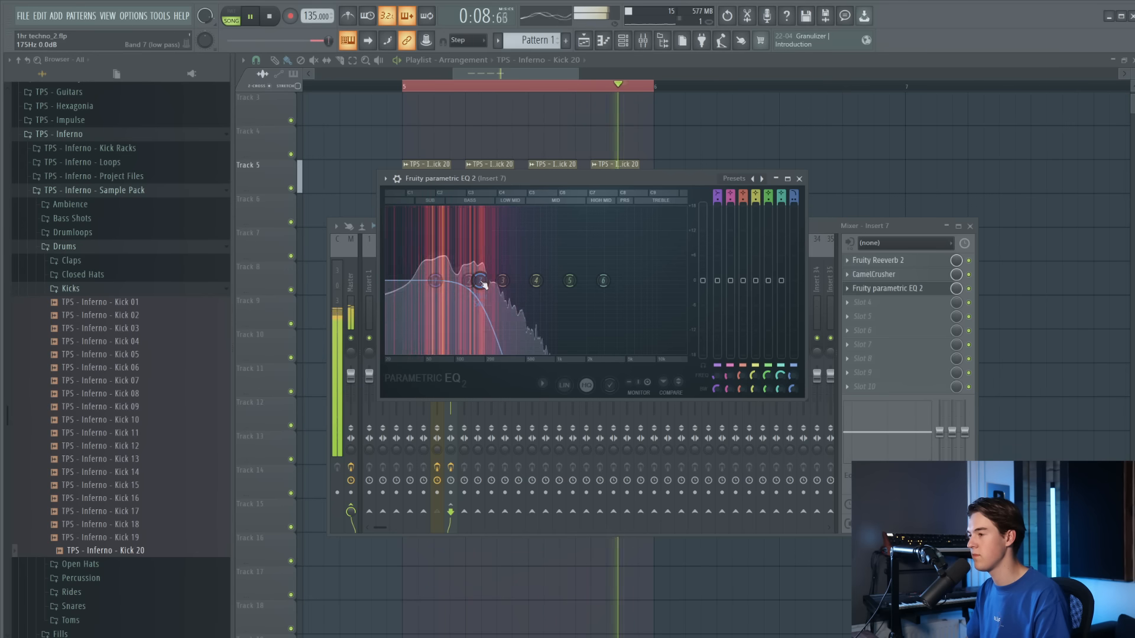
left_click(800, 178)
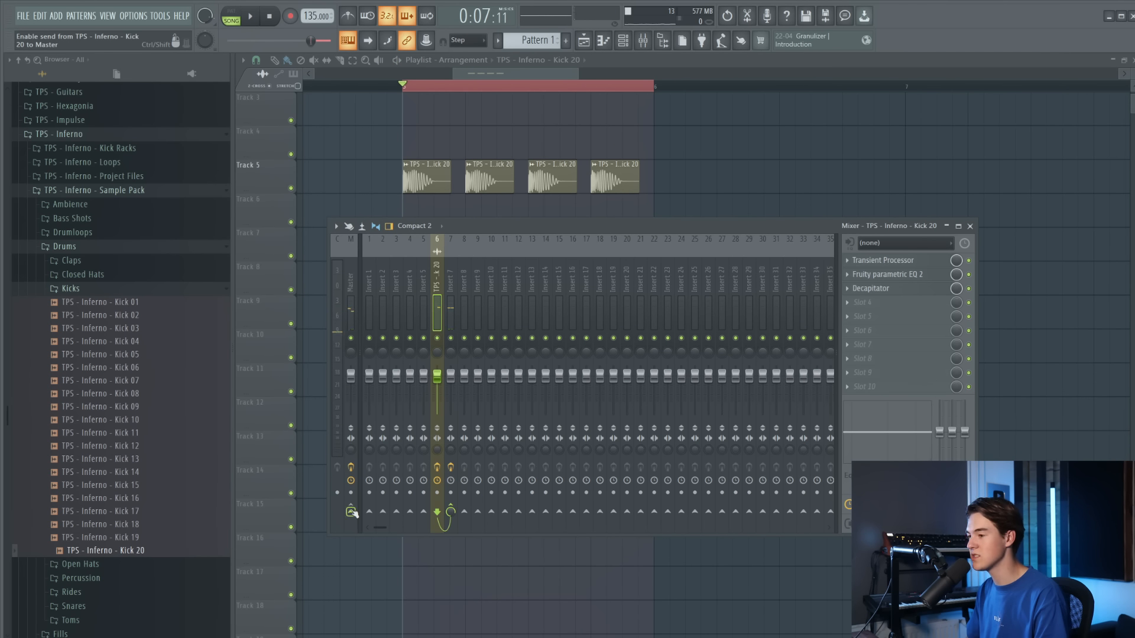
Play the loop and lower the band 7 low-pass cutoff in insert 7's EQ to about 152 Hz
key("space")
left_click(450, 278)
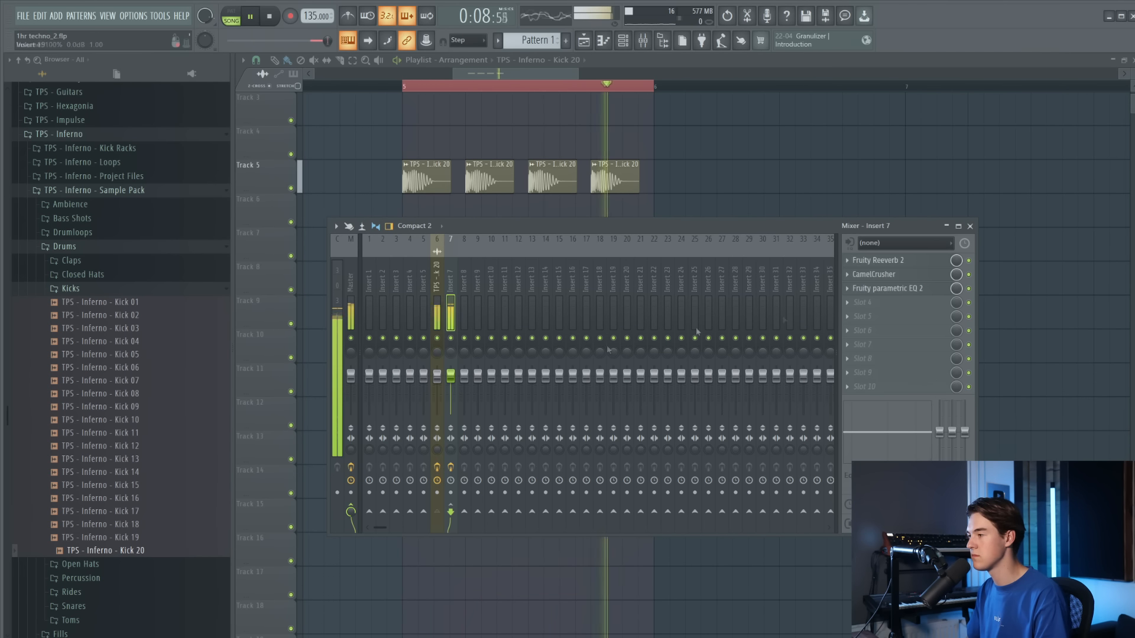
left_click(887, 288)
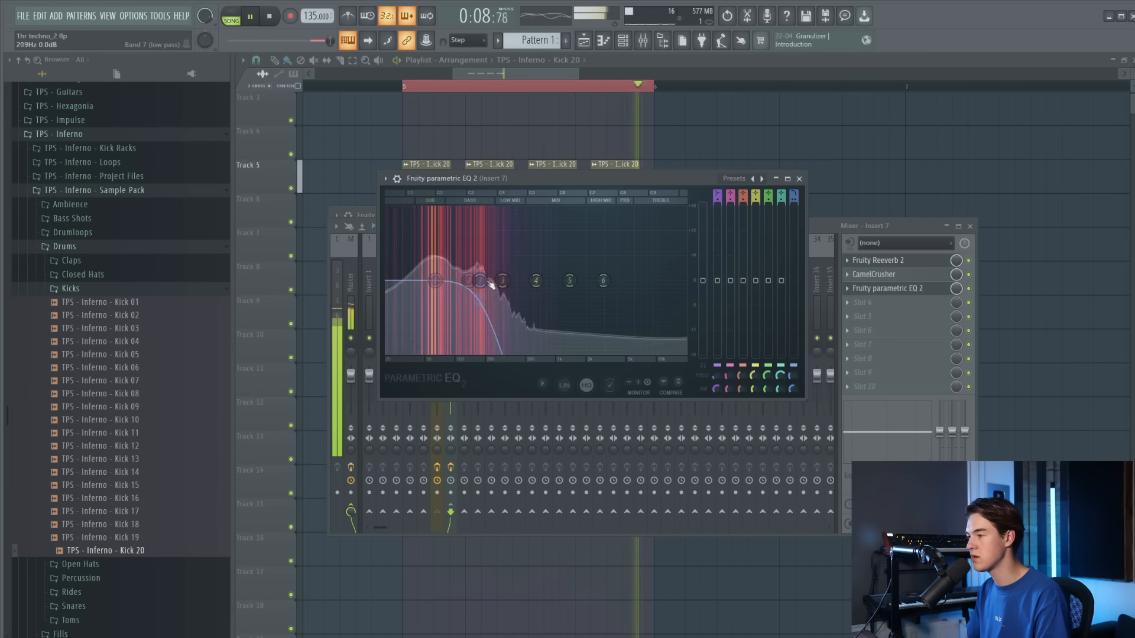
mouse_move(479, 280)
left_mouse_down()
mouse_move(463, 280)
mouse_move(476, 282)
left_mouse_up()
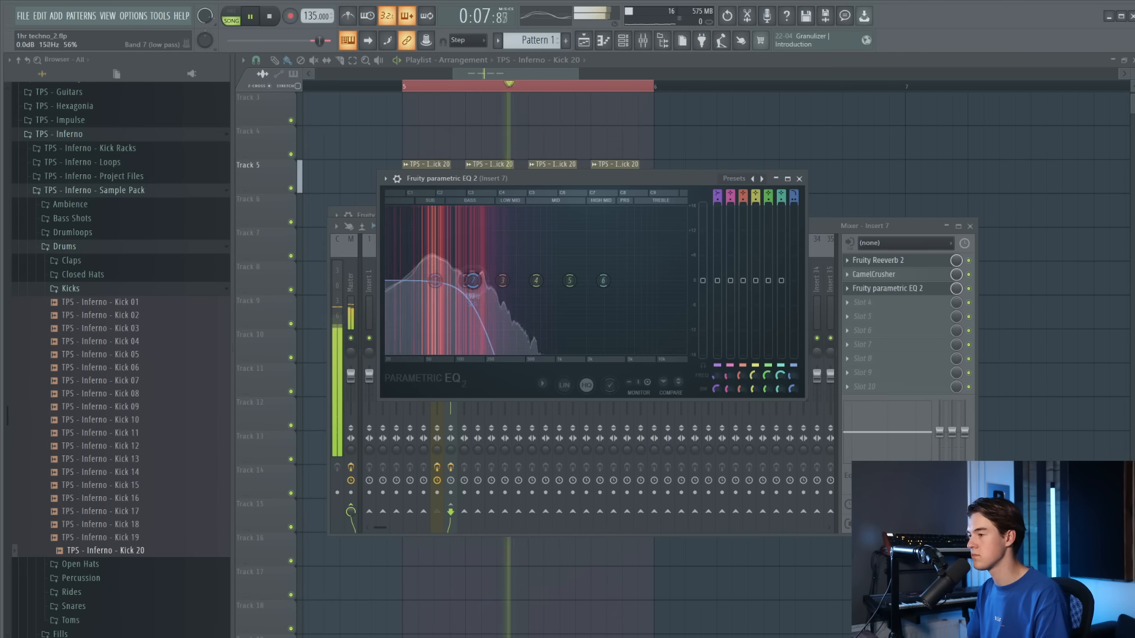
left_click(892, 289)
left_click(879, 291)
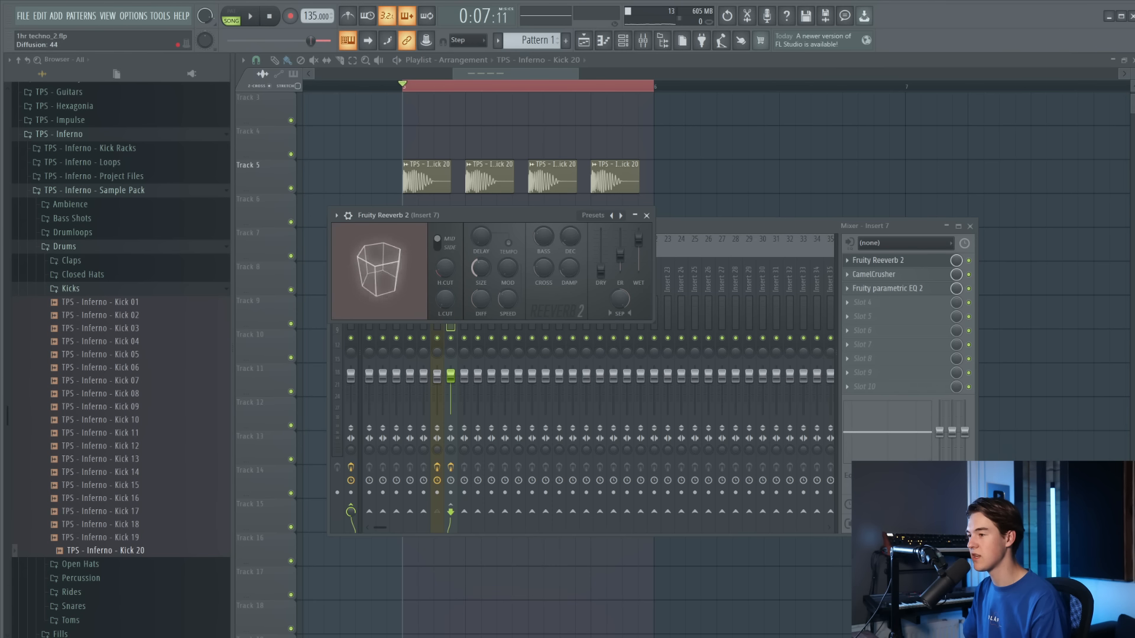
Adjust Fruity Reeverb 2's diffusion and room size during playback, setting the room size to 53, and close the reverb
key("space")
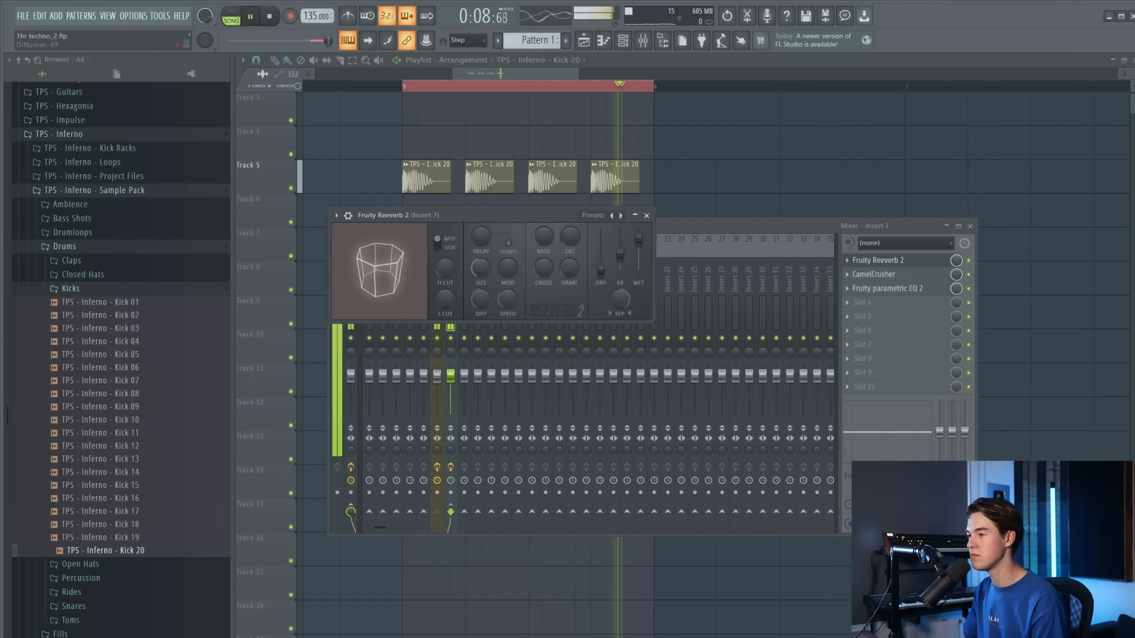
left_click_drag(398, 276, 396, 290)
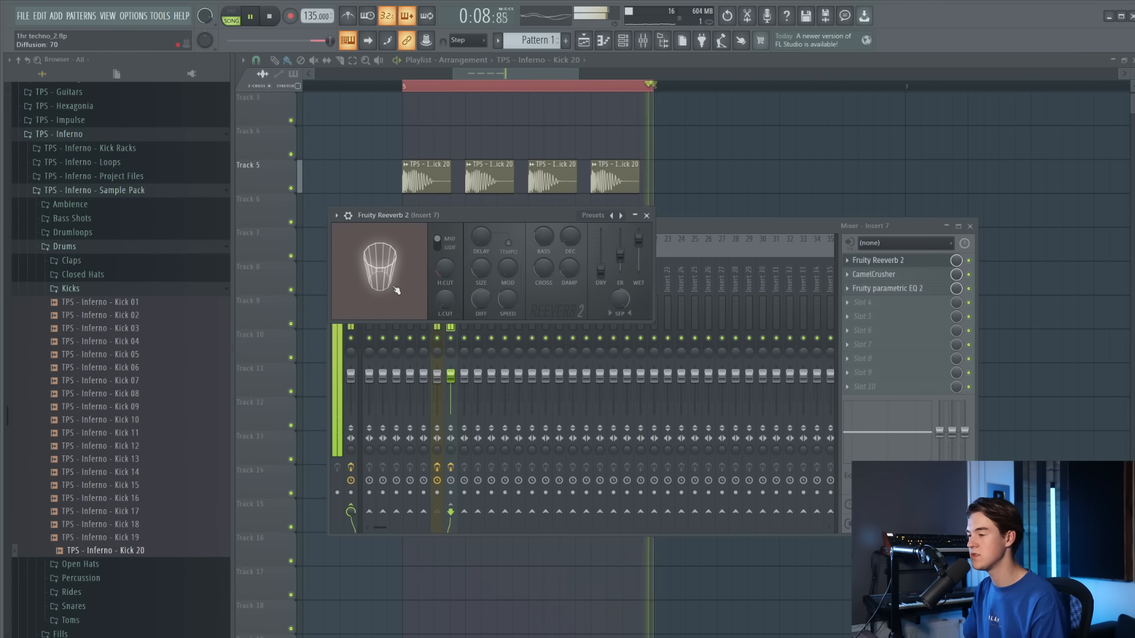
mouse_move(404, 273)
left_mouse_down()
mouse_move(414, 273)
mouse_move(389, 283)
left_mouse_up()
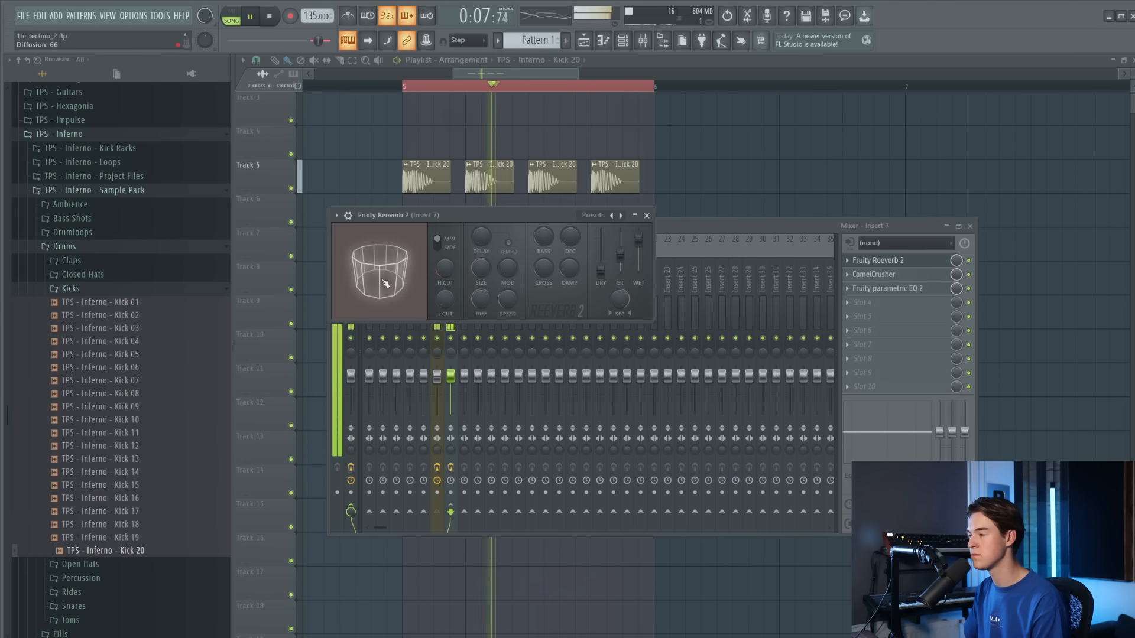
left_click_drag(385, 283, 388, 290)
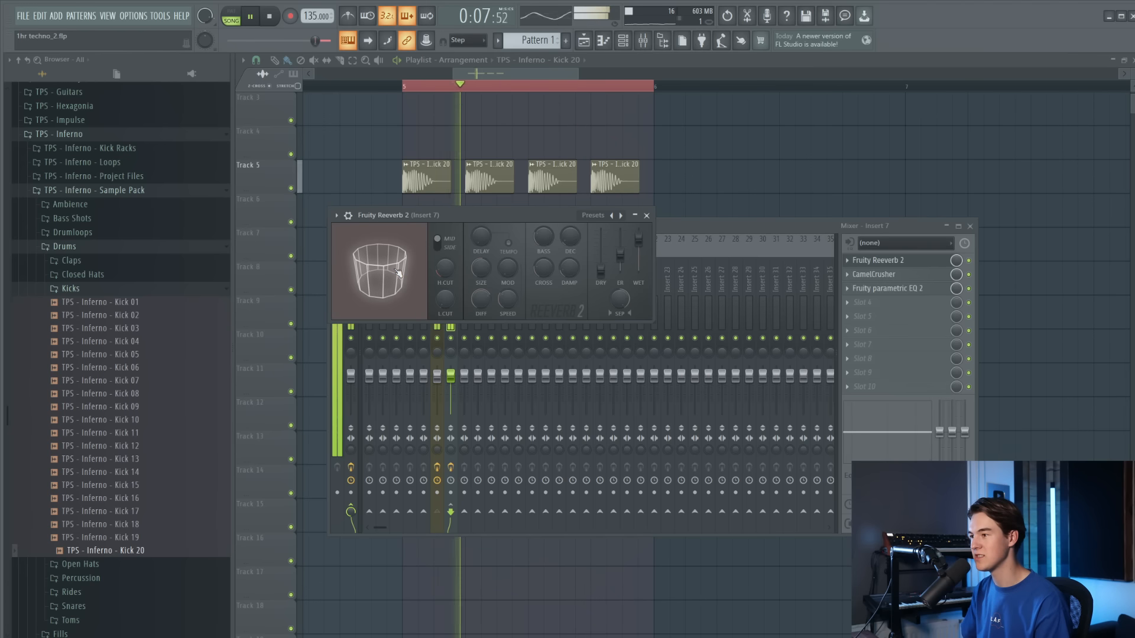
left_click_drag(397, 272, 402, 278)
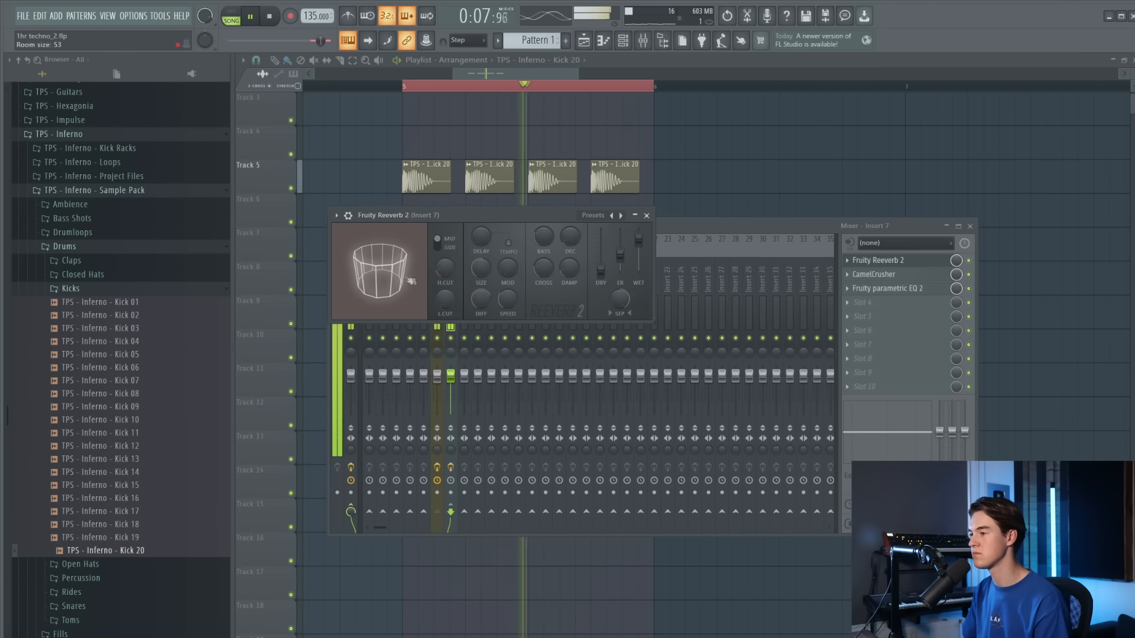
left_click(646, 215)
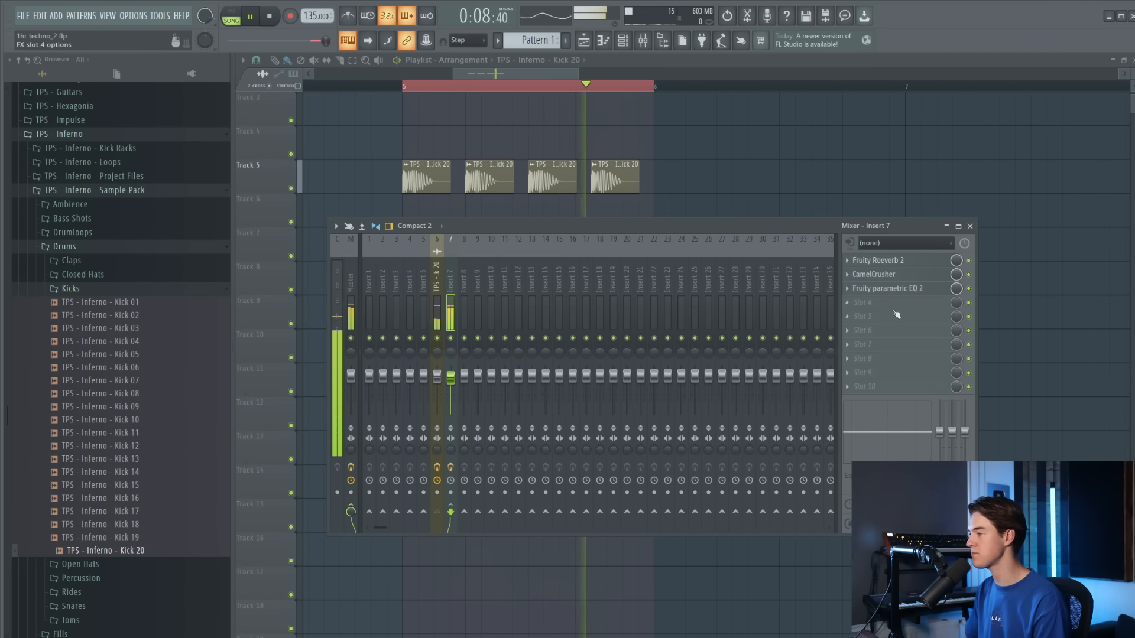
Add Decapitator to insert 7's fourth slot and play the loop through it
key("space")
left_click(873, 309)
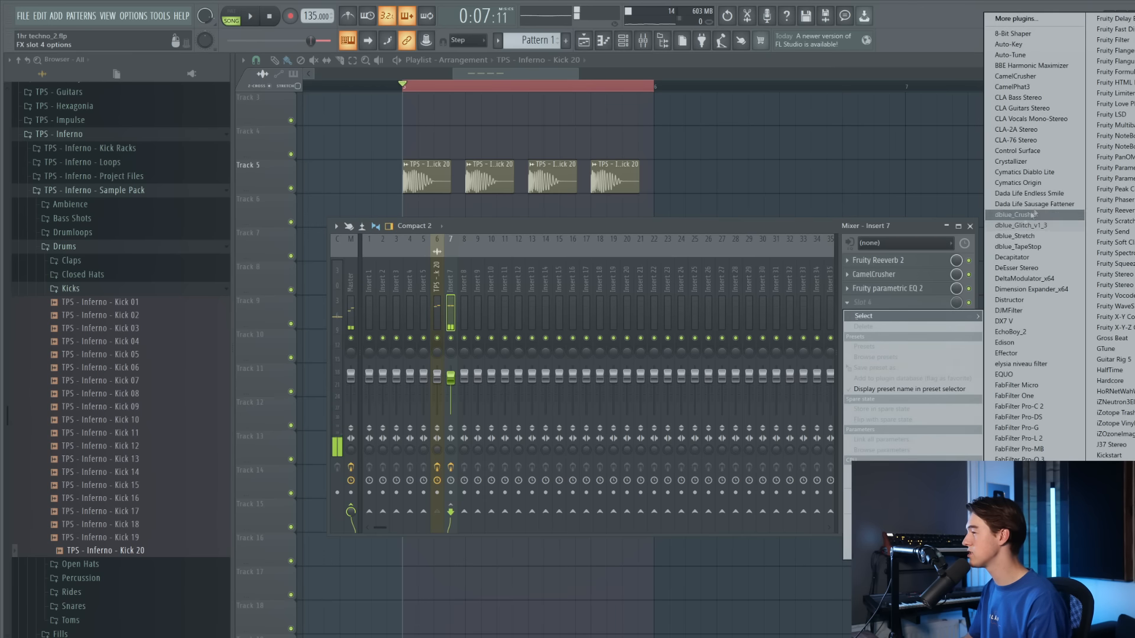
left_click(1032, 263)
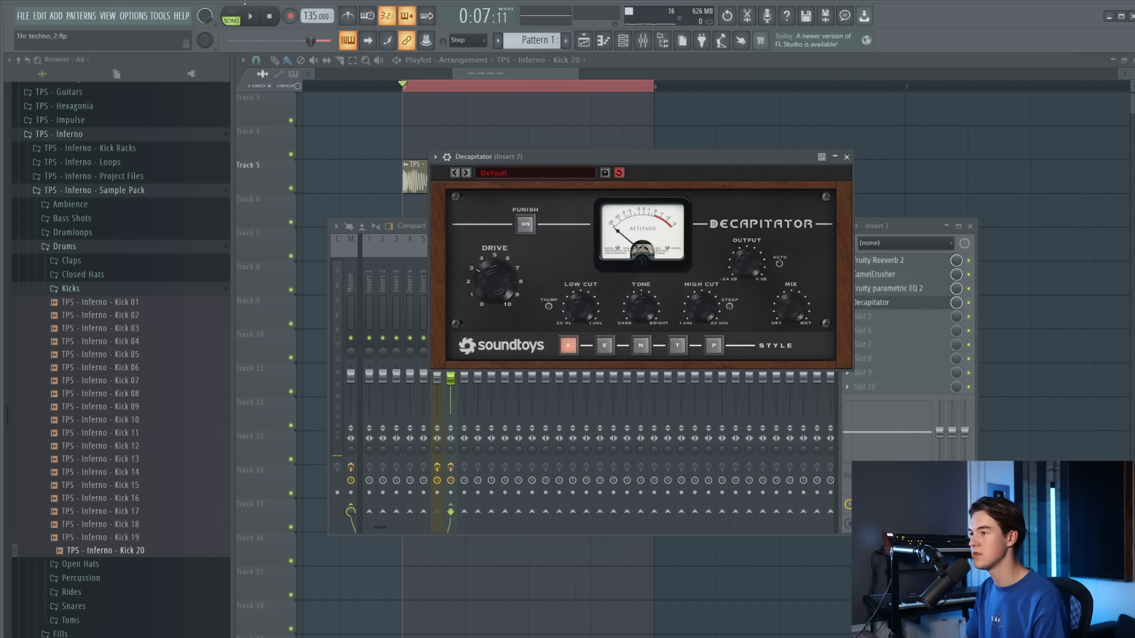
left_click(252, 17)
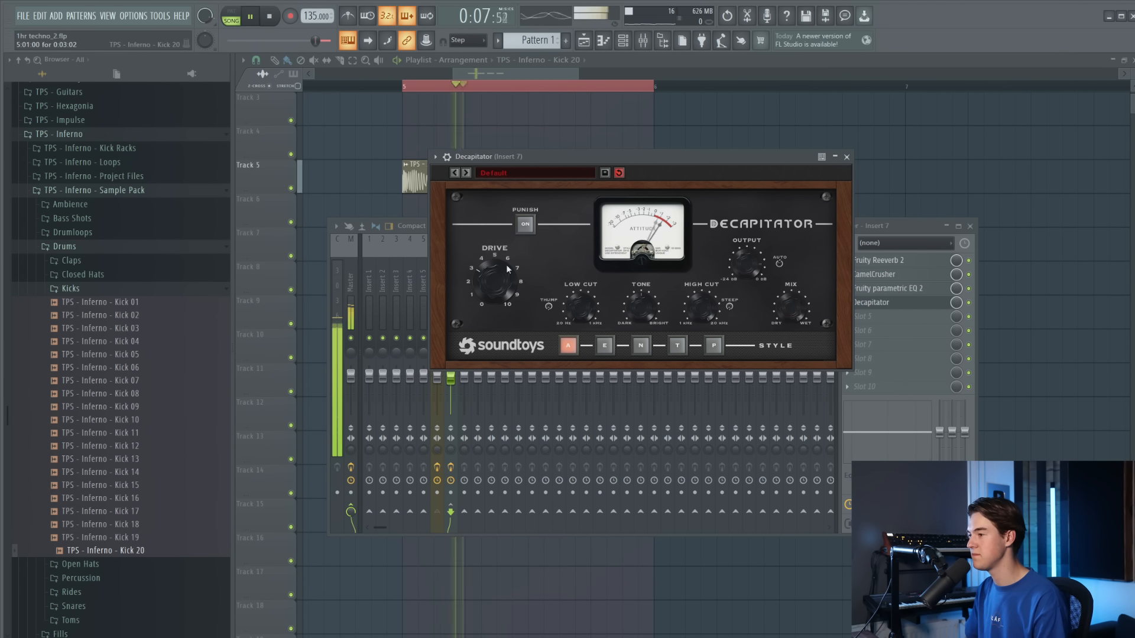
Compare Decapitator's N, E, T and P styles during playback and return to style A
left_click(646, 348)
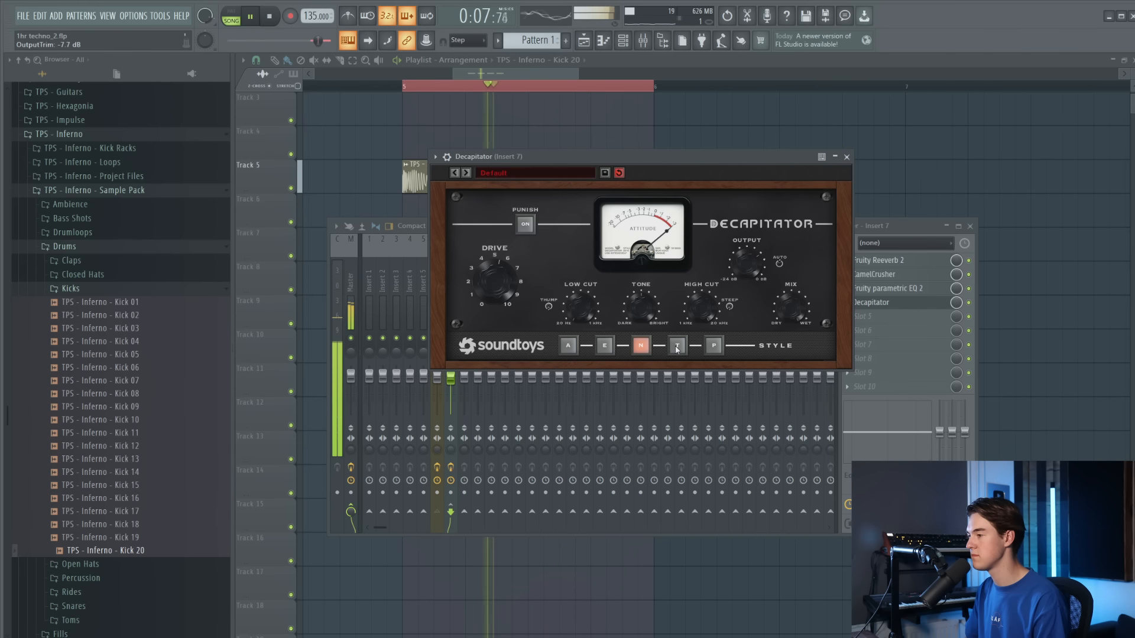
left_click(609, 345)
left_click(678, 345)
left_click(712, 346)
left_click(601, 342)
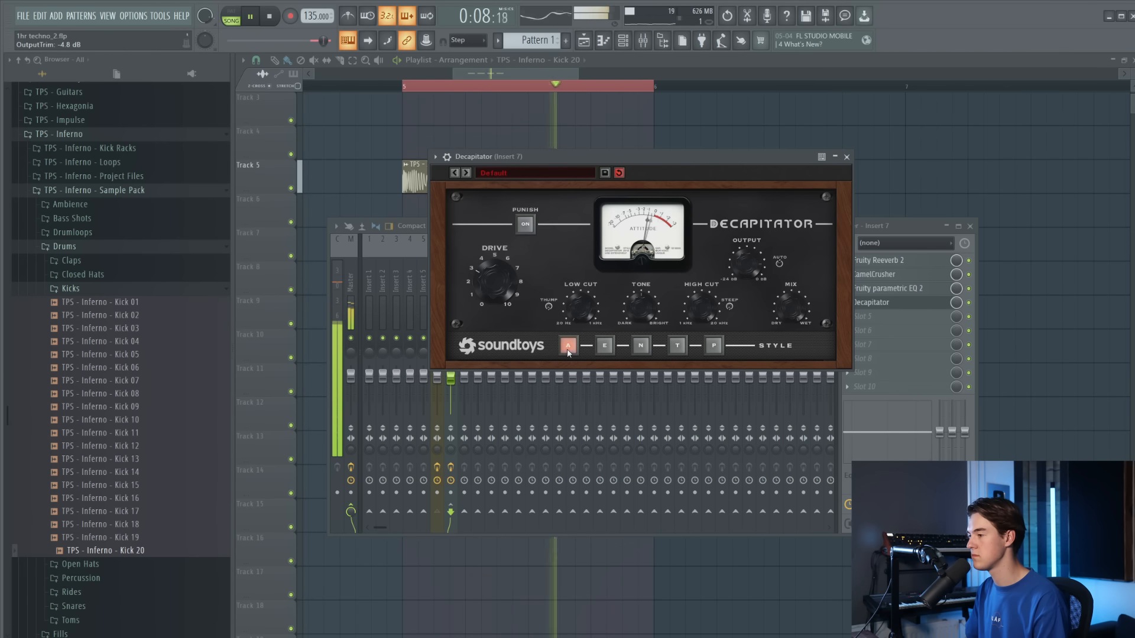
left_click(568, 345)
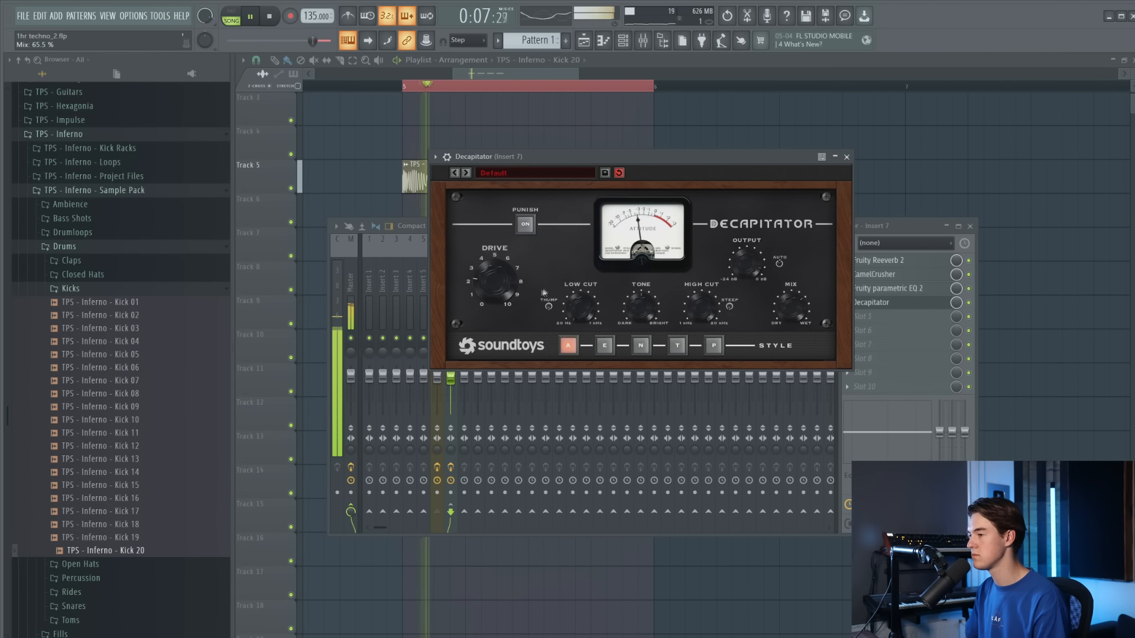
left_click(641, 345)
left_click(678, 348)
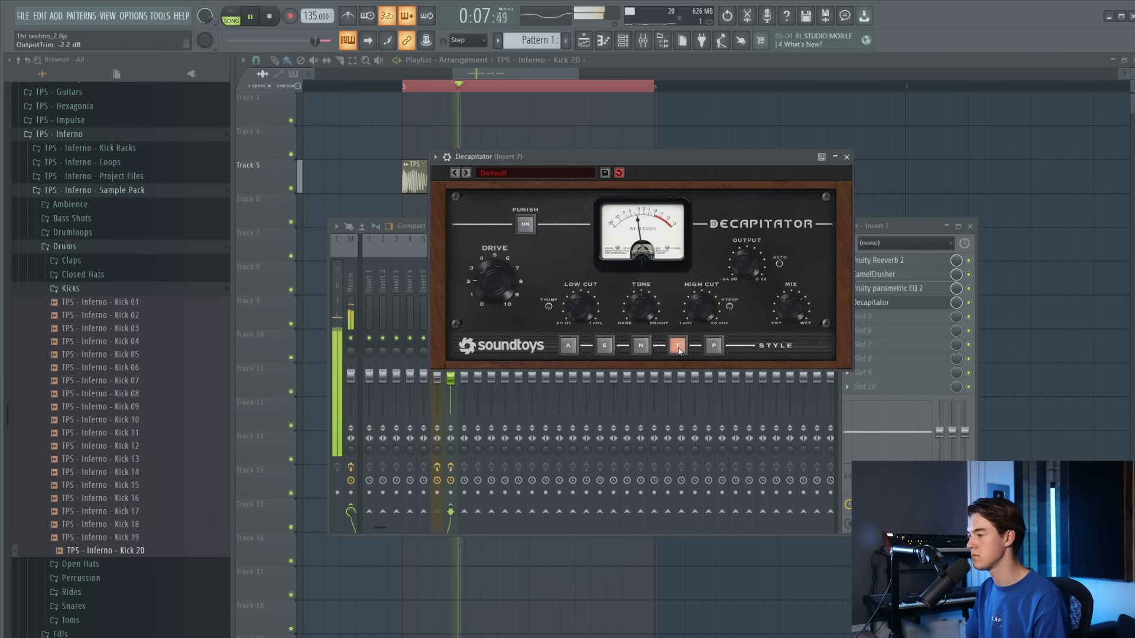
left_click(568, 345)
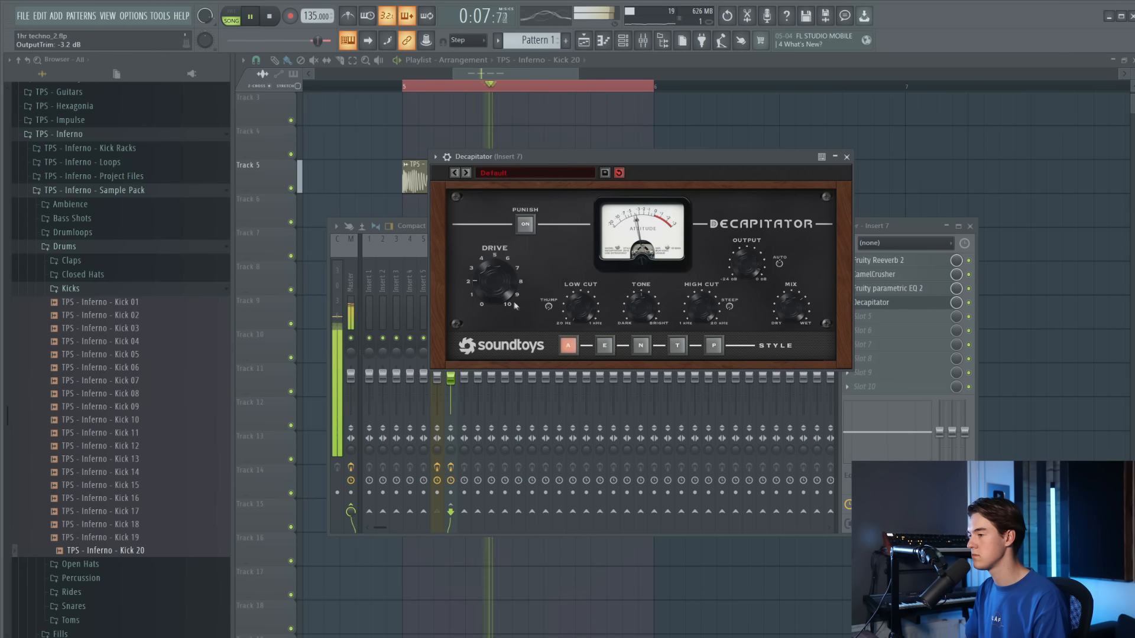
Adjust Decapitator's mix to 55% during playback, compare the sound with the effect bypassed, and close Decapitator
left_click_drag(793, 329, 792, 316)
left_click(969, 303)
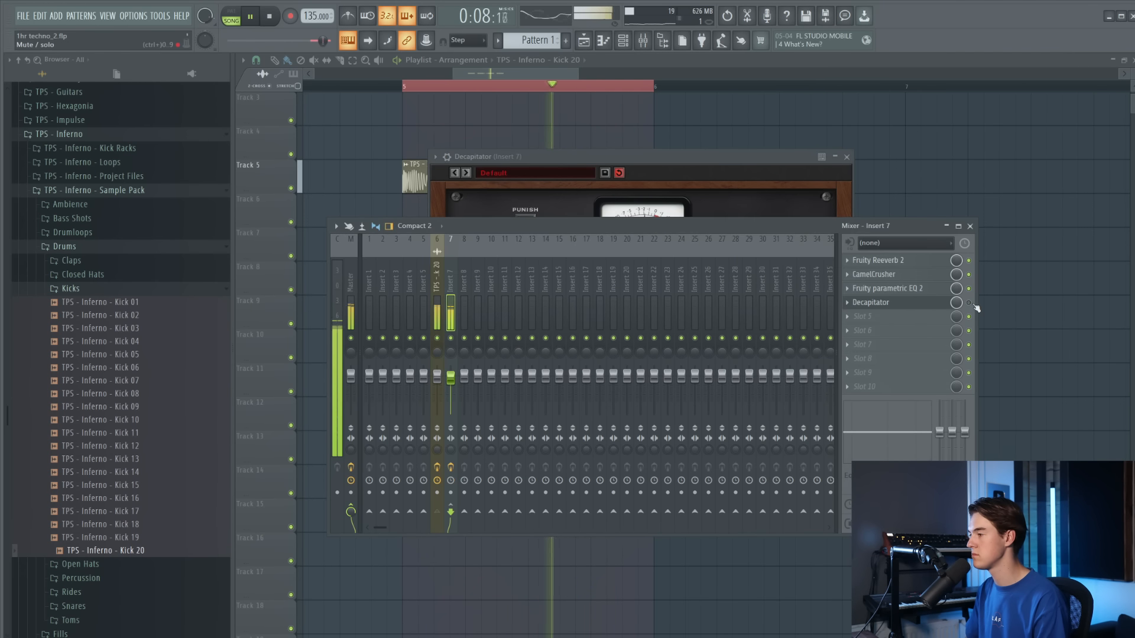
left_click(905, 303)
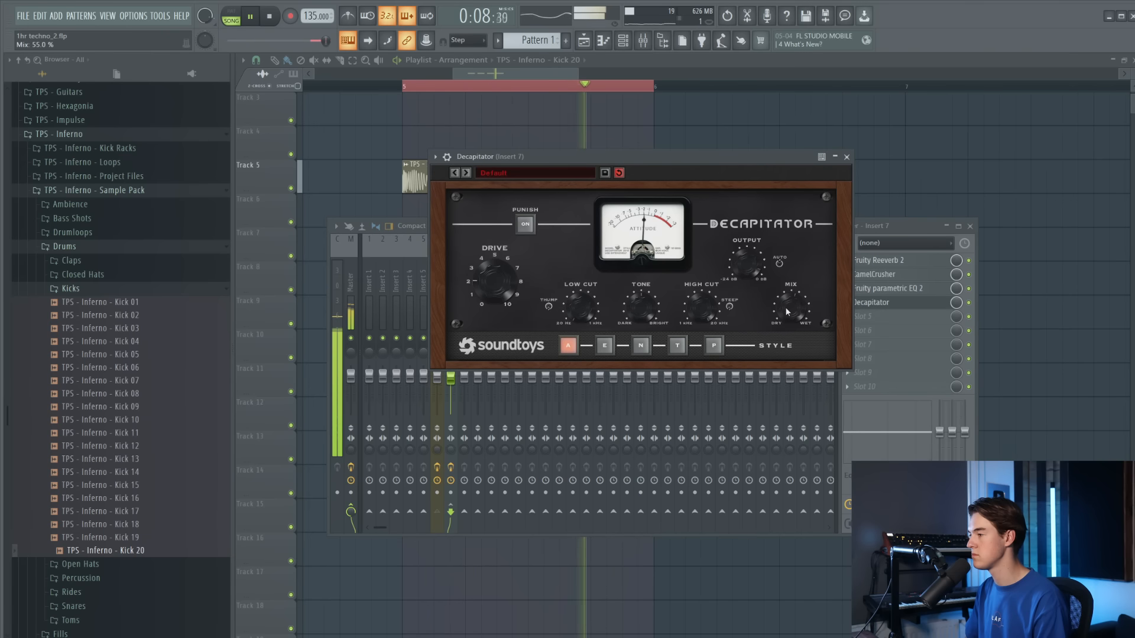
left_click(846, 158)
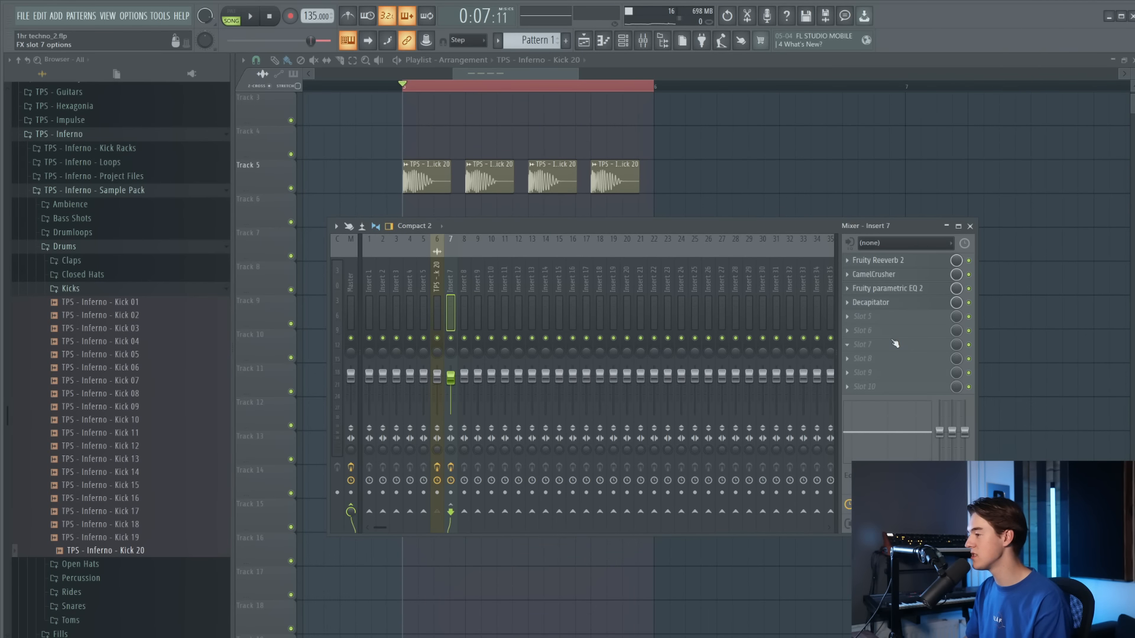
Load Fruity Limiter into insert 7's seventh slot, switch it to compressor mode, and play the loop through it
left_click(894, 344)
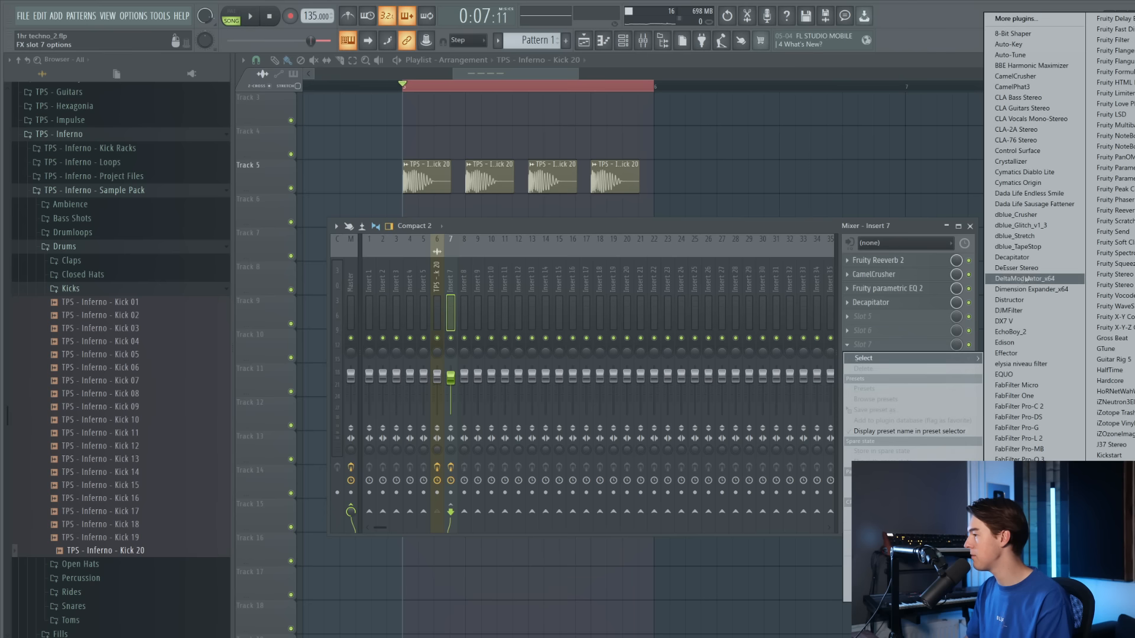
left_click(1115, 93)
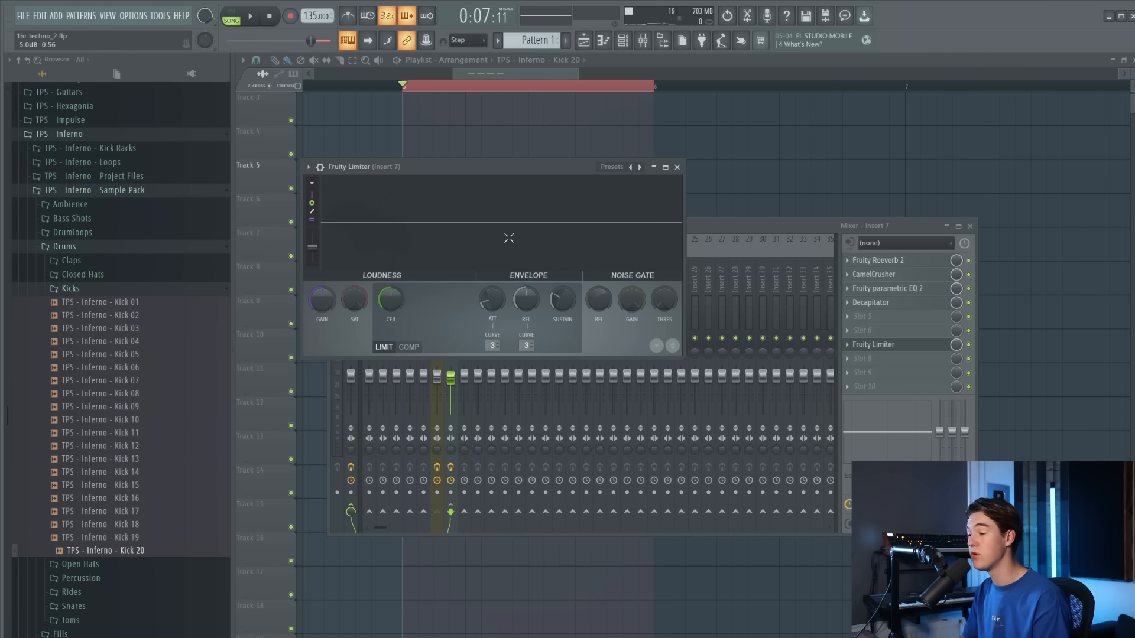
left_click_drag(413, 169, 488, 182)
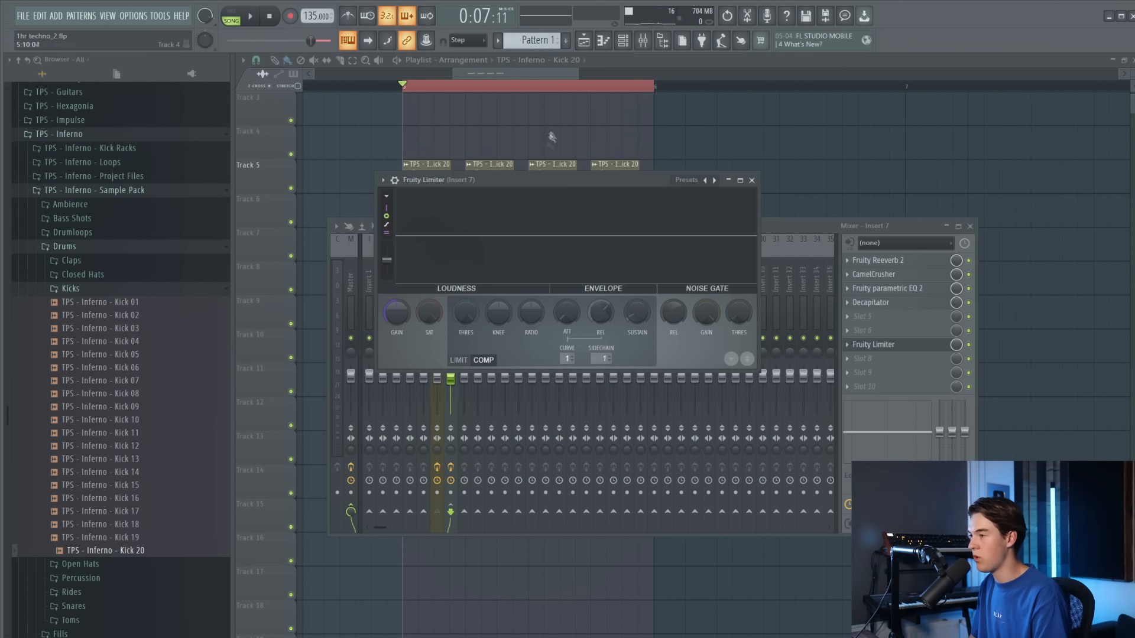
left_click_drag(538, 176, 547, 193)
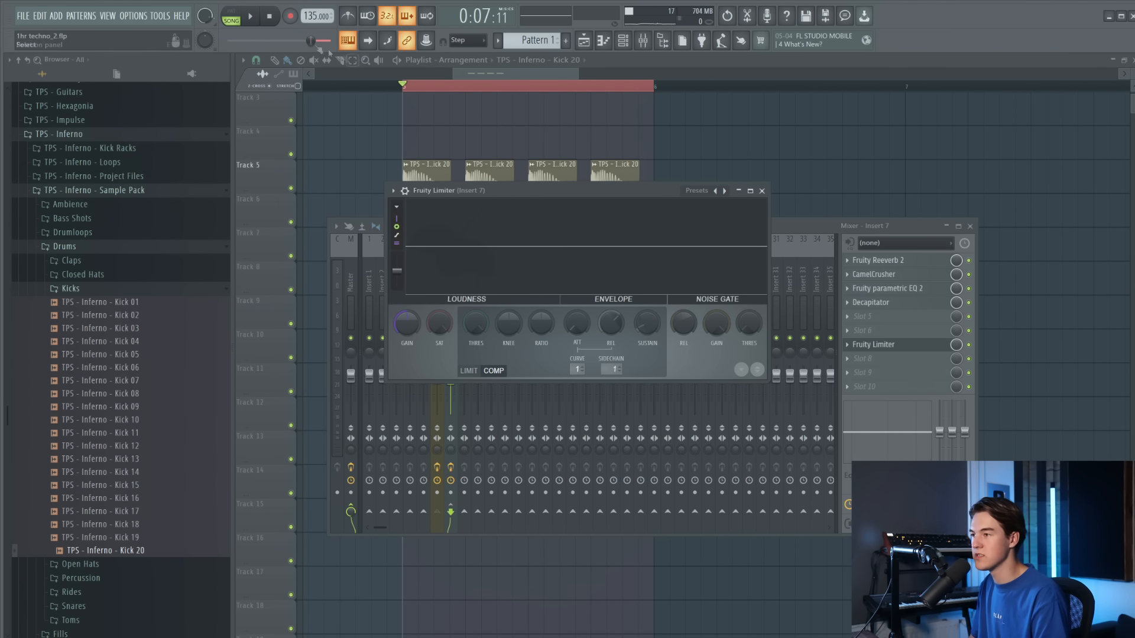
left_click(262, 25)
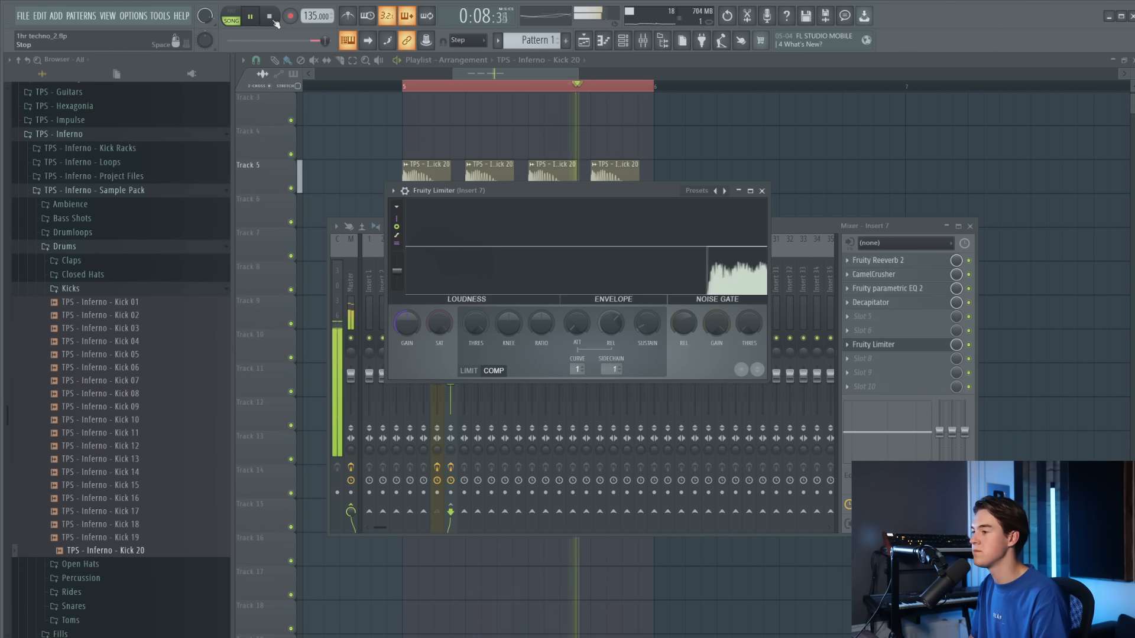
left_click(274, 22)
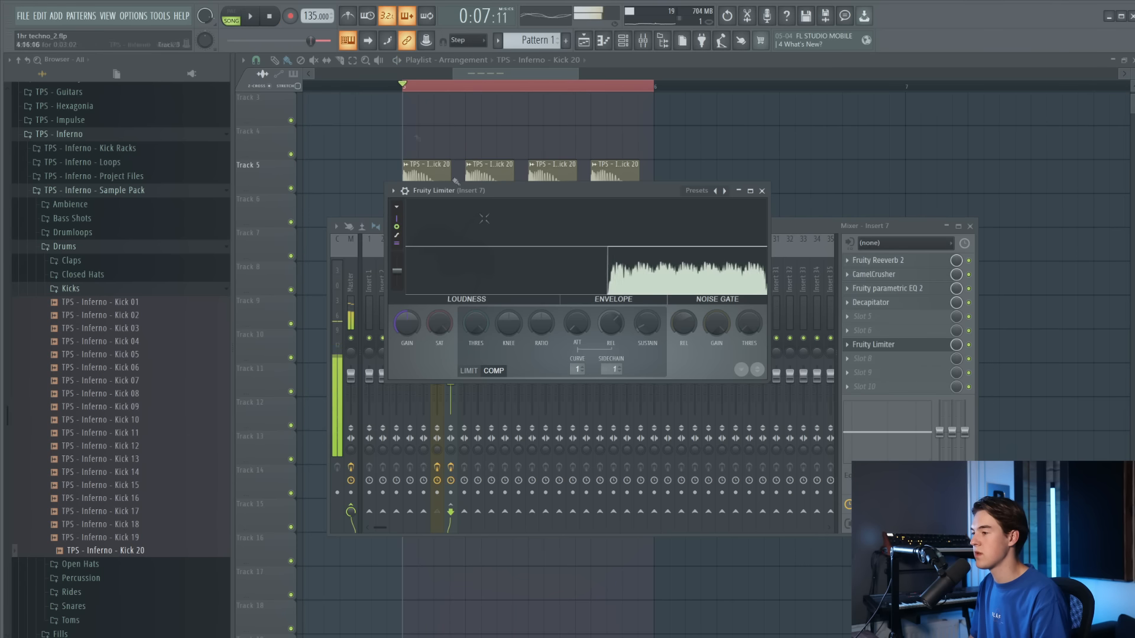
Play the loop and adjust Fruity Limiter's compression ratio and threshold on the rumble
left_click_drag(548, 331, 549, 322)
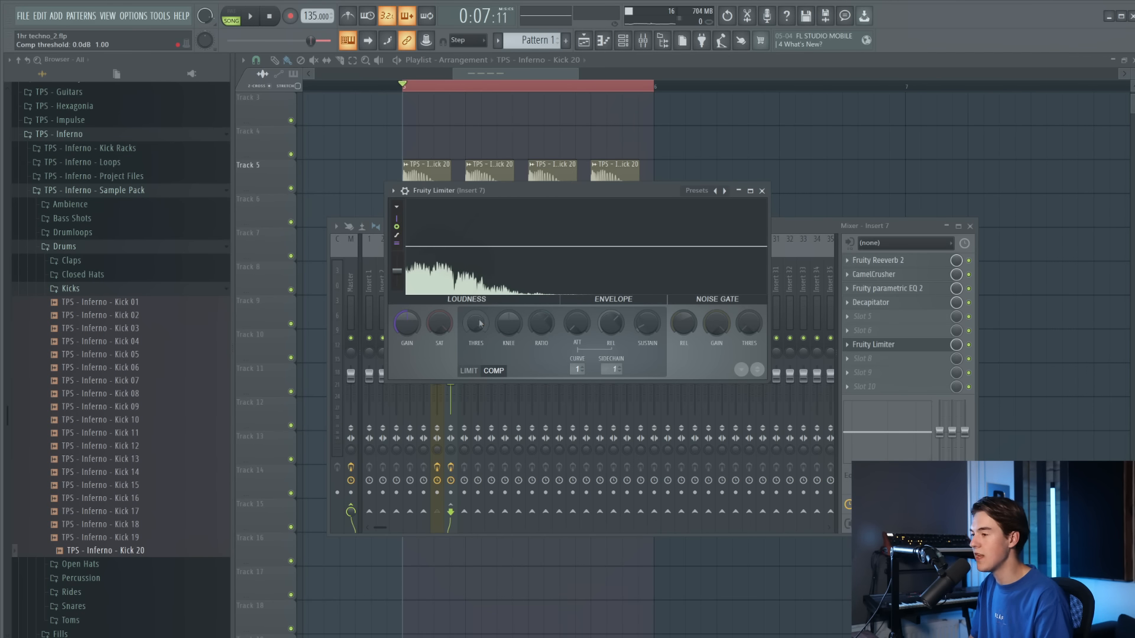
key("space")
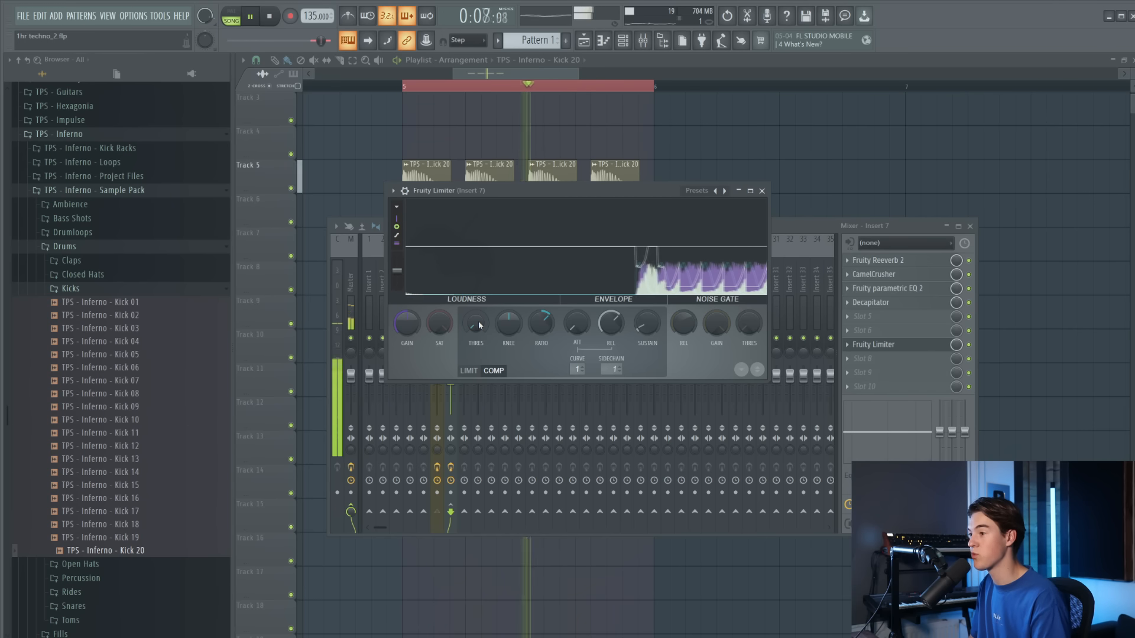
left_click_drag(479, 325, 479, 312)
mouse_move(540, 329)
left_mouse_down()
mouse_move(477, 332)
mouse_move(478, 346)
mouse_move(550, 320)
left_mouse_up()
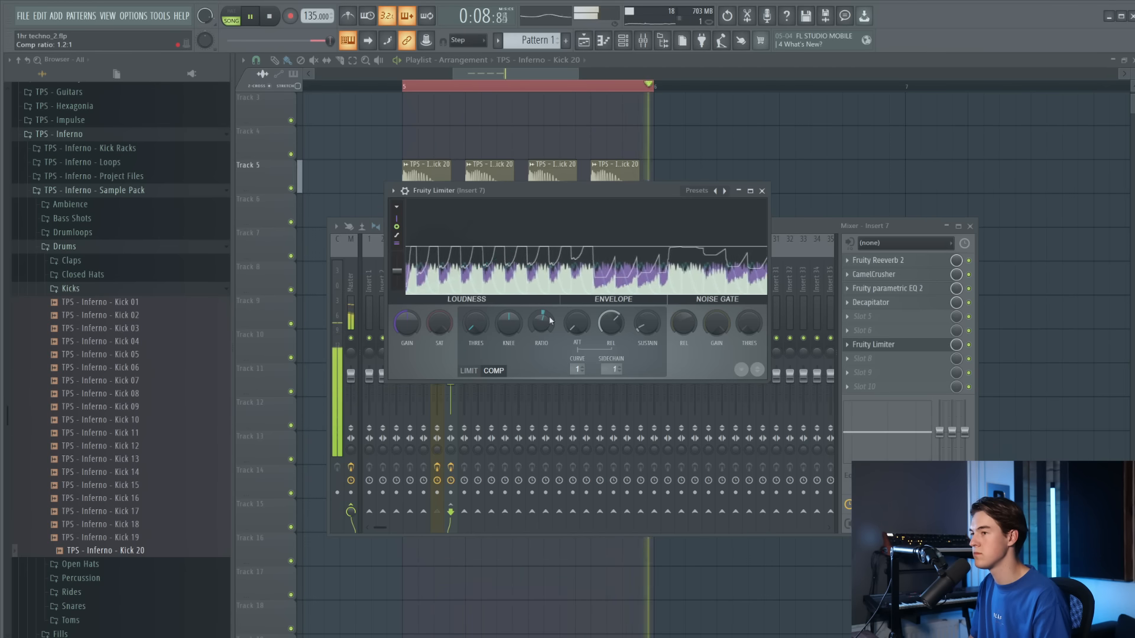
left_click_drag(550, 320, 549, 315)
left_click_drag(479, 322, 478, 316)
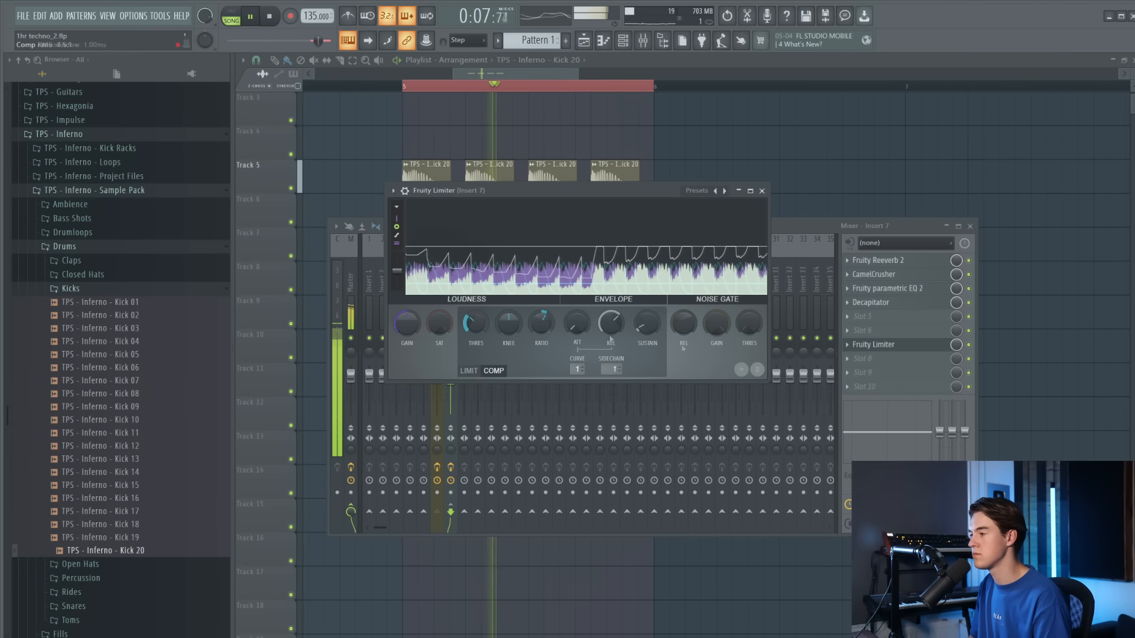
Compare the rumble with Fruity Limiter bypassed, set its compression threshold to about -15.6 dB, and close it
left_click(969, 346)
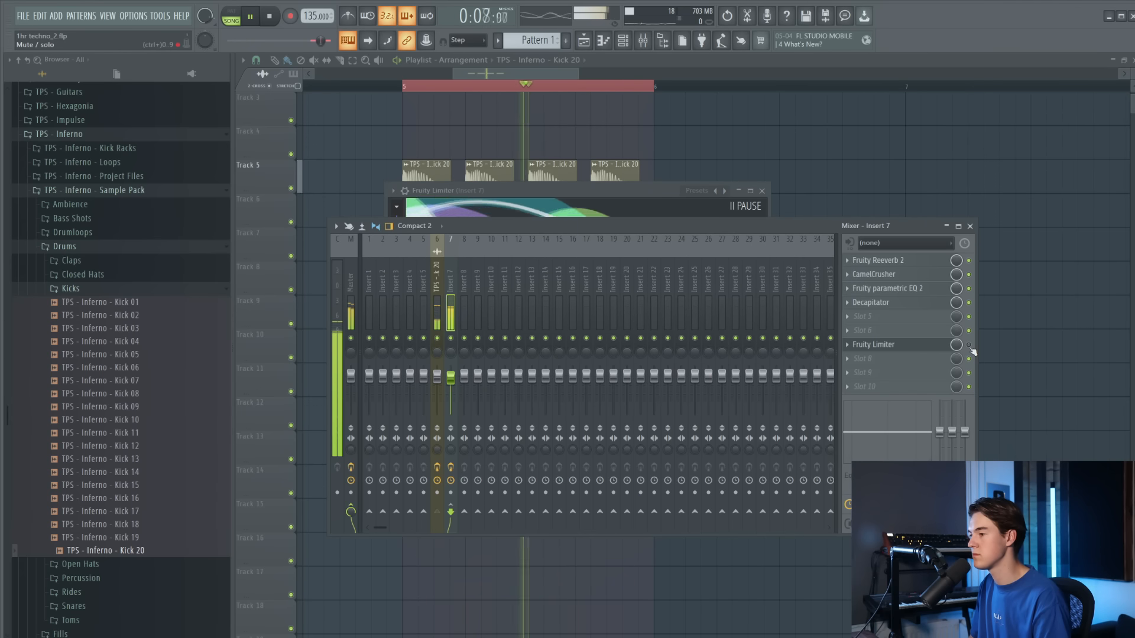
left_click(921, 348)
left_click(921, 351)
left_click_drag(475, 323, 475, 318)
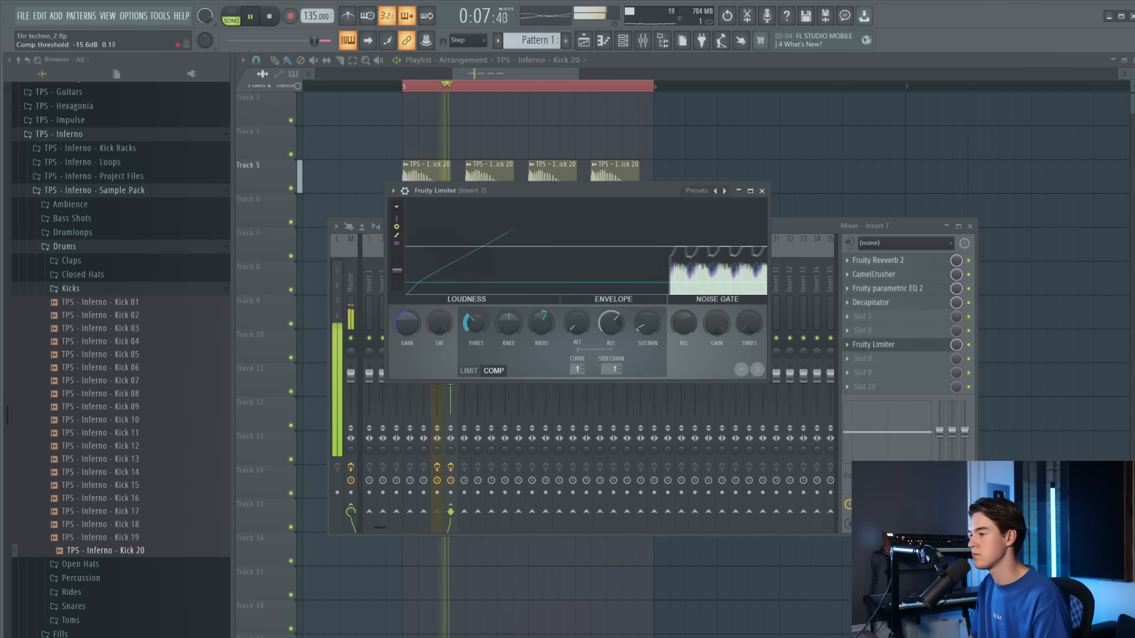
left_click(763, 191)
Set insert 7's EQ band 7 low-pass cutoff to about 141 Hz and Decapitator's mix to 49%
left_click(887, 288)
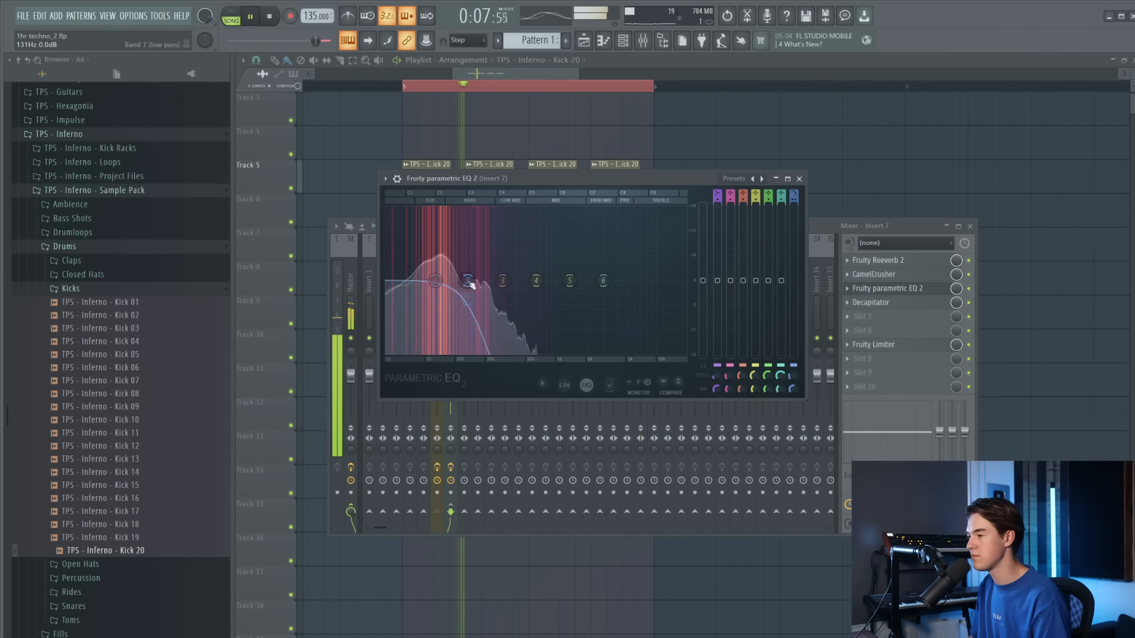
left_click_drag(468, 281, 464, 281)
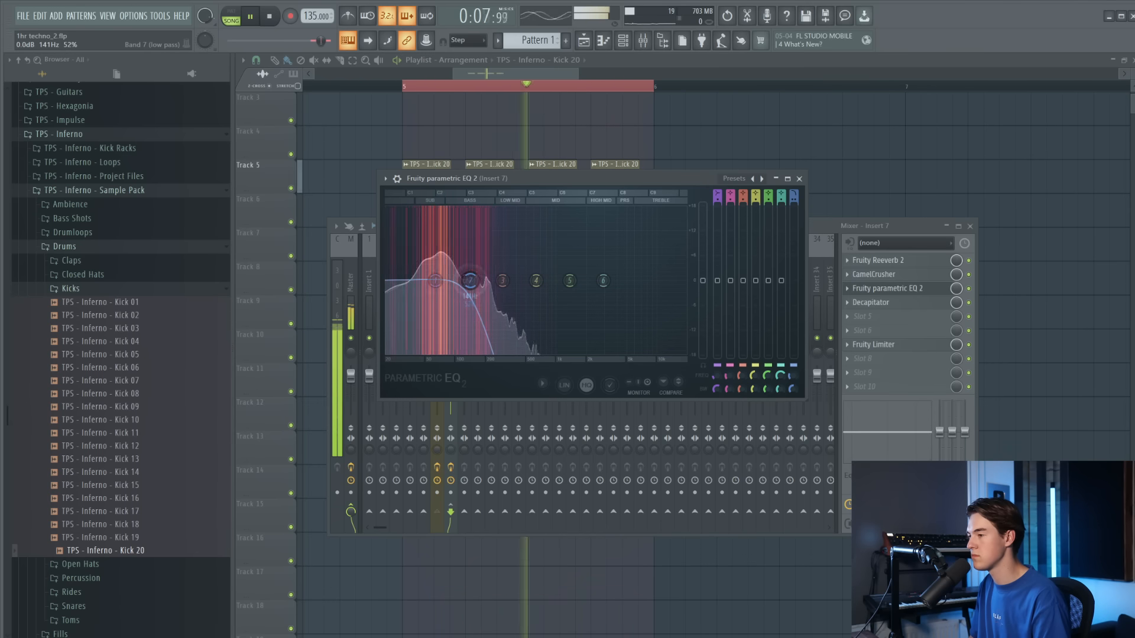
left_click(875, 303)
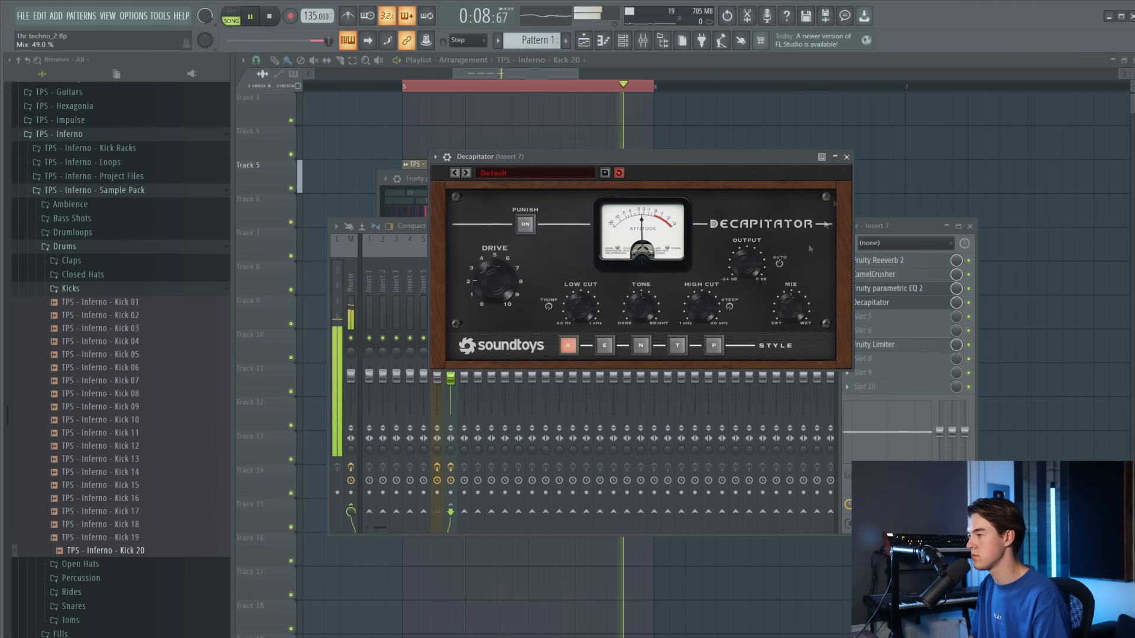
left_click(846, 156)
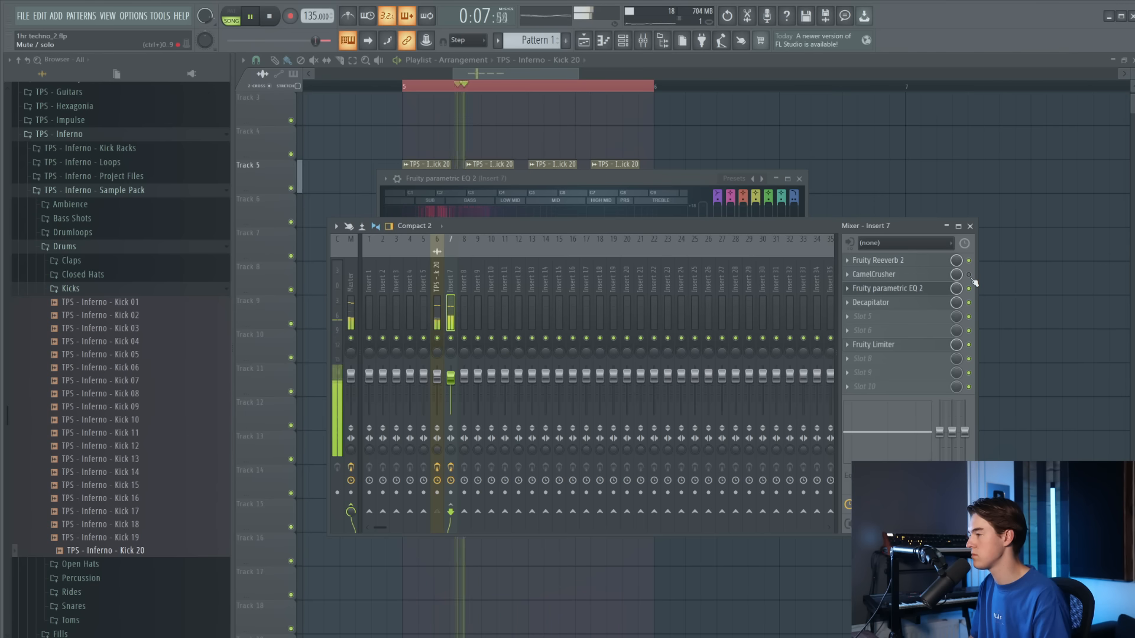
Set CamelCrusher's slot mix level to 71%, adjust Fruity Reeverb 2's diffusion to about 79, and close the reverb
left_click(896, 261)
mouse_move(957, 275)
left_mouse_down()
mouse_move(956, 287)
mouse_move(957, 275)
left_mouse_up()
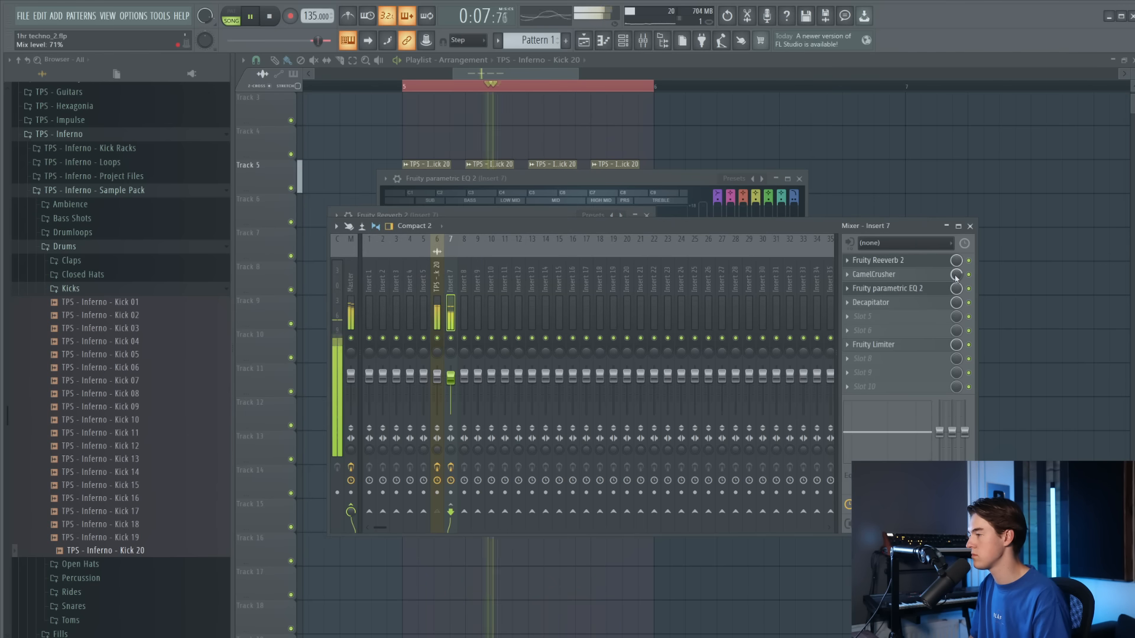
left_click(905, 261)
left_click_drag(482, 299, 481, 313)
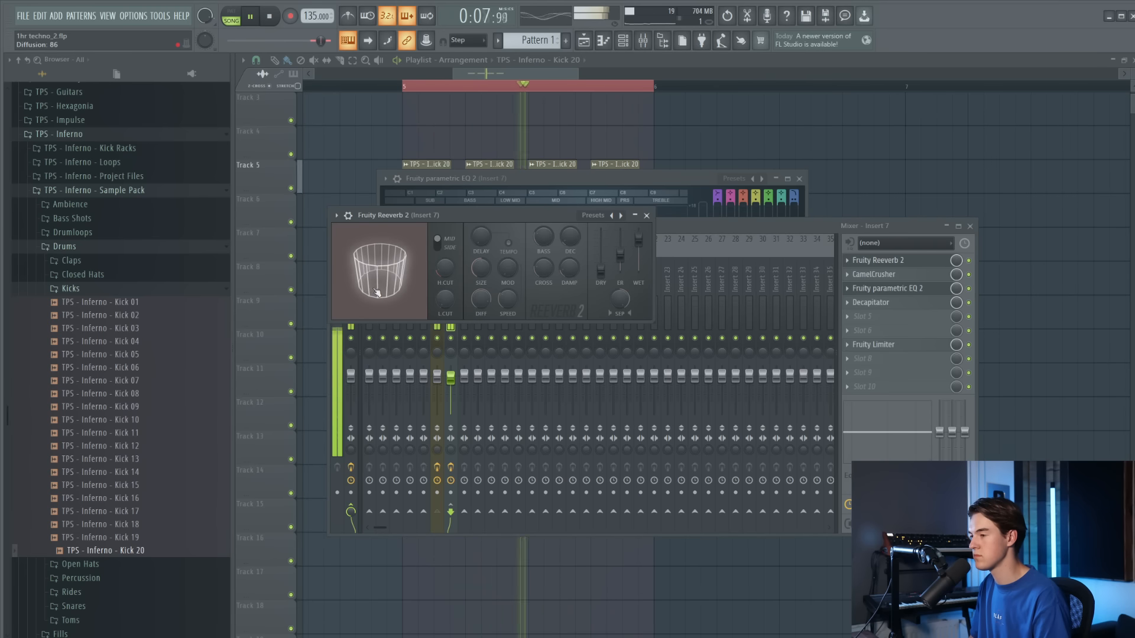
left_click_drag(380, 291, 379, 294)
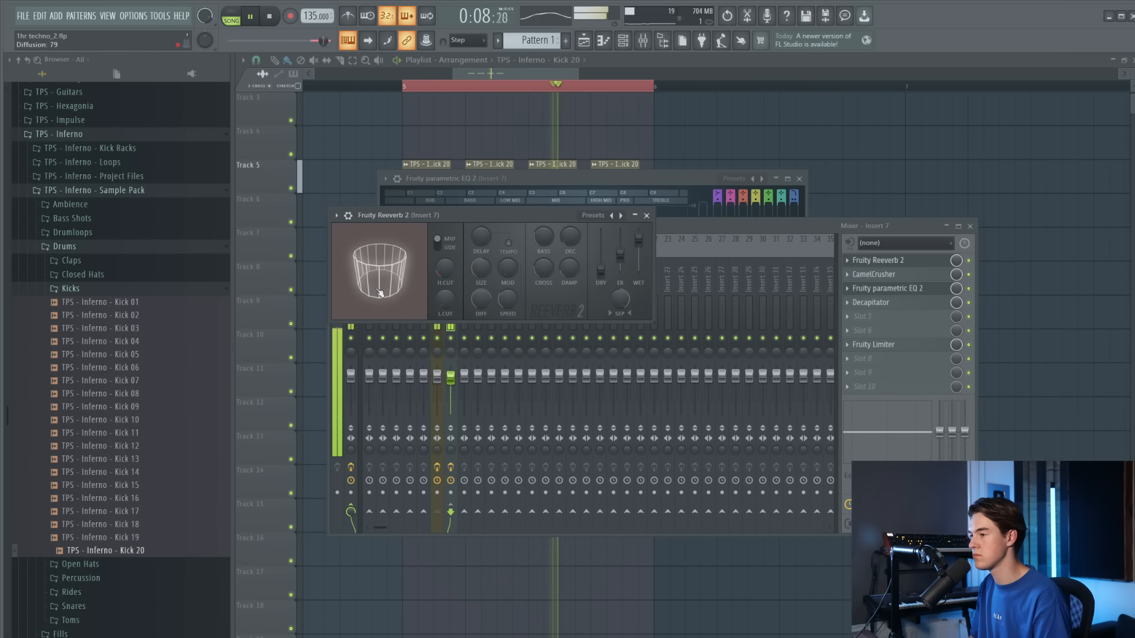
left_click_drag(358, 284, 391, 289)
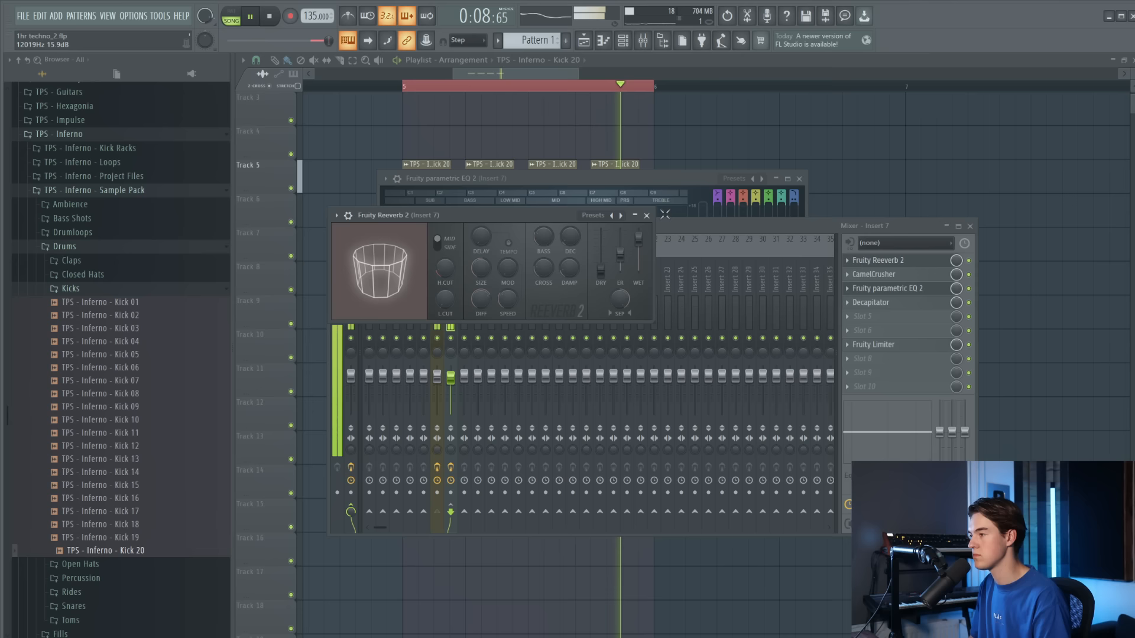
left_click(647, 216)
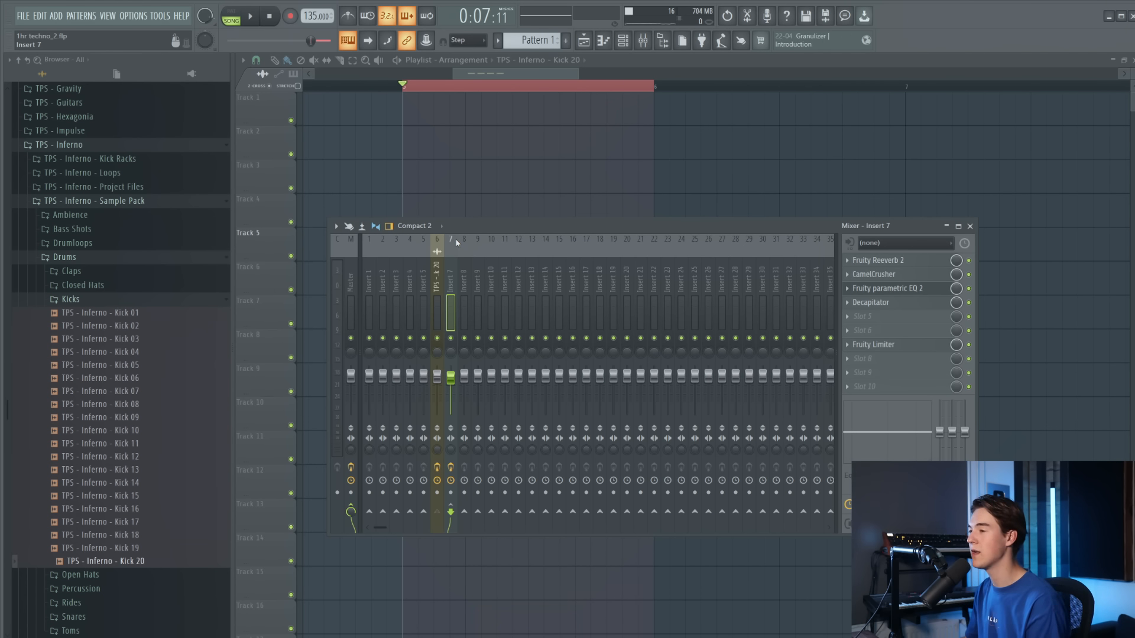
Place TPS - Inferno - Industrial Ambience 01 from the sample pack's Ambience folder on Track 8 at bar 5
key("F9")
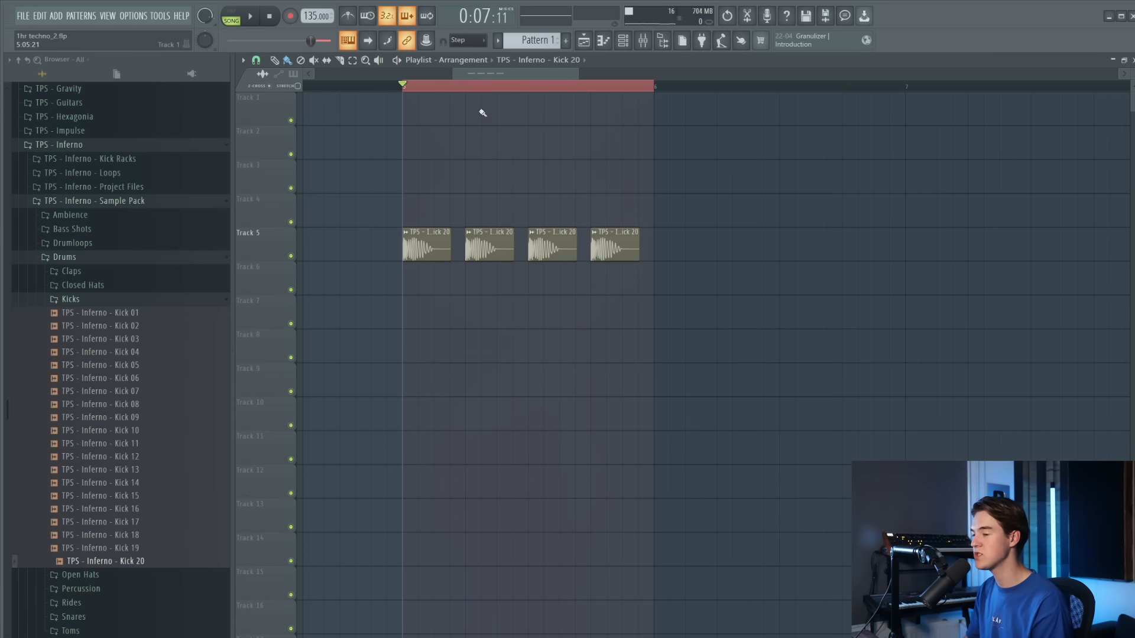
left_click(201, 302)
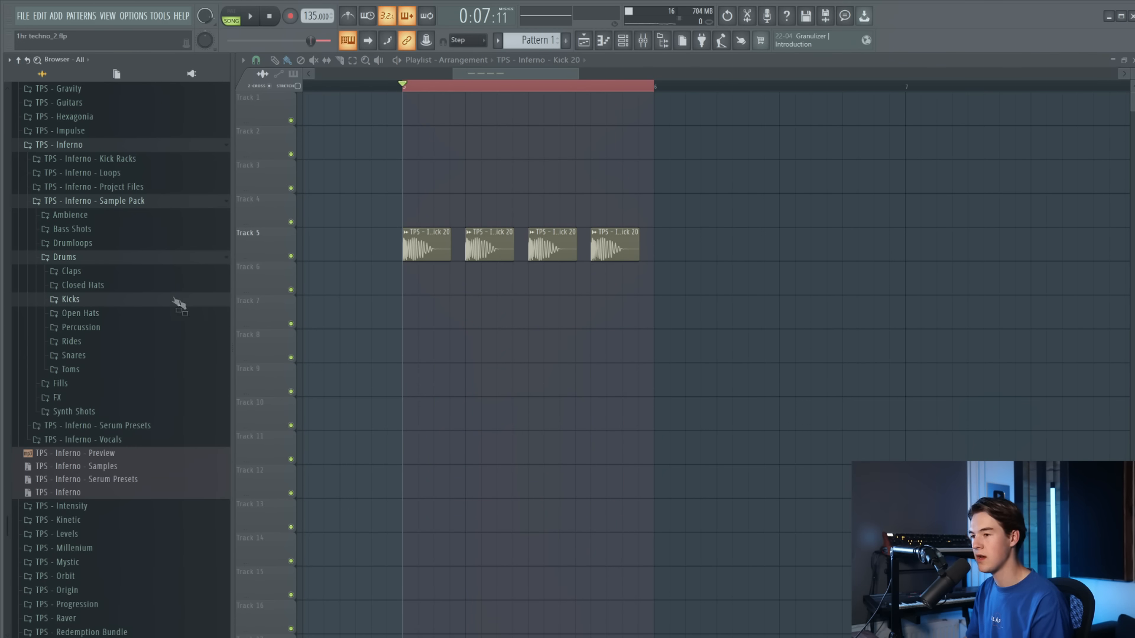
left_click(116, 216)
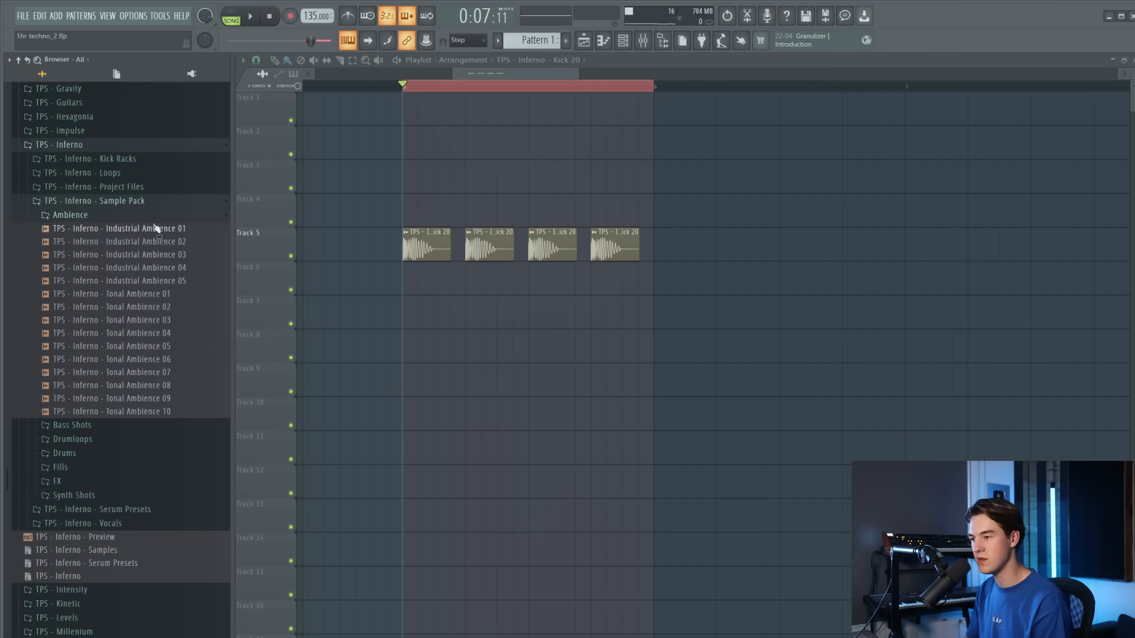
left_click_drag(157, 235, 405, 349)
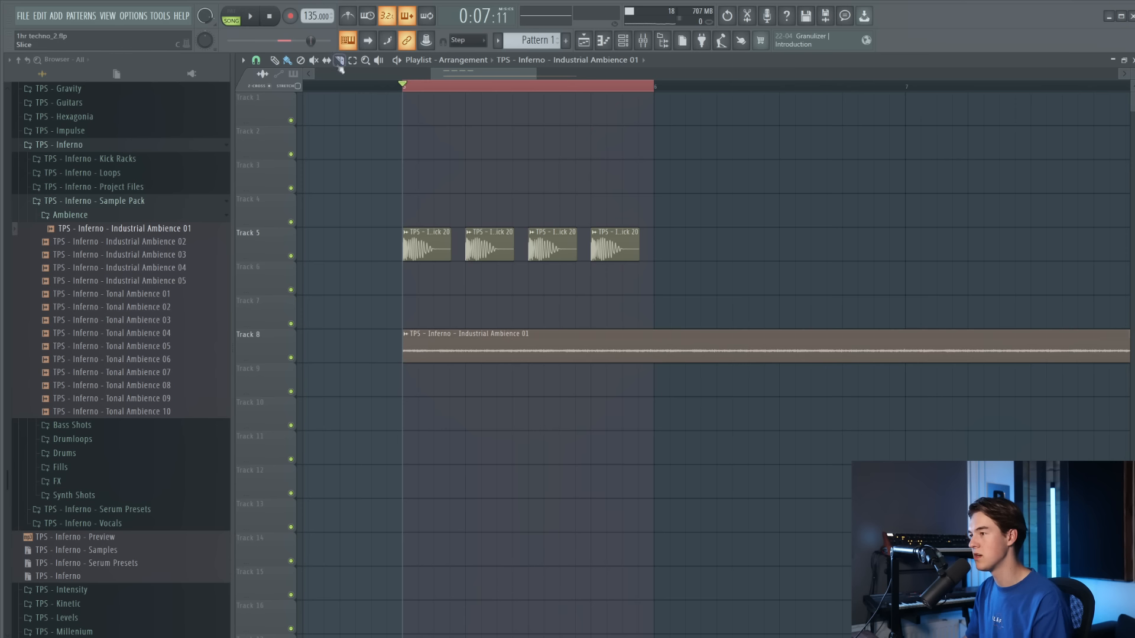
Try slicing the Industrial Ambience 01 clip at bar 6, play the loop, and undo the slice
left_click(667, 371, "shift")
key("space")
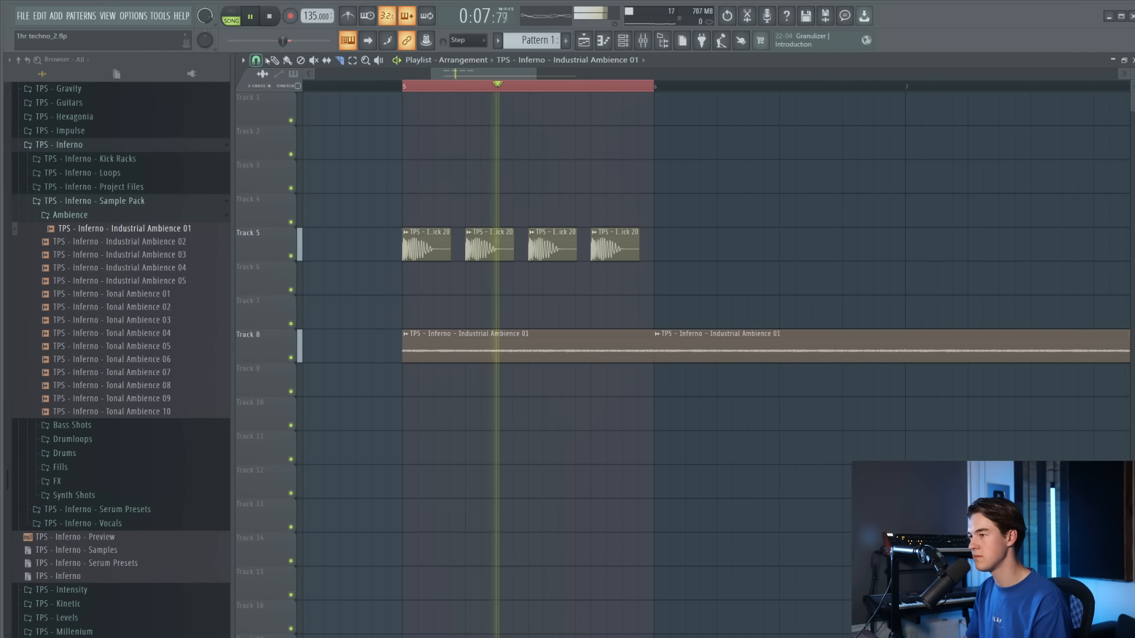
key("ctrl+z")
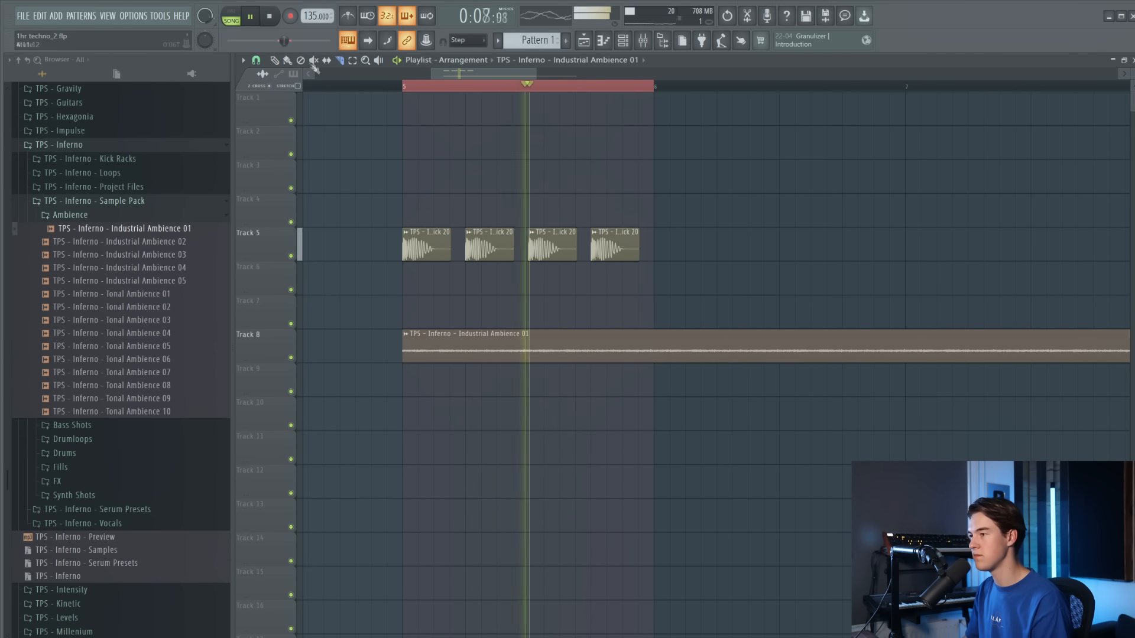
key("space")
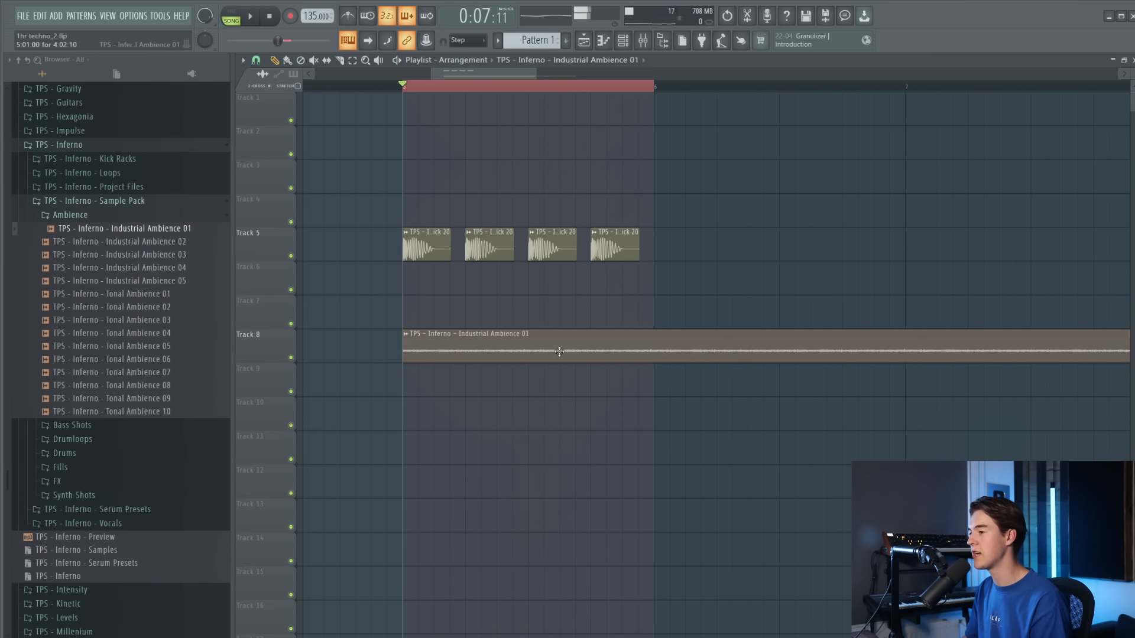
Open the Industrial Ambience 01 clip's channel settings, route it to mixer insert 18, and play the loop
double_click(560, 352)
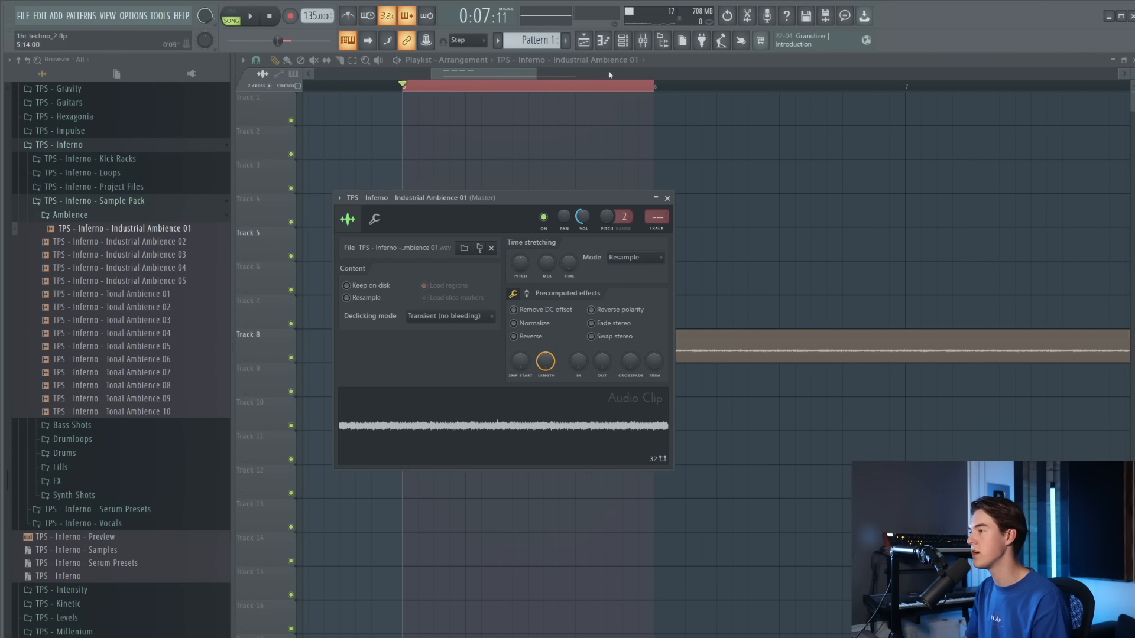
left_click(643, 46)
left_click_drag(502, 198, 649, 161)
left_click(604, 287)
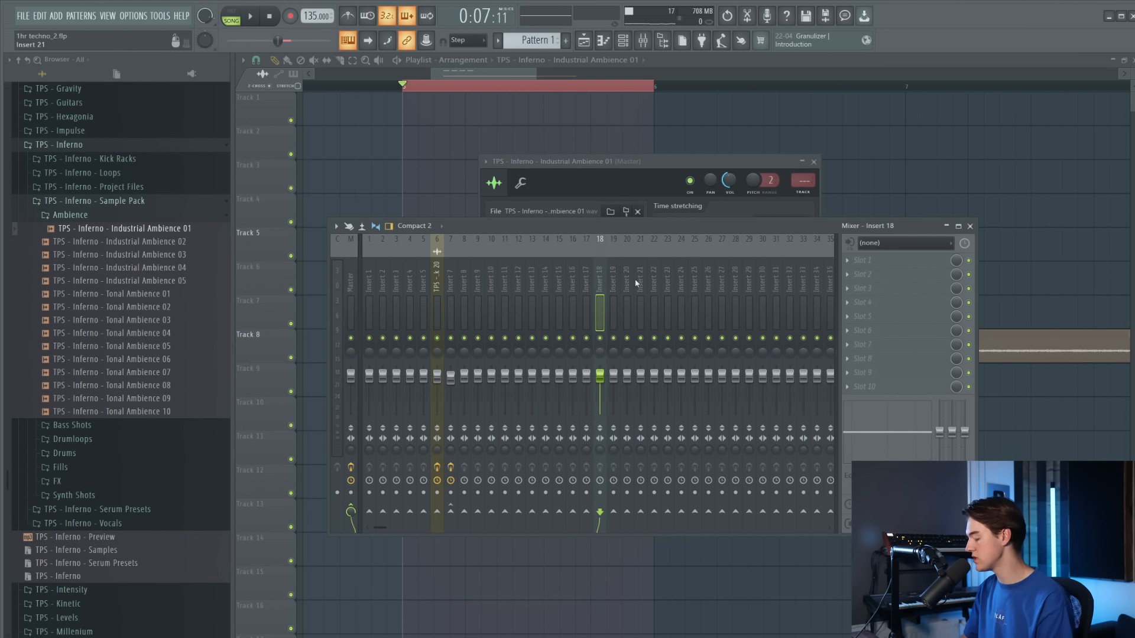
key("ctrl+l")
key("space")
Lower insert 18's fader and set the Industrial Ambience 01 channel's volume to 43% during playback
left_click_drag(600, 376, 600, 389)
left_click_drag(753, 180, 740, 197)
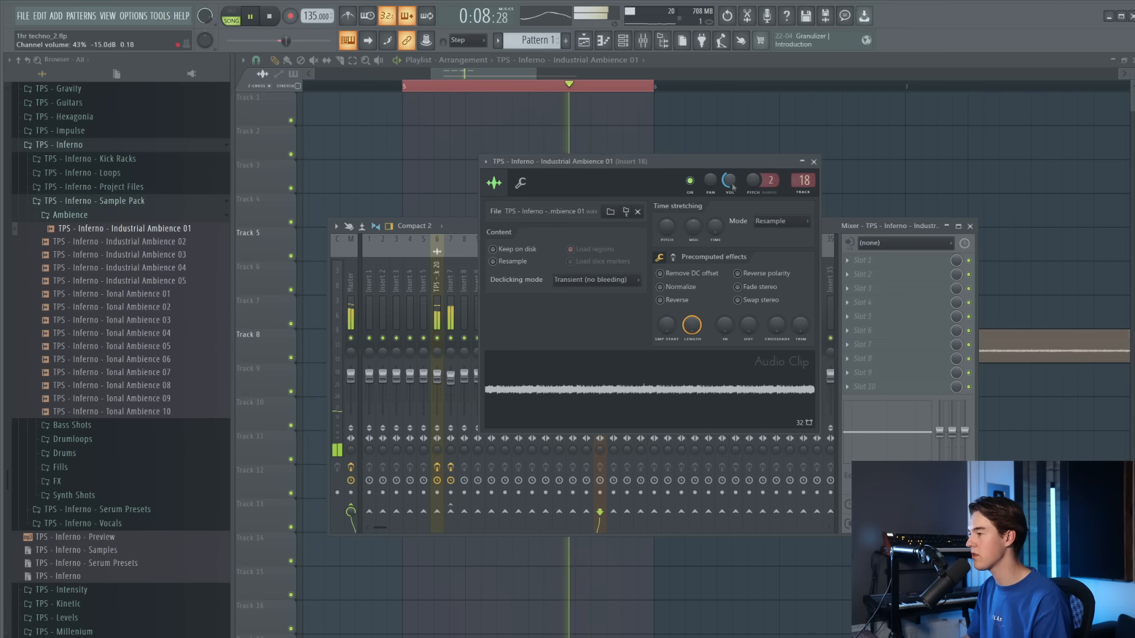
left_click(848, 275)
left_click(692, 267)
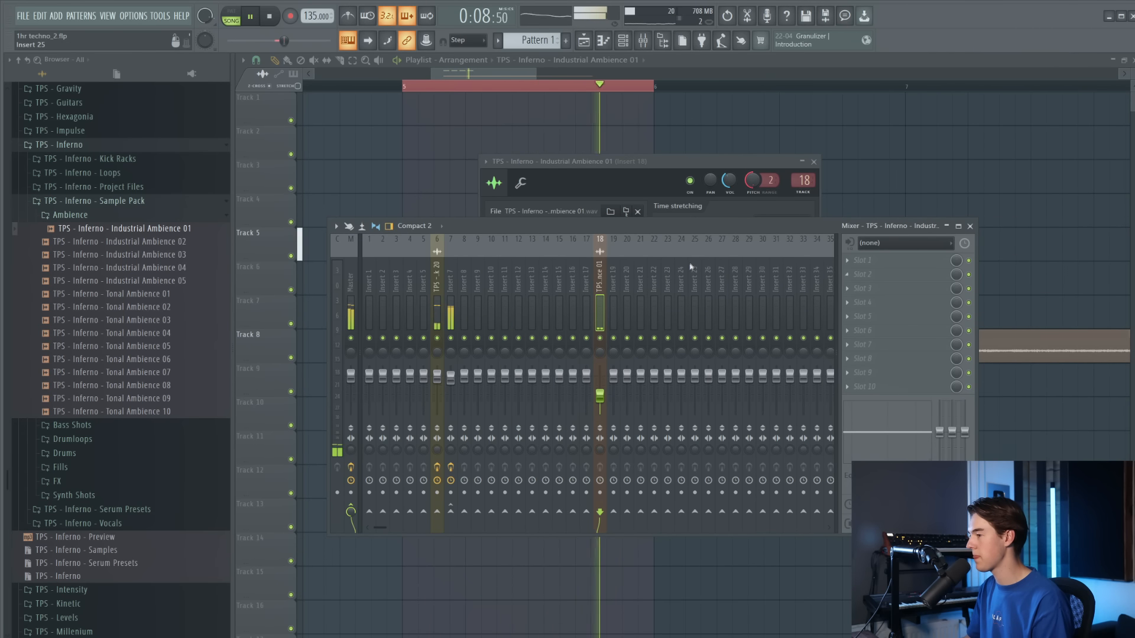
Add Fruity parametric EQ 2 to insert 18 and high-pass the ambience with band 1, raising the cutoff into the low mids
left_click(852, 260)
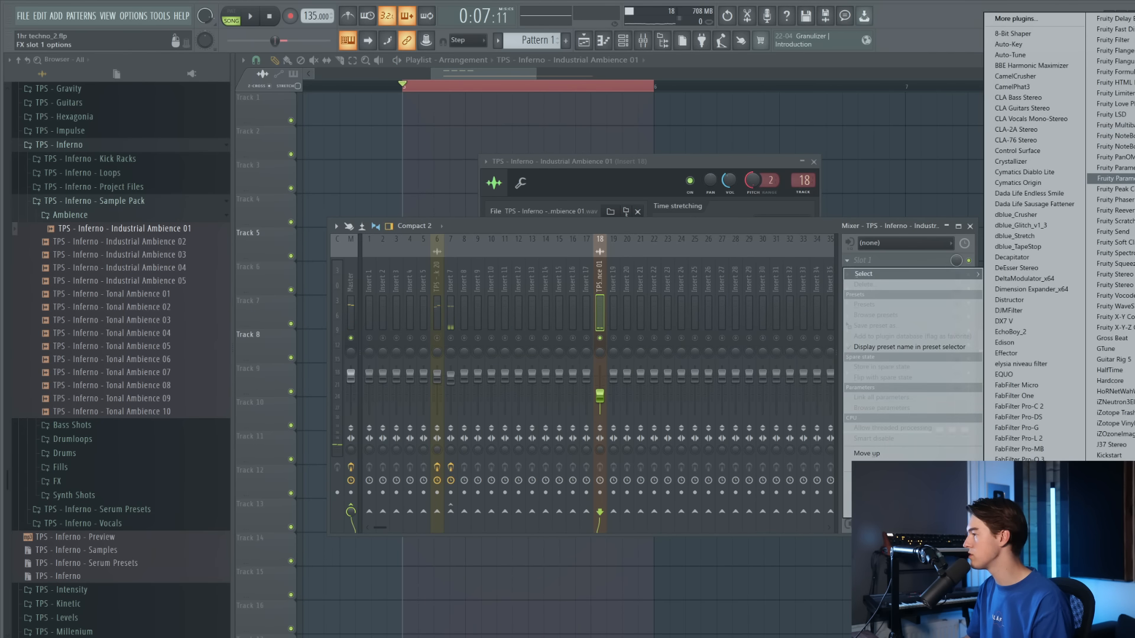
left_click(1110, 178)
left_click_drag(640, 184, 640, 200)
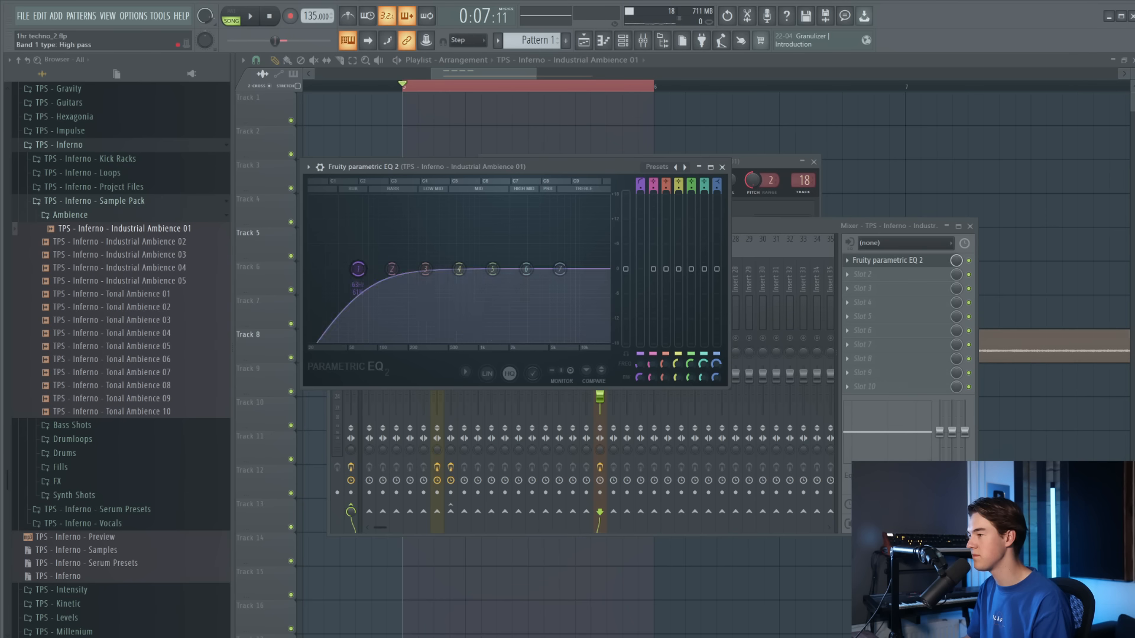
key("space")
left_click_drag(360, 269, 432, 269)
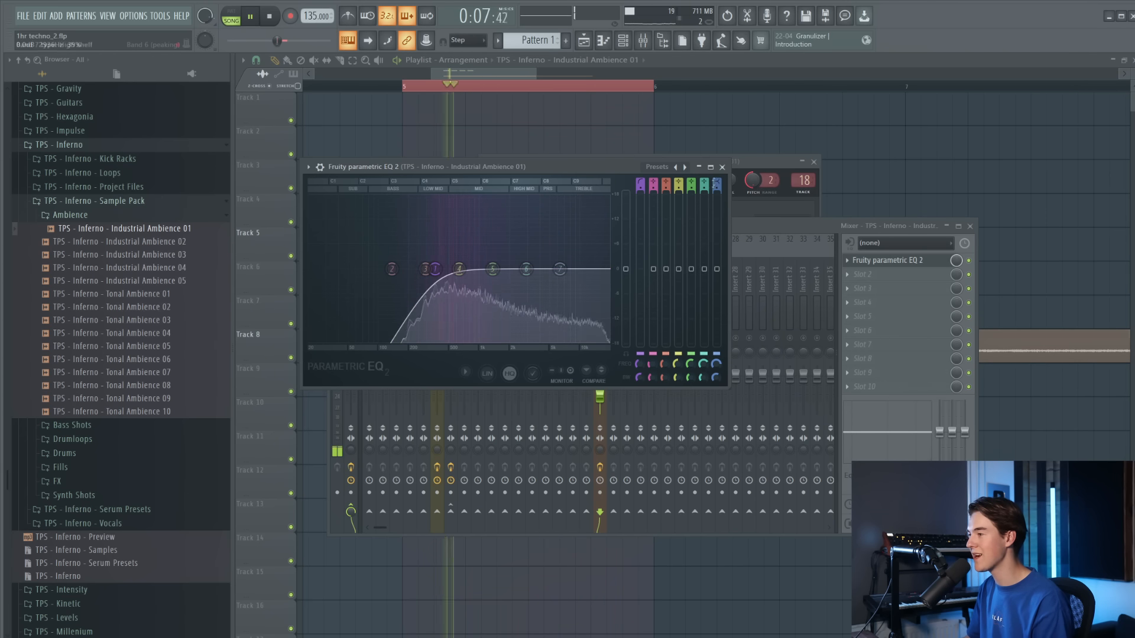
left_click(722, 167)
Load Kickstart in slot 7 of insert 18 and lower the insert's fader to 28% during playback
left_click_drag(603, 396, 601, 395)
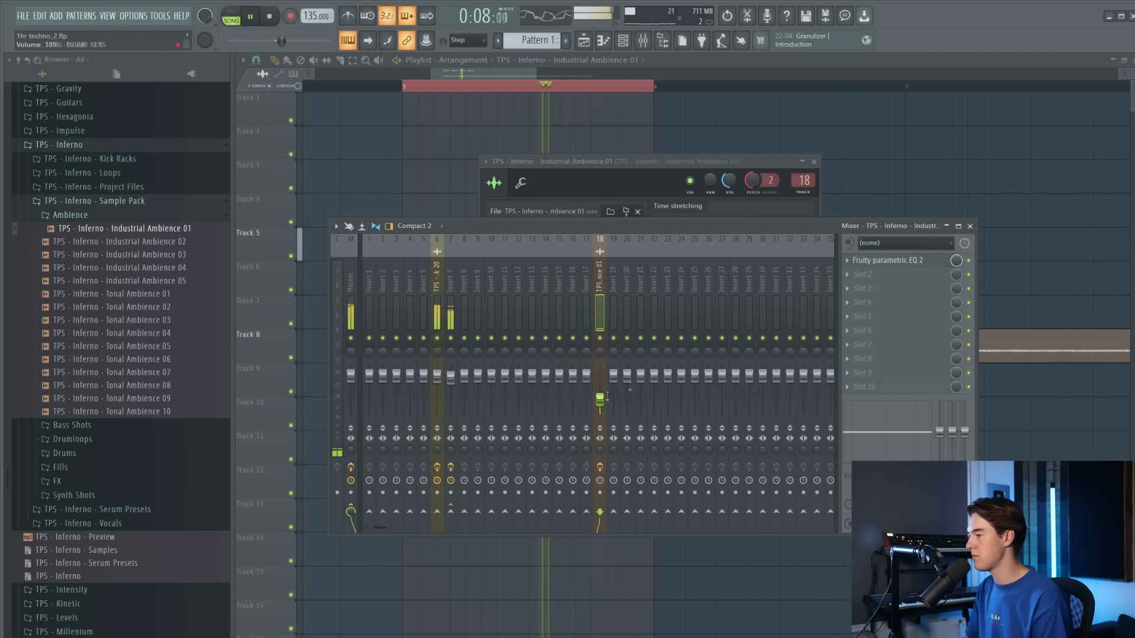
left_click(897, 346)
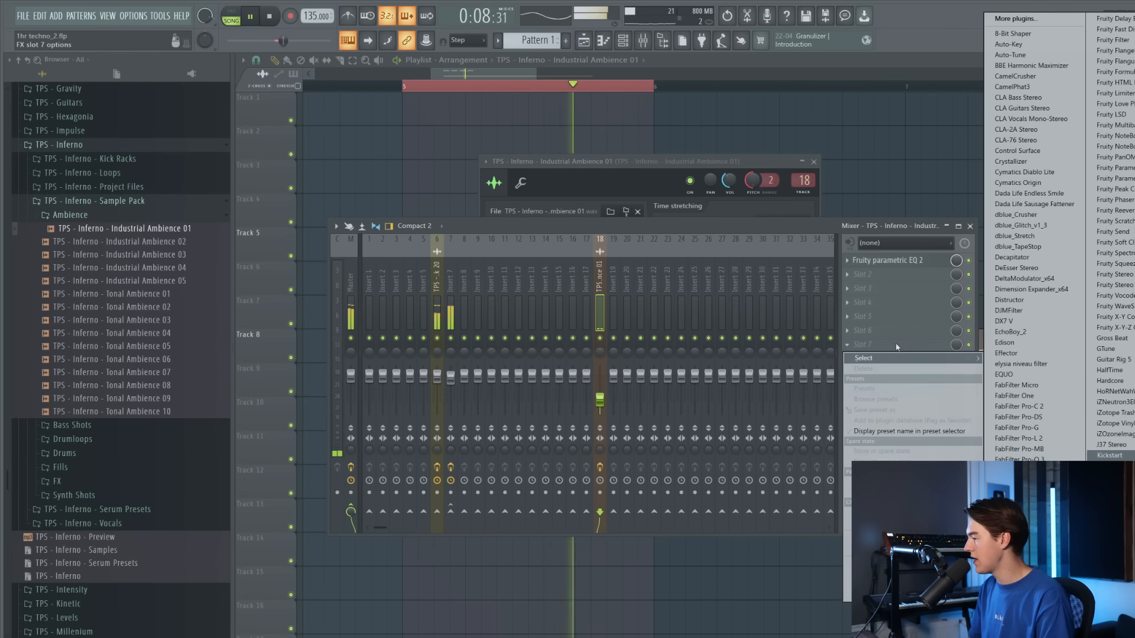
left_click(1109, 455)
left_click_drag(356, 237, 346, 225)
left_click(615, 414)
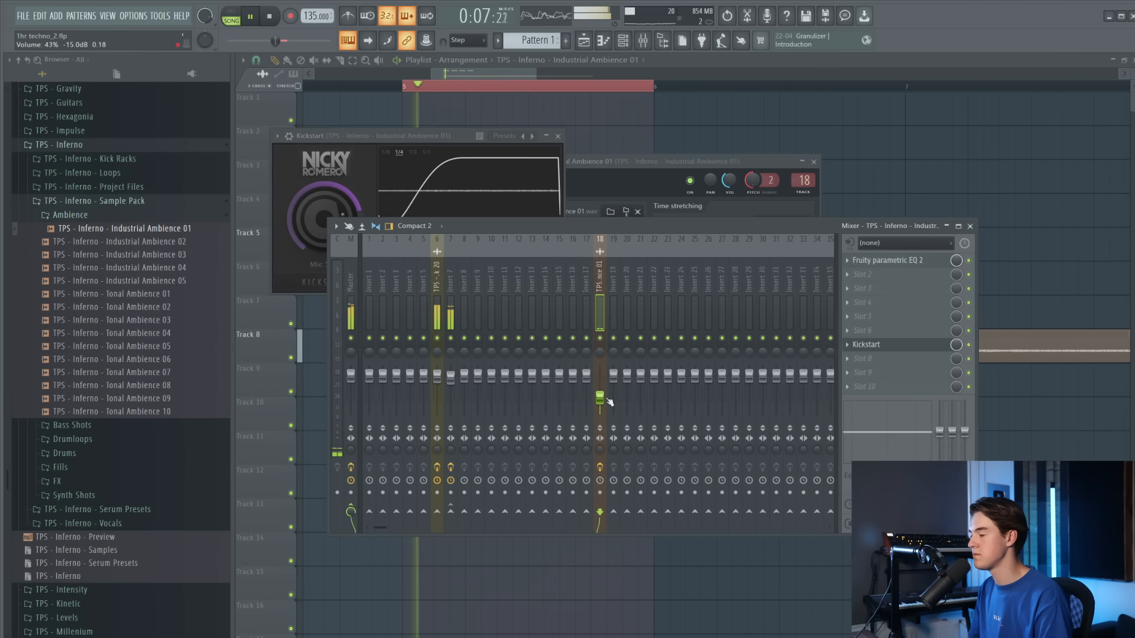
left_click_drag(608, 395, 607, 402)
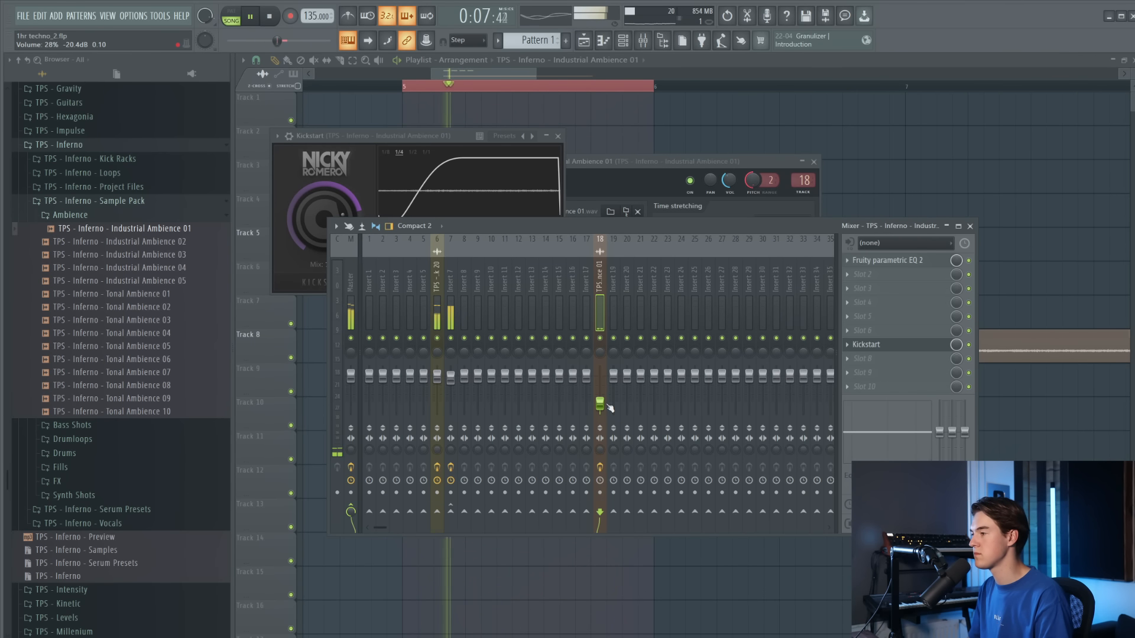
Pitch the Industrial Ambience 01 sample down slightly and rebalance its level with the channel volume and insert 18's fader
left_click(693, 183)
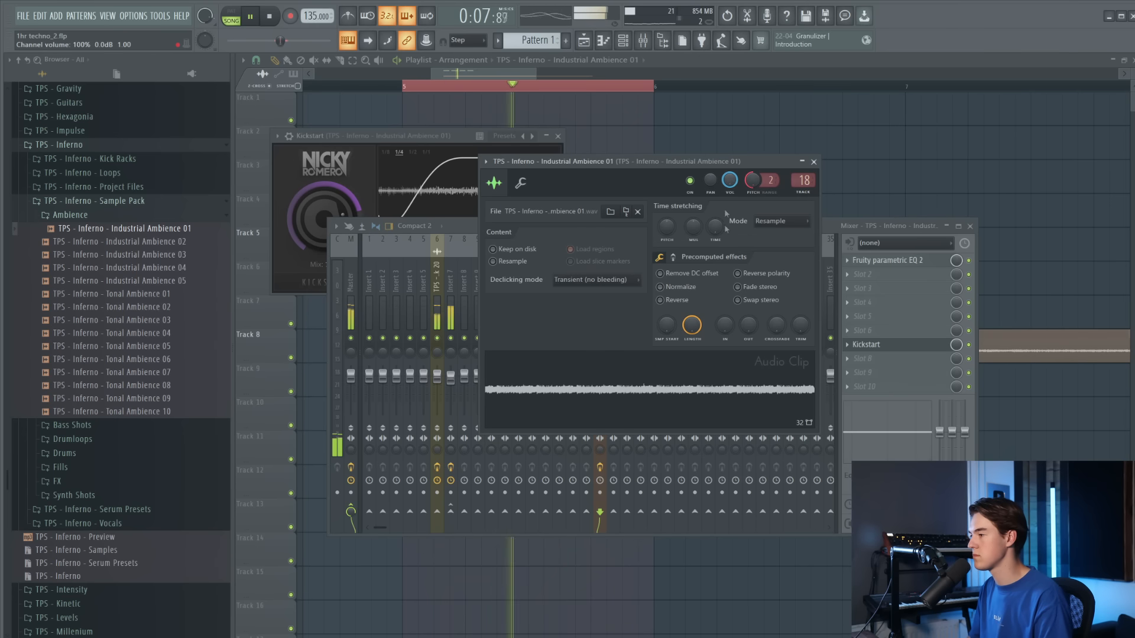
left_click_drag(667, 227, 667, 234)
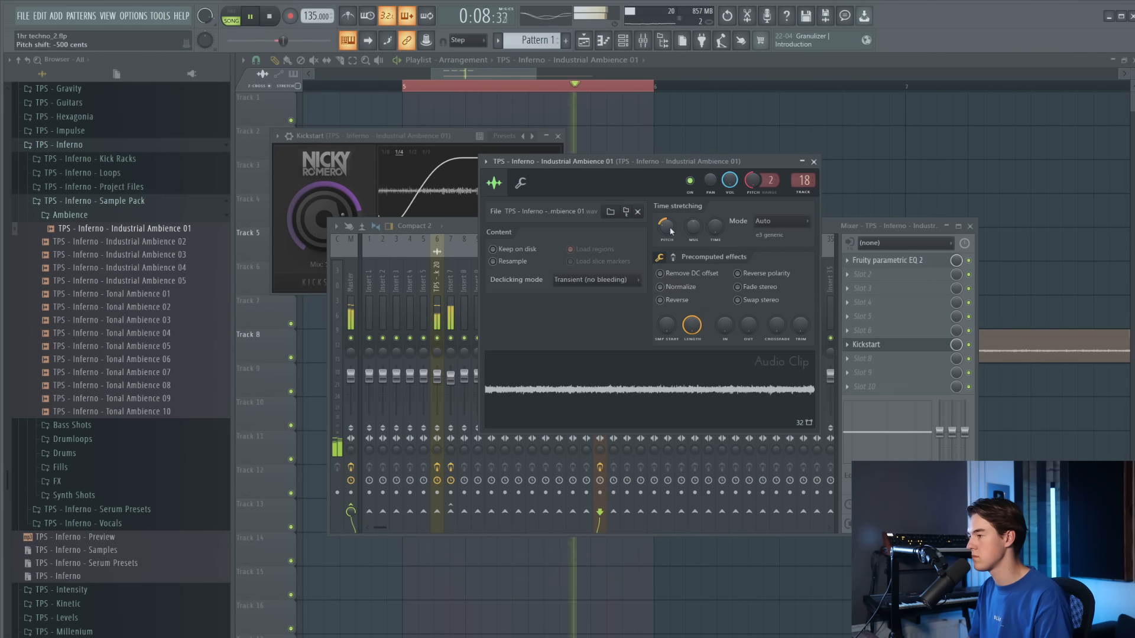
left_click_drag(671, 230, 672, 225)
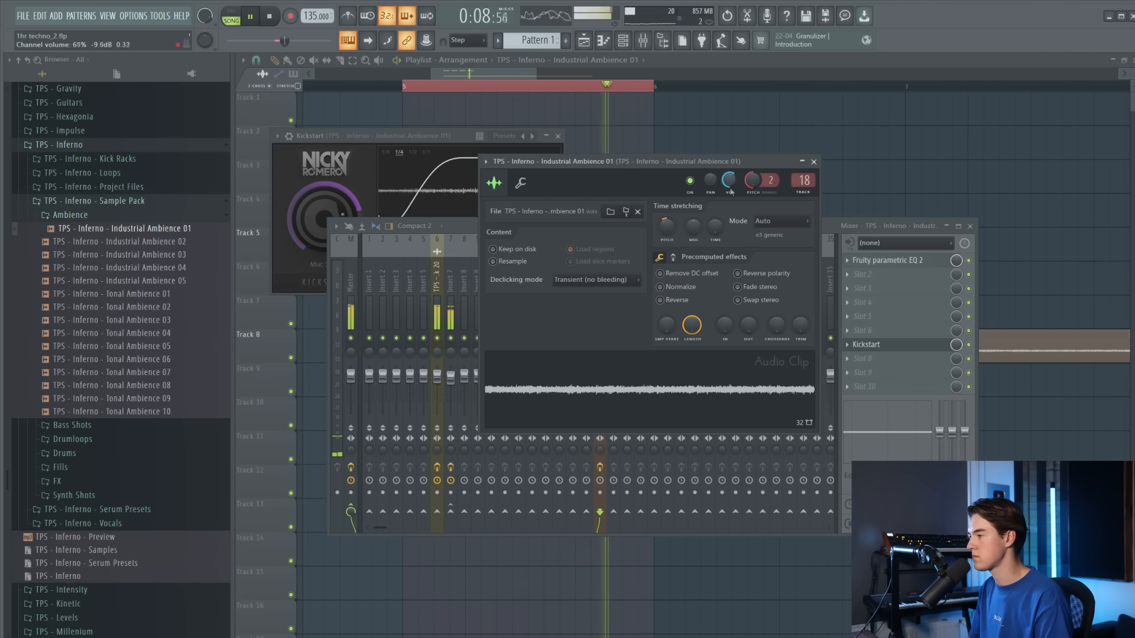
left_click(813, 162)
left_click_drag(600, 405, 607, 400)
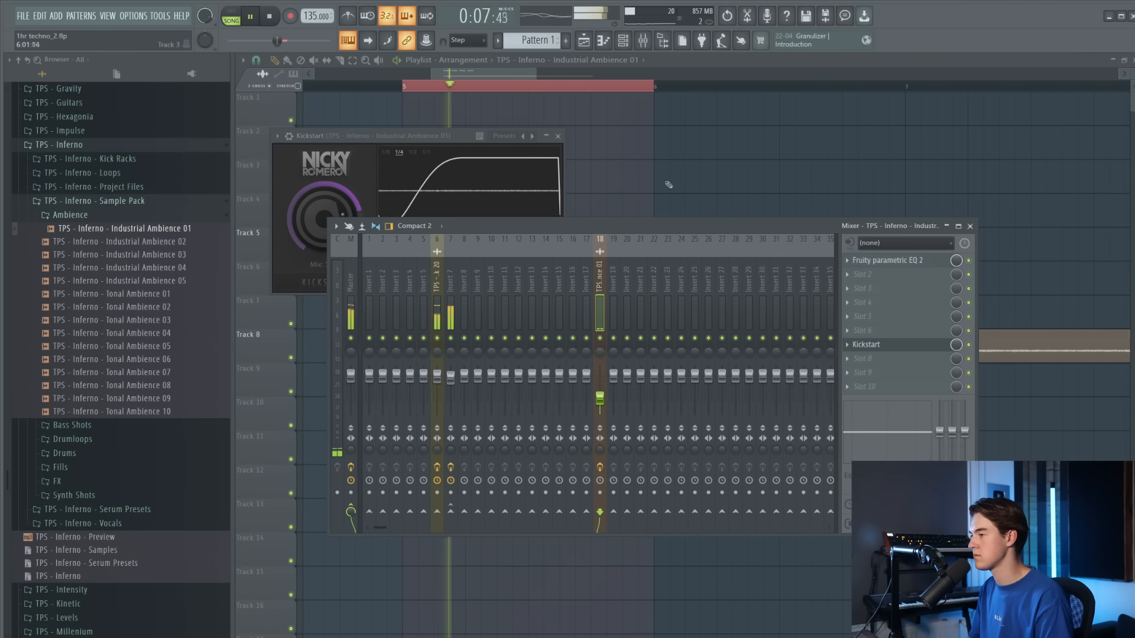
Stop playback, close the mixer, and repeat the kick clips on Track 5 so they fill bars 5 to 8
key("F12")
key("space")
scroll(453, 193, "down", 3)
mouse_move(593, 256)
left_mouse_down()
mouse_move(434, 246)
mouse_move(837, 248)
left_mouse_up()
left_click(946, 295, "ctrl")
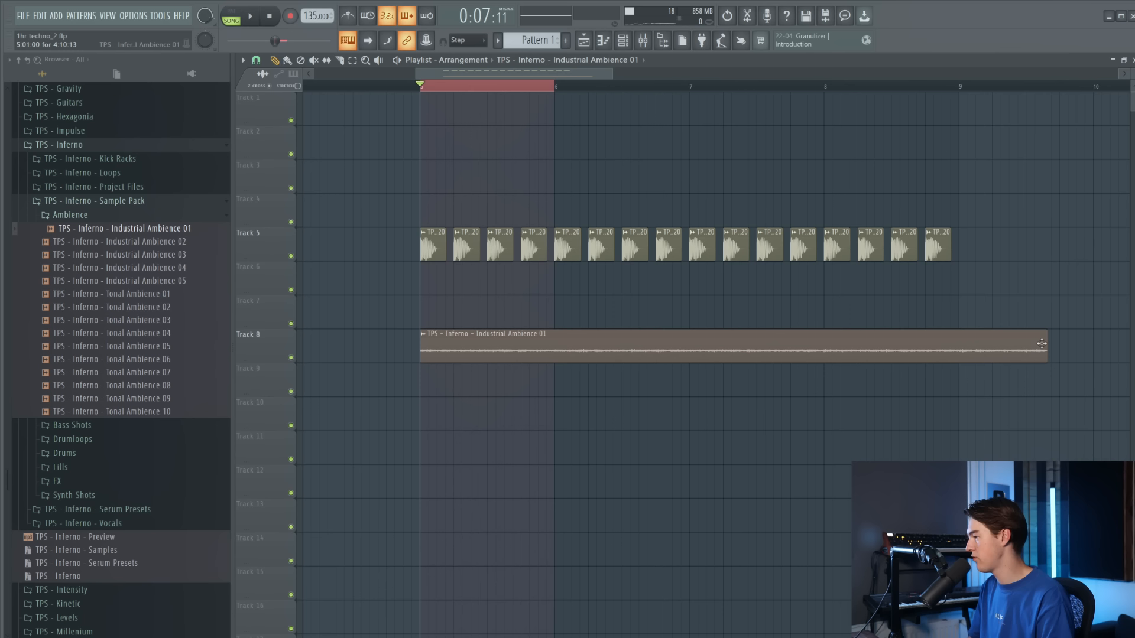
Trim the Industrial Ambience 01 clip on Track 8 to end at bar 9, and play the arrangement looped over bars 5 to 8
left_click_drag(1048, 344, 953, 344)
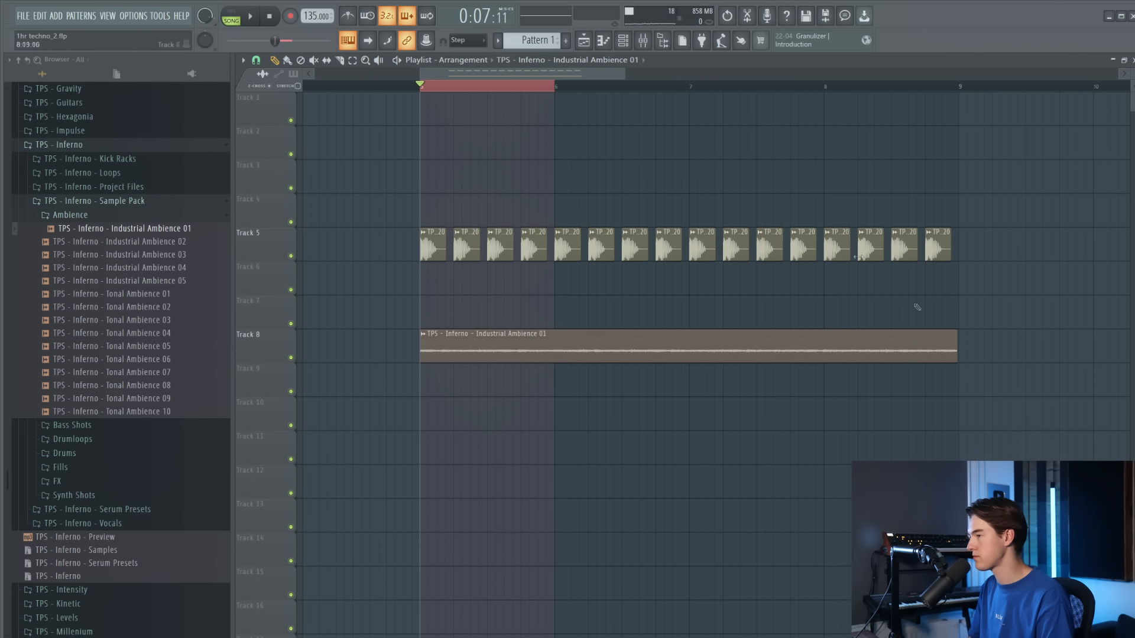
left_click_drag(556, 87, 955, 119)
key("space")
left_click(1027, 268, "ctrl")
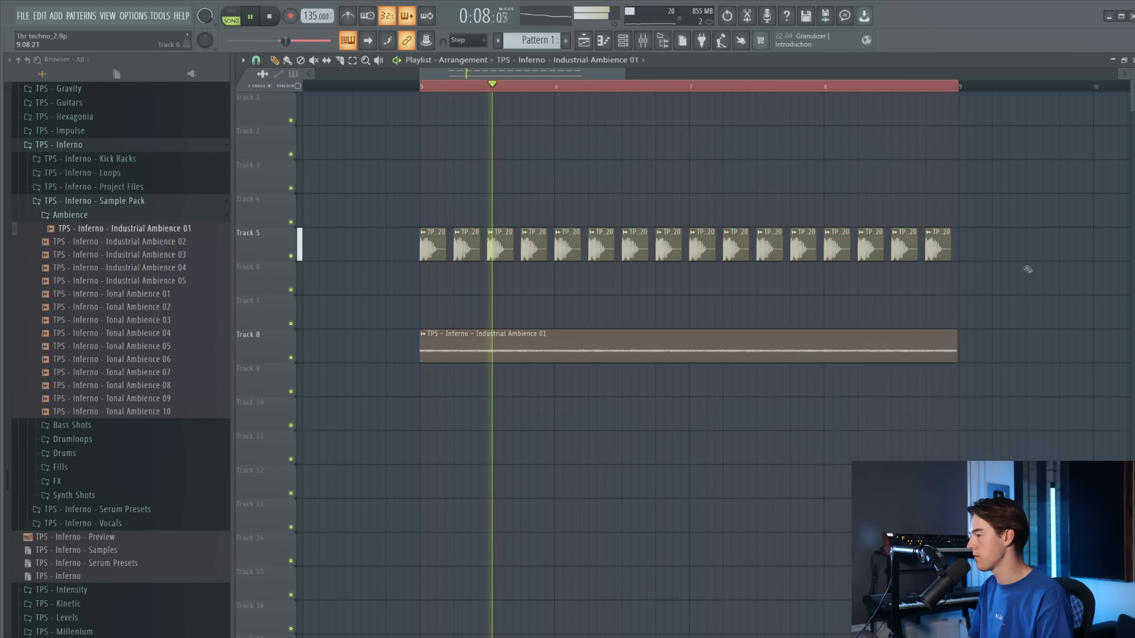
scroll(914, 355, "up", 5)
mouse_move(924, 355)
left_mouse_down()
mouse_move(944, 358)
mouse_move(932, 359)
left_mouse_up()
scroll(702, 314, "down", 7)
scroll(526, 277, "up", 1)
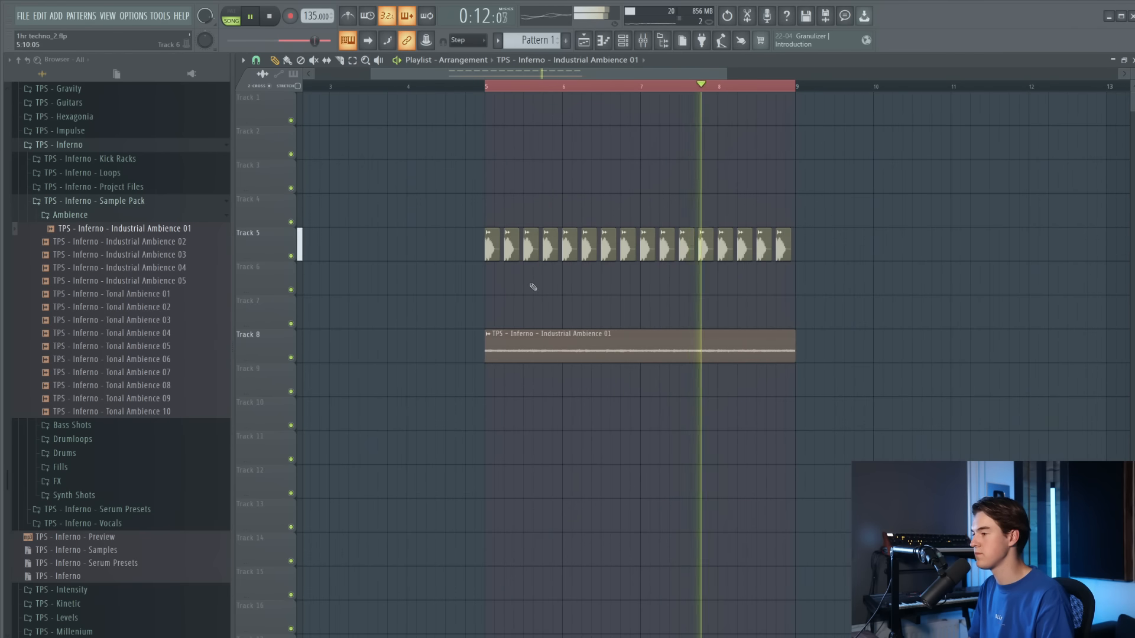
scroll(533, 288, "down", 2)
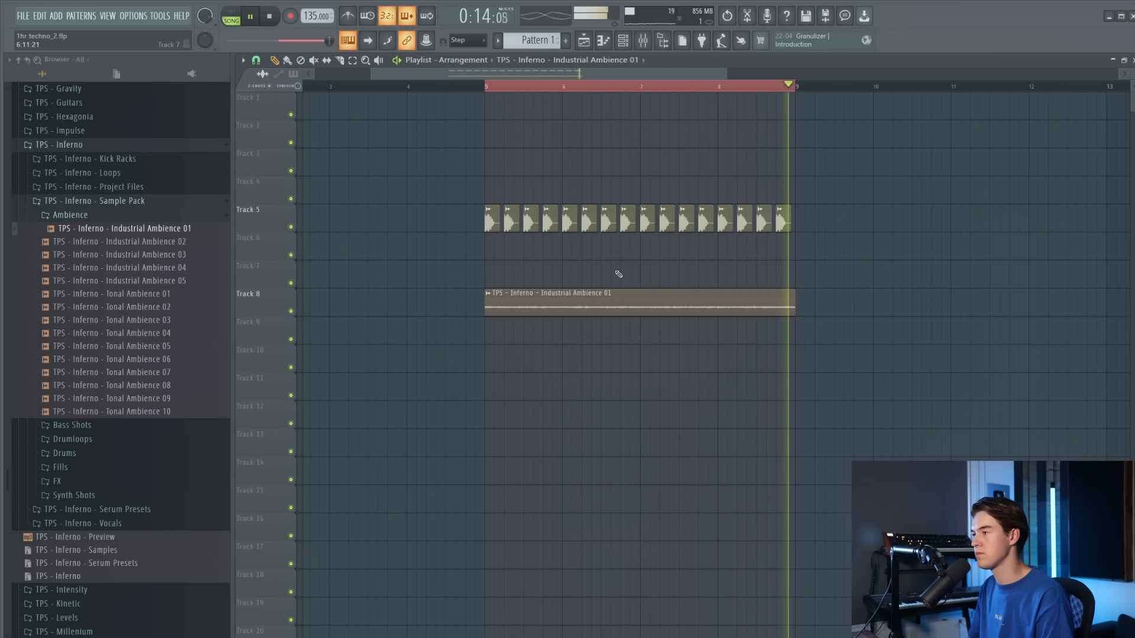
key("space")
scroll(719, 273, "up", 2)
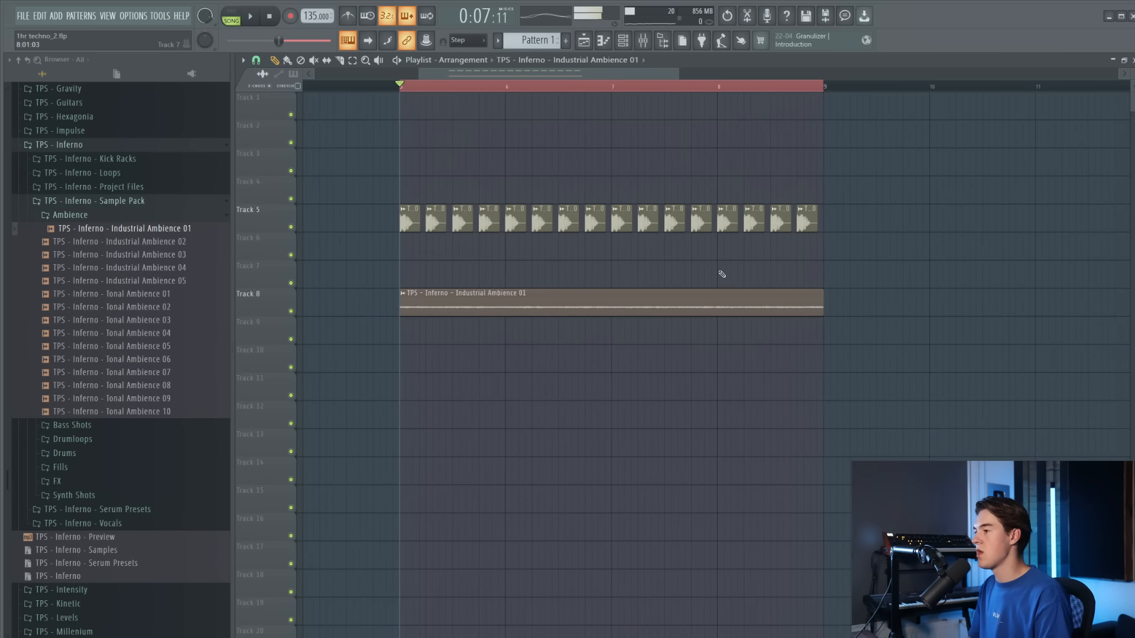
Audition the pack's closed hats and load TPS - Inferno - Closed Hat 07 into the Sampler channel of the Unsorted group
left_click(630, 42)
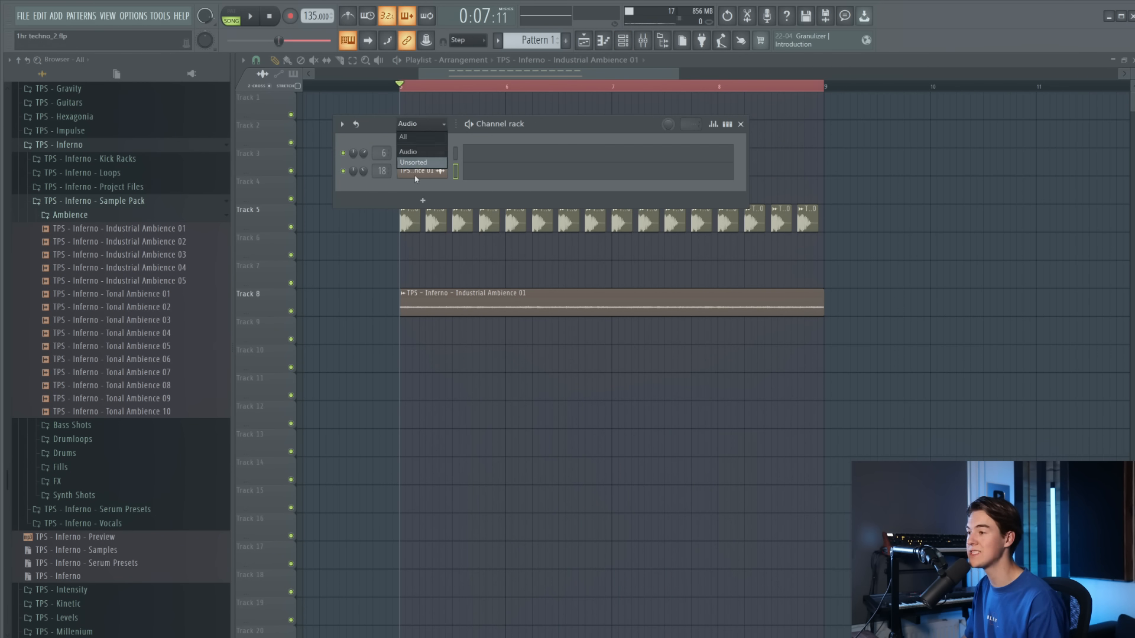
left_click(418, 165)
left_click(107, 216)
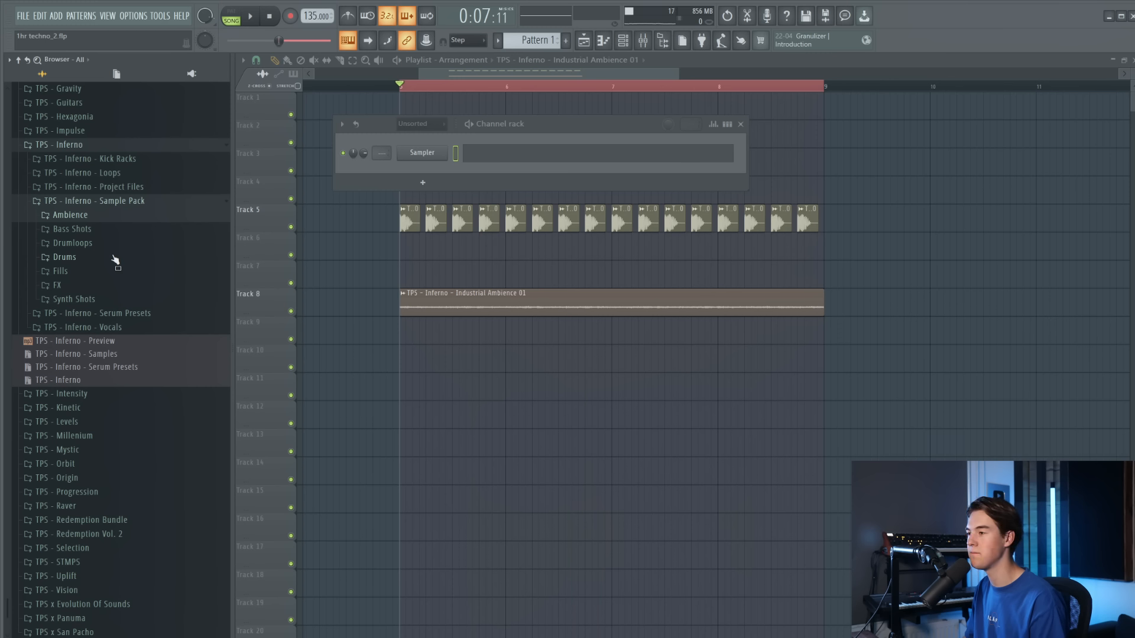
left_click(129, 262)
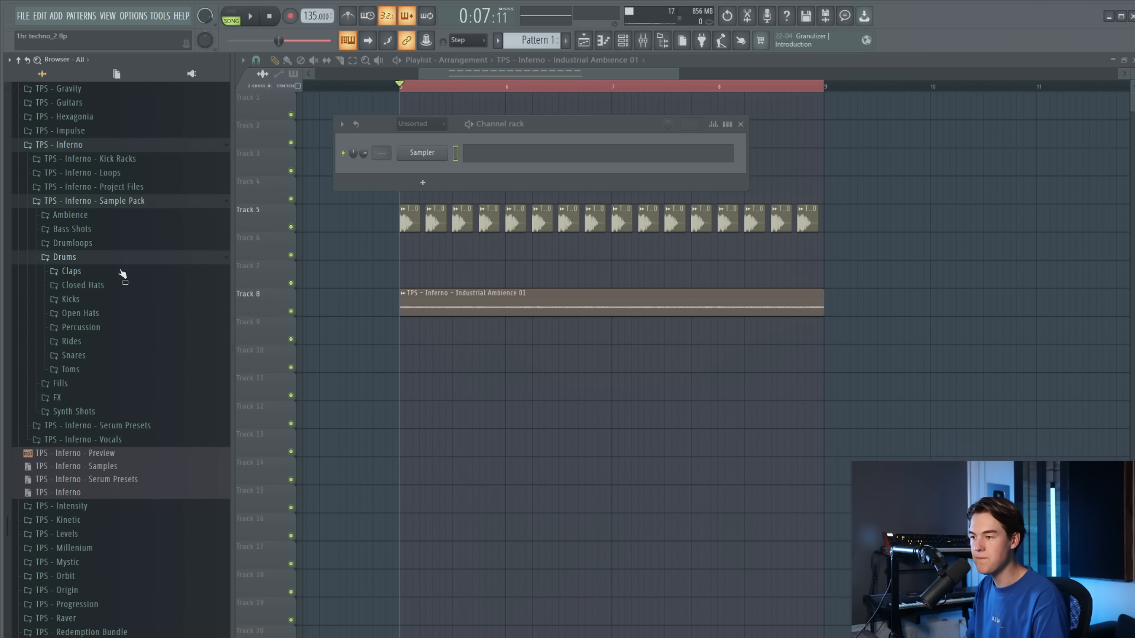
left_click(119, 286)
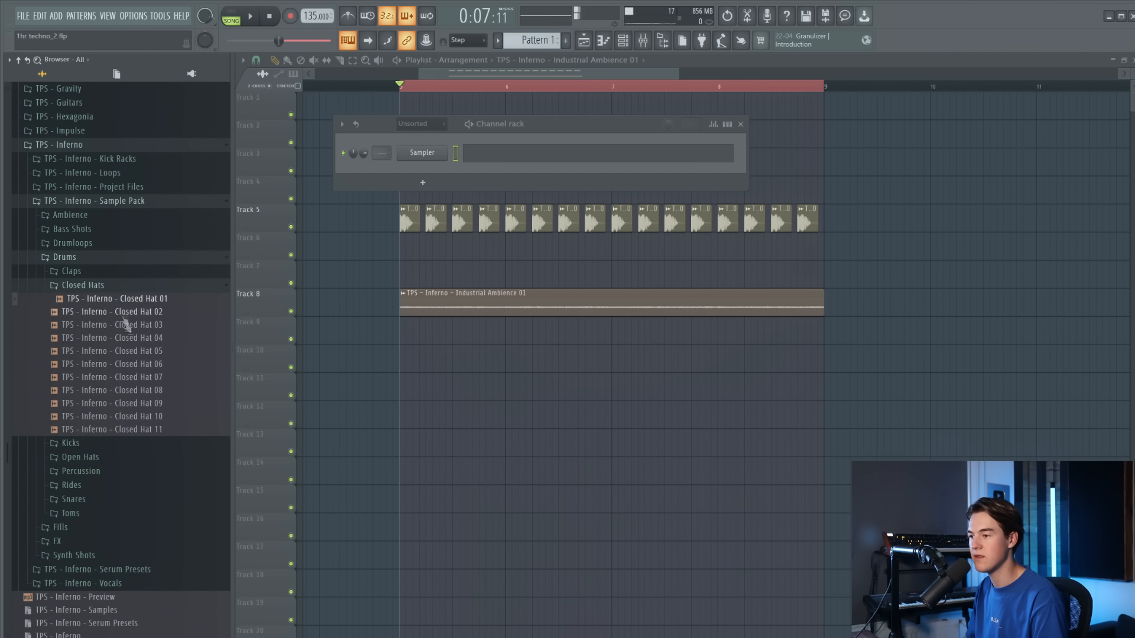
left_click(159, 404)
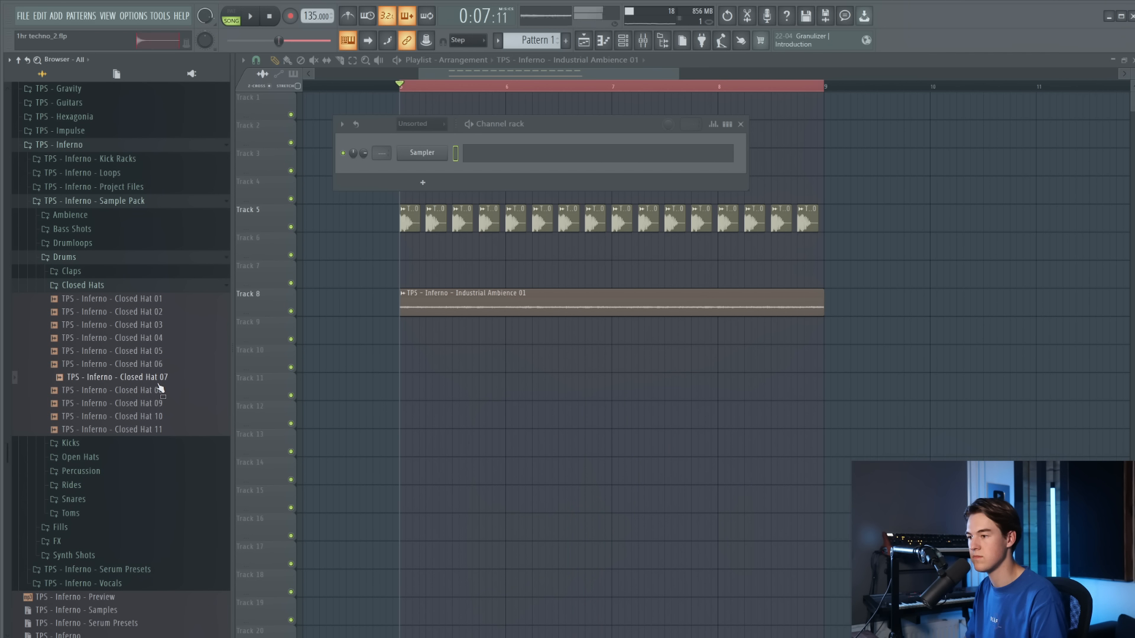
left_click_drag(158, 388, 434, 153)
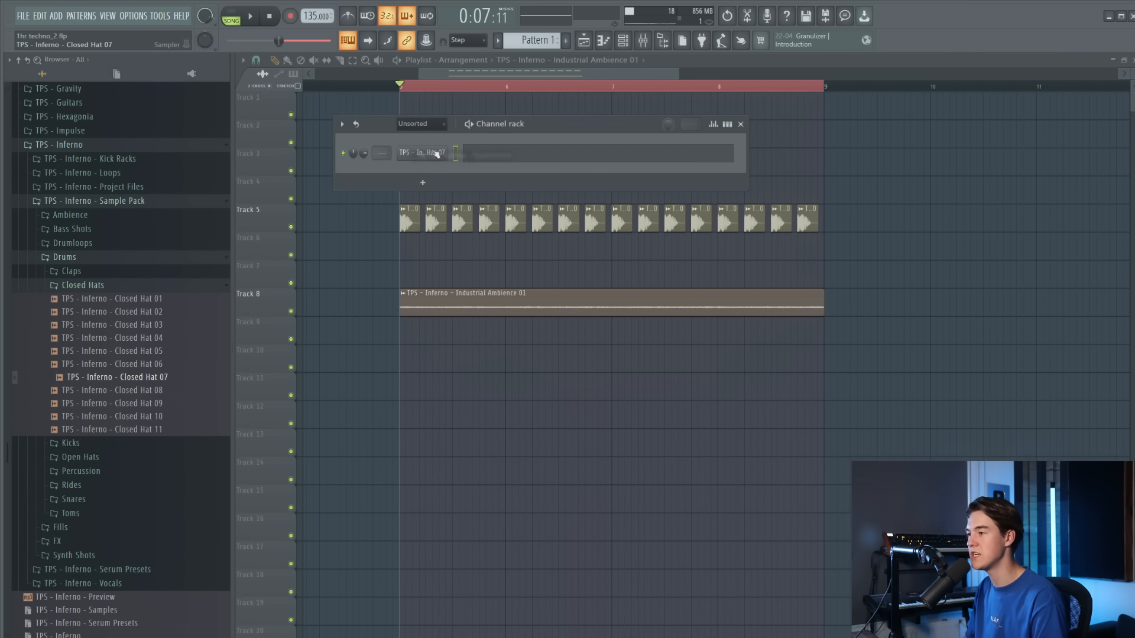
Open Closed Hat 07's sampler settings, place the same sample as a clip on Track 11, and delete that clip
left_click(436, 154)
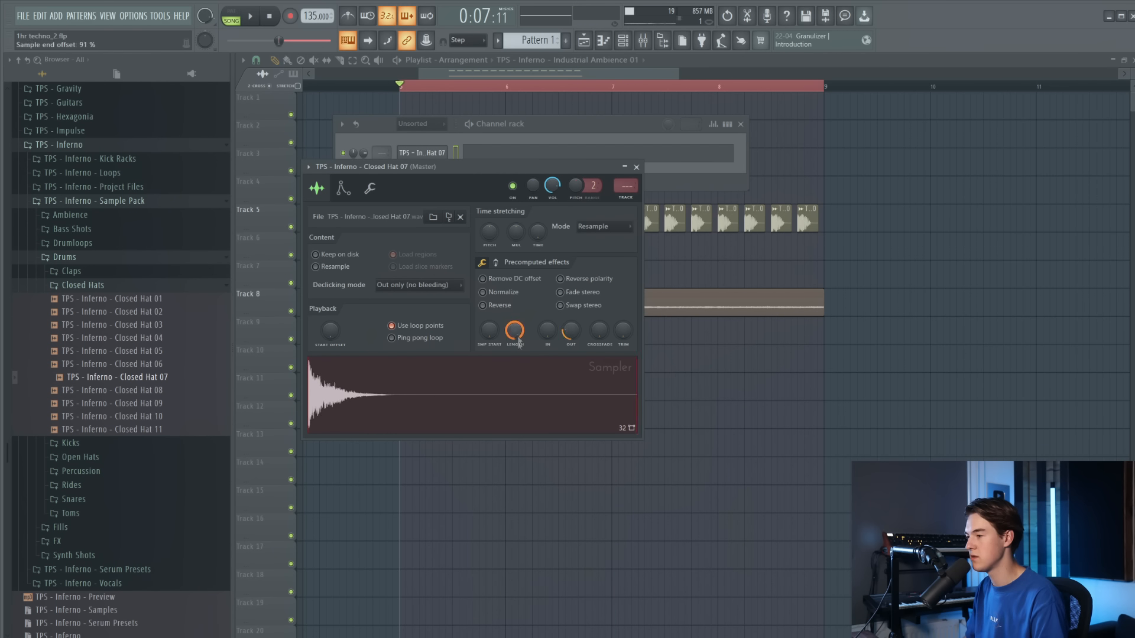
left_click_drag(118, 377, 520, 385)
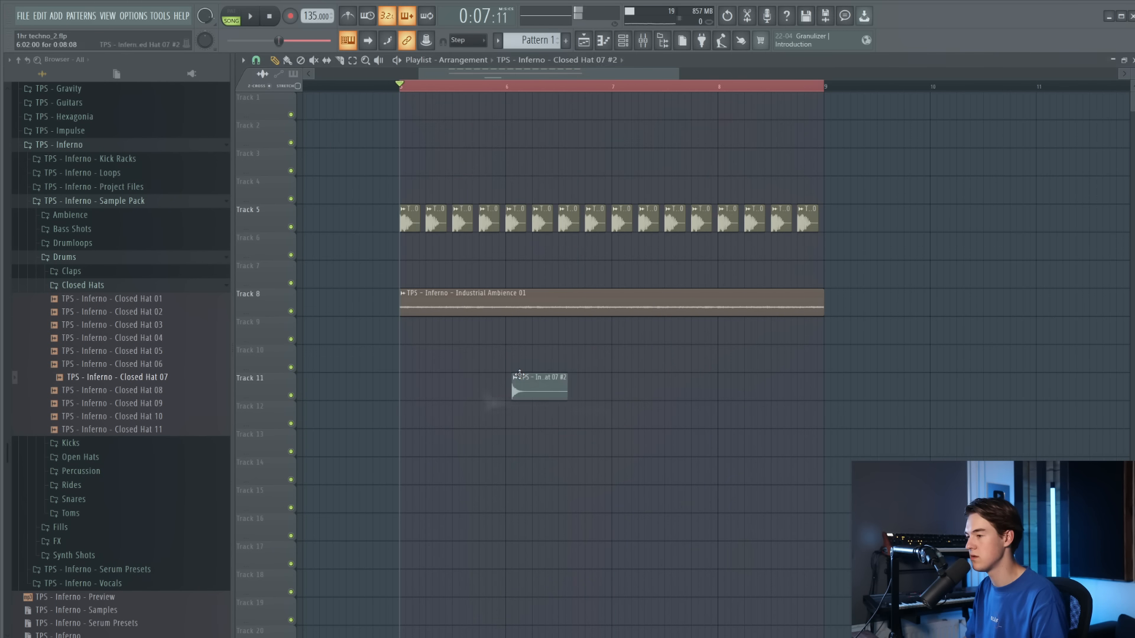
right_click(521, 385)
Compare the settings of the Closed Hat 07 audio clip channel with those of its sampler channel
key("space")
left_click(623, 41)
key("space")
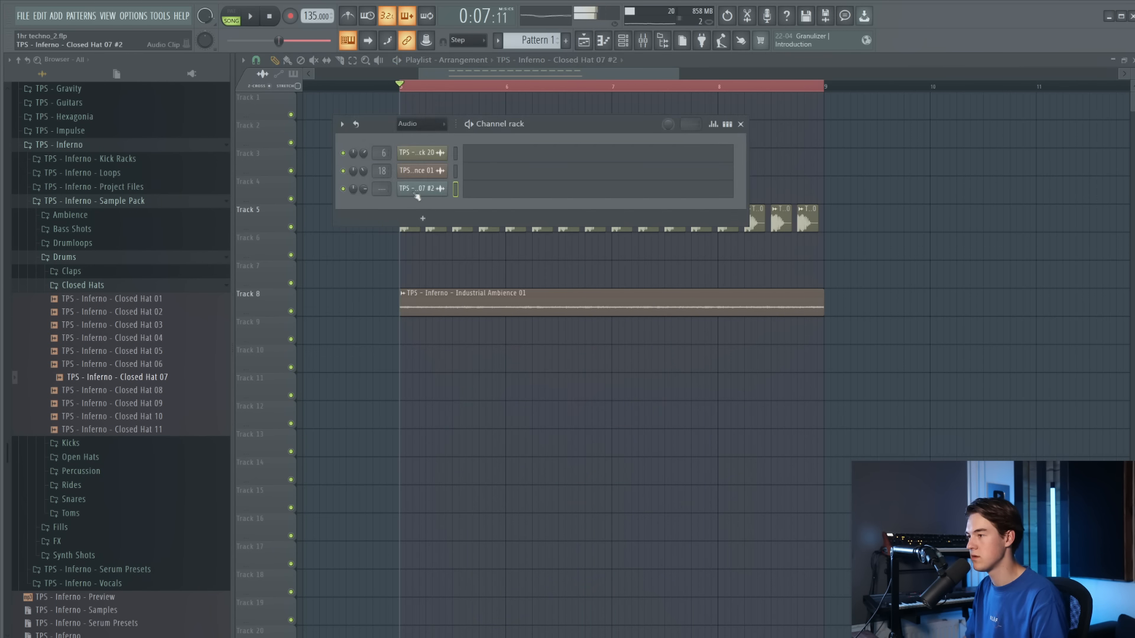
left_click(417, 192)
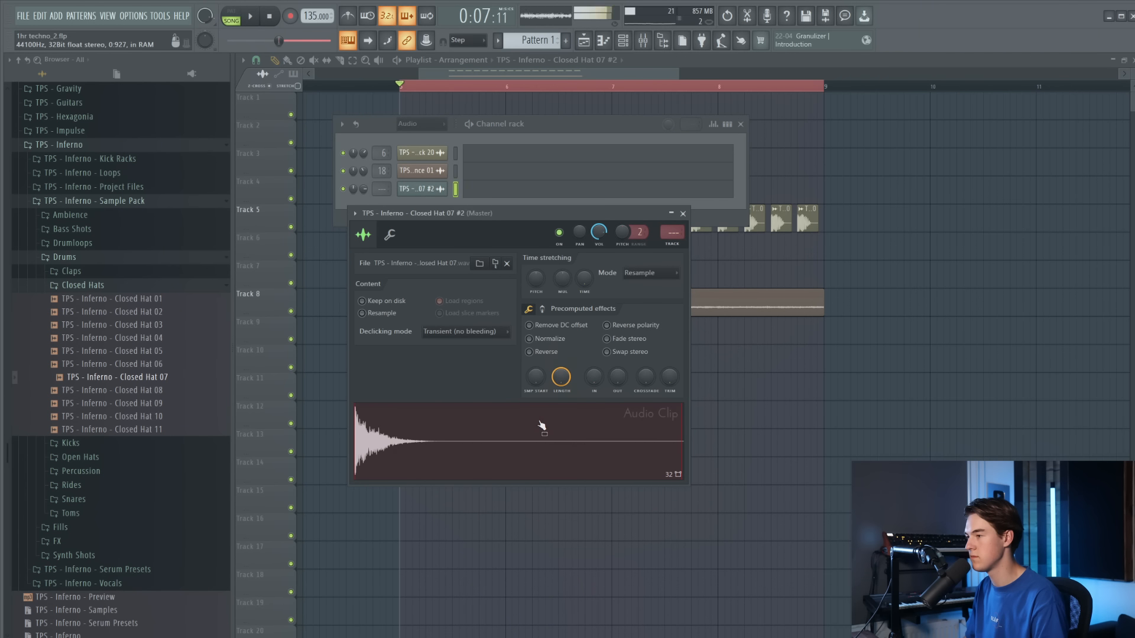
left_click(438, 125)
left_click(430, 151)
left_click(430, 154)
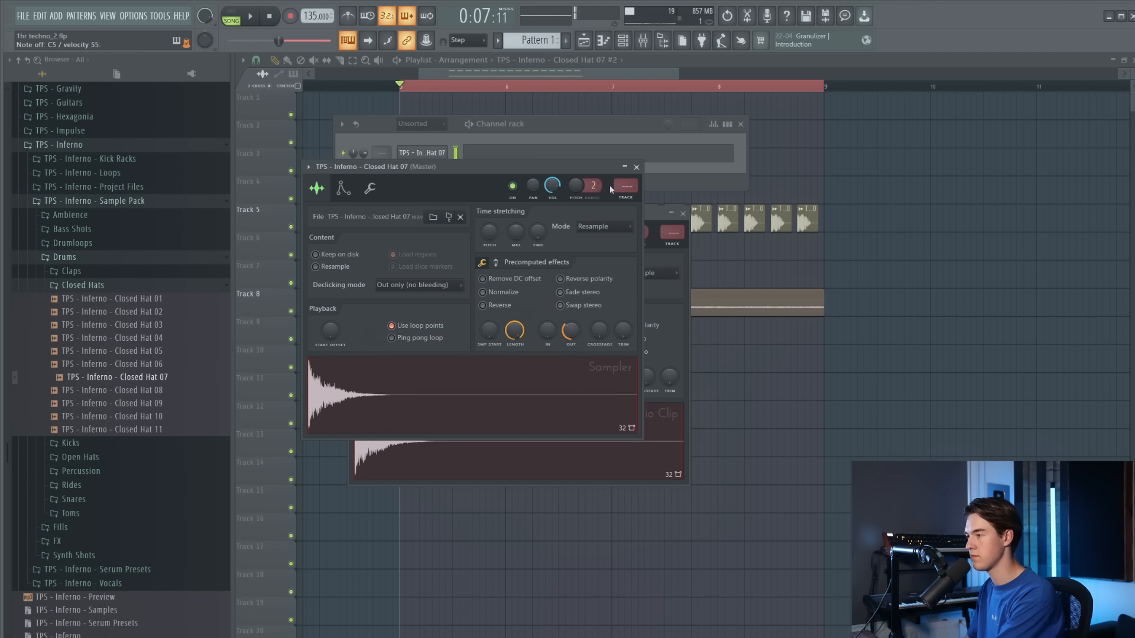
left_click(637, 167)
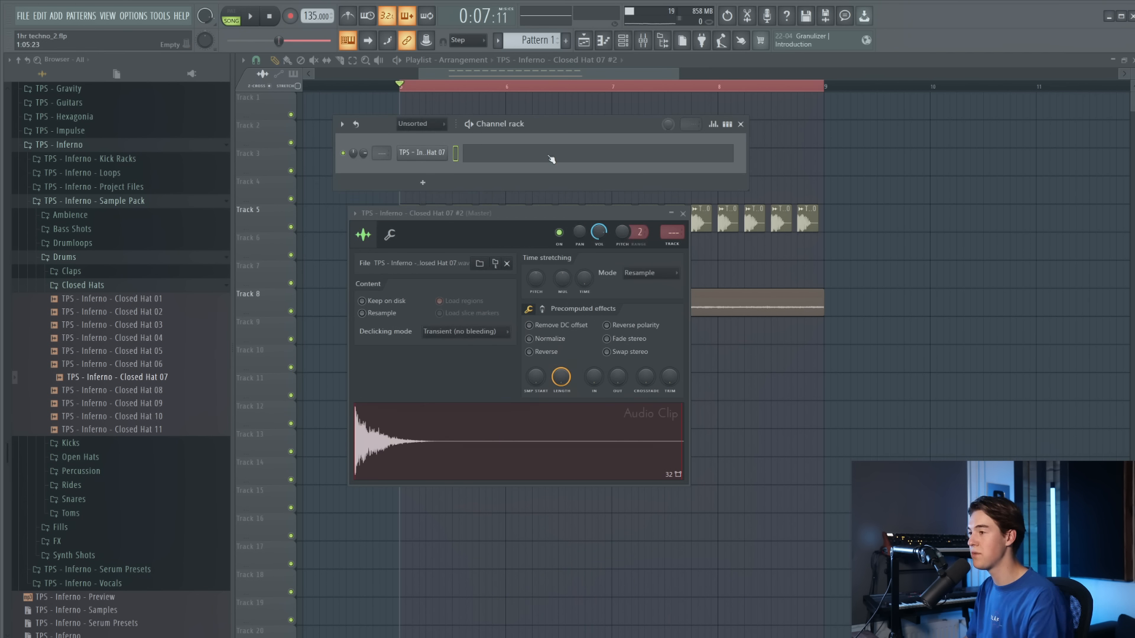
Draw four consecutive C5 notes across the first beat of Closed Hat 07's piano roll and play that beat as a loop
left_click(316, 294)
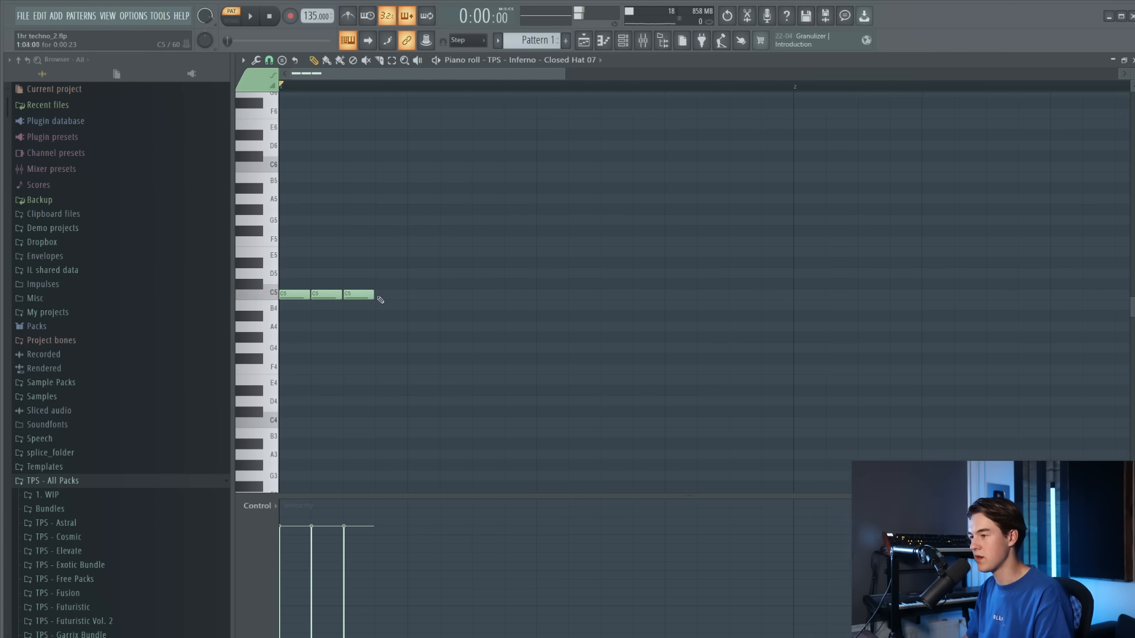
key("space")
mouse_move(437, 296)
left_mouse_down()
mouse_move(299, 297)
mouse_move(427, 296)
left_mouse_up()
key("space")
key("space")
key("space")
left_click(527, 336, "ctrl")
key("space")
key("space")
key("space")
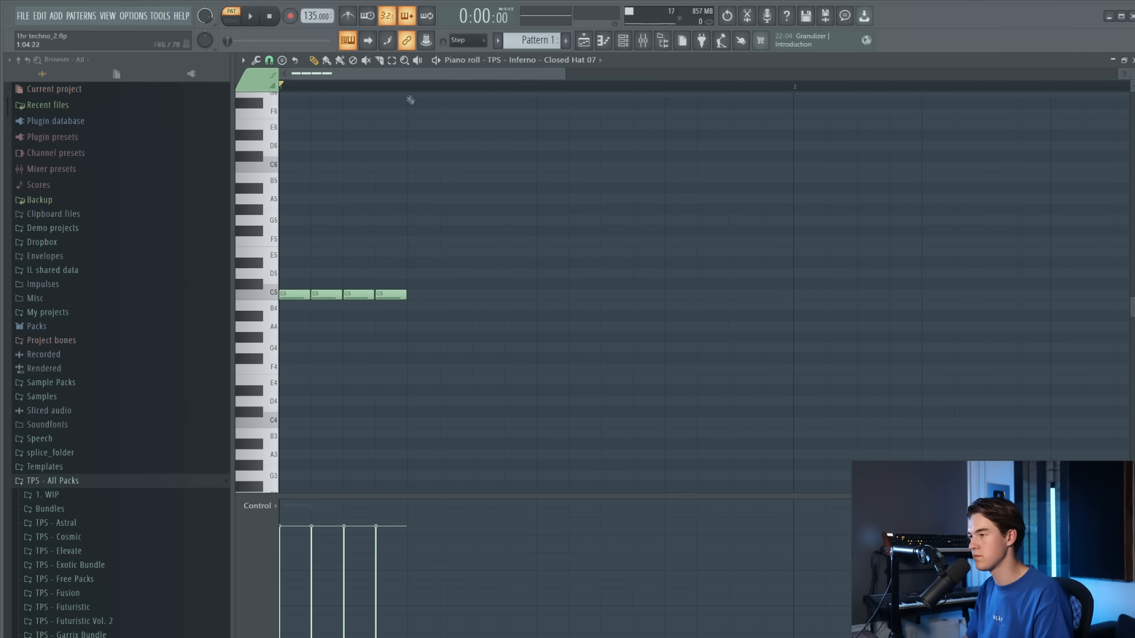
key("space")
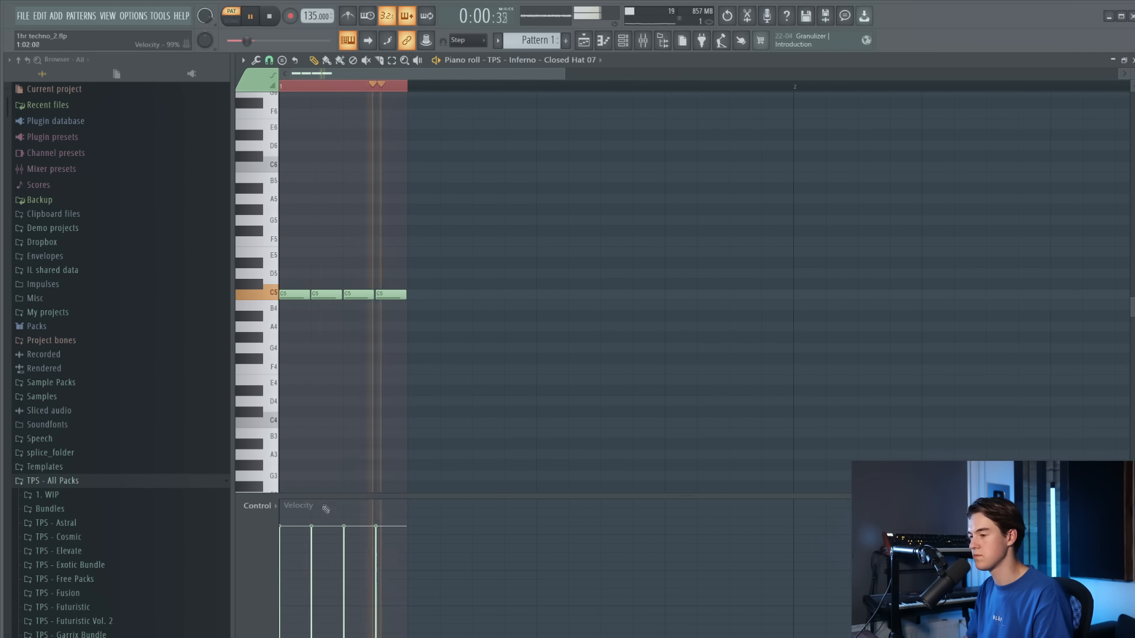
Enlarge the velocity lane and vary the four hat notes' velocities, with the second note loudest and the first softest
left_click_drag(325, 496, 327, 429)
key("space")
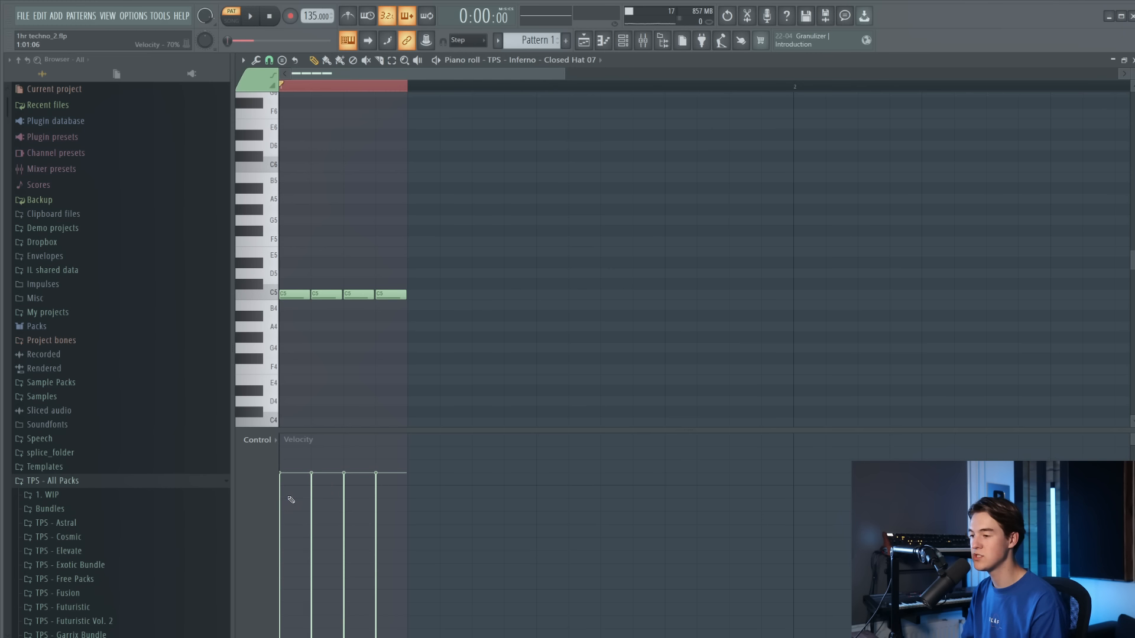
key("space")
left_click_drag(322, 513, 378, 489)
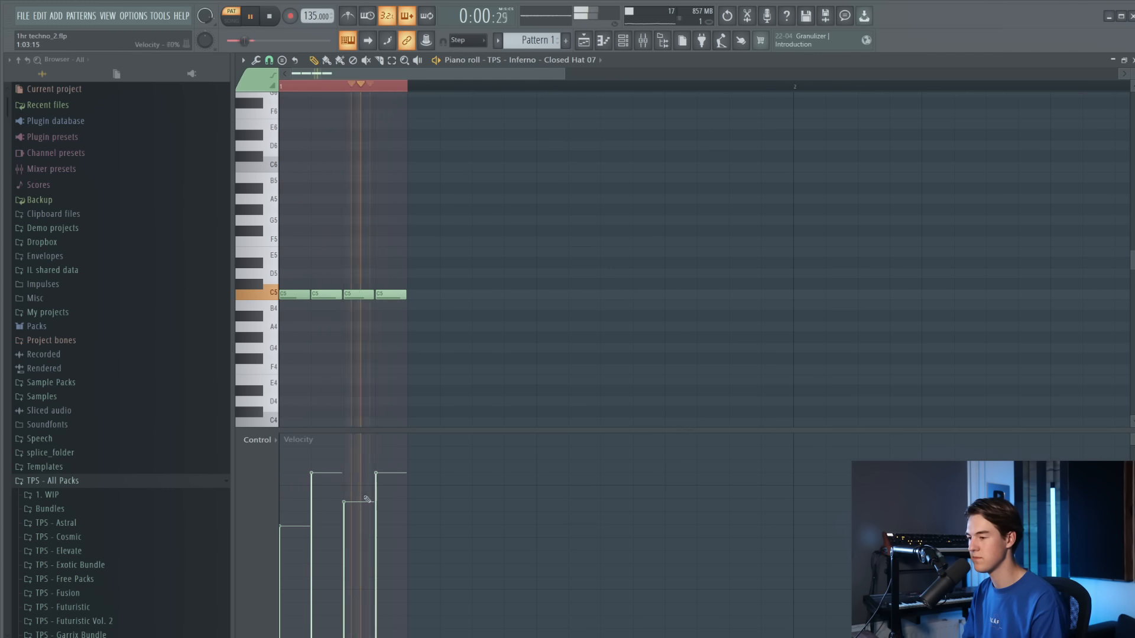
left_click(330, 483)
left_click(353, 502)
left_click(380, 486)
mouse_move(289, 532)
left_mouse_down()
mouse_move(291, 630)
mouse_move(305, 479)
mouse_move(295, 525)
mouse_move(295, 511)
left_mouse_up()
left_click(293, 515)
key("space")
Shorten all four Closed Hat 07 notes equally so that small gaps separate them
key("ctrl+a")
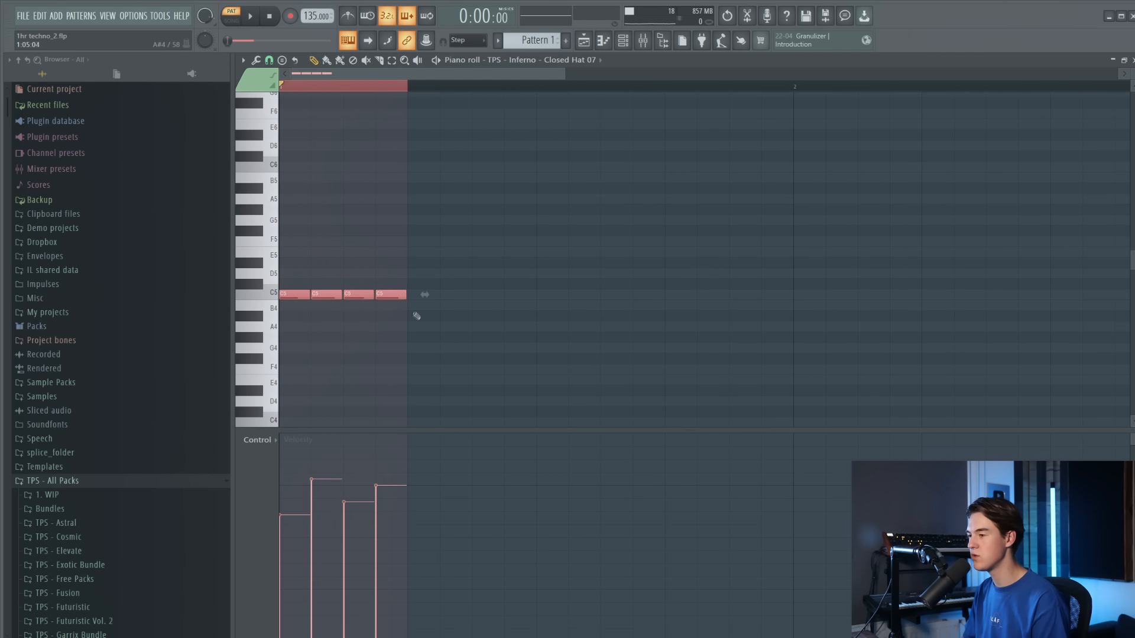
left_click(407, 327, "ctrl")
scroll(312, 303, "up", 3)
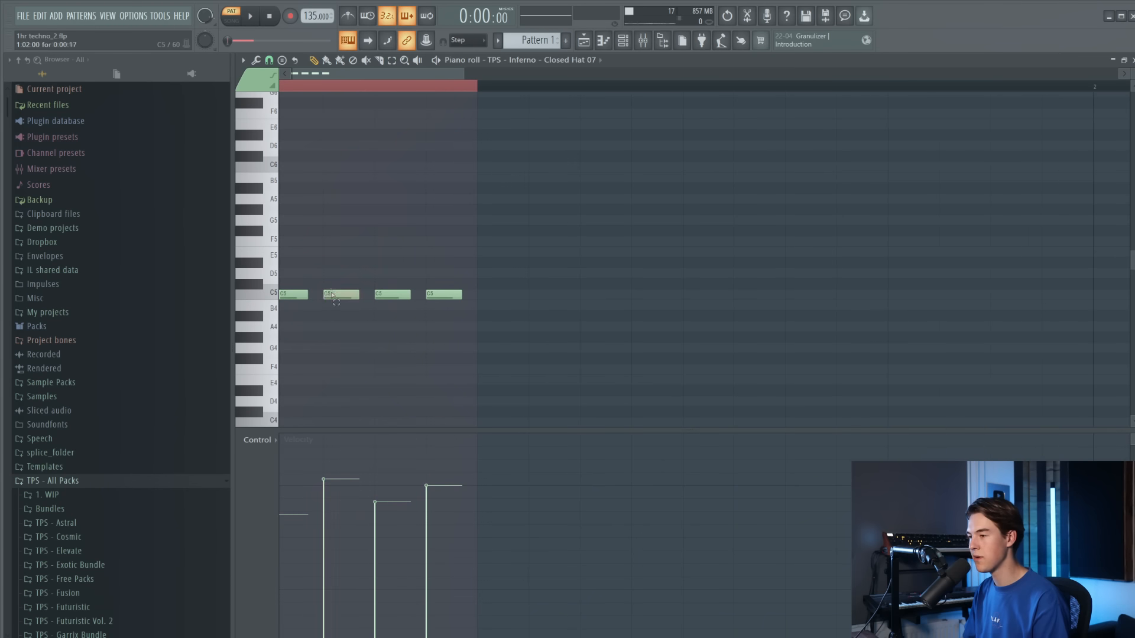
left_click_drag(324, 84, 282, 84)
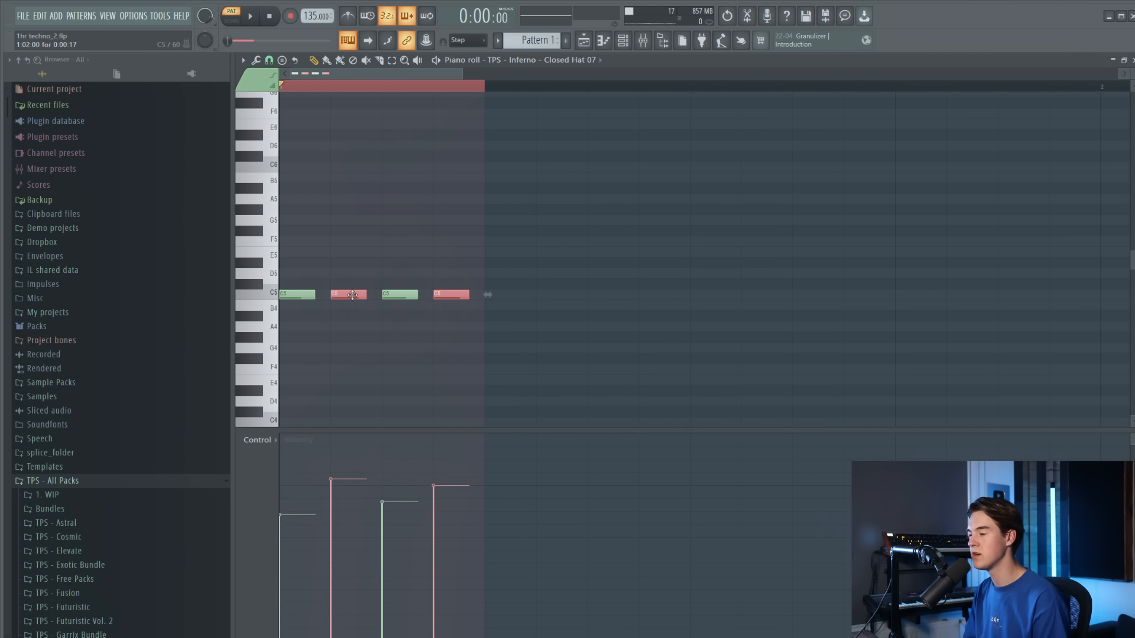
Shift the second and fourth hat notes slightly later for swing while the first beat loops
key("space")
mouse_move(352, 298)
left_mouse_down()
mouse_move(385, 297)
mouse_move(343, 294)
left_mouse_up()
key("ctrl+z")
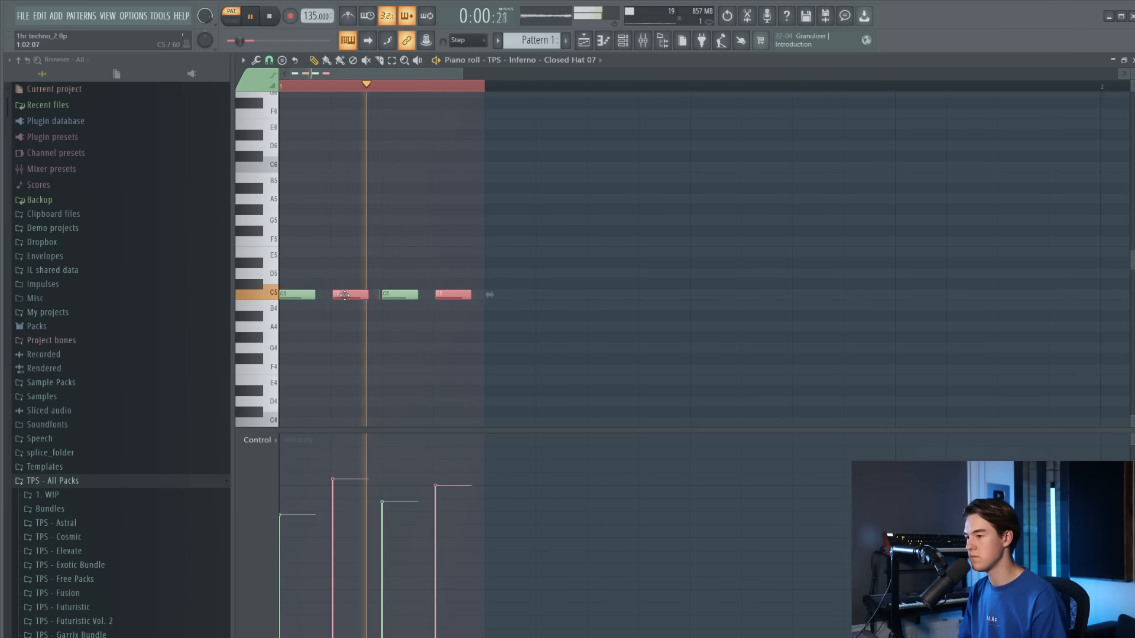
left_click_drag(343, 294, 346, 294)
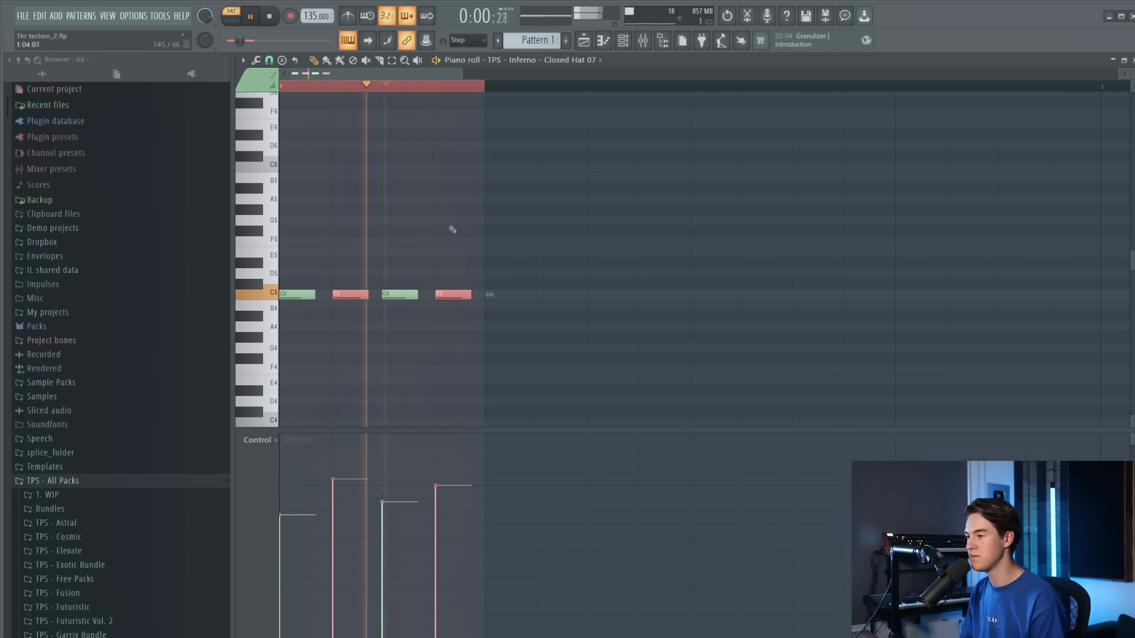
left_click(459, 222, "ctrl")
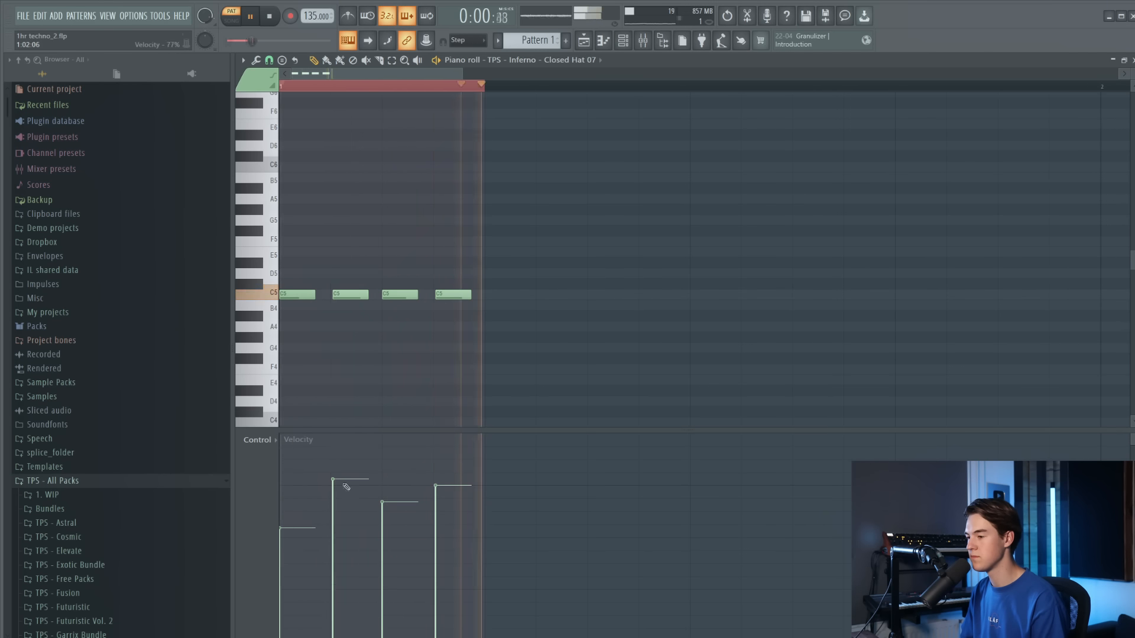
key("space")
Place a Pattern 1 clip on Track 6 at bar 5 in the playlist and audition it
left_click(584, 40)
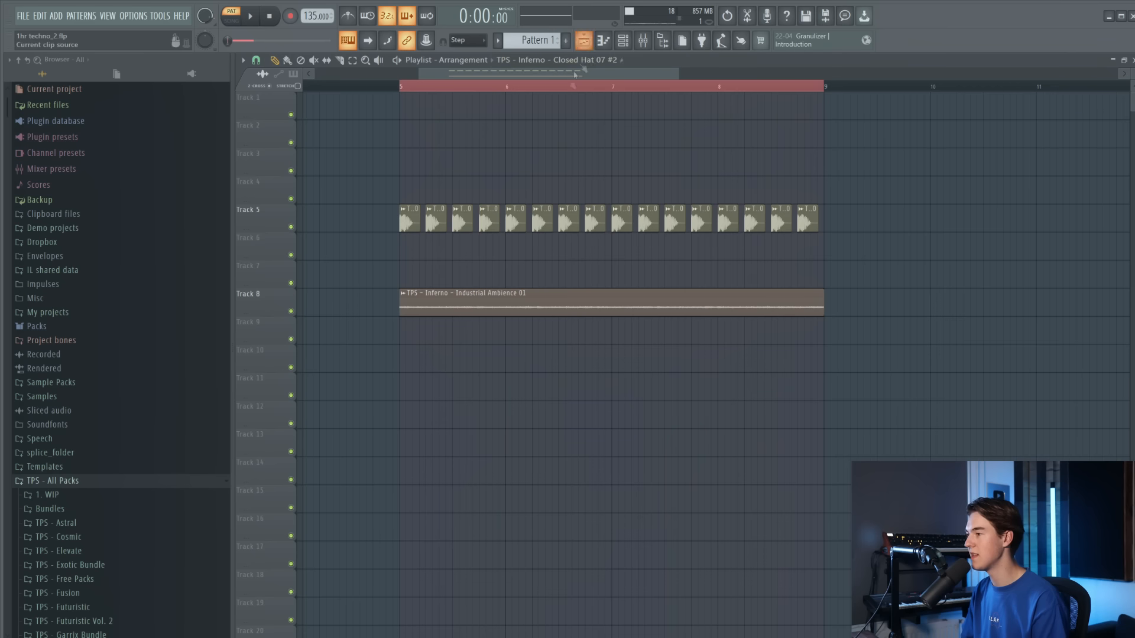
scroll(405, 260, "up", 4)
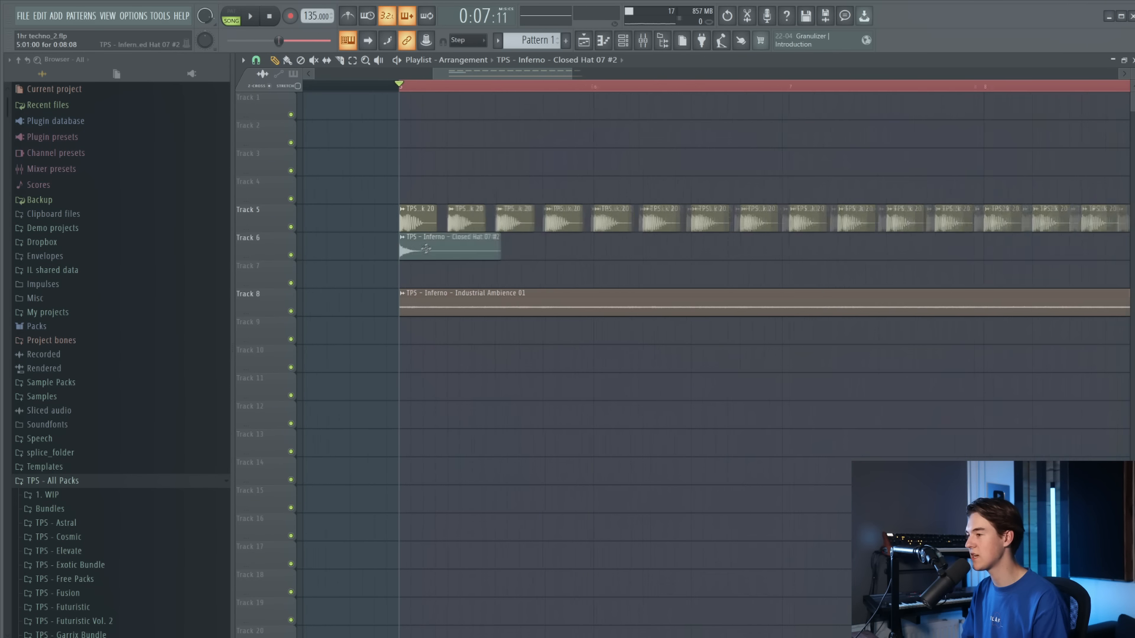
left_click(558, 60)
left_click(532, 123)
left_click(431, 248)
key("space")
key("space")
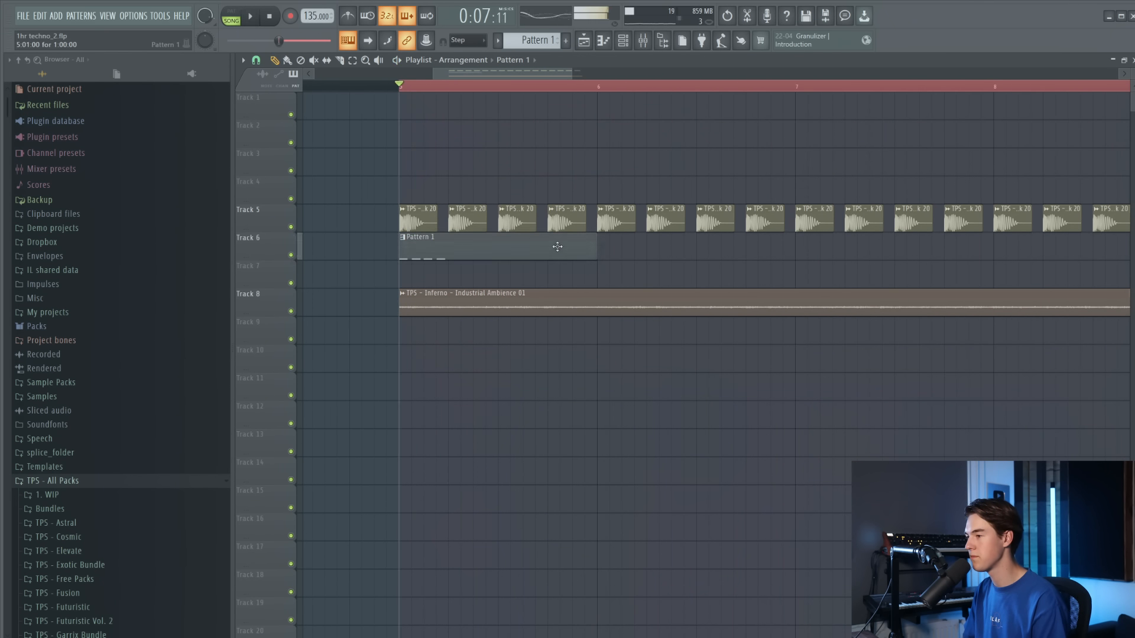
Duplicate the first beat's hat notes three times in Pattern 1 so they fill one bar
double_click(592, 251)
left_click_drag(296, 90, 228, 91)
key("ctrl+b")
key("ctrl+b")
key("ctrl+b")
left_click(584, 40)
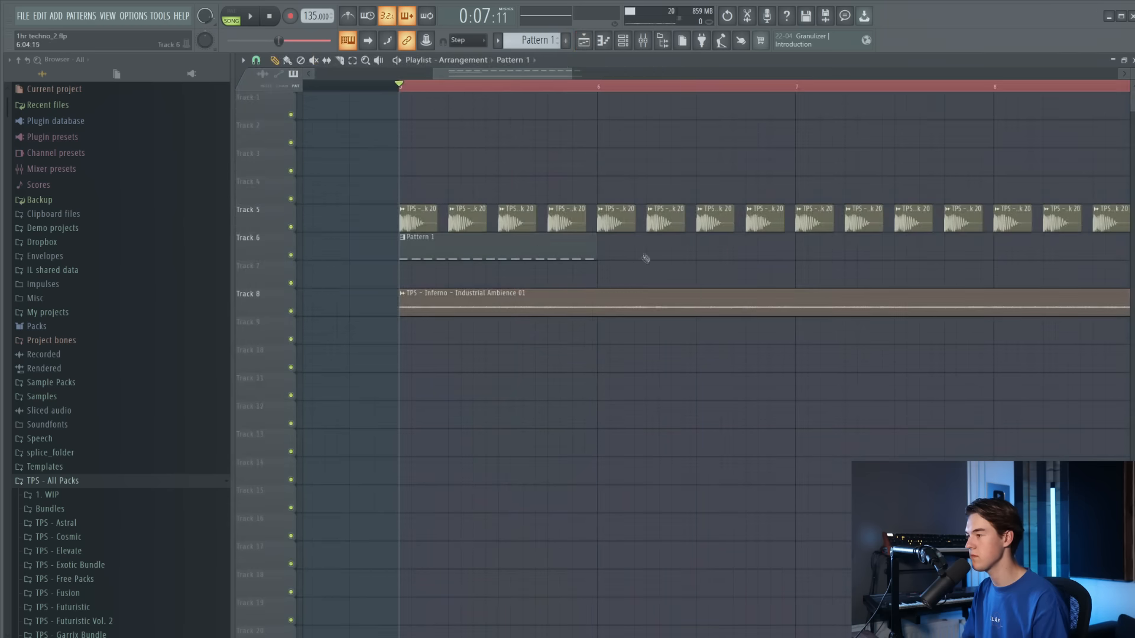
Repeat the Pattern 1 clip along Track 6 so it covers bars 5 to 8
scroll(571, 263, "down", 4)
left_click(585, 248)
left_click_drag(613, 252, 522, 248)
key("ctrl+b")
left_click_drag(902, 246, 743, 246)
Set bars 5 to 8 as the playback range and listen to the kick, hats and ambience together
left_click(473, 90)
key("space")
left_click_drag(901, 90, 478, 96)
scroll(474, 95, "down", 3)
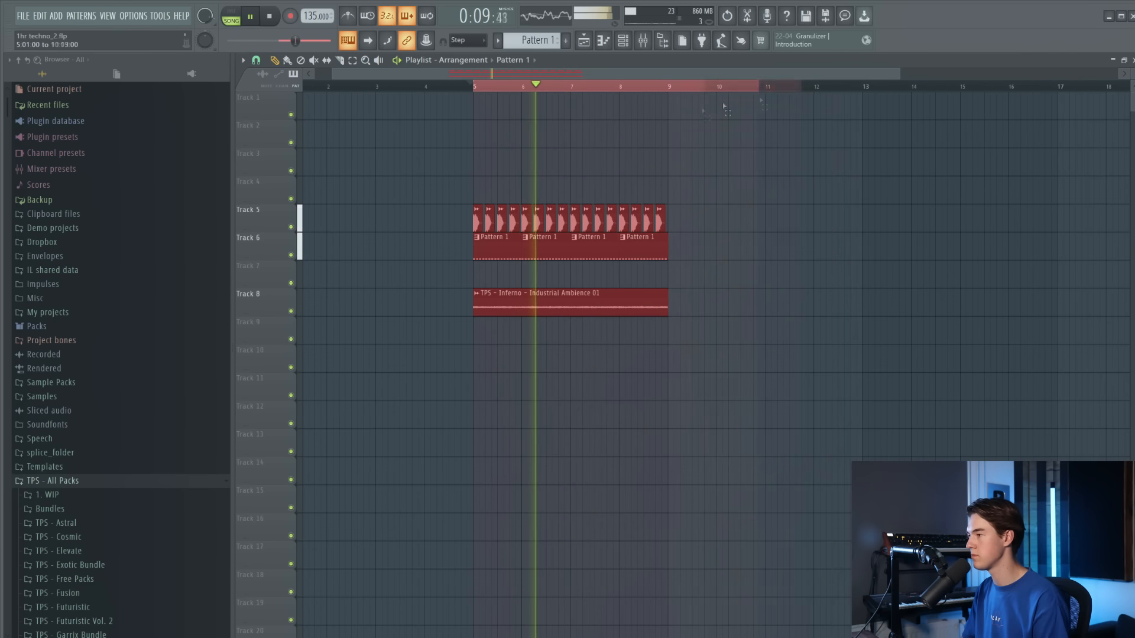
scroll(547, 170, "up", 3)
left_click(554, 237)
key("space")
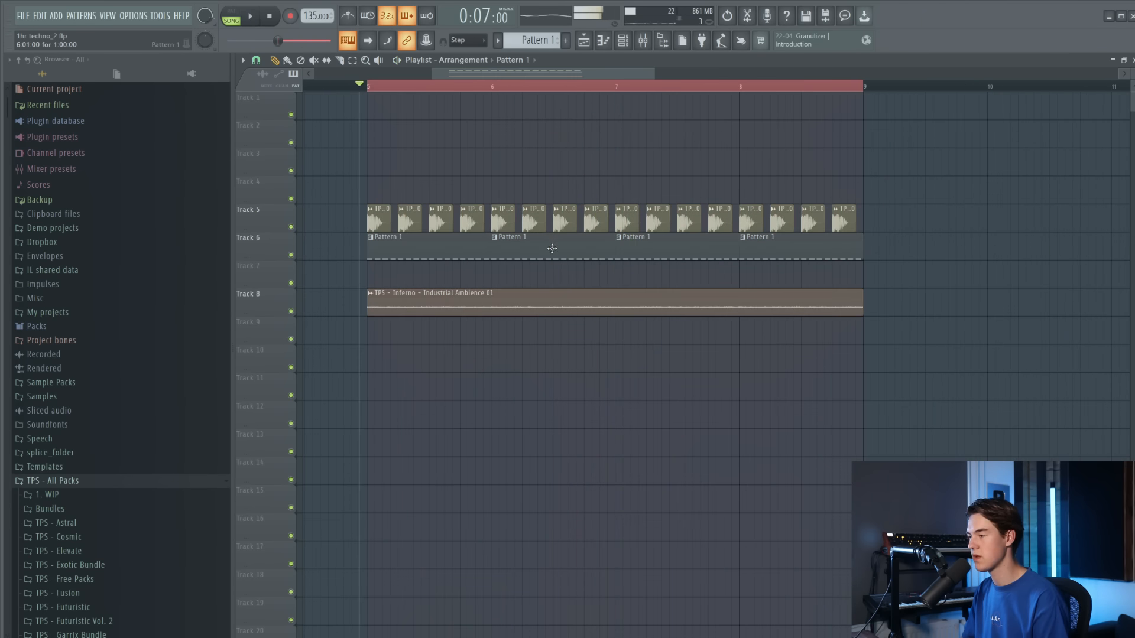
Quantize all Closed Hat 07 notes in Pattern 1's piano roll to the grid
double_click(553, 252)
left_click_drag(297, 299, 505, 294)
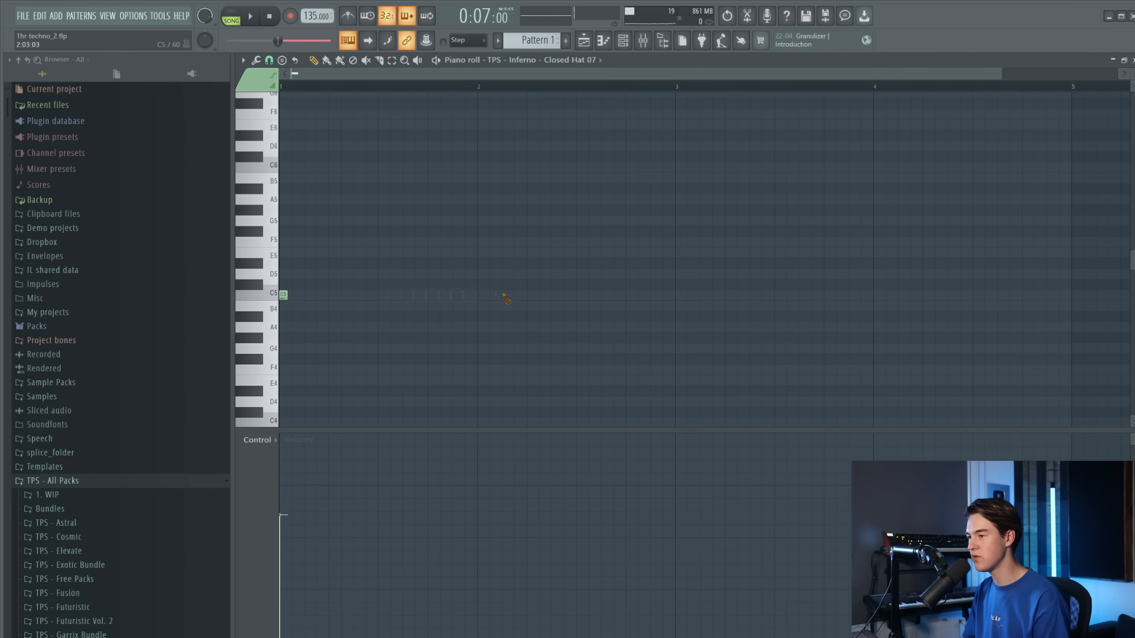
key("ctrl+z")
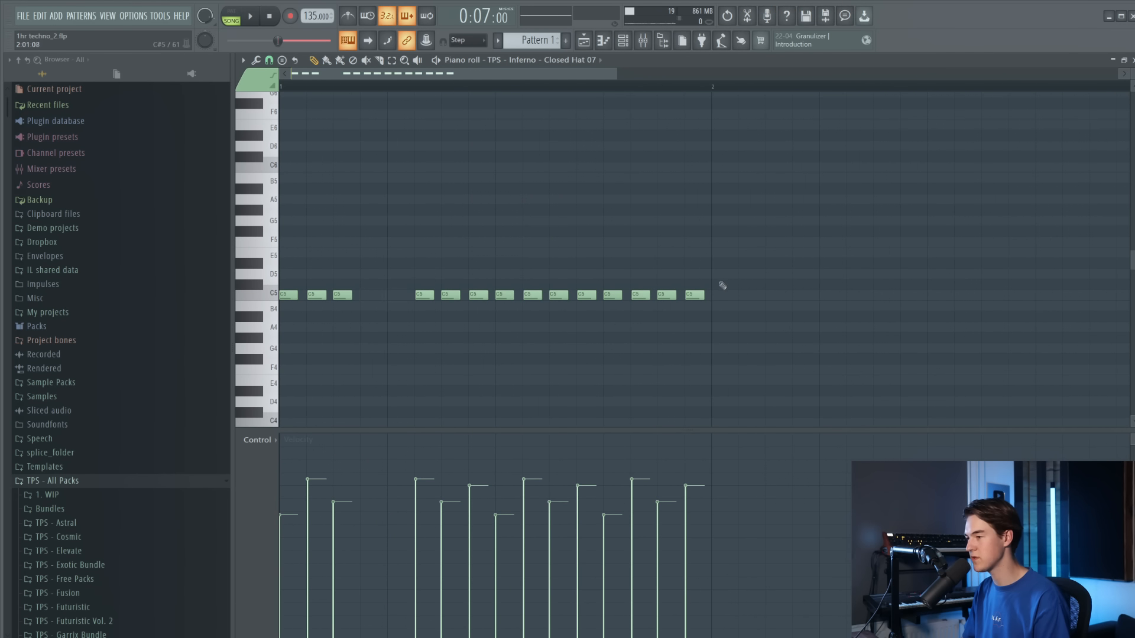
scroll(438, 251, "up", 2)
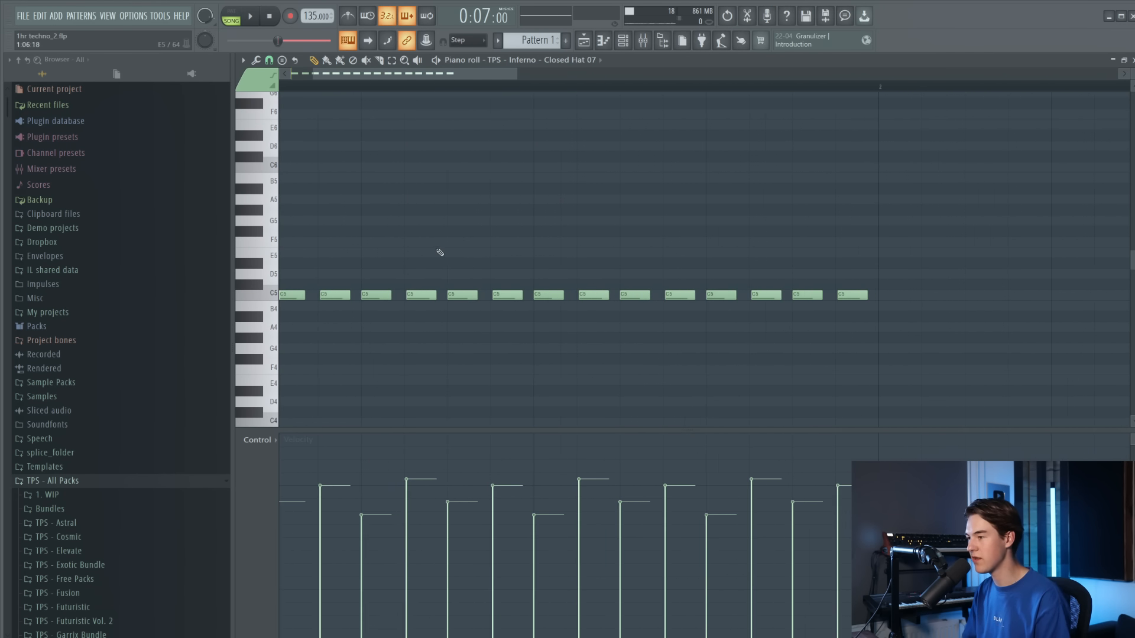
left_click_drag(368, 74, 331, 74)
key("ctrl+q")
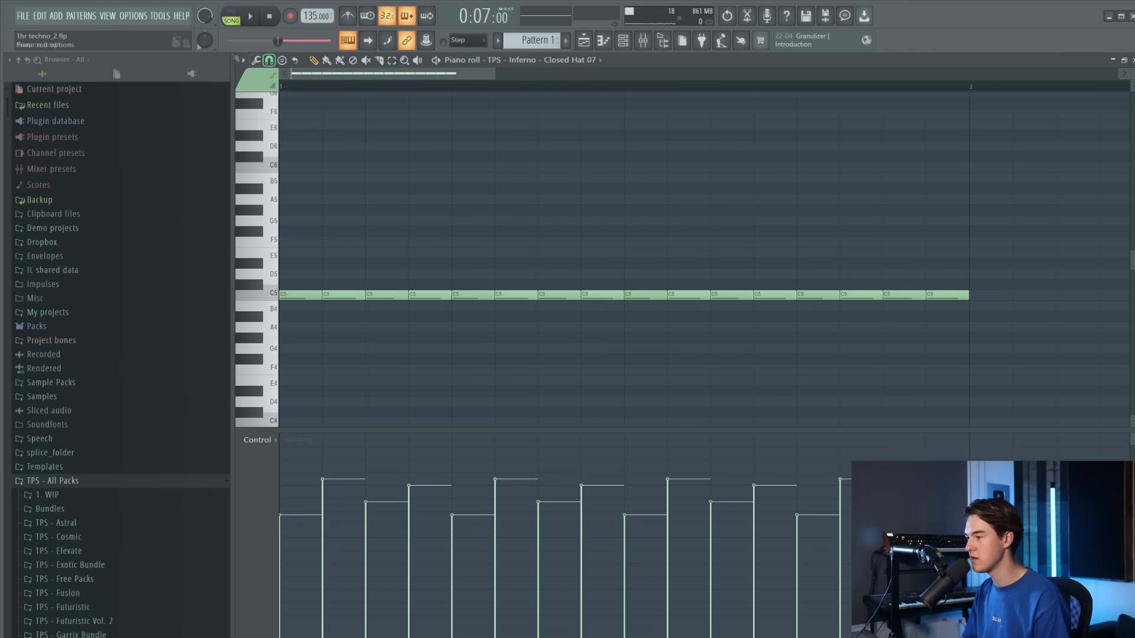
Select all the hat notes and shorten them equally to about half a step during playback
key("ctrl+a")
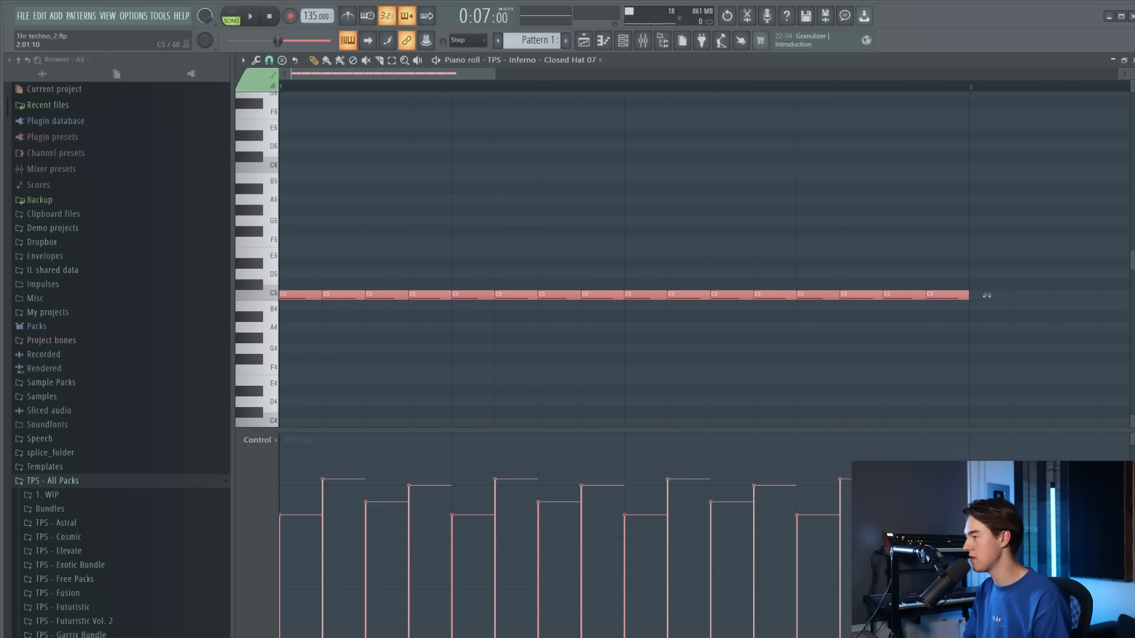
left_click_drag(972, 296, 286, 299)
key("ctrl+d")
key("space")
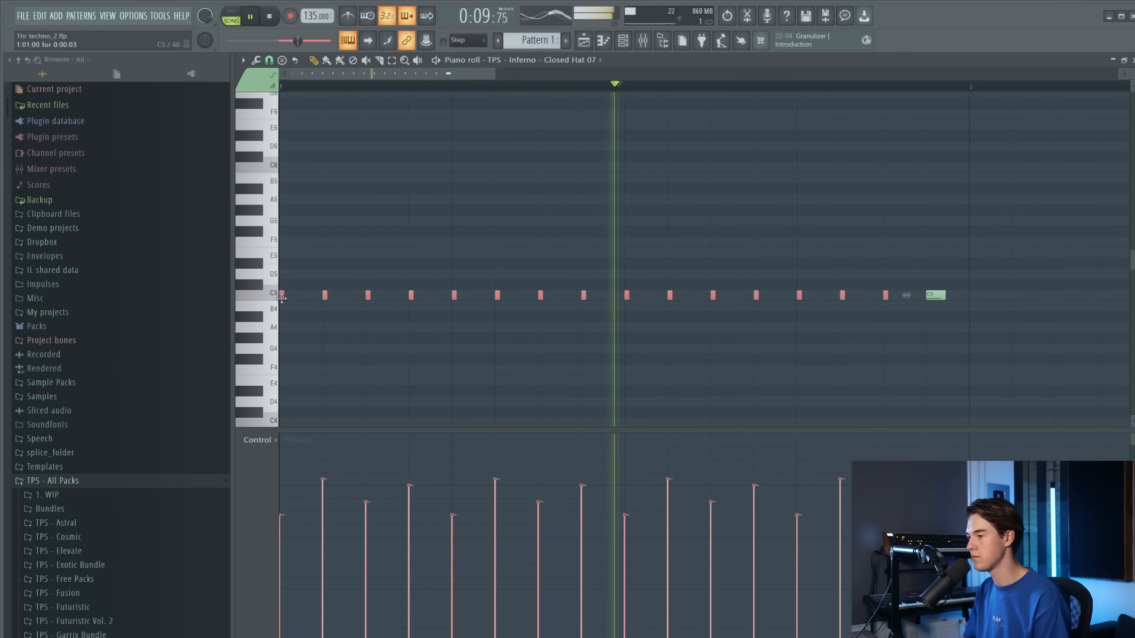
key("ctrl+z")
left_click_drag(950, 300, 306, 300)
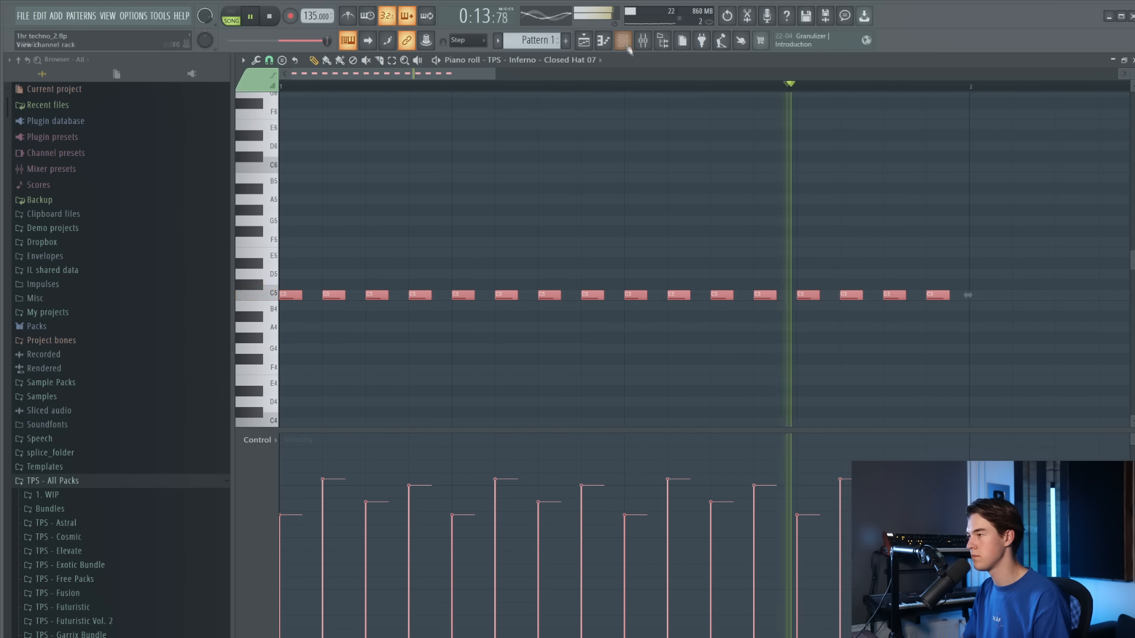
Enable Closed Hat 07's volume envelope, bring sustain and release to zero, and shorten the decay time
key("F6")
key("space")
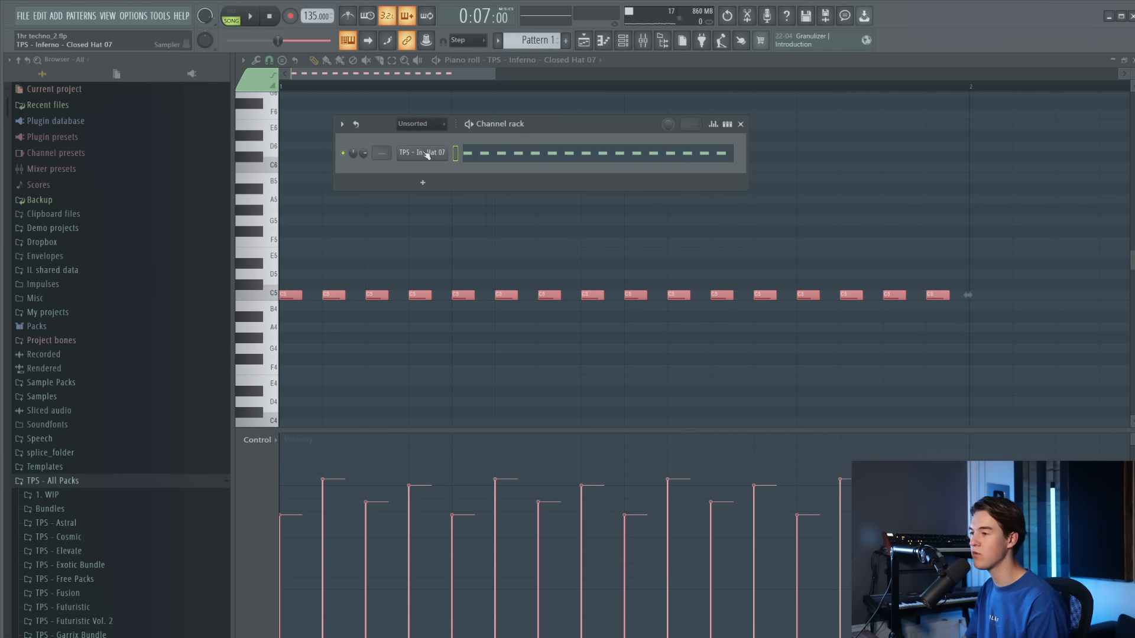
left_click(427, 155)
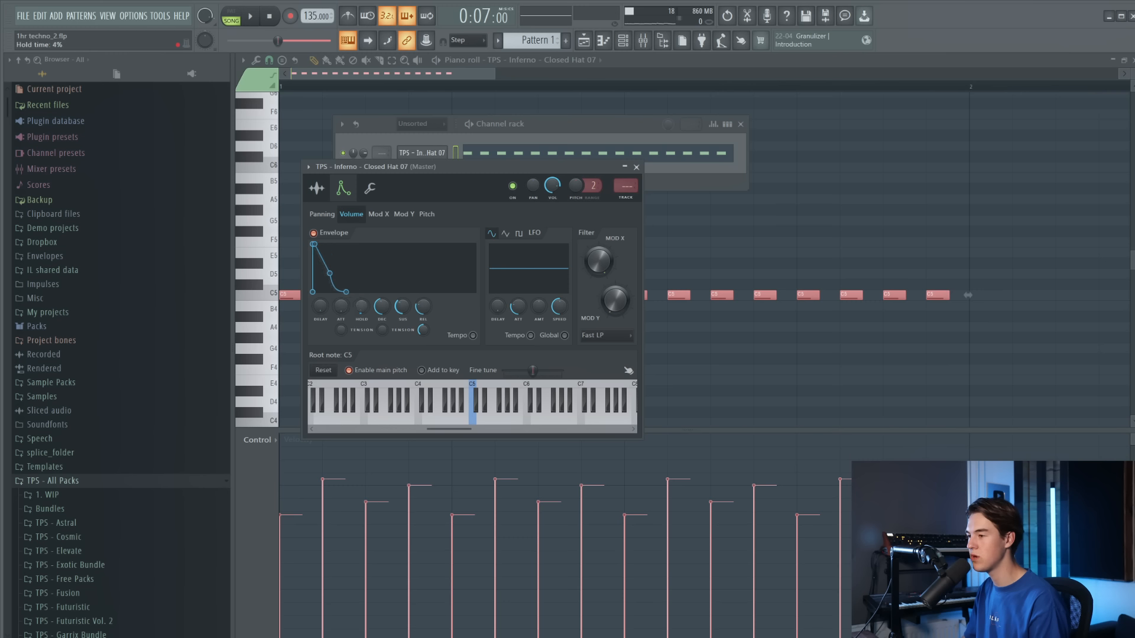
key("space")
left_click_drag(382, 306, 382, 336)
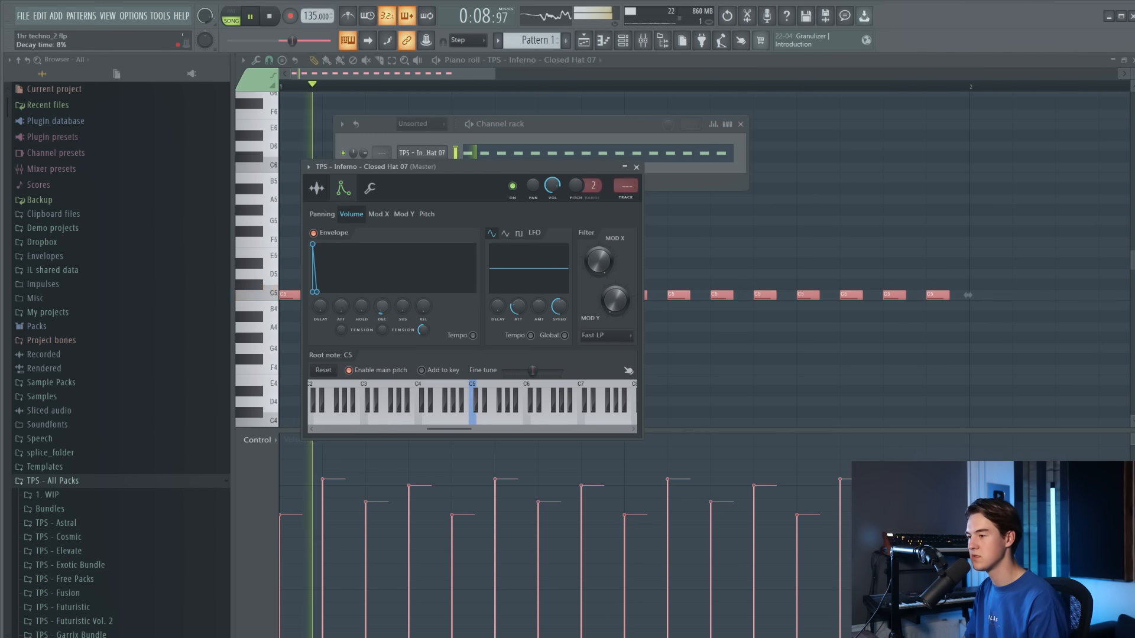
mouse_move(382, 312)
left_mouse_down()
mouse_move(382, 288)
mouse_move(382, 310)
left_mouse_up()
key("space")
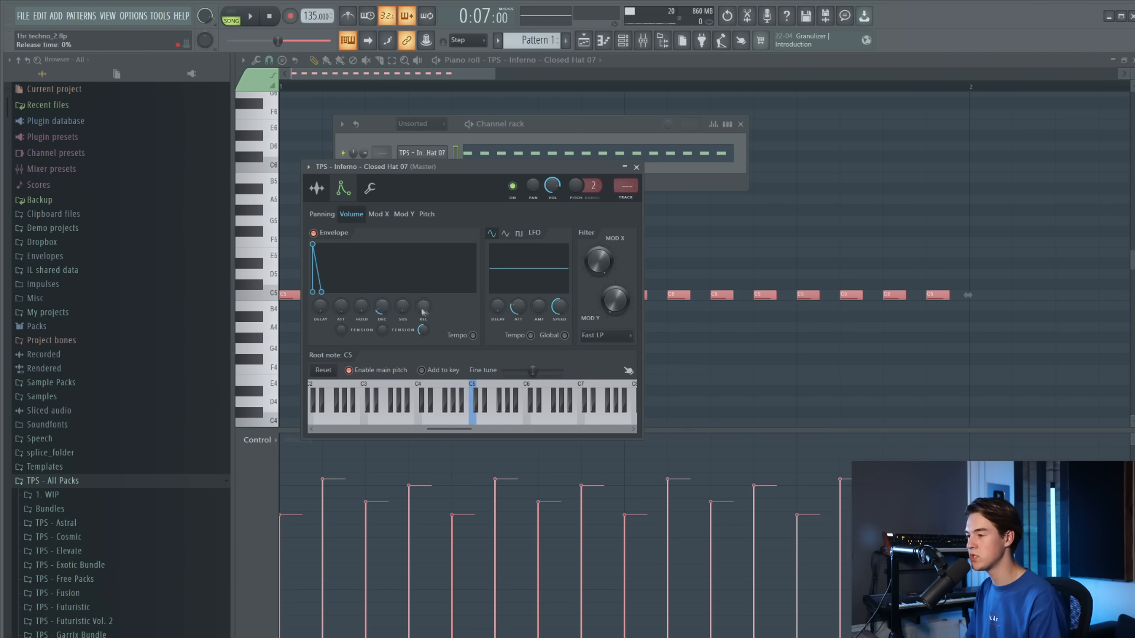
Fine-tune the hat's volume envelope during playback to a release time of about 14% and a decay of about 13%
key("space")
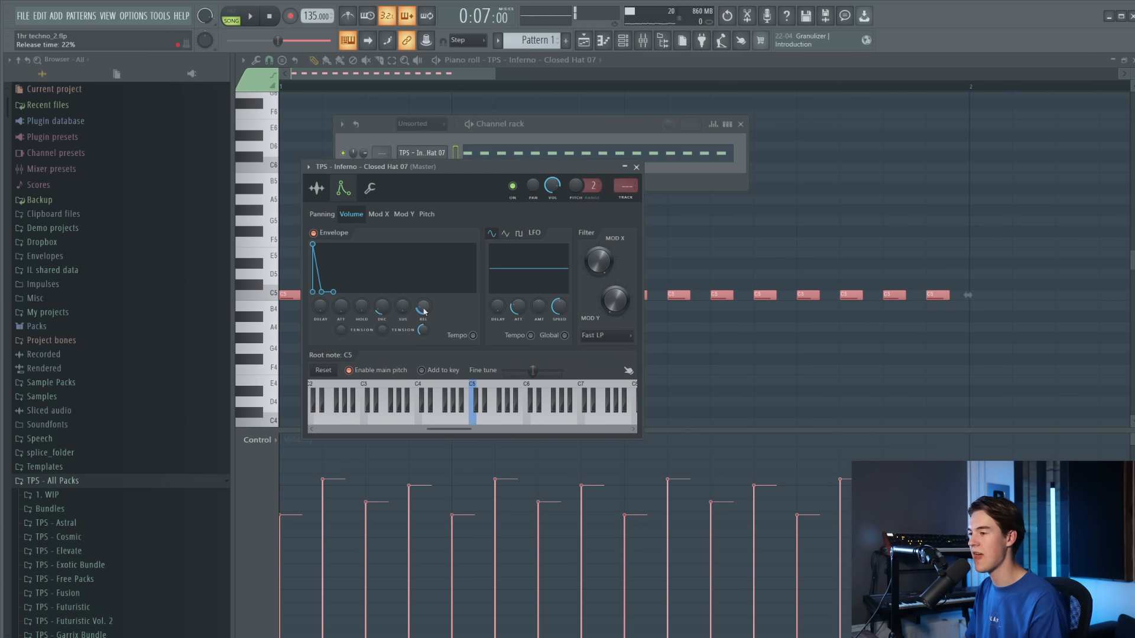
key("space")
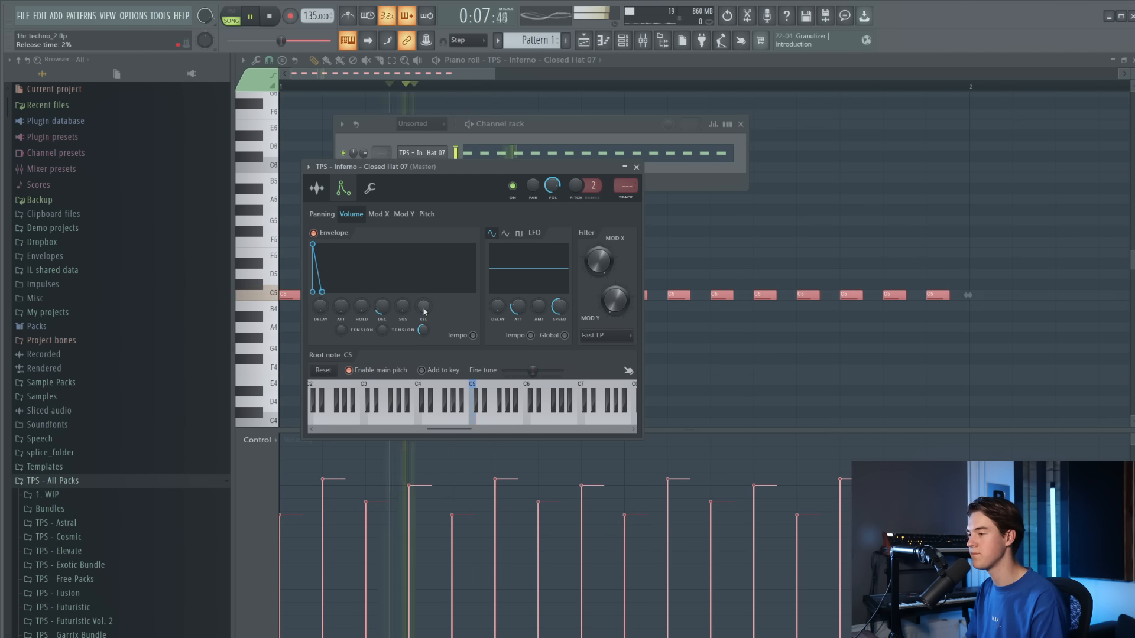
left_click_drag(384, 306, 384, 308)
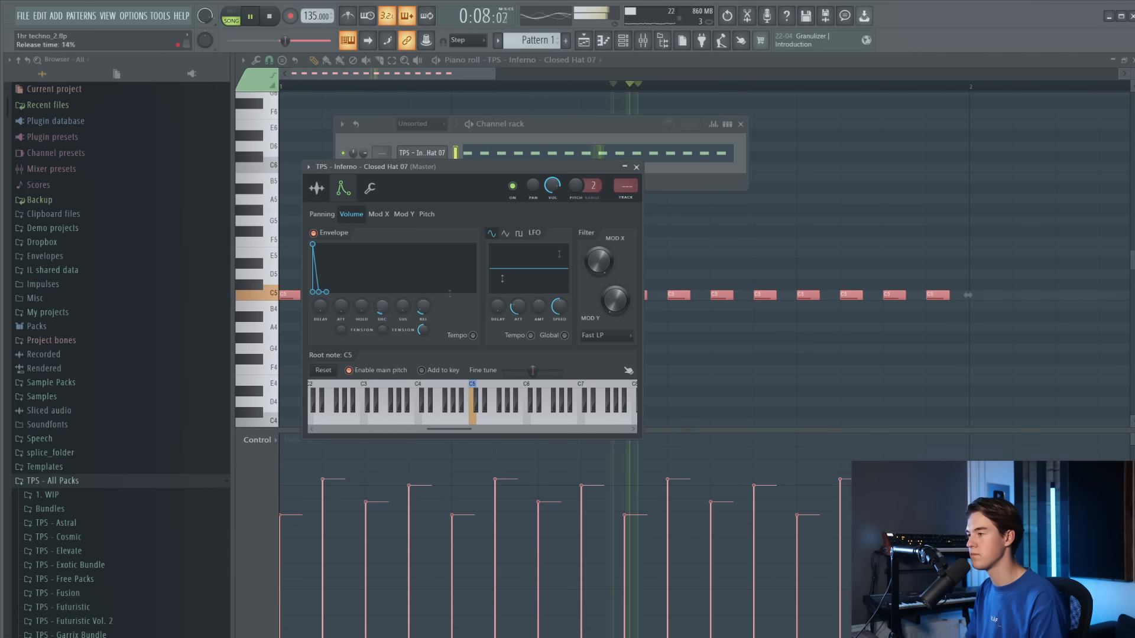
left_click_drag(382, 306, 382, 308)
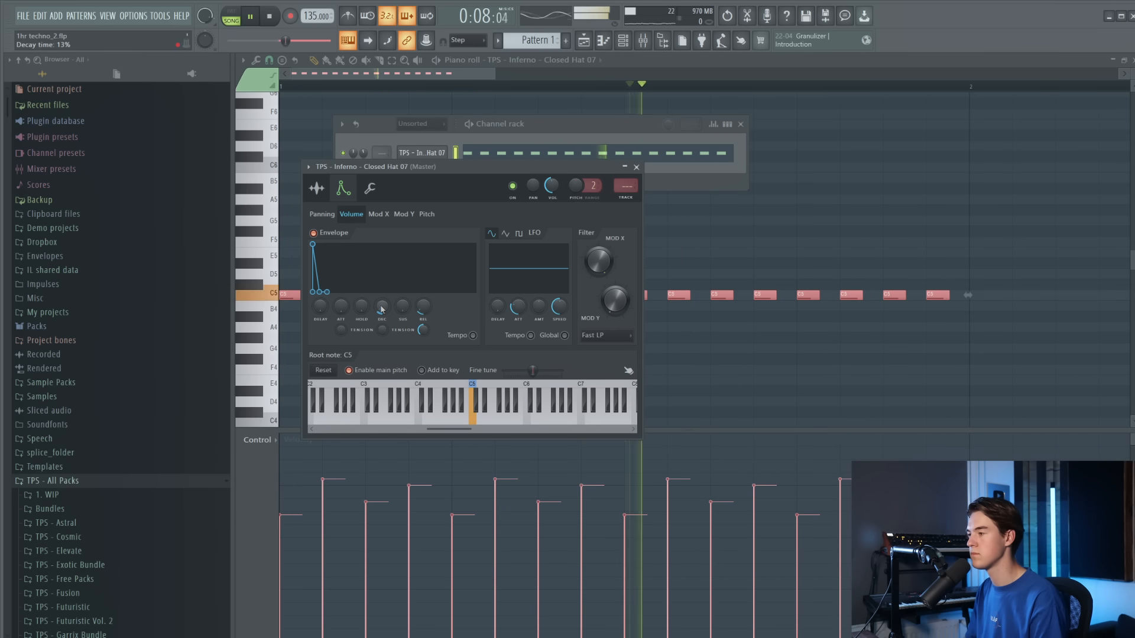
left_click(829, 302)
left_click_drag(819, 296, 846, 304)
key("ctrl+z")
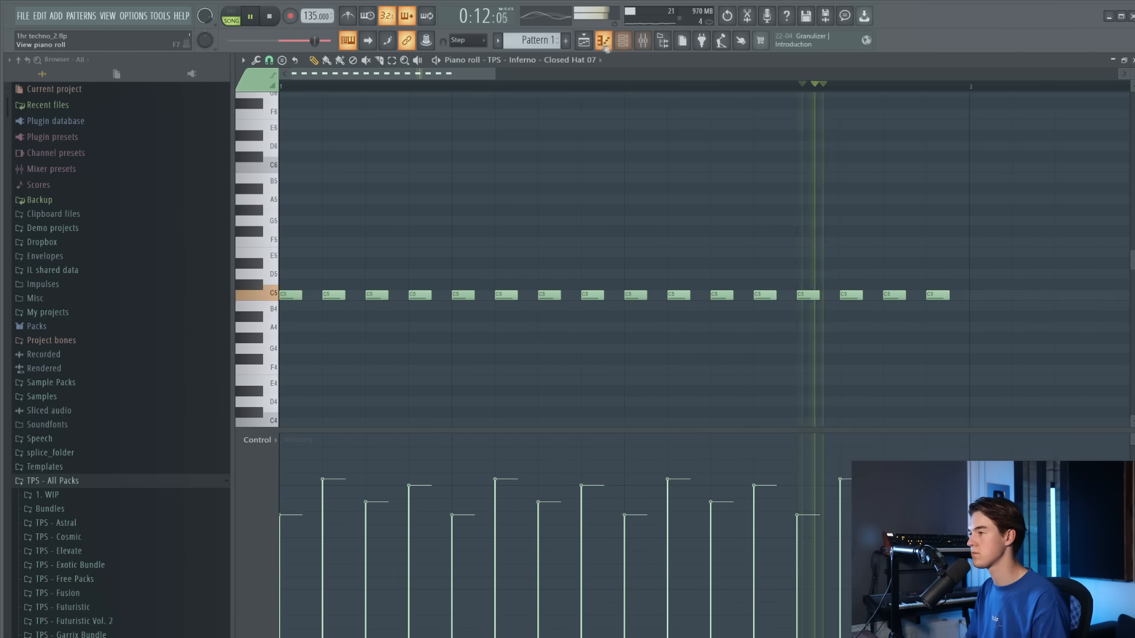
Create an automation clip for the decay time of Closed Hat 07's volume envelope
left_click(584, 40)
key("space")
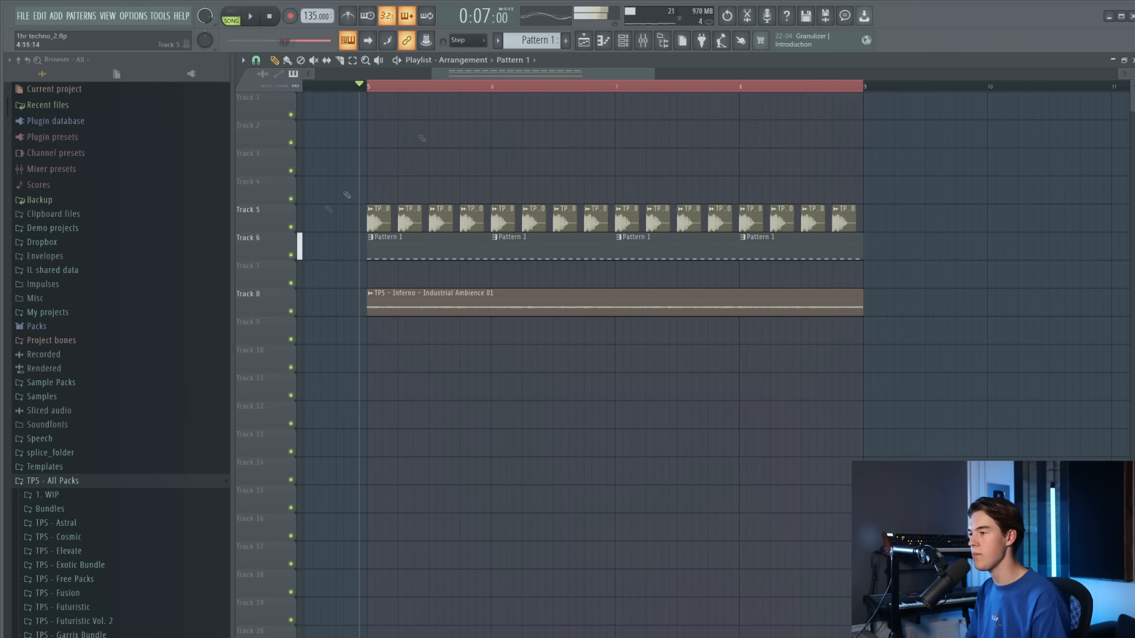
left_click(623, 40)
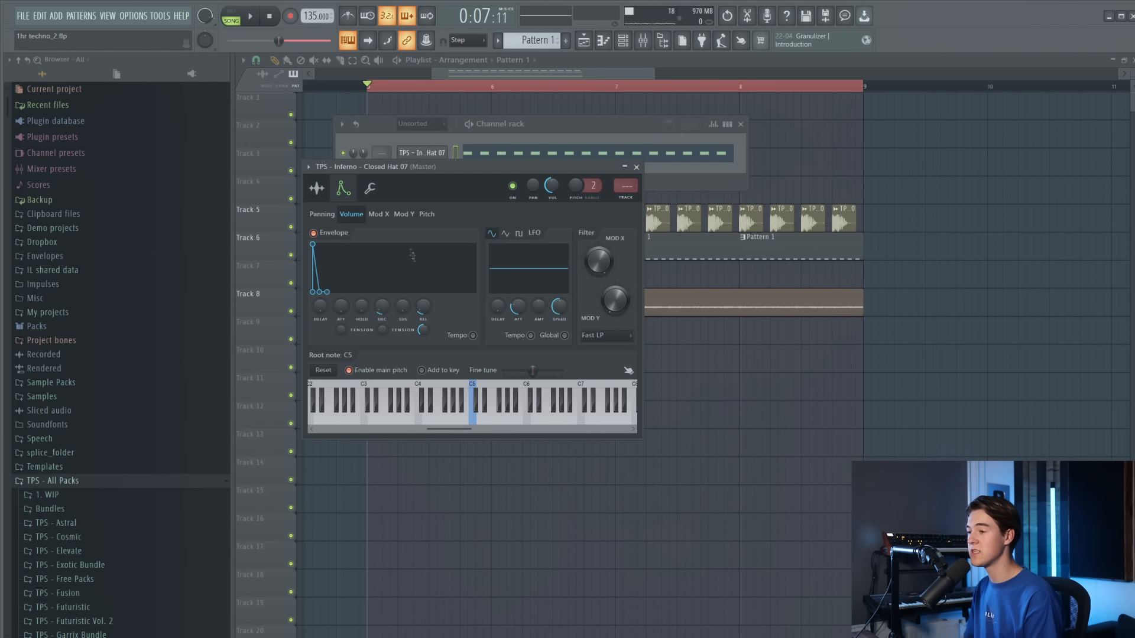
right_click(384, 310)
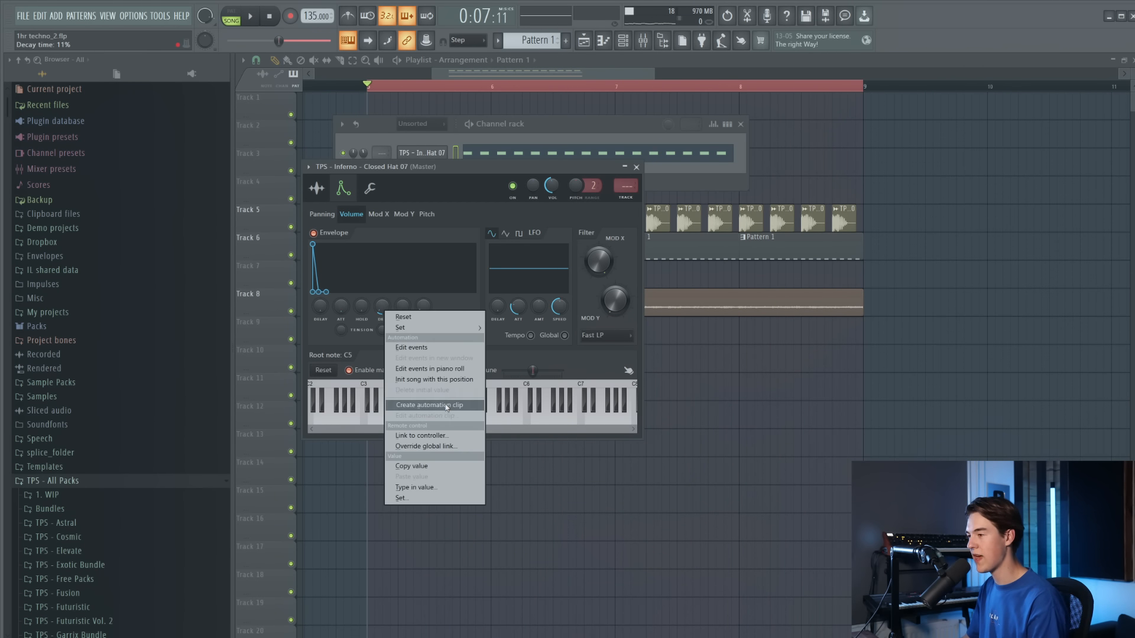
left_click(414, 406)
Move the decay time automation clip from Track 1 to Track 7 and isolate the kick, hat and automation tracks for playback
scroll(340, 120, "up", 2)
right_click(292, 115)
left_click(291, 255)
scroll(378, 121, "up", 3)
left_click_drag(395, 98, 396, 268)
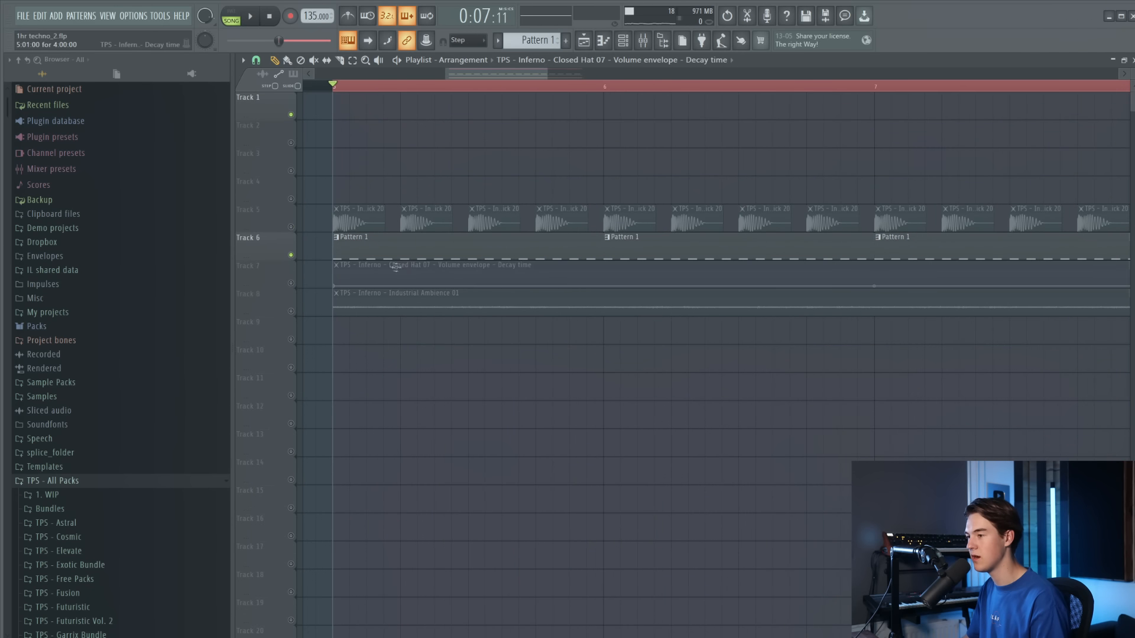
left_click(291, 283)
left_click(291, 227)
scroll(291, 231, "up", 2)
key("space")
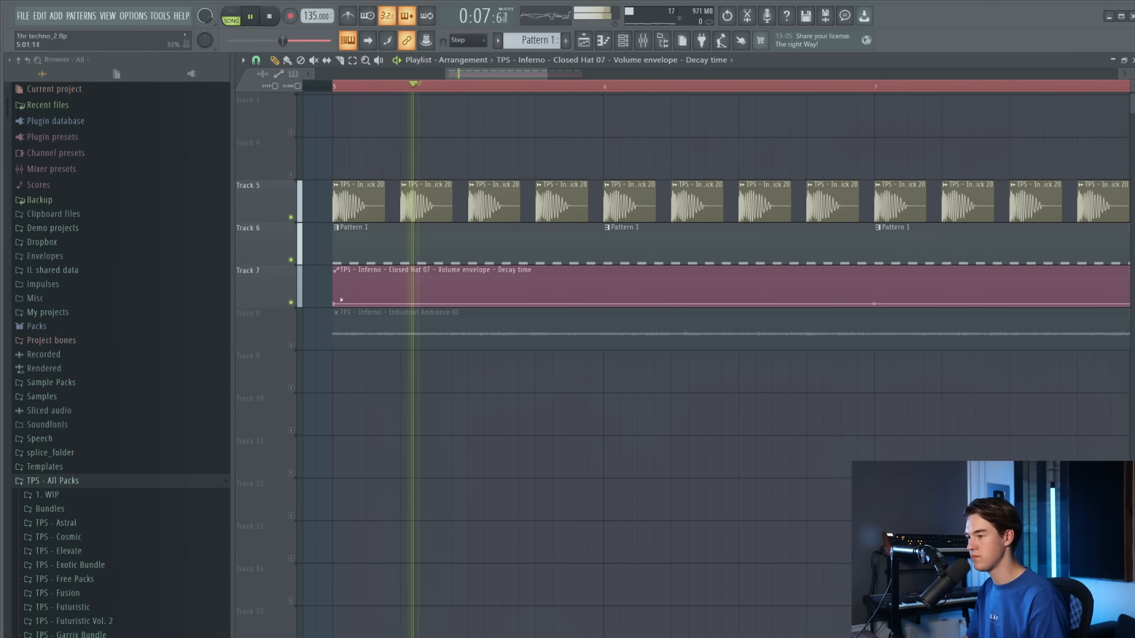
Copy the decay automation's starting value, add points forming a rise into bar 6, and paste that value onto the rise's first point
right_click(334, 304)
left_click(368, 484)
key("space")
scroll(571, 337, "up", 3)
right_click(570, 304)
right_click(628, 291)
right_click(627, 300)
right_click(544, 304)
left_click(599, 493)
key("space")
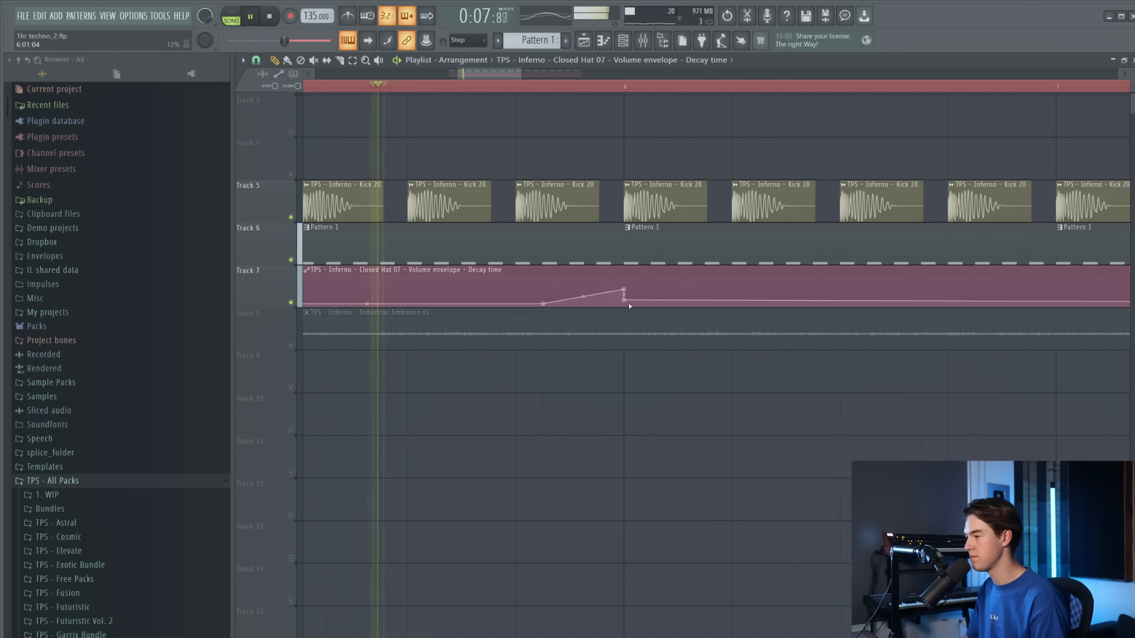
Paste the base value onto the reset point at bar 6, curve the rise, and set its peak to about 48%
right_click(625, 301)
left_click(683, 491)
key("space")
left_click_drag(583, 295, 622, 292)
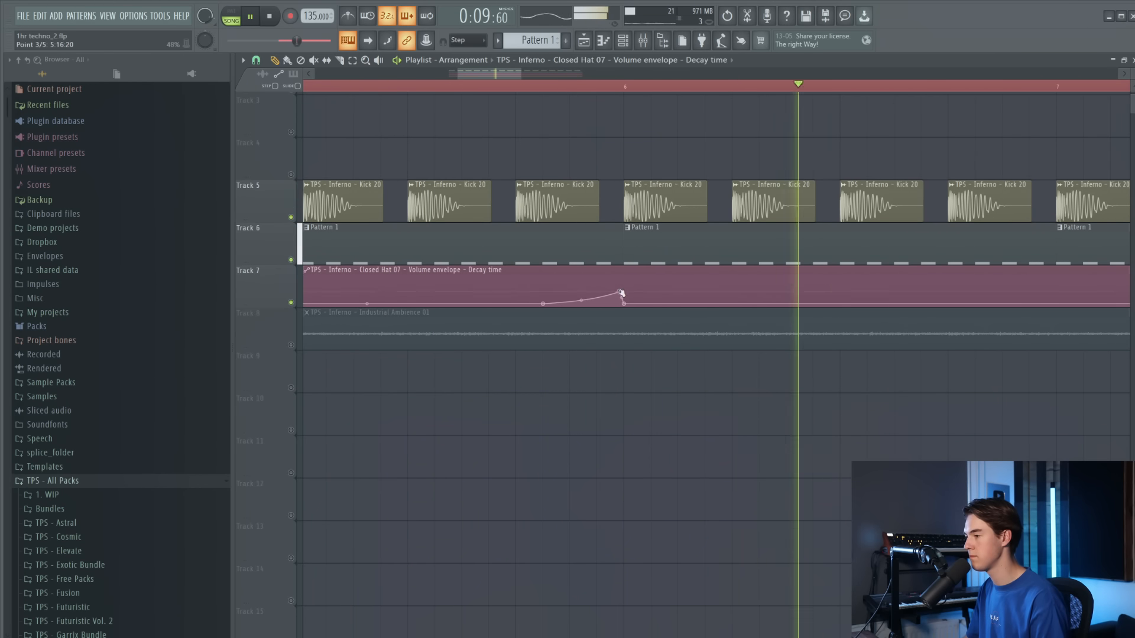
Trim the hat's decay time automation clip on Track 7 to one bar, ending at bar 6
key("space")
scroll(912, 269, "down", 5)
left_click_drag(1027, 267, 757, 269)
key("space")
scroll(727, 293, "up", 2)
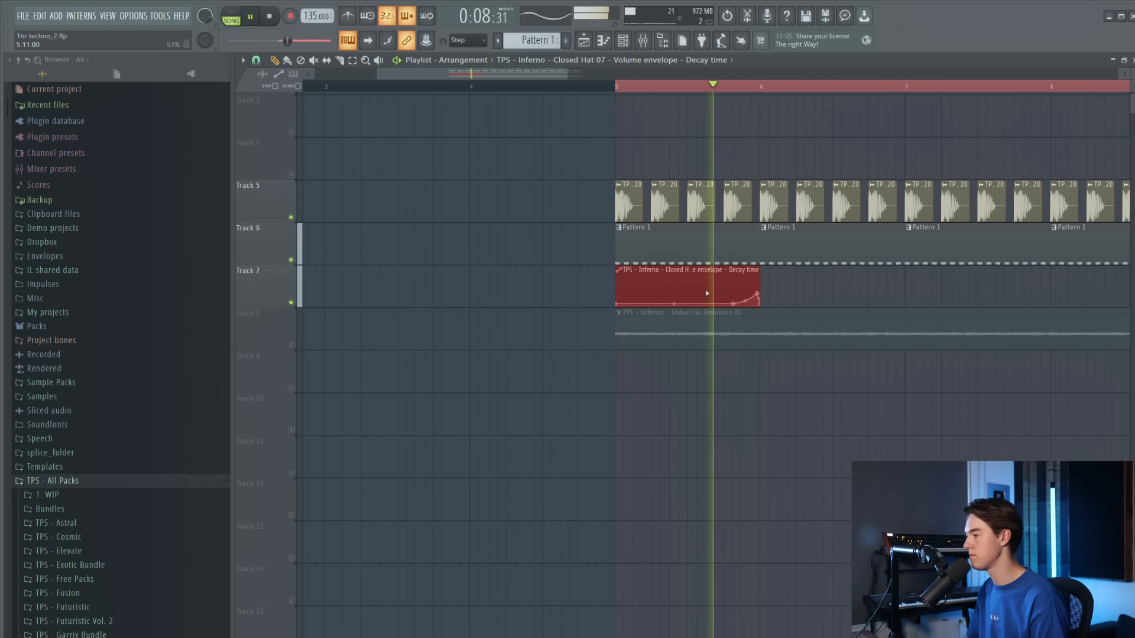
scroll(725, 278, "down", 2)
Duplicate the one-bar decay automation clip three times so it fills bars 5 through 8, and clear the time selection
key("space")
left_click_drag(712, 287, 639, 283)
key("ctrl+b")
key("ctrl+b")
key("ctrl+b")
key("space")
scroll(717, 355, "up", 2)
left_click(699, 382, "ctrl")
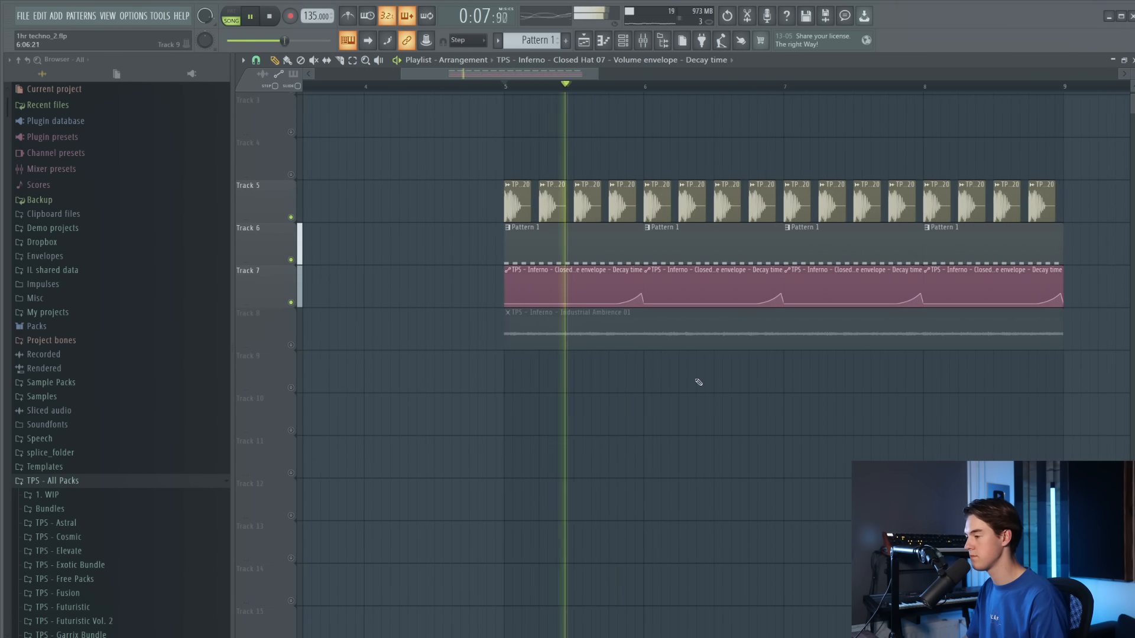
Unmute Track 8, check the Industrial Ambience 01 clip's settings, and replay the loop from bar 5
left_click(291, 346)
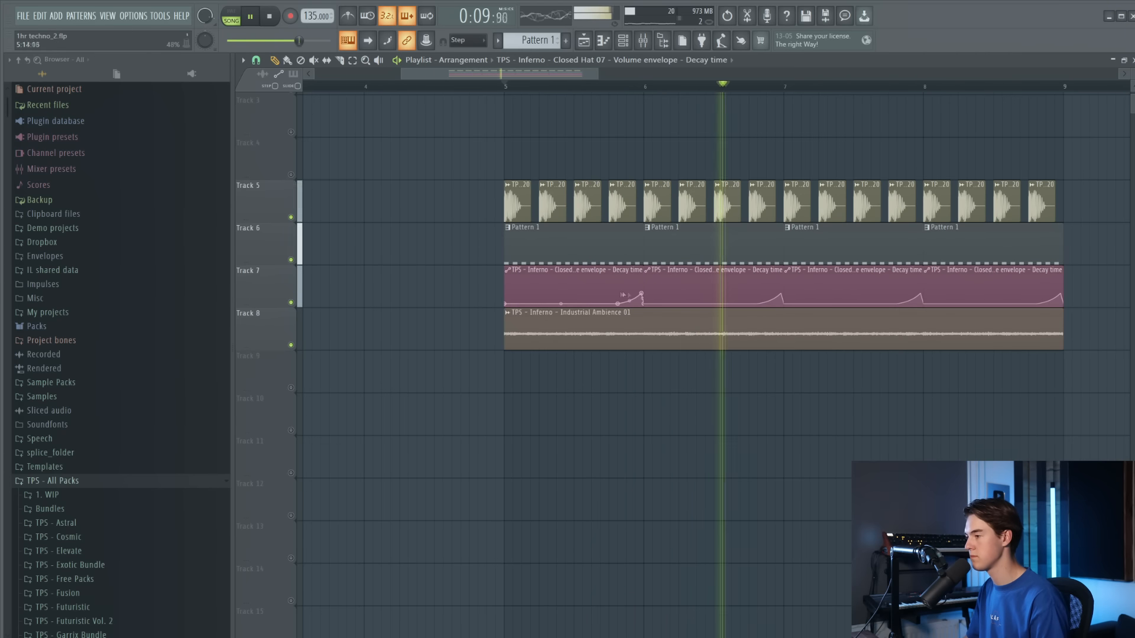
double_click(648, 325)
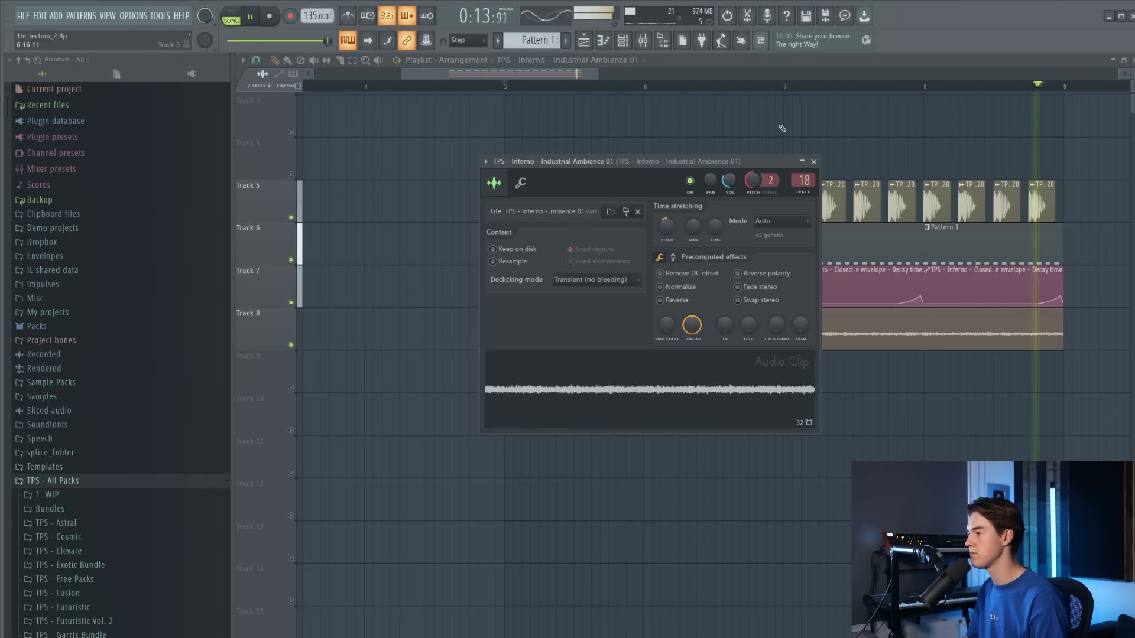
left_click(813, 161)
left_click(507, 86)
scroll(522, 128, "down", 3)
scroll(616, 195, "up", 2)
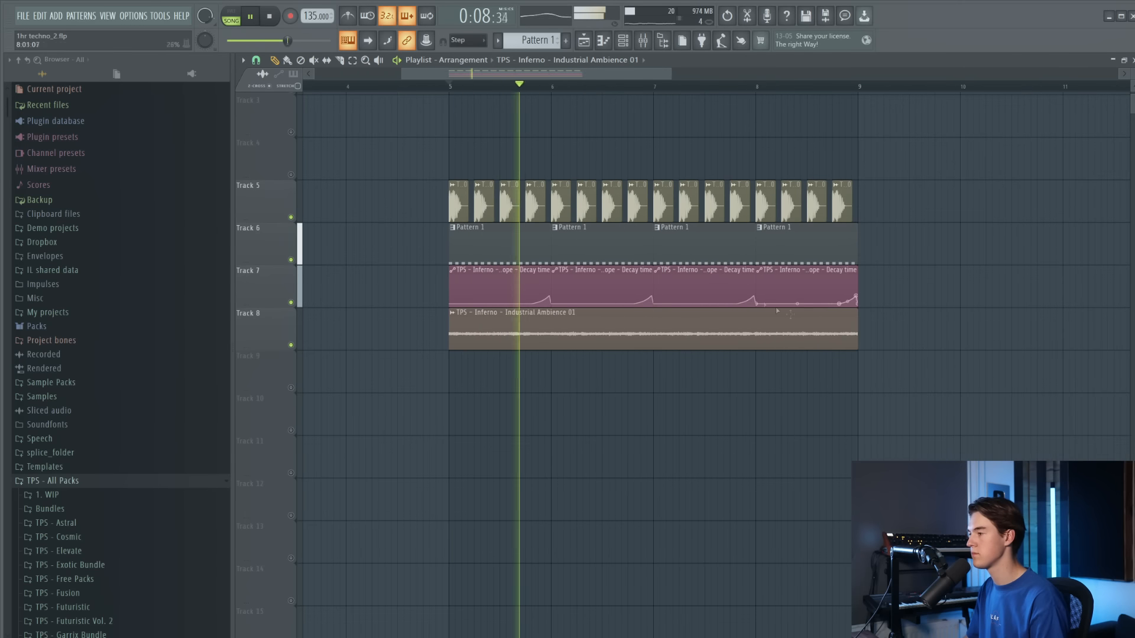
Move the Industrial Ambience 01 clip down three tracks to Track 11 and mute it
left_click_drag(911, 369, 437, 324)
key("shift+Down")
key("shift+Down")
key("shift+Down")
key("alt+m")
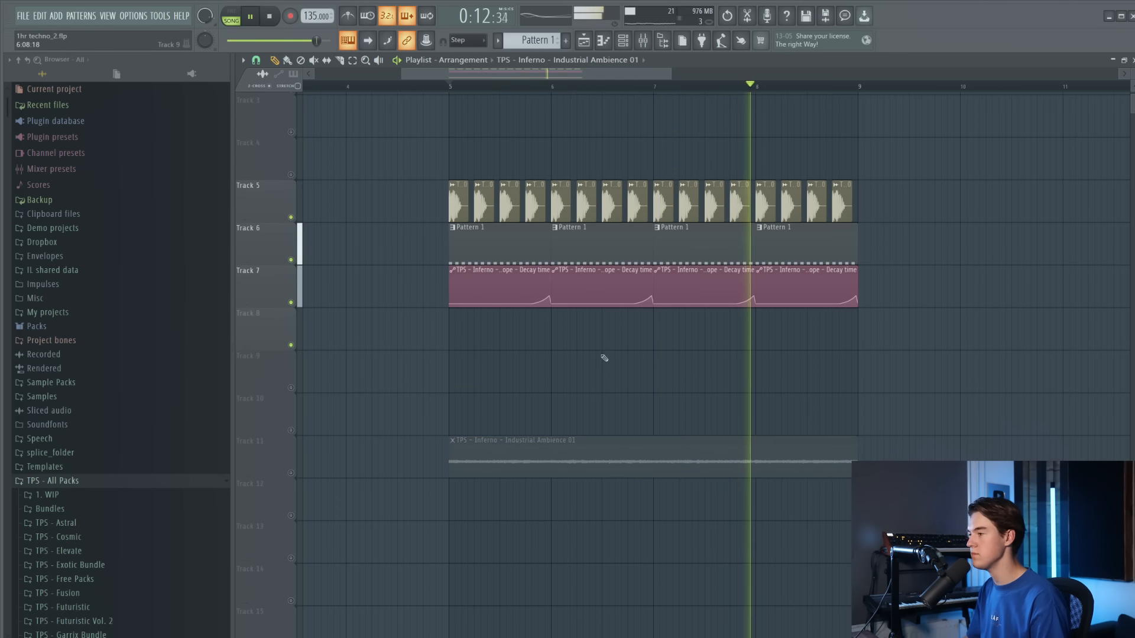
Route the Closed Hat 07 channel to mixer insert 19 and load Fruity Reeverb 2 in its third effect slot
key("space")
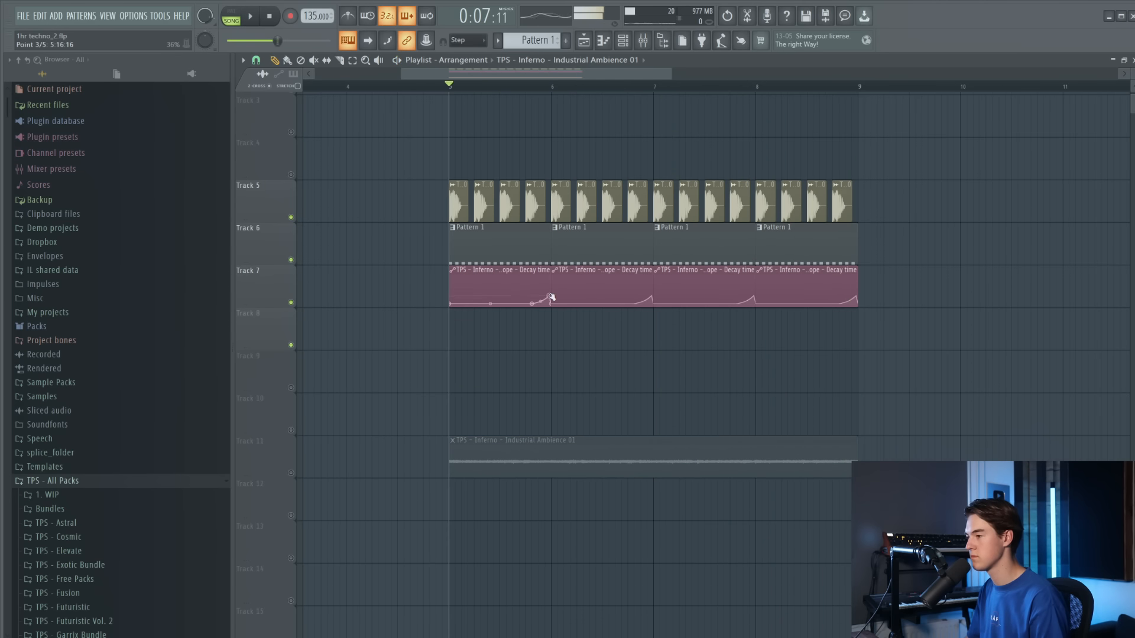
left_click(551, 300)
scroll(454, 296, "up", 3)
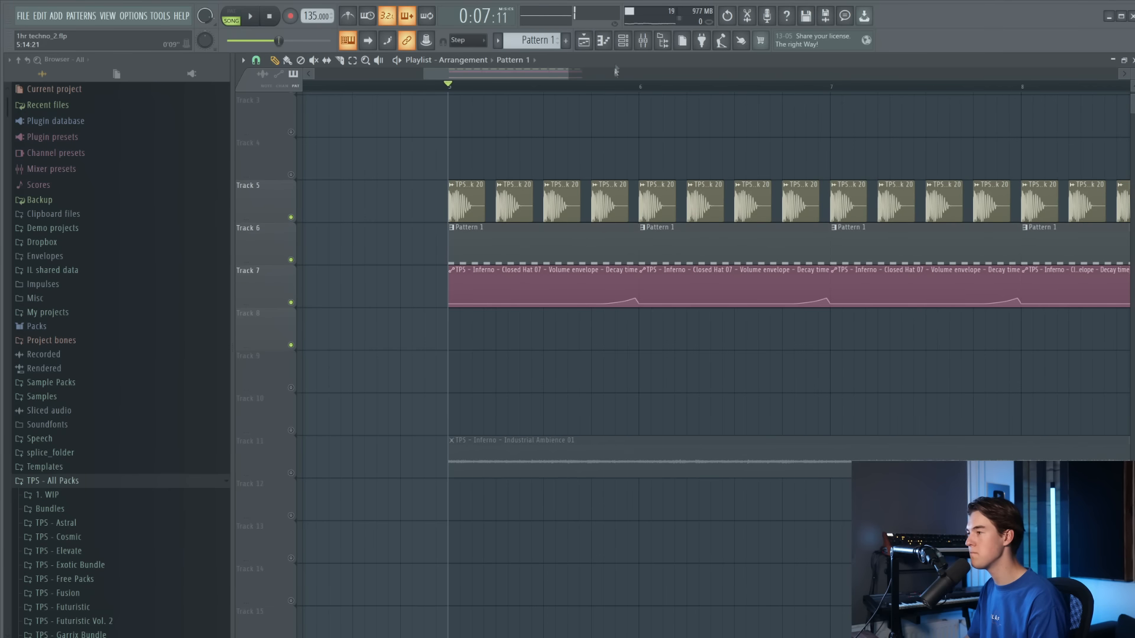
left_click(623, 41)
left_click(418, 173)
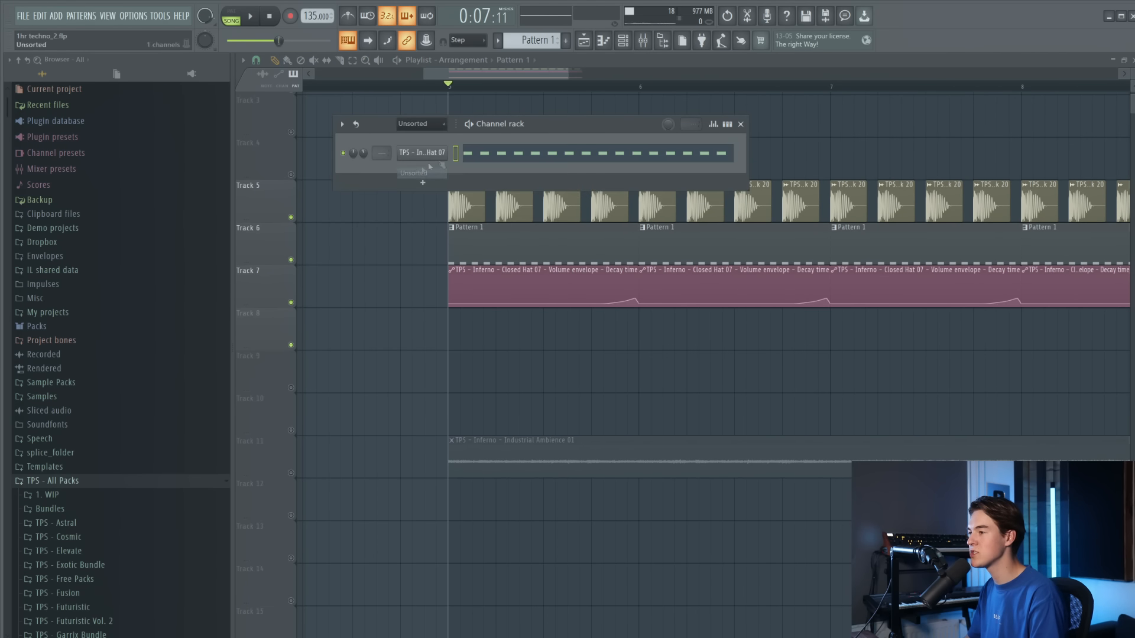
left_click(652, 43)
left_click(616, 280)
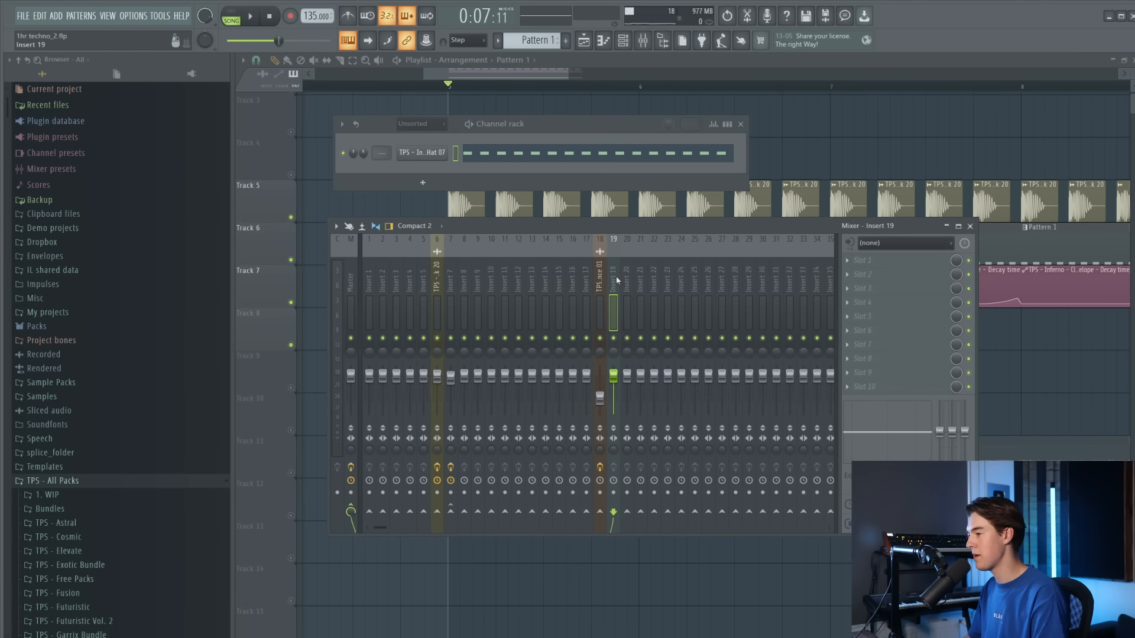
left_click(904, 294)
left_click(1035, 226)
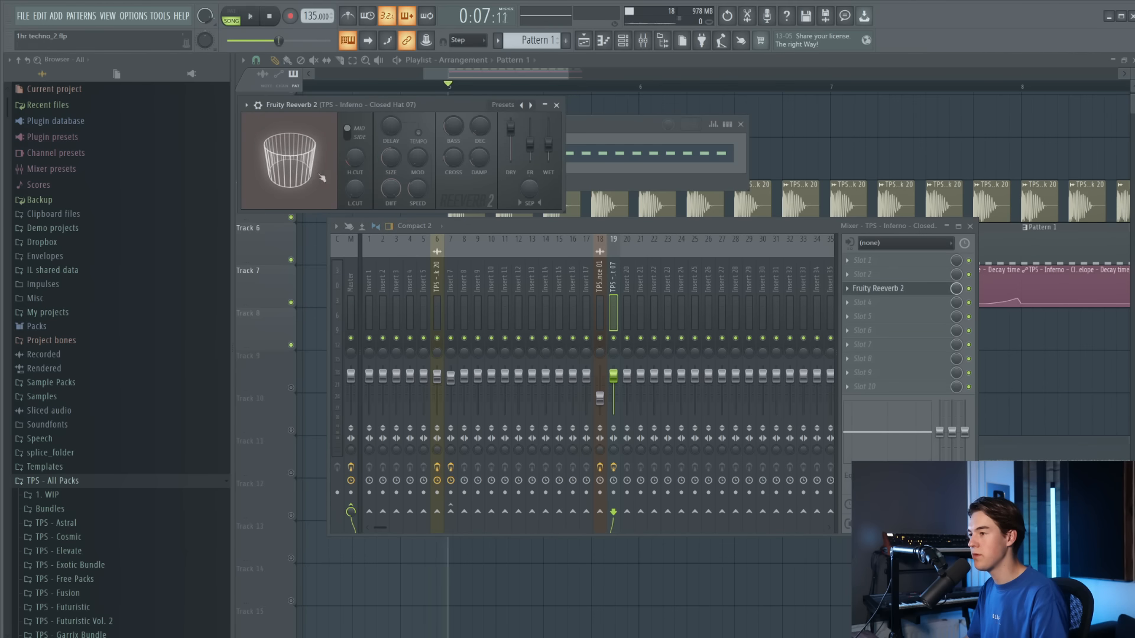
Fine-tune the hat reverb's wet level during playback and lower the hat's mixer volume slightly
key("space")
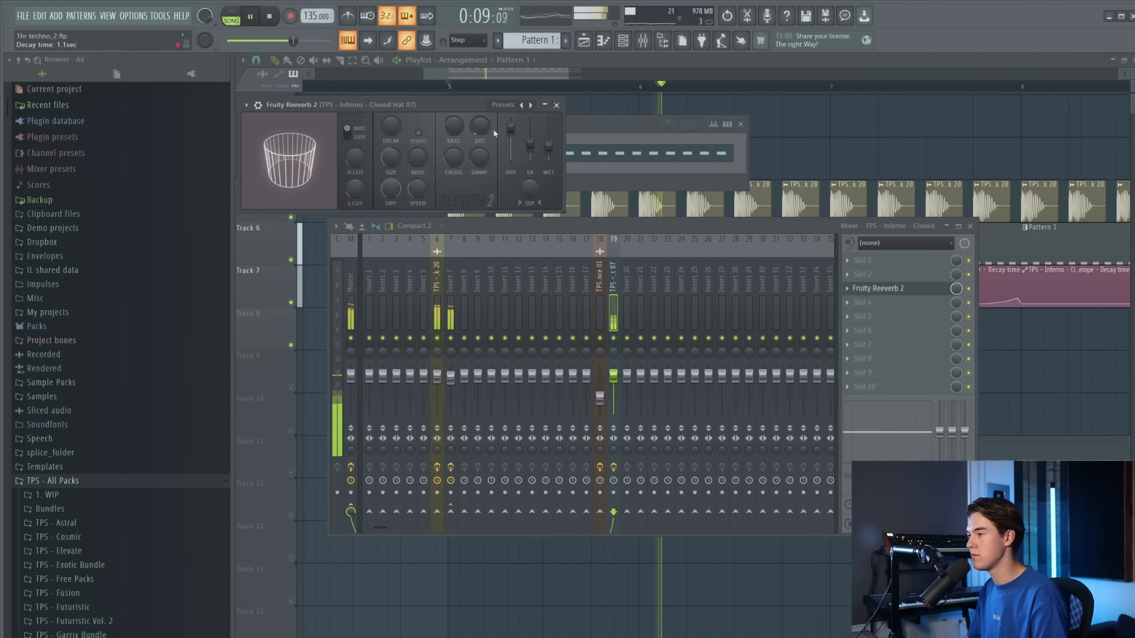
left_click_drag(548, 145, 550, 156)
scroll(550, 153, "down", 1)
key("space")
key("space")
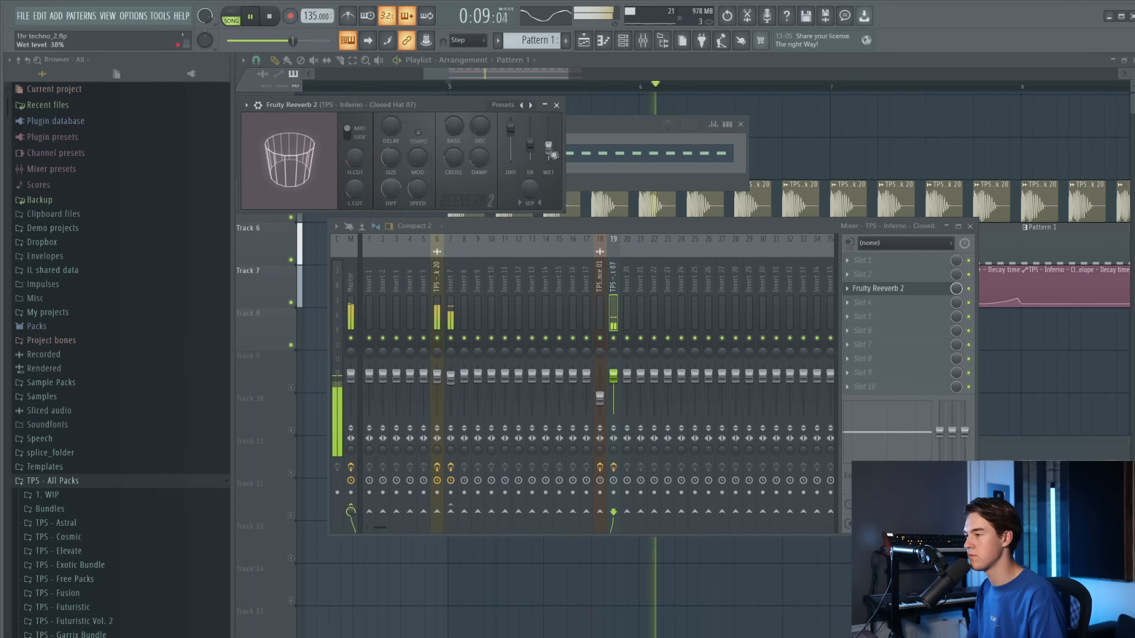
key("space")
key("space")
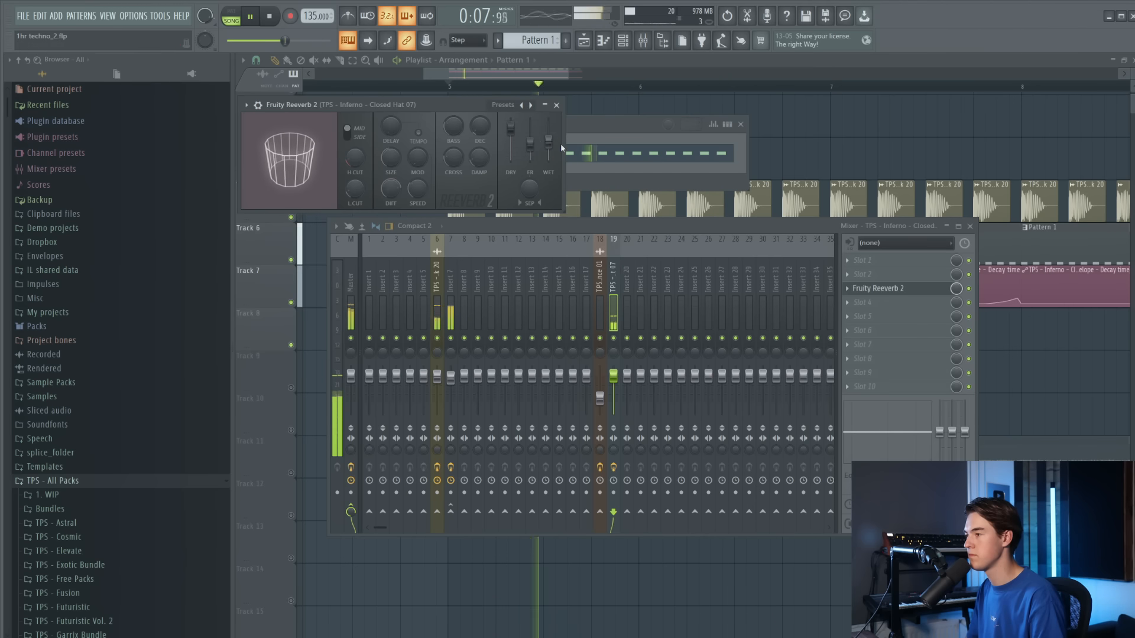
left_click_drag(549, 143, 549, 150)
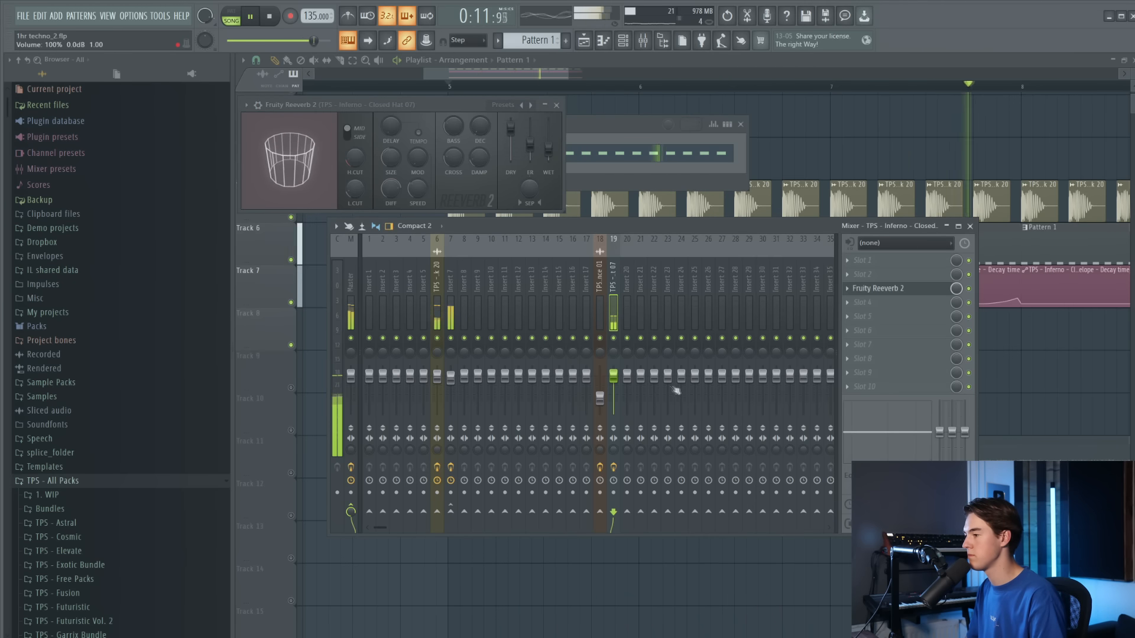
key("space")
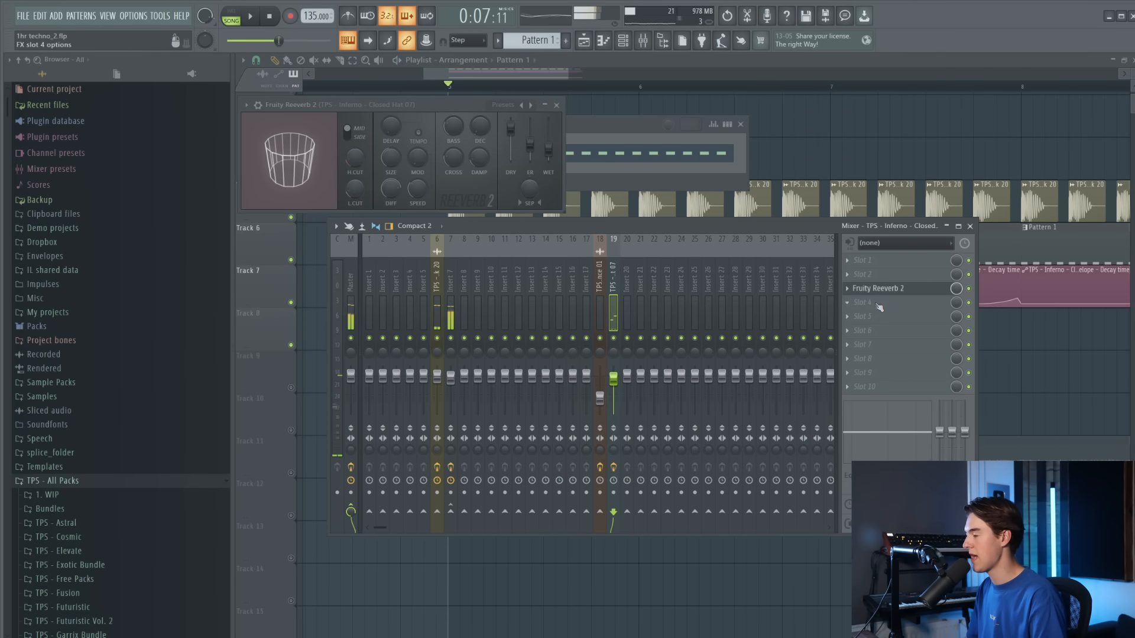
Load Fruity Delay 3 in the hat insert's fourth slot and adjust its output wet level during playback
left_click(883, 304)
left_click(1112, 18)
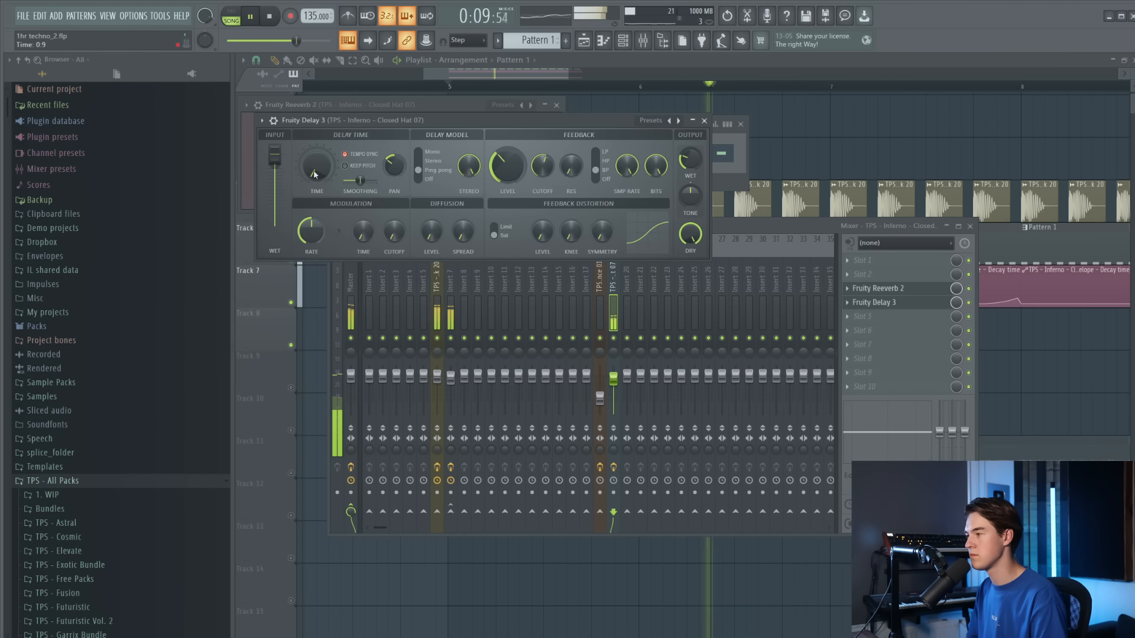
left_click_drag(690, 158, 690, 137)
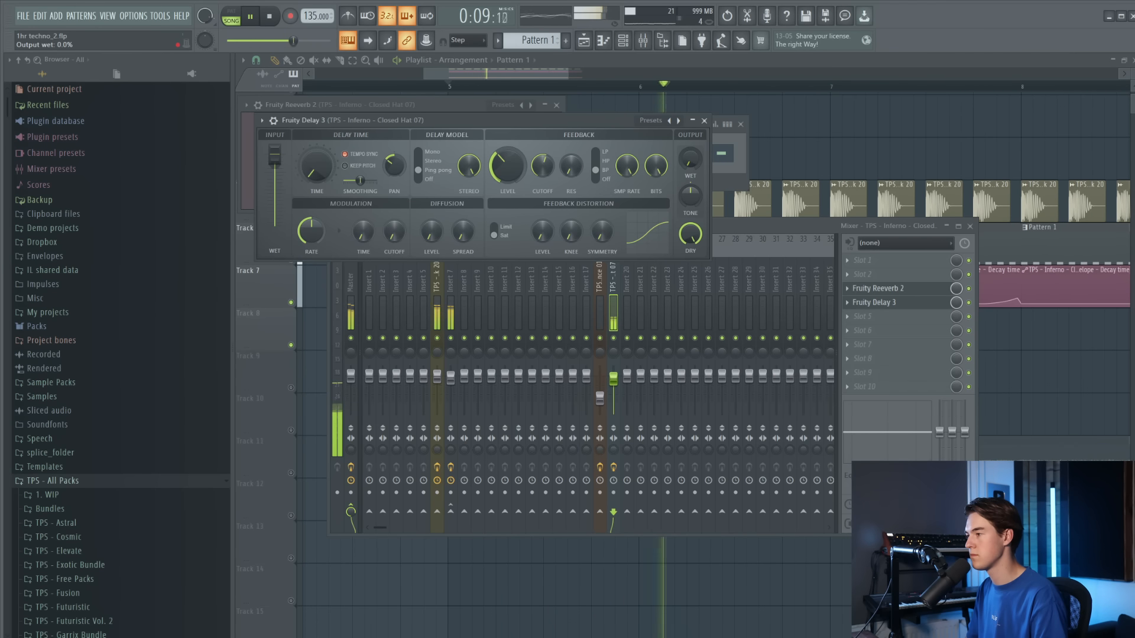
left_click_drag(690, 158, 690, 151)
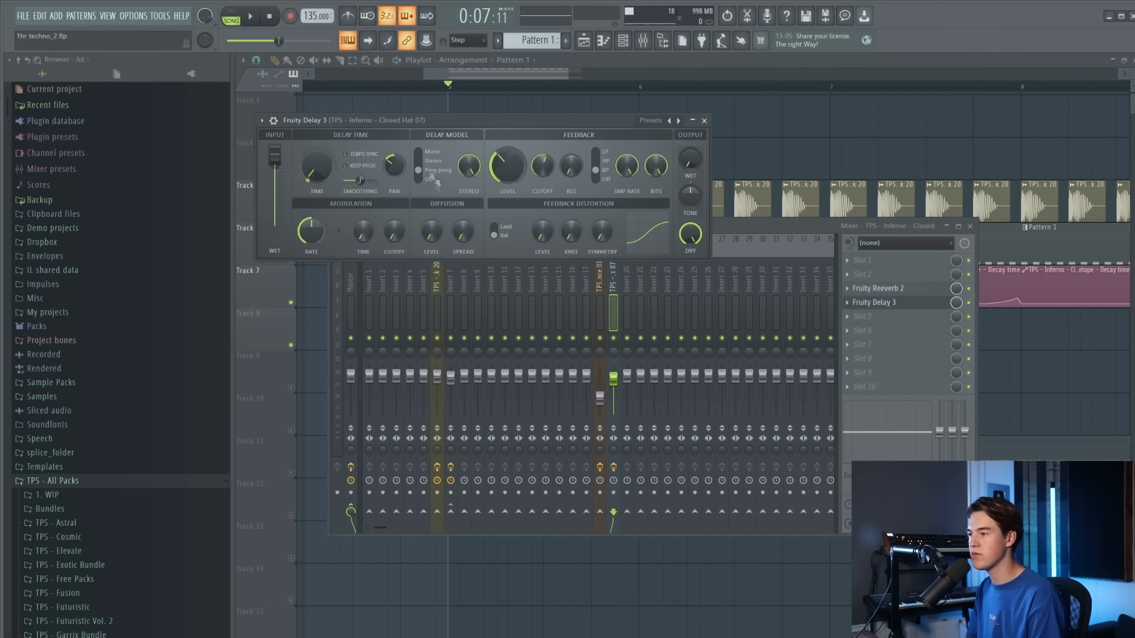
Set the unsynced delay time to 4 ms, raise the output wet to 100%, and bypass the reverb to audition the delay
left_click_drag(325, 158, 325, 155)
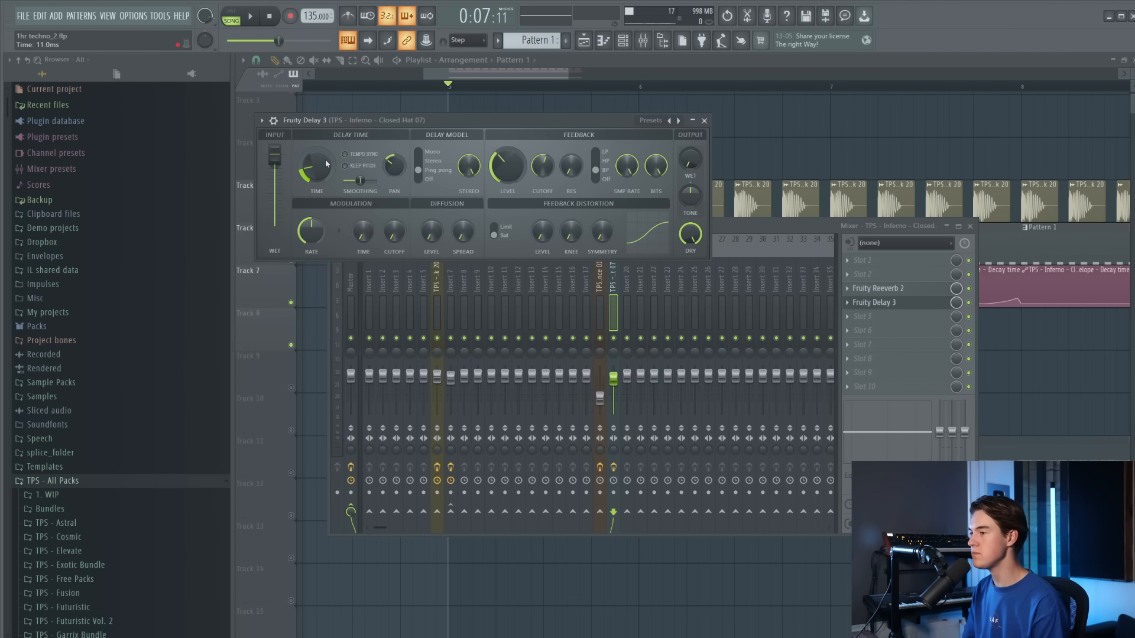
left_click_drag(325, 158, 325, 169)
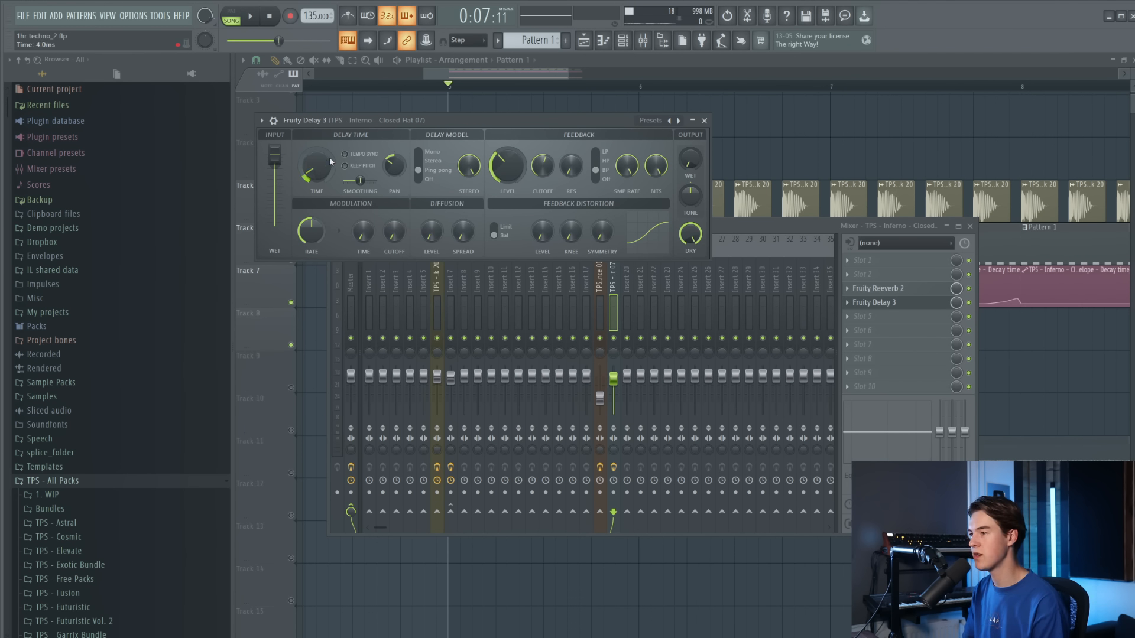
left_click(968, 302)
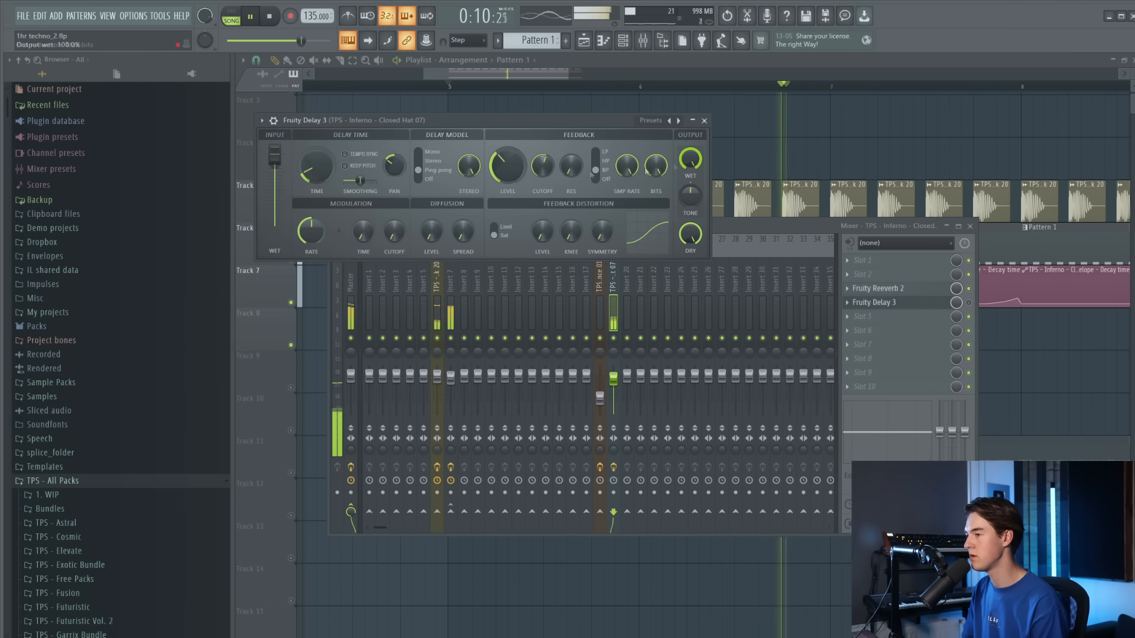
left_click(968, 288)
left_click(315, 166)
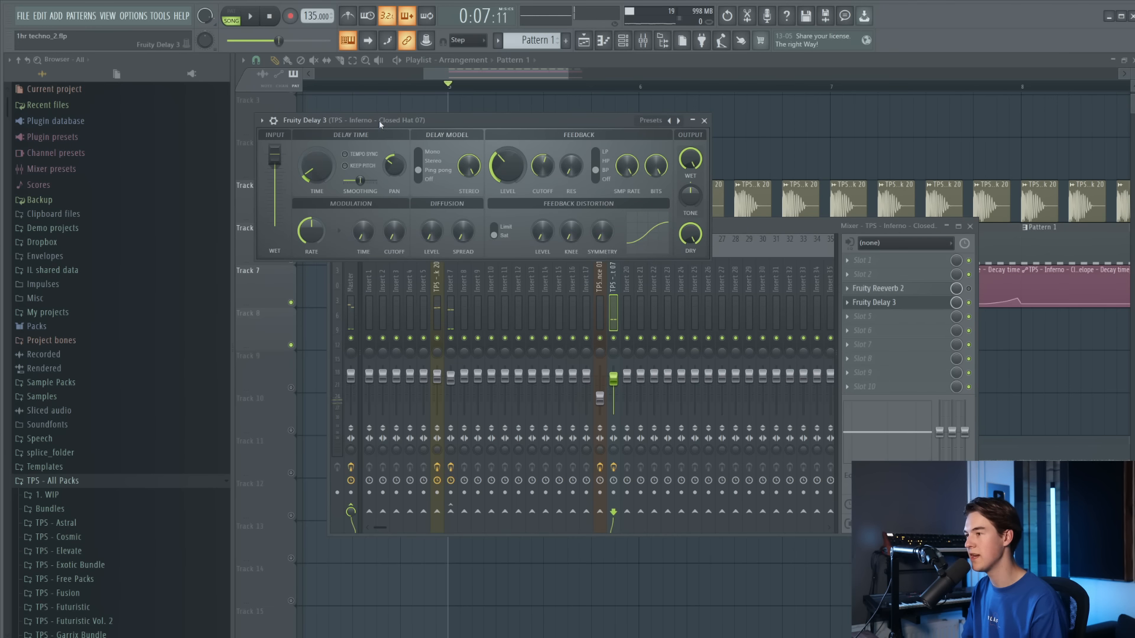
key("space")
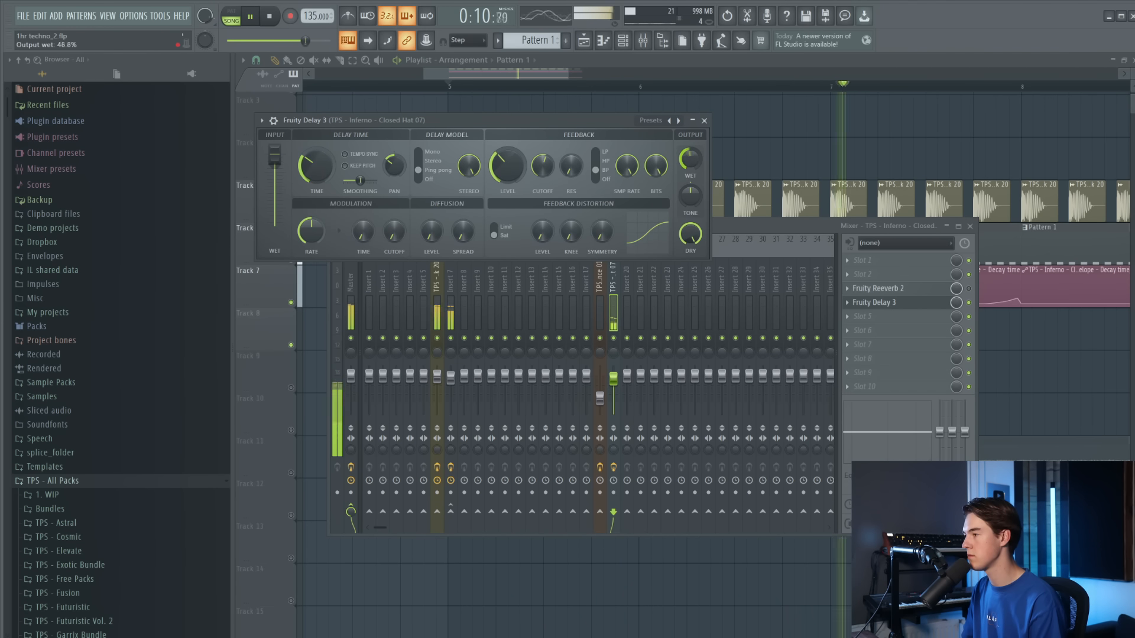
Turn the delay's output wet down to zero and create an automation clip for it
left_click_drag(690, 160, 690, 183)
key("space")
right_click(690, 160)
left_click(722, 222)
Place the delay output wet automation clip on Track 8 at bar 5 and shorten it to end at bar 9
scroll(686, 222, "down", 6)
left_click_drag(401, 109, 539, 317)
scroll(503, 355, "up", 3)
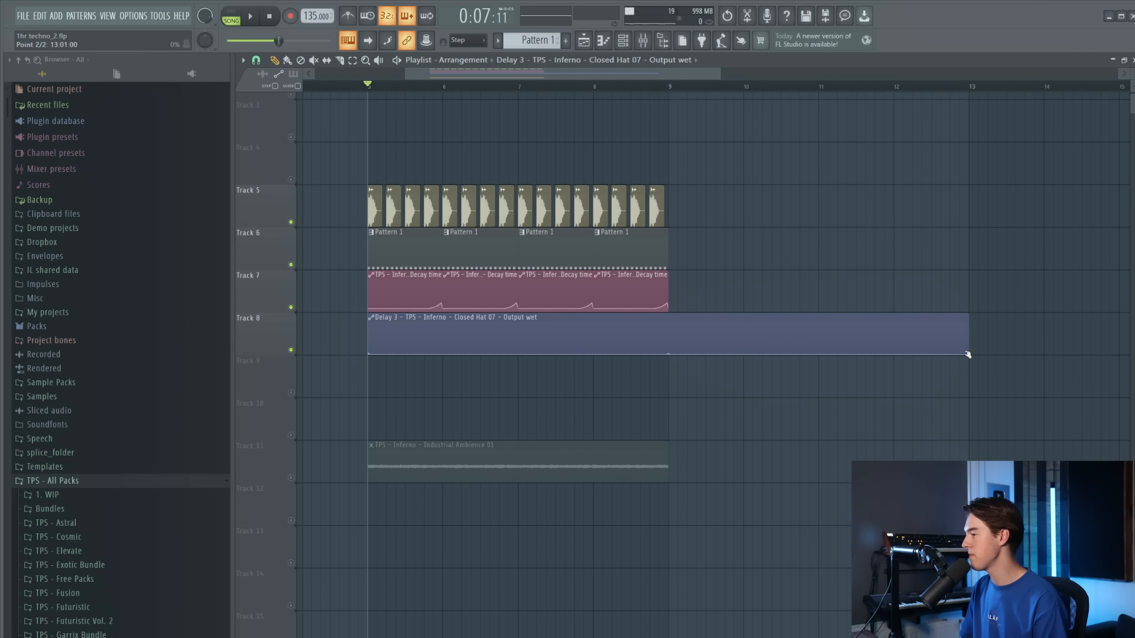
left_click_drag(968, 354, 700, 360)
left_click(644, 40)
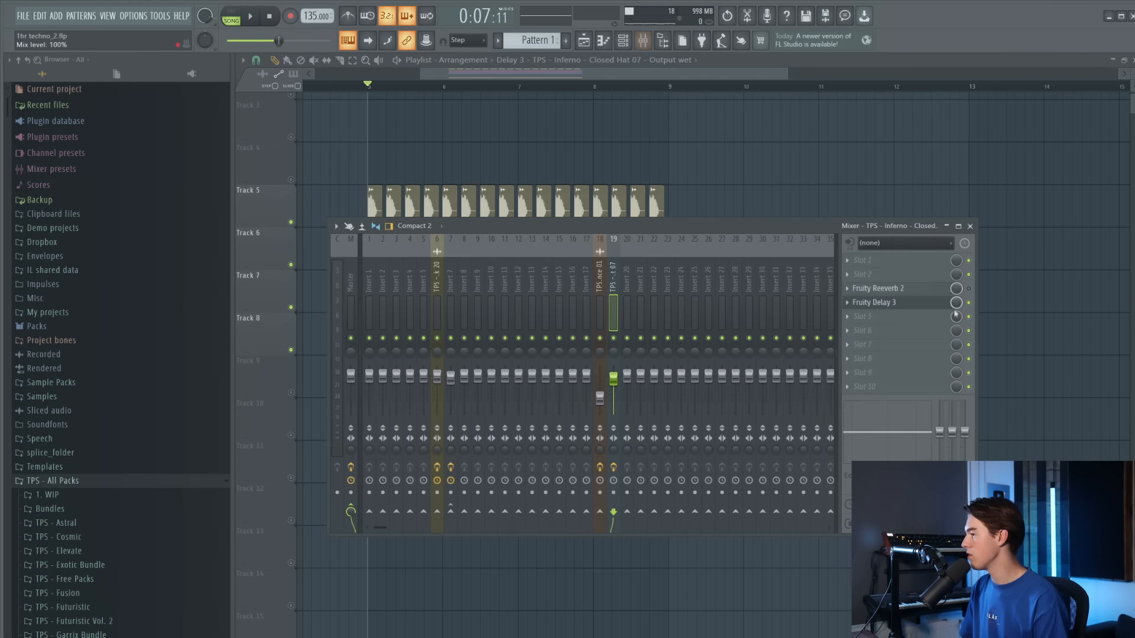
left_click(970, 226)
Add points to the output wet automation forming a curved rise that drops back to 0% at bar 7
key("space")
scroll(549, 364, "up", 3)
mouse_move(609, 353)
left_mouse_down()
mouse_move(612, 343)
mouse_move(600, 357)
left_mouse_up()
right_click(711, 354)
key("space")
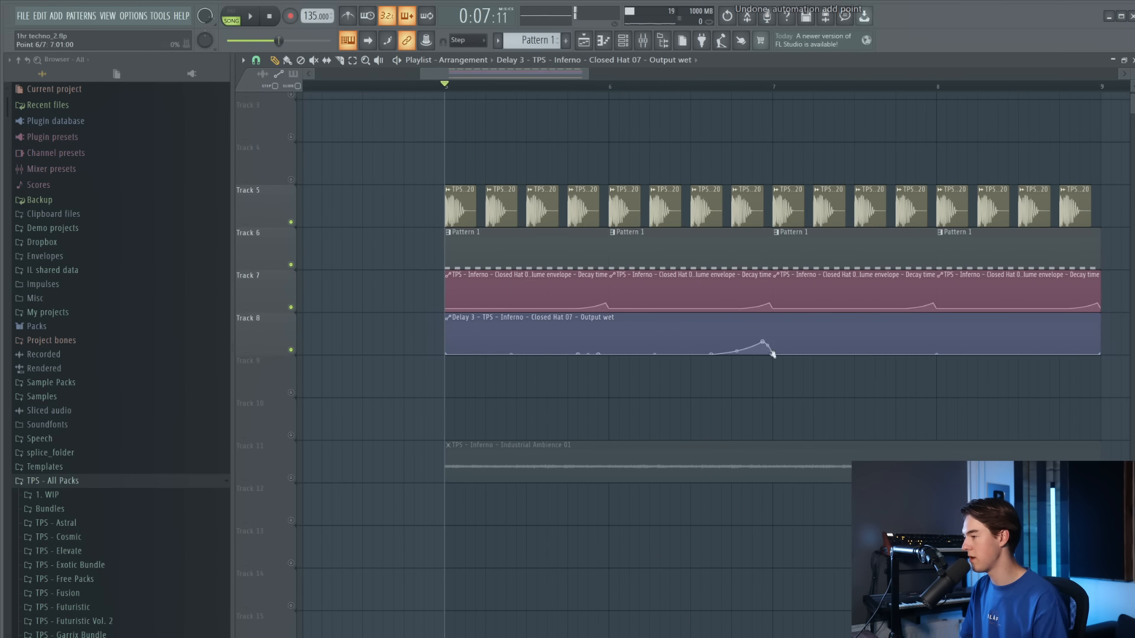
Move the wet automation's peak to just before bar 7 and set it to about 33% while auditioning
scroll(773, 355, "up", 3)
key("space")
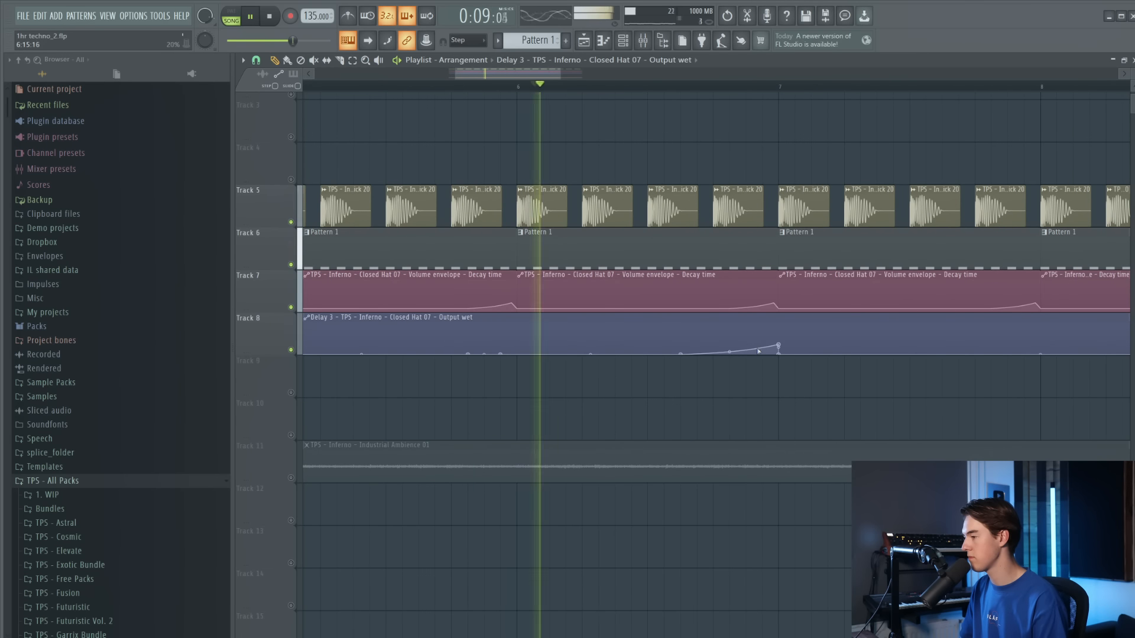
key("space")
key("space")
key("space")
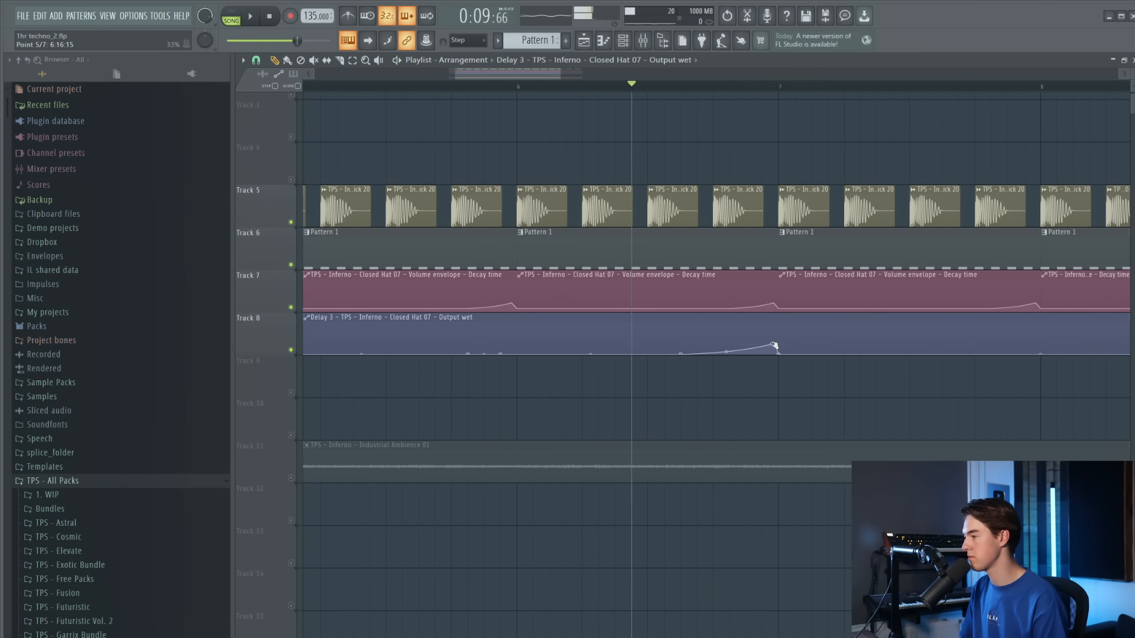
scroll(774, 345, "down", 3)
key("space")
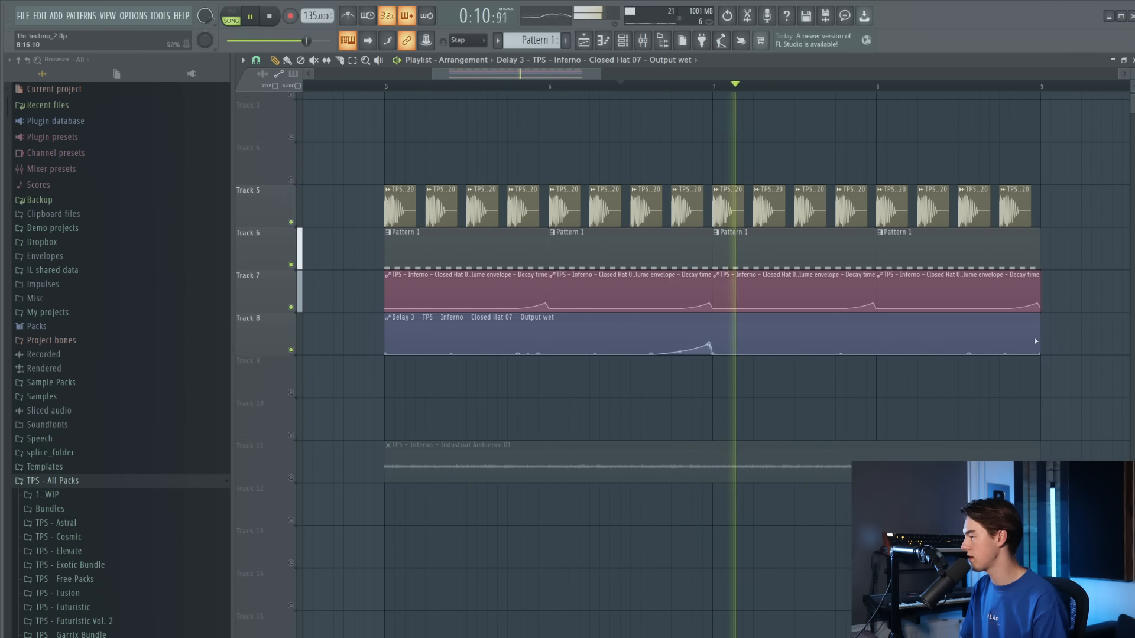
Trim the delay wet automation clip to bars 5 and 6 and duplicate it across bars 7 and 8
key("space")
left_click_drag(1040, 323, 713, 342)
left_click_drag(713, 342, 687, 350)
key("ctrl+b")
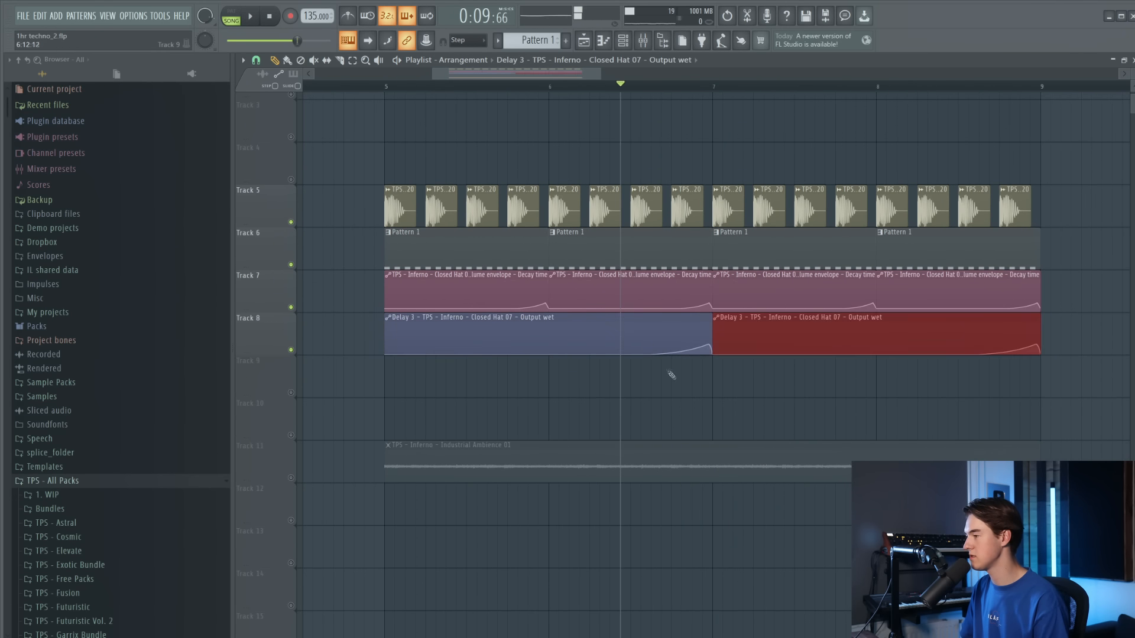
left_click(668, 371)
Lower the peak of the hat's decay automation slightly and audition the loop from bar 5
key("space")
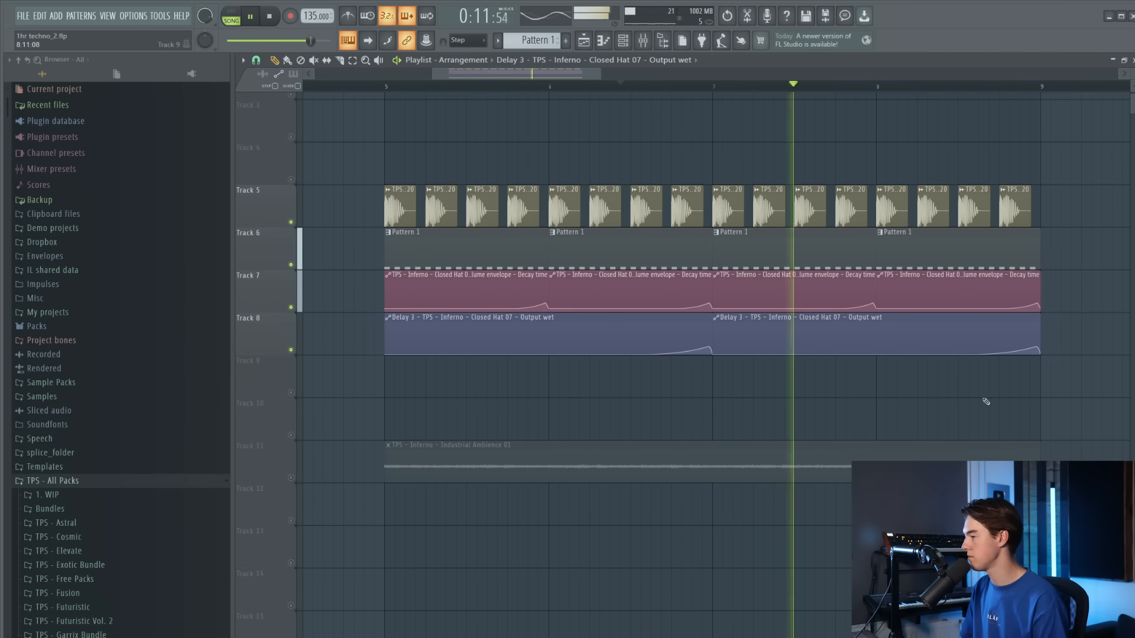
left_click_drag(873, 303, 876, 306)
key("space")
key("space")
left_click(379, 86)
left_click(647, 42)
key("space")
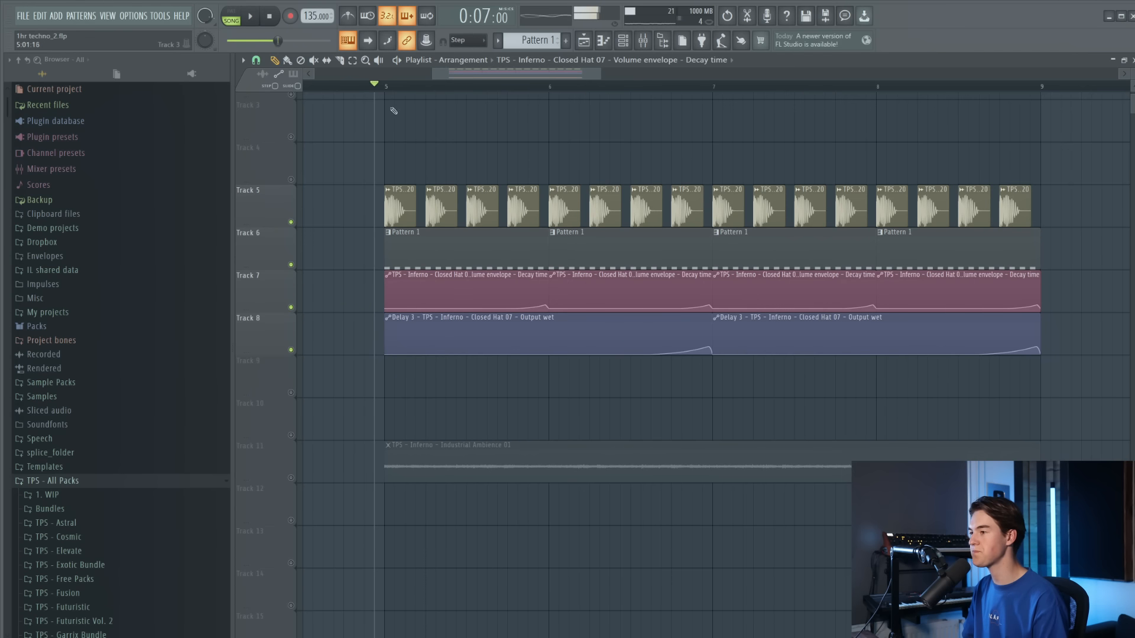
Select bars 5 to 9 for looping and move the decay, delay and ambience clips down three tracks
left_click_drag(388, 87, 1044, 141)
scroll(355, 344, "down", 3)
left_click_drag(813, 525, 375, 307)
key("shift+Down")
key("shift+Down")
key("shift+Down")
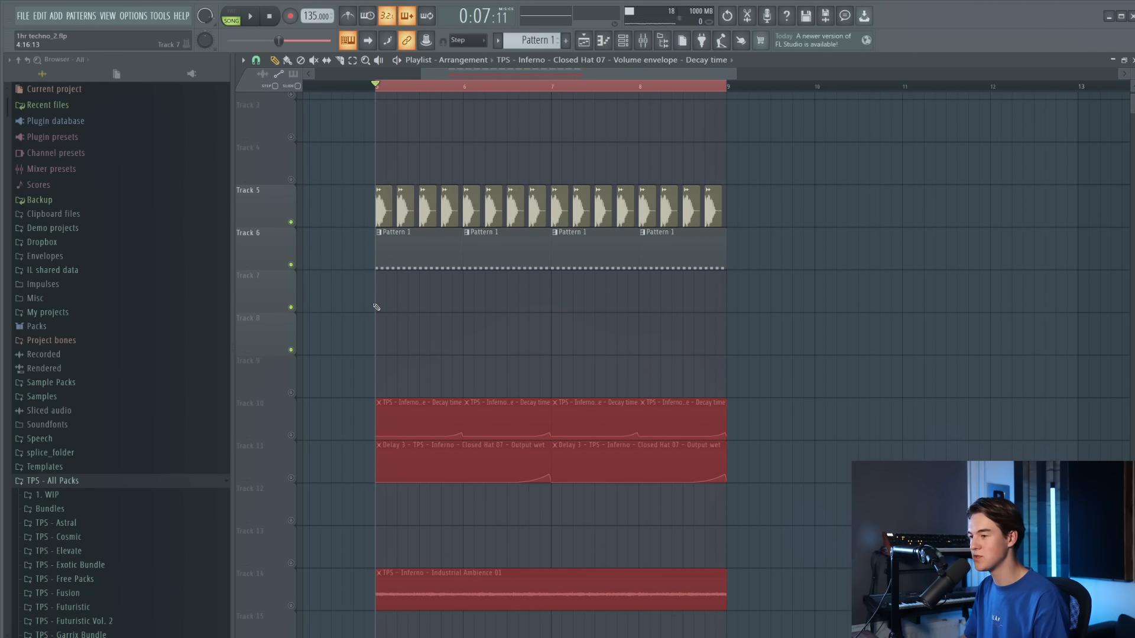
Unmute all playlist tracks and audition the open hat samples in the TPS - Inferno Sample Pack drums folder
right_click(298, 351)
right_click(298, 352)
scroll(106, 397, "down", 3)
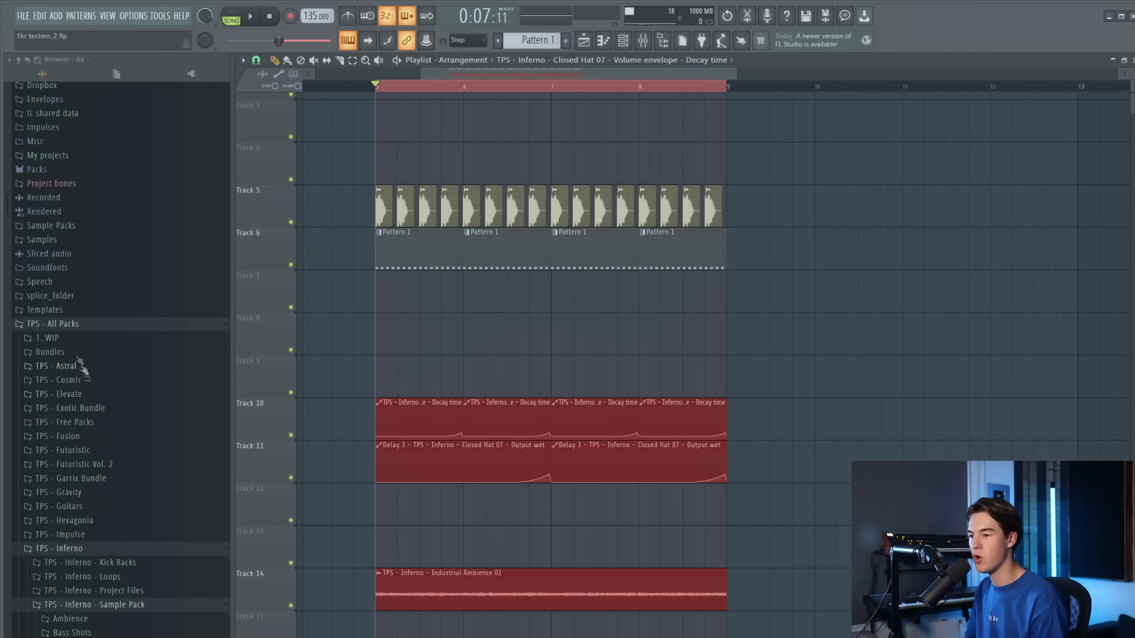
scroll(88, 402, "down", 5)
left_click(115, 459)
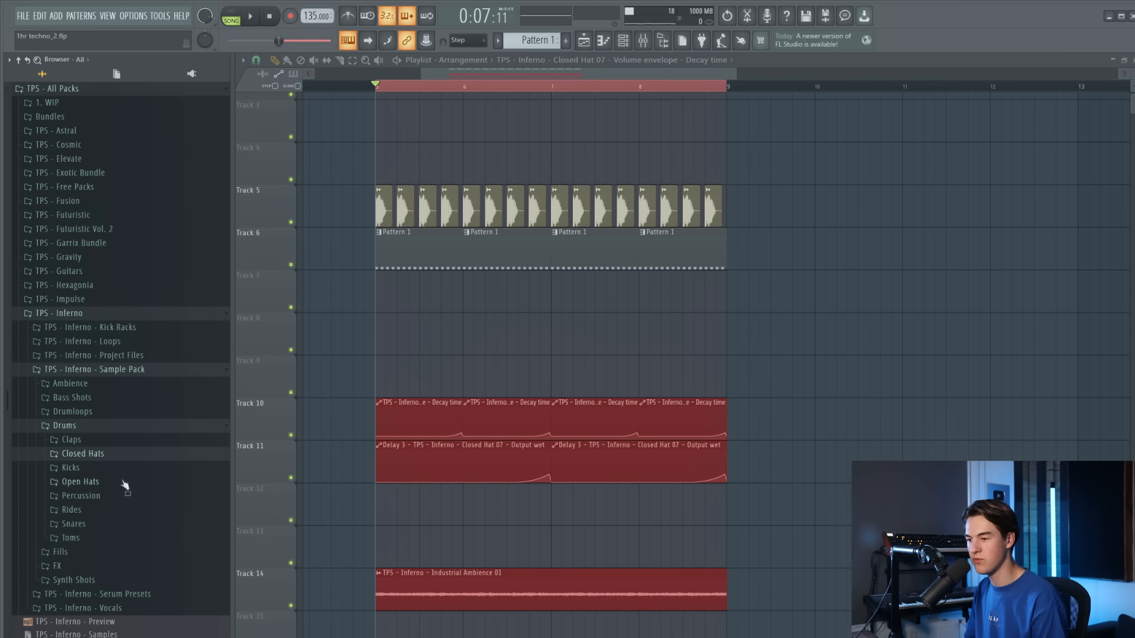
left_click(124, 484)
left_click(128, 498)
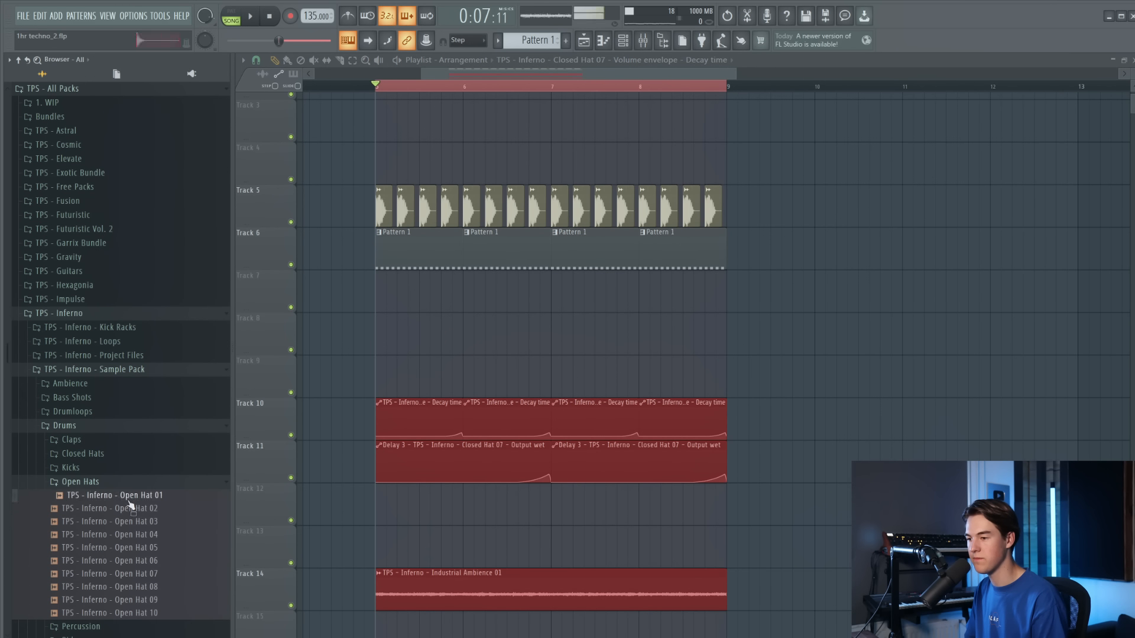
left_click(167, 587)
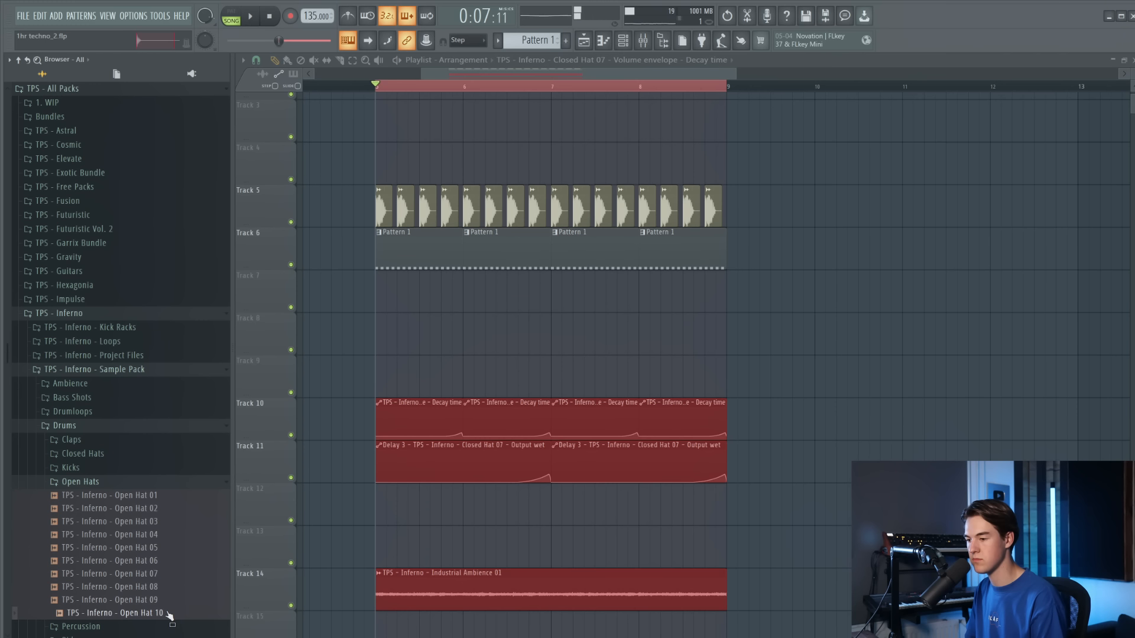
Place TPS - Inferno - Open Hat 09 on Track 7's first offbeat in bar 5, add a fade-out and set its volume to 57%
left_click_drag(172, 605, 484, 302)
scroll(402, 293, "up", 3)
double_click(458, 299)
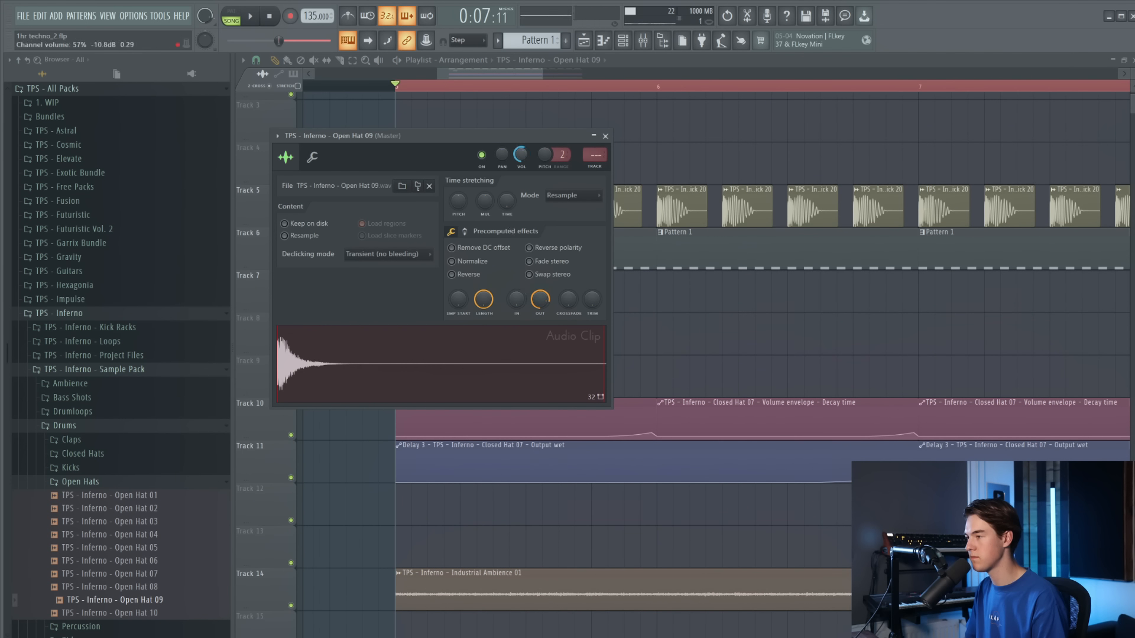
key("Escape")
key("space")
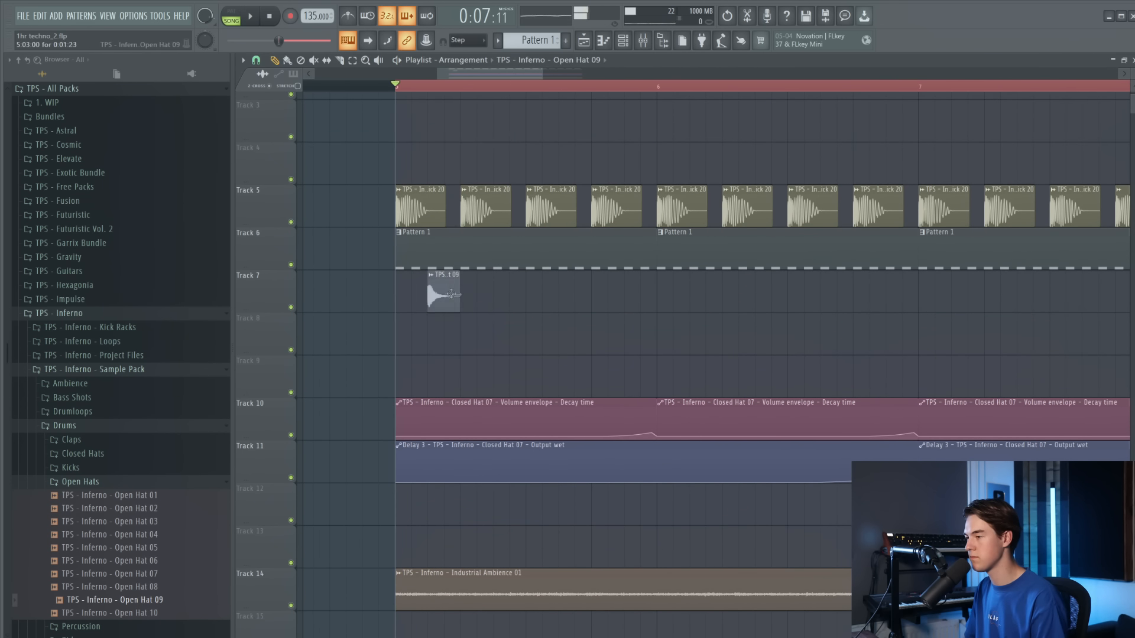
Repeat the Open Hat 09 clip on every offbeat of bar 5 and duplicate the set across bars 6 to 8 on Track 7
left_click(499, 296)
key("space")
left_click_drag(537, 302, 563, 297)
key("space")
scroll(566, 304, "down", 3)
key("shift+Right")
left_click_drag(646, 314, 492, 296)
key("ctrl+b")
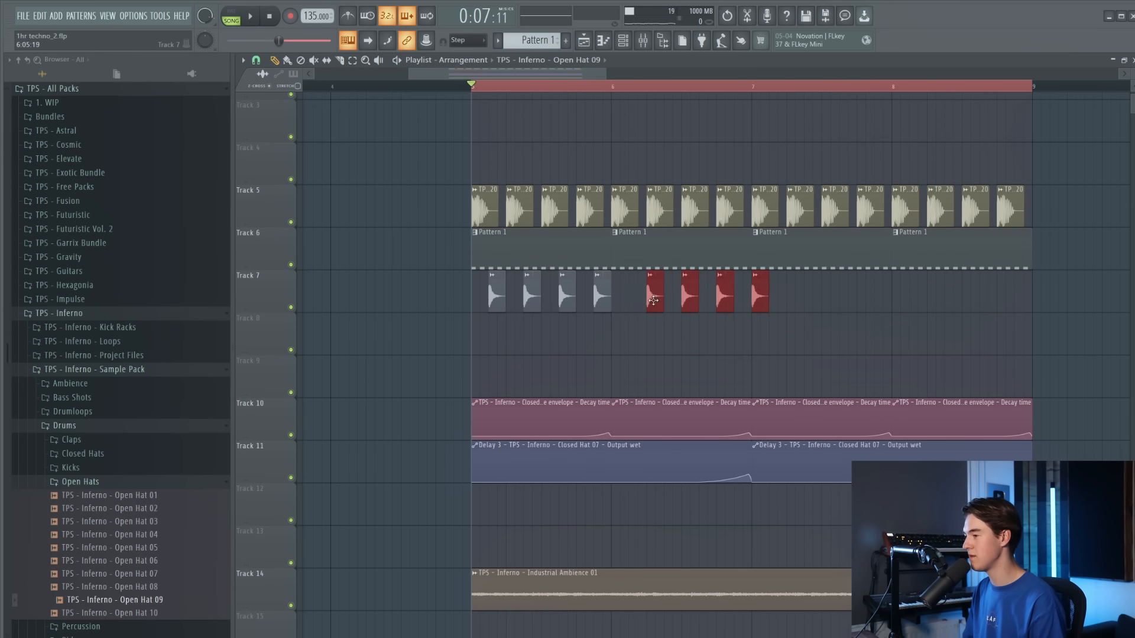
key("ctrl+b")
key("ctrl+b")
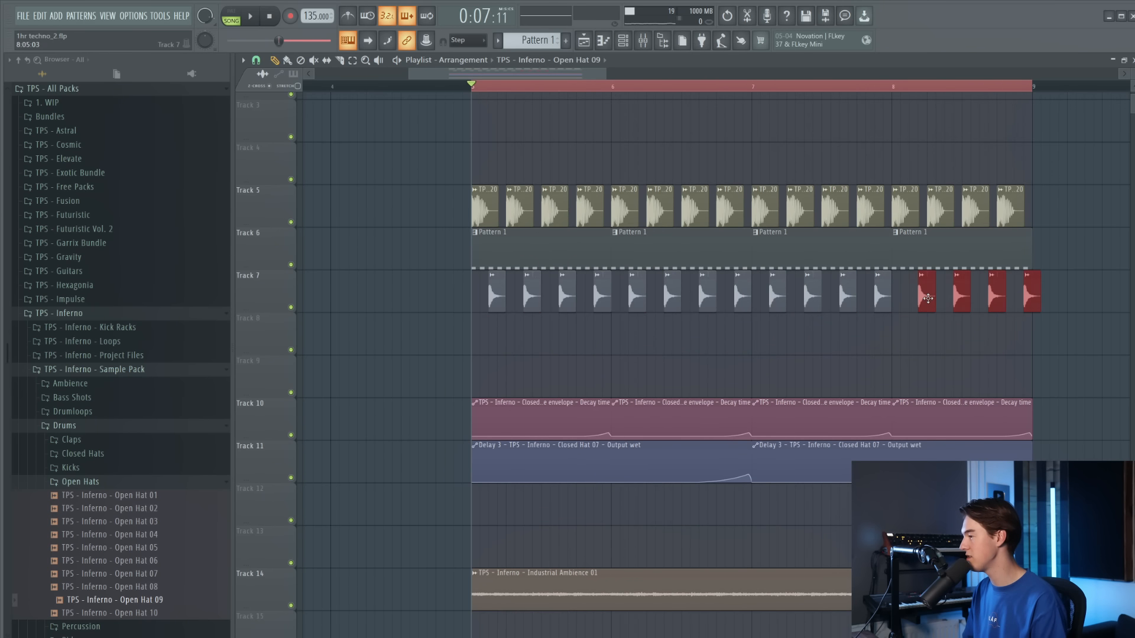
left_click(928, 336)
Adjust Open Hat 09's pitch and shorten its sample length while auditioning the loop
key("space")
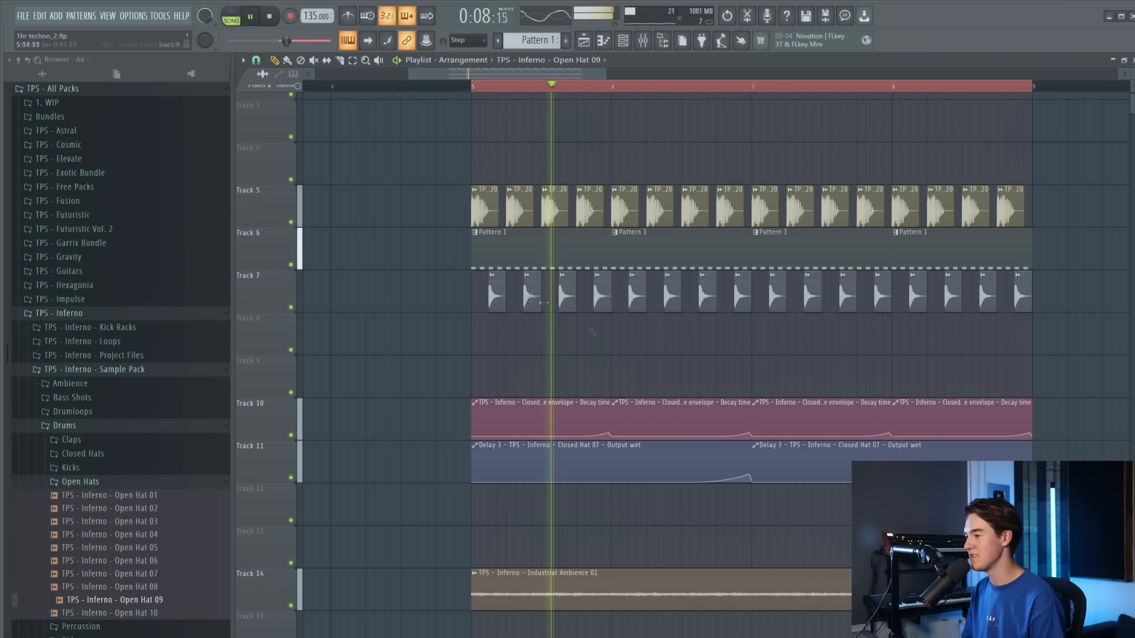
double_click(491, 290)
left_click_drag(524, 151, 555, 161)
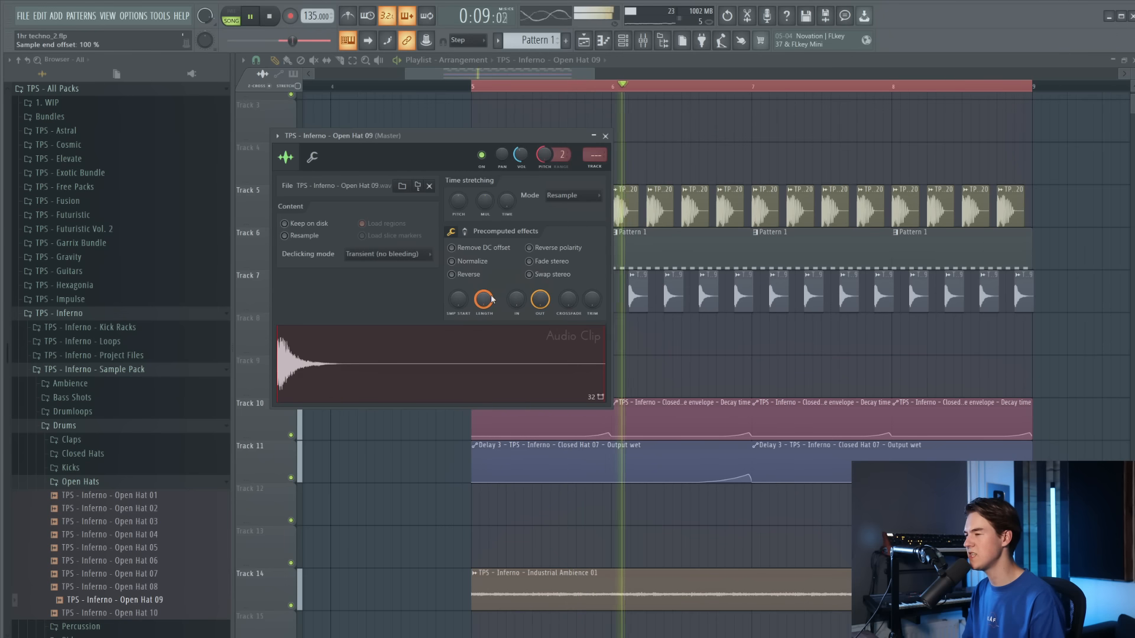
left_click_drag(484, 302, 498, 311)
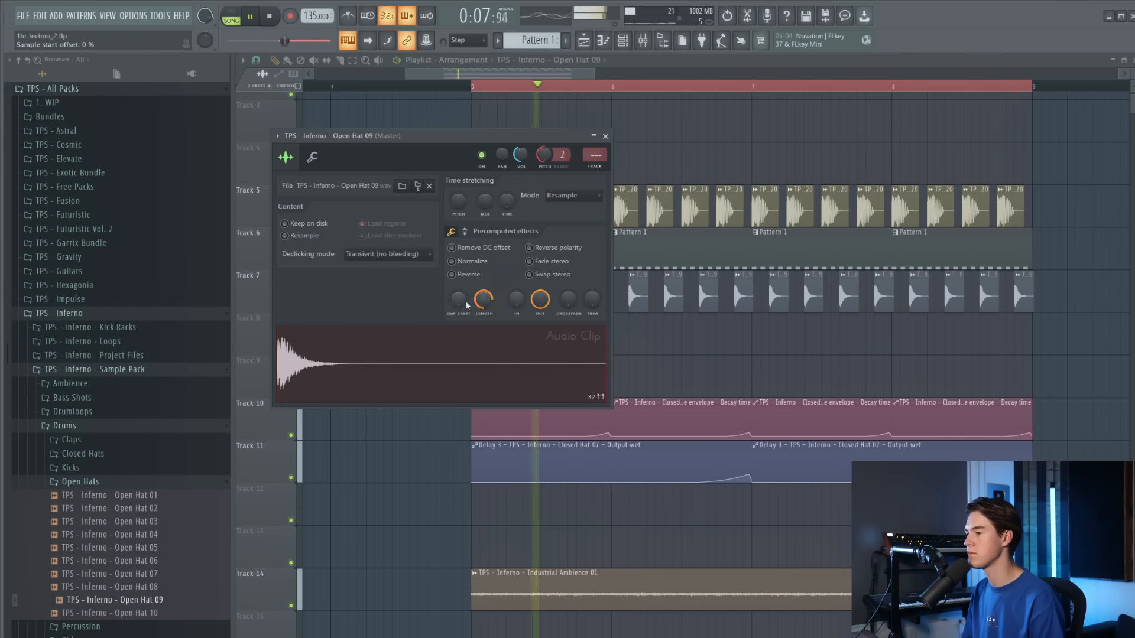
left_click_drag(488, 299, 489, 303)
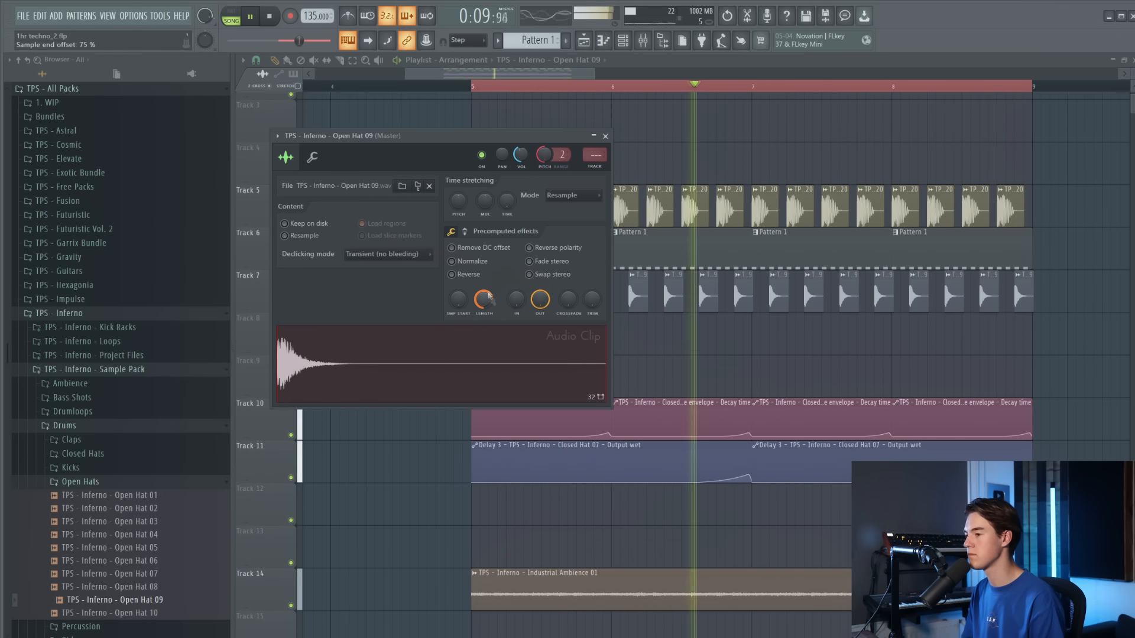
mouse_move(484, 299)
left_mouse_down()
mouse_move(484, 311)
mouse_move(484, 289)
left_mouse_up()
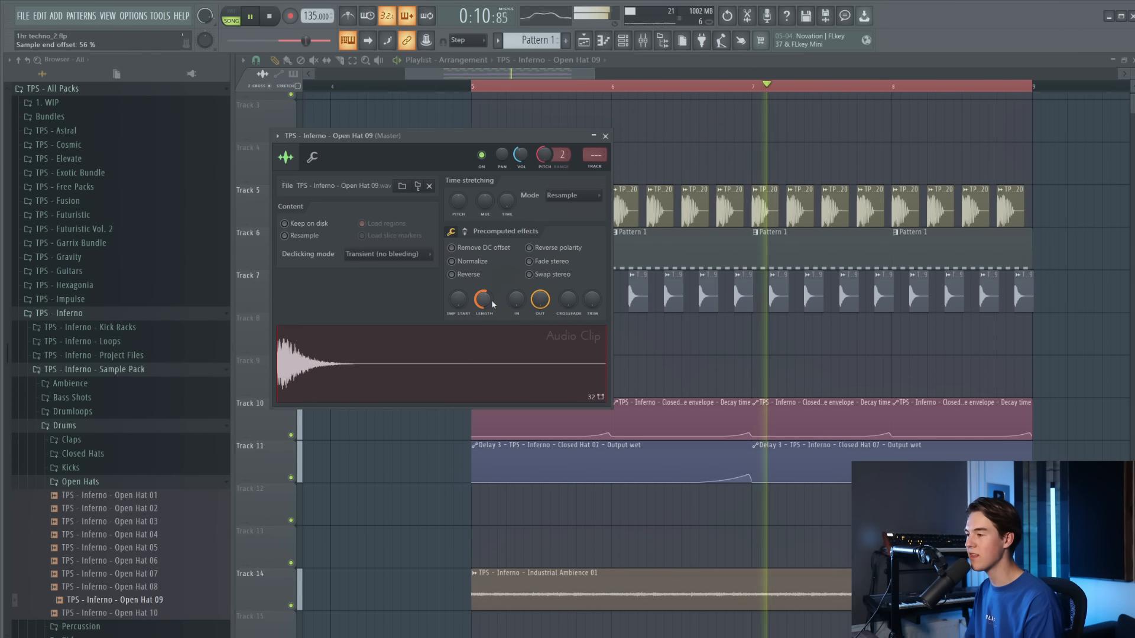
Set Open Hat 09's fade-out to 100% and fine-tune its channel volume
mouse_move(544, 304)
left_mouse_down()
mouse_move(543, 343)
mouse_move(546, 273)
mouse_move(543, 296)
left_mouse_up()
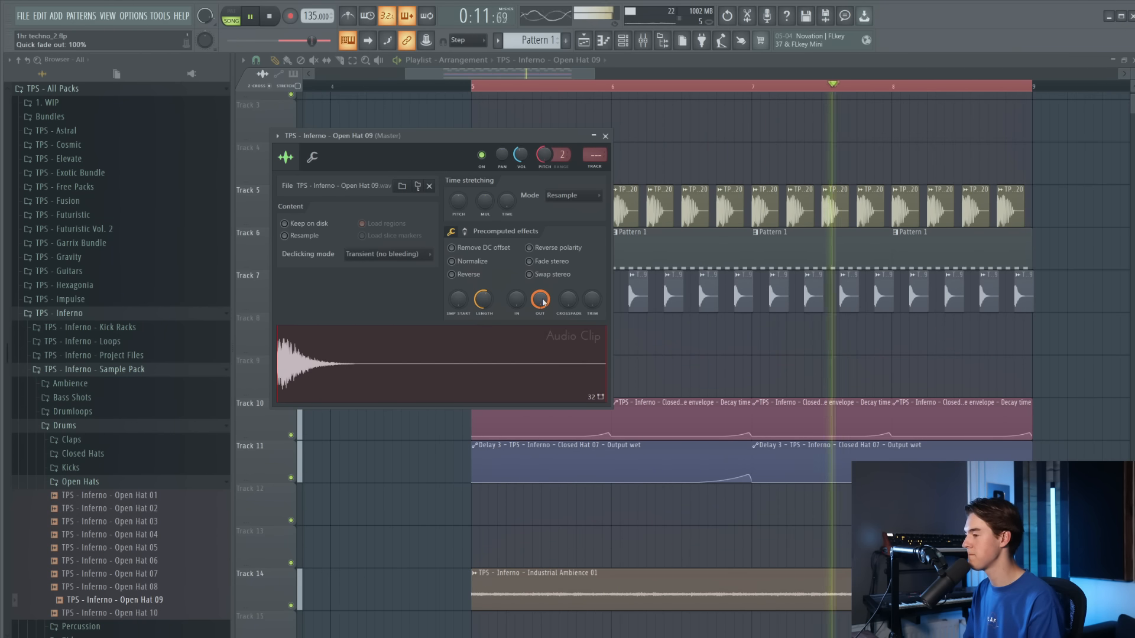
left_click_drag(521, 155, 521, 158)
left_click(606, 136)
key("space")
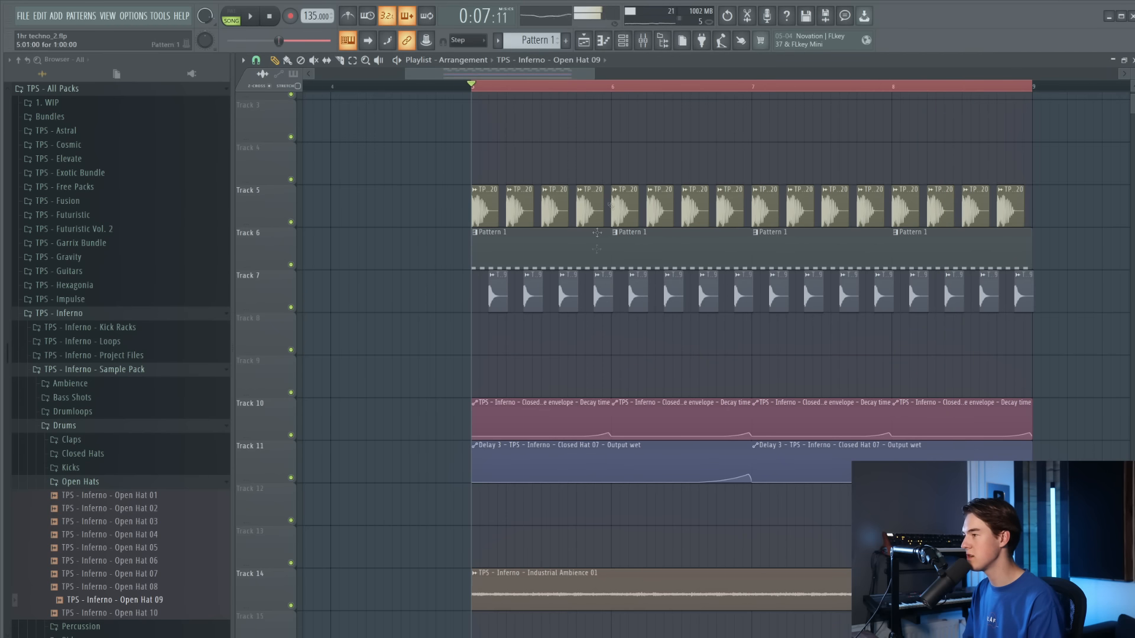
Route Open Hat 09 to mixer insert 20 and add Fruity parametric EQ 2, cutting the lows, dipping the mids and slightly boosting the treble
left_click(623, 41)
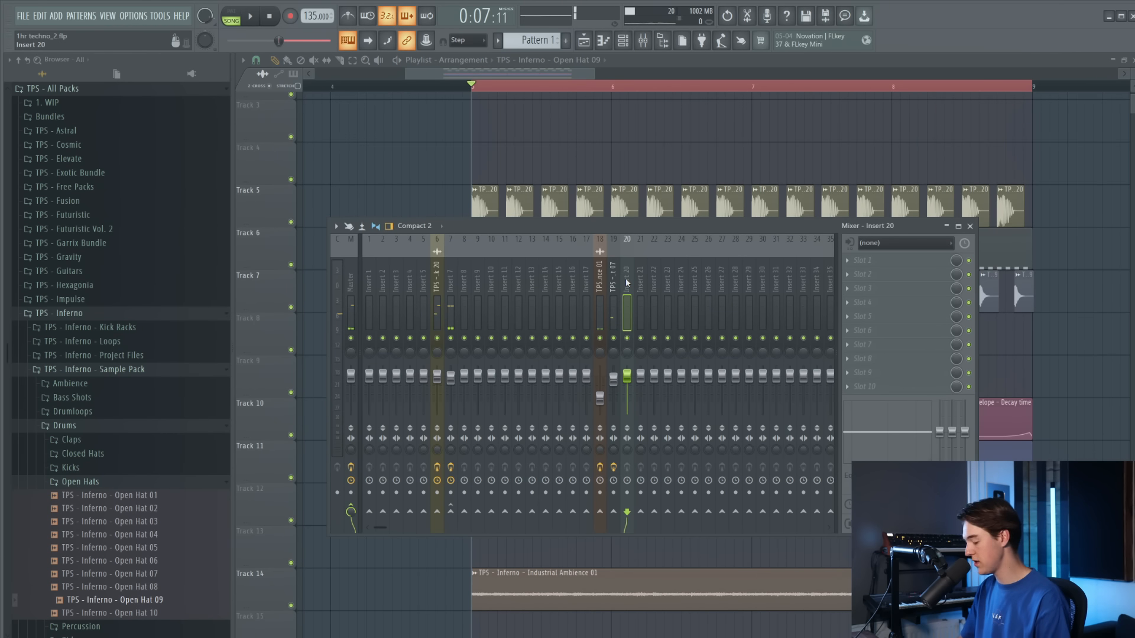
left_click(909, 274)
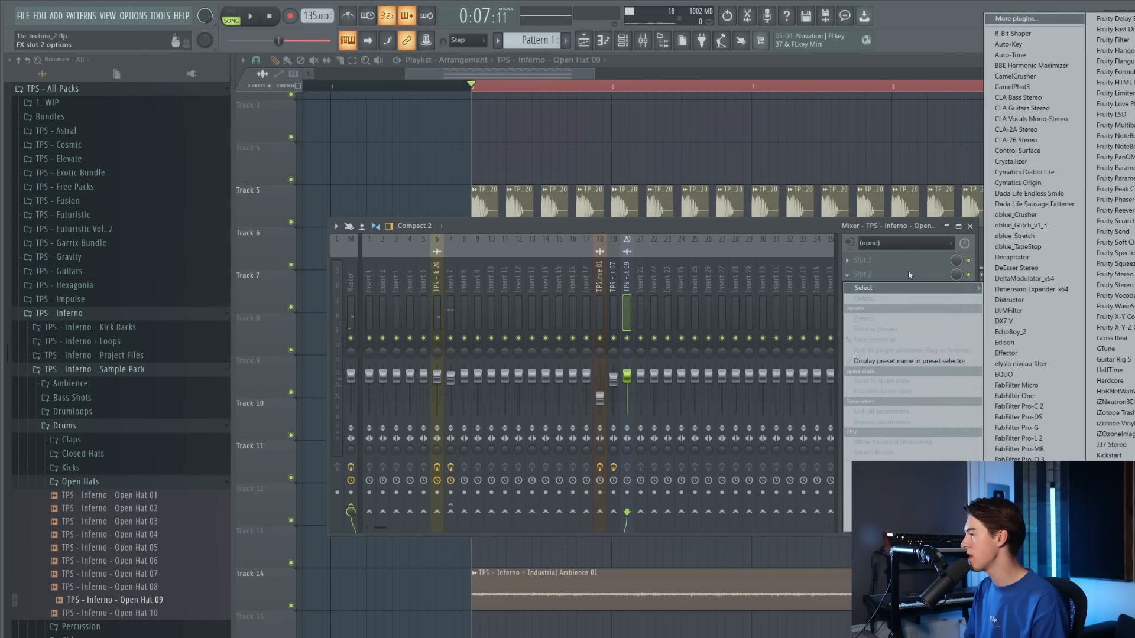
left_click(1115, 178)
key("space")
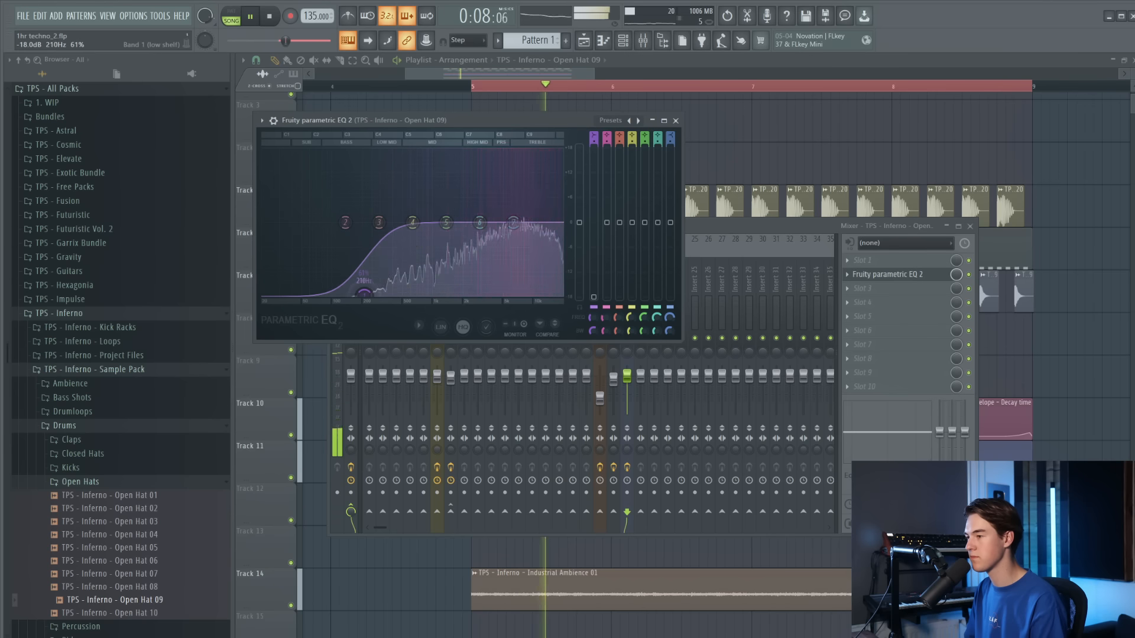
left_click_drag(345, 222, 332, 260)
left_click_drag(480, 222, 543, 212)
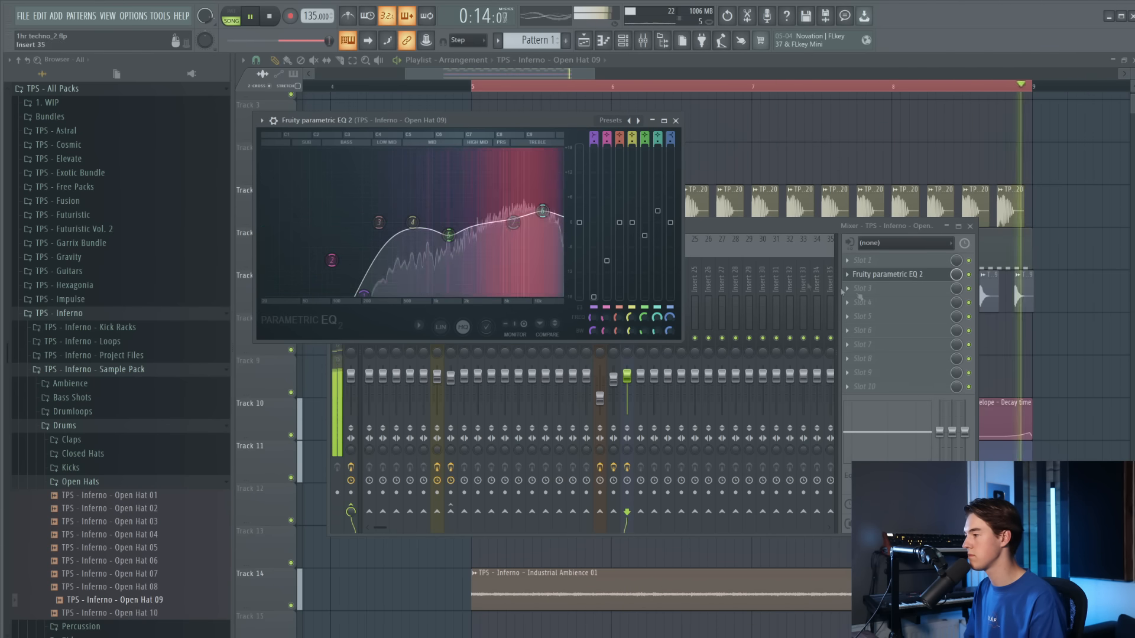
Add Fruity Reeverb 2 to the open hat's fourth effect slot and adjust its wet level, comparing it on and off in solo
key("space")
left_click(890, 303)
left_click(1111, 210)
key("space")
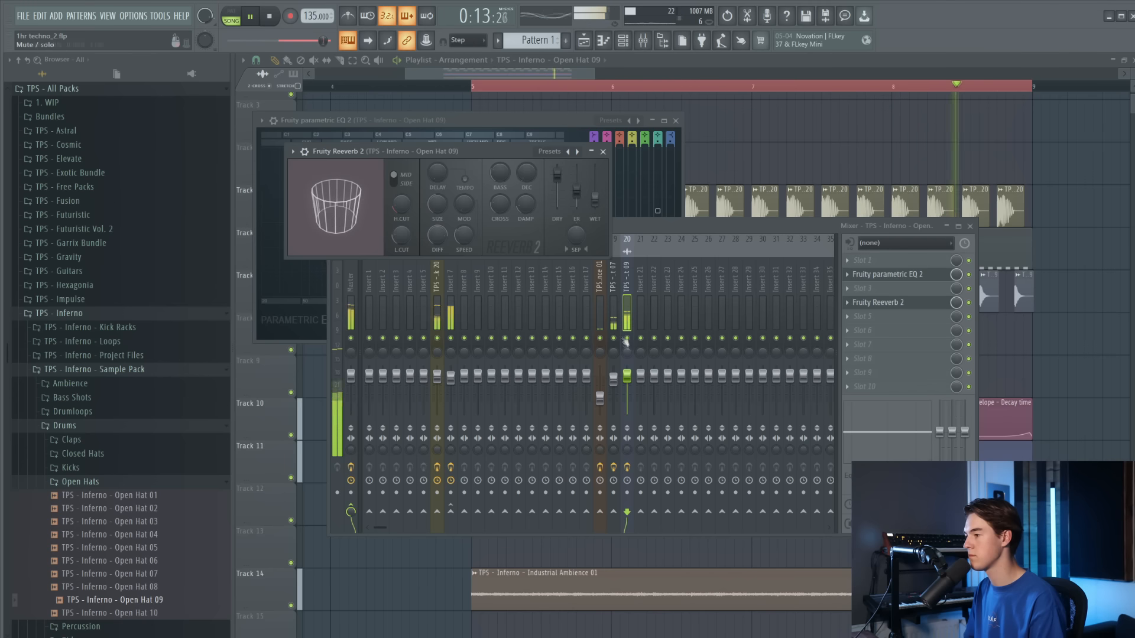
right_click(628, 339)
left_click_drag(595, 201, 594, 197)
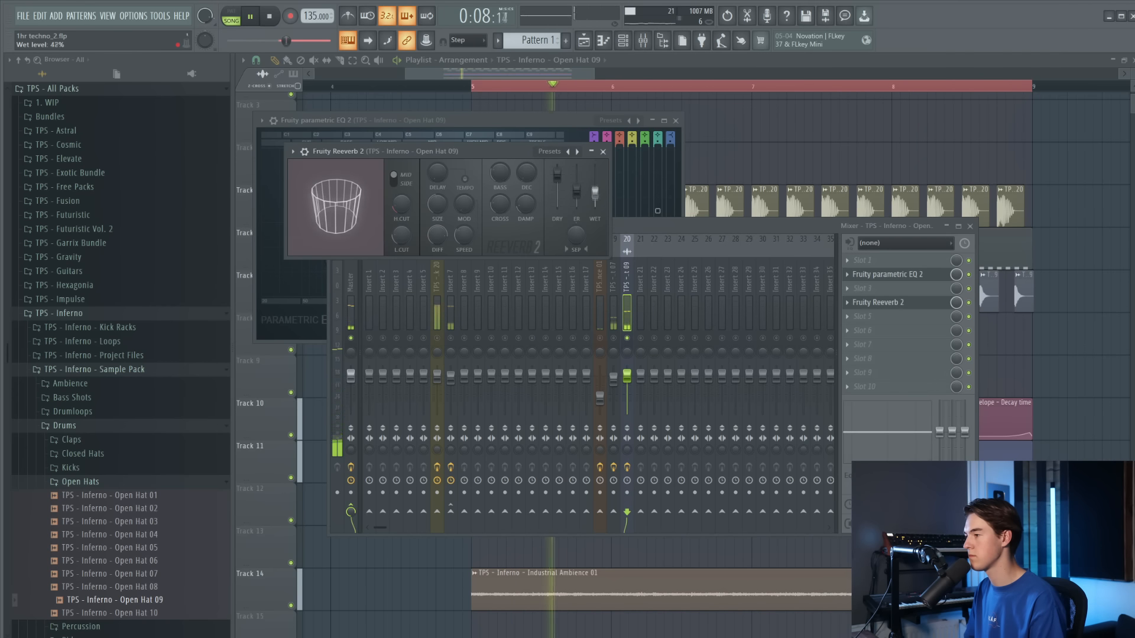
left_click(969, 303)
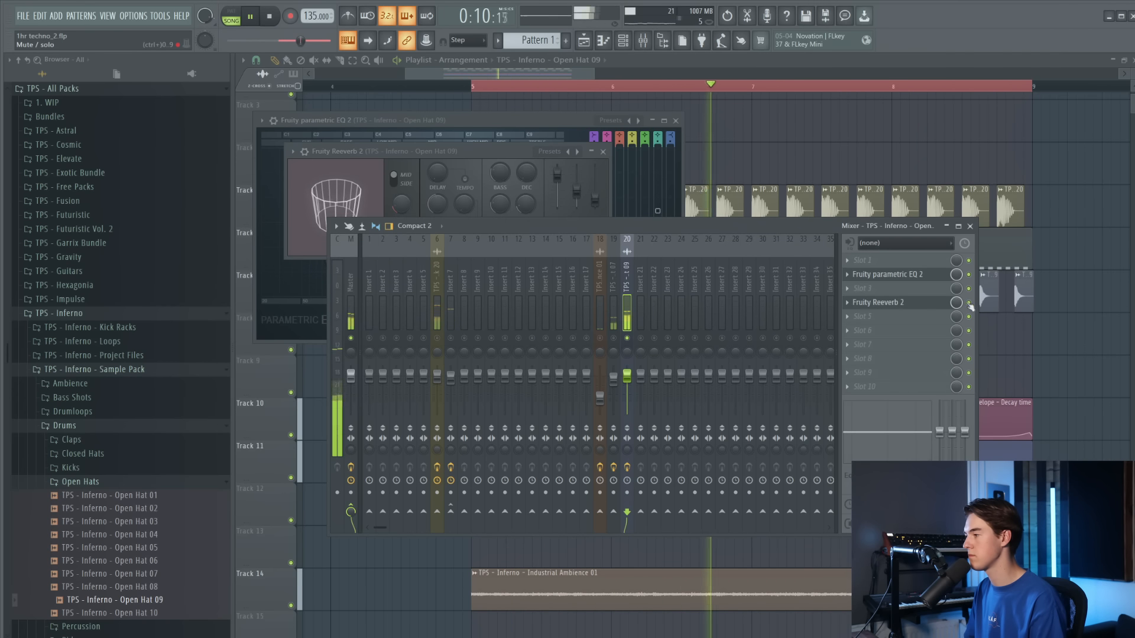
right_click(627, 338)
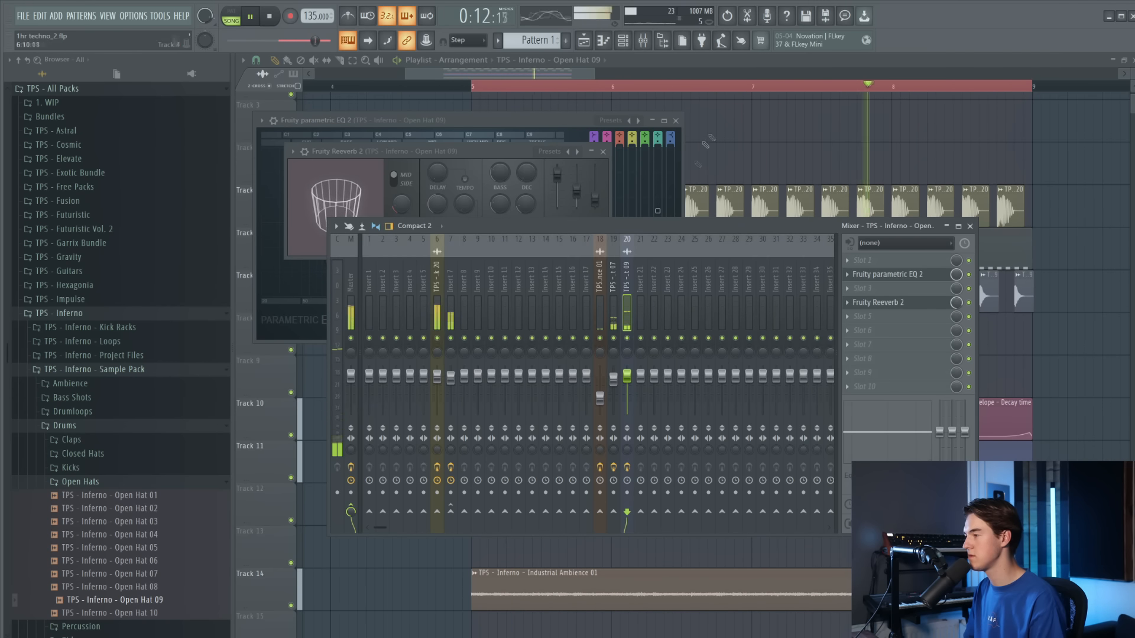
Fine-tune the closed hat's mixer insert volume to 91% (-2.0 dB) while auditioning the full loop
left_click(638, 60)
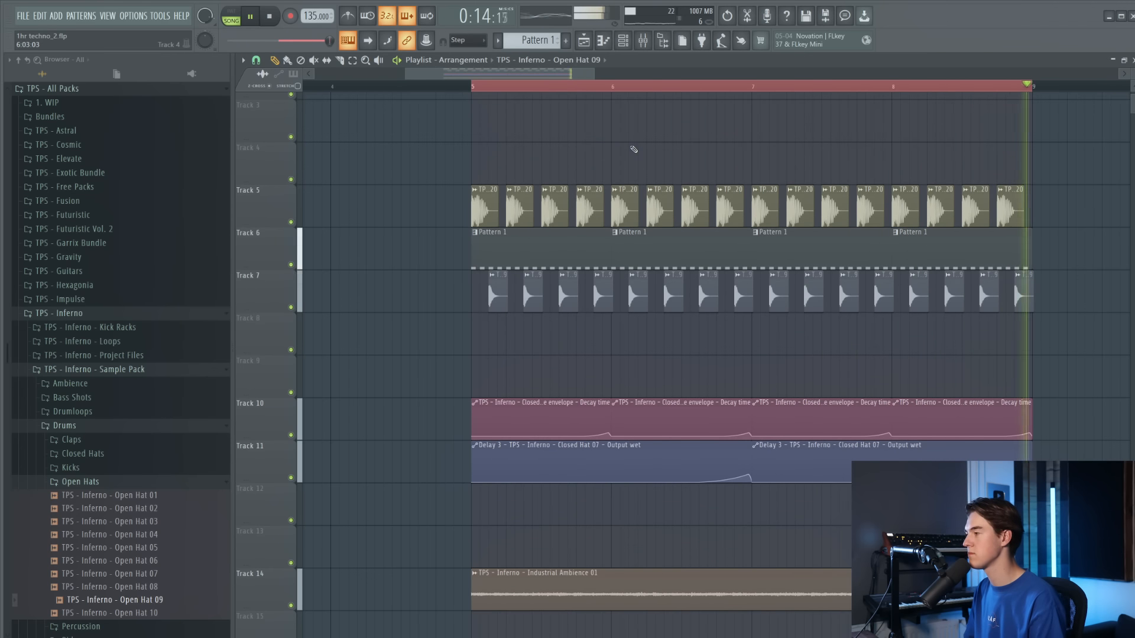
left_click(643, 43)
left_click(614, 379)
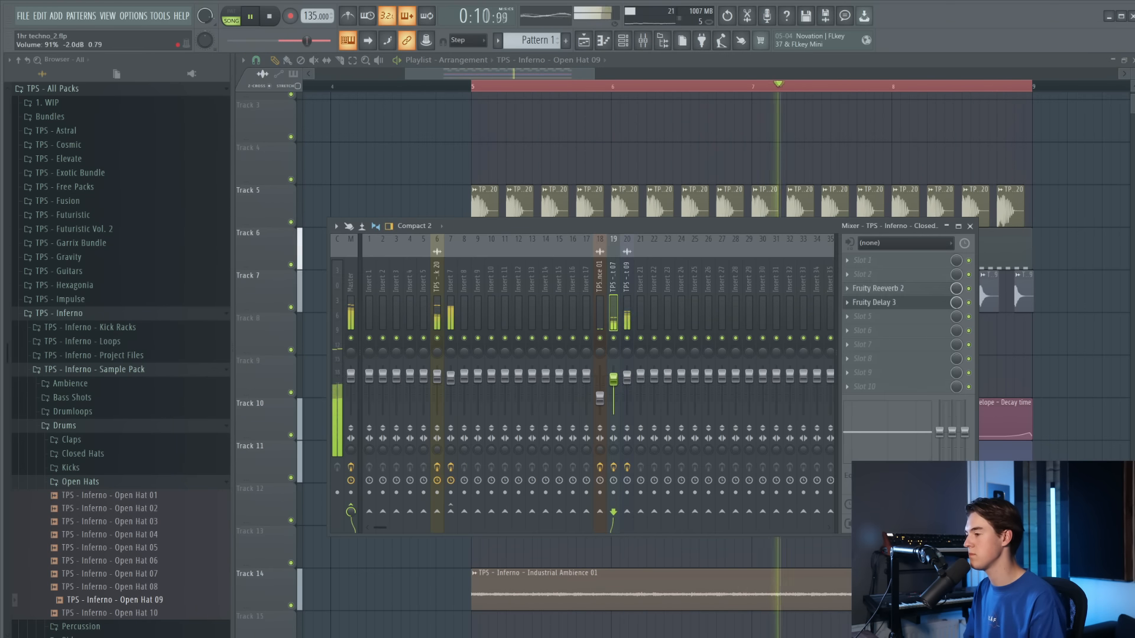
left_click(641, 60)
scroll(641, 161, "down", 4)
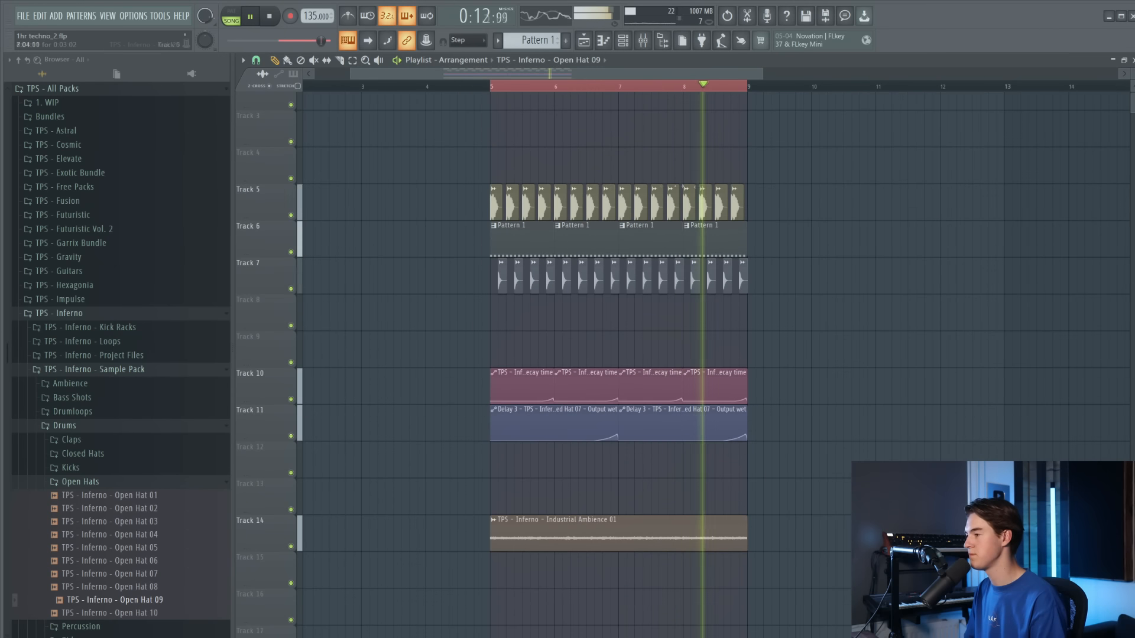
key("space")
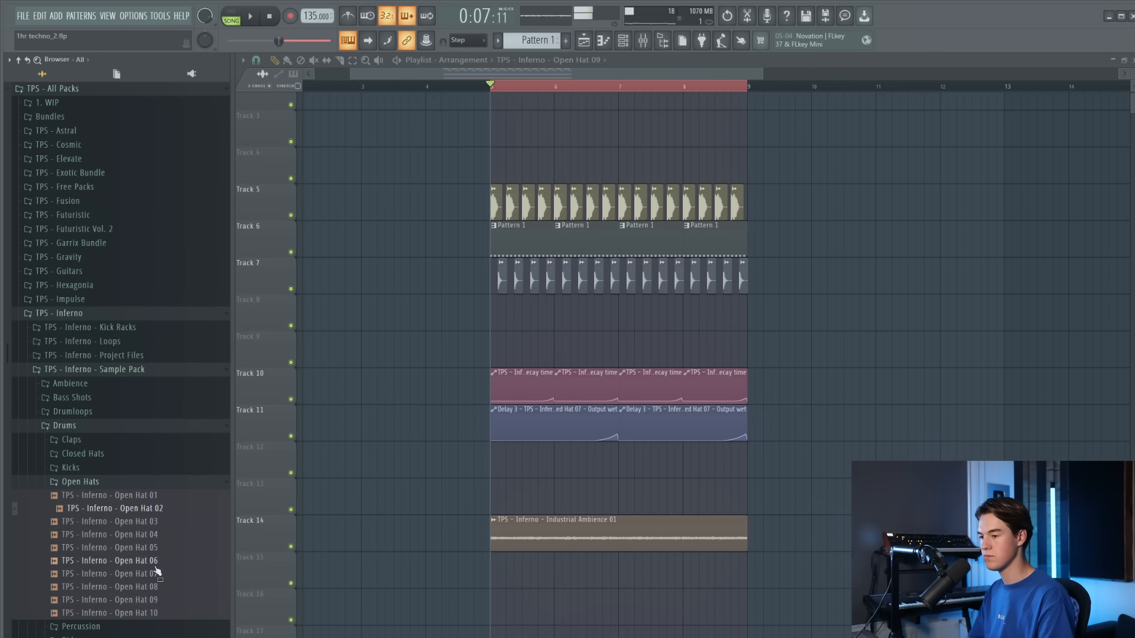
Isolate Tracks 6 and 7 and place TPS - Inferno - Open Hat 02 on Track 8 late in bar 6
key("space")
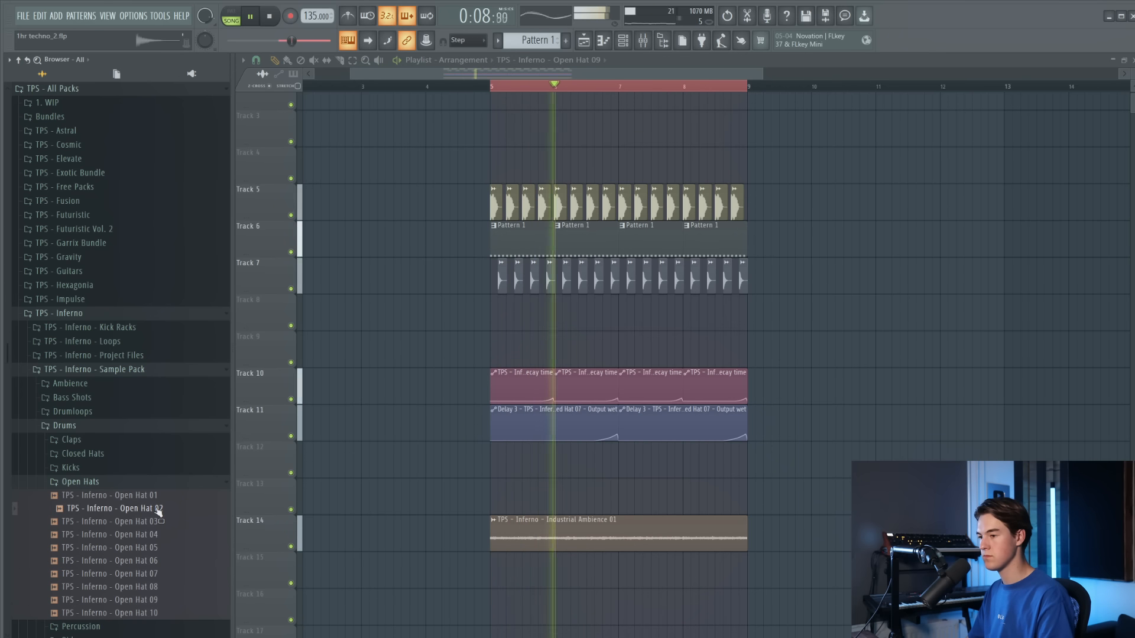
key("space")
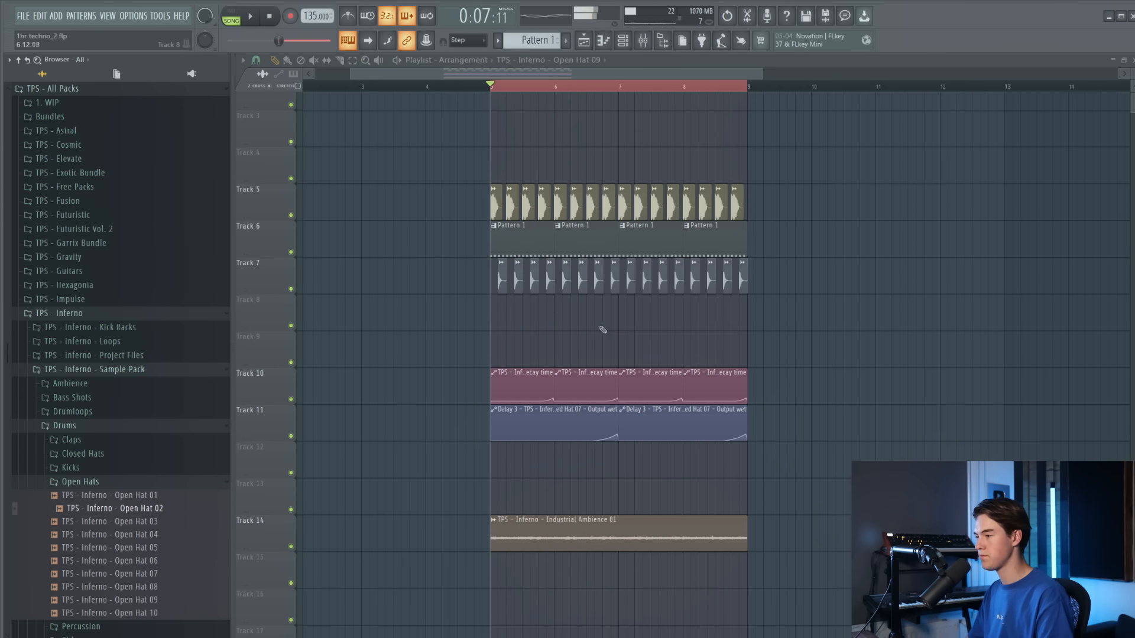
scroll(603, 330, "up", 2)
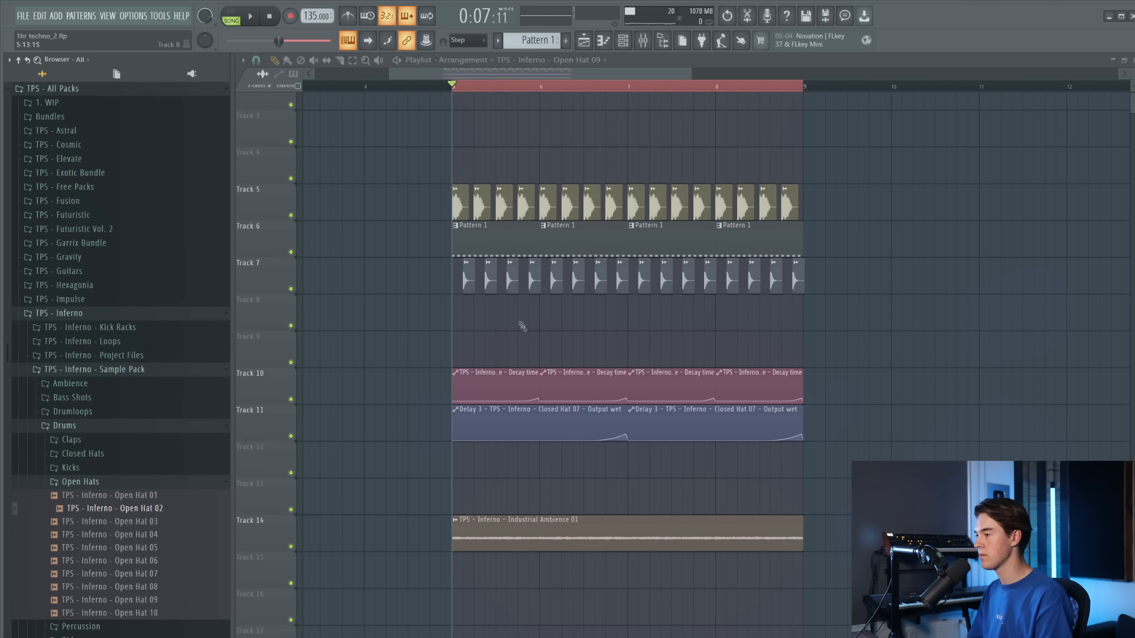
scroll(523, 326, "up", 2)
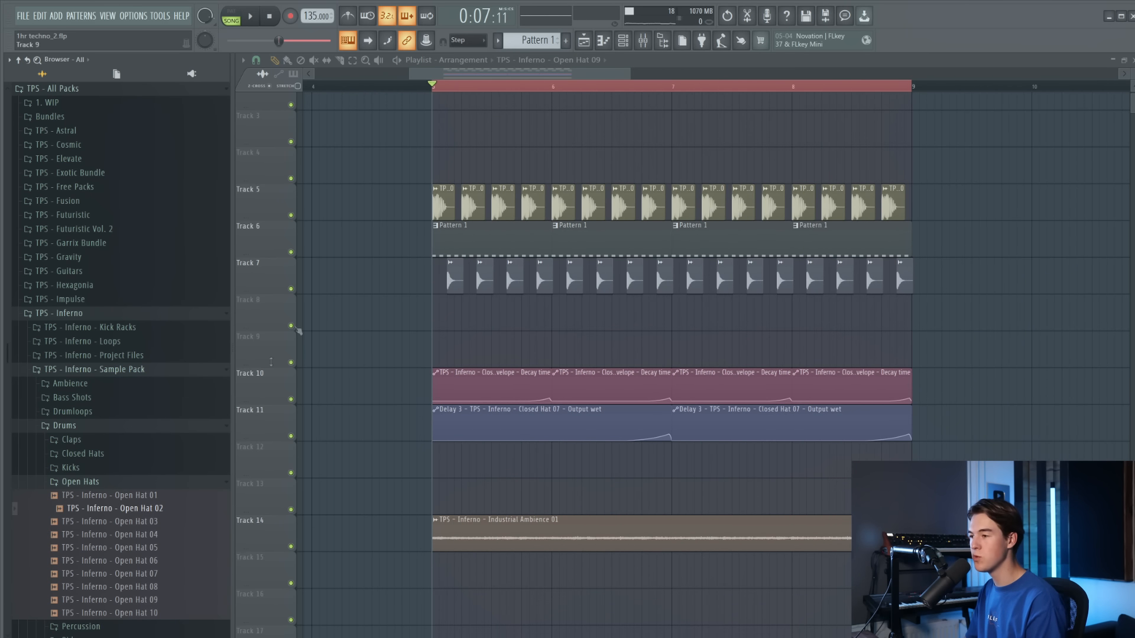
left_click(291, 290, "ctrl")
left_click(292, 253)
left_click_drag(170, 518, 702, 343)
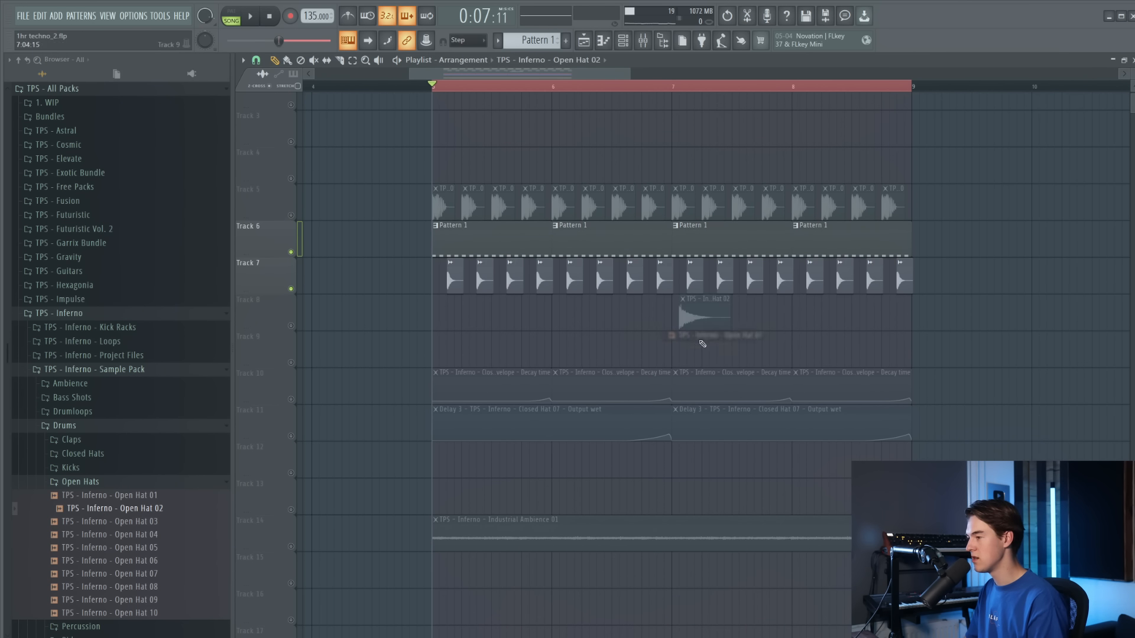
Lower TPS - Inferno - Open Hat 02's channel volume, add a fade-out and fine-tune its pitch while auditioning the isolated tracks
key("space")
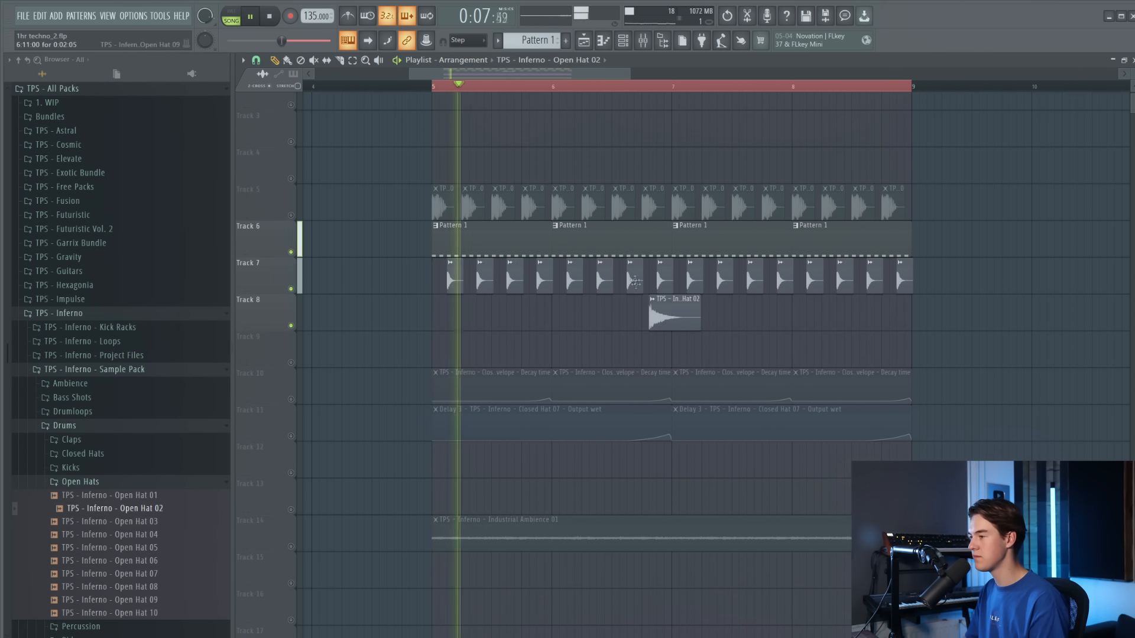
scroll(655, 267, "up", 2)
double_click(679, 314)
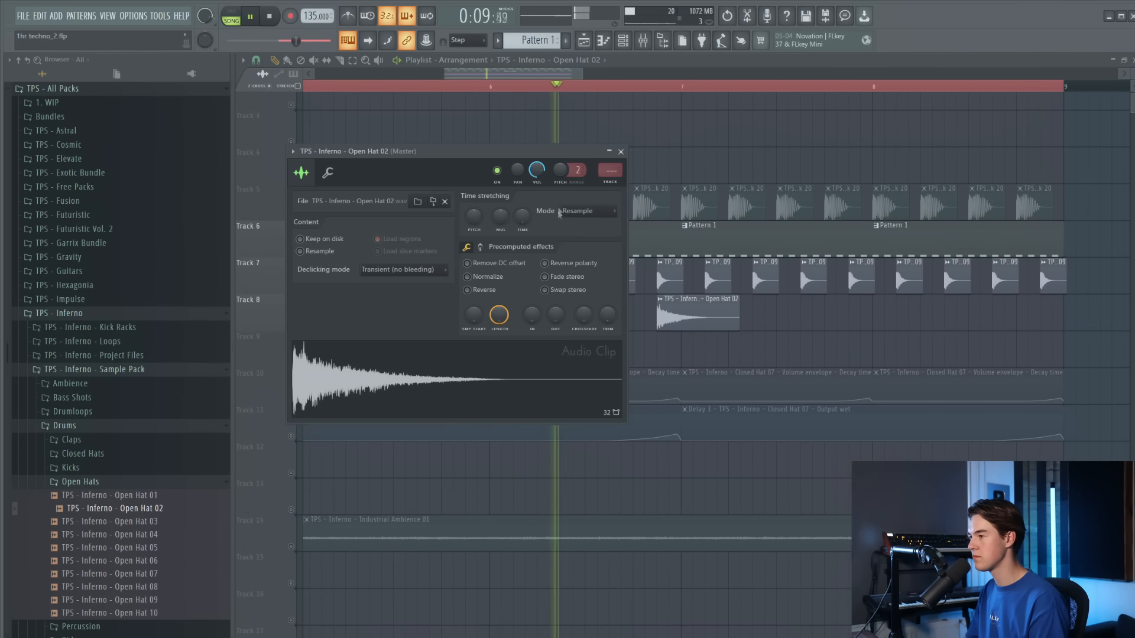
key("space")
key("space")
left_click_drag(541, 373, 521, 372)
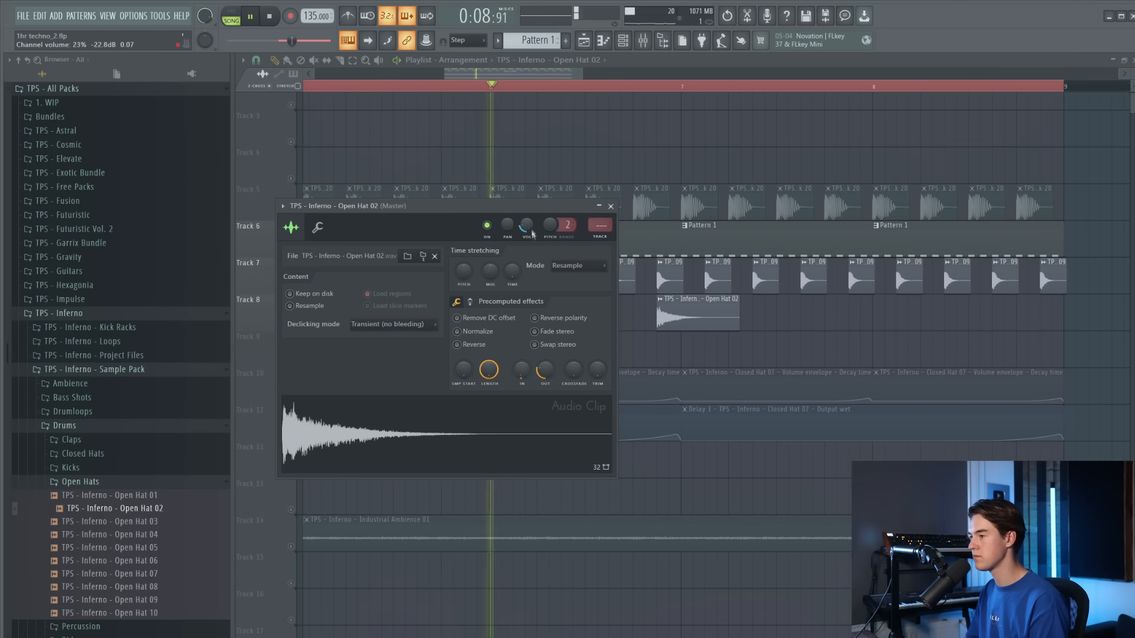
left_click_drag(550, 226, 549, 230)
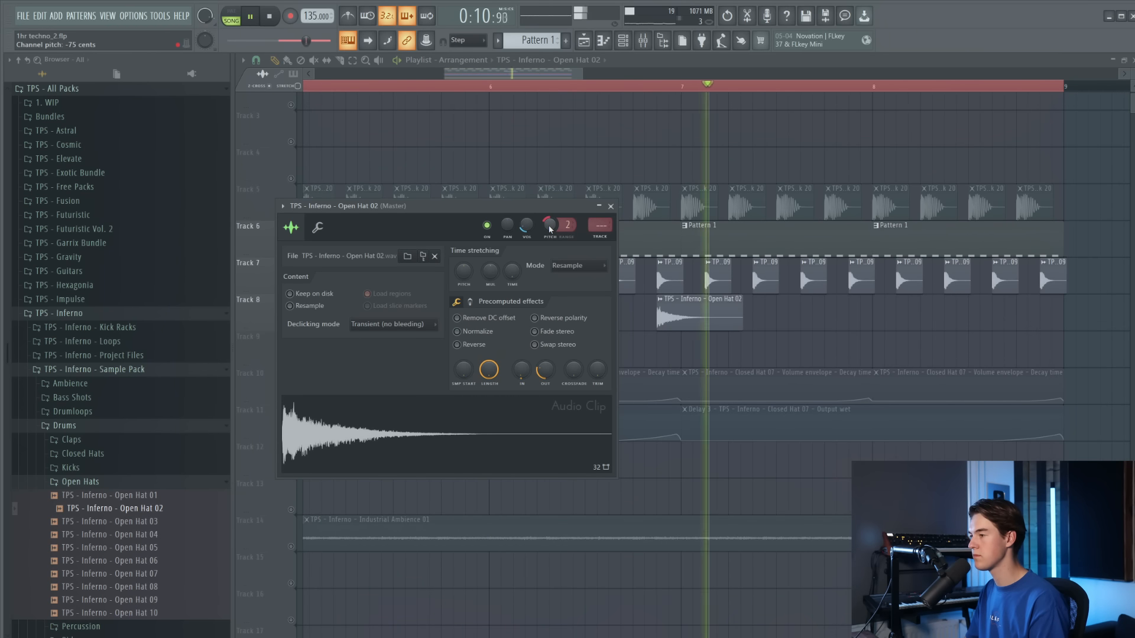
left_click(611, 206)
Place a second Open Hat 02 clip at the end of bar 8 on Track 8 and trim both clips to the bar lines
left_click(1043, 323)
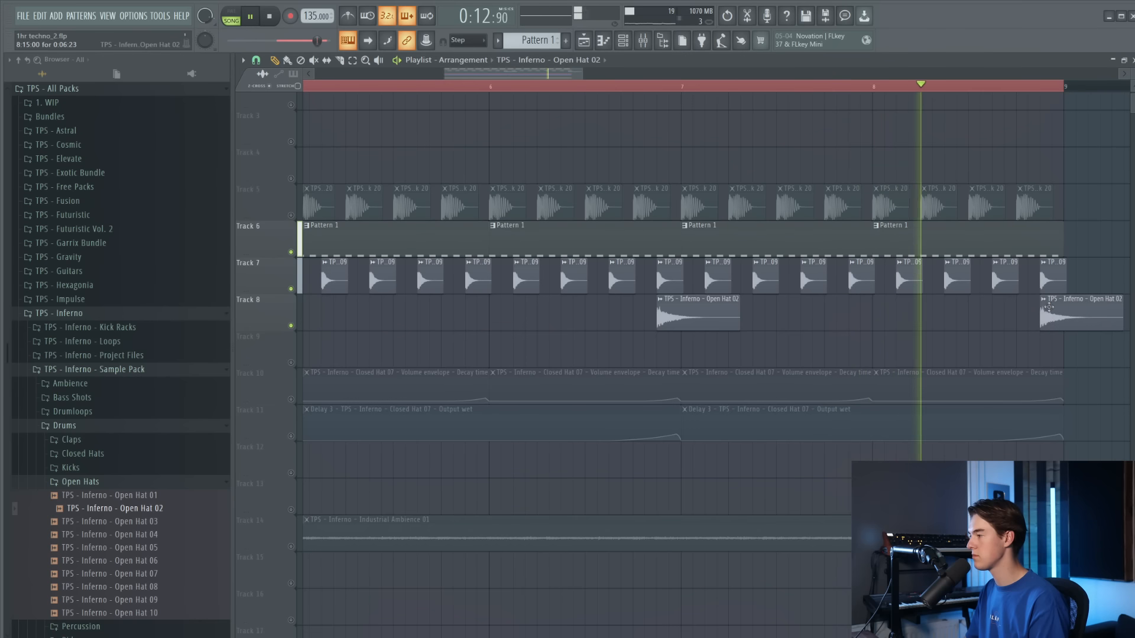
left_click_drag(1087, 322, 681, 326)
Set the Open Hat 02 channel's declicking mode to Generic (bleeding)
double_click(666, 320)
left_click(393, 324)
left_click(383, 370)
right_click(825, 307)
scroll(708, 320, "up", 3)
scroll(654, 318, "down", 4)
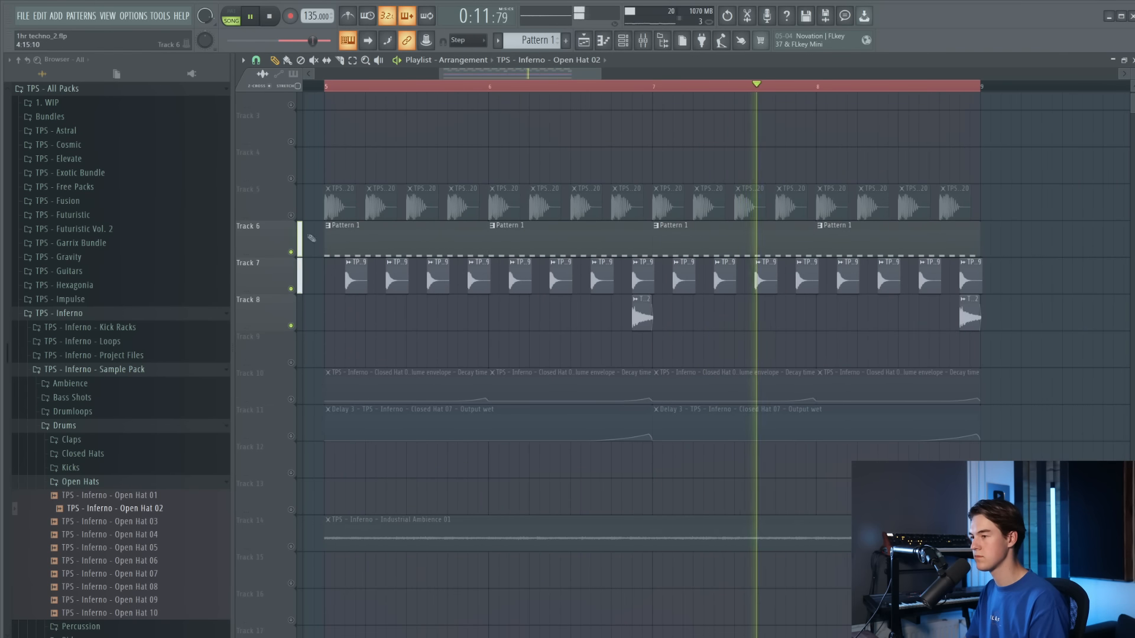
Unmute Track 5 and reduce the Open Hat 02 channel volume to about 11% (-30.8 dB) while the loop plays
left_click(292, 216)
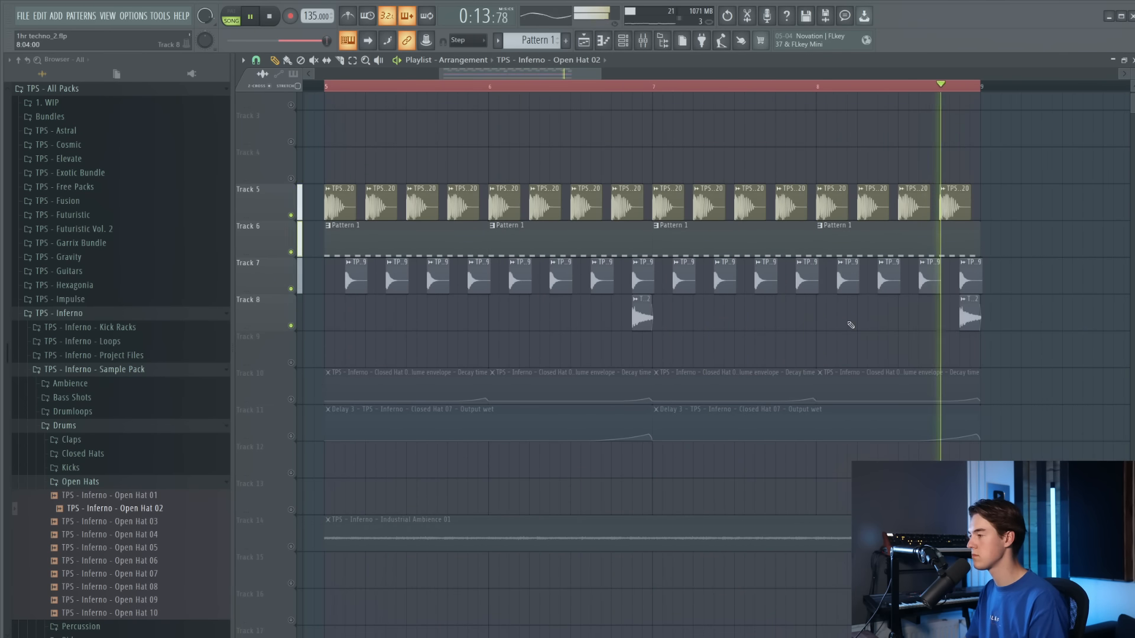
double_click(643, 318)
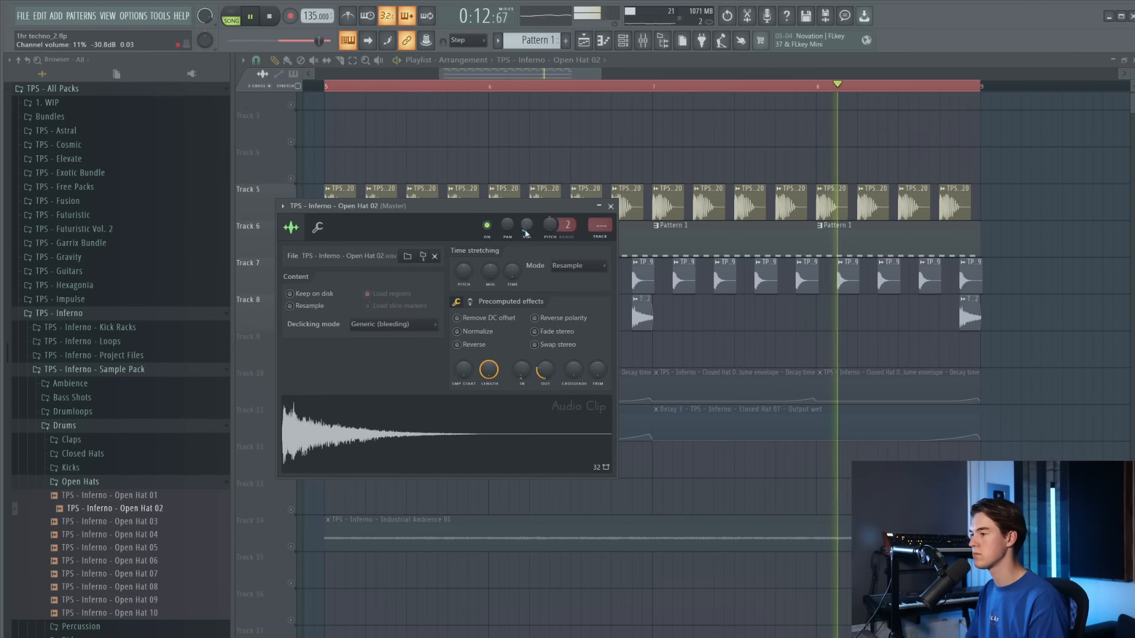
key("Escape")
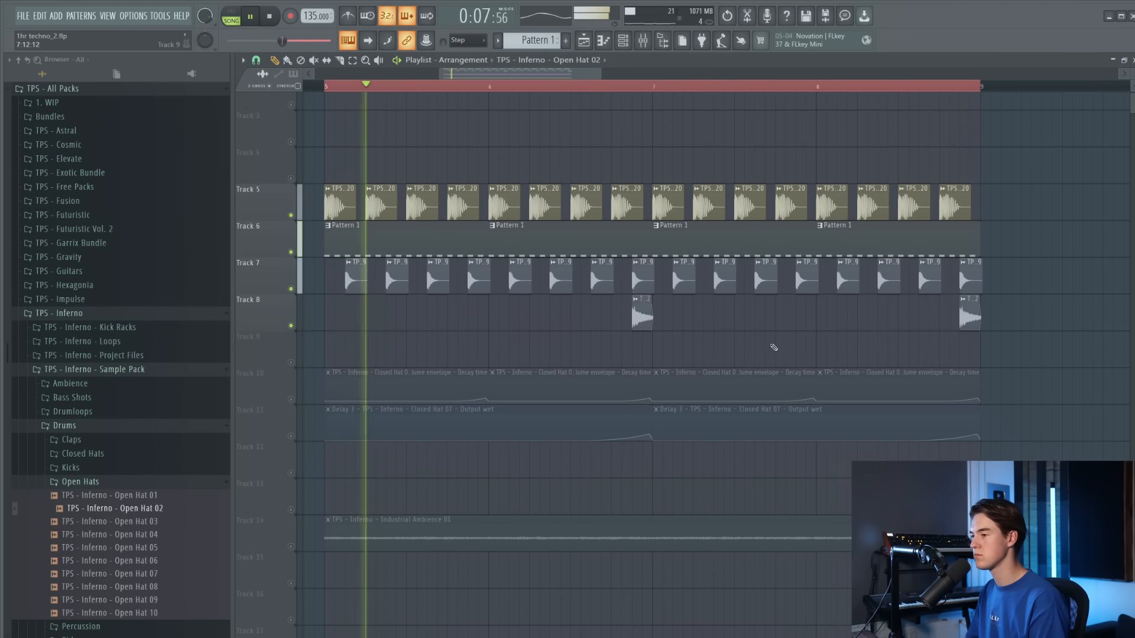
key("space")
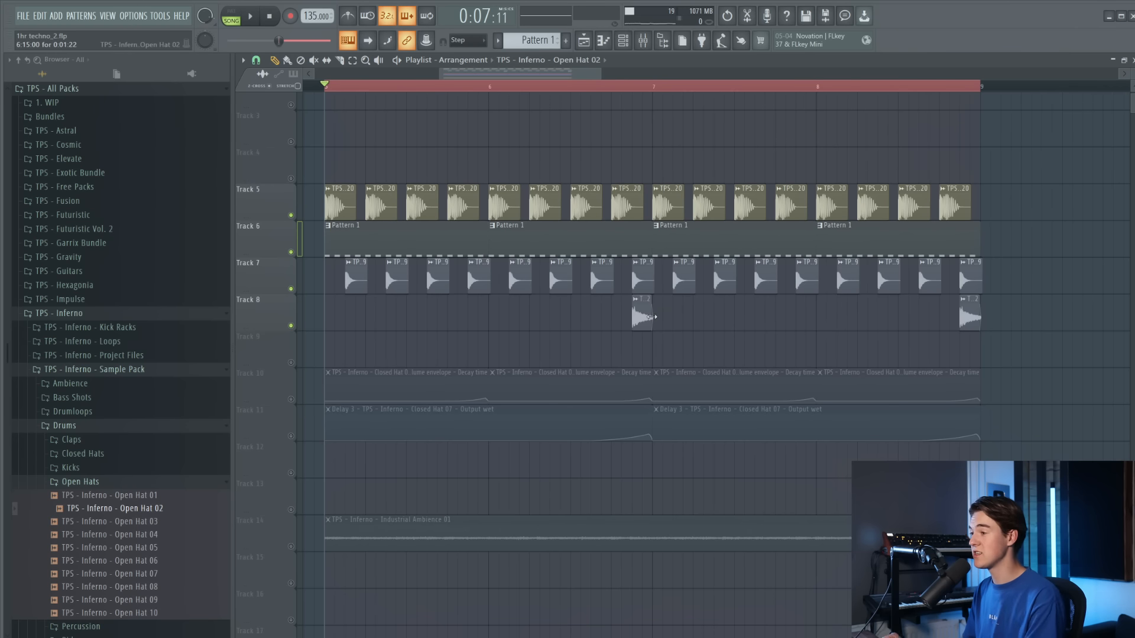
Set the playback start late in bar 6 and pan Open Hat 02 about 54% right while auditioning it
left_click(590, 86)
double_click(639, 316)
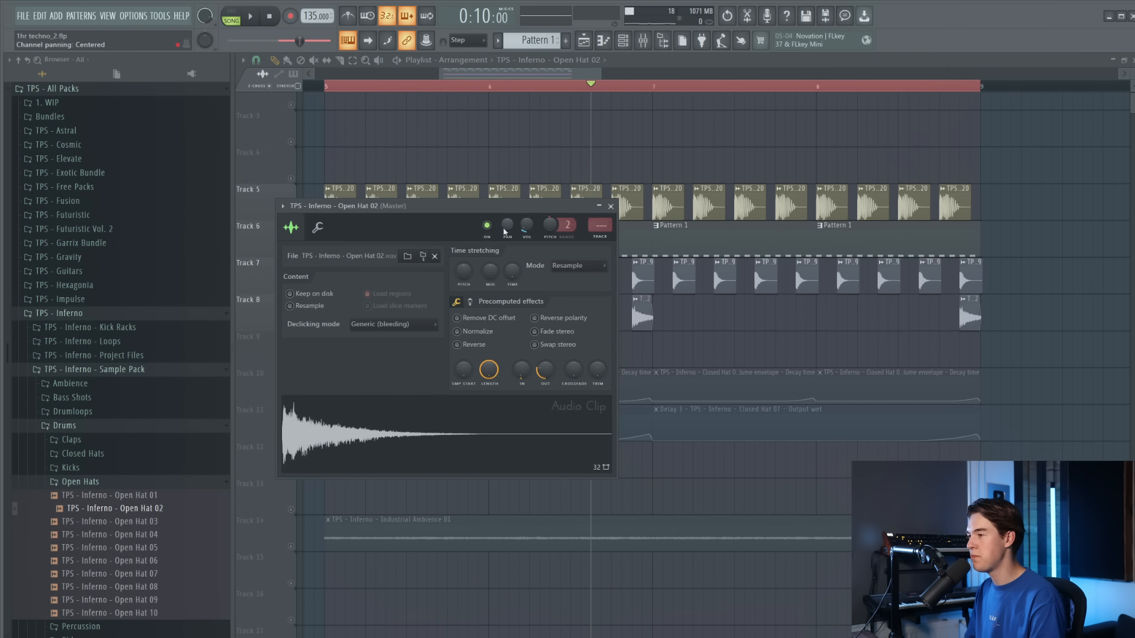
key("space")
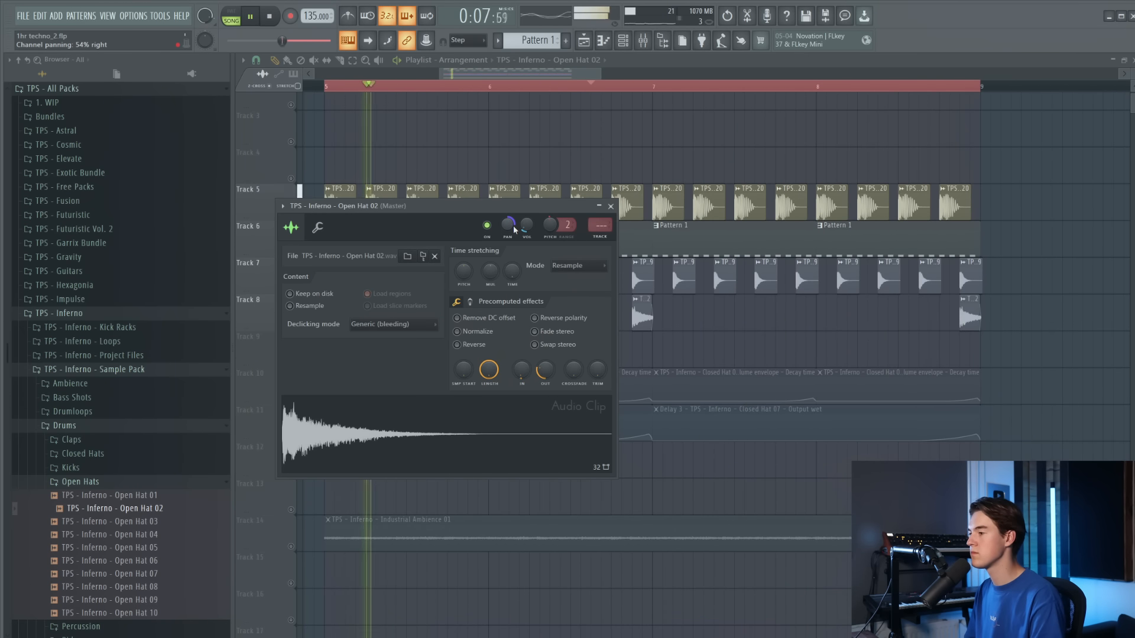
key("Escape")
key("space")
Make the second Open Hat 02 clip at the end of bar 8 unique, with its own channel
right_click(966, 303)
left_click(999, 384)
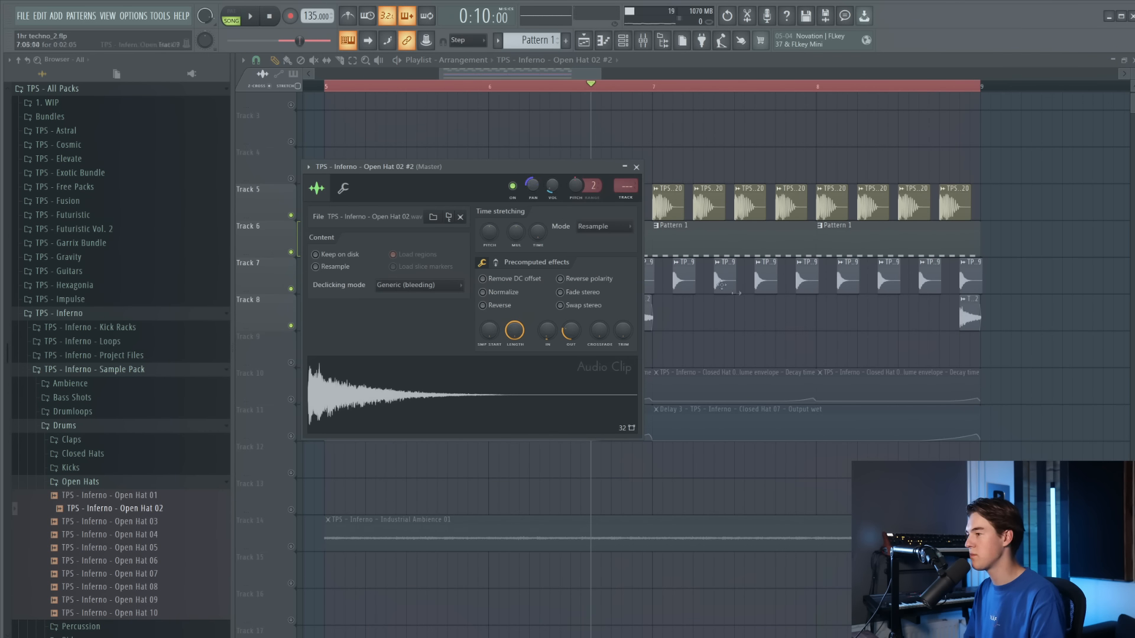
key("Escape")
Unmute Tracks 10 and 11, restore all remaining tracks including the industrial ambience, and audition the full loop
key("space")
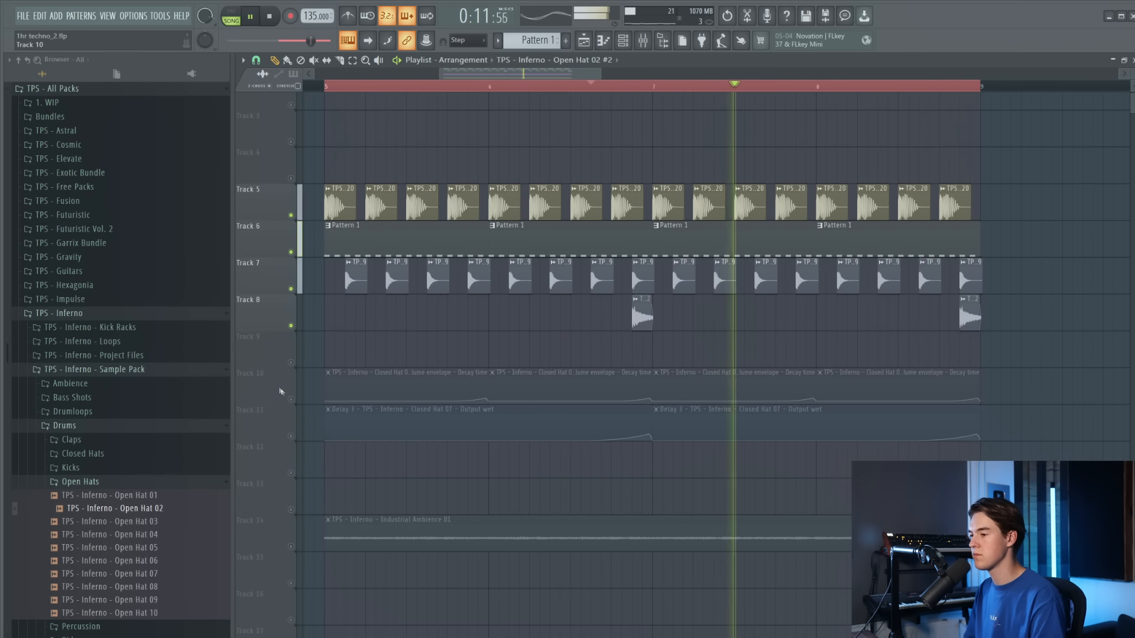
left_click_drag(290, 399, 290, 436)
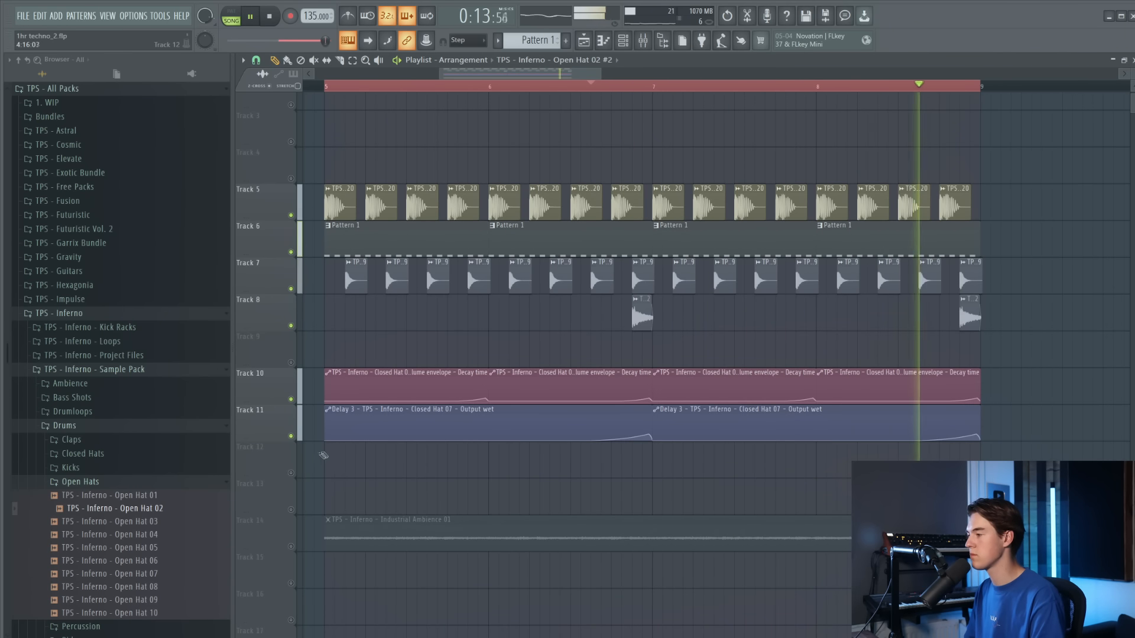
left_click(296, 546)
right_click(294, 546)
right_click(294, 546)
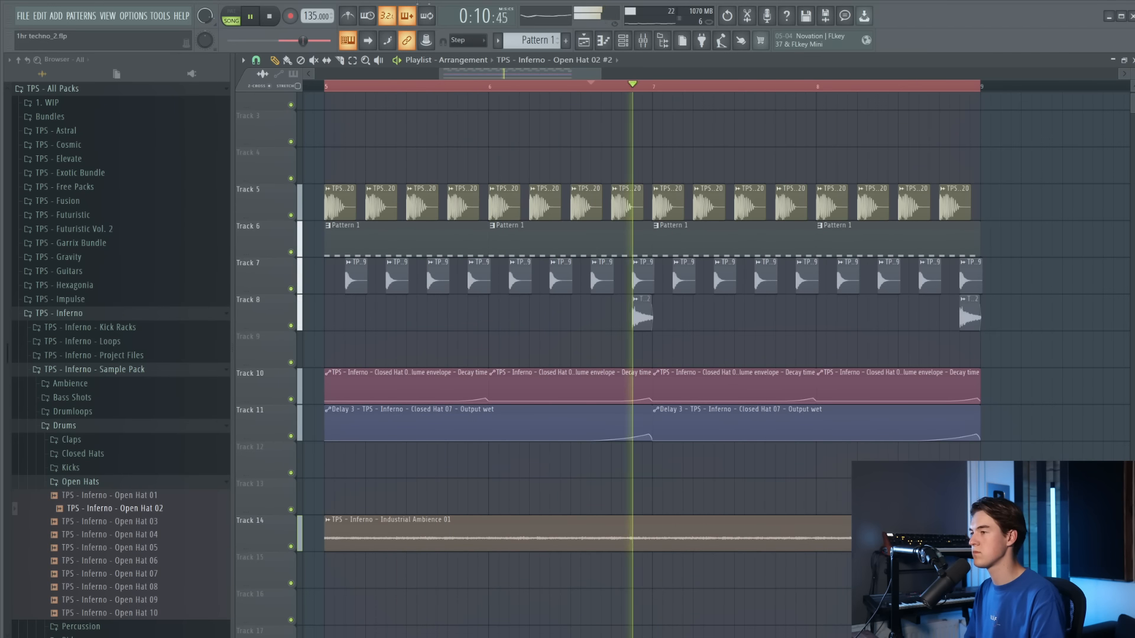
key("space")
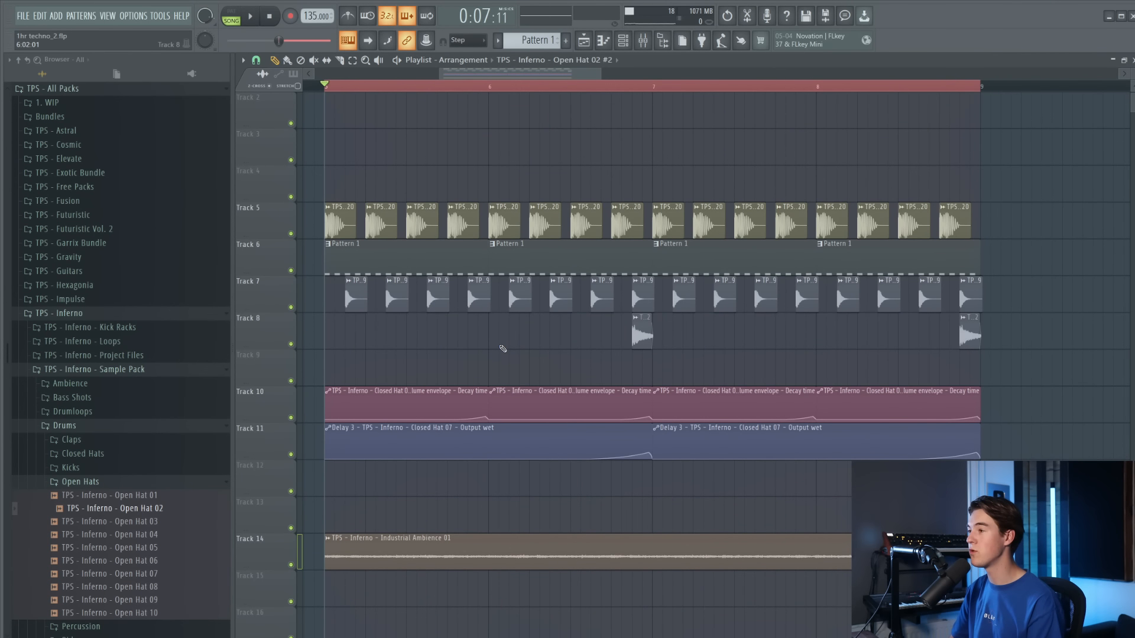
Add a Serum channel and load the ACID - Absence preset from the TPS - Inferno user presets
left_click(624, 42)
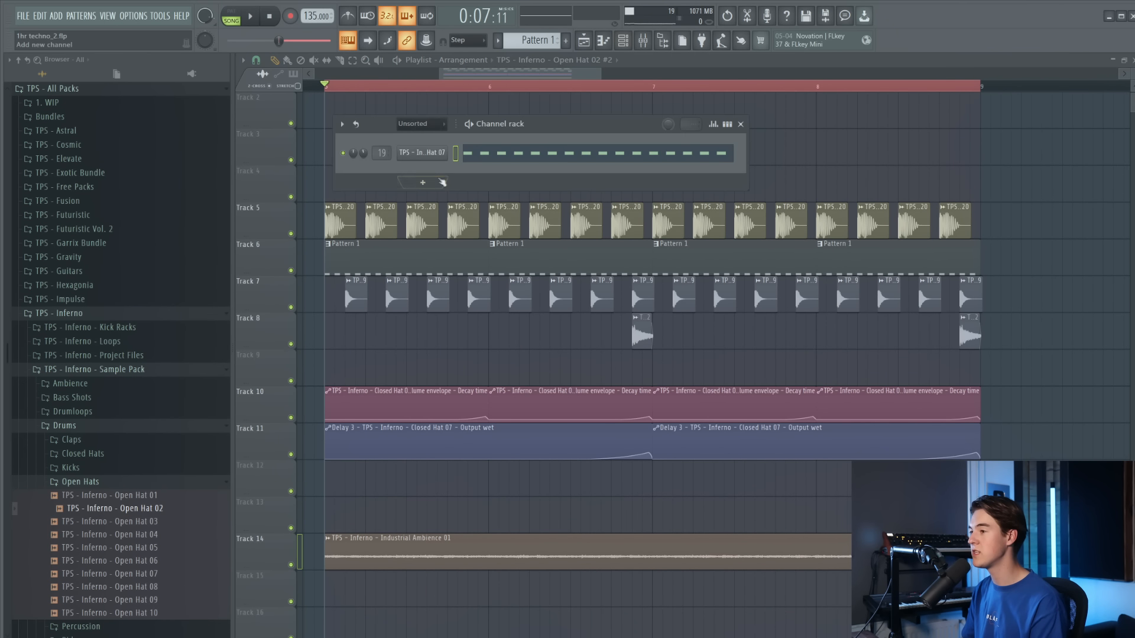
left_click(423, 182)
left_click(550, 176)
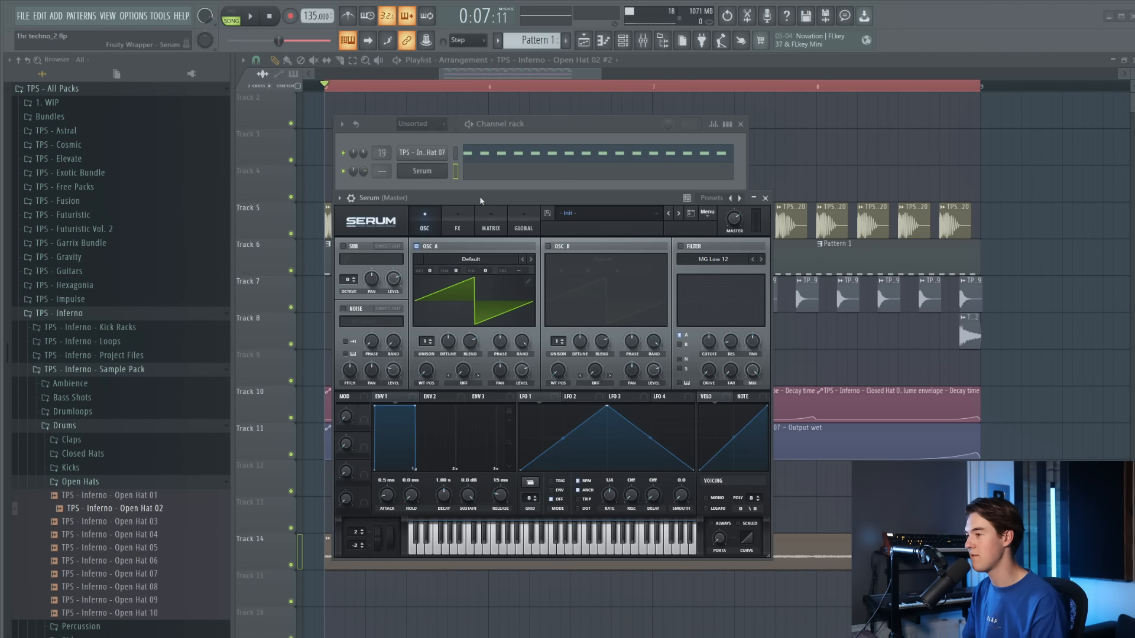
left_click(567, 184)
mouse_move(627, 309)
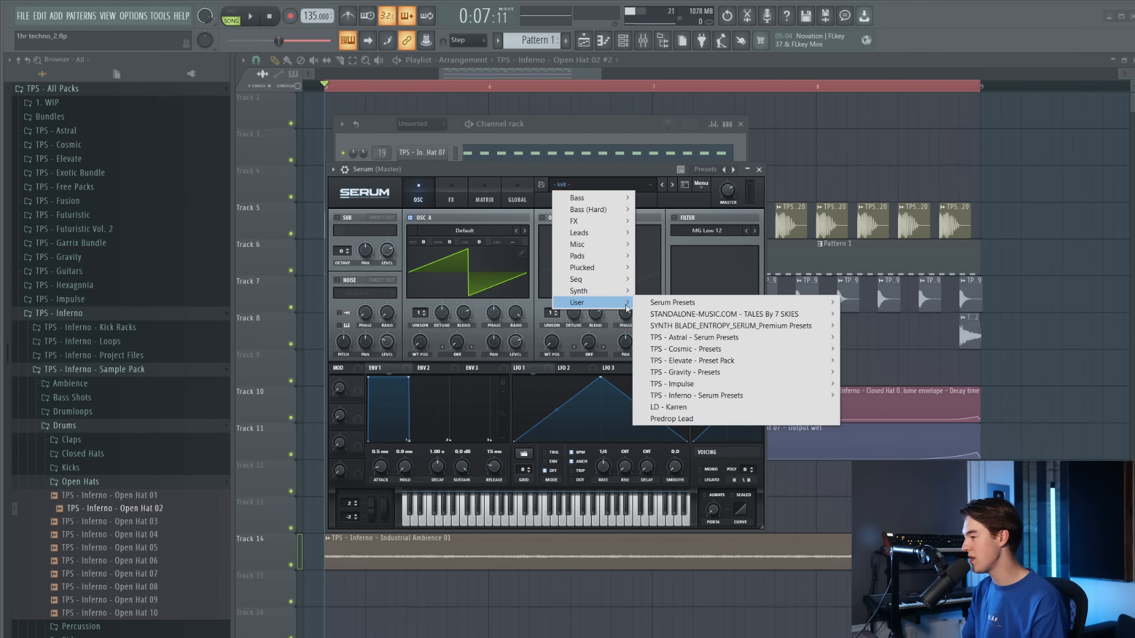
mouse_move(722, 396)
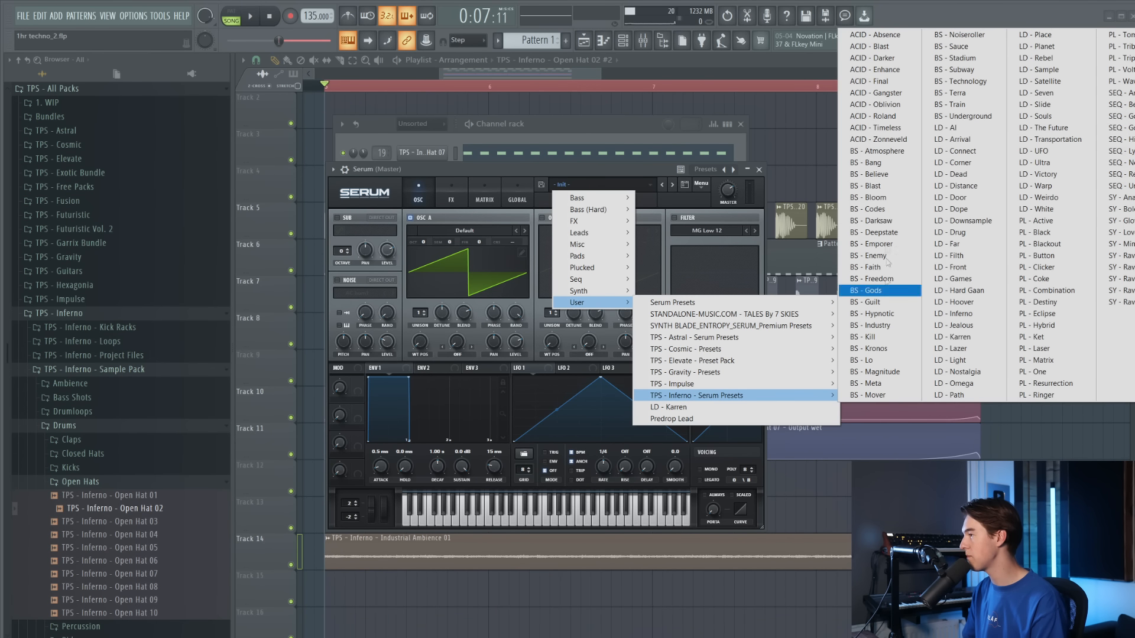
left_click(905, 38)
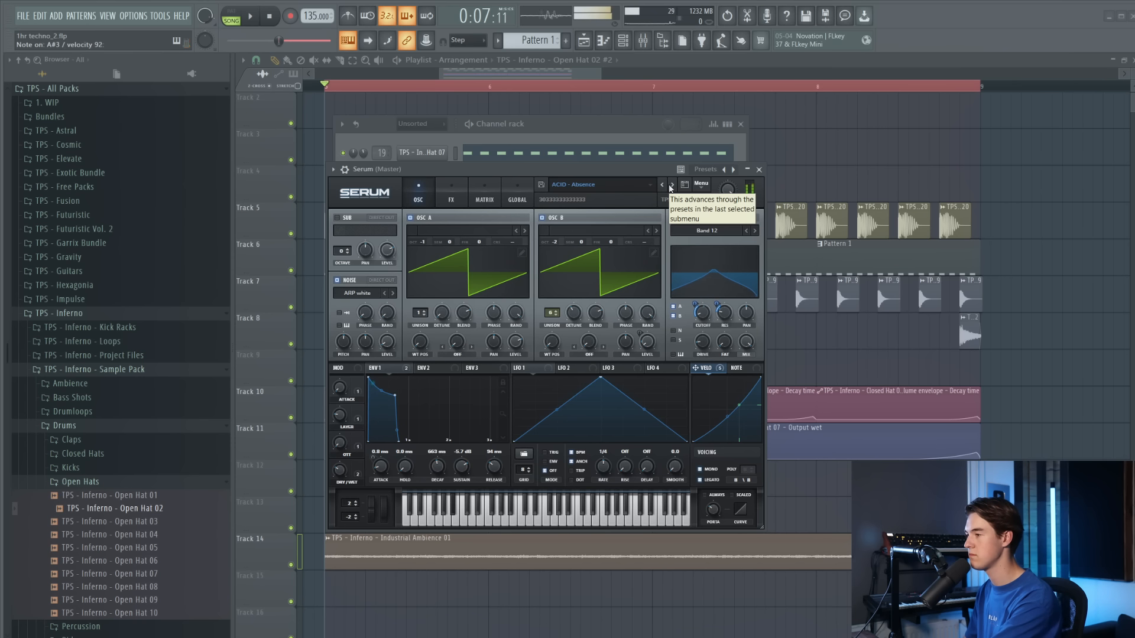
Audition the following TPS - Inferno acid presets in Serum and settle on ACID - Oblivion
left_click(671, 185)
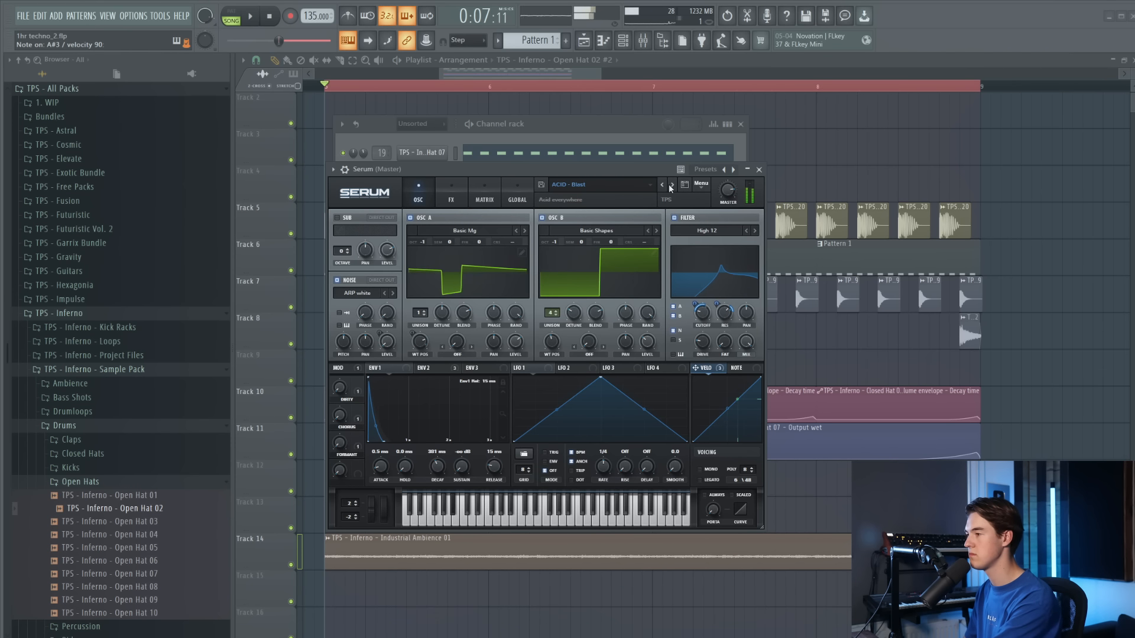
left_click(671, 185)
left_click(671, 185)
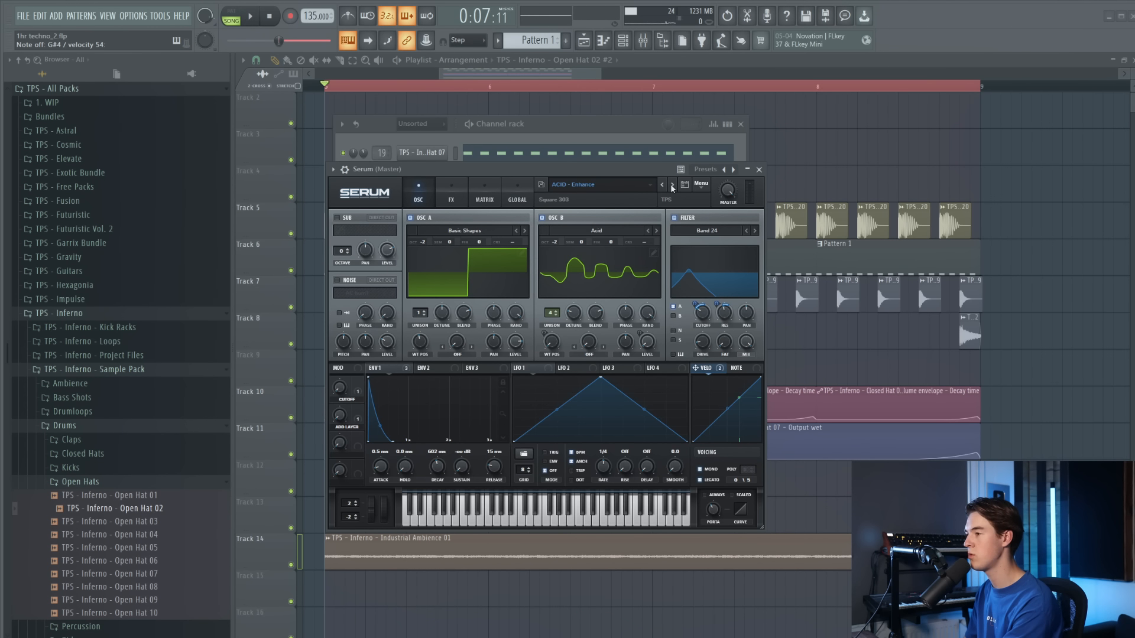
left_click(672, 186)
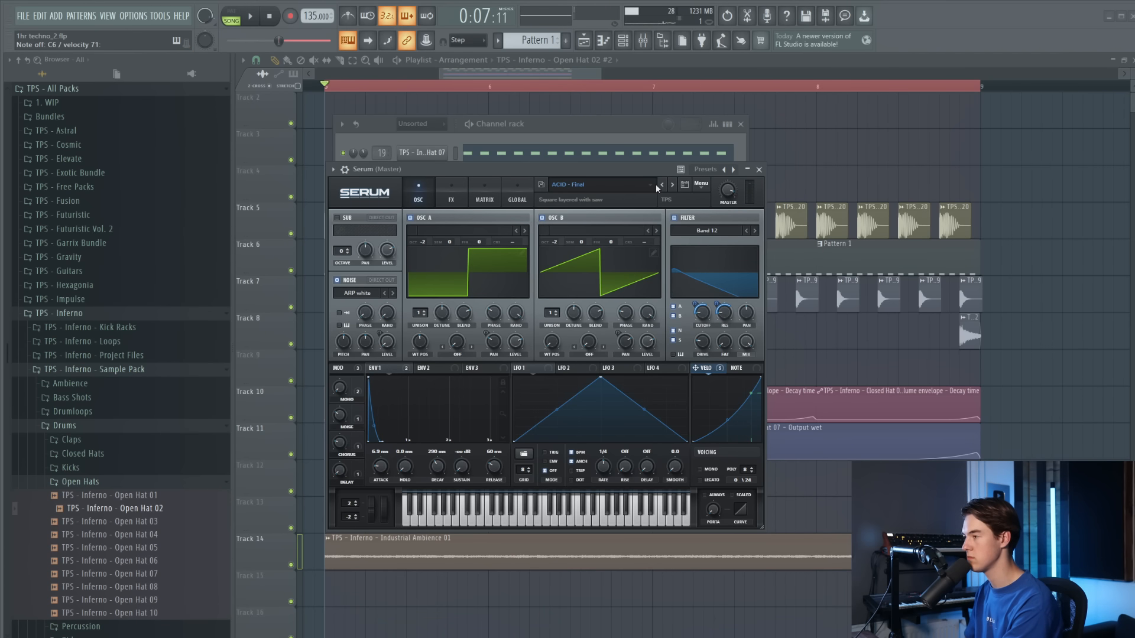
left_click(672, 186)
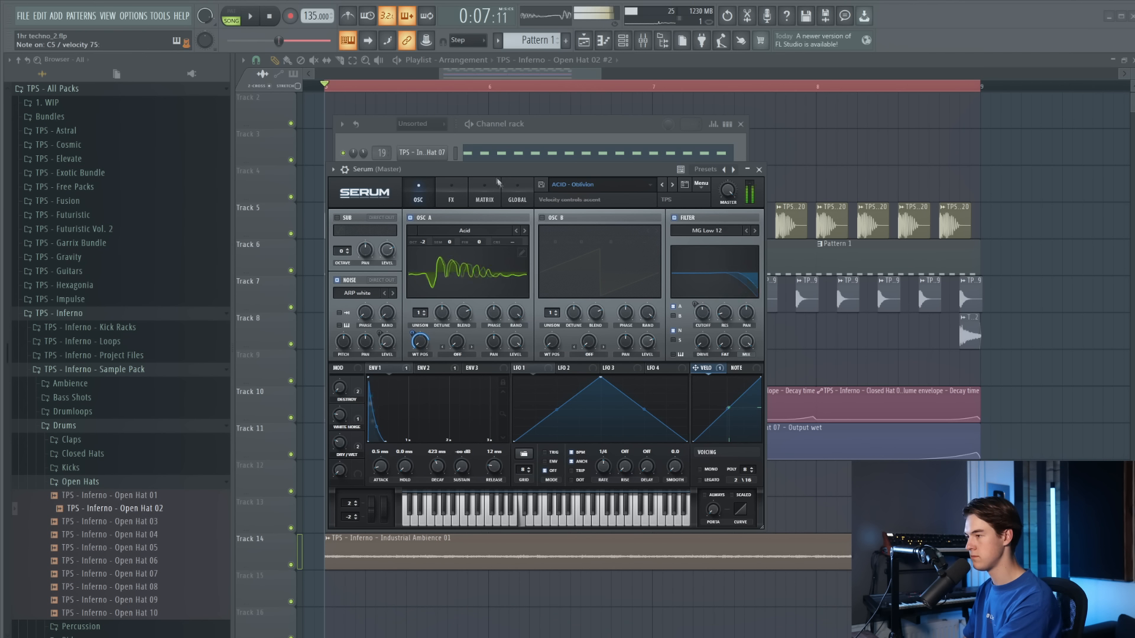
Create Pattern 2 and fill one bar of Serum's piano roll with repeated sixteenth-note C5 notes
key("F4")
key("F7")
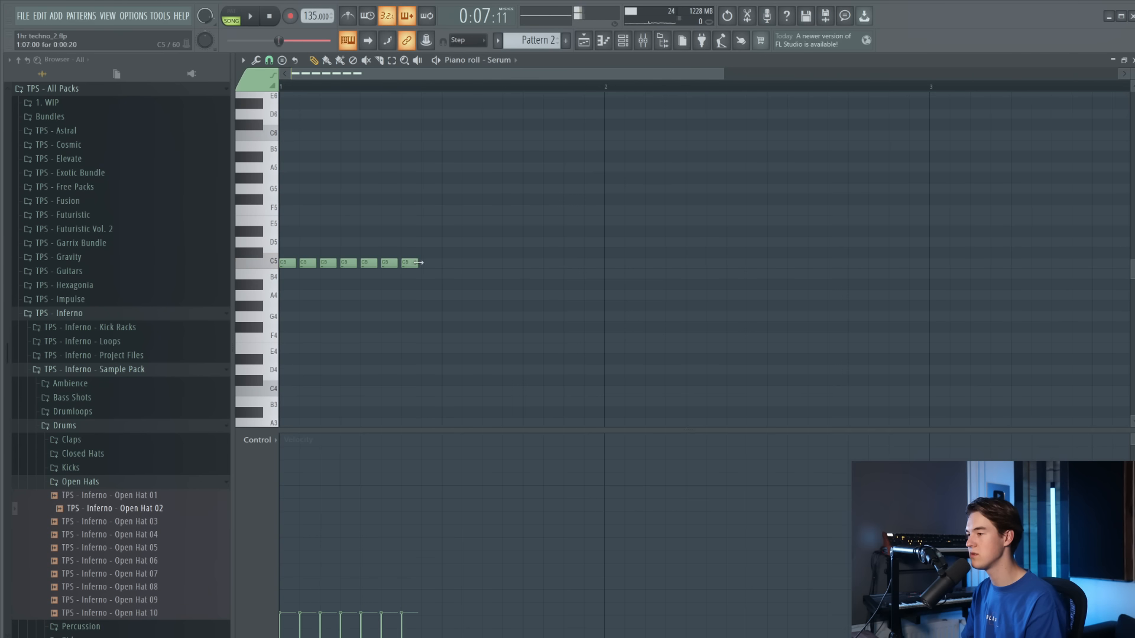
key("ctrl+a")
left_click_drag(285, 264, 436, 264)
key("space")
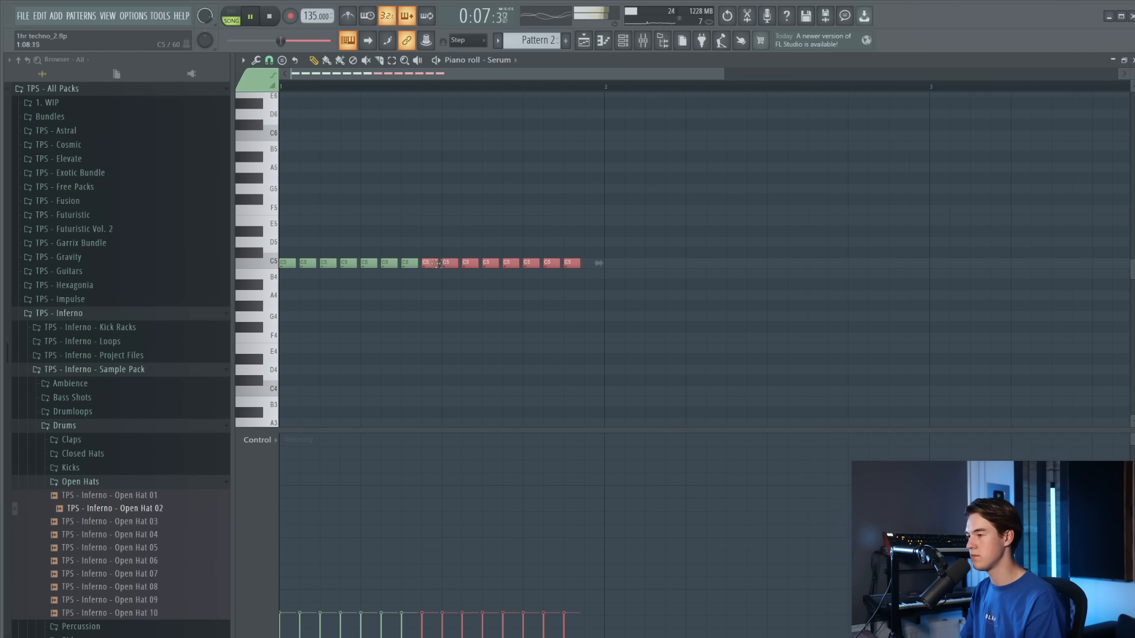
Switch playback to pattern mode and audition the one-bar C5 acid sequence
left_click(237, 21)
key("space")
left_click(476, 192)
scroll(355, 206, "up", 2)
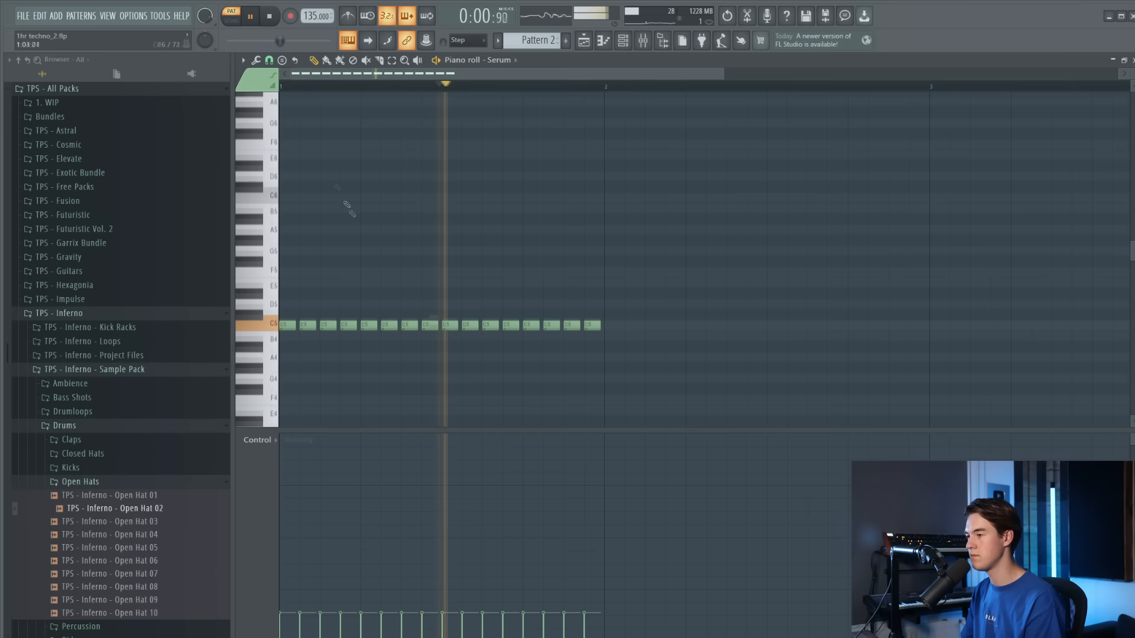
key("space")
key("space")
Try raising the twelfth note of the bar one octave to C6 and audition it
left_click(512, 326)
key("ctrl+Up")
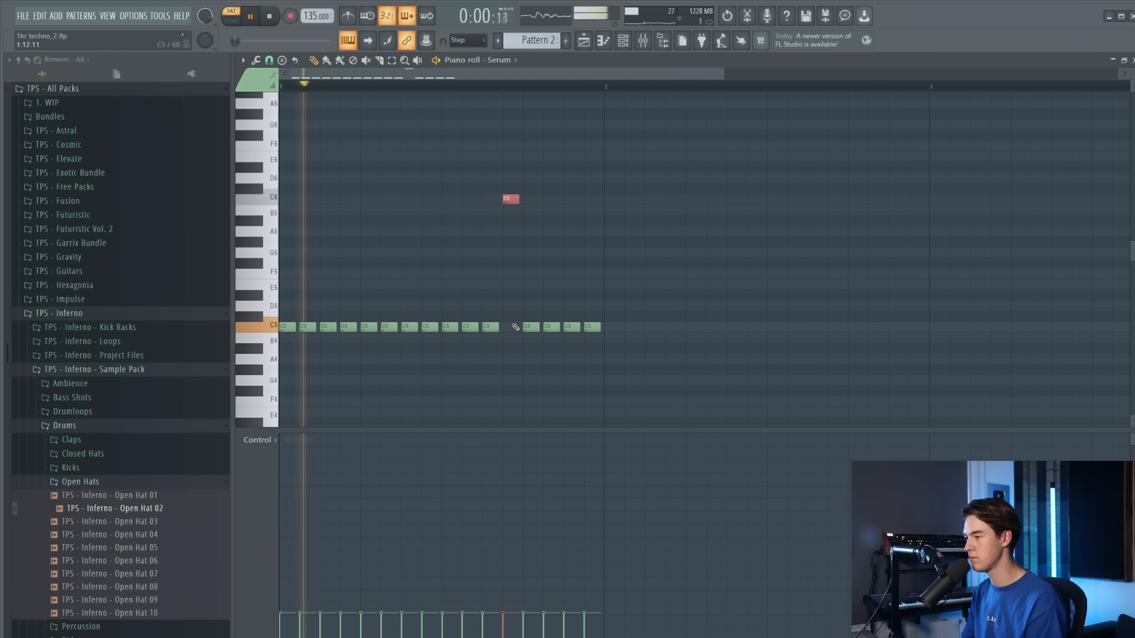
key("space")
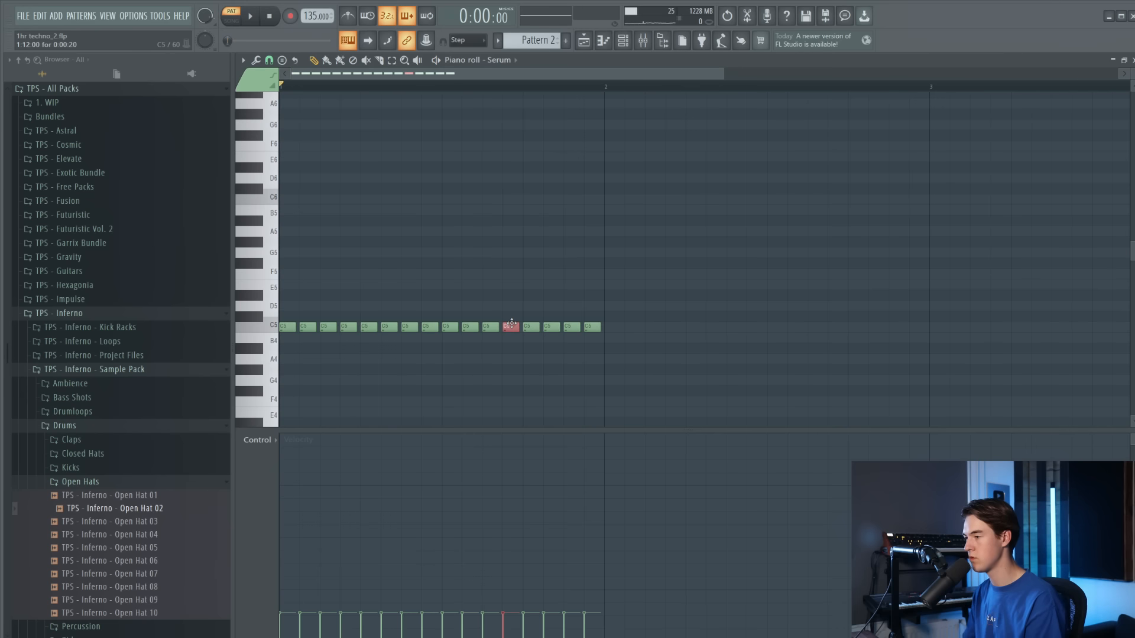
Raise the eleventh note of the bar to C#6 while auditioning the acid sequence
key("ctrl+Up")
key("space")
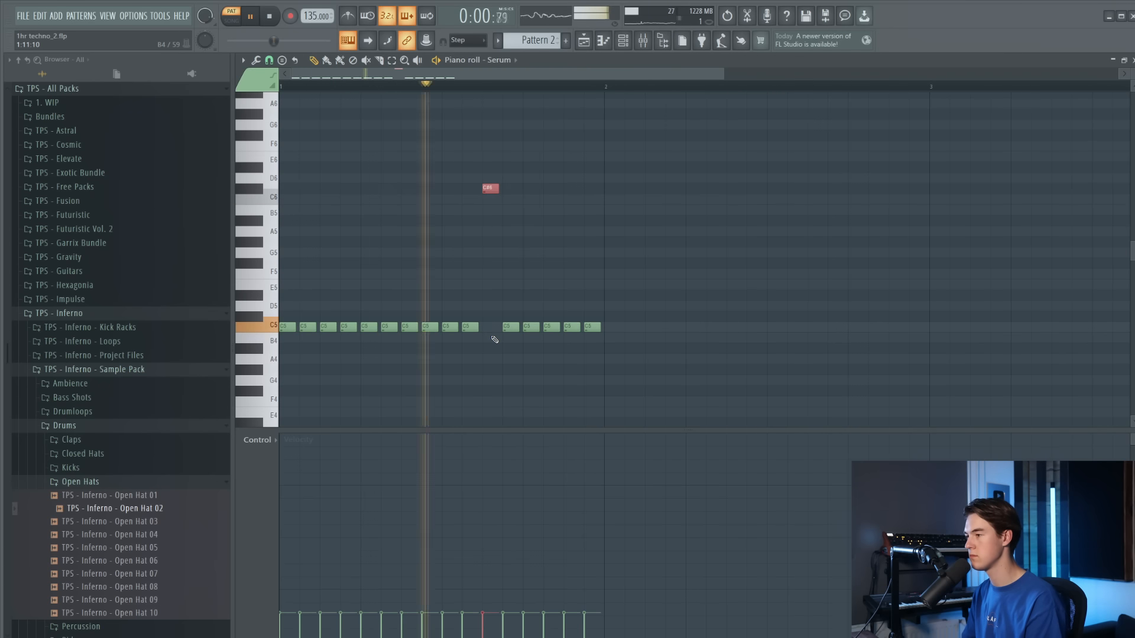
key("shift+Up")
left_click(525, 246)
Restore the previously deleted note and remove the thirteenth C5 note of the bar instead, auditioning the result
key("space")
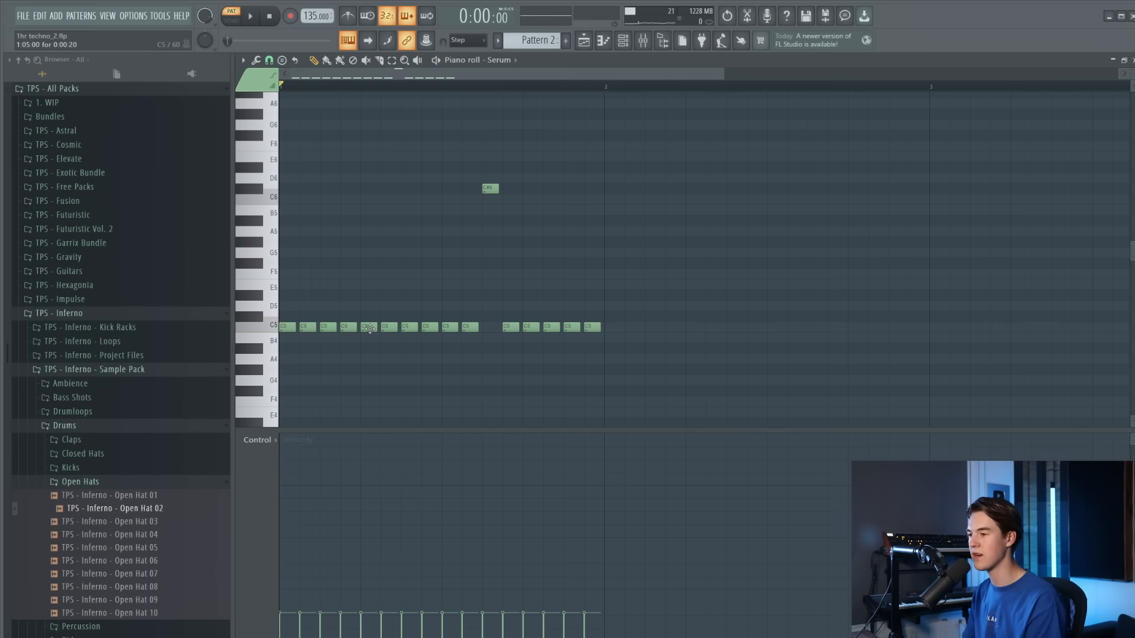
key("ctrl+z")
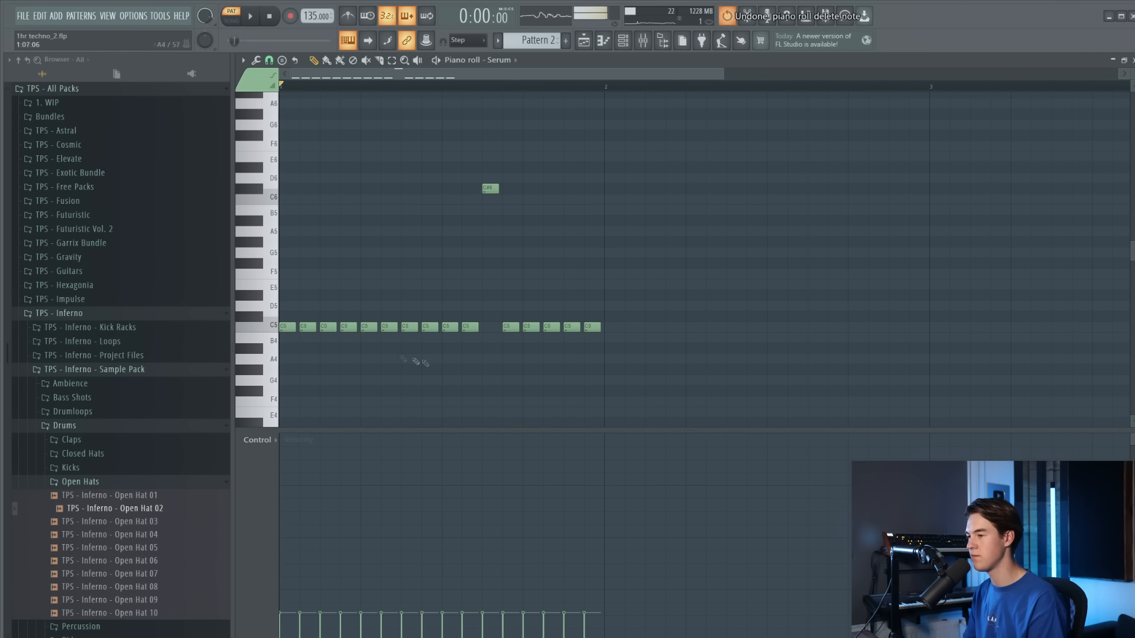
key("space")
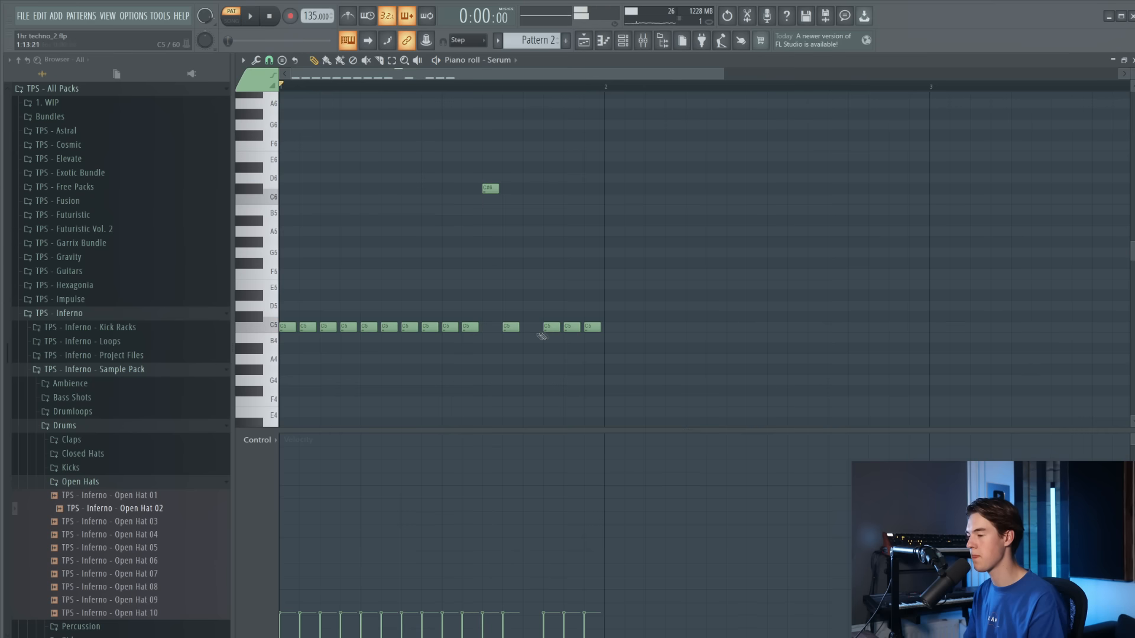
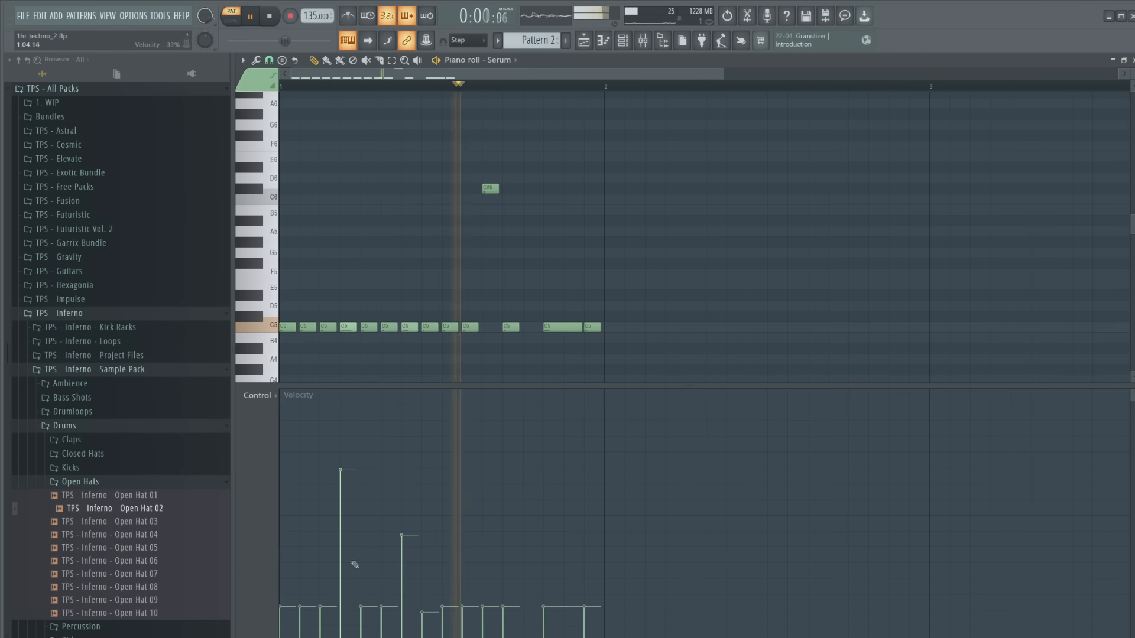
Shape the sequence's velocities while it plays, with accents of different strength on the fourth, seventh, tenth and eleventh notes
left_click(405, 591)
key("space")
key("space")
left_click(421, 606)
left_click(482, 530)
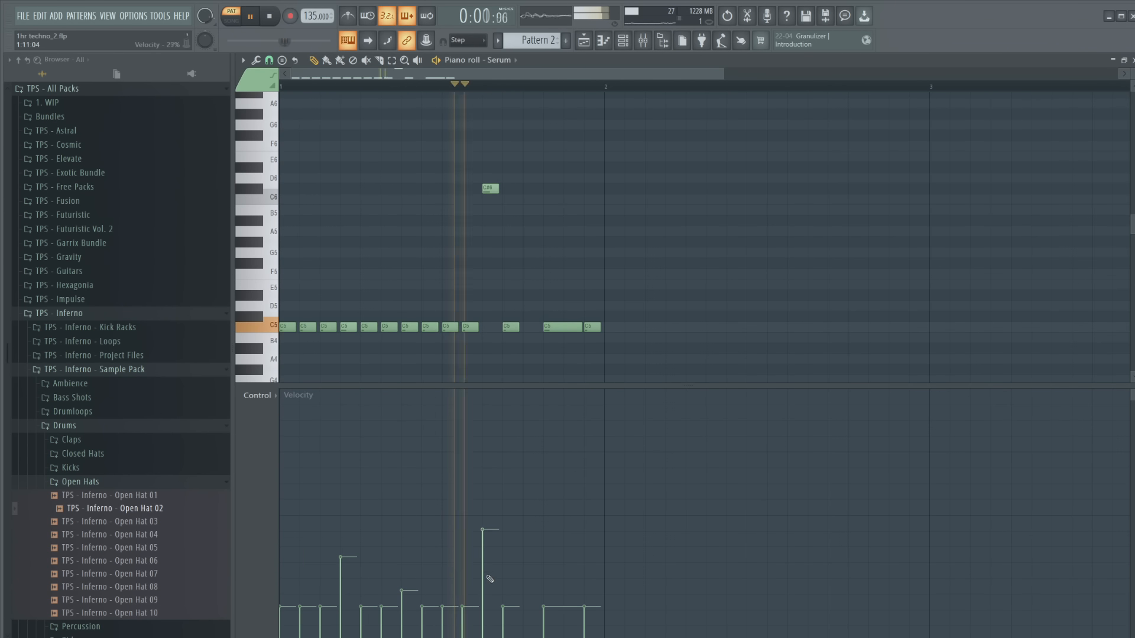
left_click(483, 571)
left_click(471, 585)
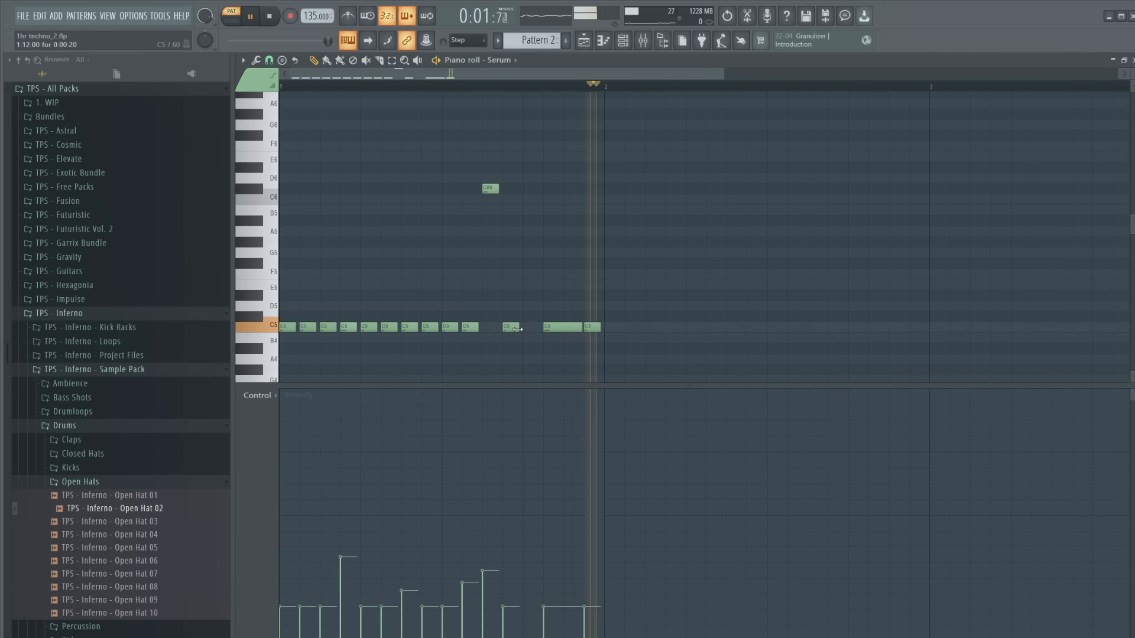
Try much higher velocities on the fourth and fifth notes, audition them, and undo the change
scroll(567, 262, "up", 2)
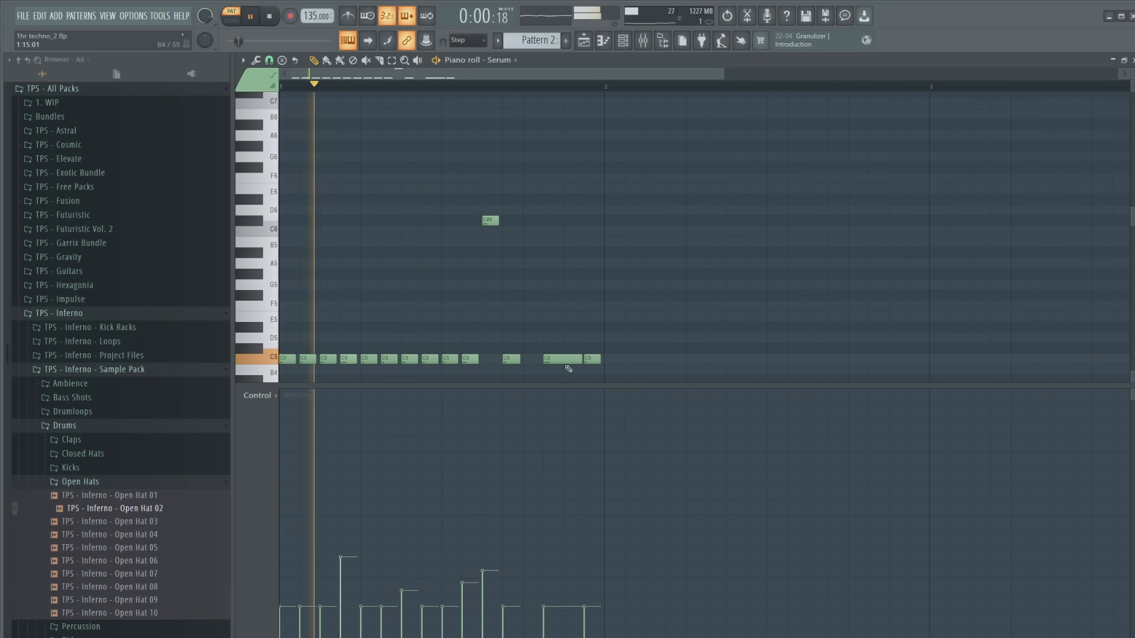
key("space")
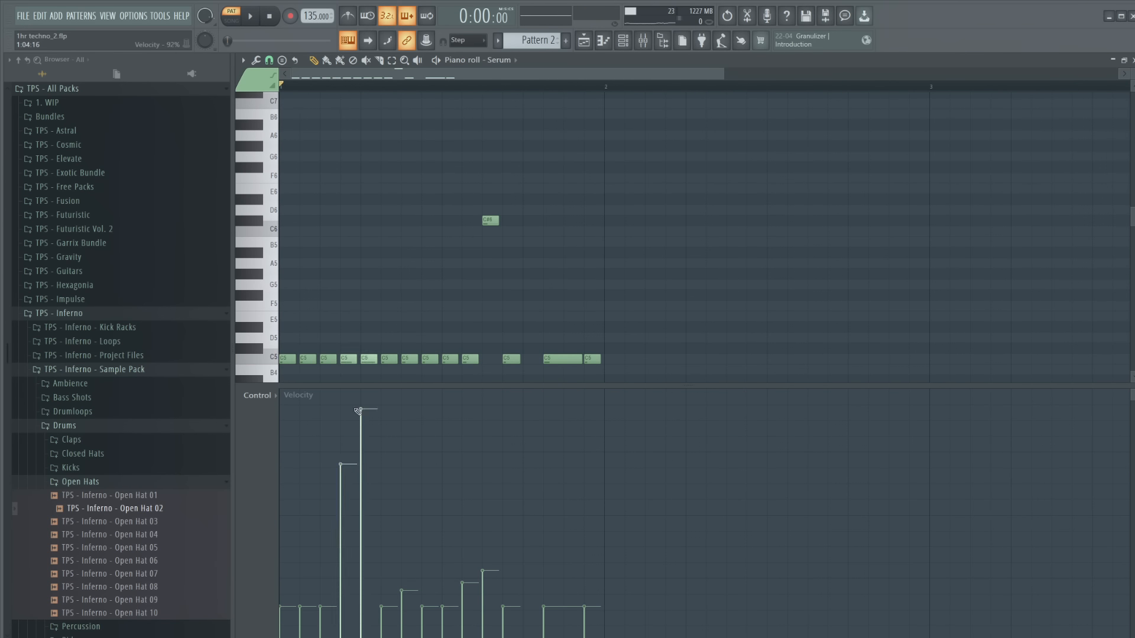
key("space")
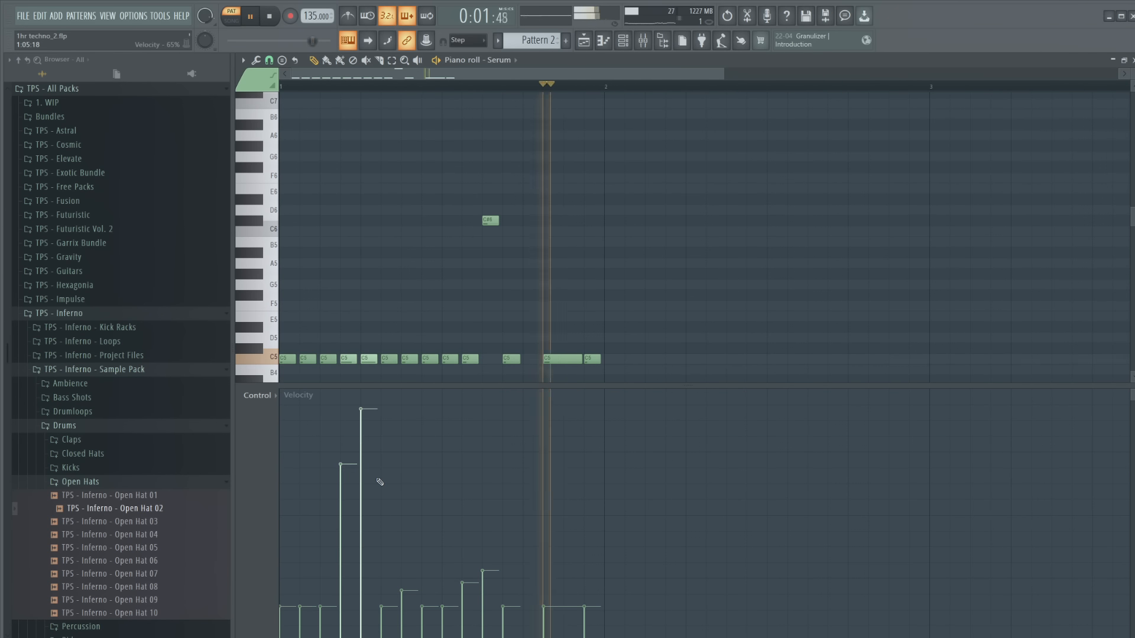
key("ctrl+z")
key("space")
Duplicate the one-bar acid sequence into the second bar and try its high note at C6
scroll(479, 187, "down", 3)
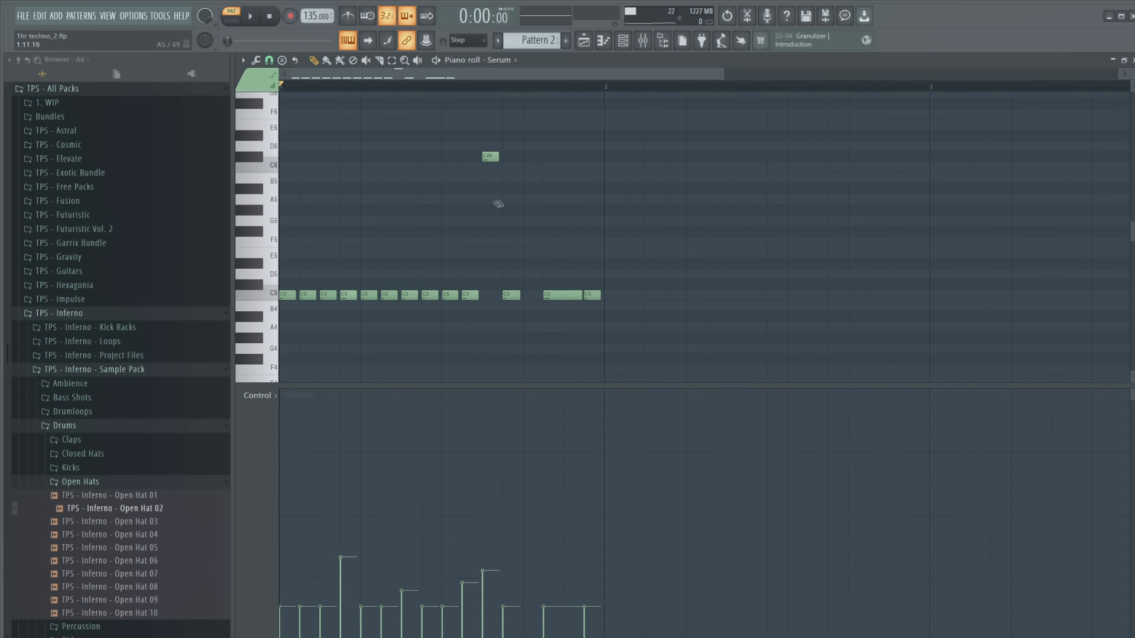
scroll(511, 217, "down", 1)
left_click_drag(631, 343, 281, 149)
key("ctrl+b")
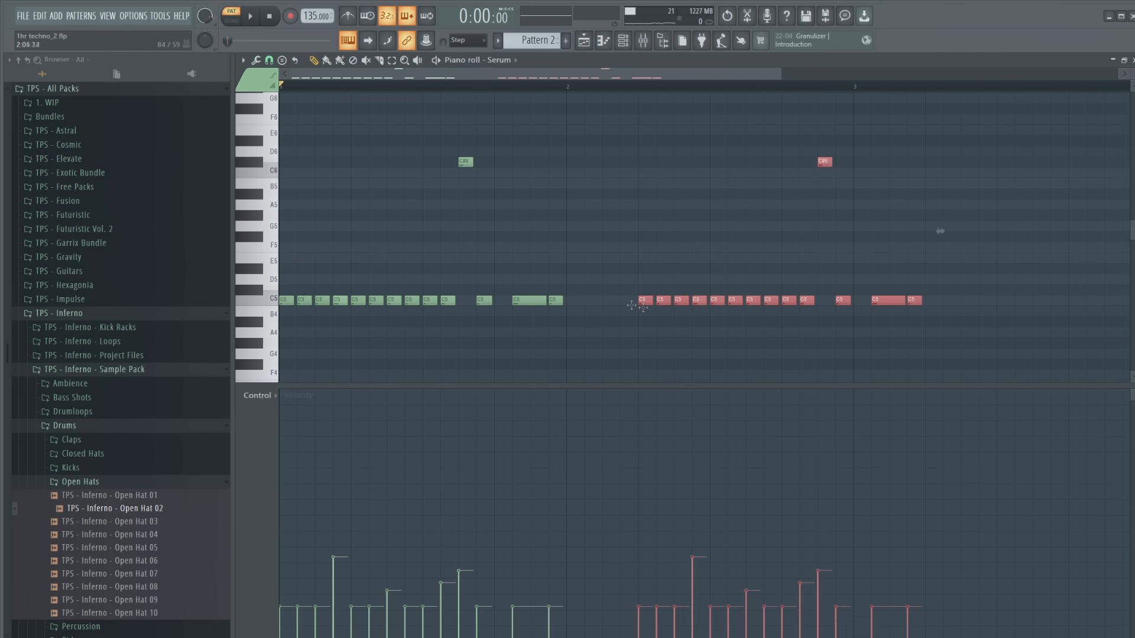
key("space")
key("ctrl+d")
left_click_drag(752, 166, 752, 176)
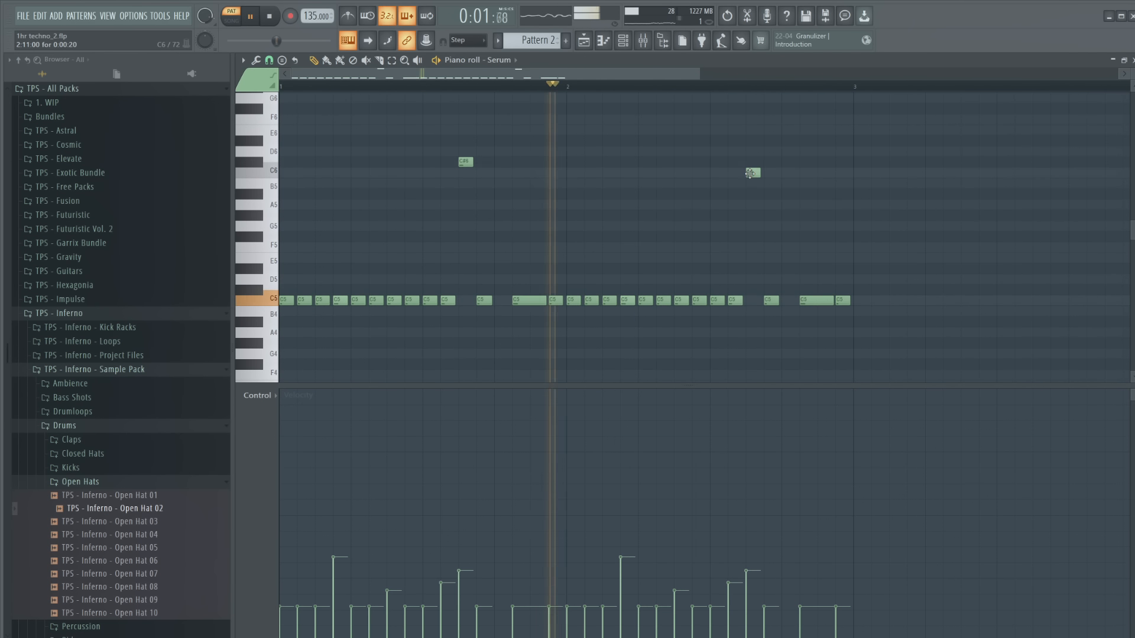
key("space")
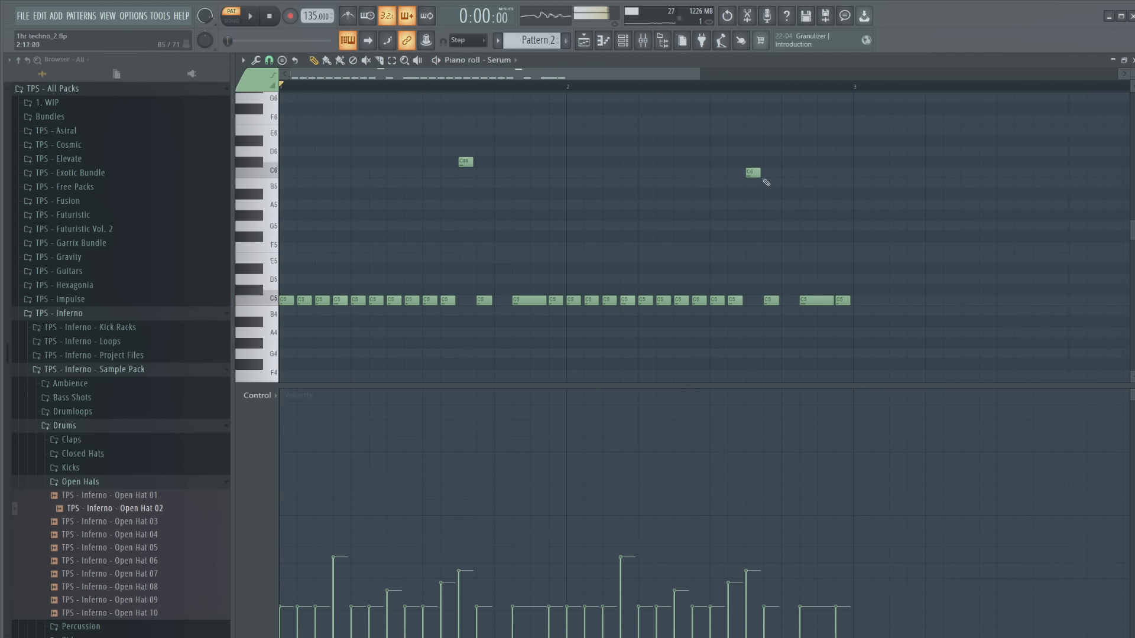
Copy the two bars into bars three and four, and raise velocities on the fourth, tenth and twelfth sixteenths of bar four
scroll(754, 159, "down", 3)
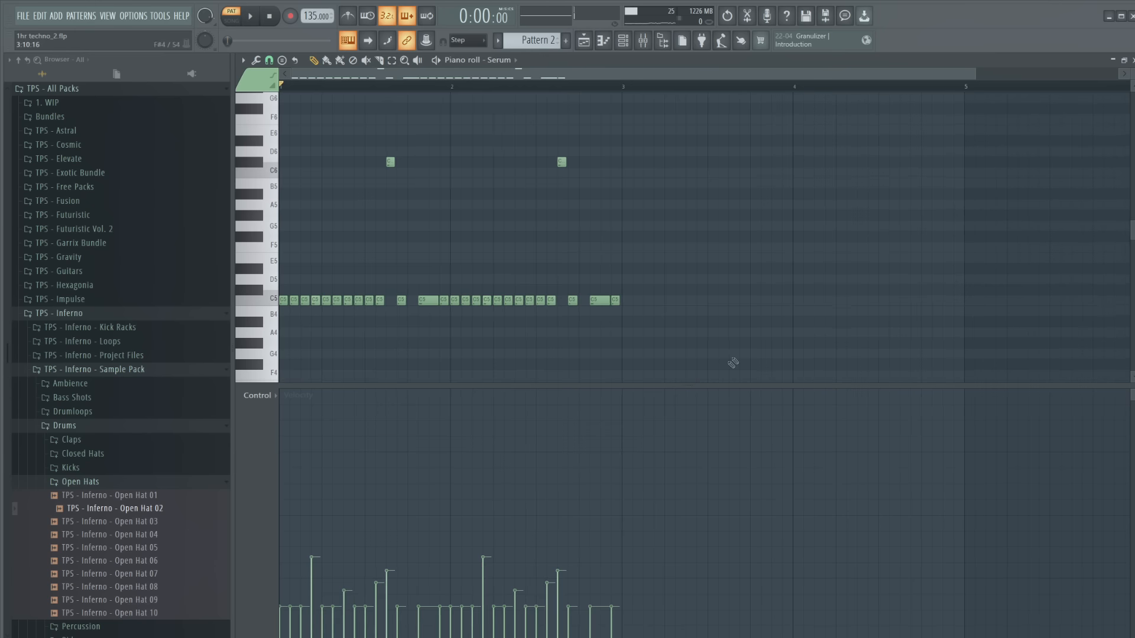
left_click_drag(733, 362, 284, 94)
mouse_move(283, 317)
left_mouse_down()
mouse_move(645, 317)
mouse_move(625, 317)
left_mouse_up()
key("space")
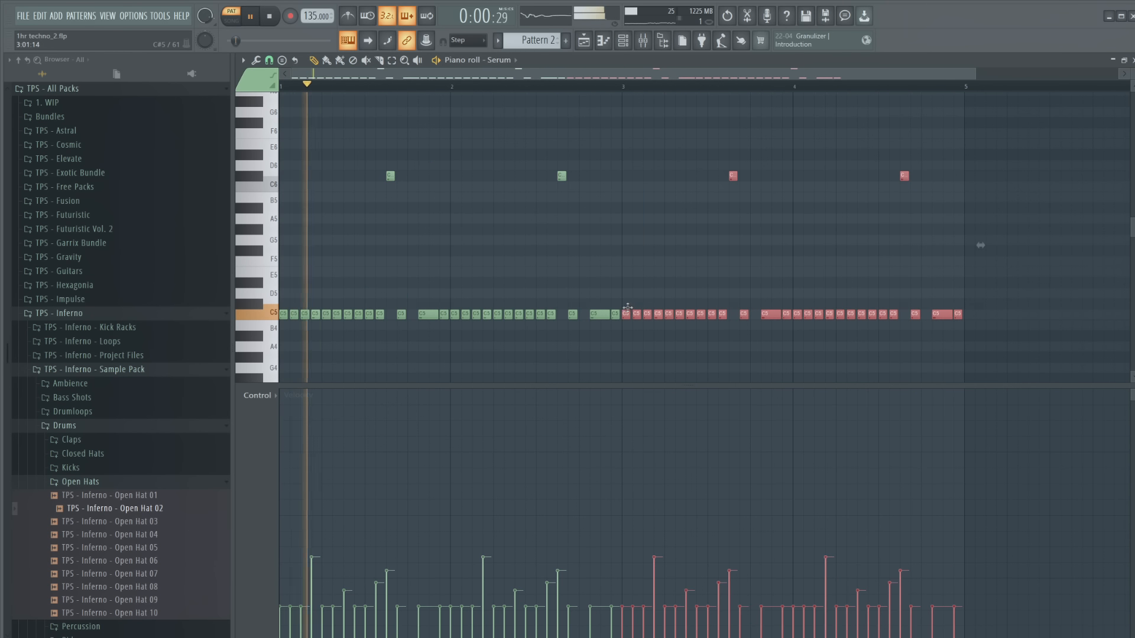
left_click(634, 264, "ctrl")
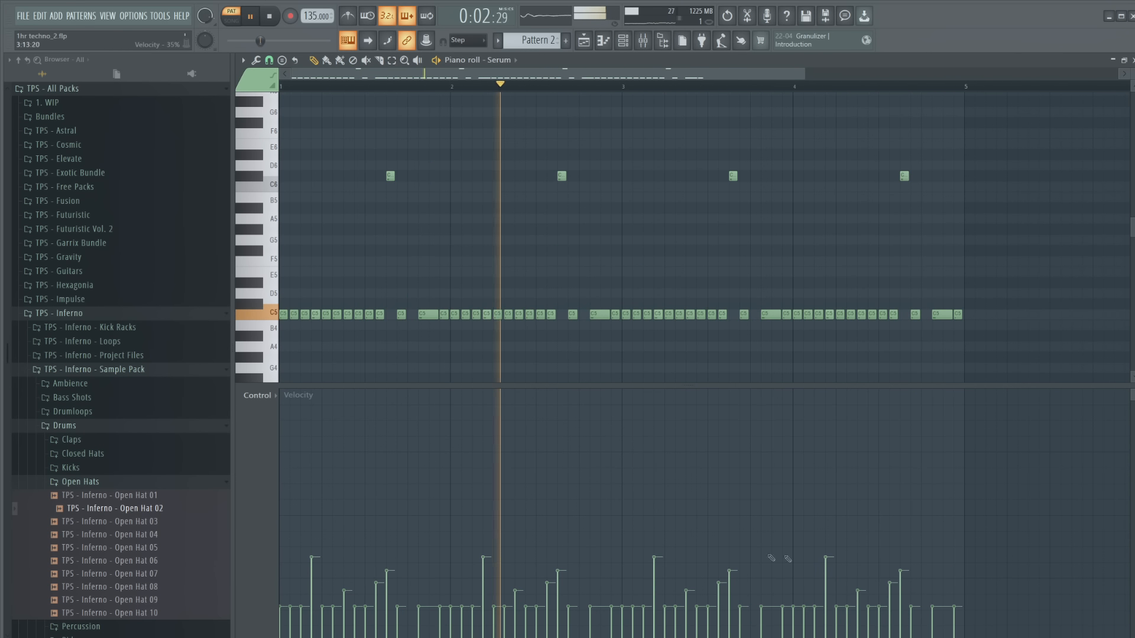
mouse_move(829, 551)
left_mouse_down()
mouse_move(827, 528)
mouse_move(910, 545)
left_mouse_up()
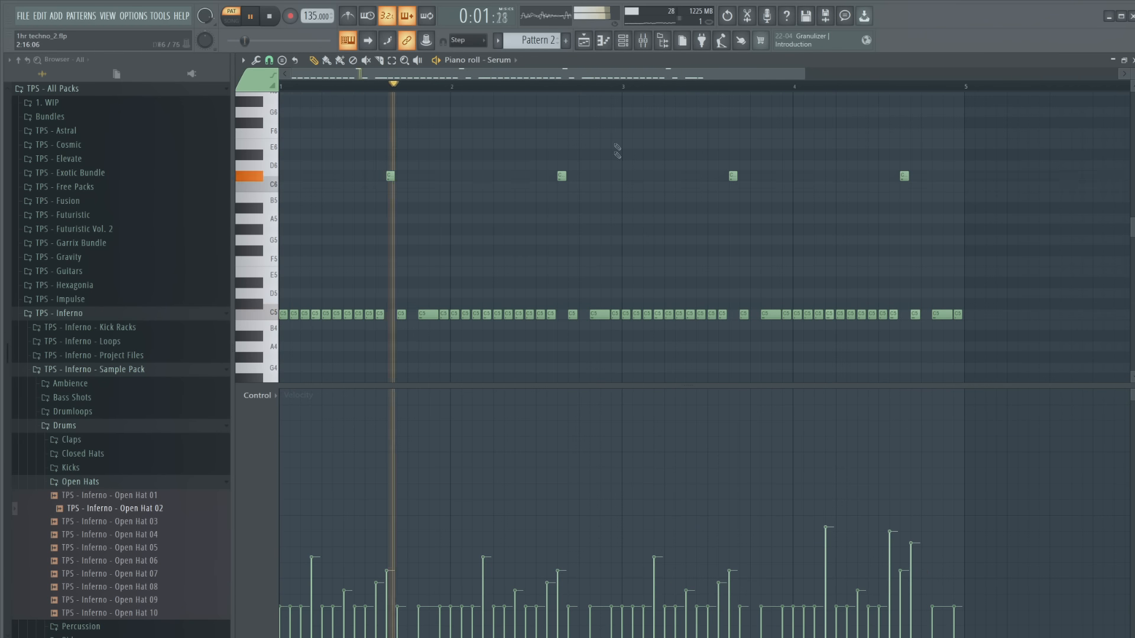
key("space")
Place the four-bar Pattern 2 on Track 3 of the playlist at bars 5 to 8 and audition it in song mode
left_click(585, 45)
left_click(231, 17)
key("space")
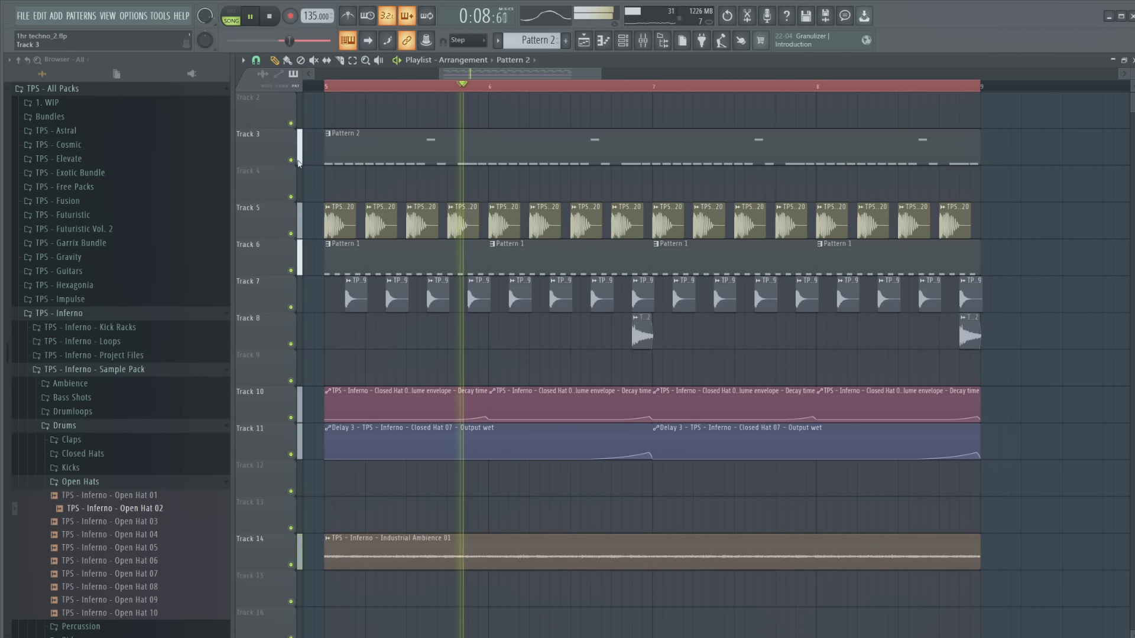
key("space")
Solo Track 3 and route the Serum channel to mixer insert 9
right_click(291, 160)
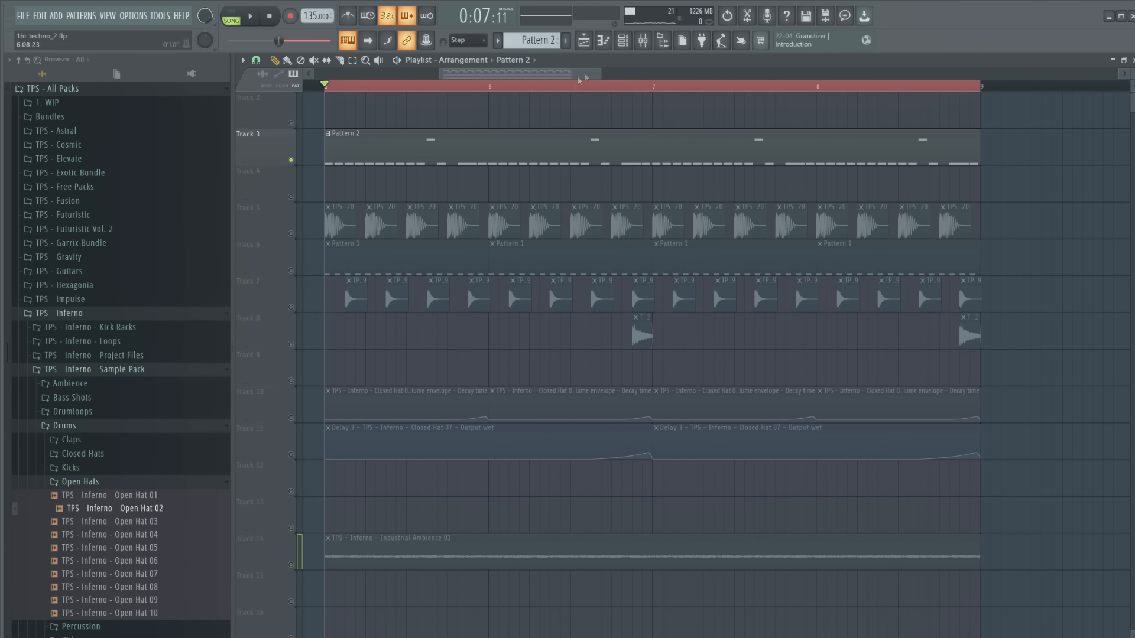
left_click(646, 40)
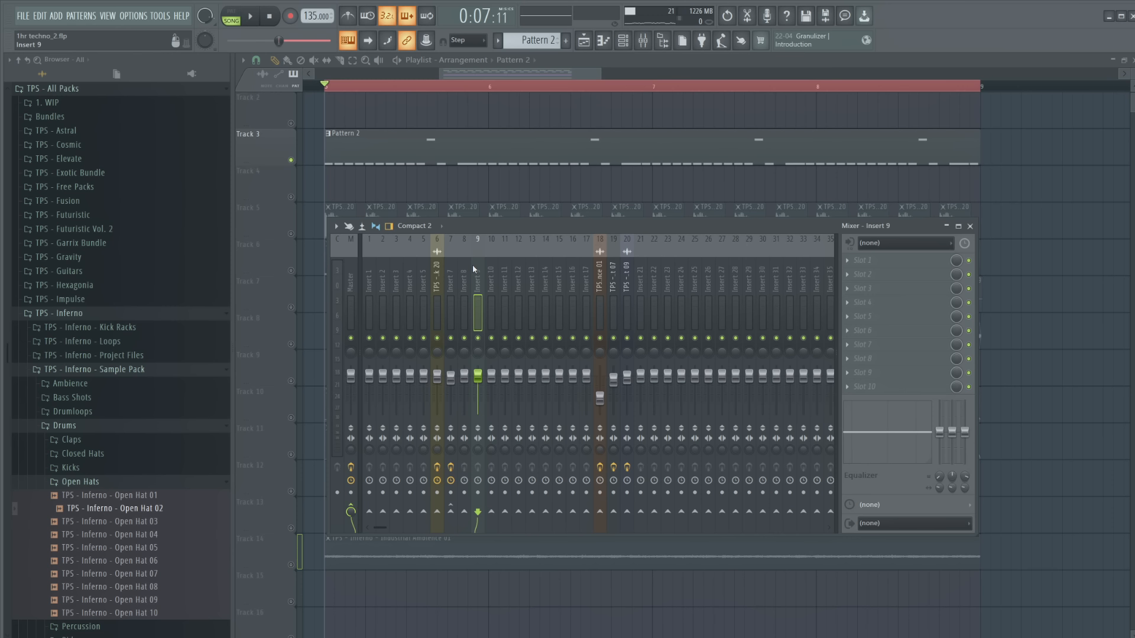
key("ctrl+l")
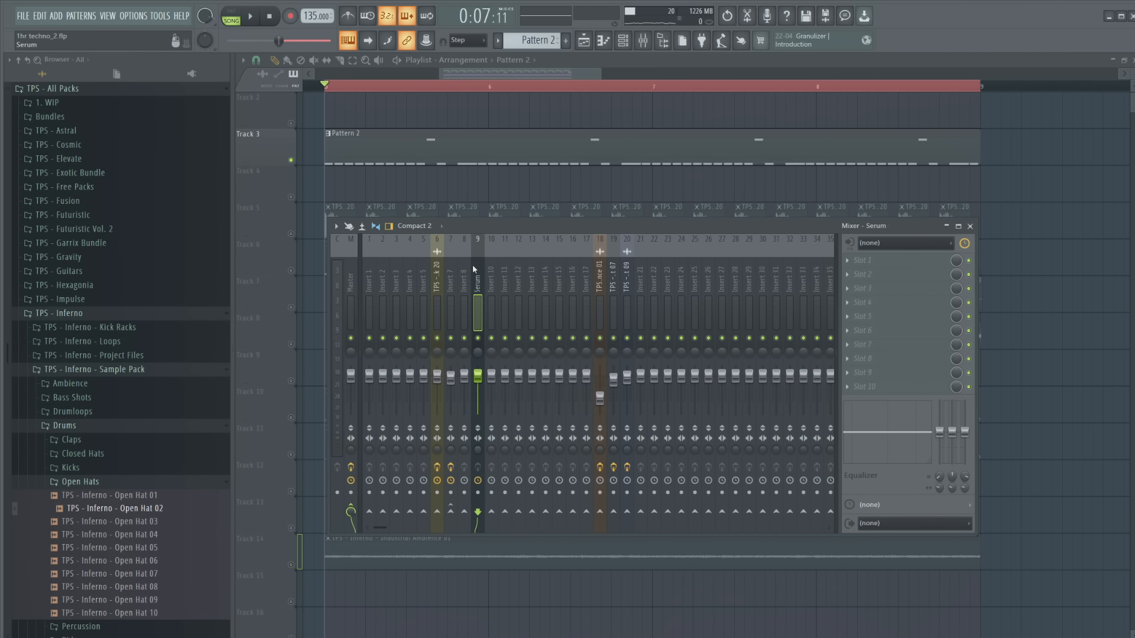
Add Fruity Parametric EQ 2 to the Serum insert and cut the lows with a high-pass on band 1 while auditioning
left_click(893, 265)
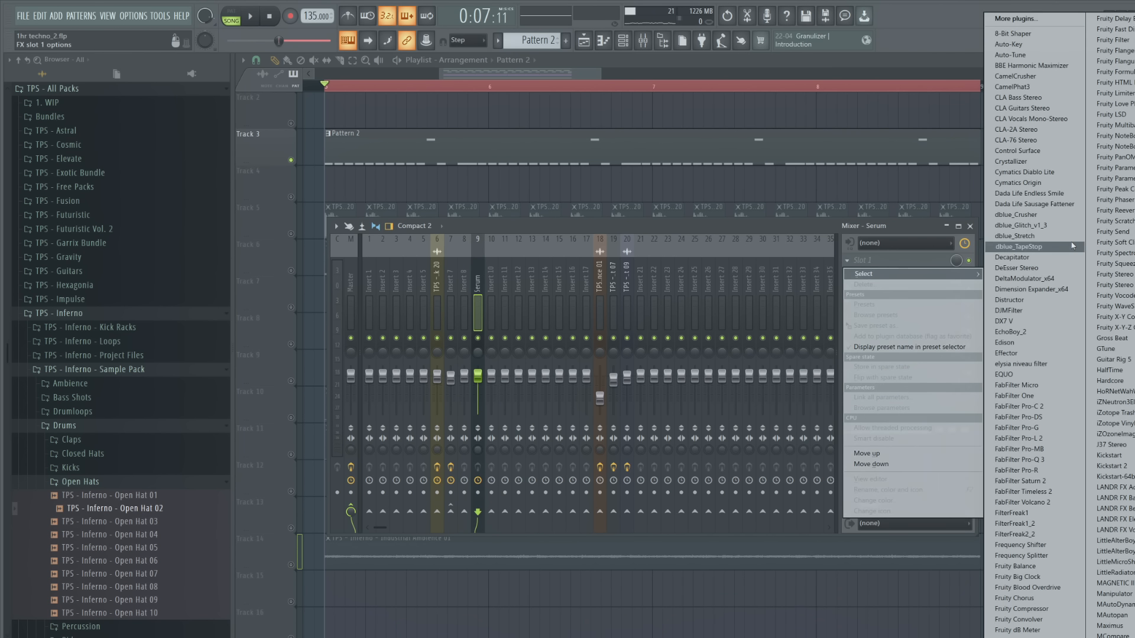
left_click(1118, 178)
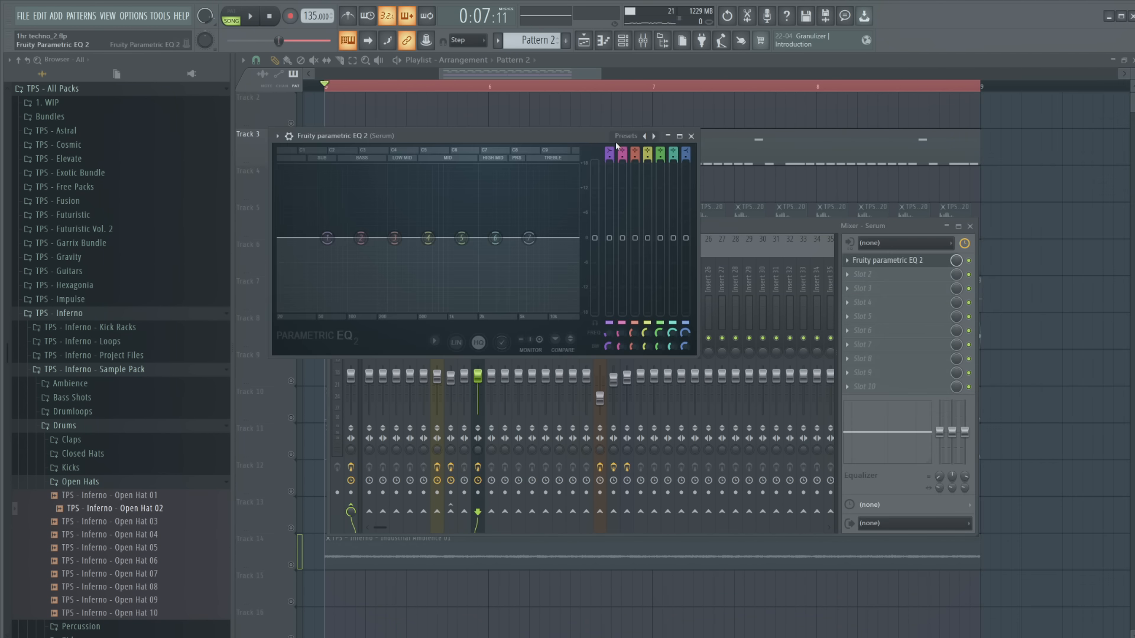
left_click_drag(609, 153, 607, 158)
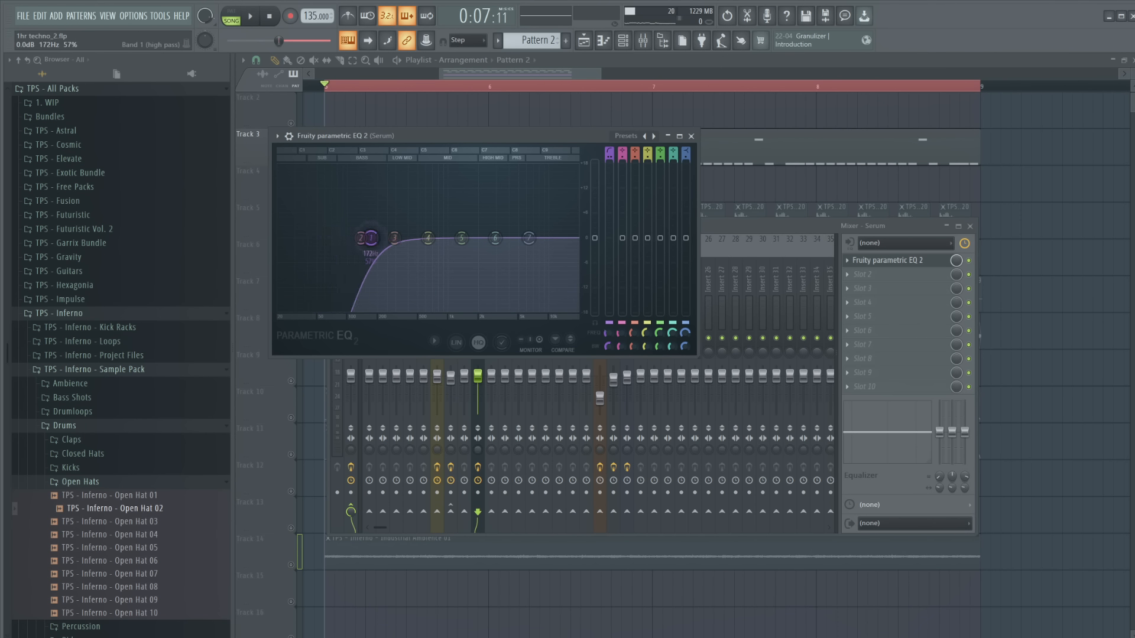
key("space")
mouse_move(371, 237)
left_mouse_down()
mouse_move(381, 238)
mouse_move(328, 237)
mouse_move(354, 237)
left_mouse_up()
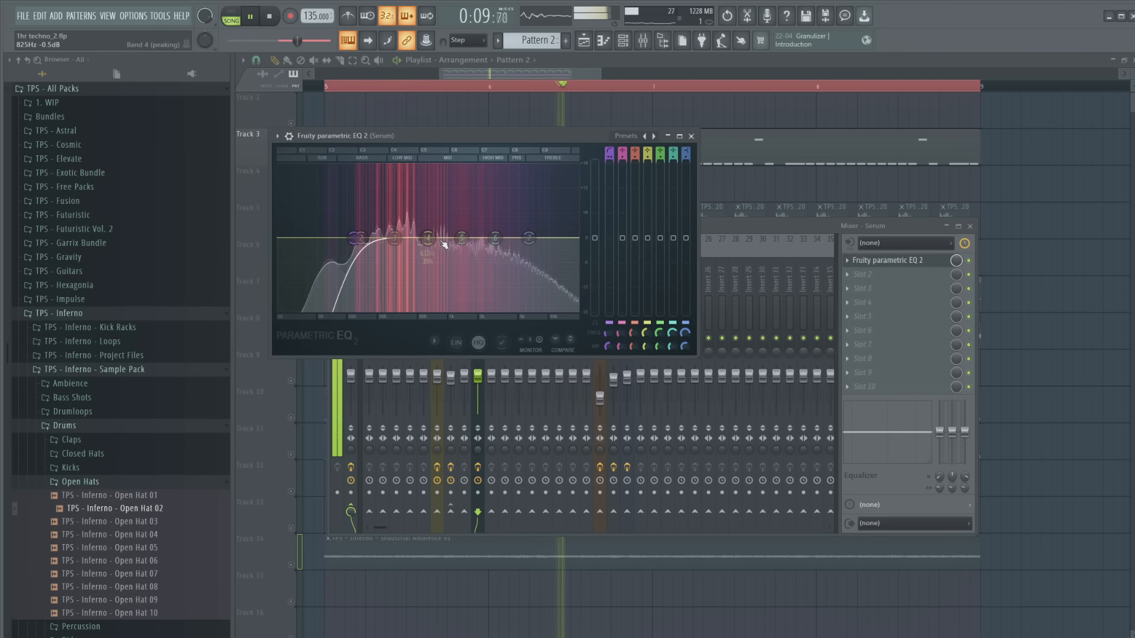
Cut the low mids with a narrow dip on band 4, gently boost the highs with band 6, and close the EQ
key("space")
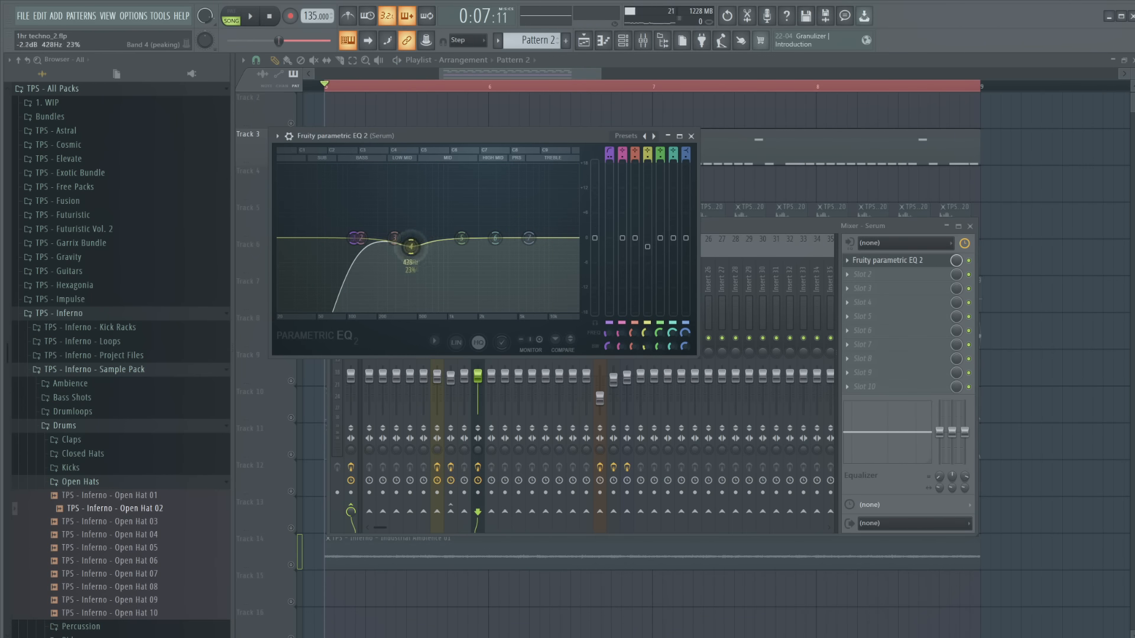
key("space")
left_click_drag(409, 249, 405, 258)
scroll(406, 262, "up", 2)
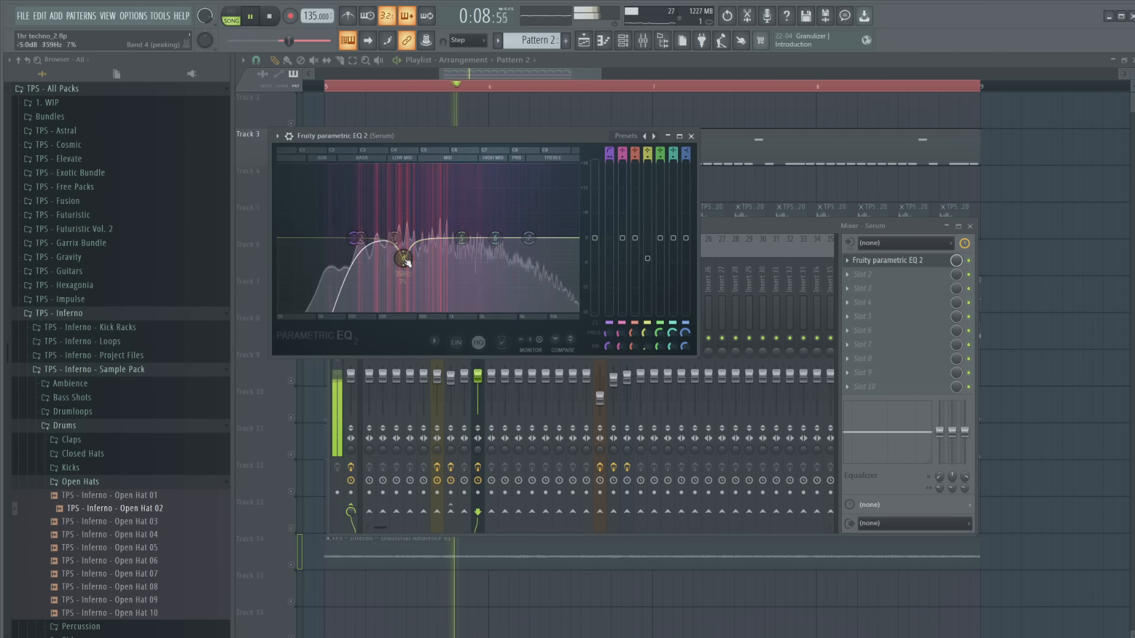
left_click_drag(495, 238, 524, 227)
key("space")
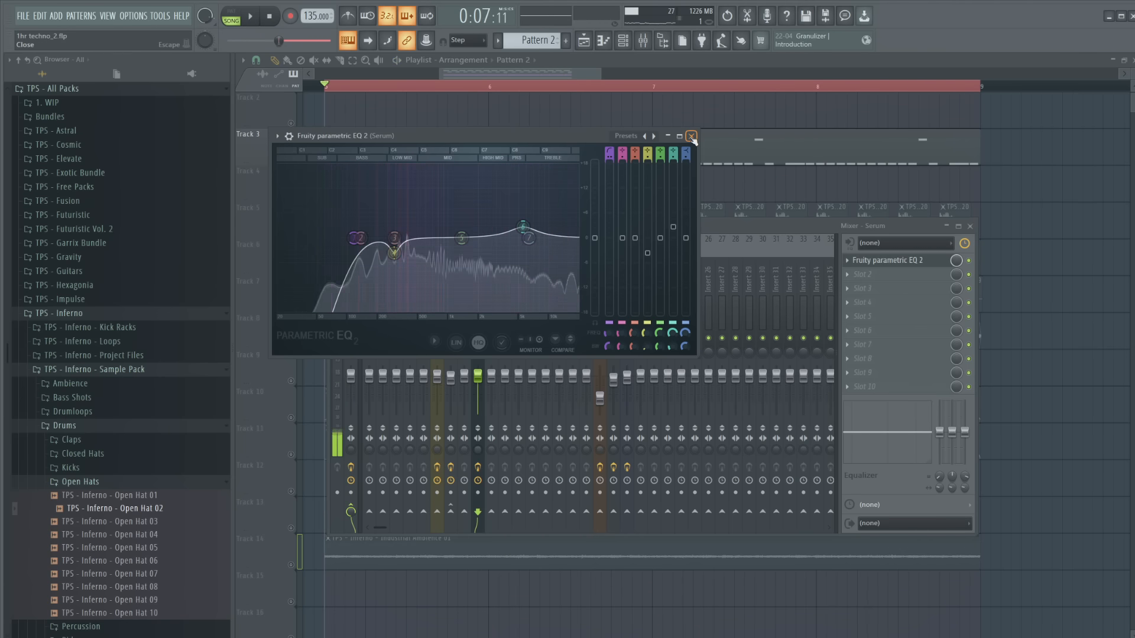
left_click(691, 136)
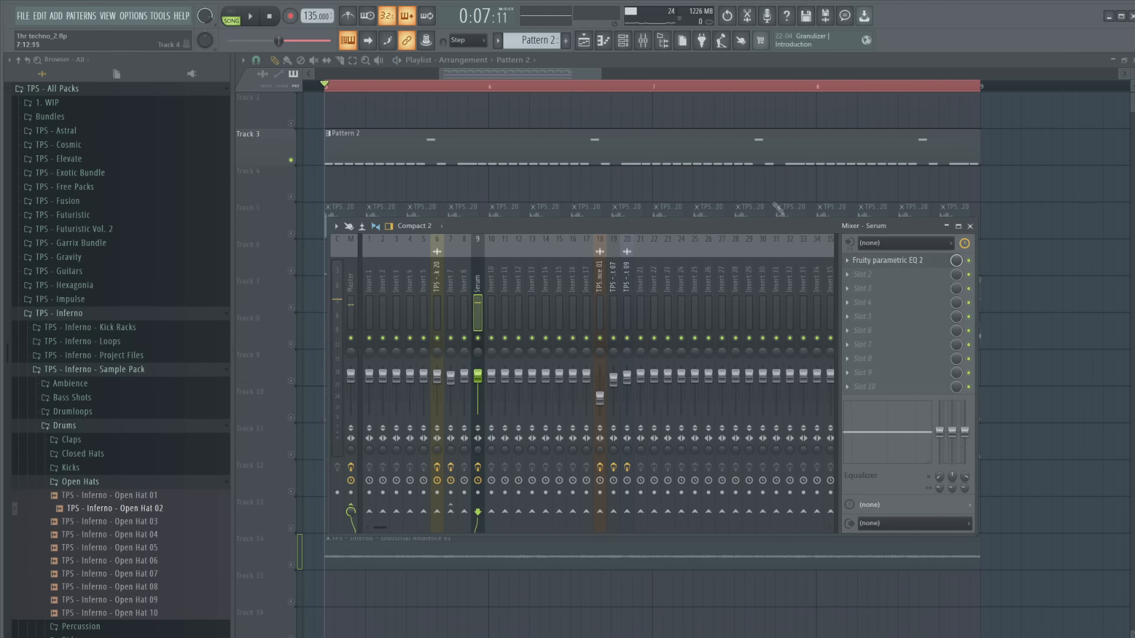
Add Fruity Reeverb 2 in slot 3 of the Serum insert with a 37% wet level and about 72% mix level, auditioning it
left_click(881, 288)
left_click(1035, 210)
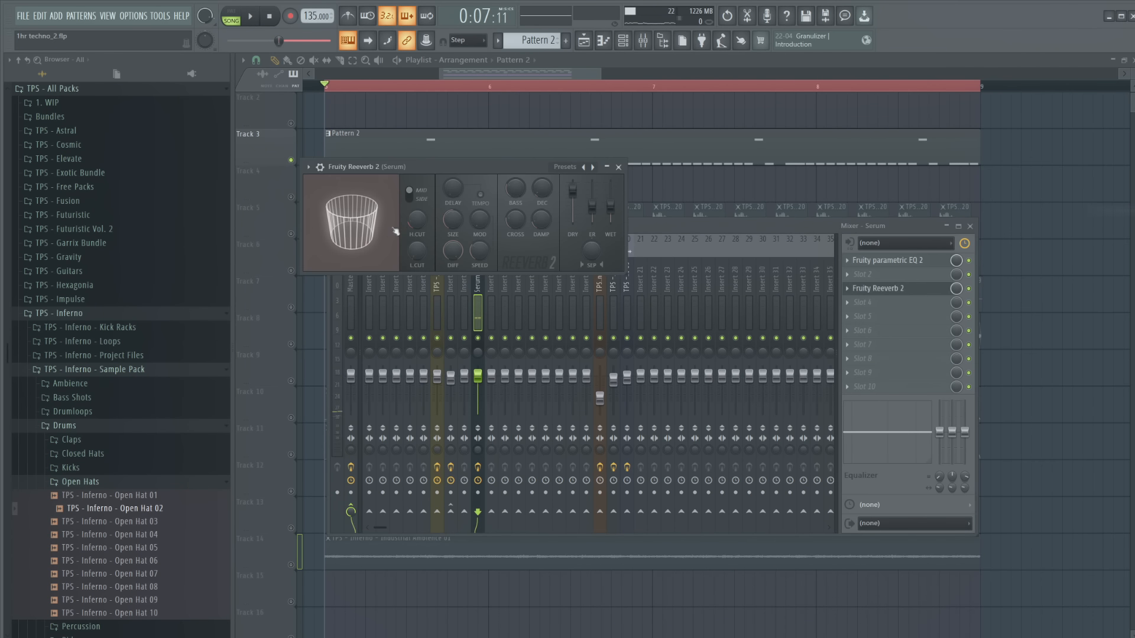
key("space")
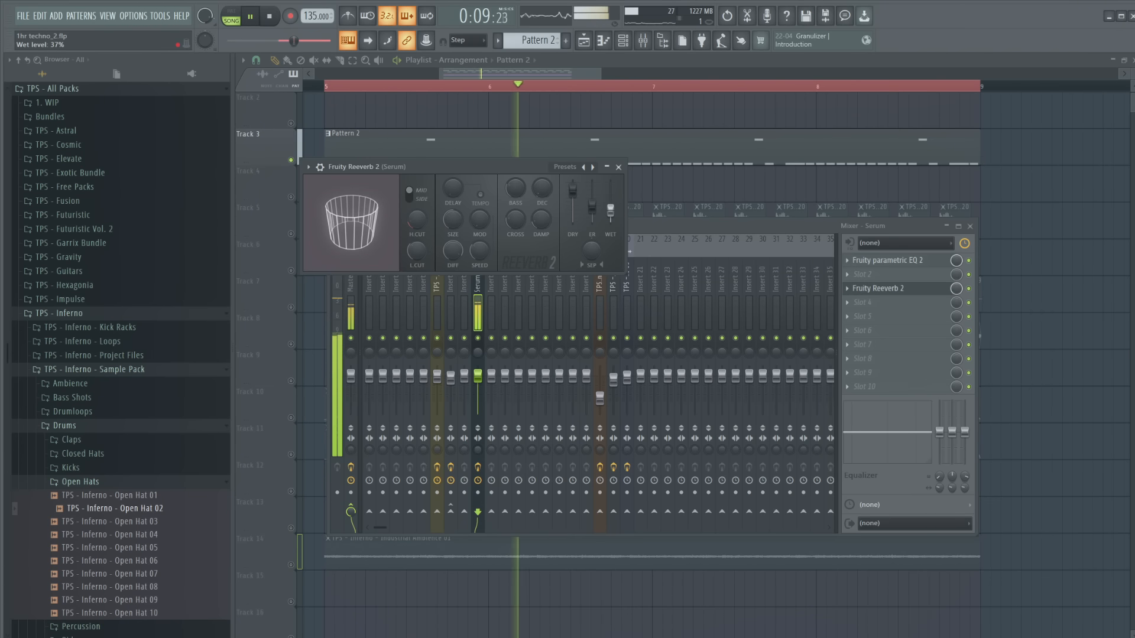
left_click(953, 296)
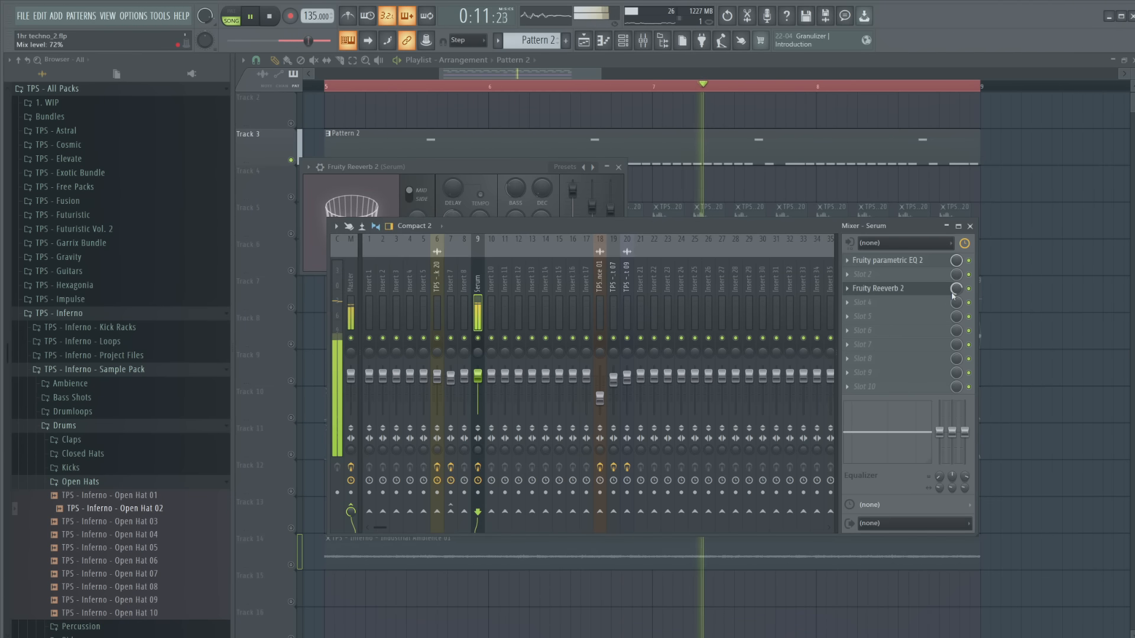
left_click(980, 286)
left_click(645, 40)
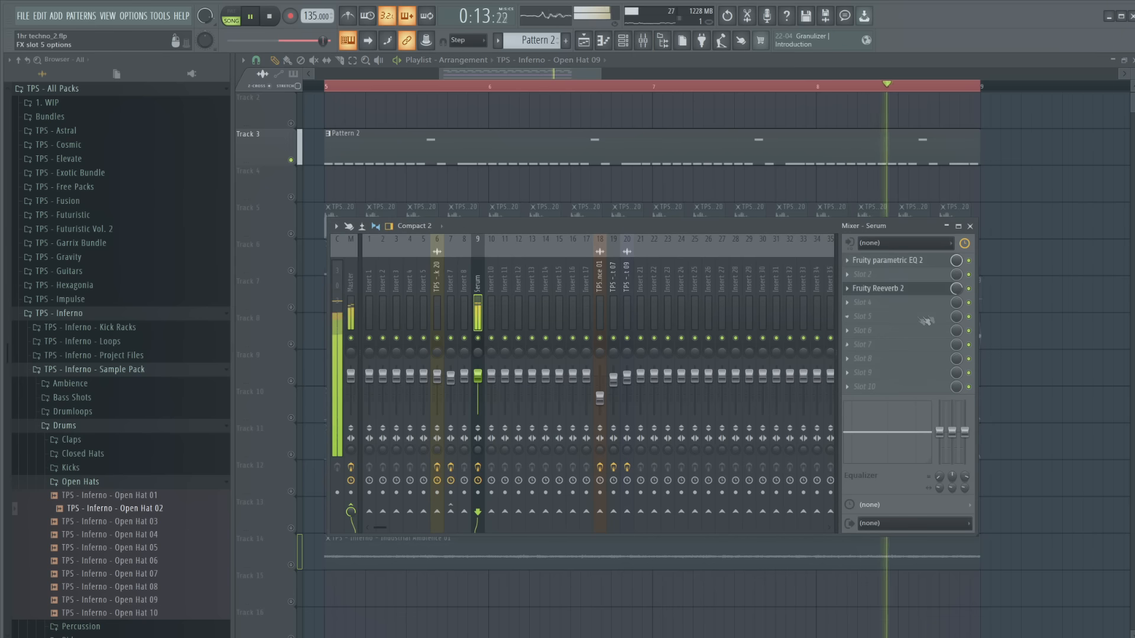
key("space")
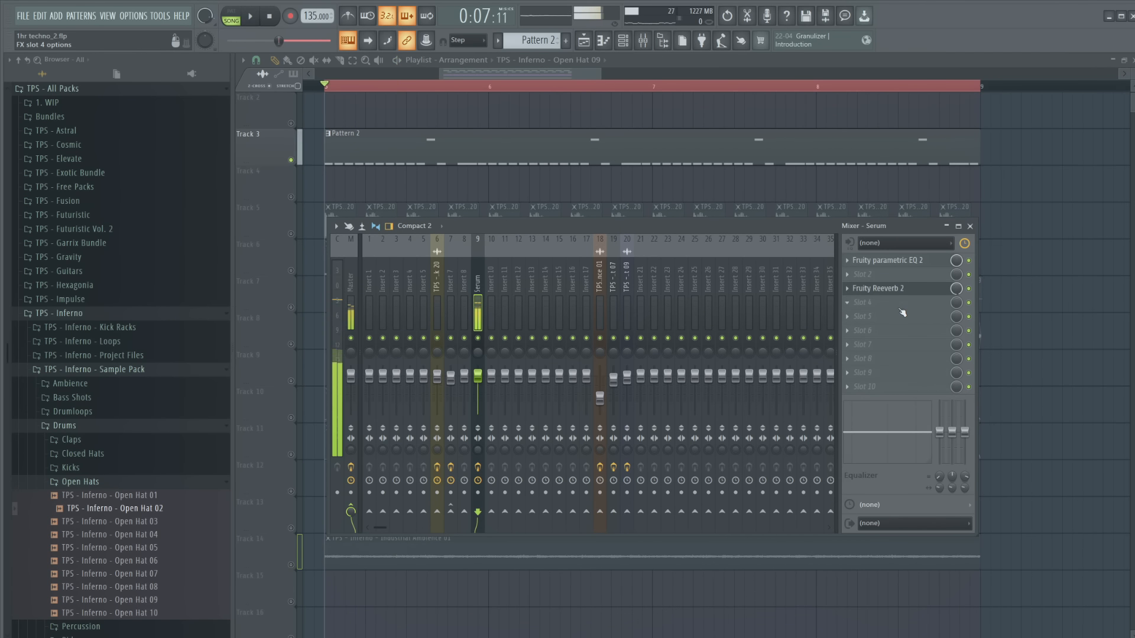
Add Fruity Delay 3 to slot 4 of the Serum mixer track in ping pong mode with output wet at about 17%
left_click(901, 307)
left_click(1113, 18)
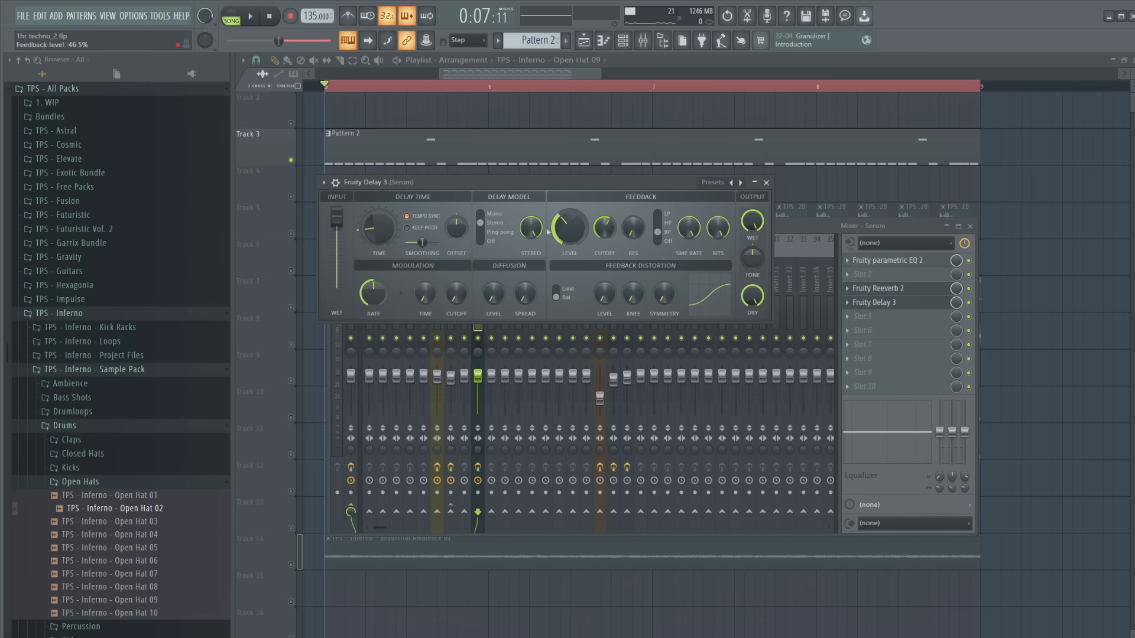
key("space")
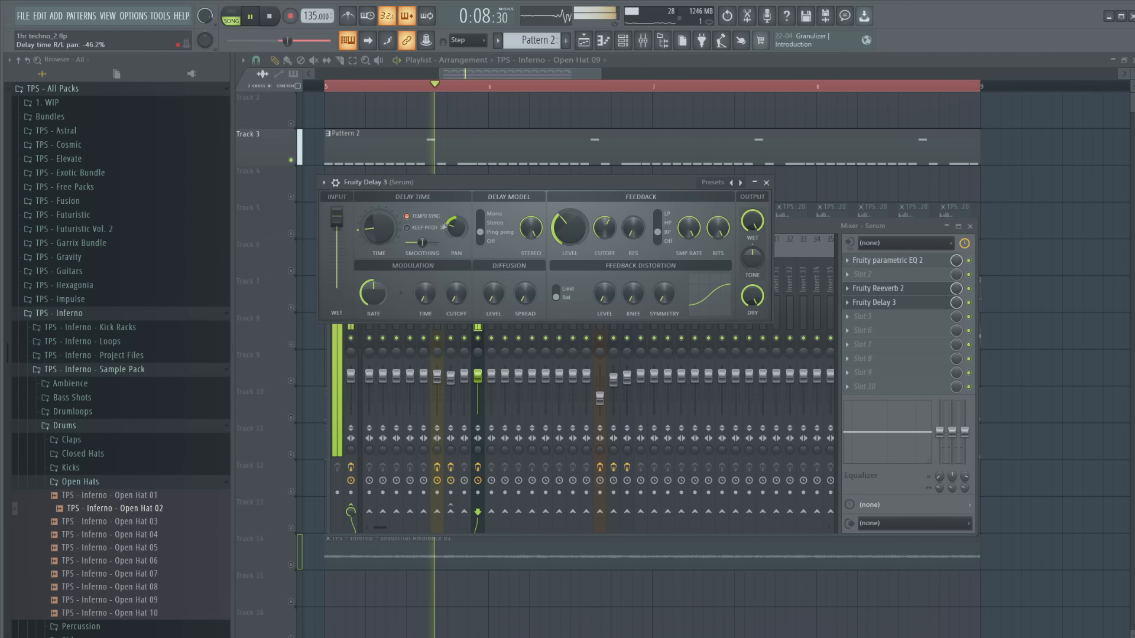
key("space")
key("space")
left_click_drag(754, 218, 754, 260)
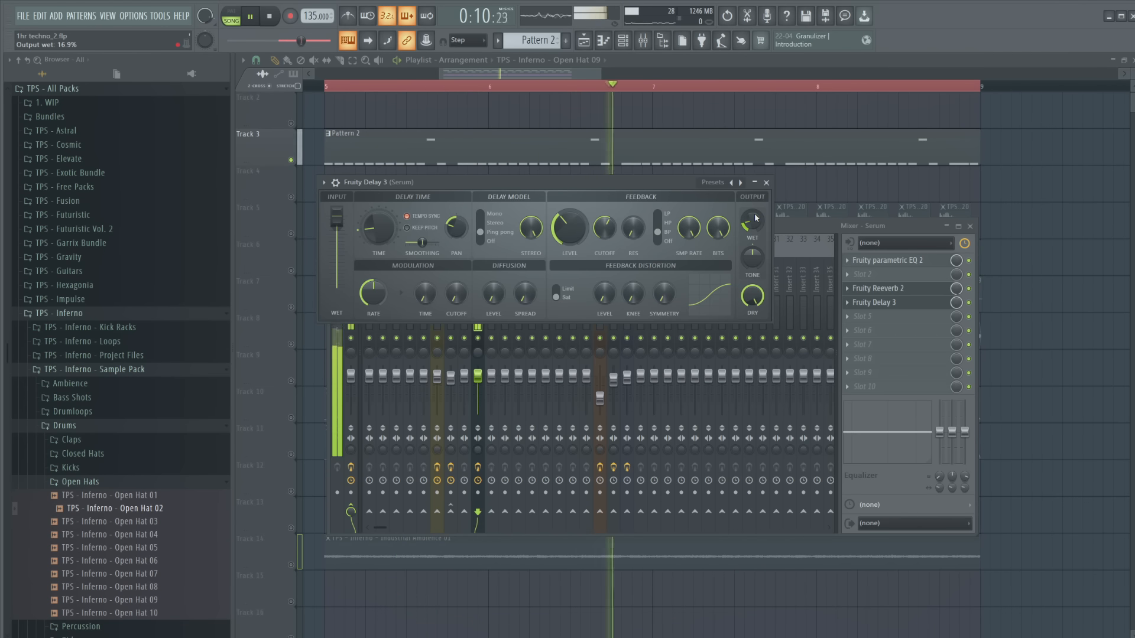
Set the Serum track's Fruity Reeverb 2 mix level to 81% and lower the track's volume to about 89% (-2.5 dB)
left_click(969, 302)
left_click(969, 302)
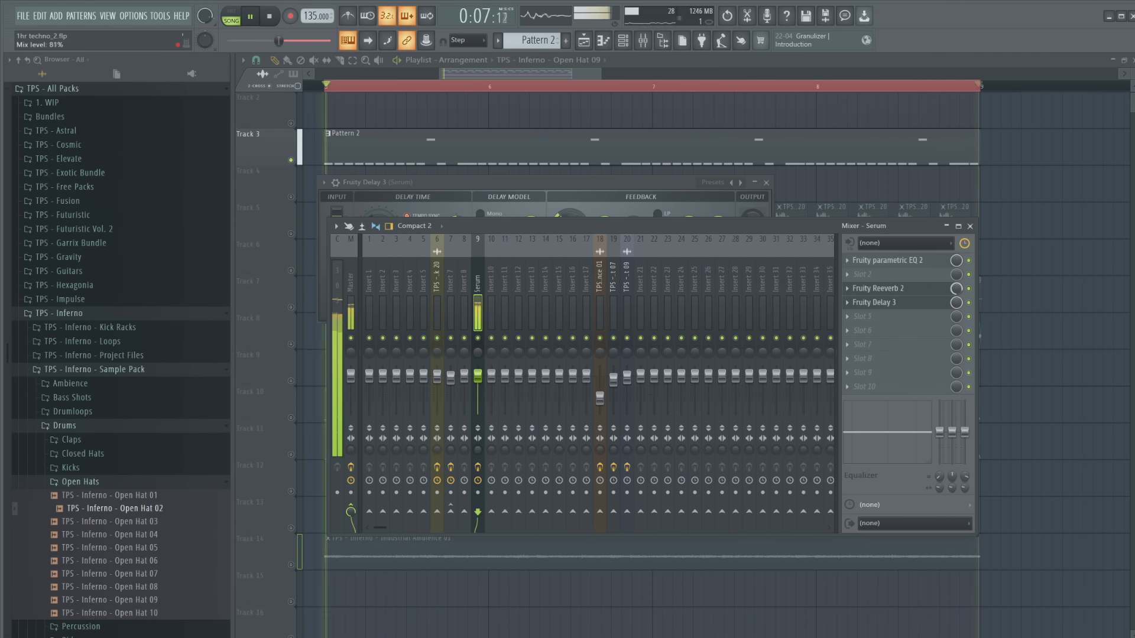
left_click_drag(478, 376, 478, 379)
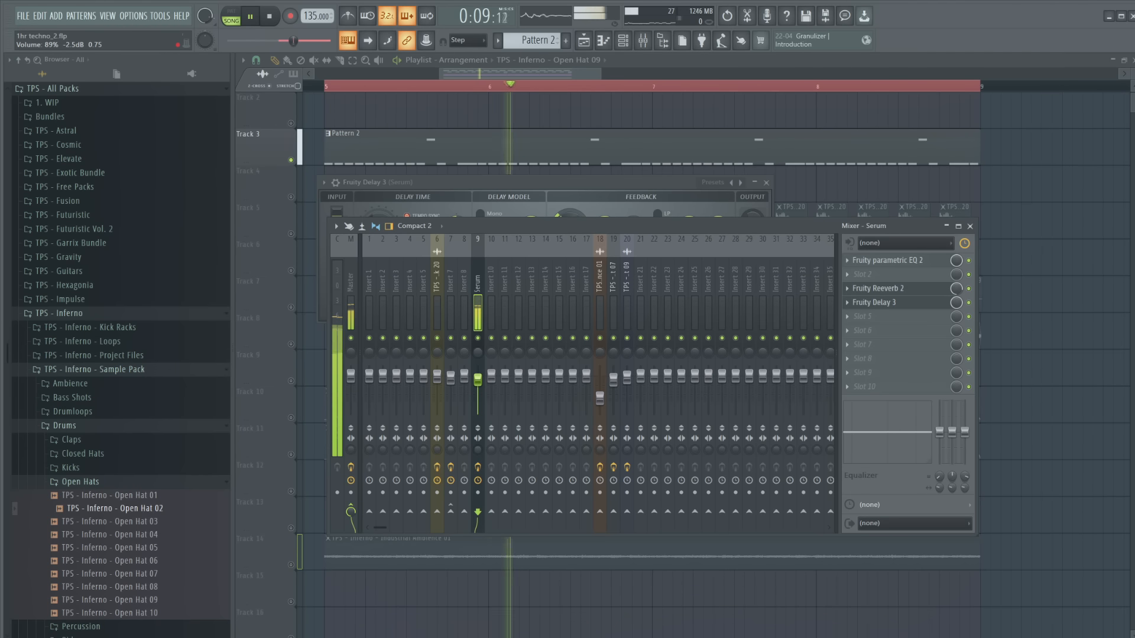
key("space")
Unsolo Track 3 in the playlist and play the full arrangement briefly
left_click(298, 159)
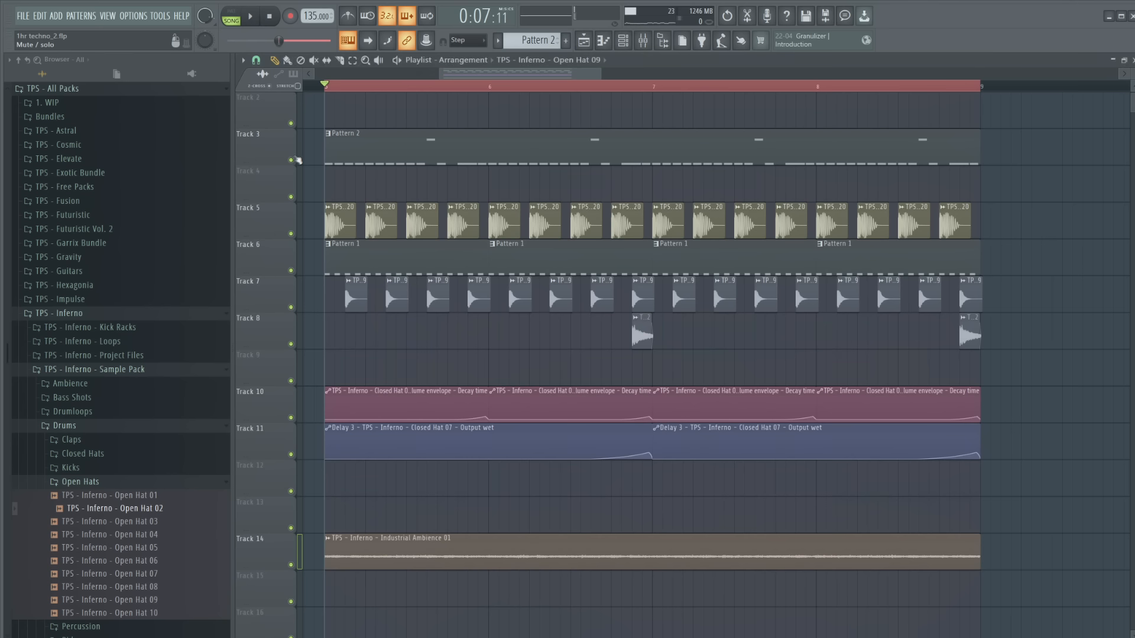
left_click(254, 15)
left_click(270, 16)
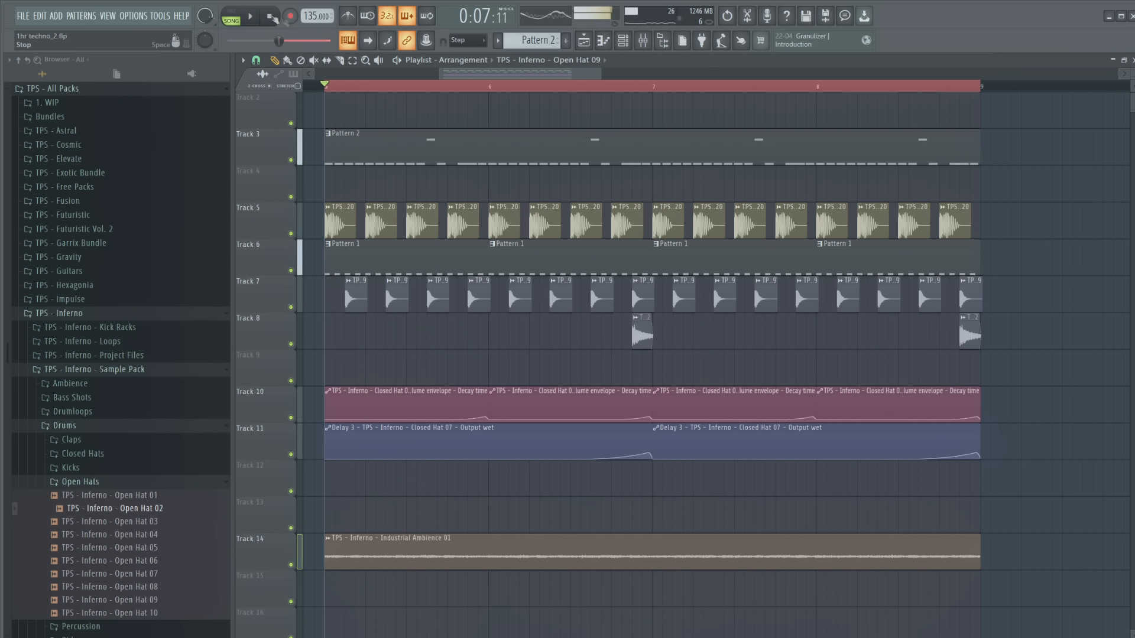
Add the Kickstart sidechain effect to slot 8 of the Serum mixer track
left_click(649, 43)
left_click(900, 359)
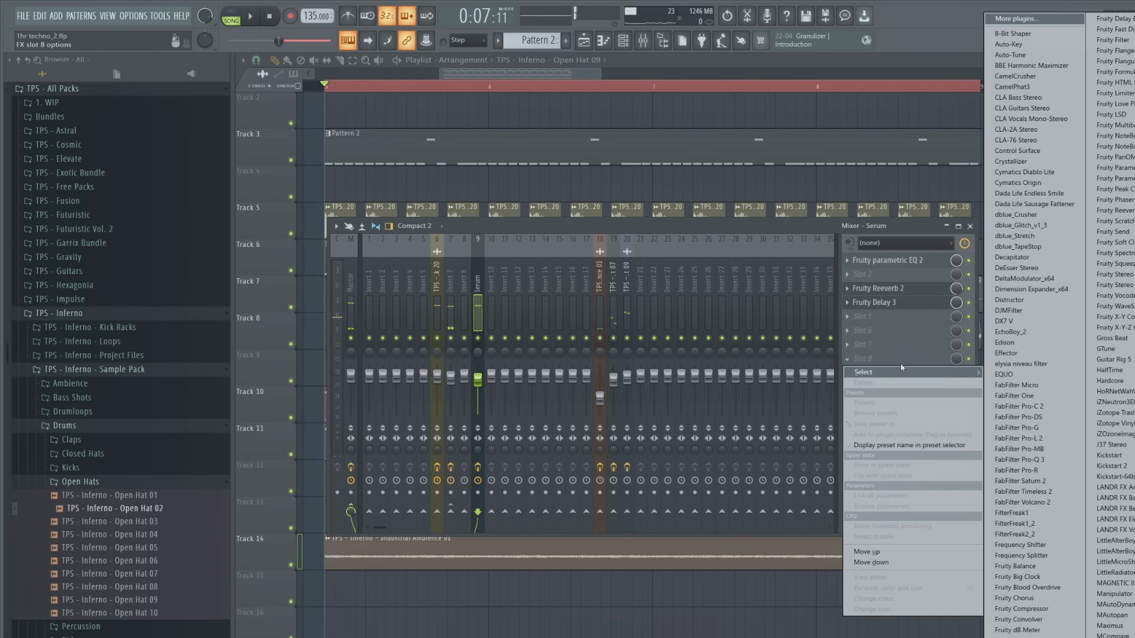
key("Return")
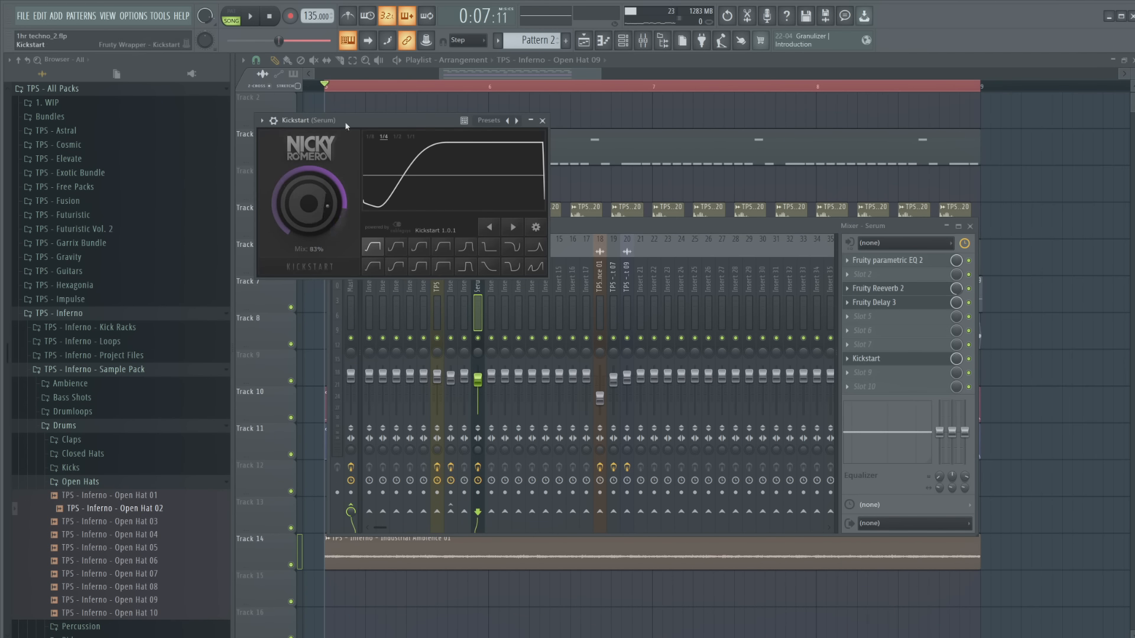
left_click_drag(345, 123, 354, 163)
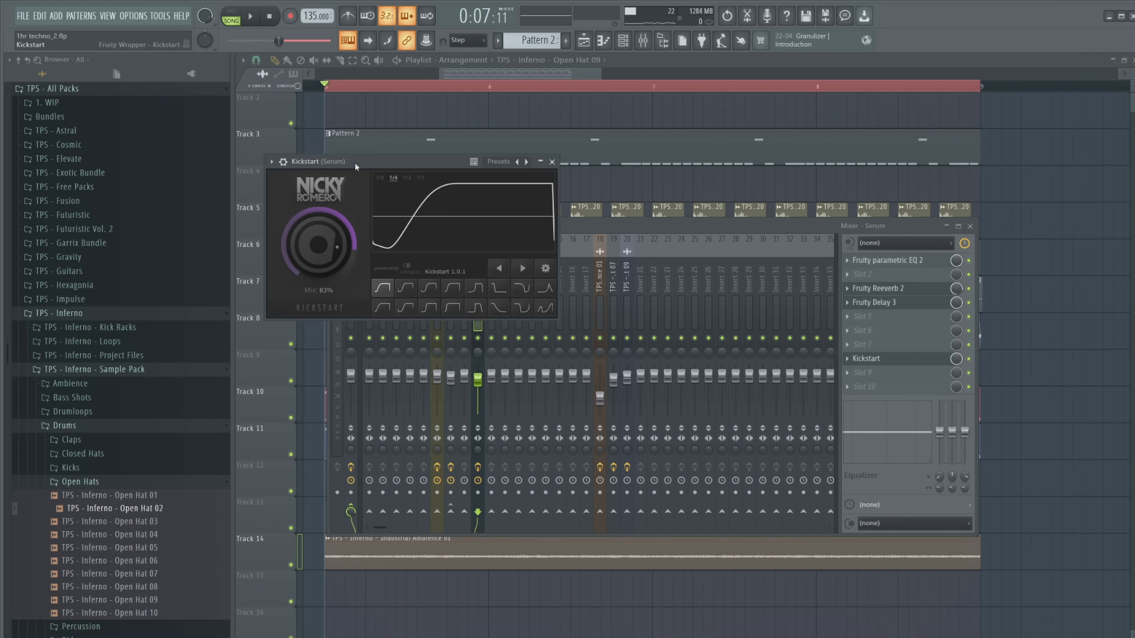
Set Kickstart's mix to 87% during playback and close the plugin
left_click(250, 16)
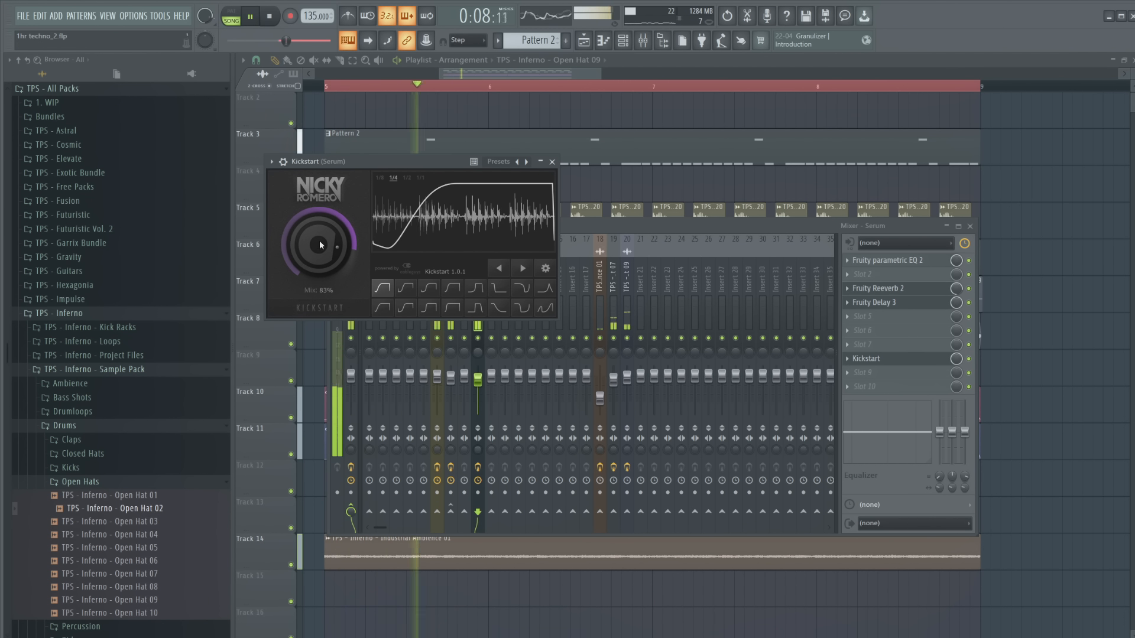
left_click_drag(319, 244, 324, 237)
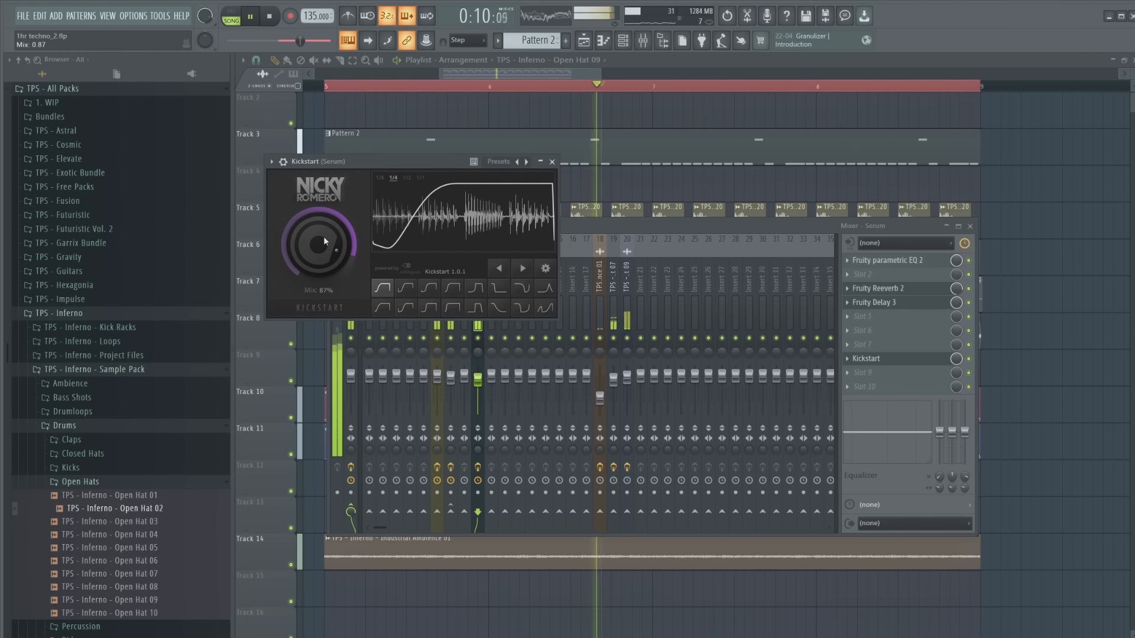
left_click(553, 161)
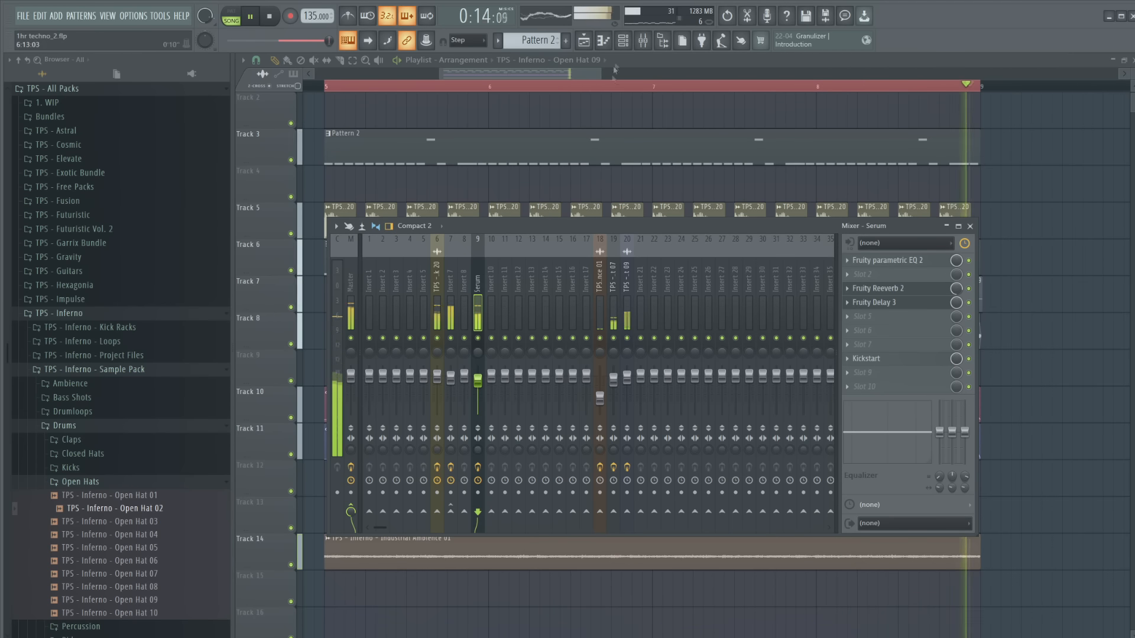
Open the Serum channel's synth, adjust the modulation on its filter cutoff, and play the arrangement
left_click(625, 41)
key("space")
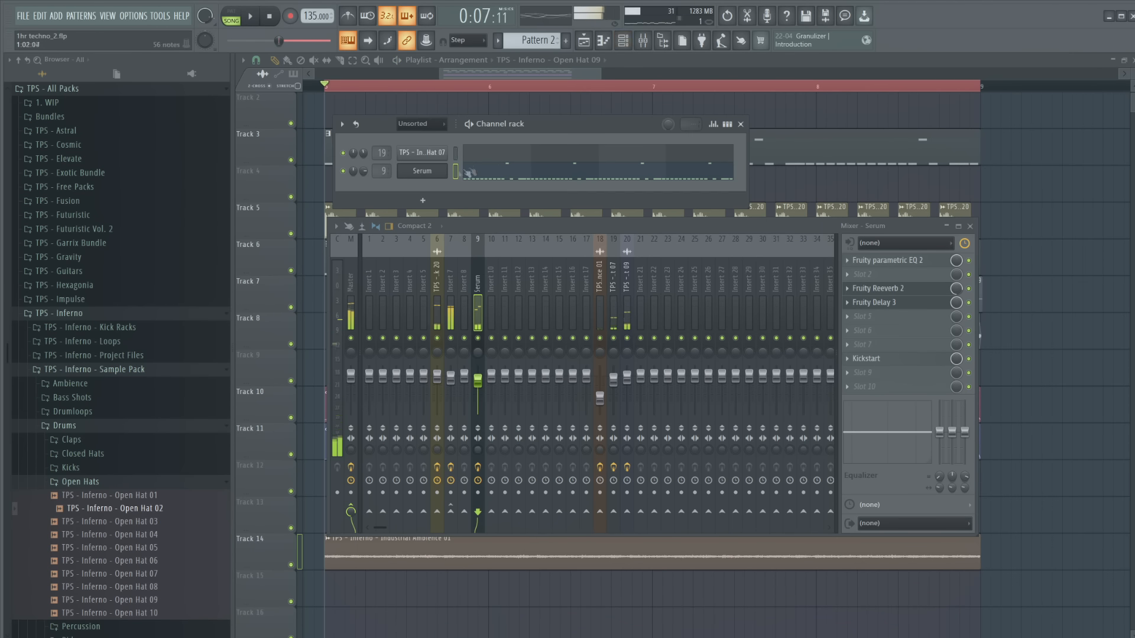
left_click(436, 172)
mouse_move(710, 320)
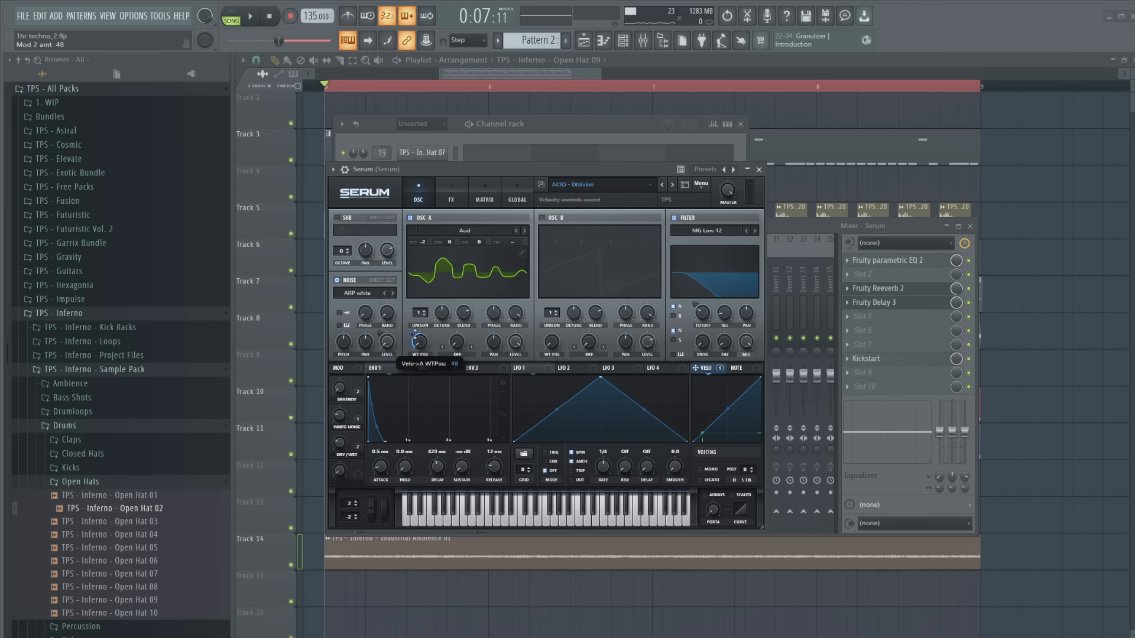
key("space")
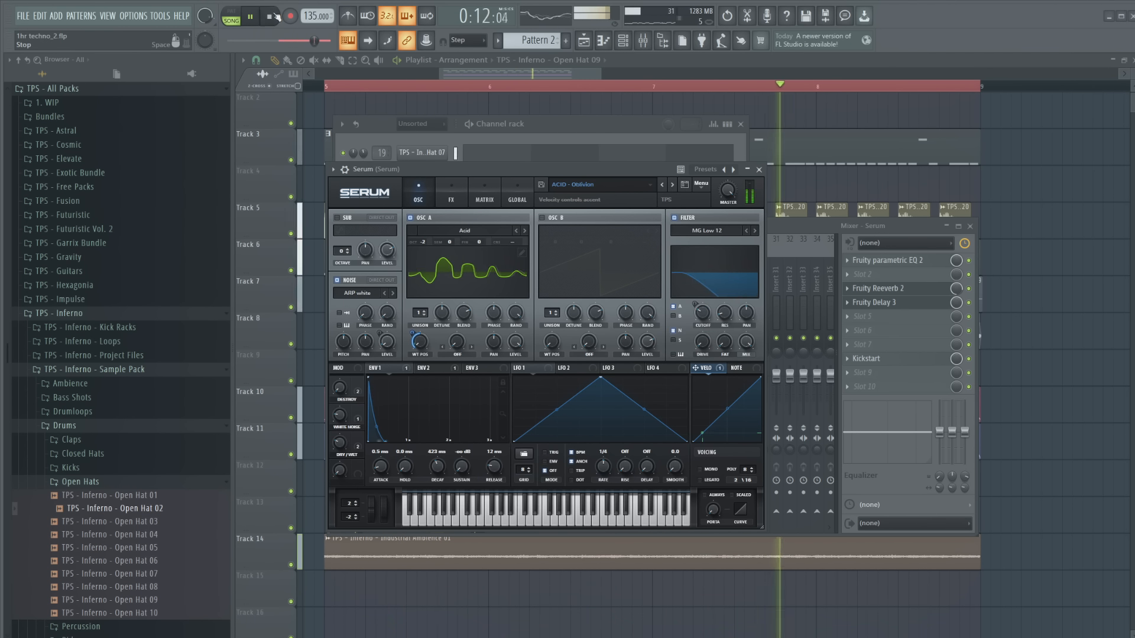
key("space")
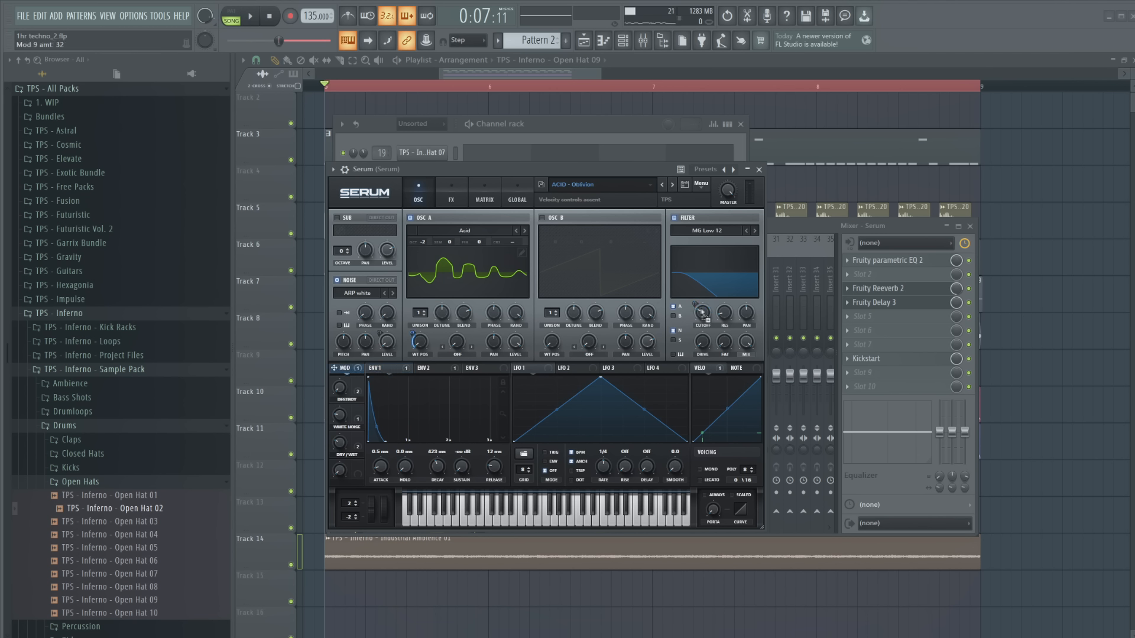
left_click_drag(705, 313, 694, 311)
left_click(249, 17)
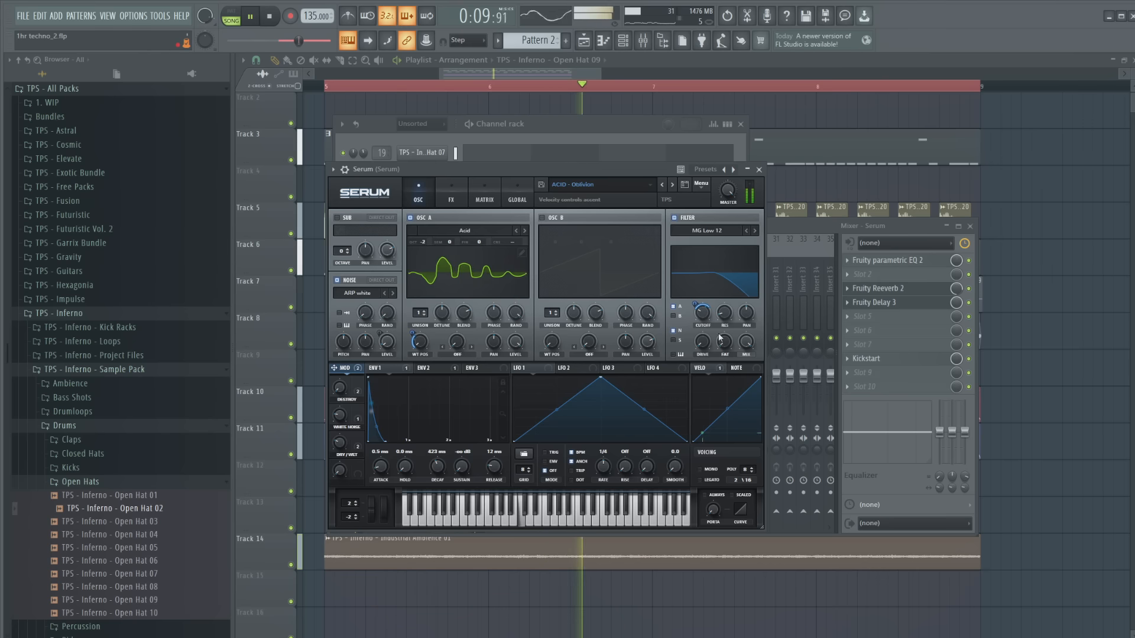
Set the modulation amount on oscillator A's wavetable position to 56 and close Serum
left_click_drag(412, 332, 416, 329)
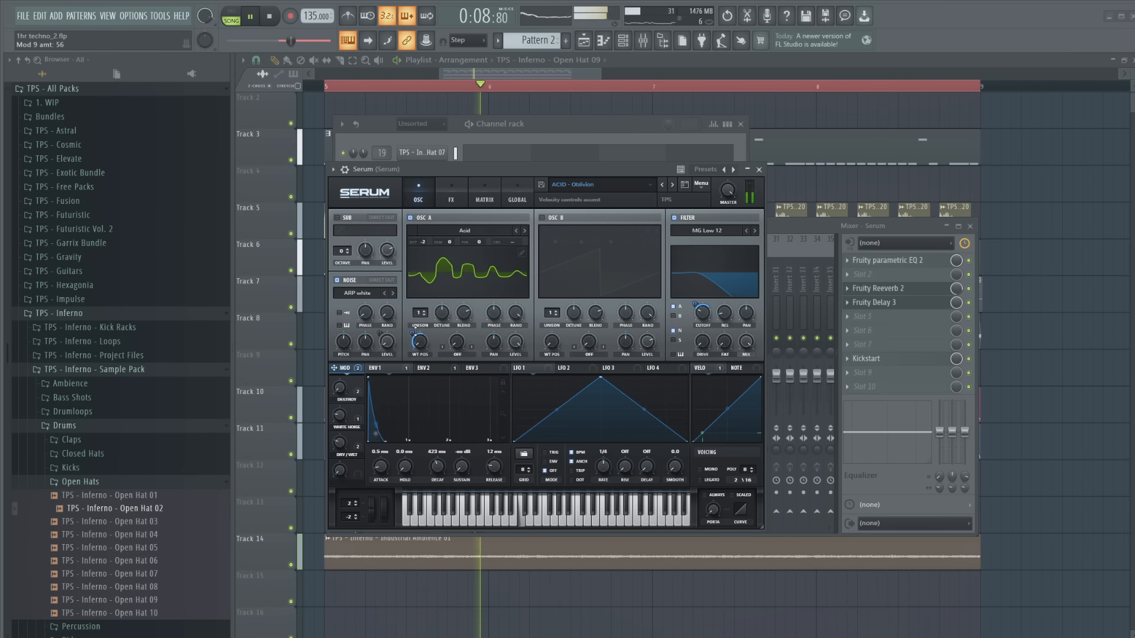
left_click(426, 368)
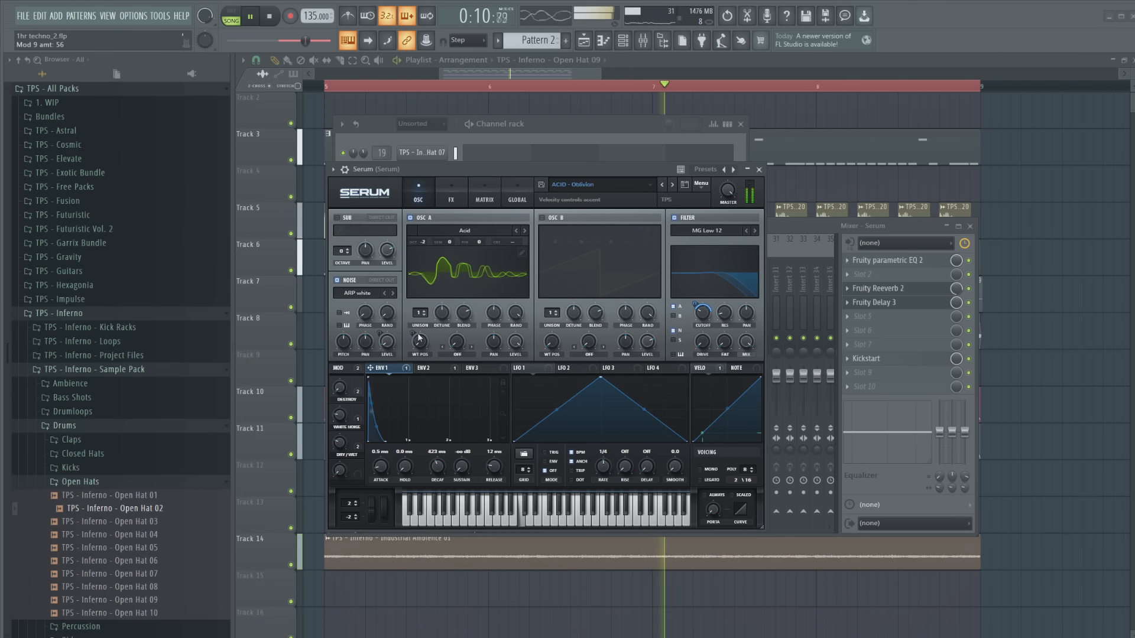
left_click(412, 336)
left_click(759, 170)
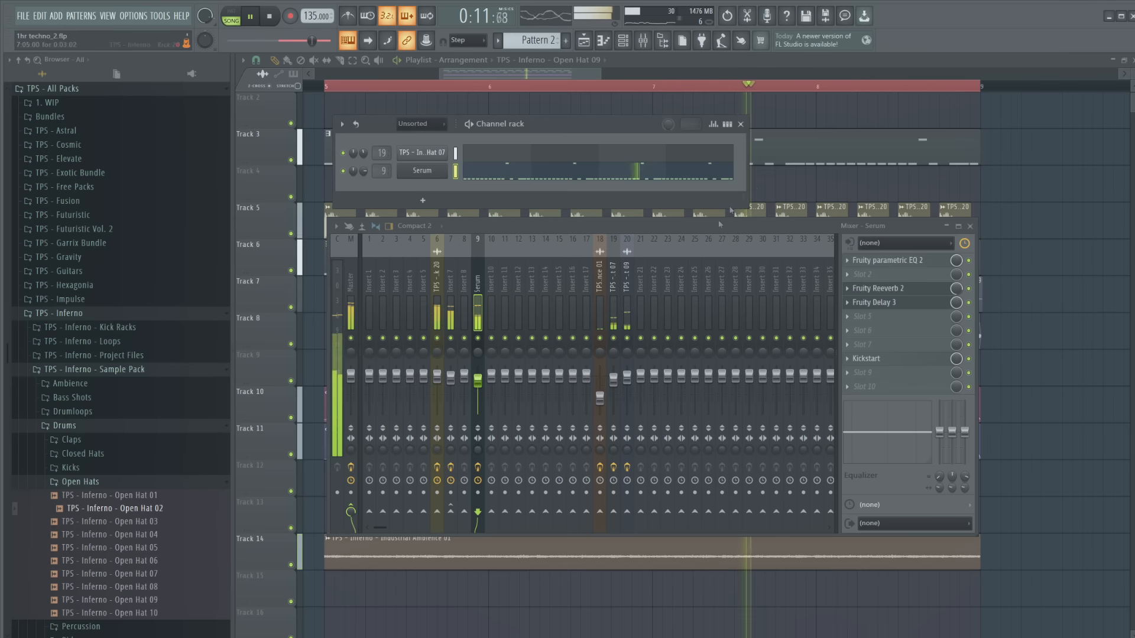
Lower the Serum mixer track's volume slightly further, close the mixer, and stop playback
left_click_drag(477, 377, 478, 385)
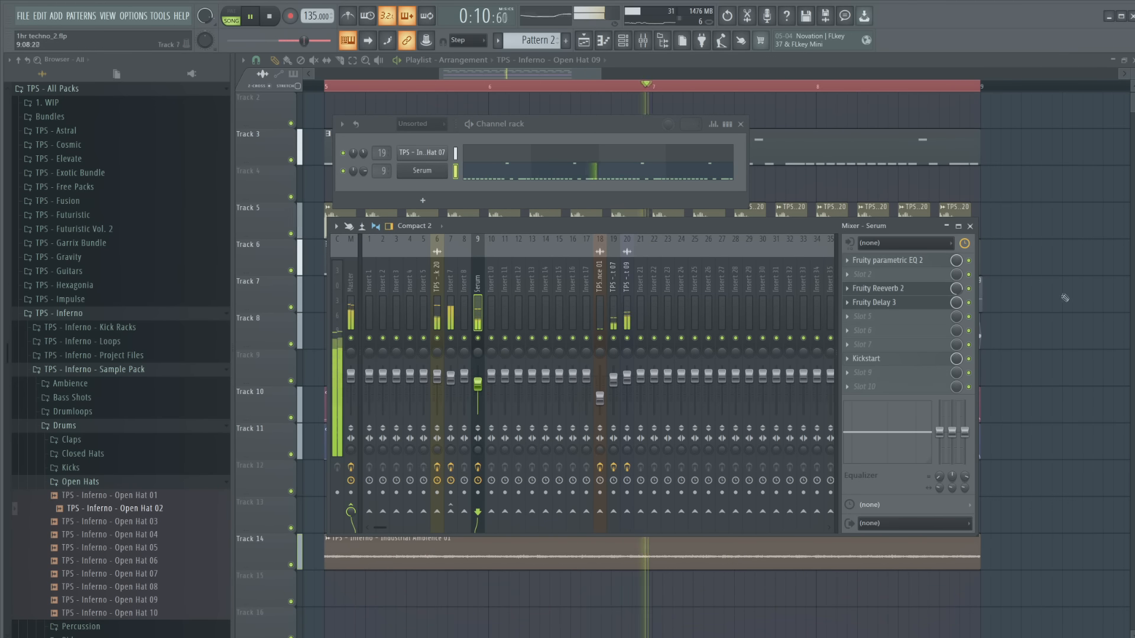
key("F12")
left_click(271, 16)
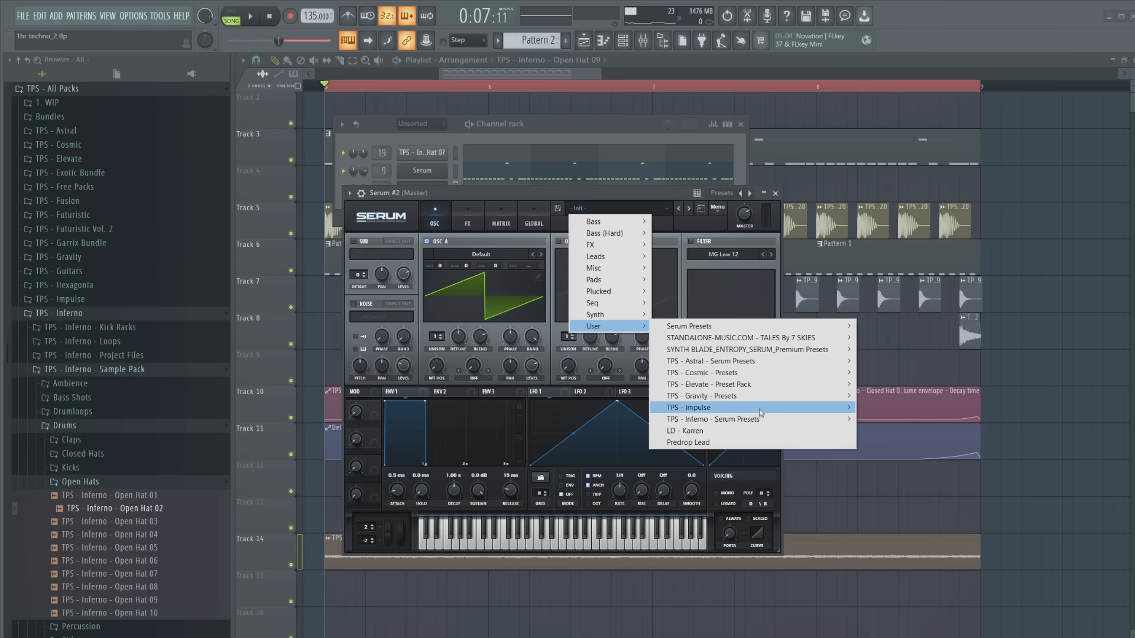
Load the LD - Connect preset from TPS - Inferno - Serum Presets into a second Serum and play it with the arrangement
mouse_move(764, 419)
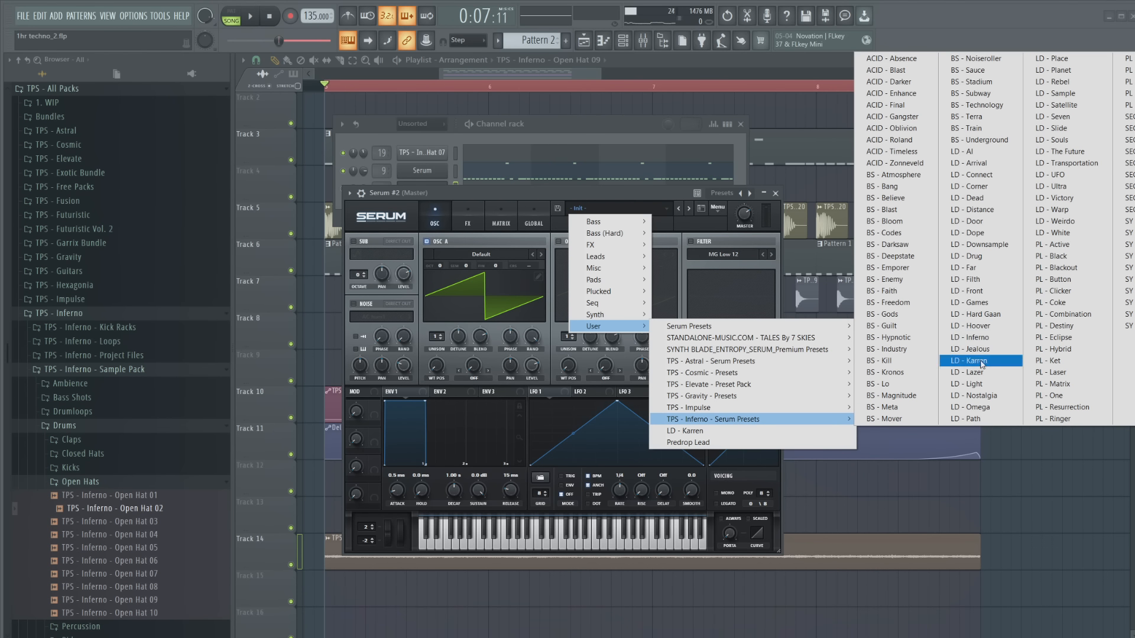
left_click(976, 175)
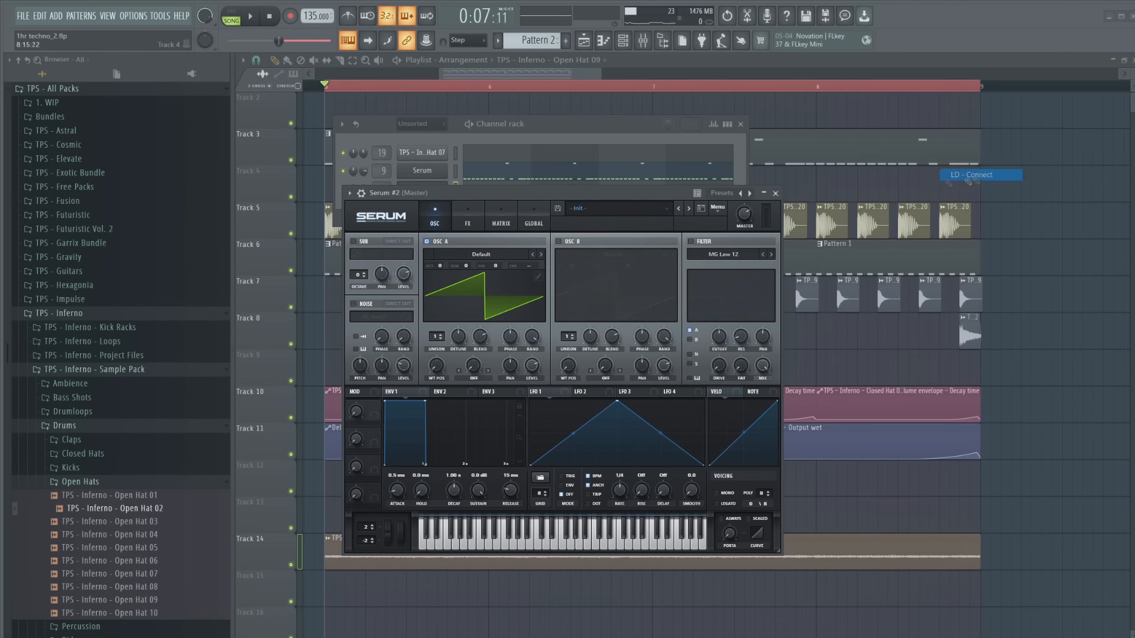
left_click(254, 18)
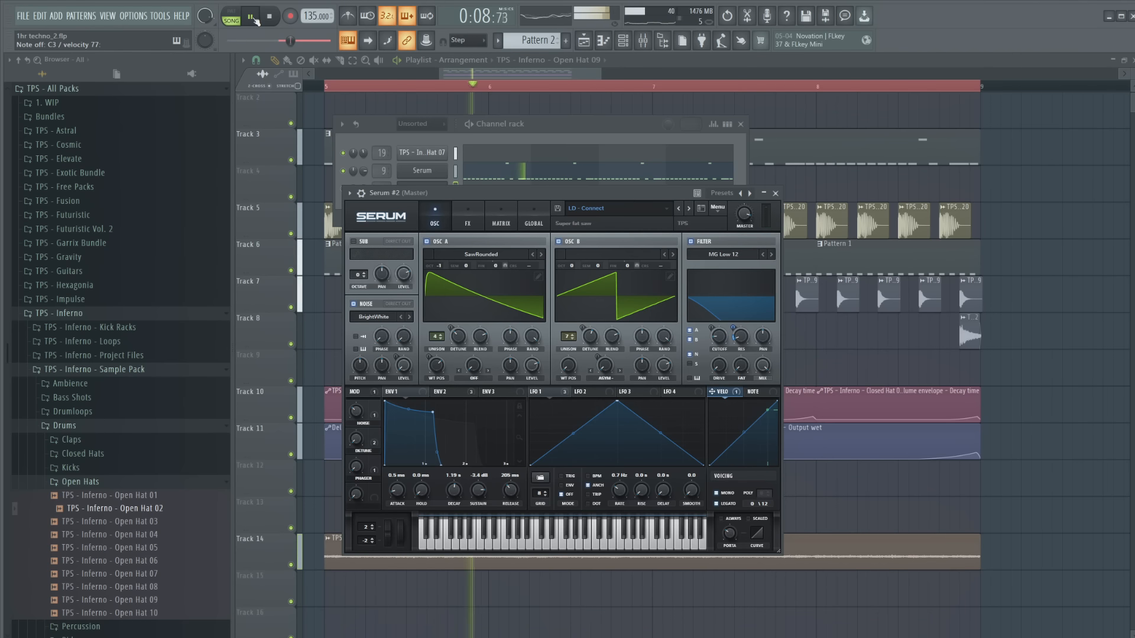
Audition the following lead presets in the second Serum one by one up to LD - Filth
left_click(689, 210)
key("space")
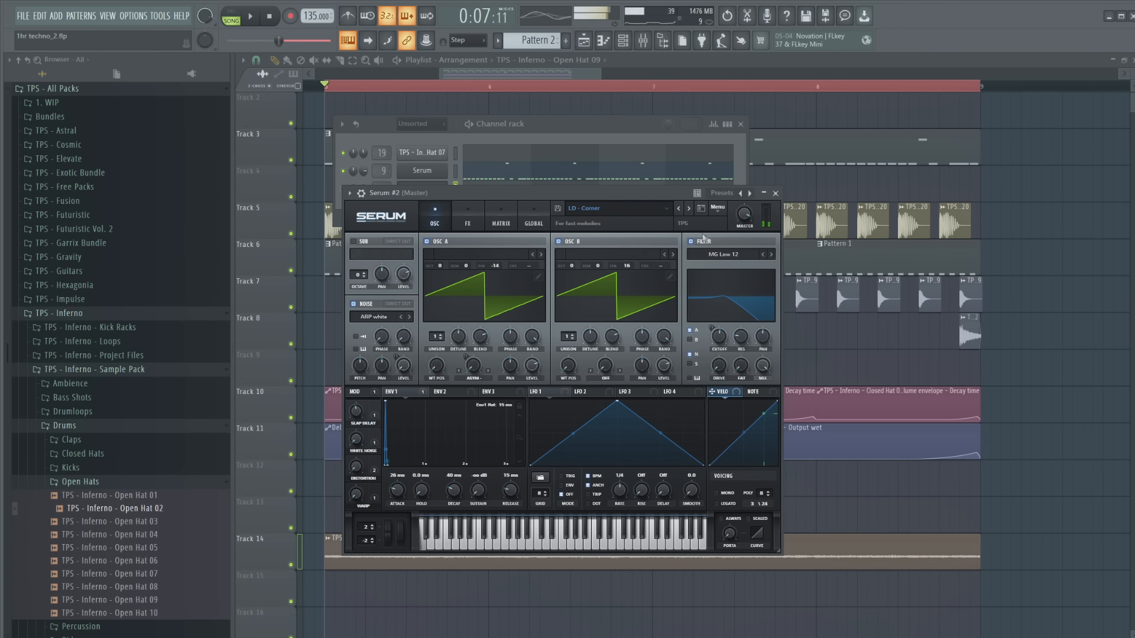
left_click(689, 210)
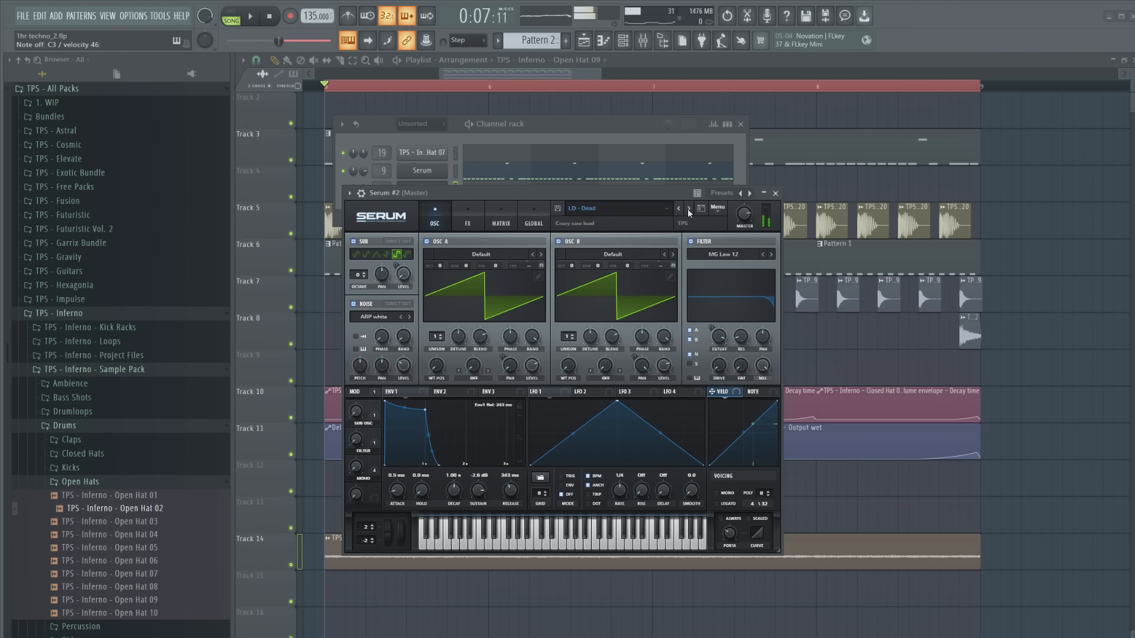
left_click(689, 209)
left_click(681, 210)
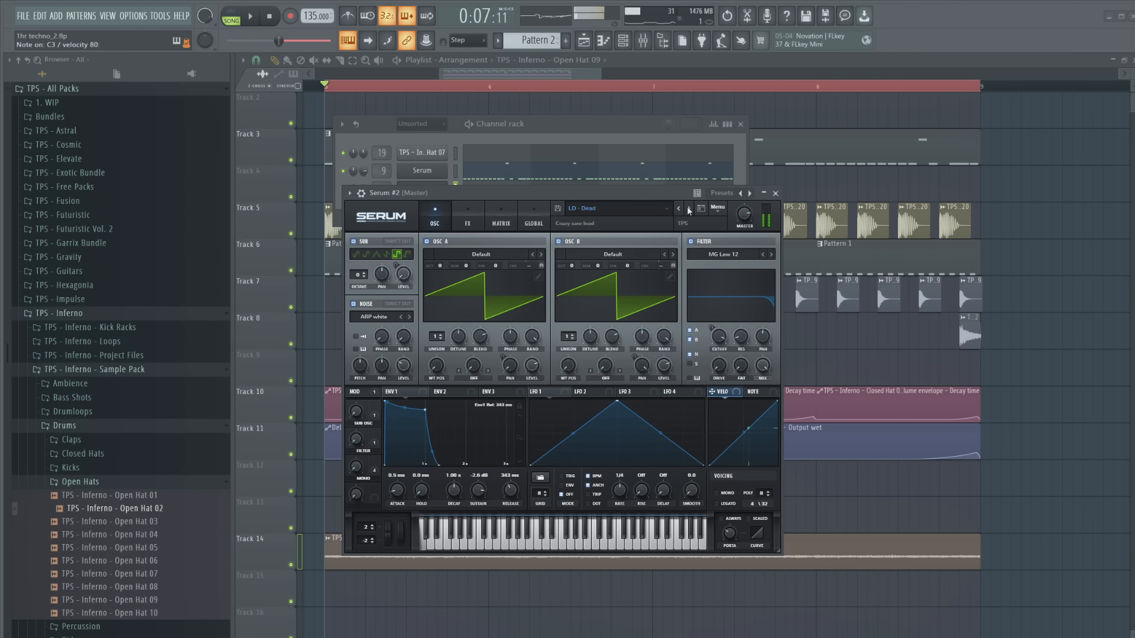
left_click(689, 210)
left_click(689, 210)
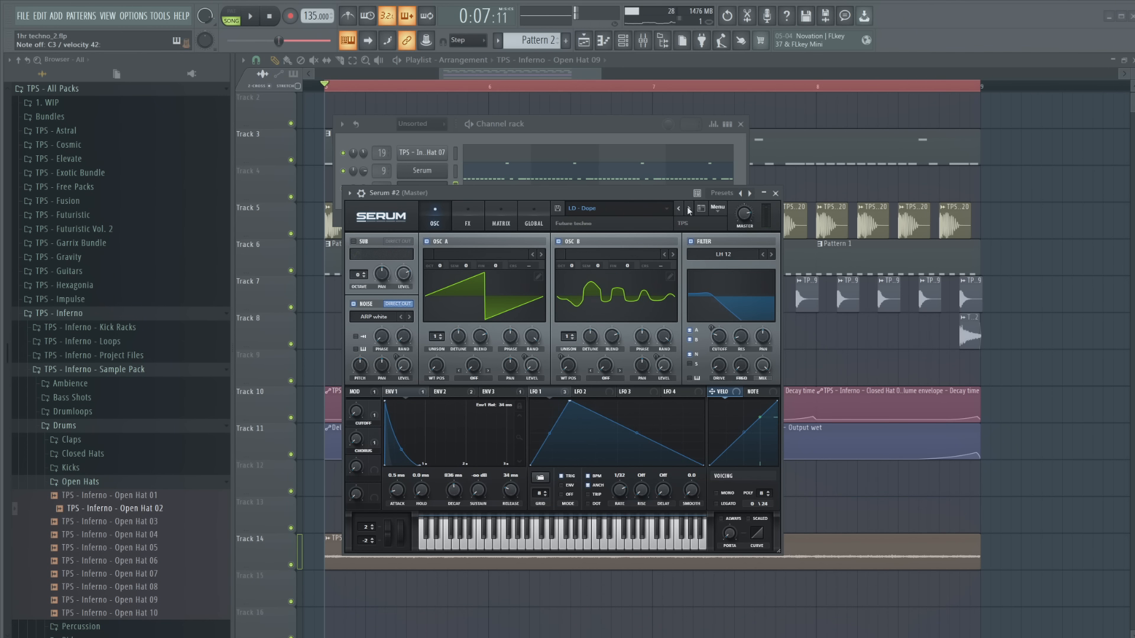
left_click(688, 210)
left_click(689, 210)
left_click(689, 210)
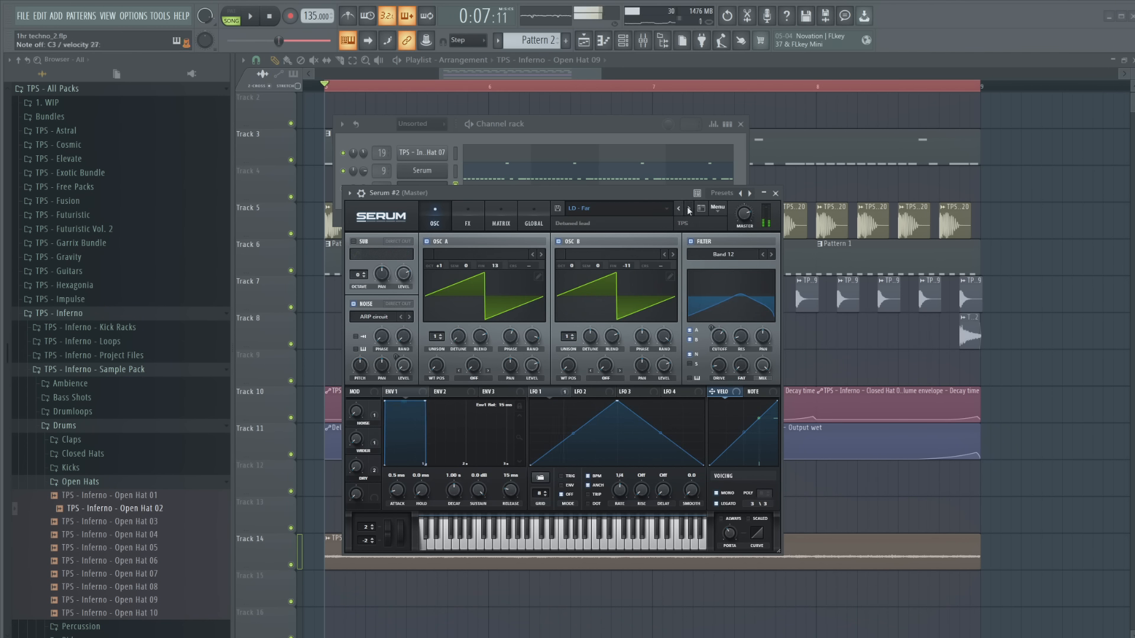
left_click(688, 210)
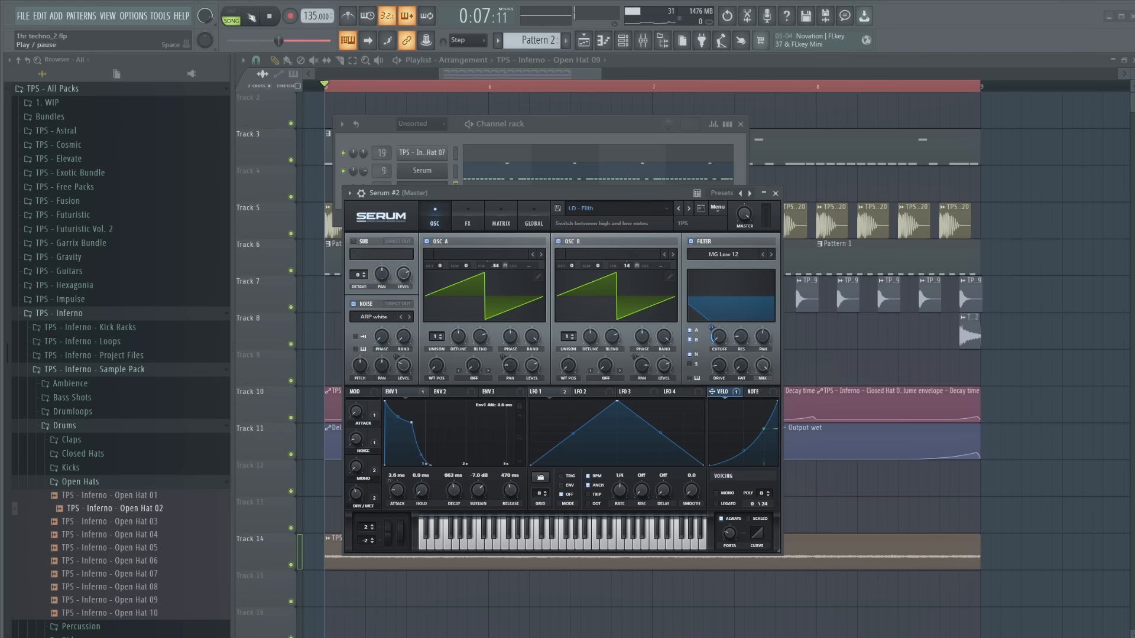
Play the arrangement with the LD - Filth preset and move on to the LD - Games preset
key("space")
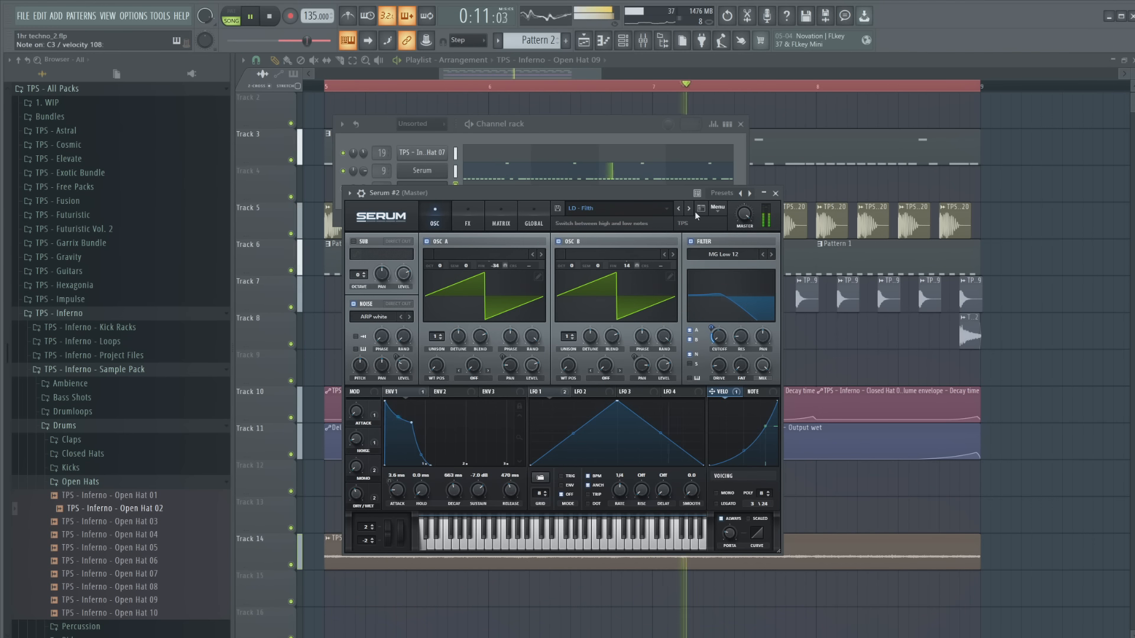
key("space")
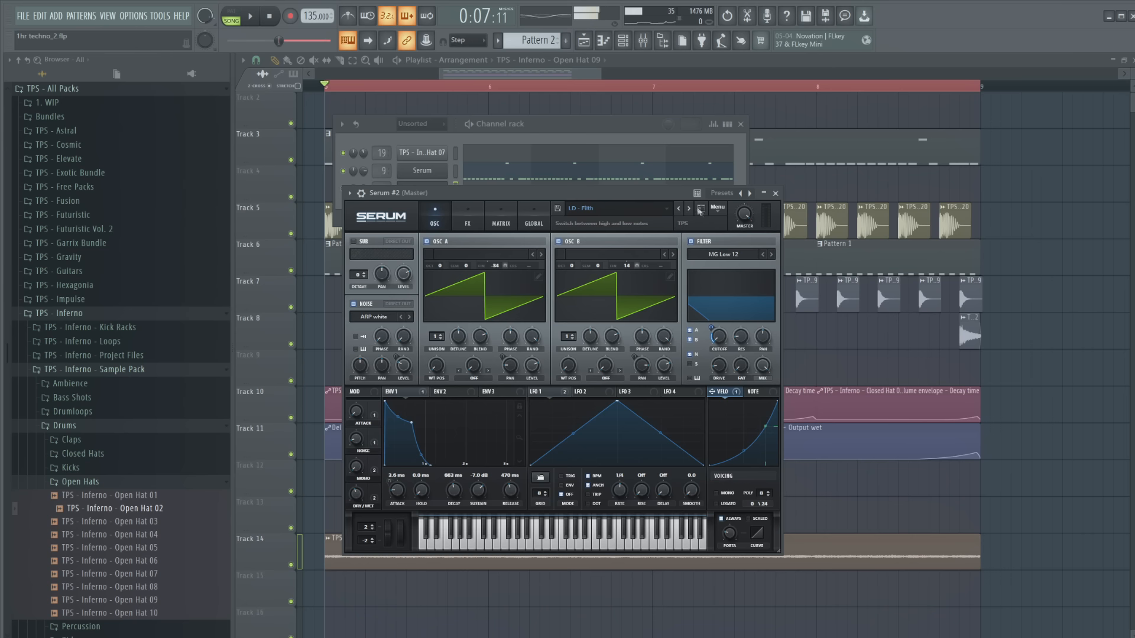
left_click(690, 208)
left_click(690, 208)
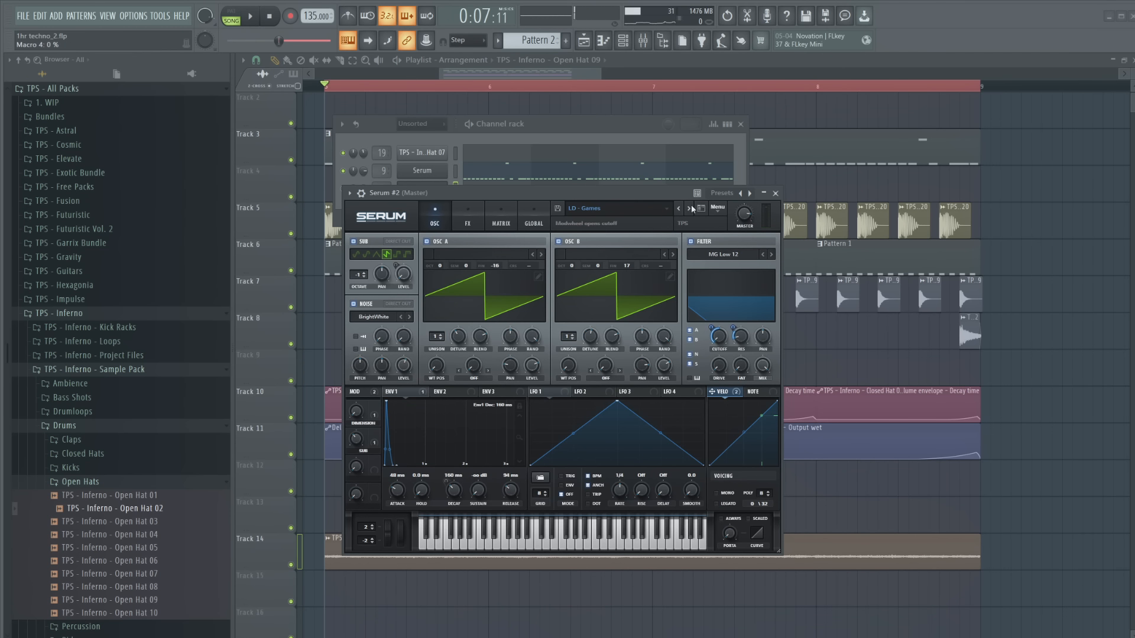
Audition the next lead presets in the second Serum and settle on LD - Karren
left_click(690, 209)
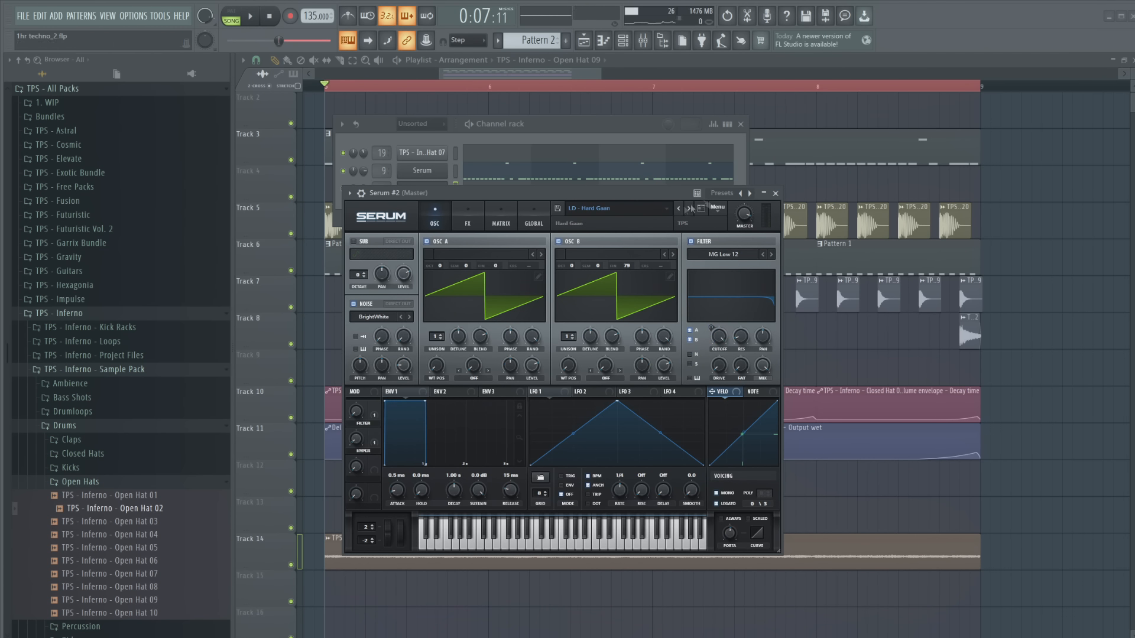
left_click(690, 209)
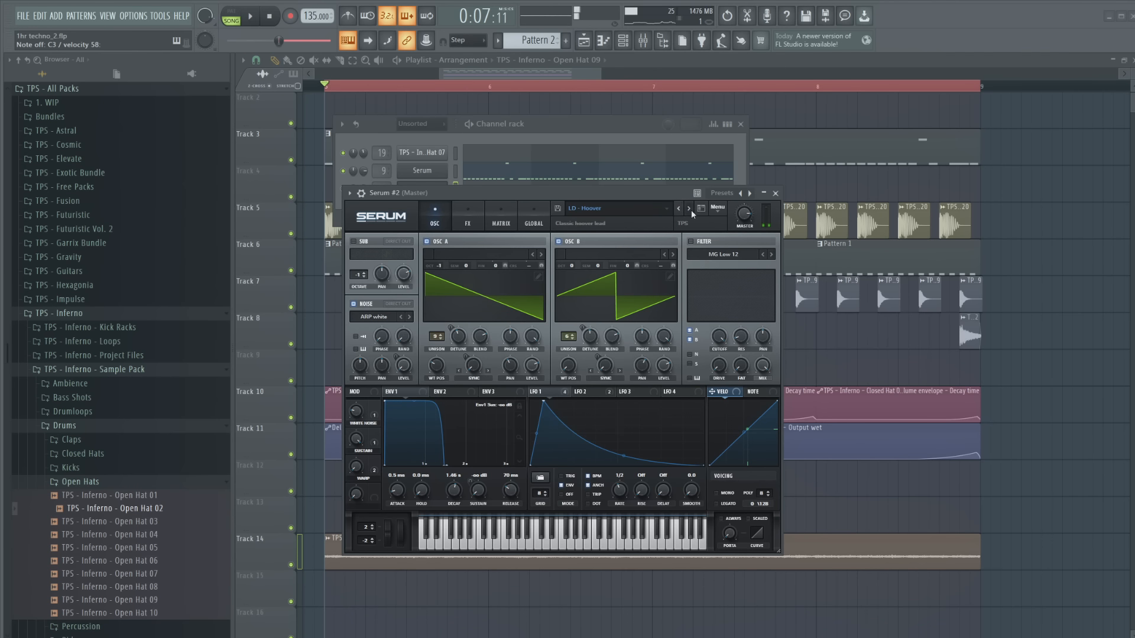
left_click(690, 209)
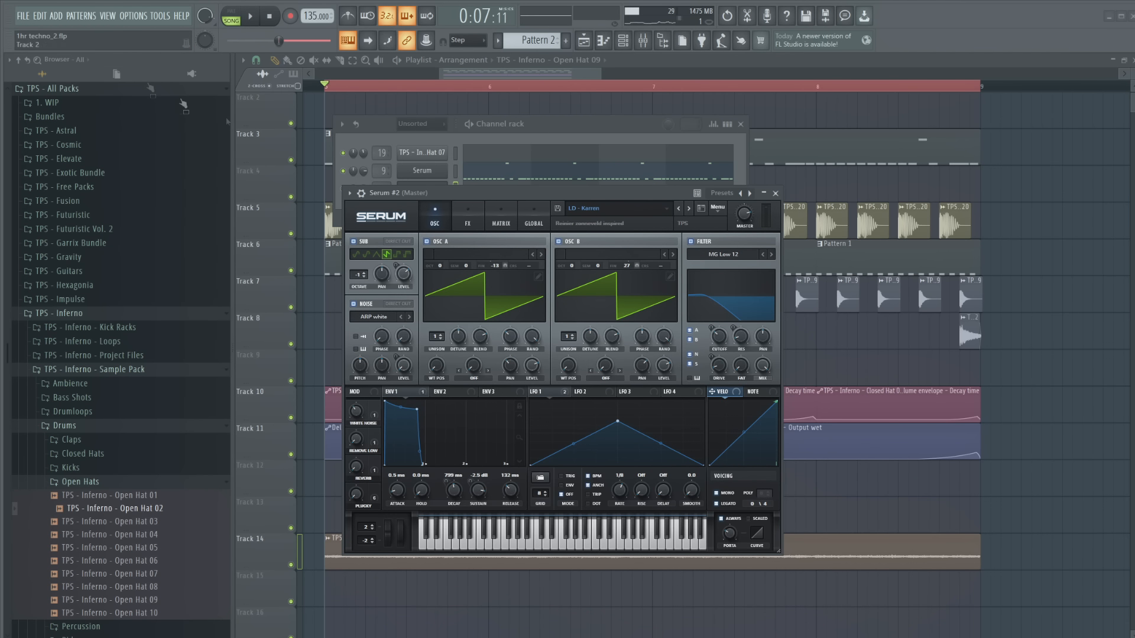
Create a new empty Pattern 3 and open the piano roll for the second Serum
left_click(81, 16)
left_click(95, 40)
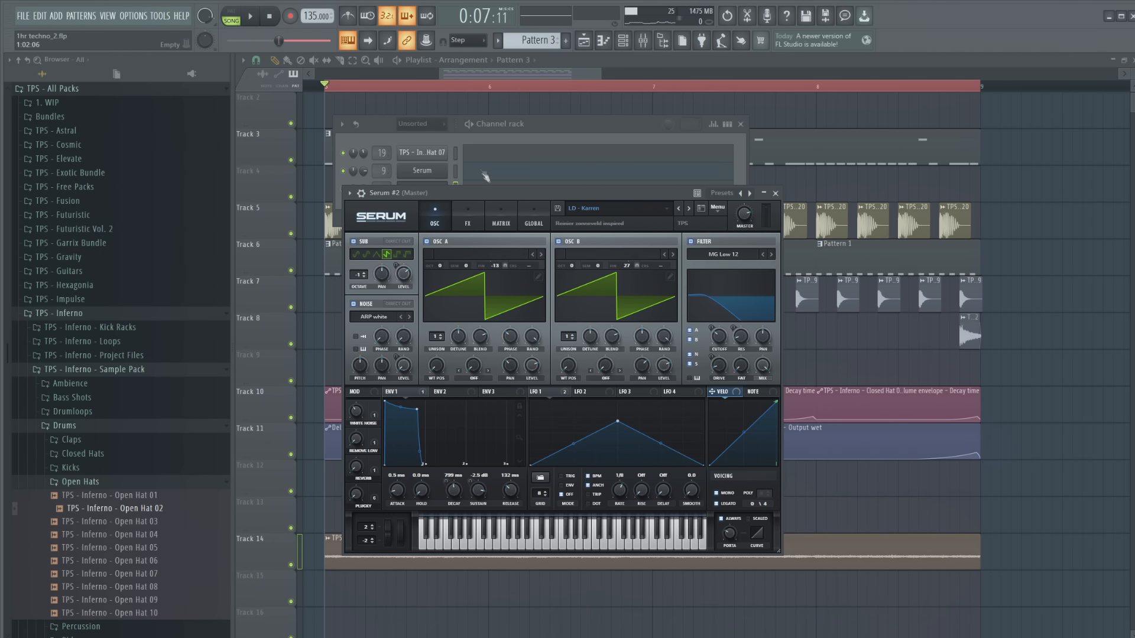
left_click(484, 196)
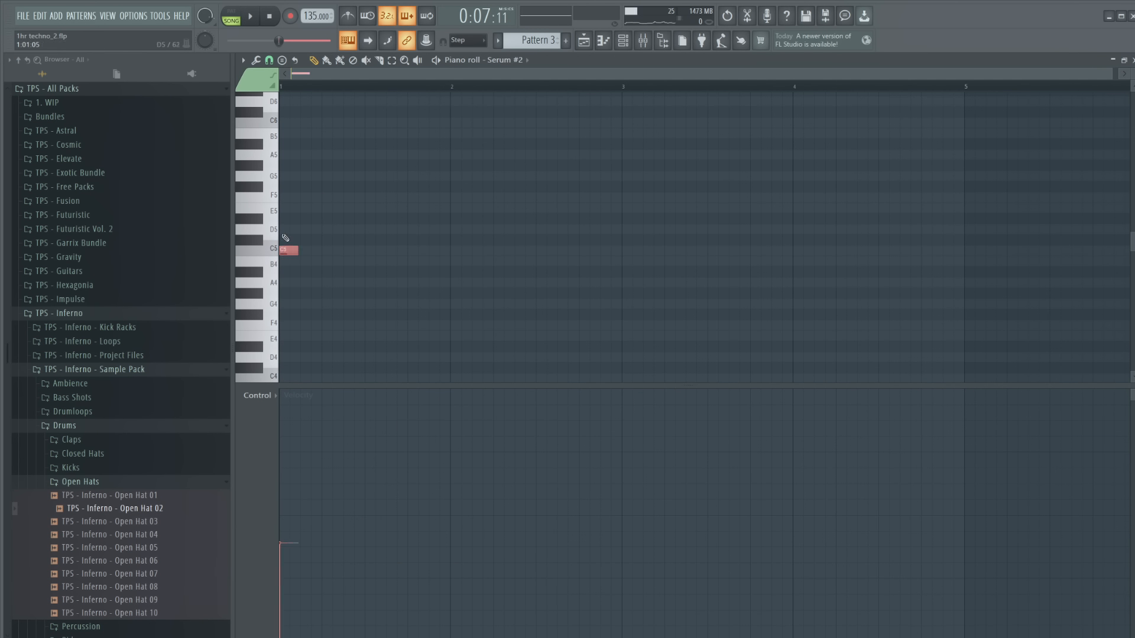
Place one C4 note at the start of the pattern, lengthen it to two steps, and audition it in pattern mode
left_click(231, 16)
key("space")
scroll(373, 246, "down", 3)
key("space")
key("space")
key("space")
left_click(316, 283, "ctrl")
left_click_drag(304, 286, 316, 284)
scroll(290, 283, "up", 2)
key("space")
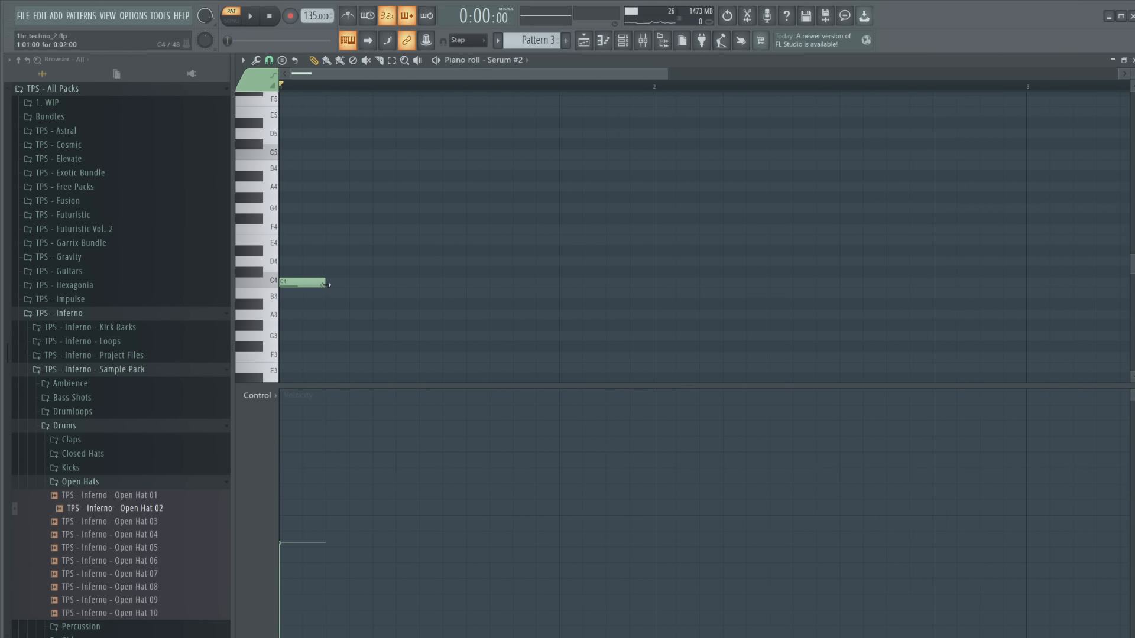
Place Pattern 3 on Track 4 as two-bar clips at bars 5 and 7, and solo the track
key("F5")
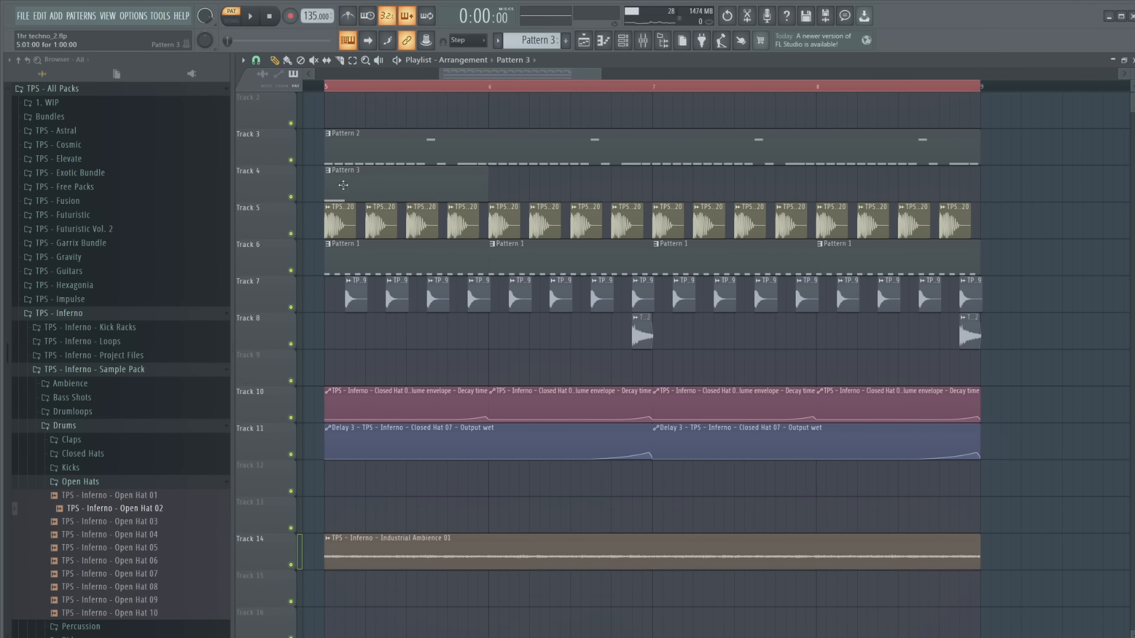
key("space")
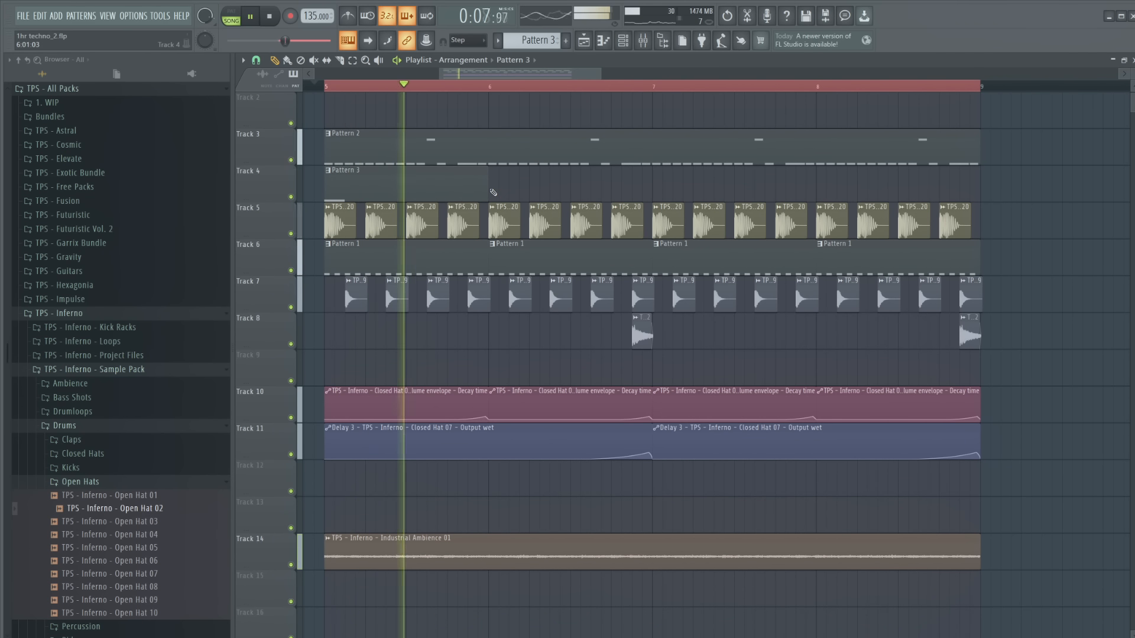
left_click_drag(486, 190, 650, 190)
left_click(666, 190)
right_click(290, 197)
key("space")
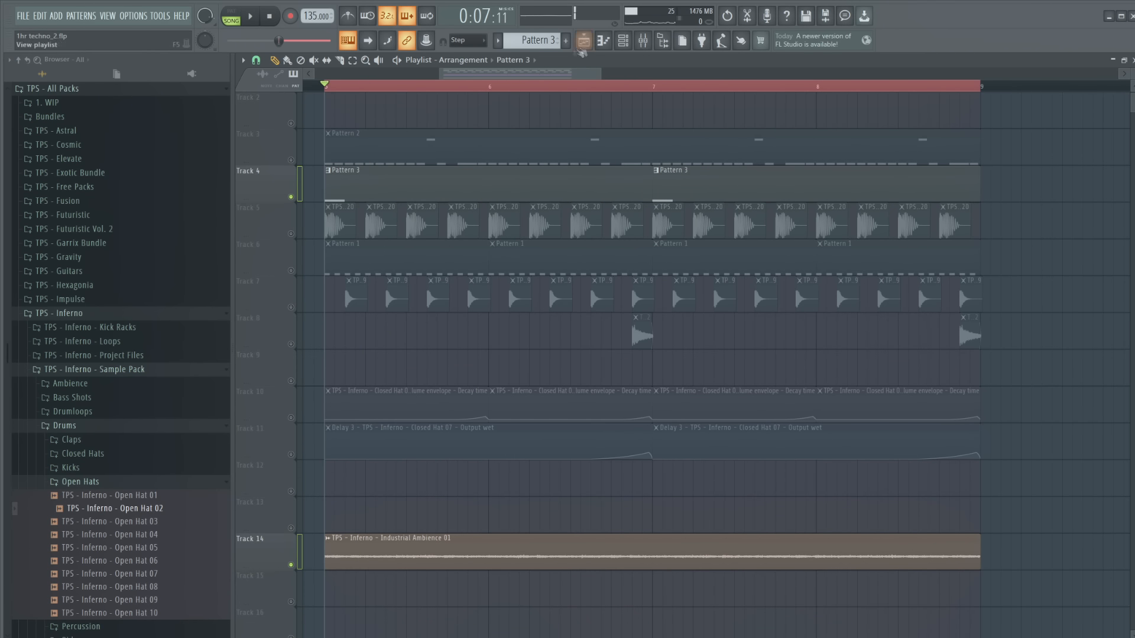
Route the second Serum to mixer insert 10 and load Fruity parametric EQ 2 in its first slot
left_click(643, 42)
left_click(478, 286)
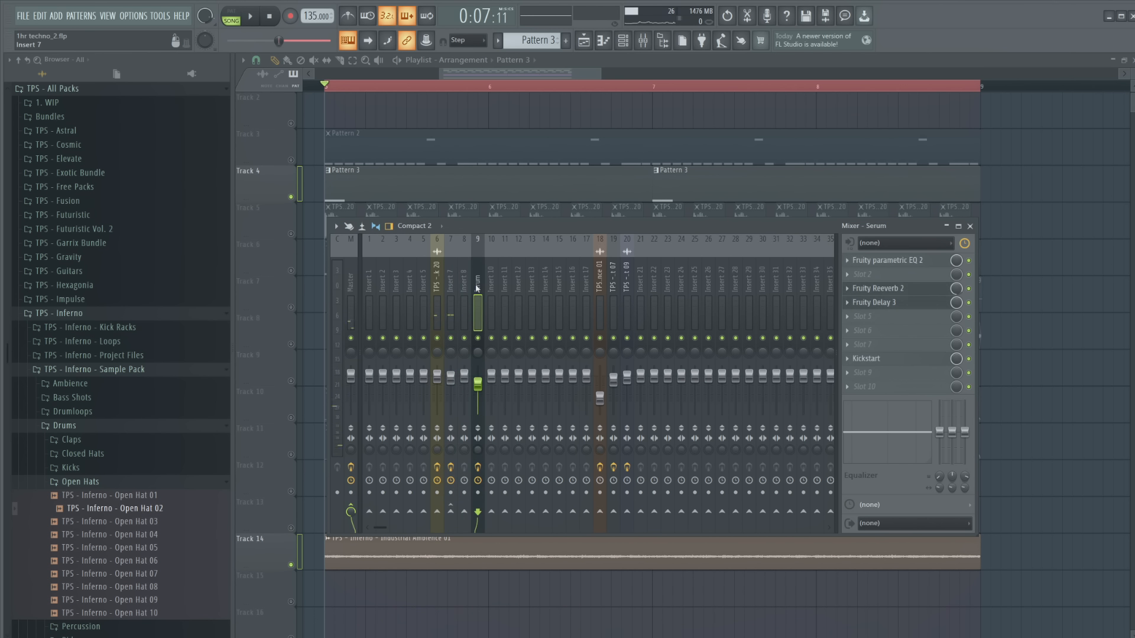
left_click(493, 286)
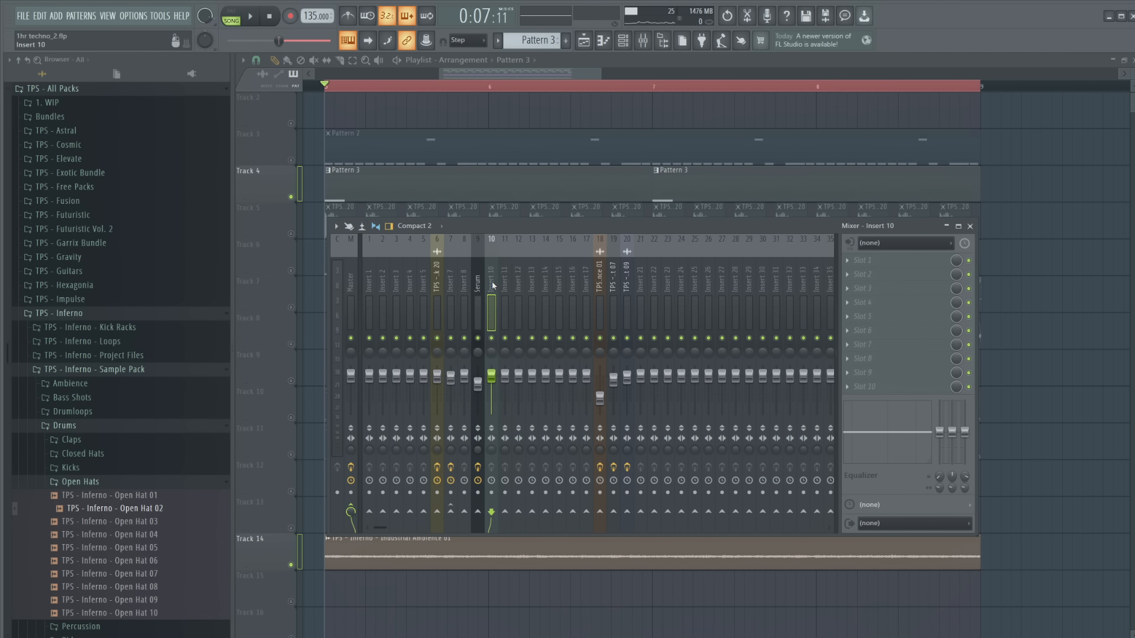
key("ctrl+l")
left_click(863, 260)
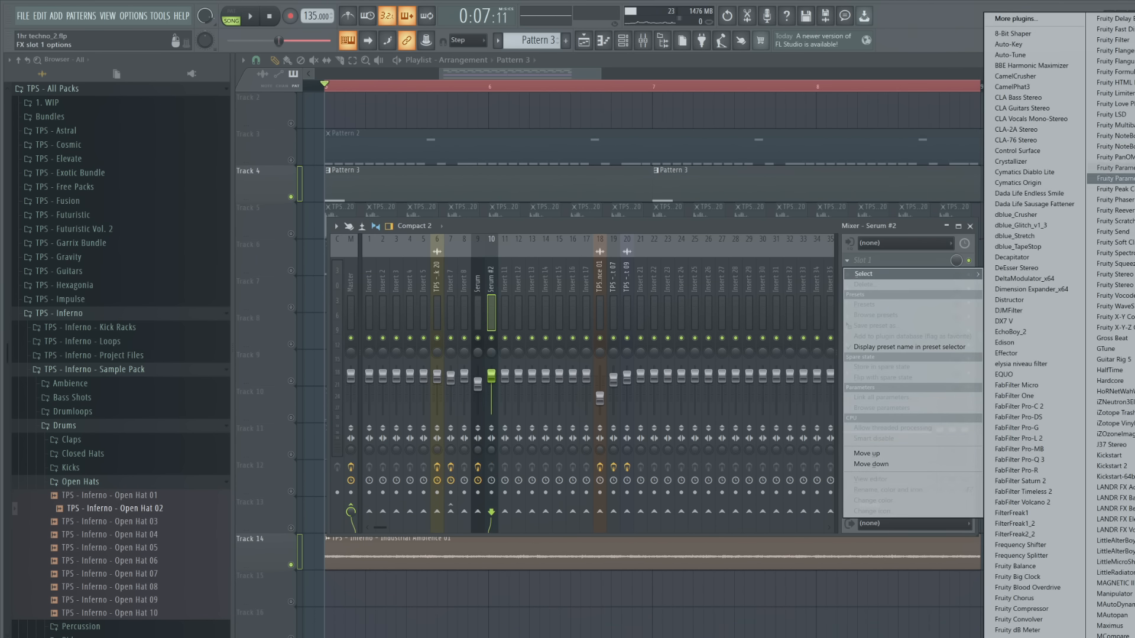
left_click(1114, 168)
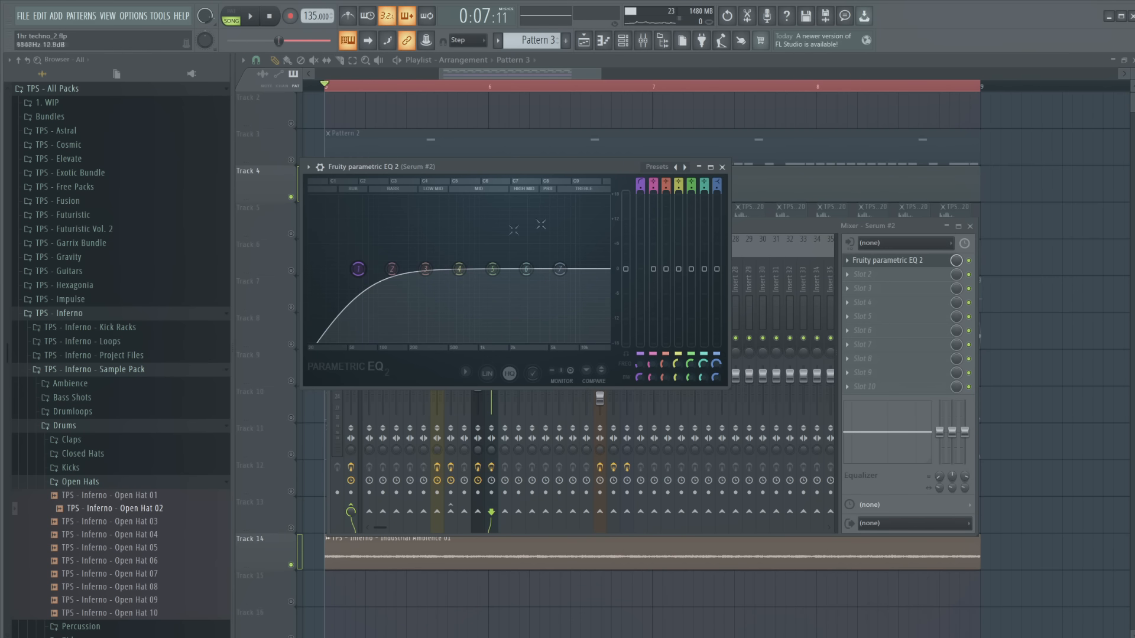
Cut the lead's lows with a band 1 high-pass at about 120 Hz and its highs with a lowered band 7 low-pass
key("space")
left_click_drag(357, 269, 383, 270)
key("space")
left_click_drag(717, 186, 718, 219)
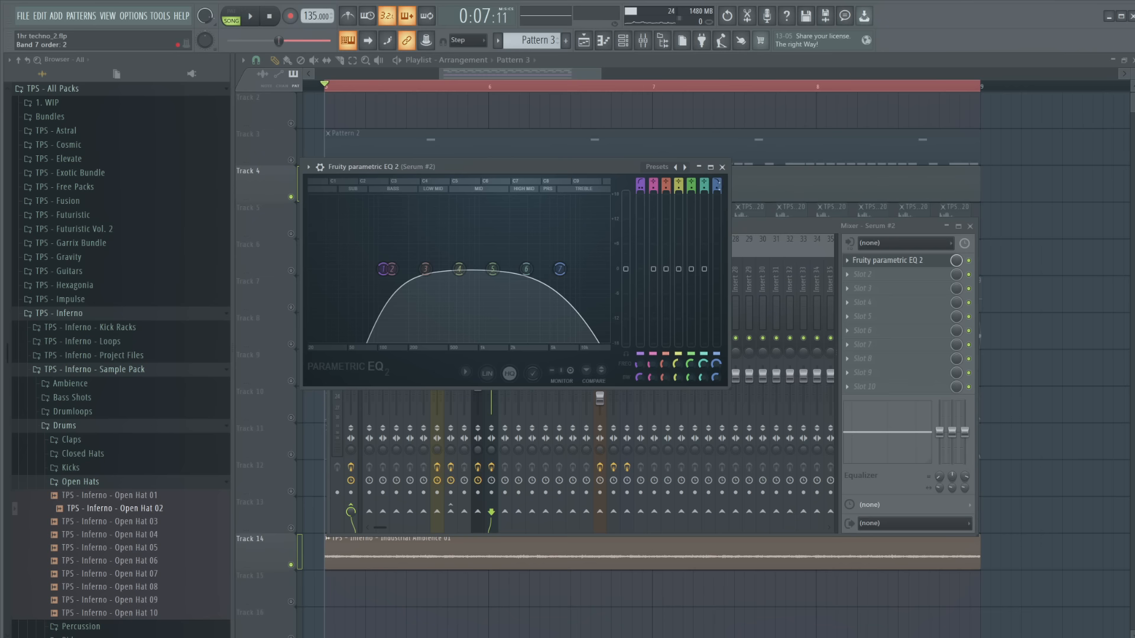
left_click_drag(560, 269, 525, 269)
key("space")
key("space")
left_click(722, 167)
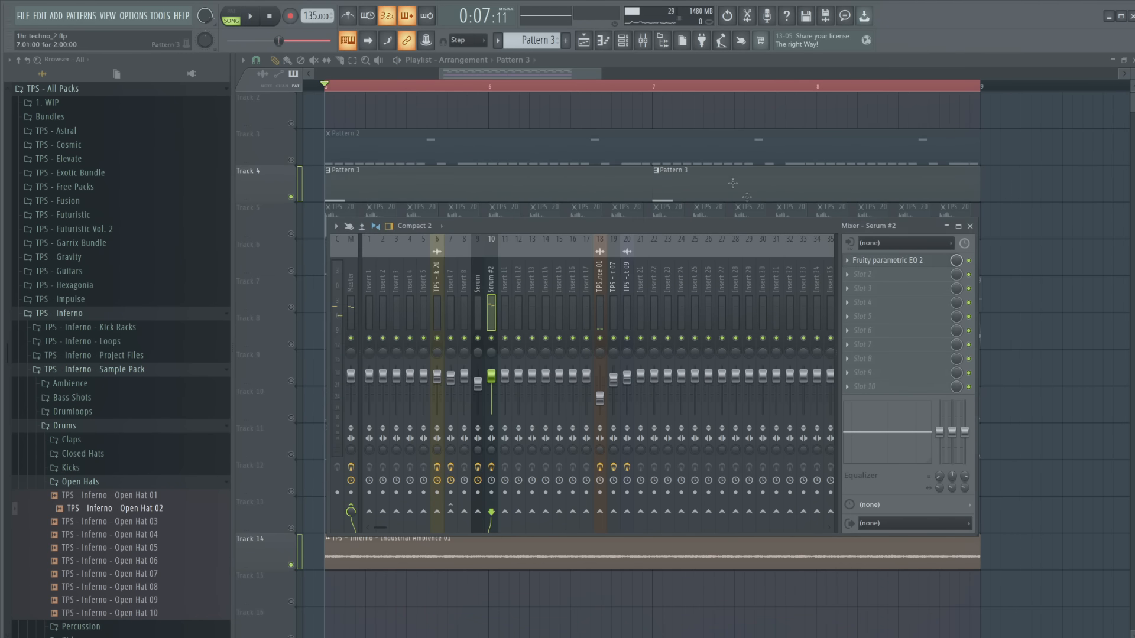
Add Fruity Reeverb 2 in slot 2, lower its dry level, raise its wet level and set the decay to about 3.3 s
left_click(847, 275)
mouse_move(863, 287)
left_click(1105, 211)
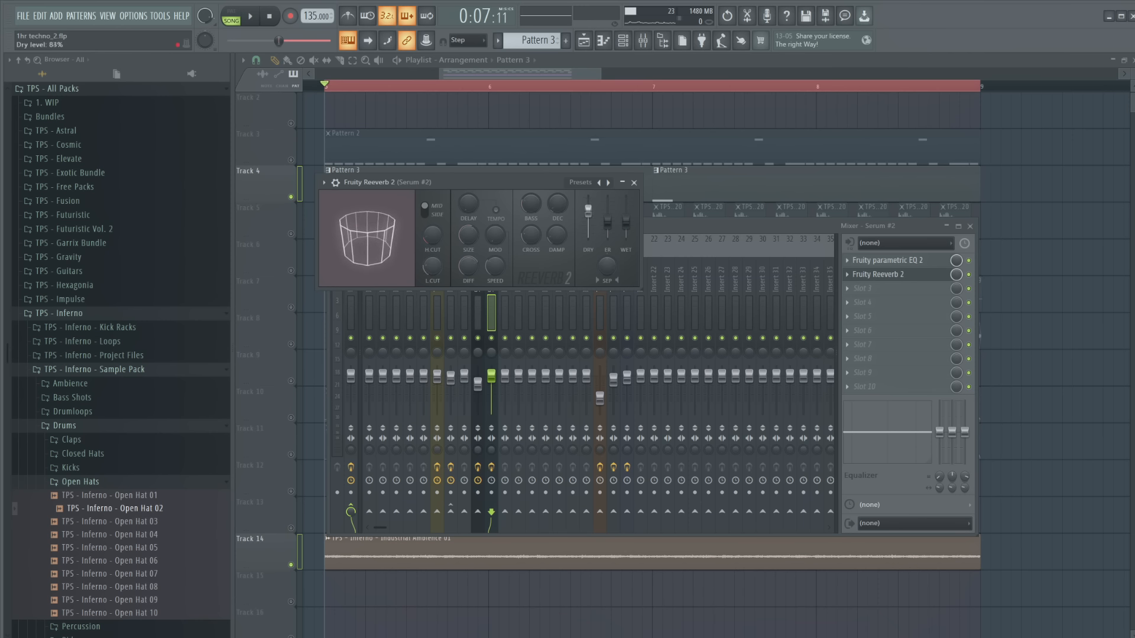
key("space")
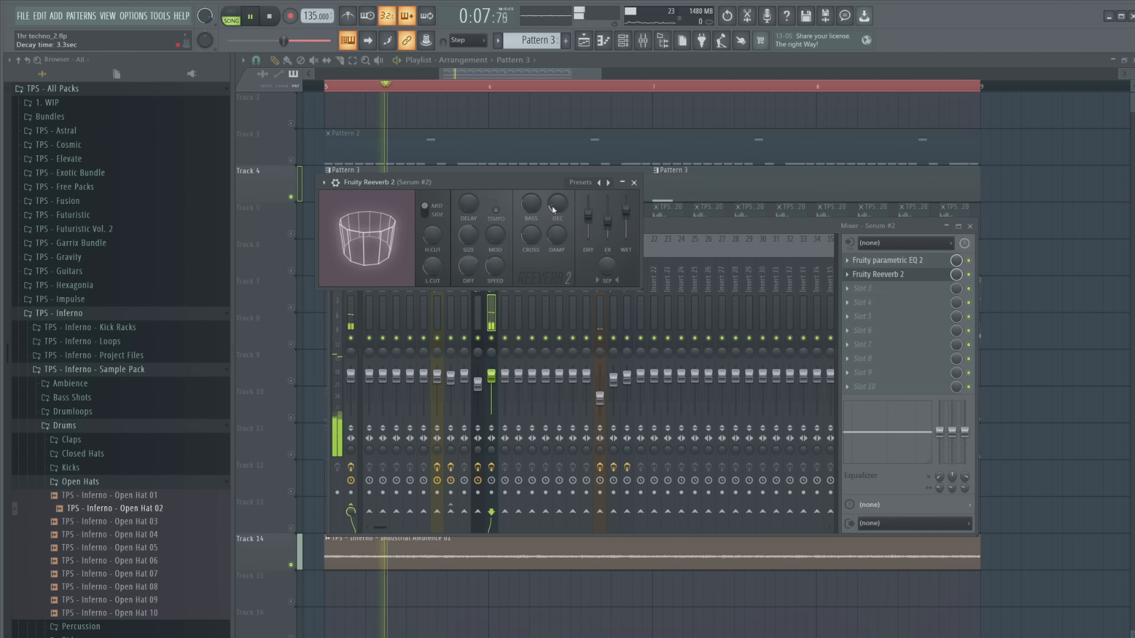
key("space")
key("space")
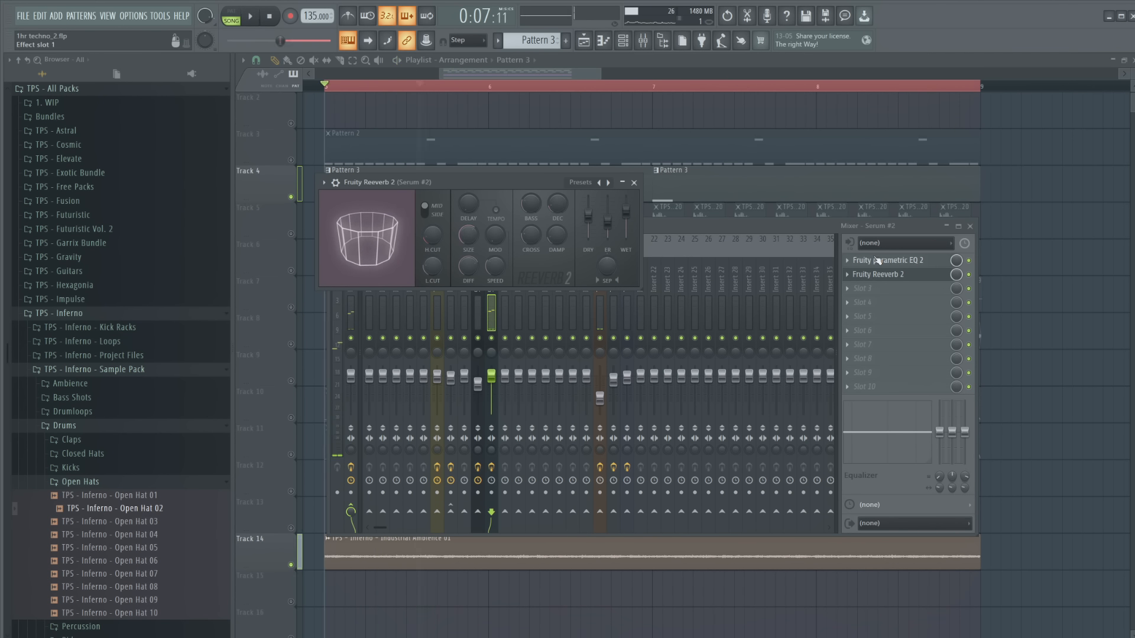
left_click(406, 263)
key("space")
Move the EQ's band 1 high-pass cutoff slightly lower and listen to the lead
left_click(869, 261)
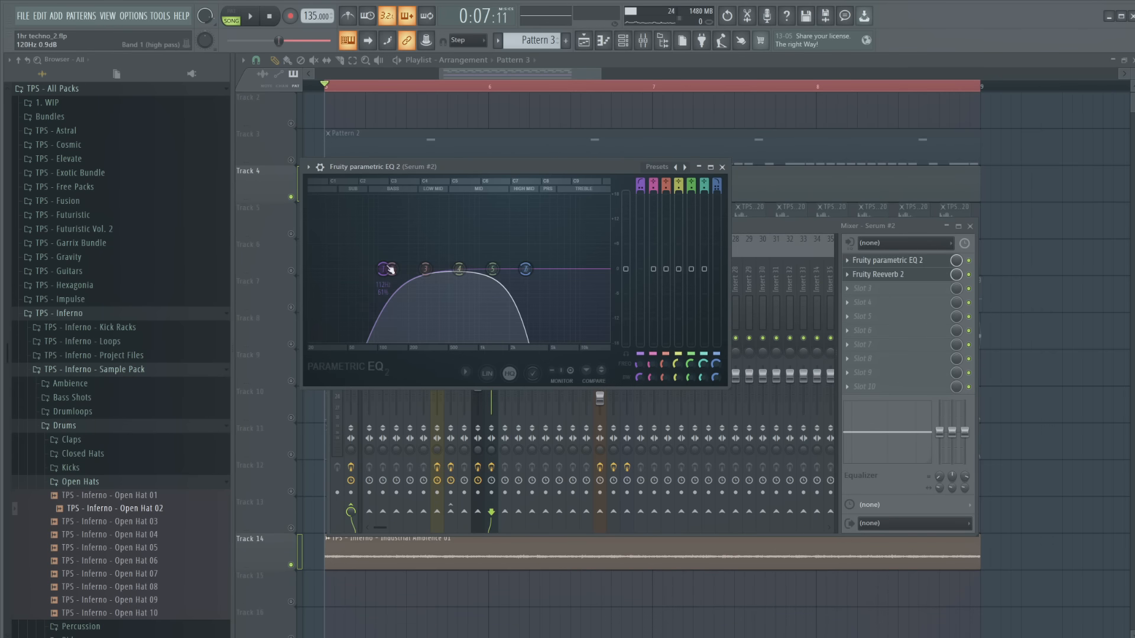
left_click_drag(389, 269, 376, 272)
key("space")
key("space")
Unsolo Track 4, play the full arrangement and lower the Serum #2 mixer track's volume slightly
key("F5")
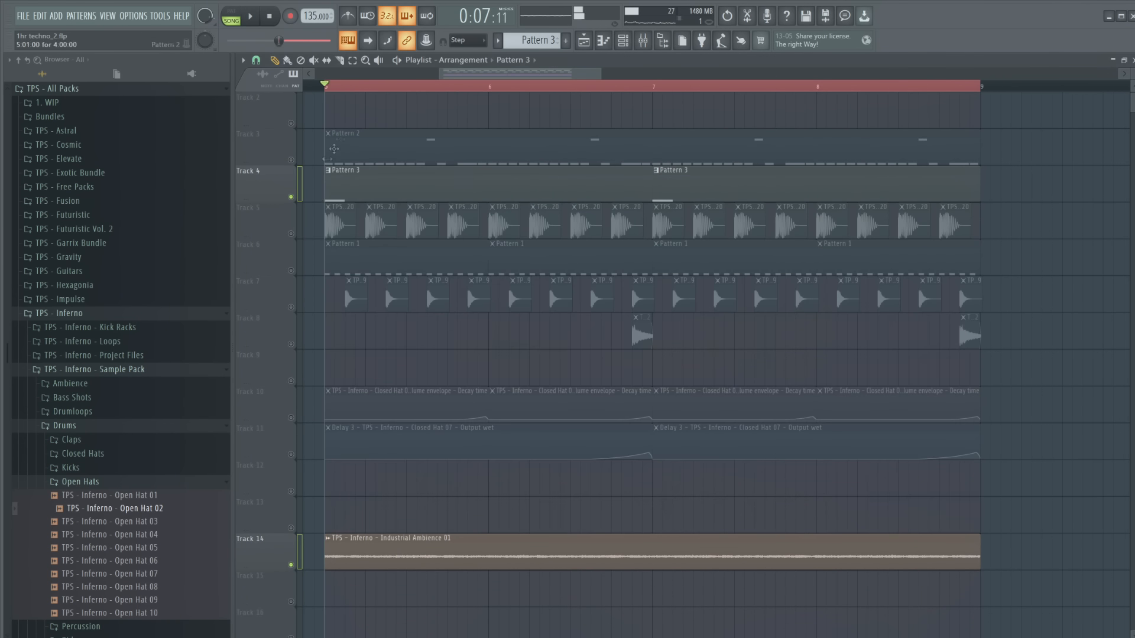
left_click(300, 201)
key("space")
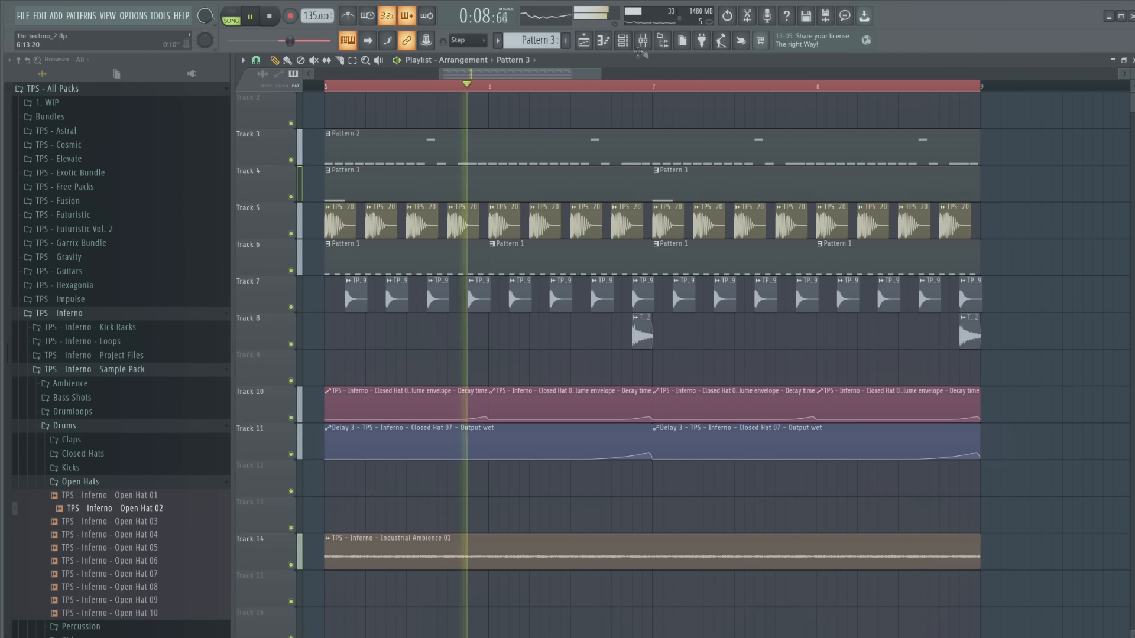
left_click(643, 40)
left_click_drag(495, 381, 497, 384)
right_click(1115, 232)
key("space")
Delete the second Pattern 3 clip at bar 7 on Track 4 and play the arrangement
right_click(938, 184)
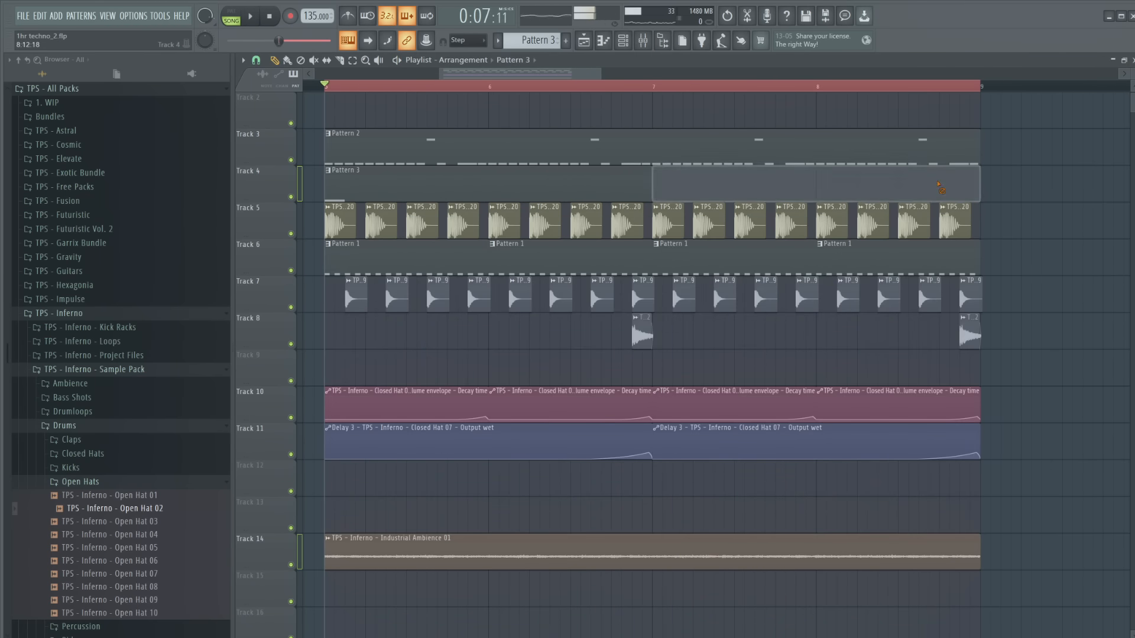
double_click(507, 196)
key("space")
key("F5")
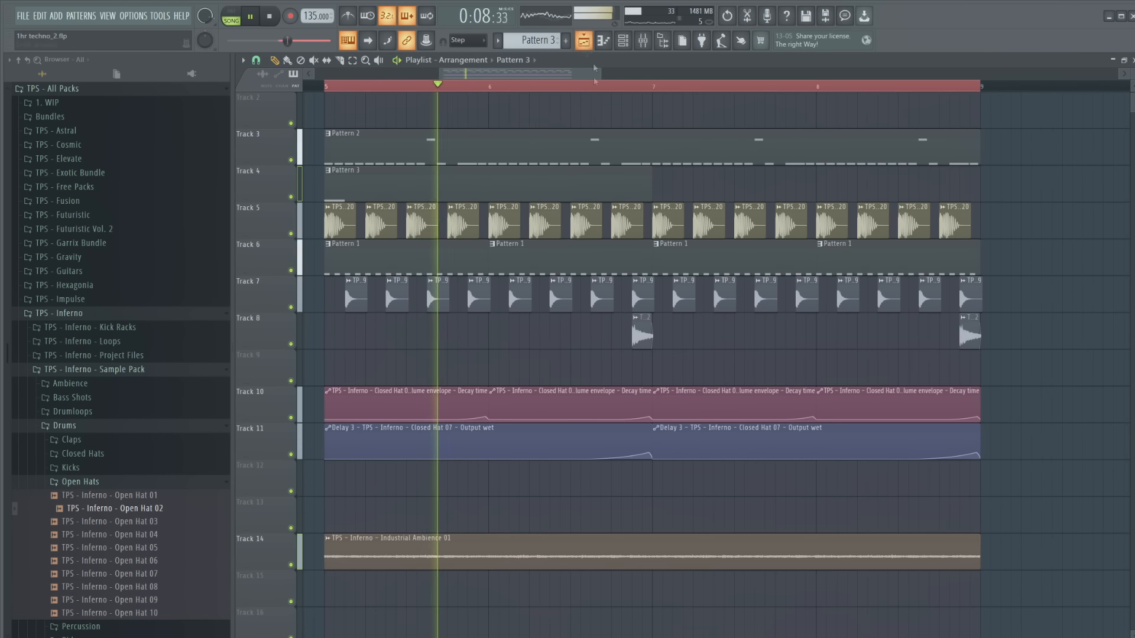
Solo Track 4, raise the low cut of the lead's Fruity Reeverb 2 and set its decay time to about 3.0 s
right_click(298, 199)
key("space")
left_click(643, 41)
key("space")
left_click(879, 275)
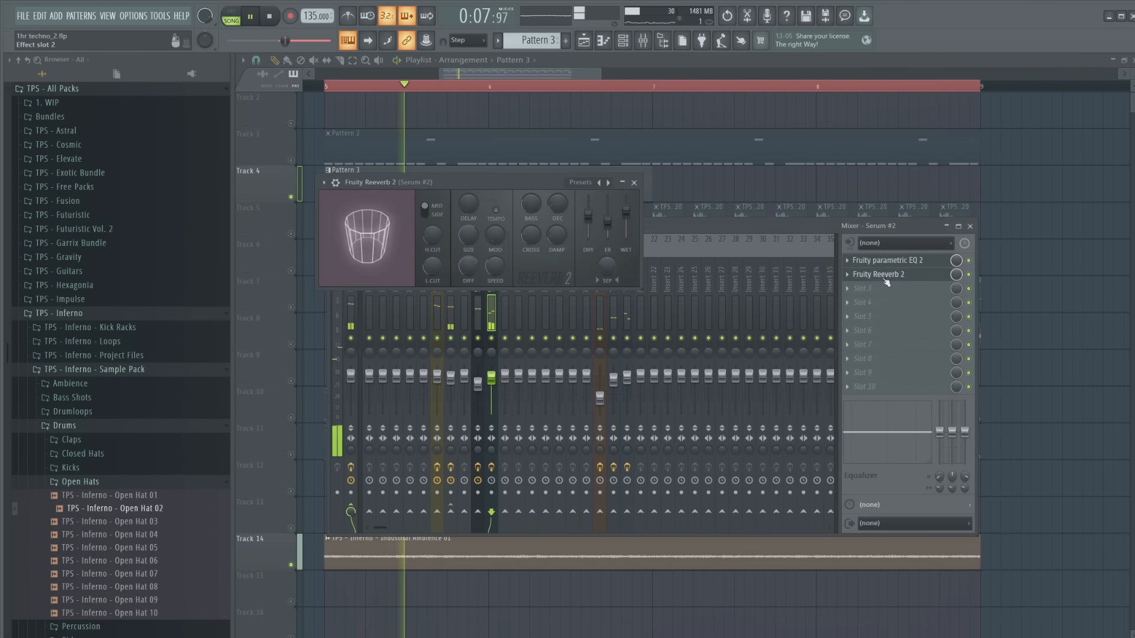
left_click_drag(433, 266, 432, 245)
key("space")
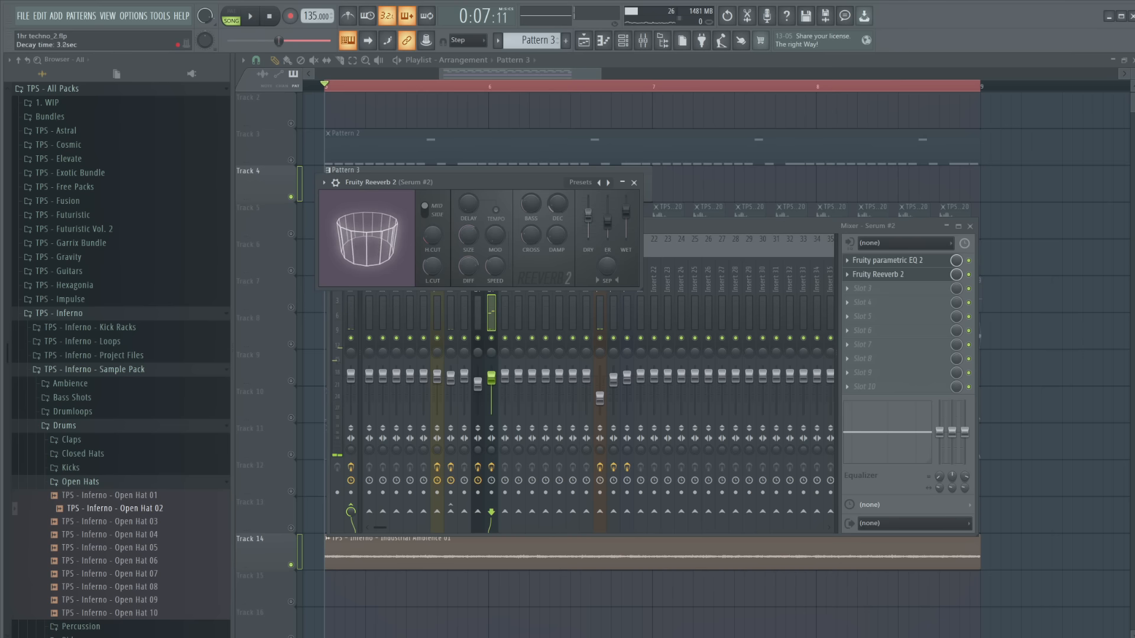
key("space")
left_click(634, 183)
key("space")
Load Fruity Delay 3 in slot 3 with the reverb in slot 4, and set the delay model to ping pong
left_click(874, 288)
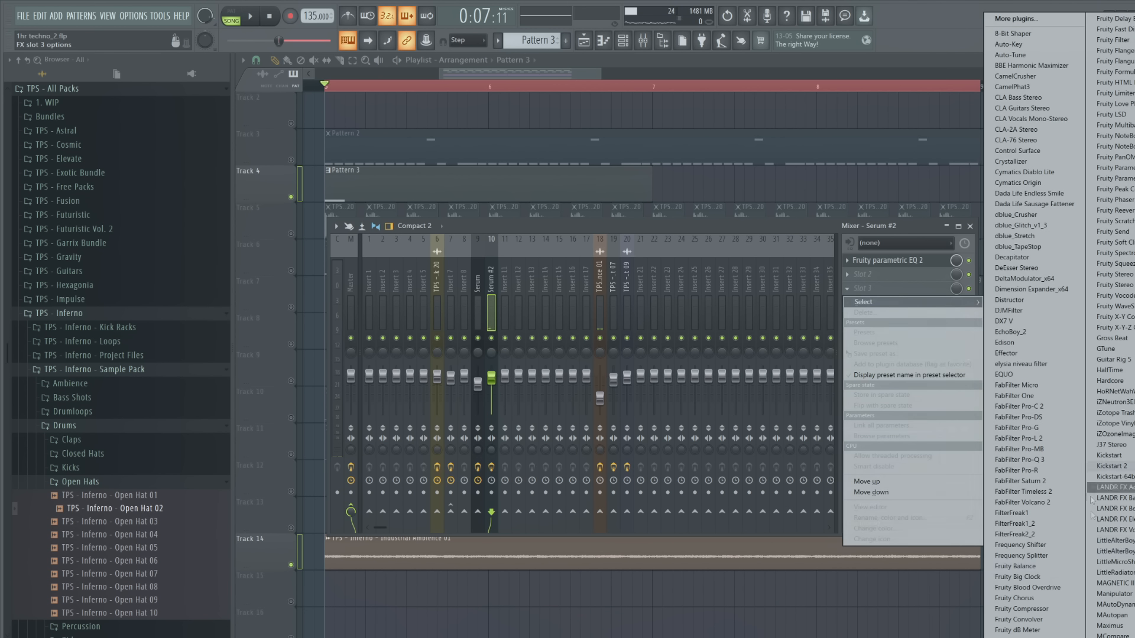
left_click(1015, 637)
key("space")
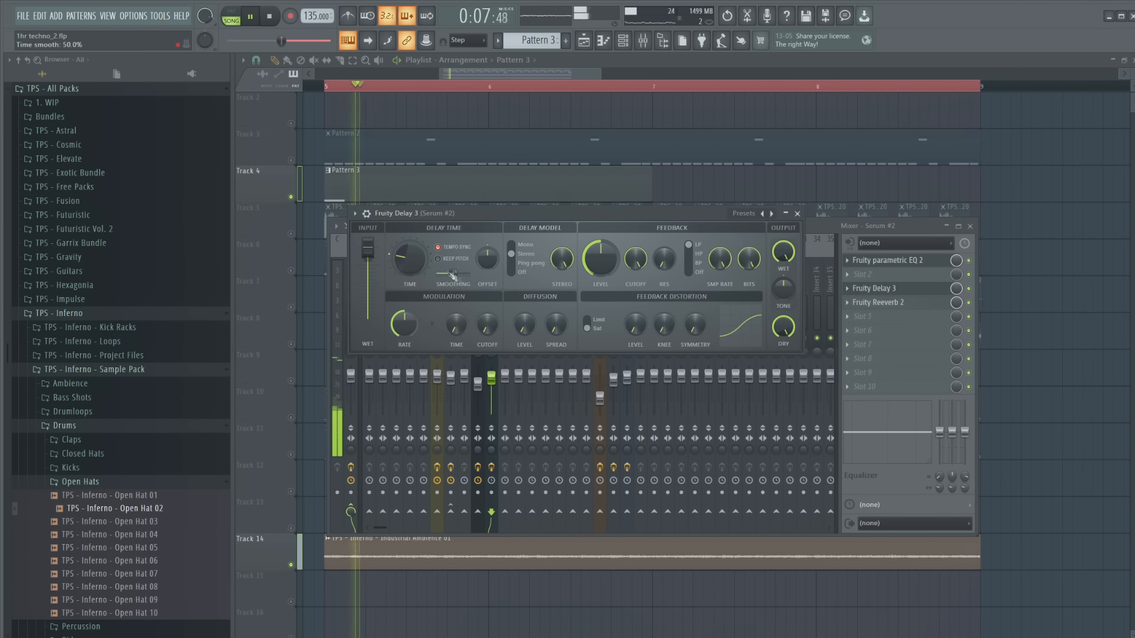
key("space")
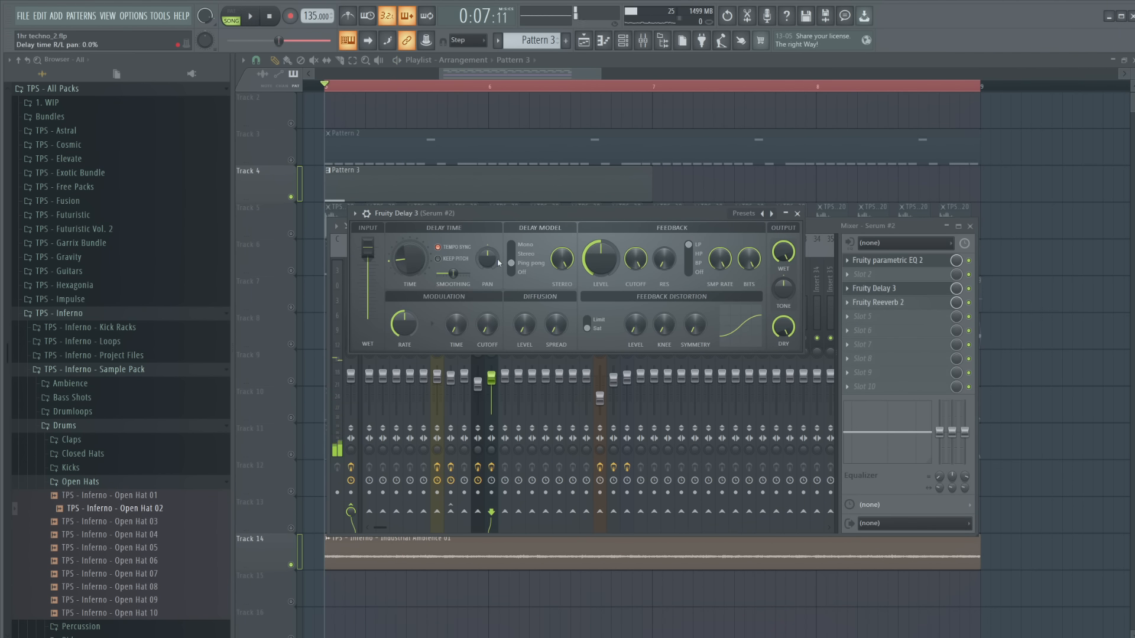
scroll(498, 258, "down", 3)
Set the delay's pan to about -23.7%, reduce its wet output, and use a BP feedback filter with a lower cutoff
key("space")
key("space")
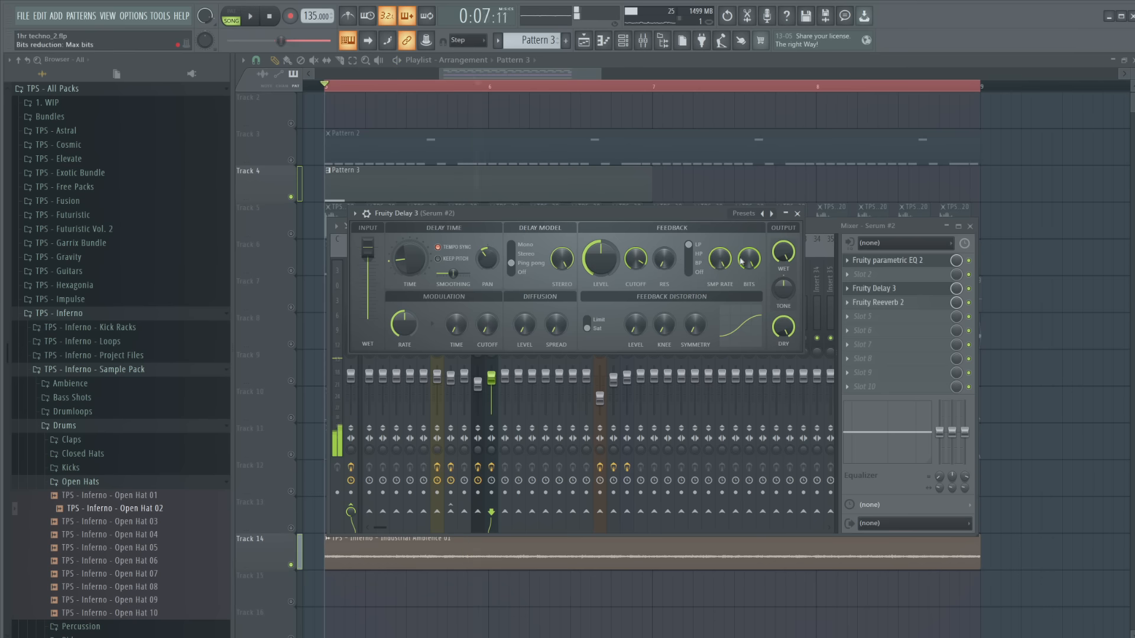
key("space")
key("space")
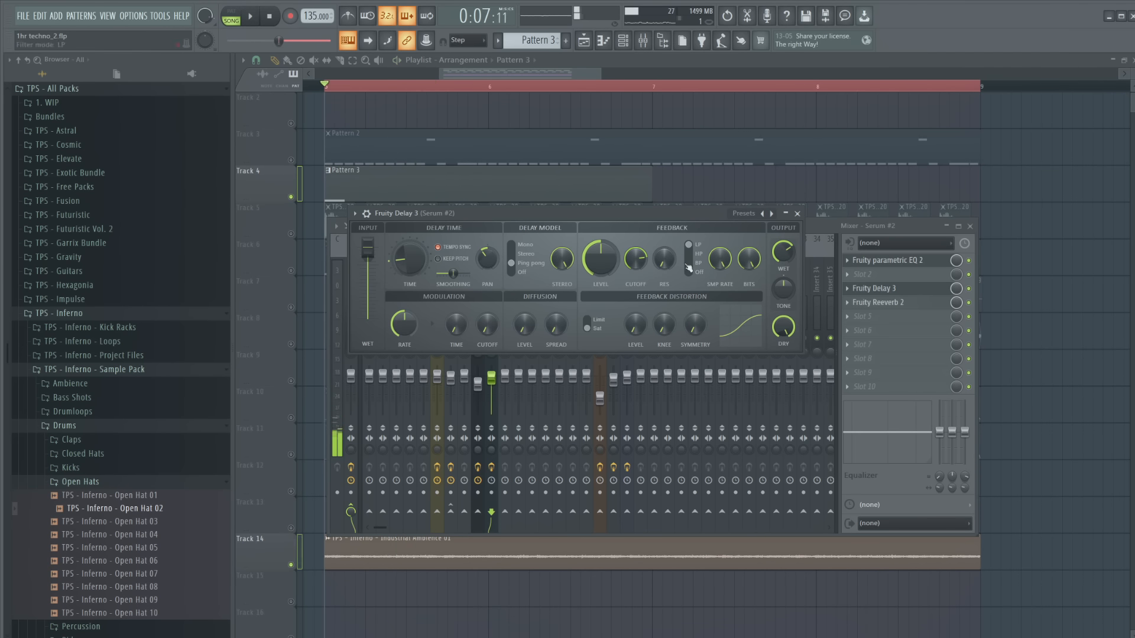
key("space")
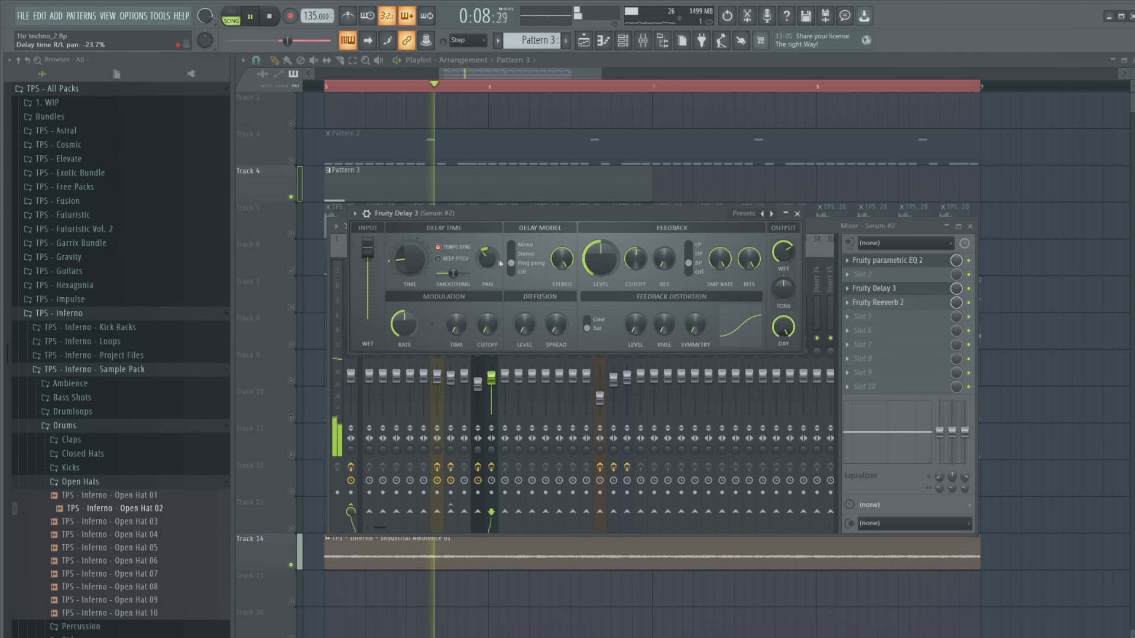
key("space")
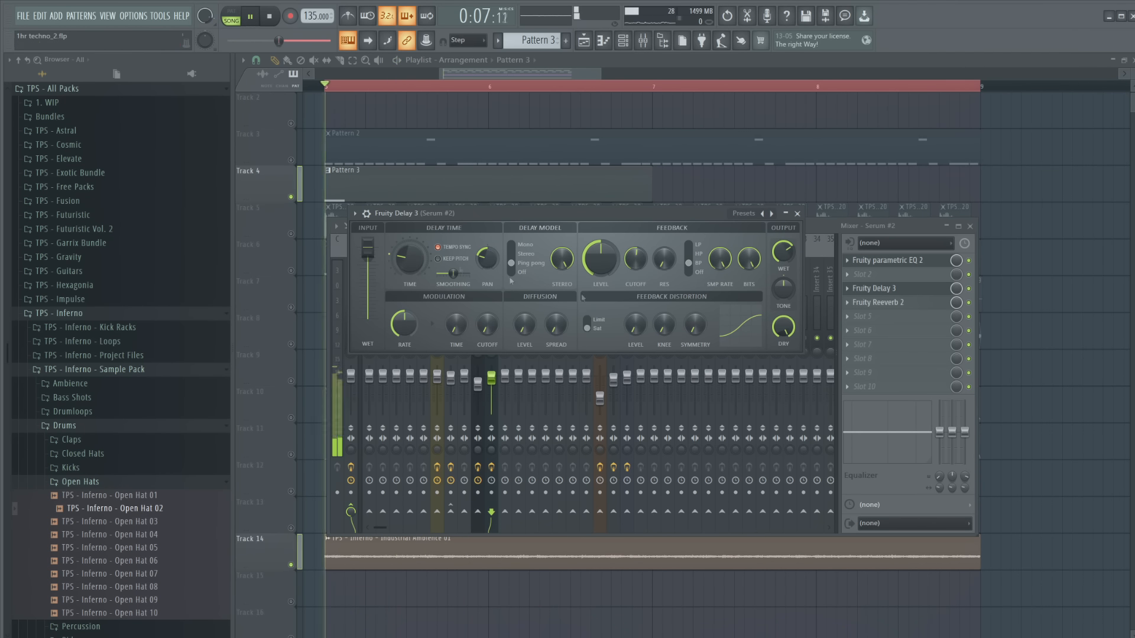
Load Kickstart in slot 7 of the Serum #2 track with an 81% mix, and play the full arrangement
left_click(902, 350)
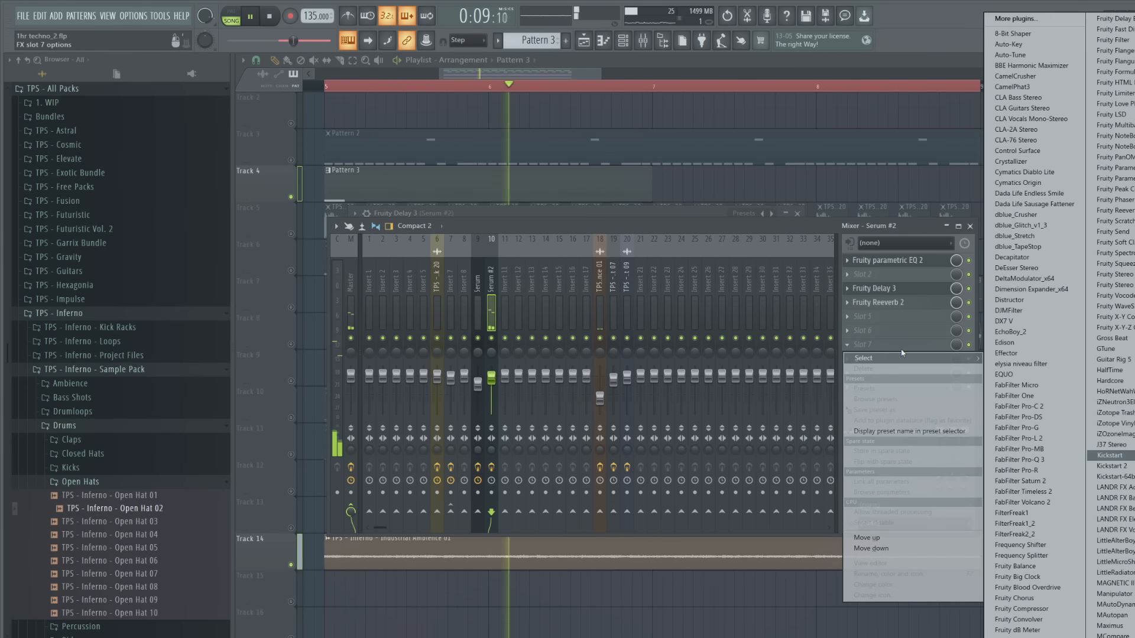
left_click(1110, 455)
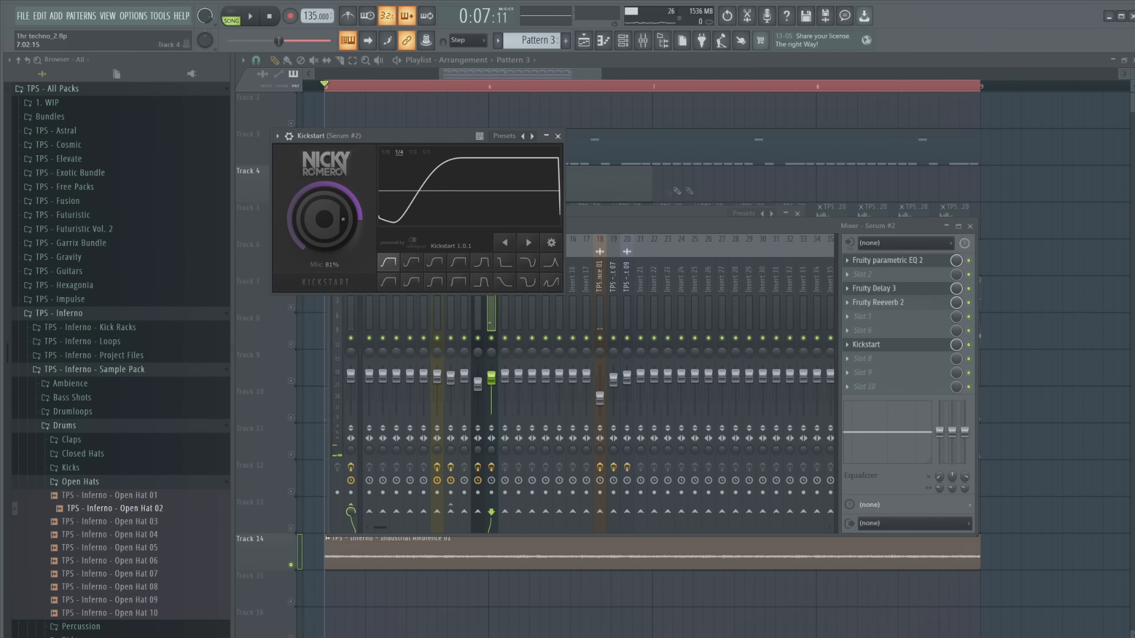
left_click(629, 74)
key("space")
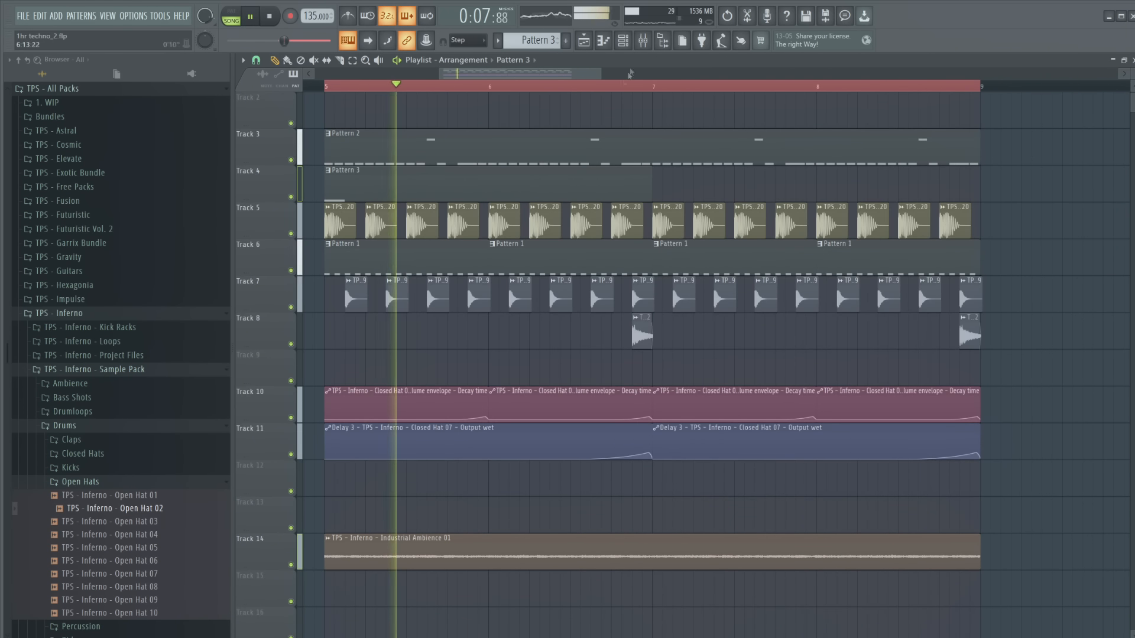
Extend the Pattern 3 clip on Track 4 to bar 9 and lower the Serum #2 mixer volume to about 84%
scroll(645, 104, "down", 1)
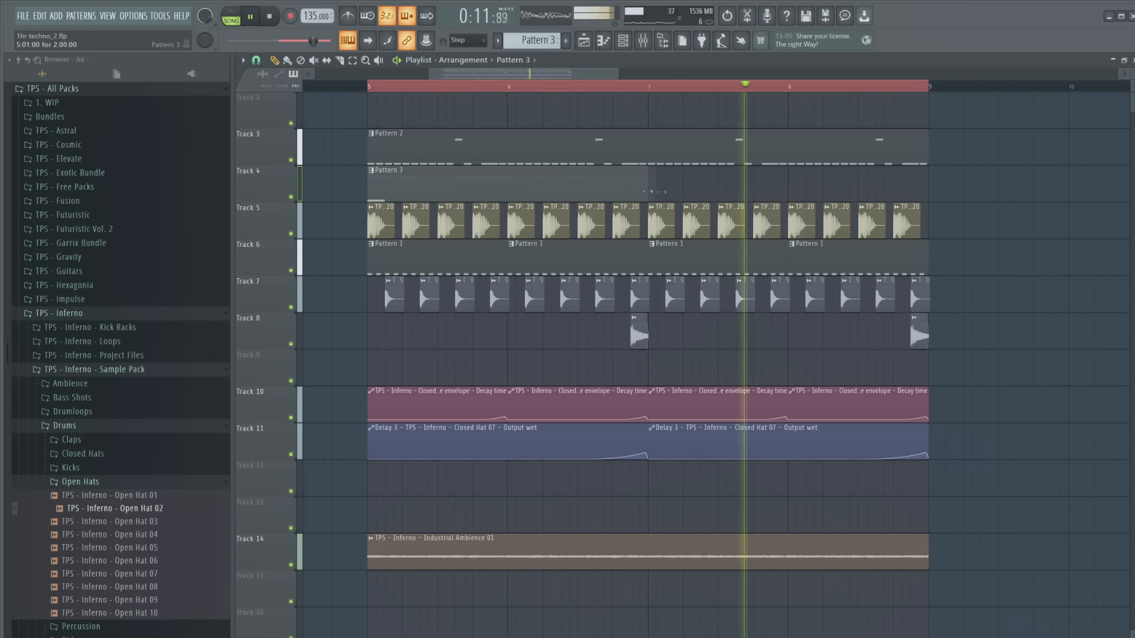
left_click_drag(648, 191, 928, 191)
key("F9")
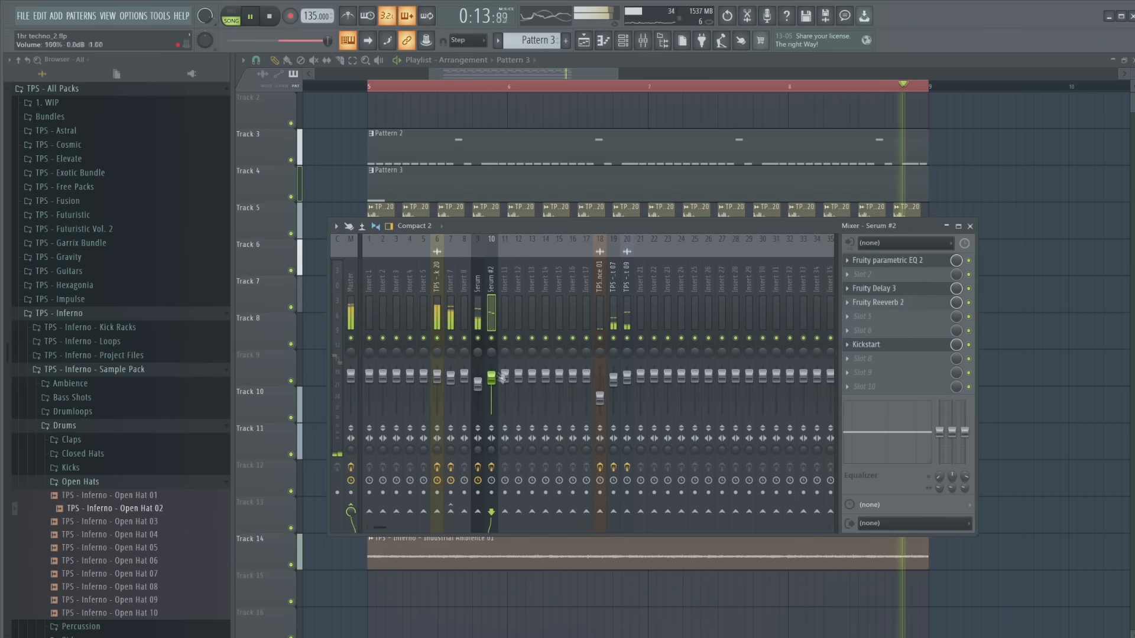
left_click_drag(492, 379, 495, 387)
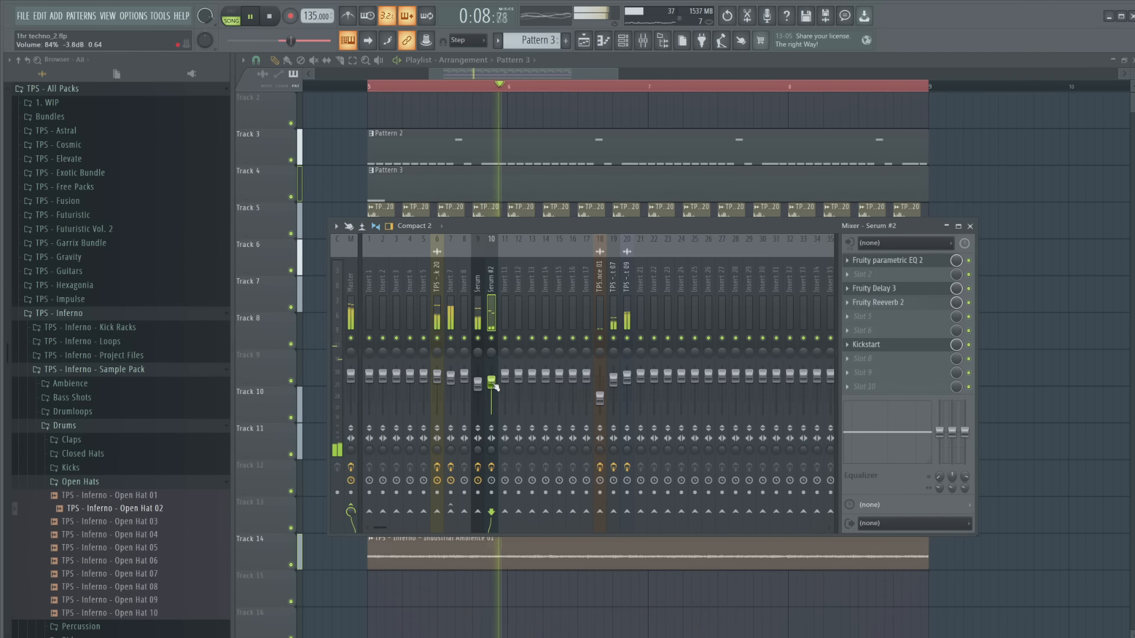
key("space")
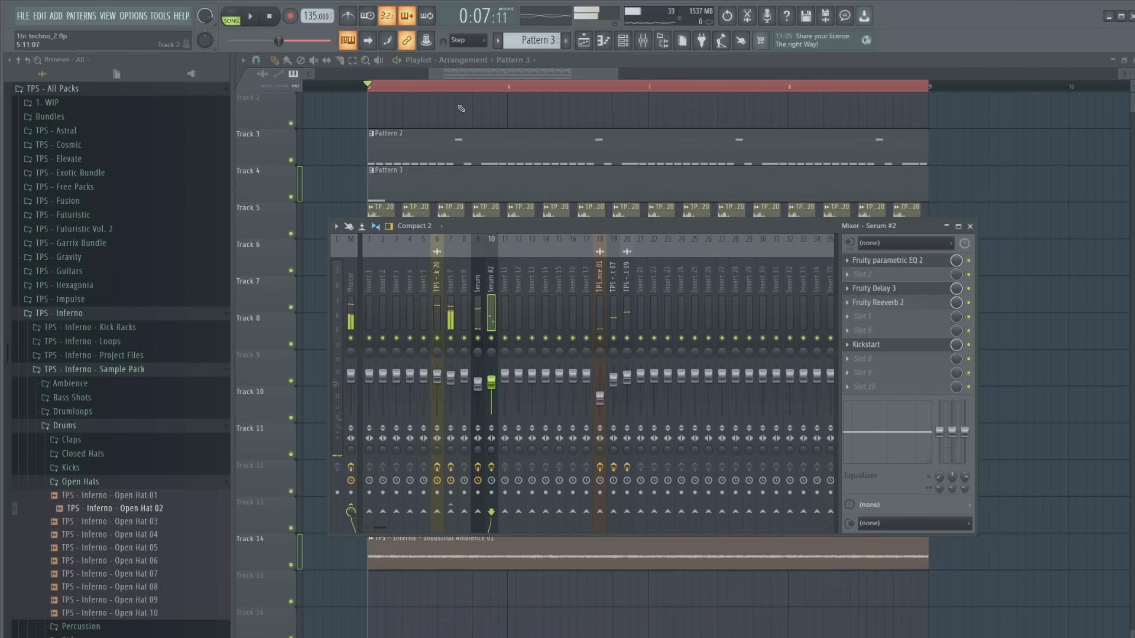
key("F9")
key("space")
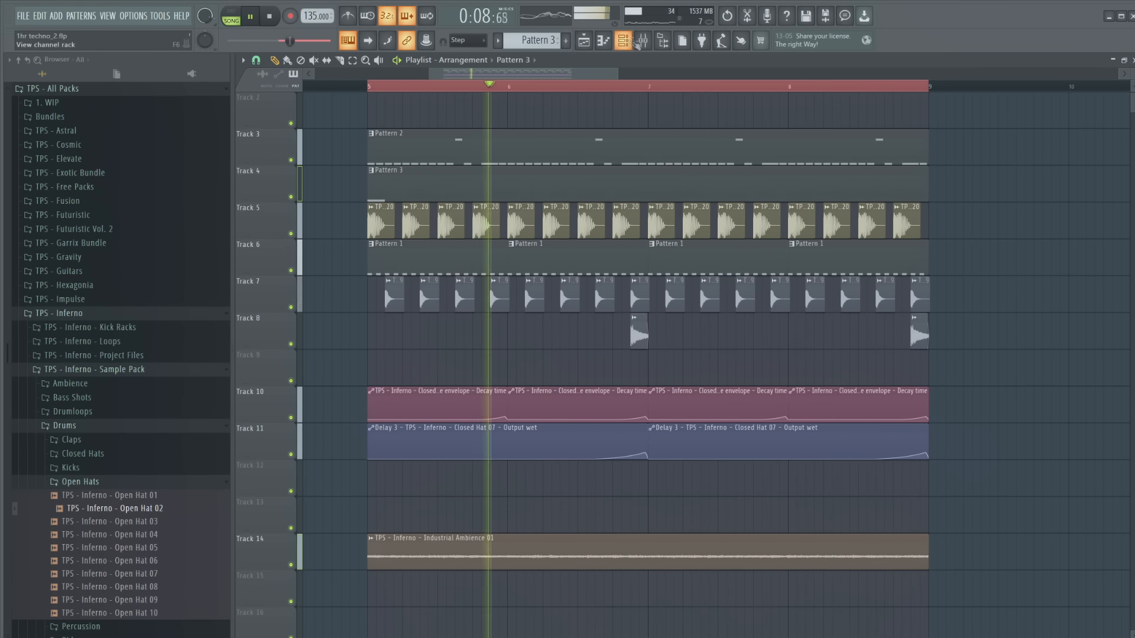
Open up the high cut in the Serum #2 track's Fruity parametric EQ 2, setting low-pass band 7 to about 2914 Hz
left_click(643, 41)
key("space")
left_click(900, 261)
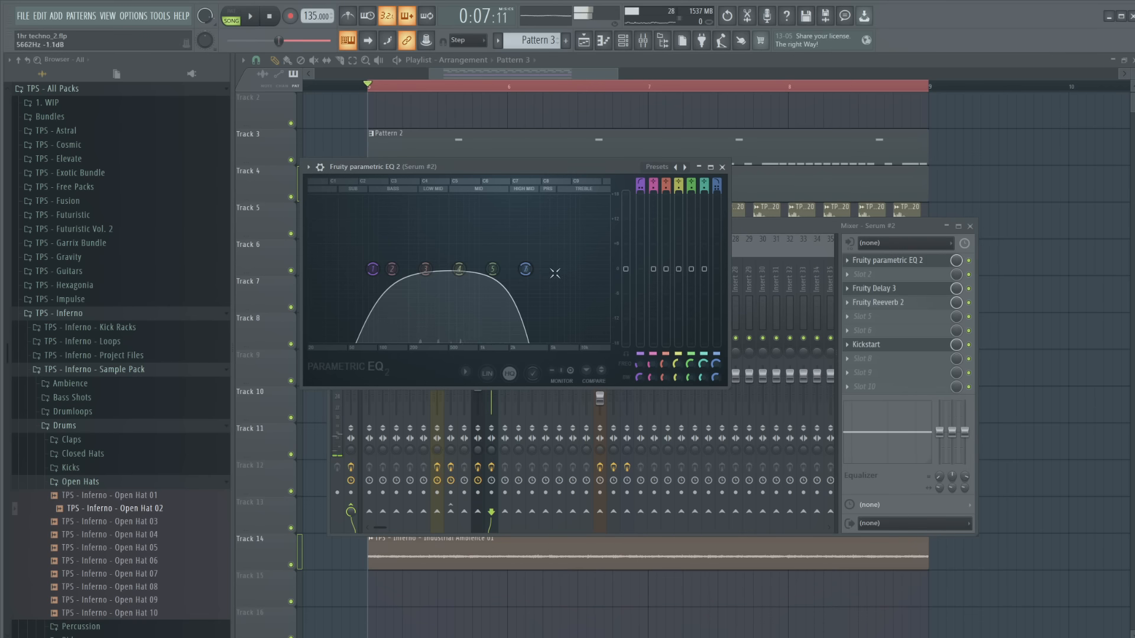
left_click_drag(526, 269, 538, 271)
key("space")
key("space")
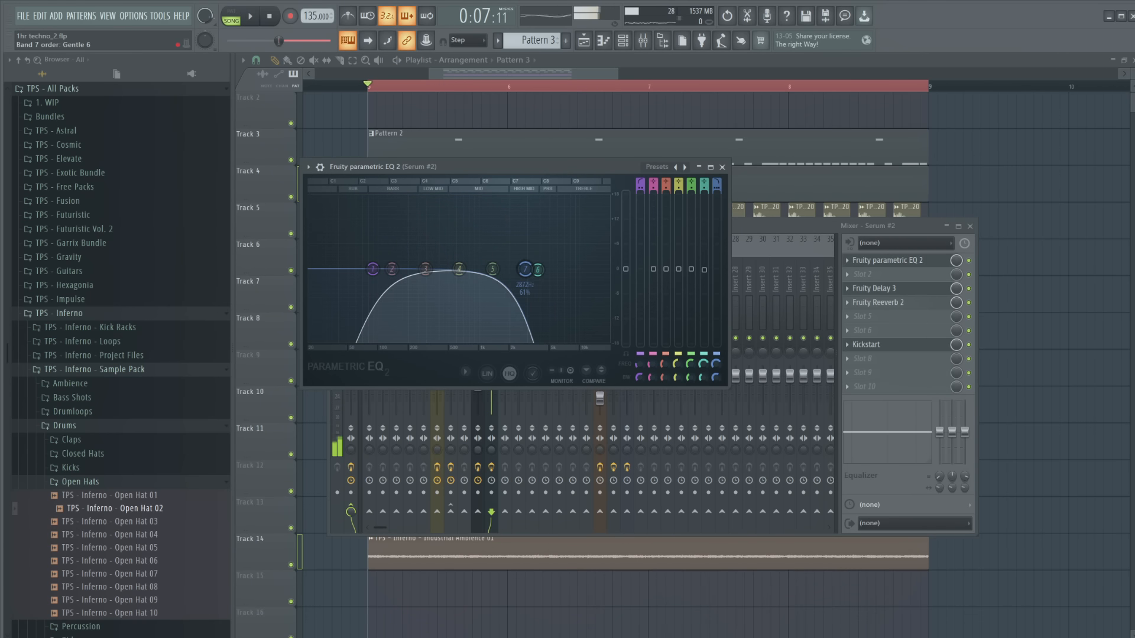
key("space")
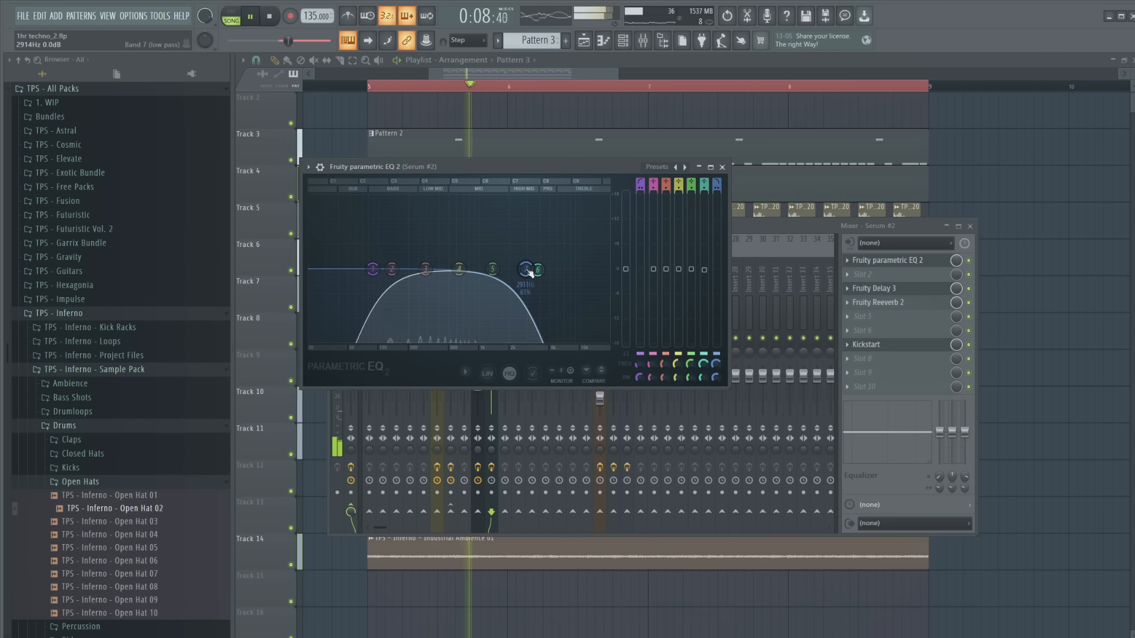
right_click(1005, 203)
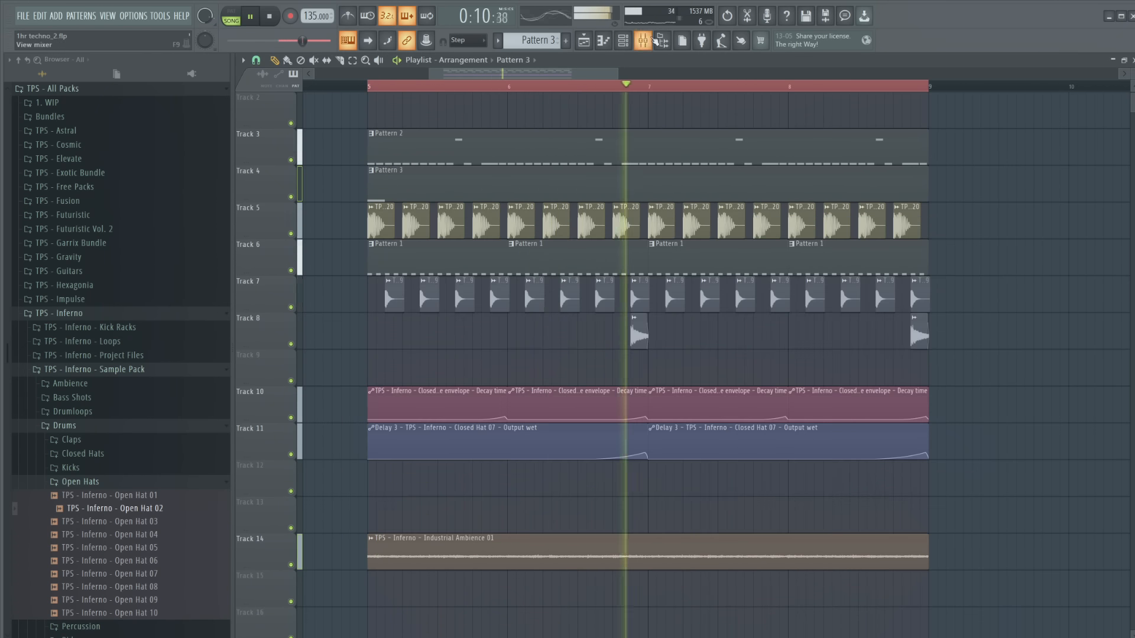
Set the wet level of the Serum #2 track's Fruity Reeverb 2 to 91% and play the arrangement
left_click(643, 41)
left_click(887, 302)
key("space")
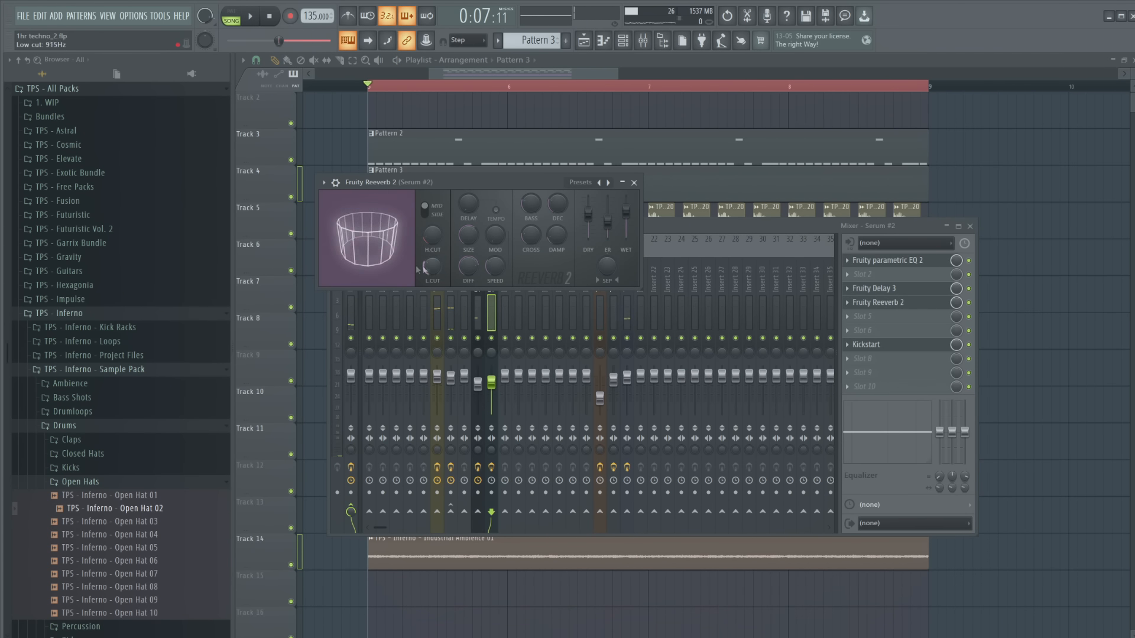
left_click_drag(414, 182, 493, 247)
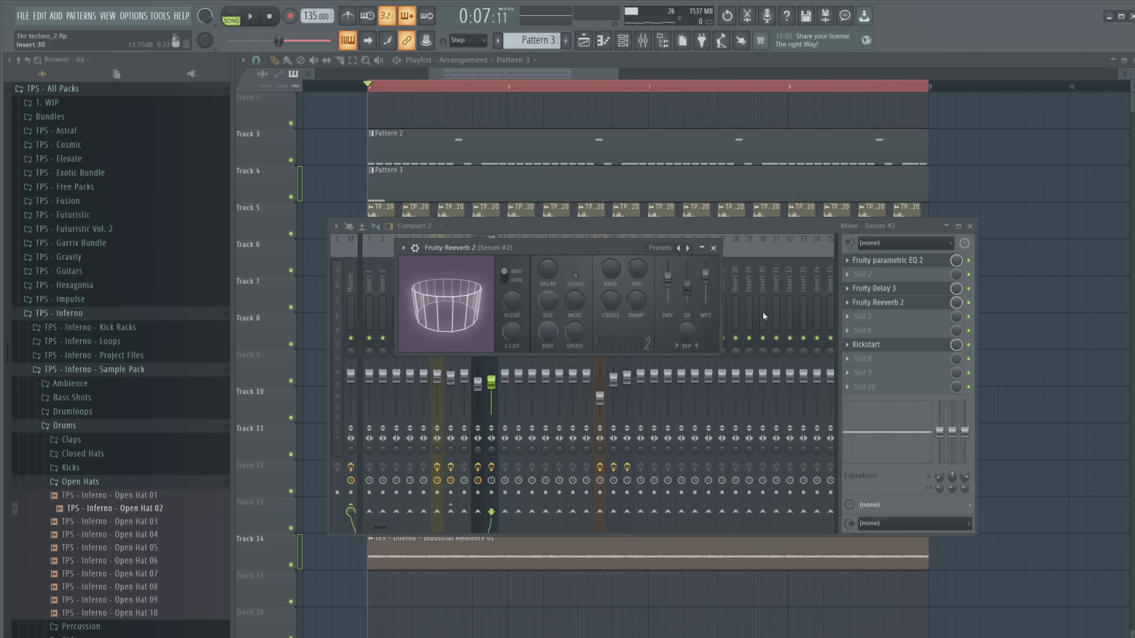
key("space")
left_click_drag(707, 286, 706, 281)
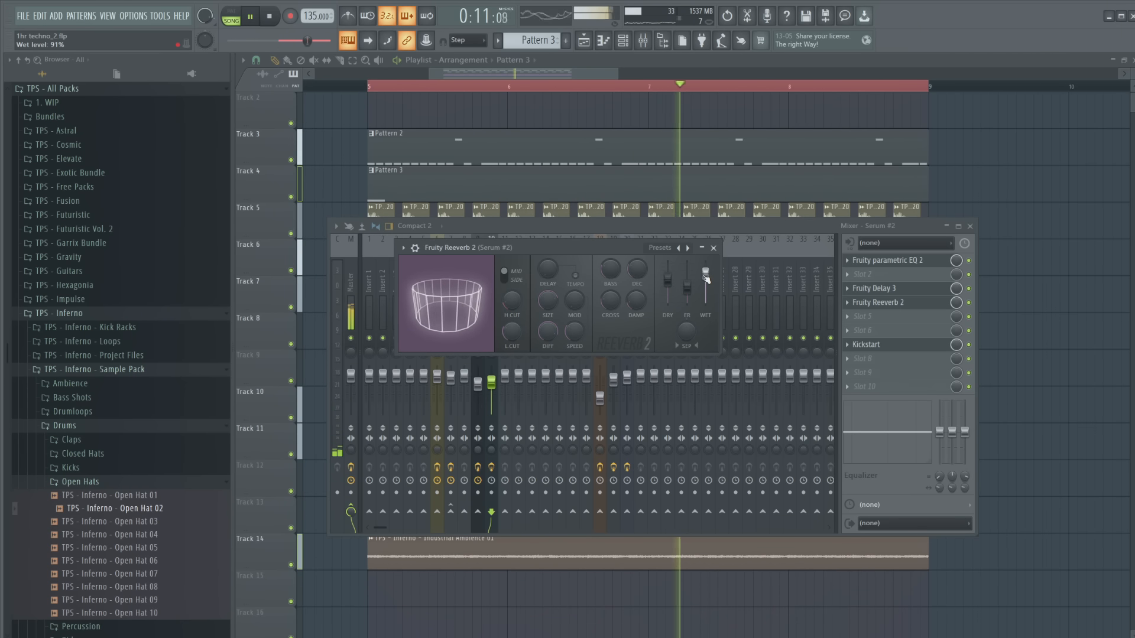
left_click(970, 226)
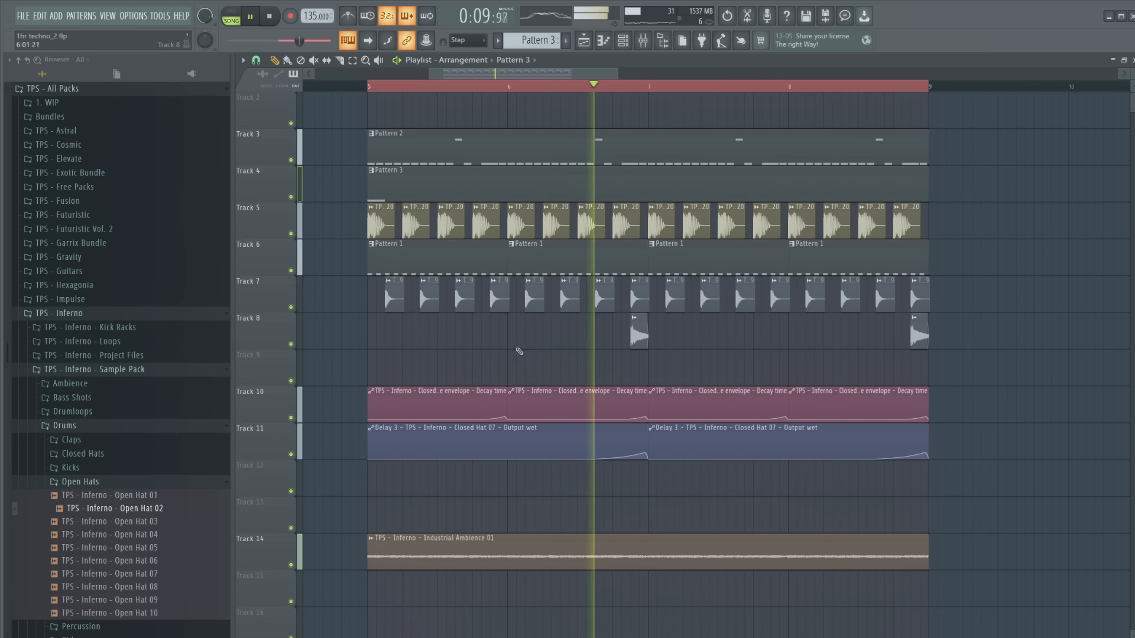
key("space")
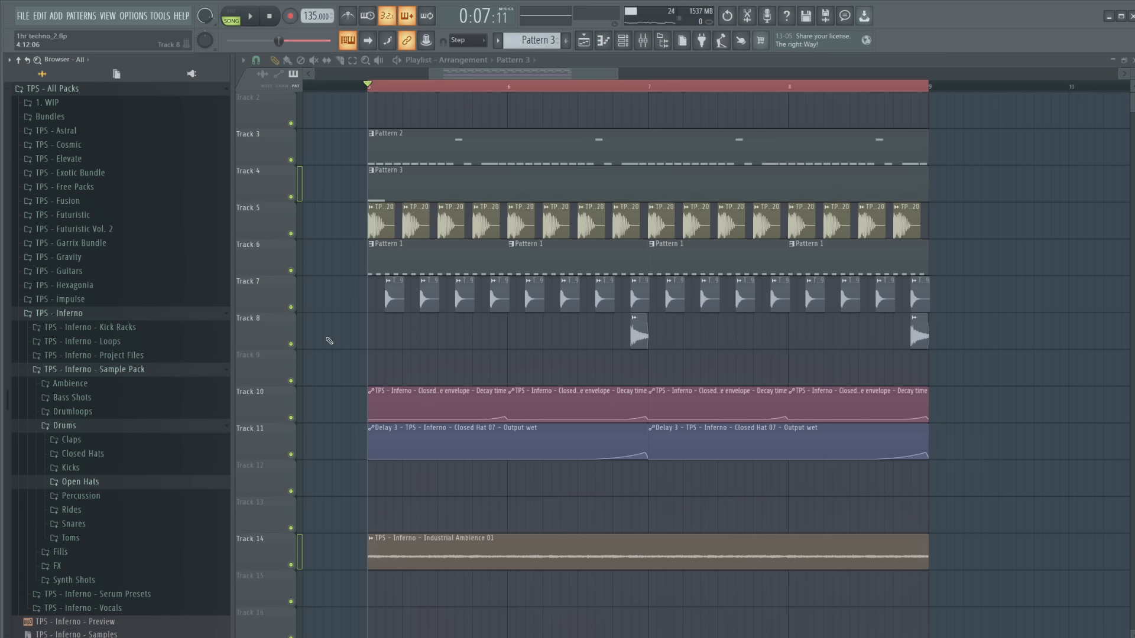
Solo Track 7 and re-enable Tracks 5, 6 and 8 so only the kick, bass and hats play
right_click(293, 308)
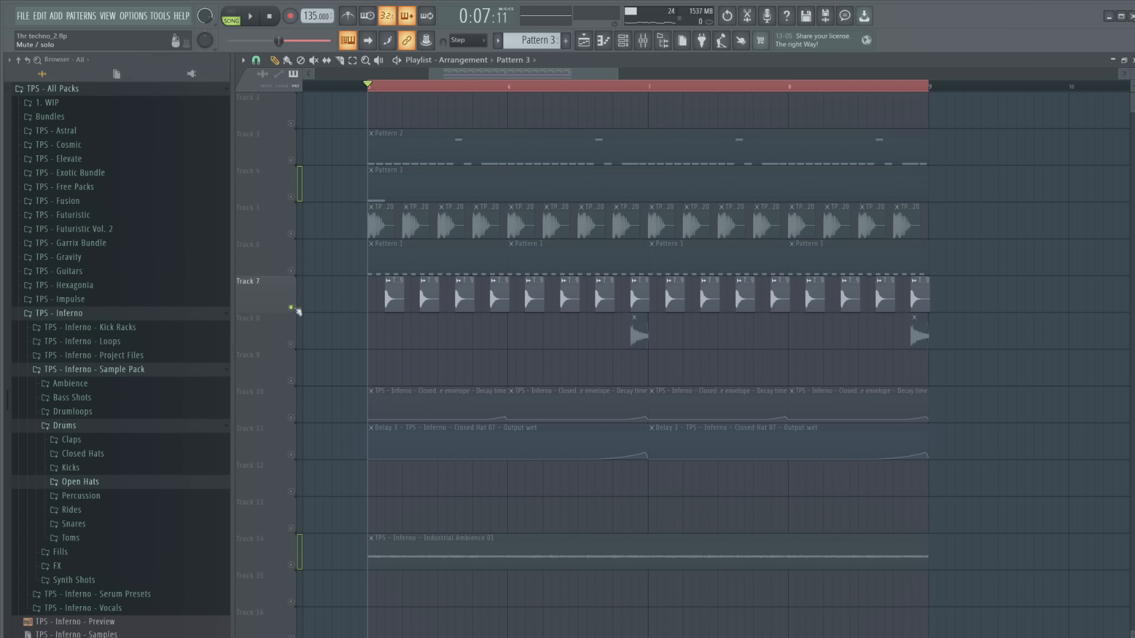
left_click(293, 272)
left_click(292, 234)
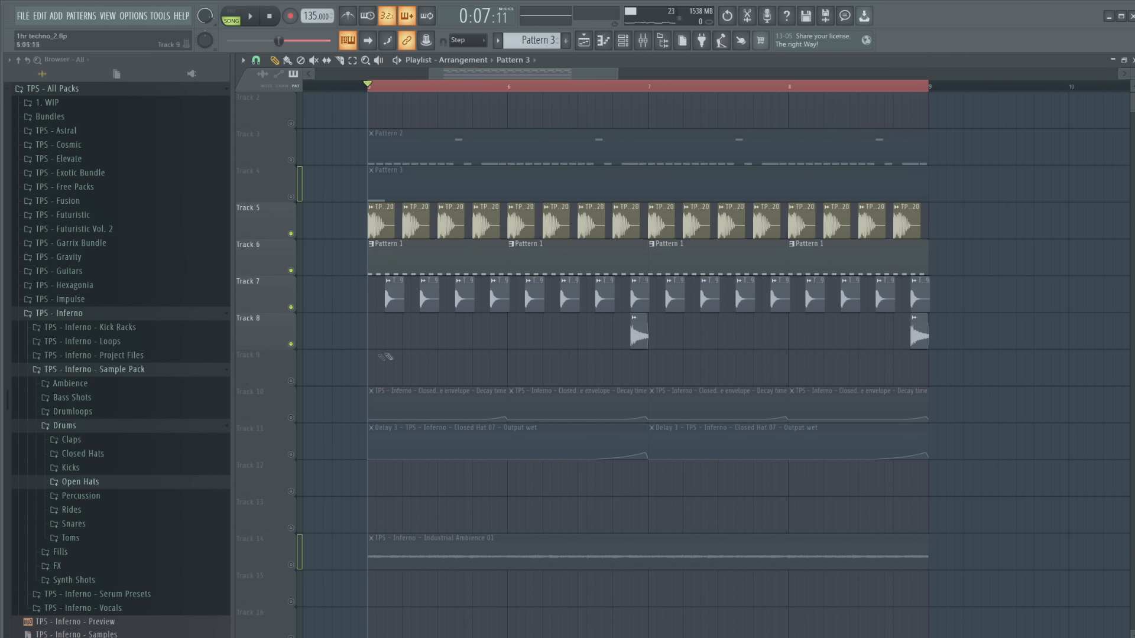
Audition the Inferno tom samples and place TPS - Inferno - Tom 07 on Track 8 in bar 5
left_click(127, 537)
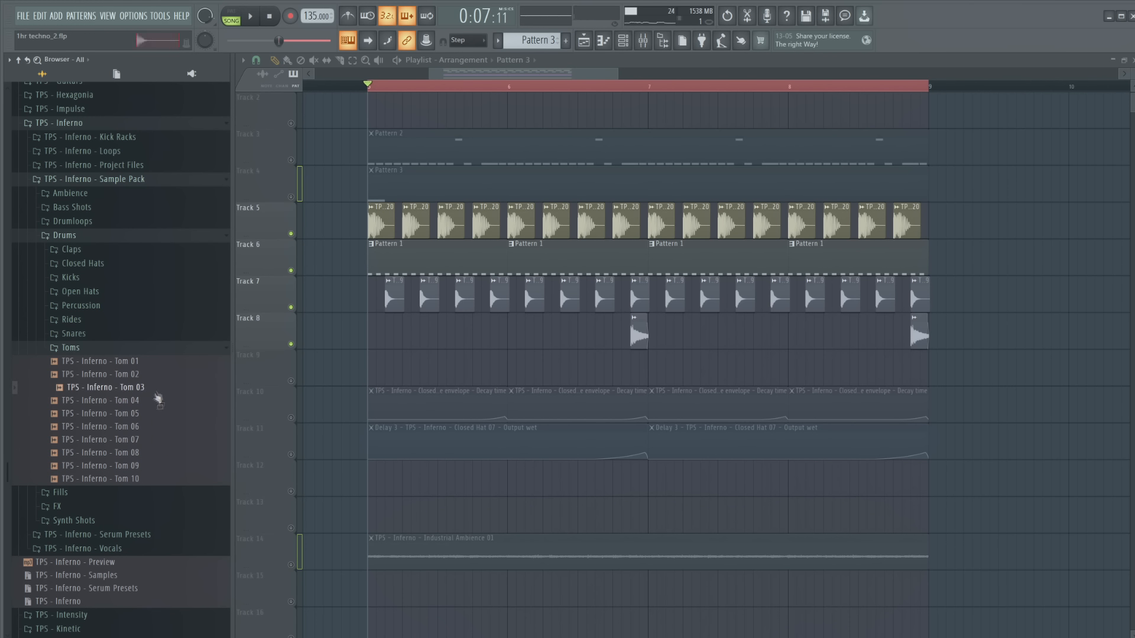
key("space")
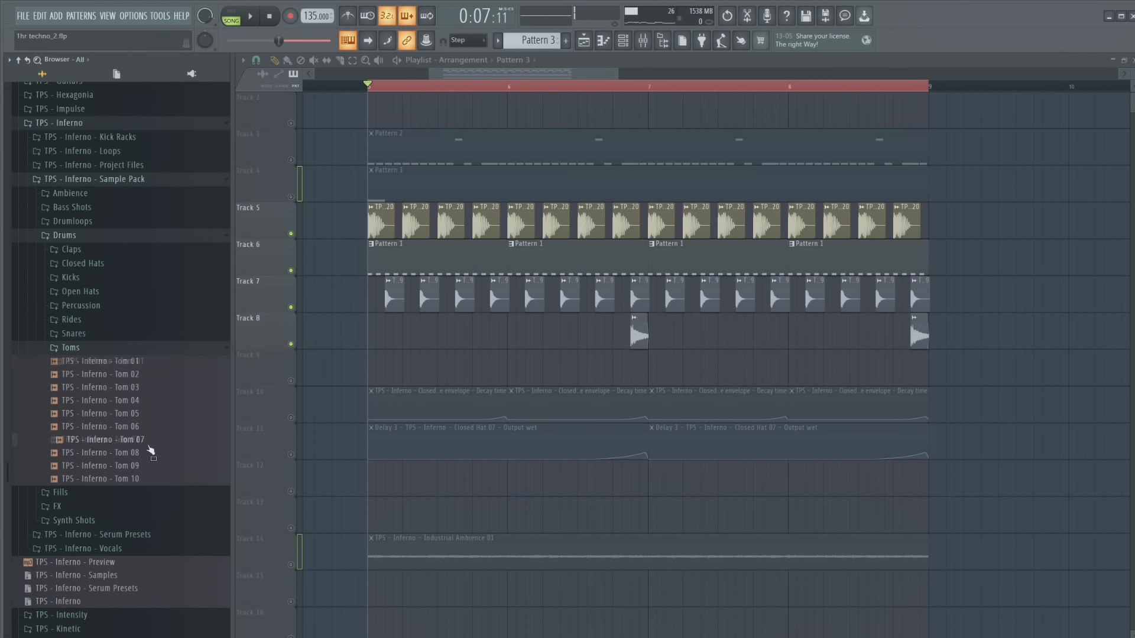
left_click_drag(165, 430, 392, 338)
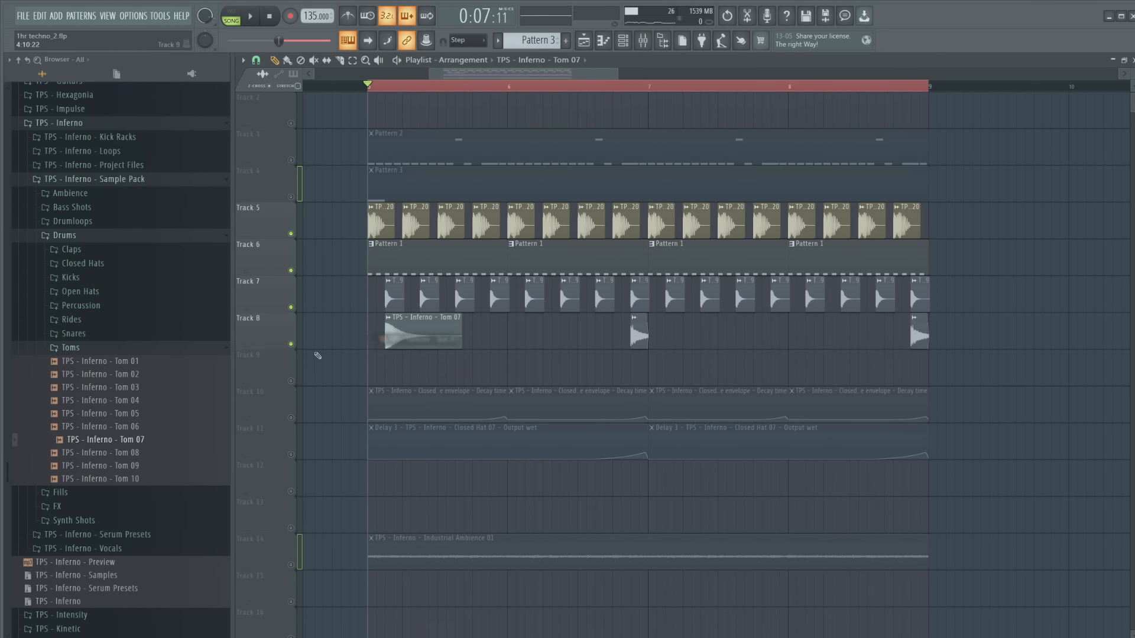
Increase the fade-out of the Tom 07 sample and lower its channel volume
key("space")
scroll(345, 349, "up", 2)
double_click(455, 334)
key("space")
left_click_drag(509, 269, 508, 241)
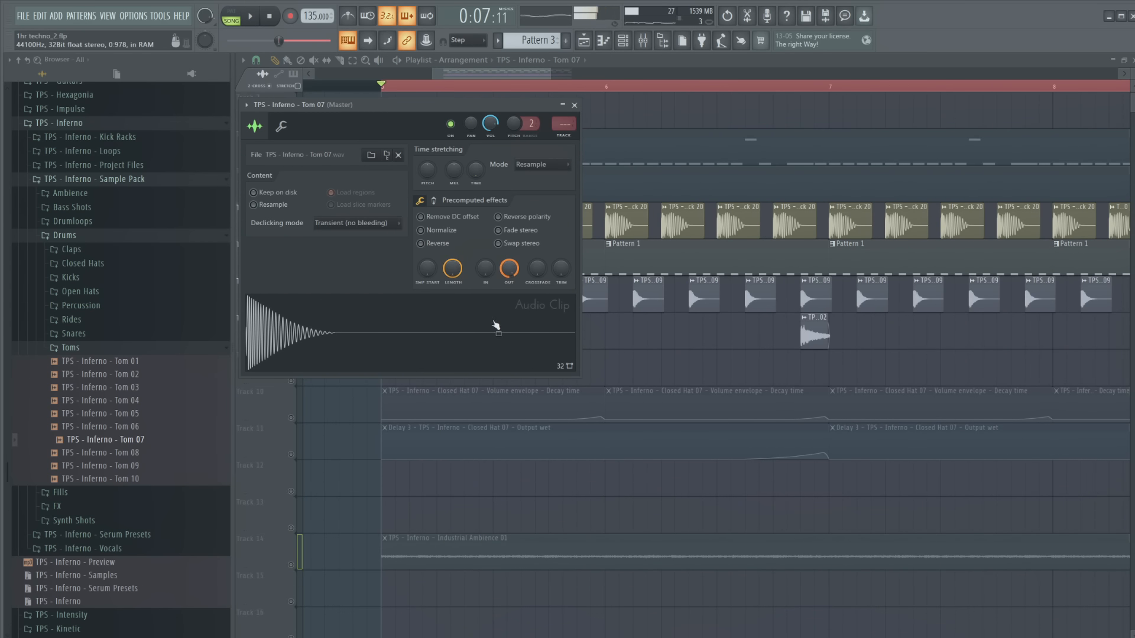
left_click_drag(490, 123, 491, 135)
key("space")
left_click(574, 105)
Move the Tom 07 clip to 5:08 on Track 8 and add a second Tom 07 clip on Track 9
key("space")
key("space")
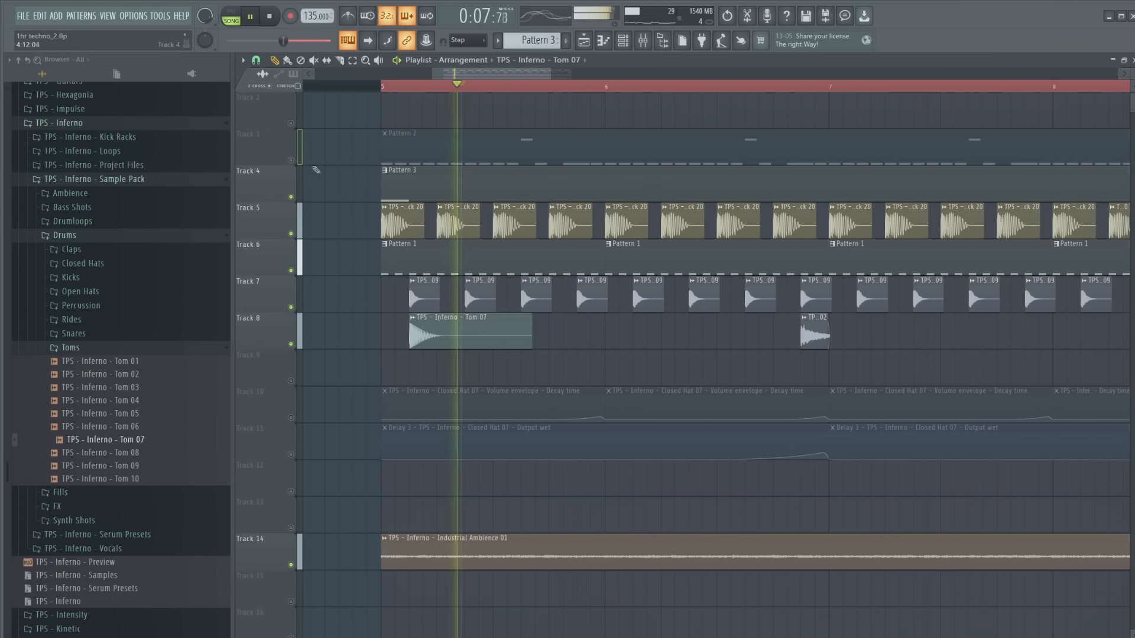
left_click_drag(454, 333, 526, 343)
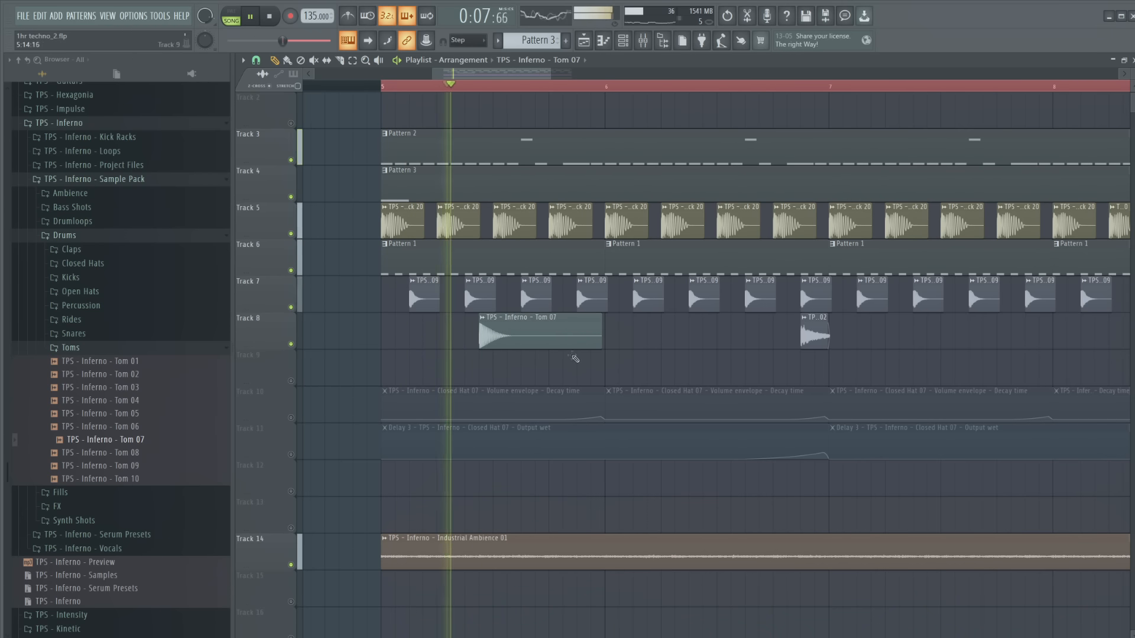
left_click(566, 369)
key("space")
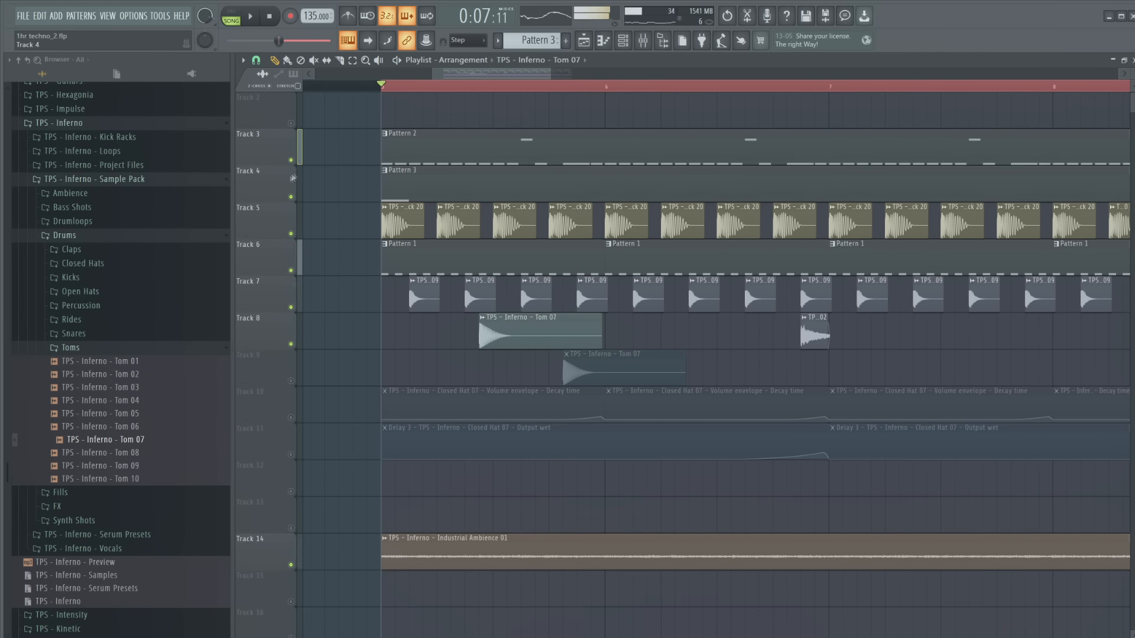
Mute Tracks 3 and 4 and move the second Tom 07 clip to 5:15 on Track 8
left_click(291, 160)
left_click(291, 197)
key("space")
left_click_drag(586, 370, 675, 340)
key("space")
key("space")
double_click(553, 340)
key("space")
key("space")
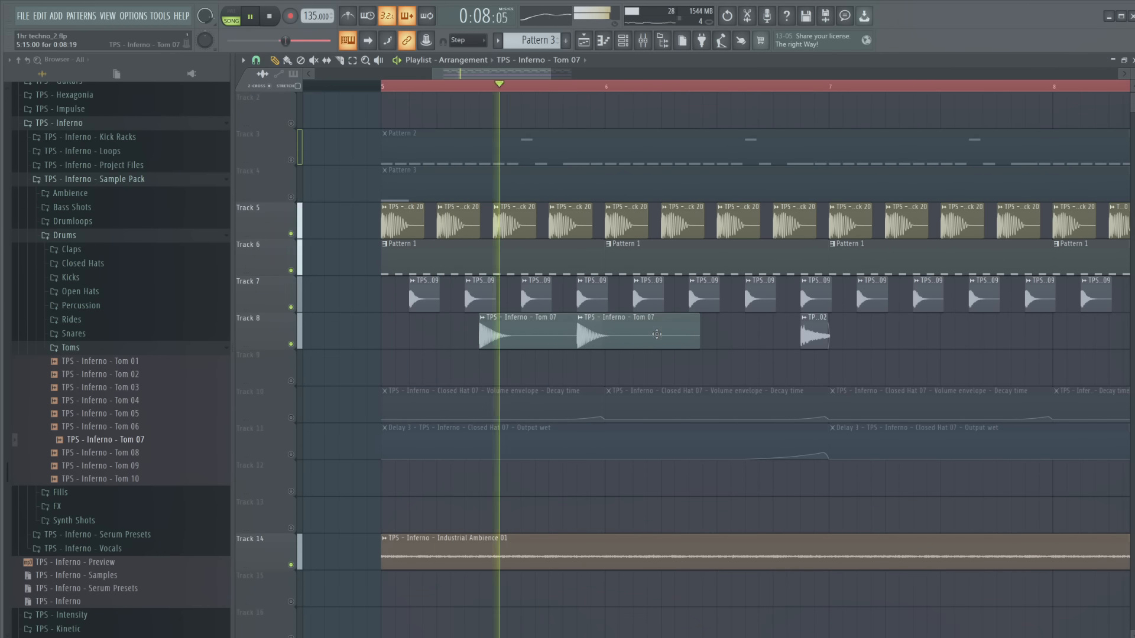
key("space")
key("space")
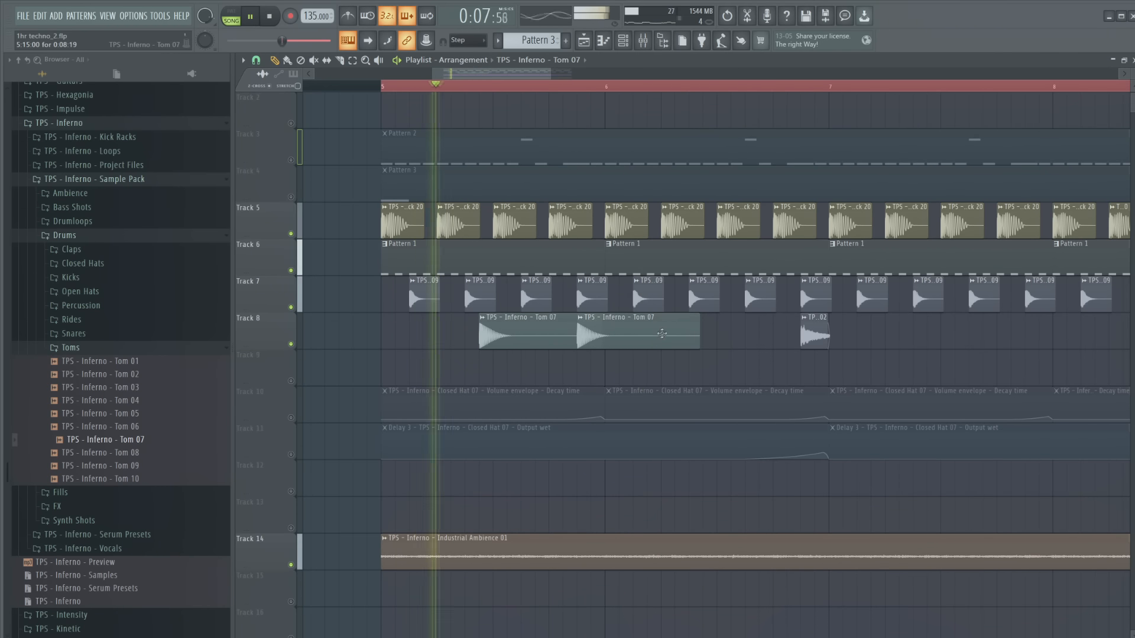
Move both Tom 07 clips from Track 8 down to Track 9 and unmute that track
left_click_drag(662, 331, 530, 323)
key("shift+Down")
key("space")
key("space")
left_click(291, 382)
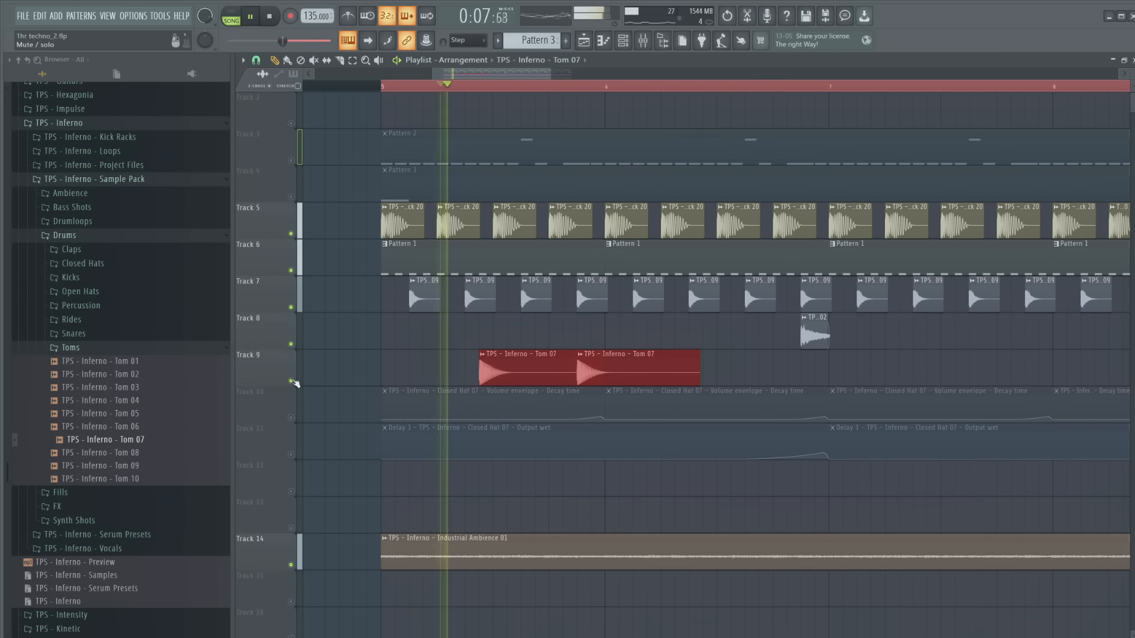
Duplicate the pair of Tom 07 clips two bars further along Track 9, starting in bar 7
scroll(451, 366, "down", 3)
left_click_drag(478, 362, 684, 356)
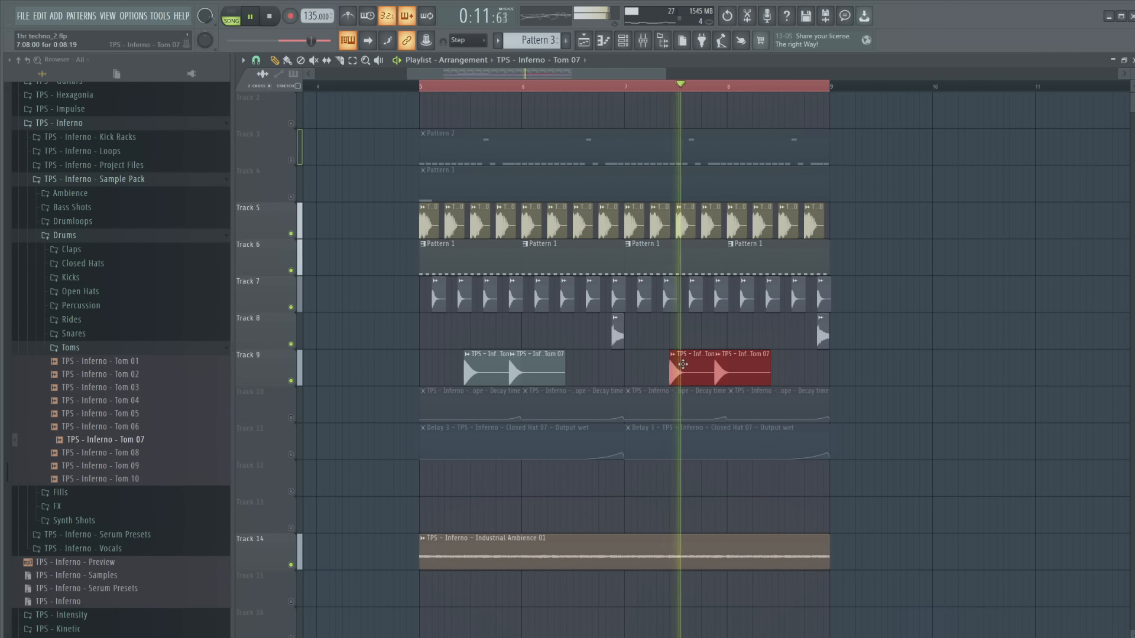
key("space")
Replace the Tom 07 clips on Track 9 with TPS - Inferno - Tom 06 and adjust the sample's fade-out
left_click(124, 441)
left_click_drag(134, 426, 697, 360)
scroll(478, 360, "up", 3)
left_click(143, 443)
left_click_drag(137, 428, 490, 379)
key("space")
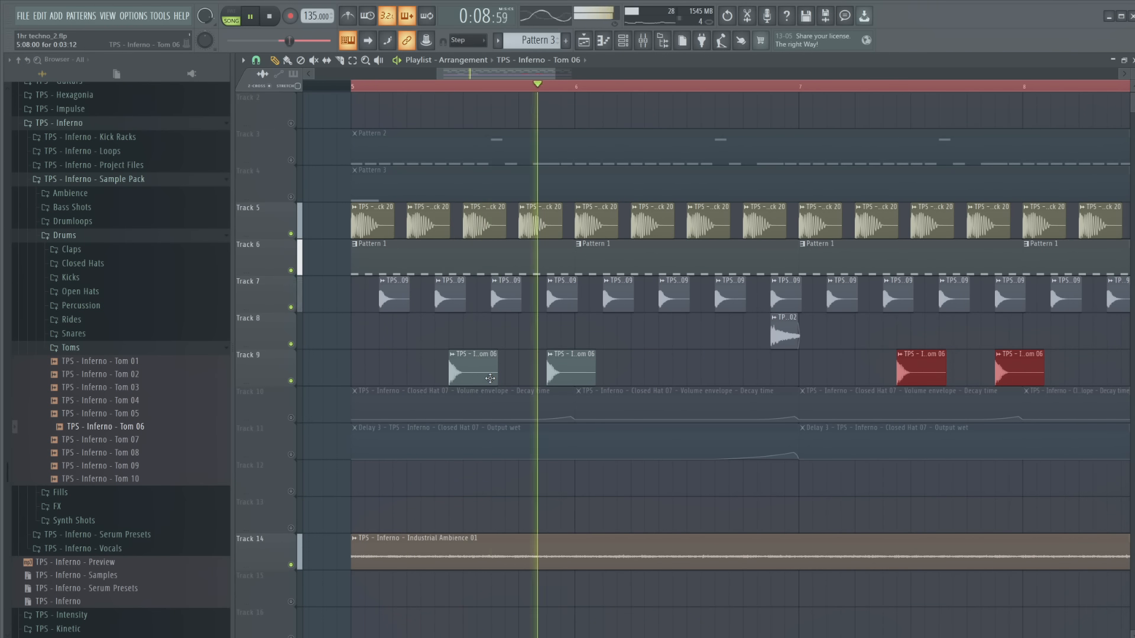
double_click(550, 352)
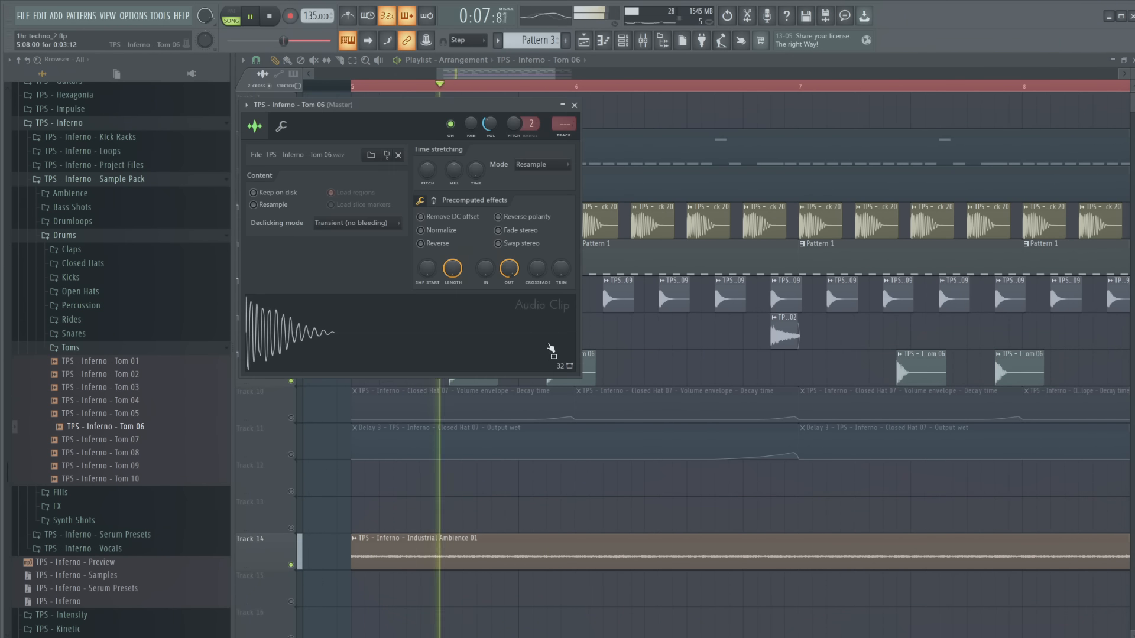
left_click_drag(509, 269, 516, 274)
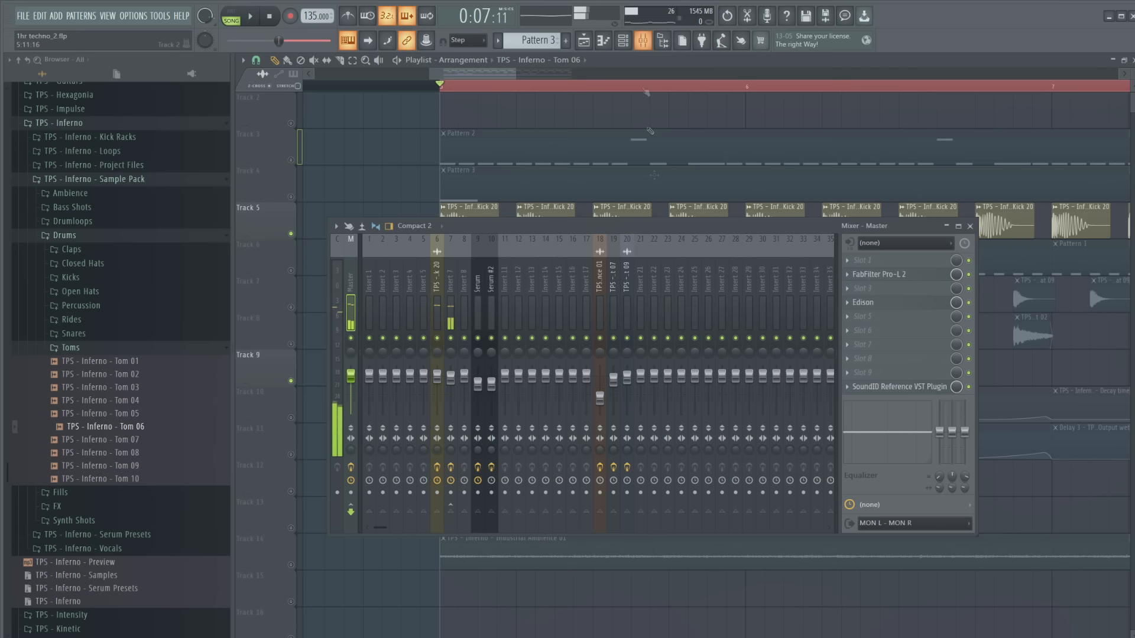
Load Fruity parametric EQ 2 in slot 3 of the Tom 06 mixer track on insert 22
left_click(668, 289)
key("space")
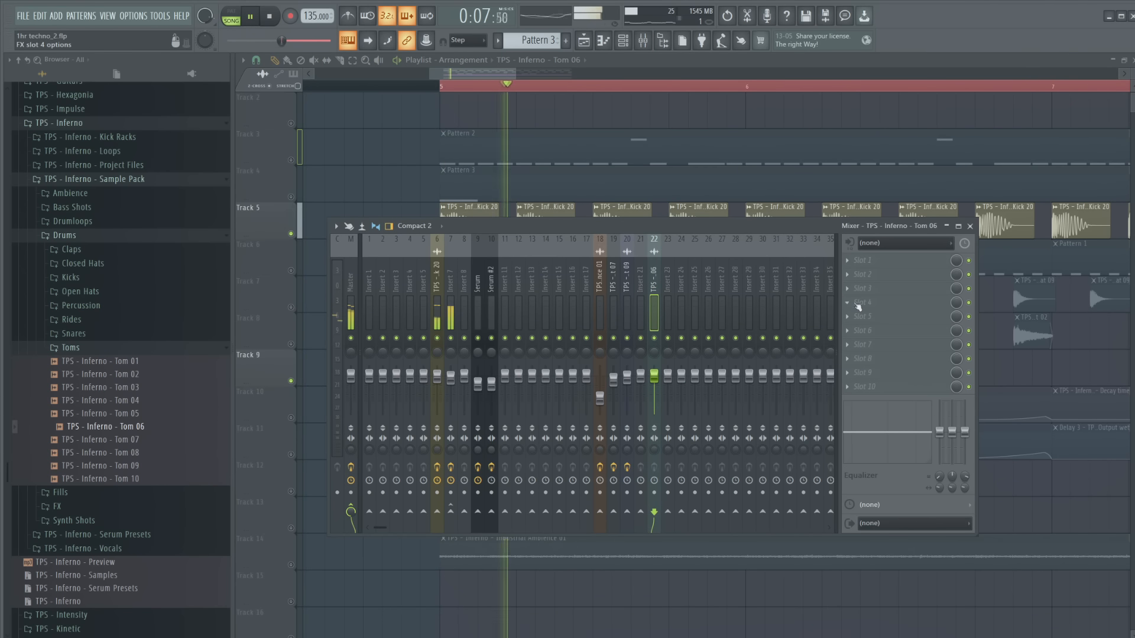
left_click(848, 289)
mouse_move(861, 302)
left_click(1125, 180)
key("space")
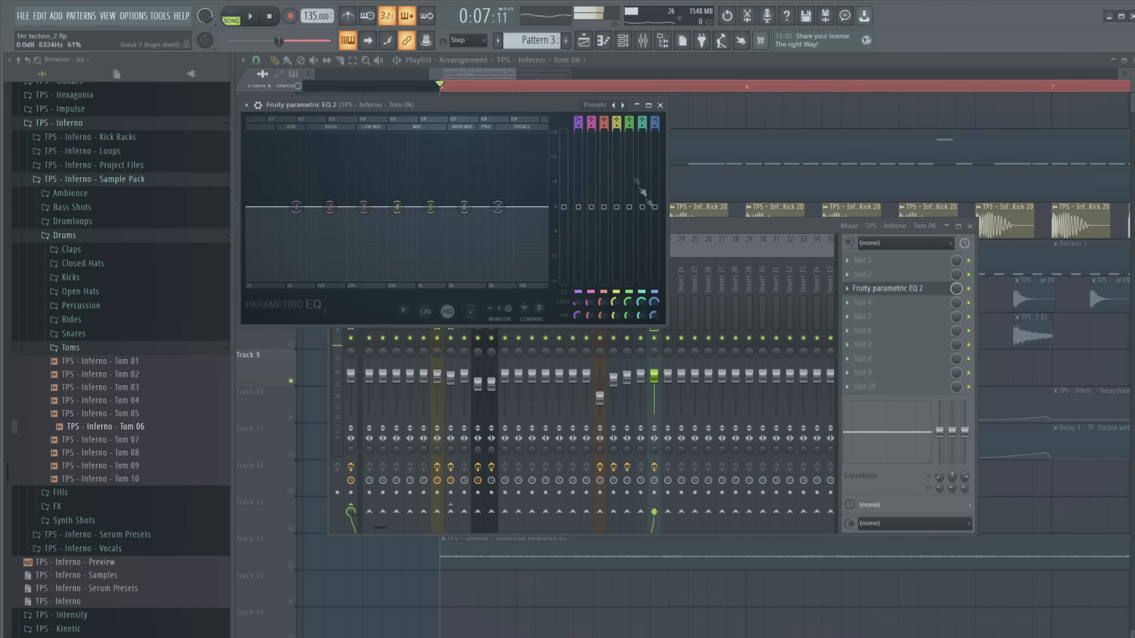
Set band 1 of the Tom 06 EQ to a high pass at about 129 Hz and solo its mixer track
left_click_drag(582, 118, 582, 131)
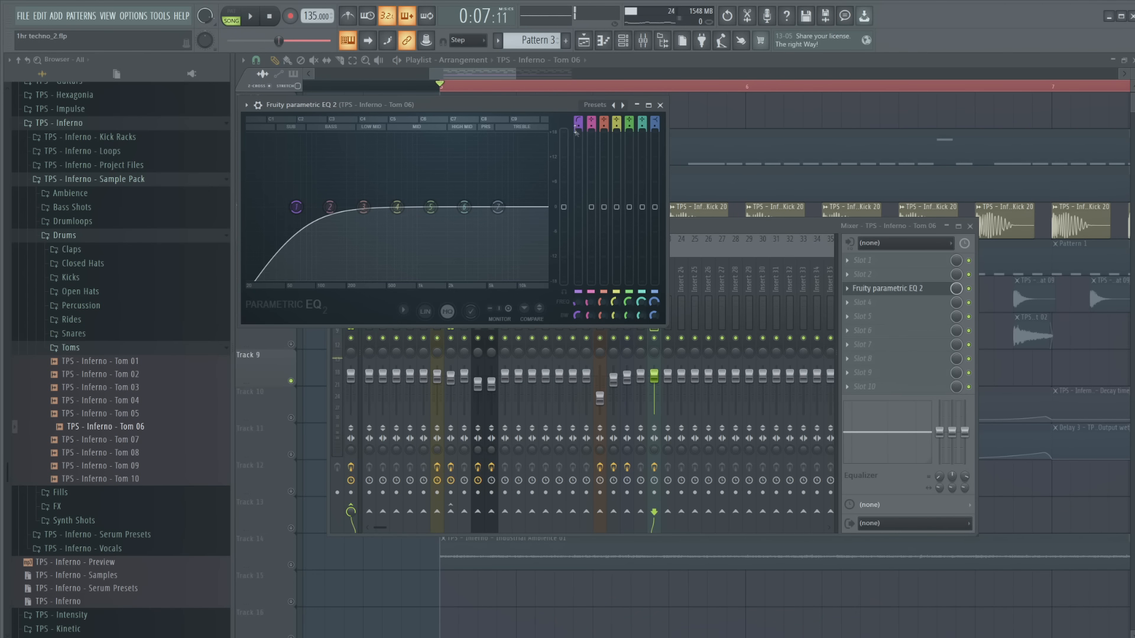
left_click_drag(313, 207, 326, 207)
key("space")
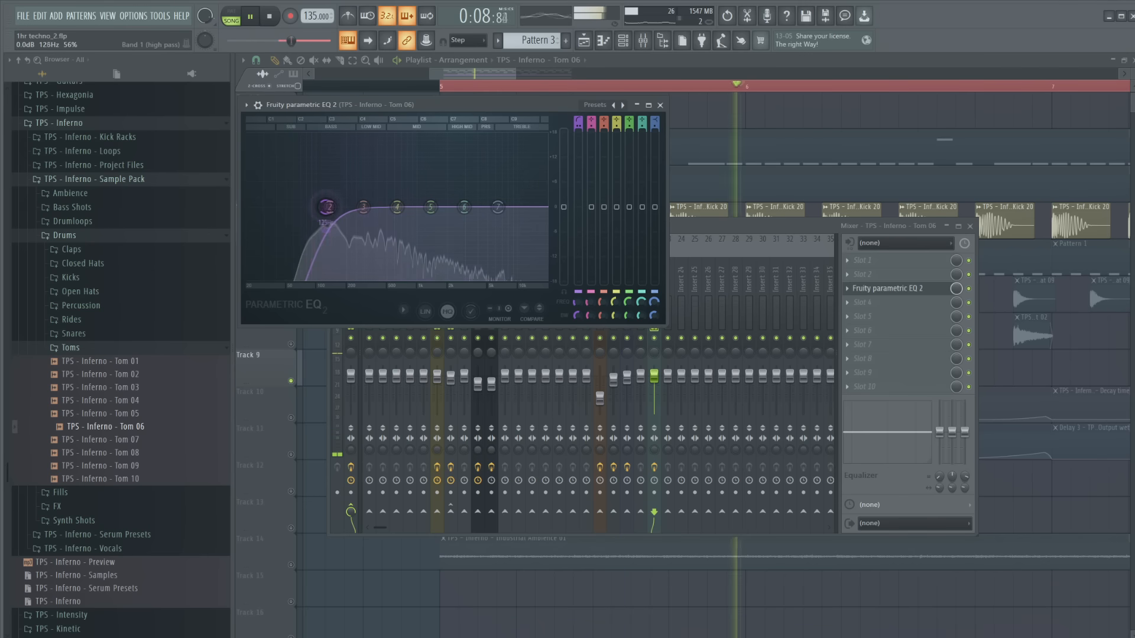
left_click(655, 337)
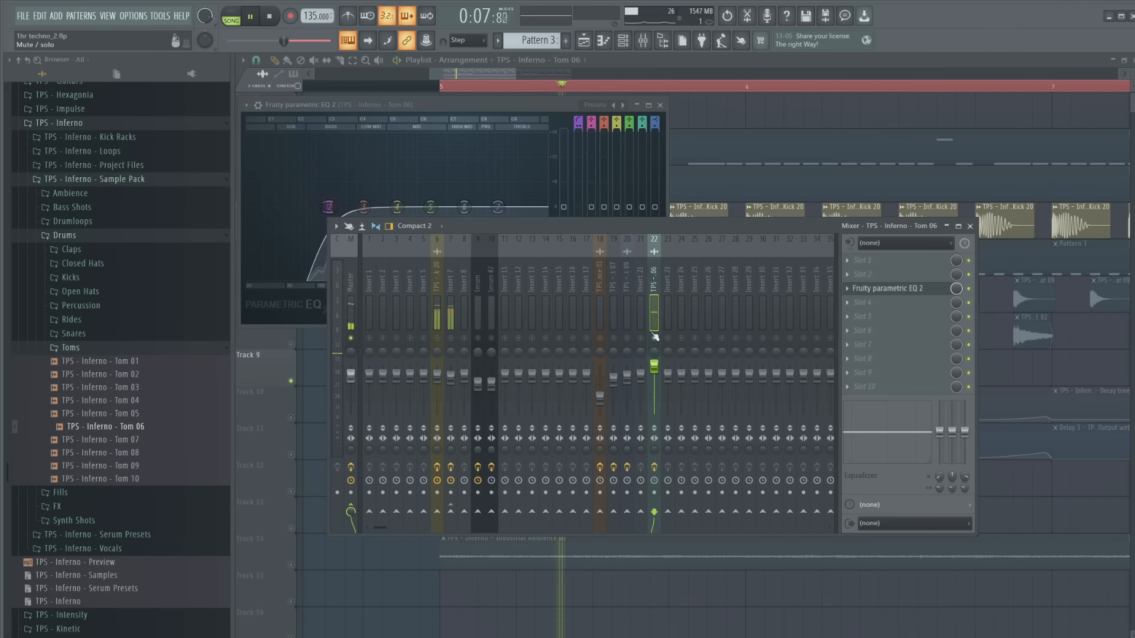
Lower the Tom 06 EQ's high-pass cutoff and set its band 7 high shelf to about -4.9 dB at 6255 Hz
key("space")
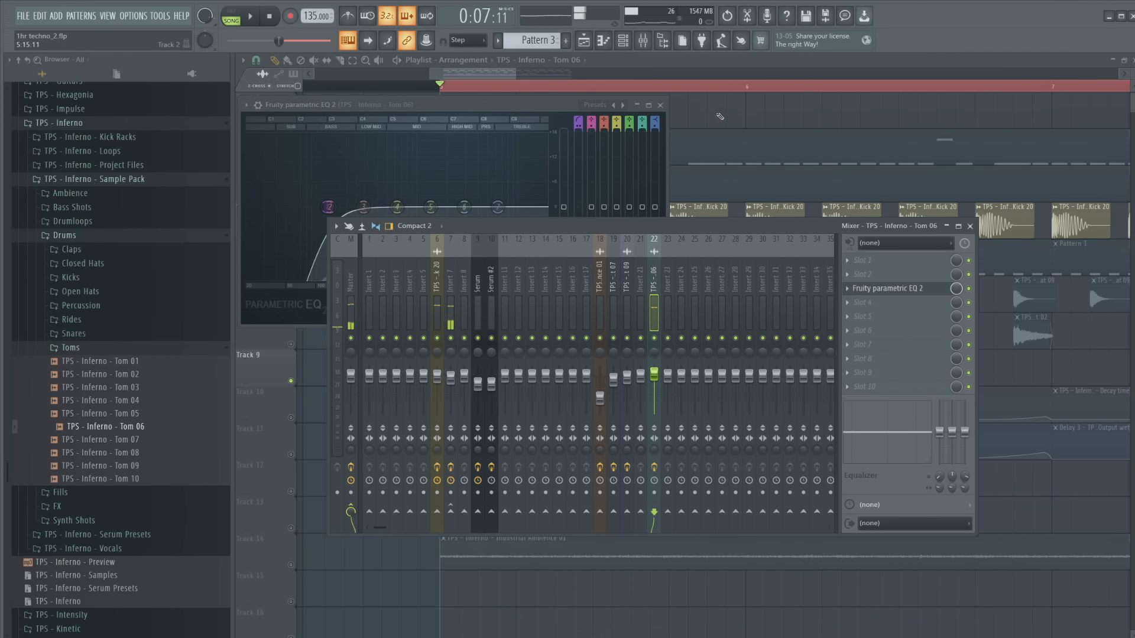
left_click(689, 126)
key("space")
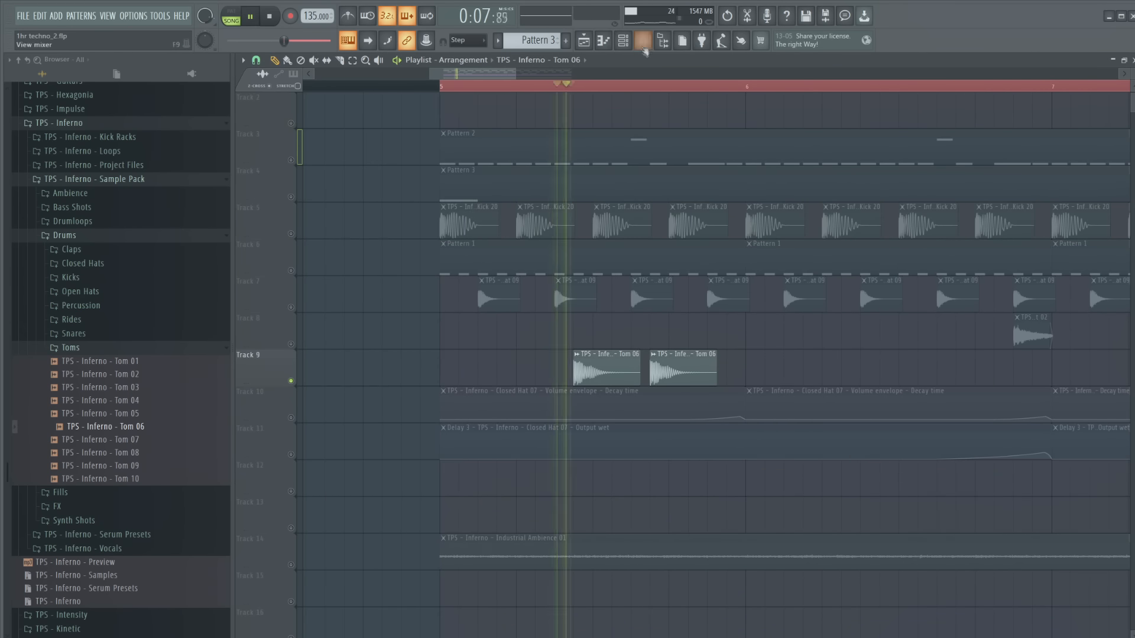
left_click(643, 42)
key("space")
left_click(883, 289)
key("space")
left_click_drag(329, 207, 313, 207)
key("space")
left_click_drag(498, 207, 500, 232)
key("space")
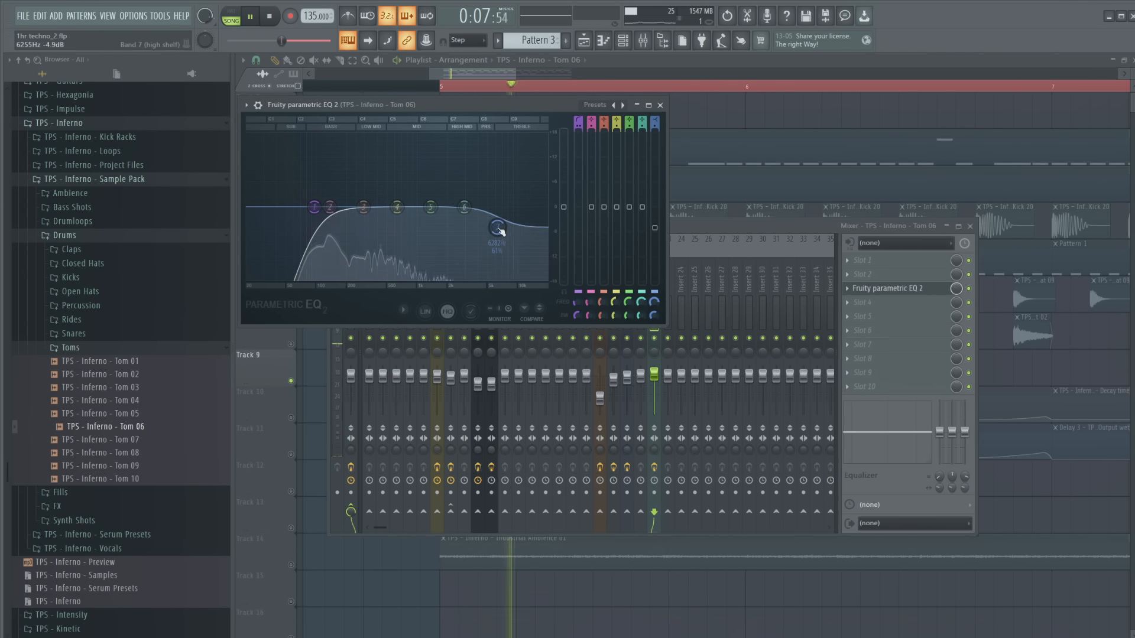
Load Decapitator in slot 5 of the Tom 06 mixer track and slightly lower the track's fader
key("space")
left_click(900, 313)
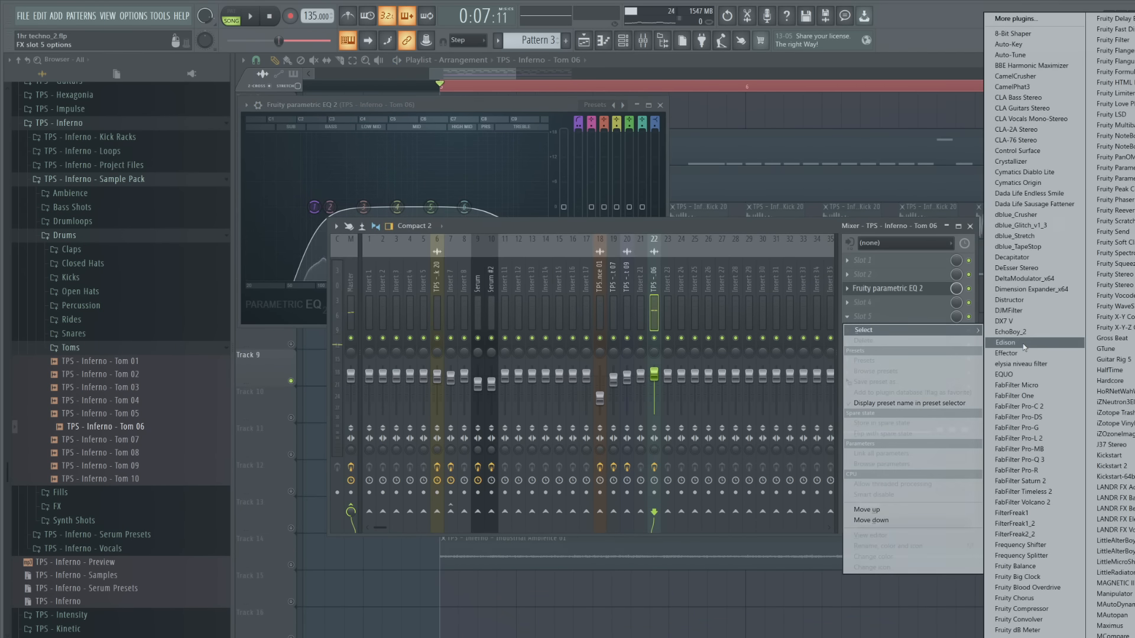
left_click(1012, 257)
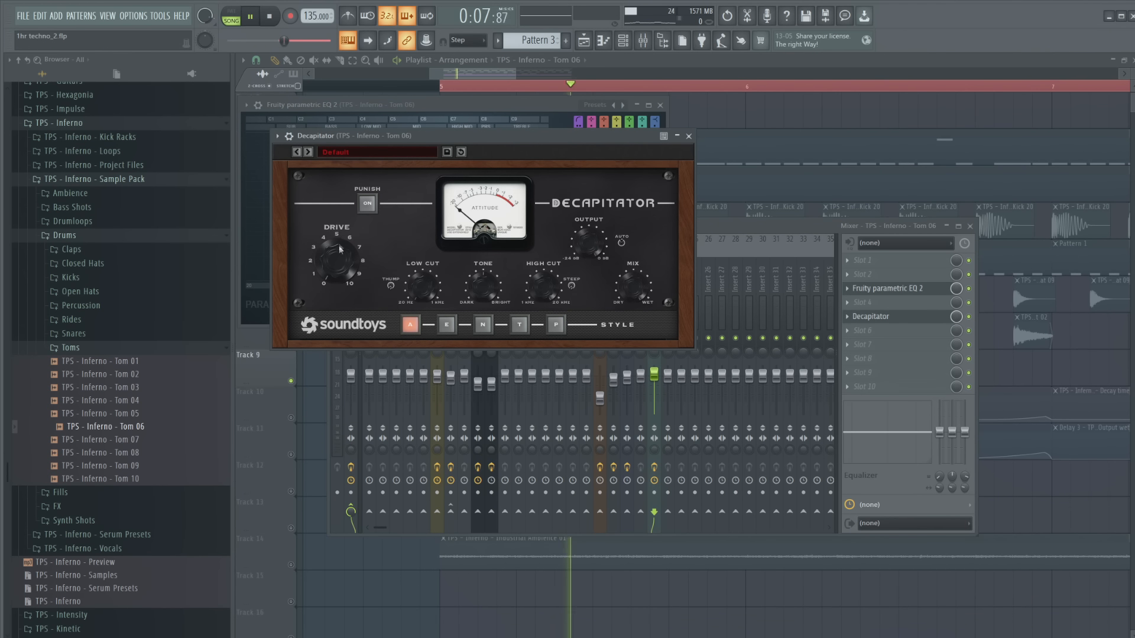
key("F12")
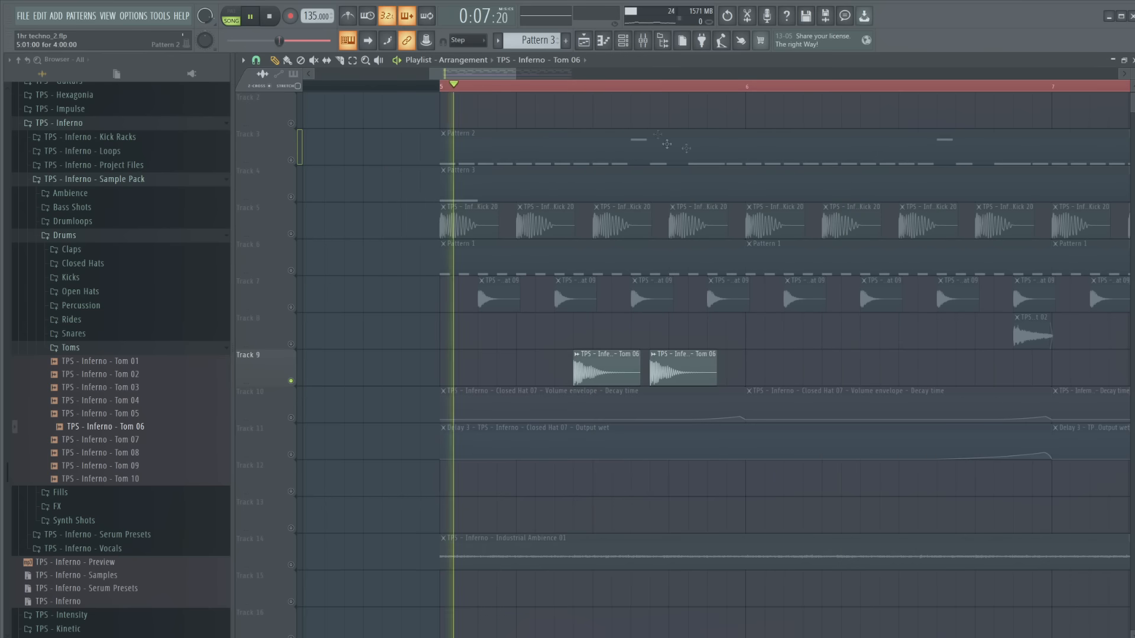
key("F9")
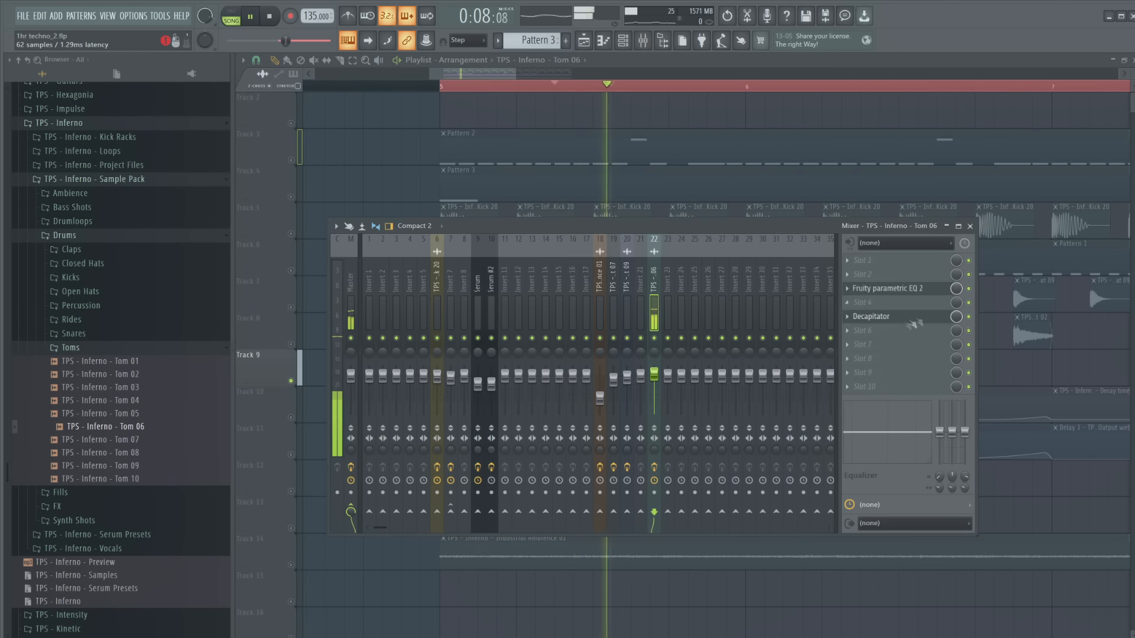
left_click(927, 318)
key("F12")
left_click(662, 44)
left_click_drag(654, 376, 655, 379)
key("space")
Load ValhallaRoom_x64 in slot 6 of the Tom 06 track with a 17.1% mix and 0.24 s decay
left_click(847, 331)
mouse_move(863, 344)
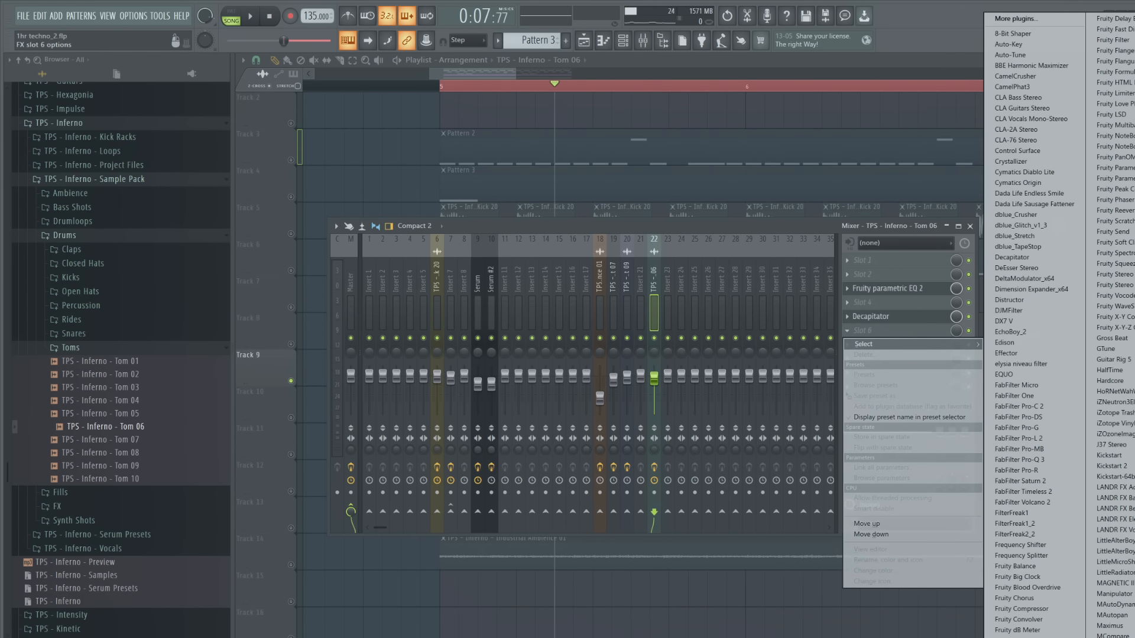
left_click(1134, 367)
left_click(383, 314)
left_click(314, 311)
key("space")
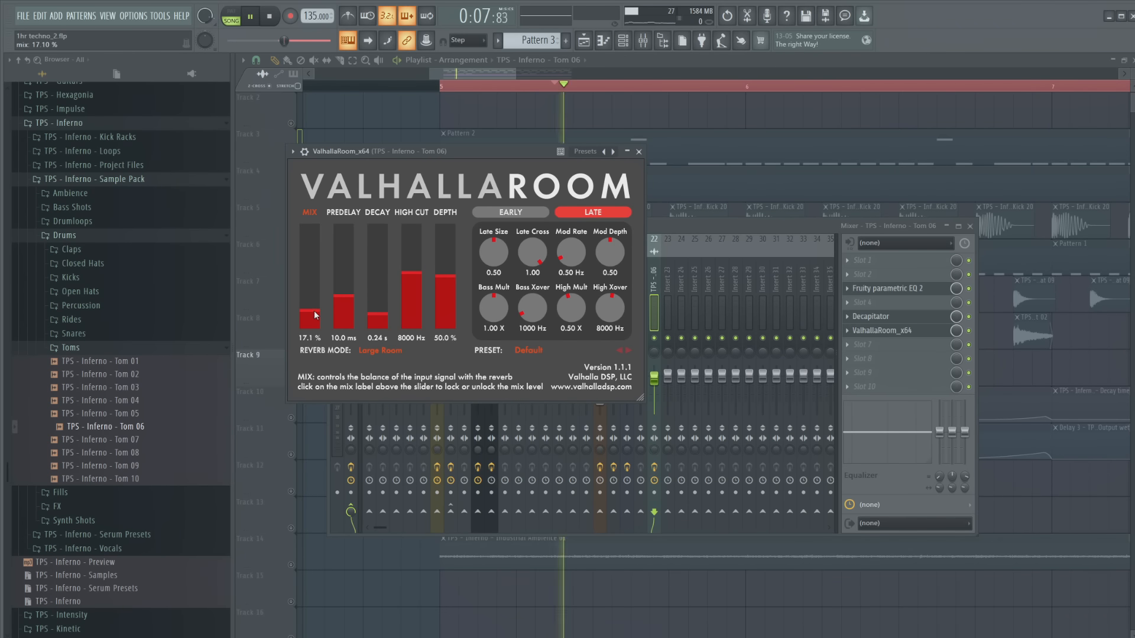
Fine-tune the ValhallaRoom decay, high cut and depth, and reduce the effect's slot mix level on the Tom 06 track
left_click_drag(377, 315, 377, 320)
left_click_drag(412, 276, 415, 292)
left_click(446, 271)
left_click(384, 305)
left_click_drag(385, 306, 382, 310)
left_click_drag(957, 331, 957, 340)
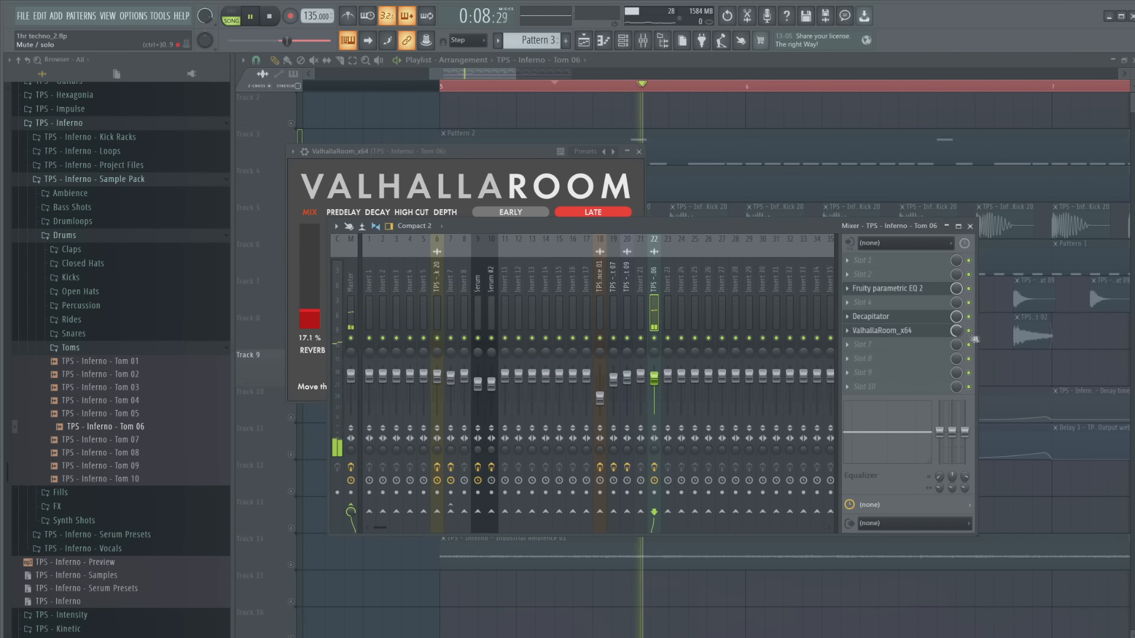
key("space")
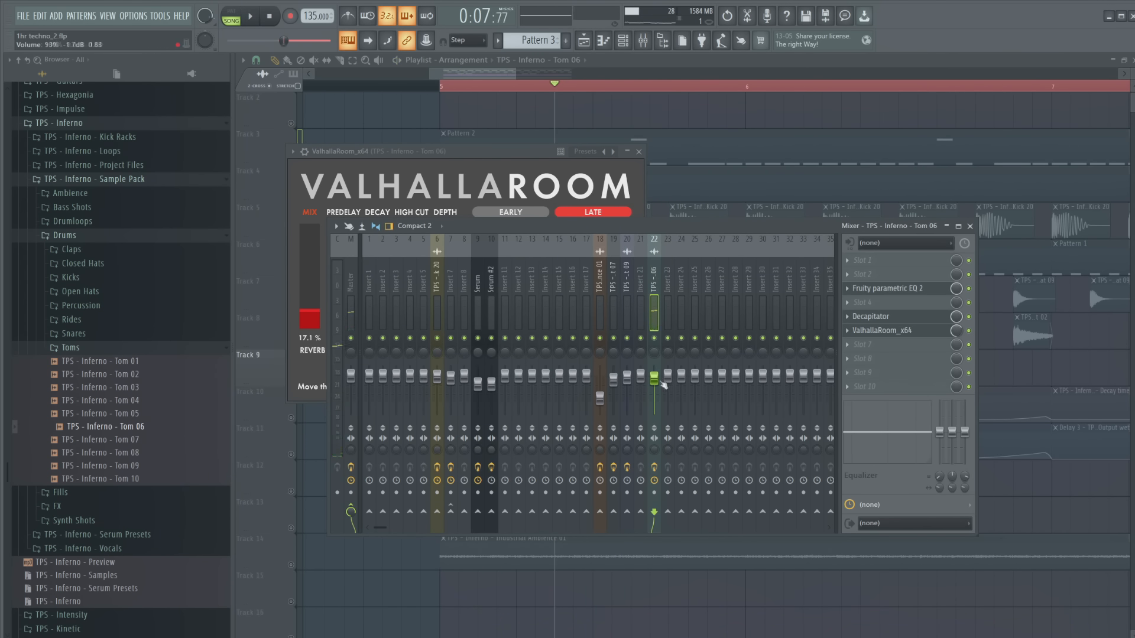
Unmute Tracks 8, 7, 6 and 5 to play the toms together with the drums
key("F12")
left_click(291, 345)
key("space")
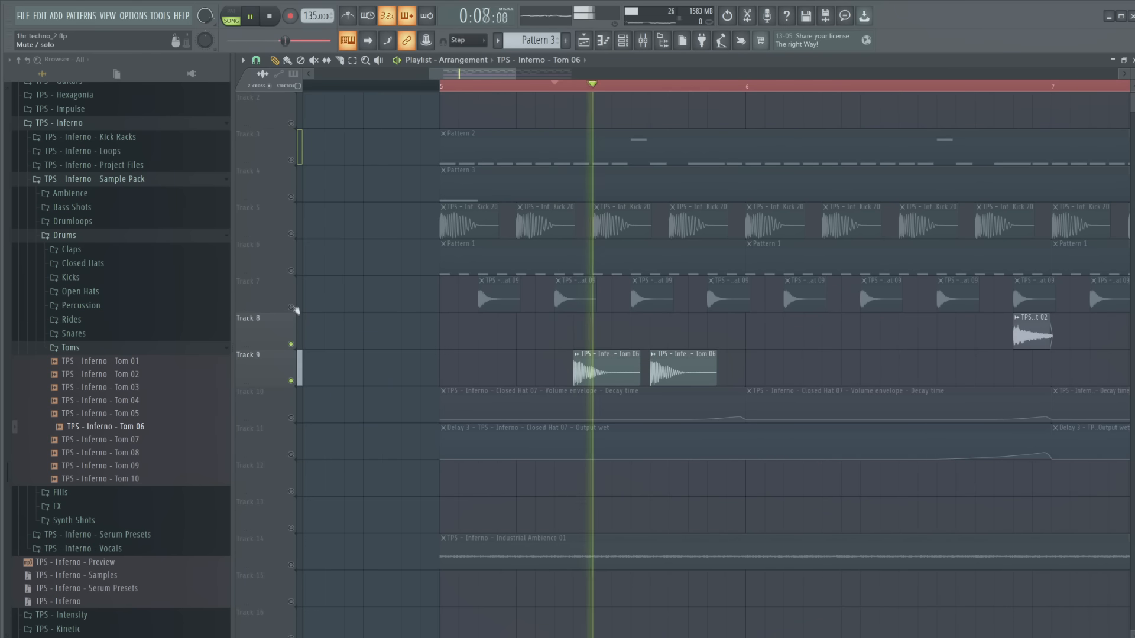
left_click(291, 308)
left_click(291, 271)
key("space")
key("space")
left_click(421, 86)
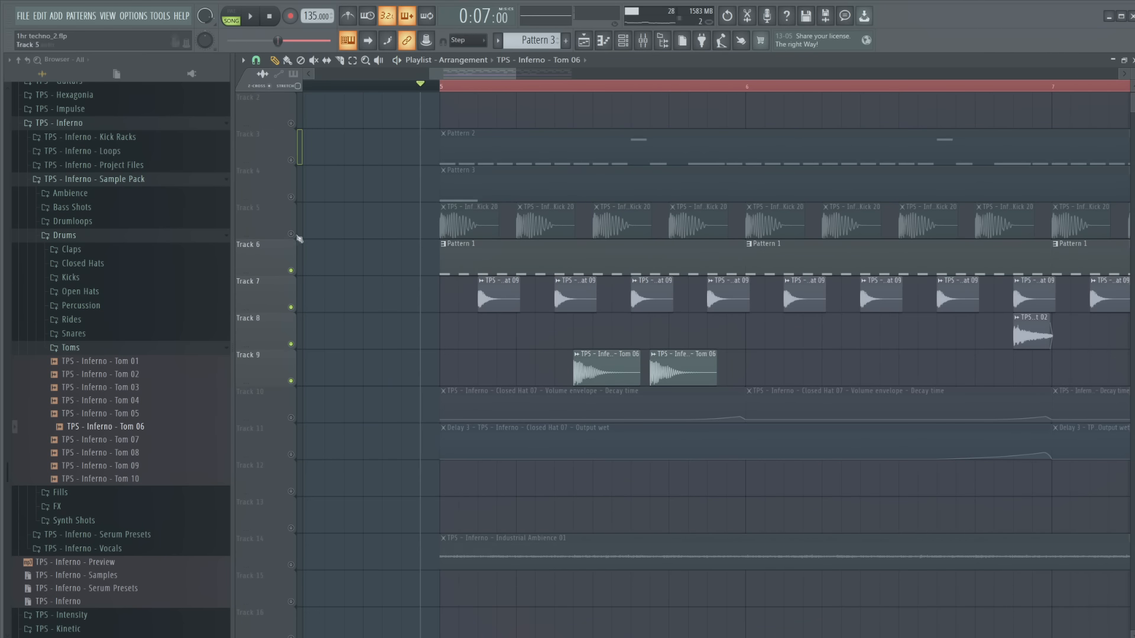
left_click(291, 234)
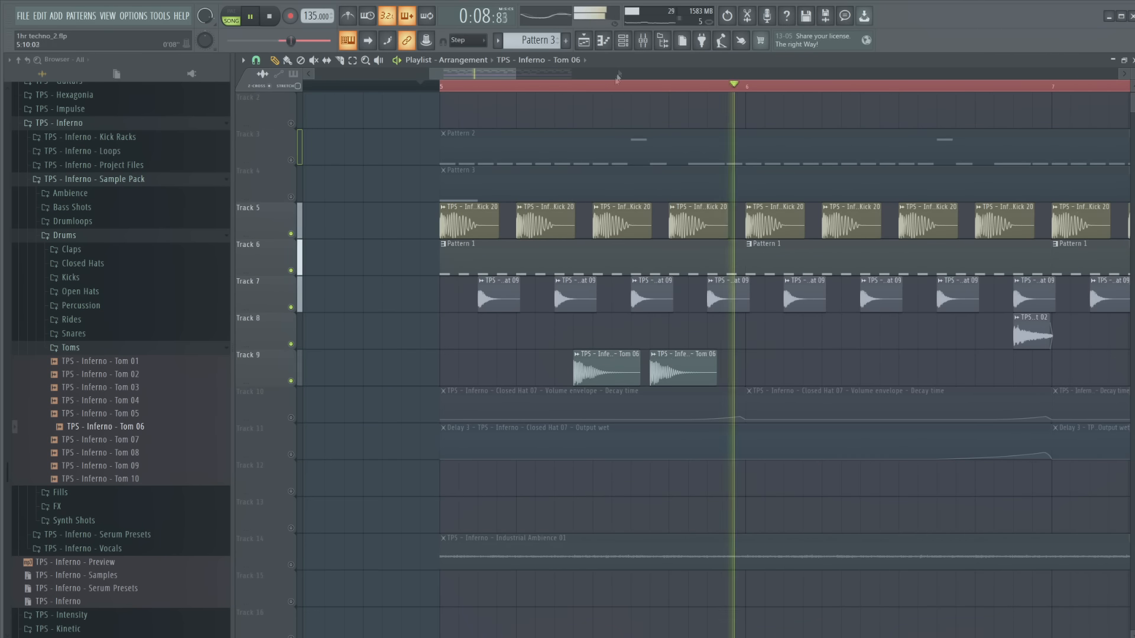
Lower the Tom 06 mixer fader further and audition the toms with and without Pattern 2 on Track 3
left_click(643, 41)
left_click_drag(653, 387, 654, 388)
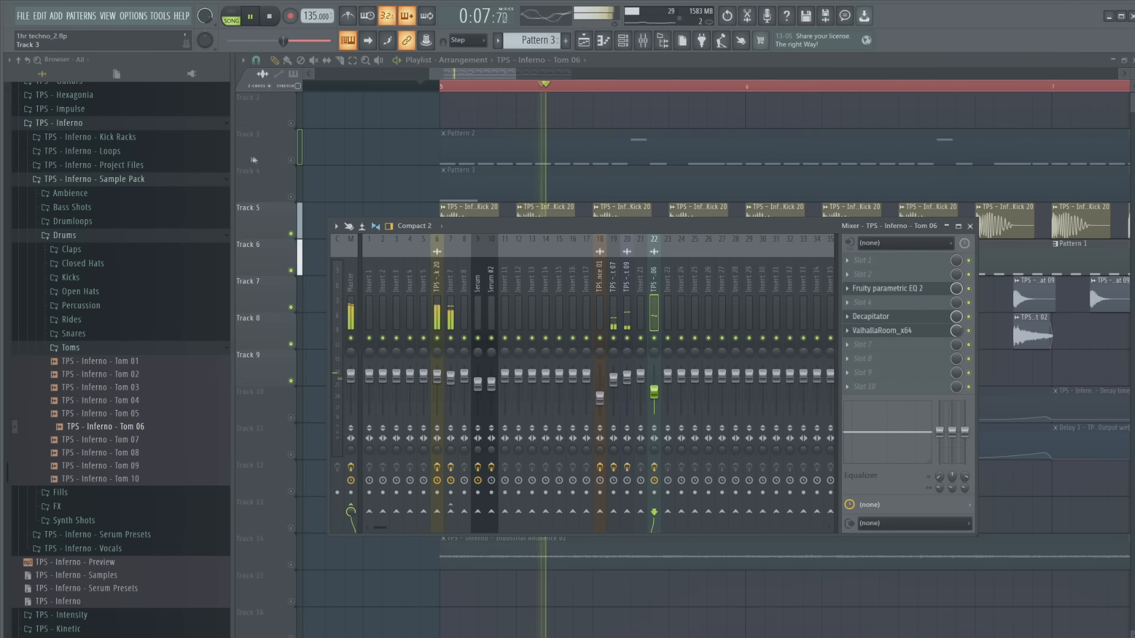
left_click(291, 159)
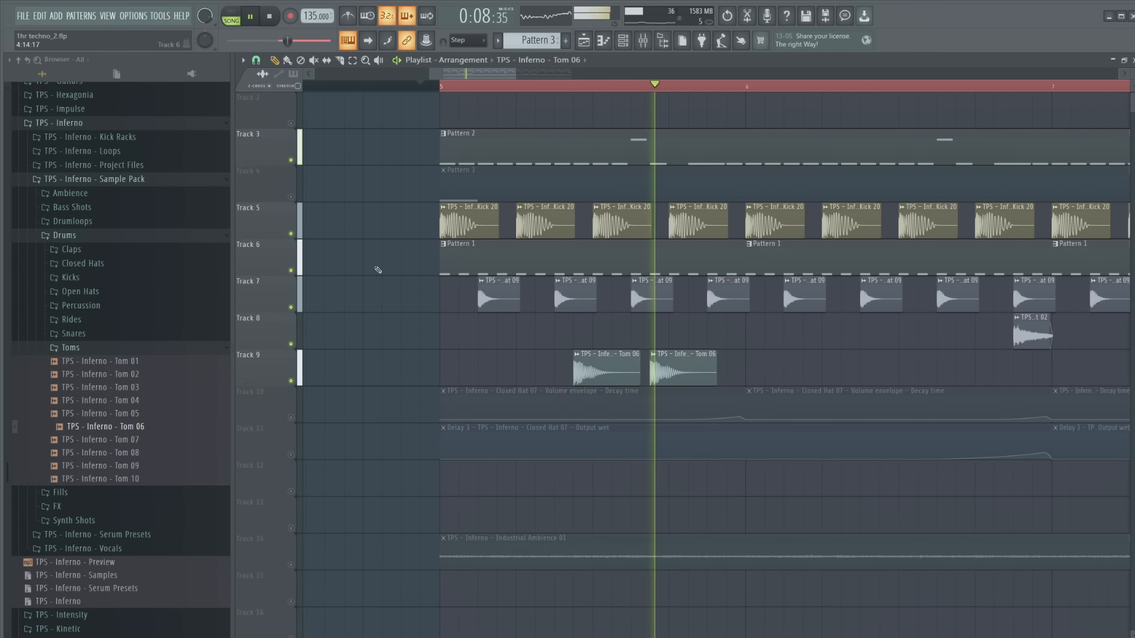
scroll(532, 366, "down", 2)
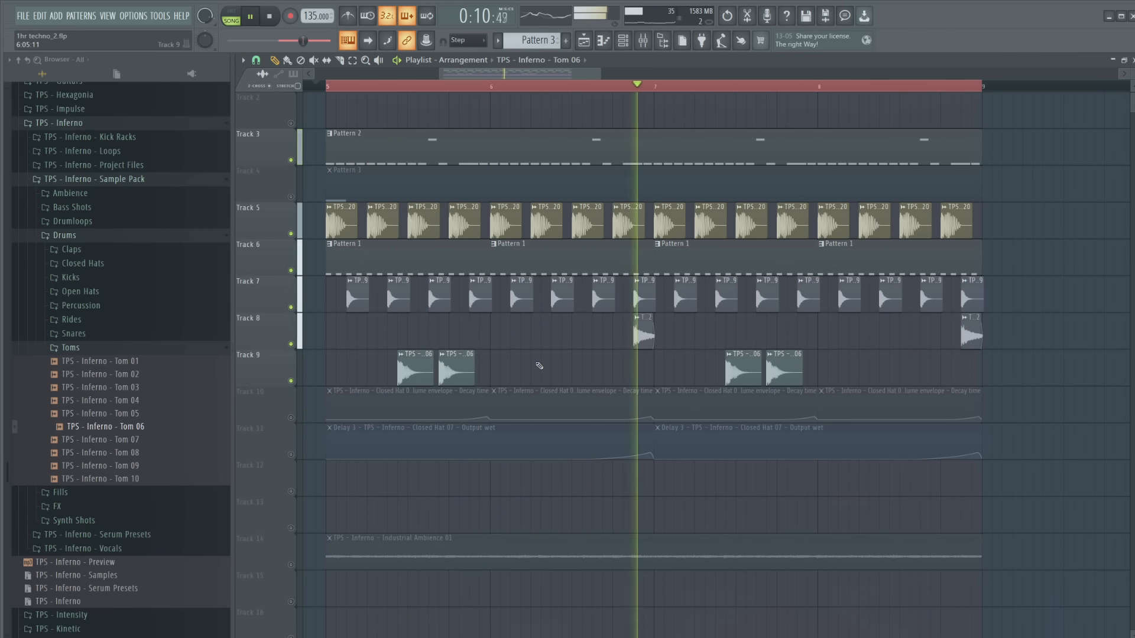
left_click(291, 159)
key("space")
key("space")
Add a single Tom 06 clip in bar 6 and another in bar 8 on Track 9, and unmute the remaining tracks
left_click(556, 370)
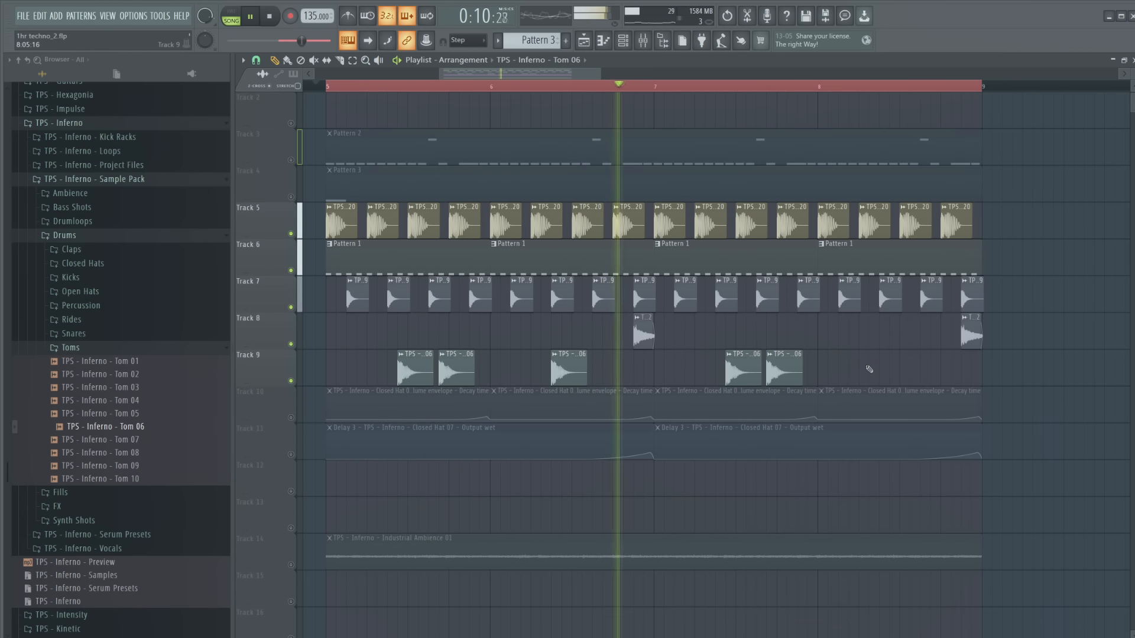
left_click(887, 370)
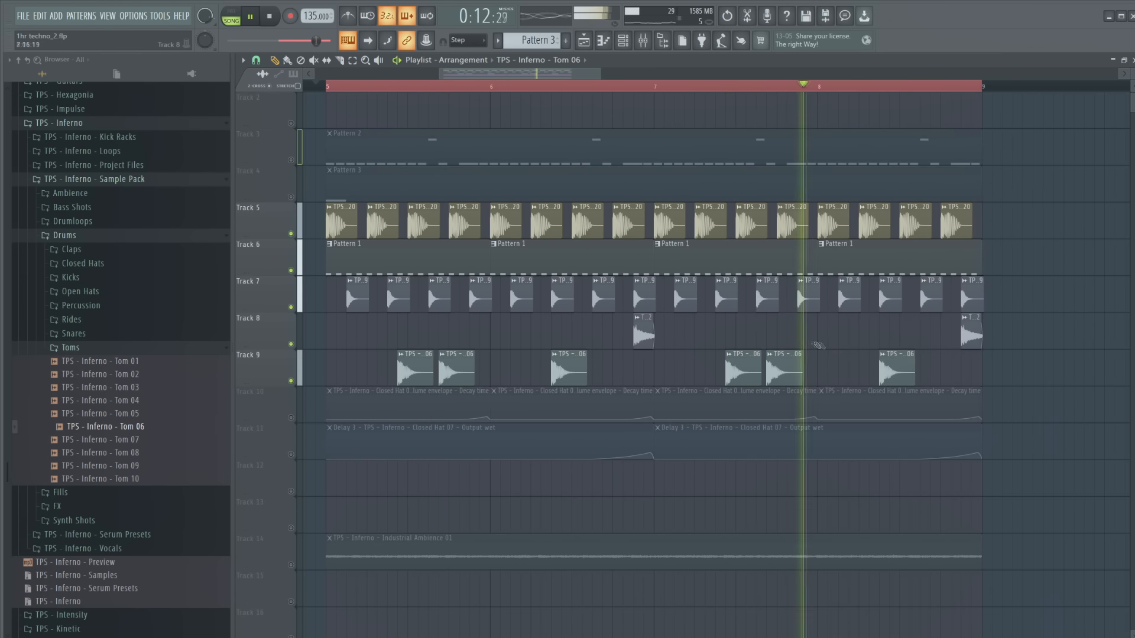
scroll(495, 392, "down", 3)
left_click_drag(291, 602, 291, 310)
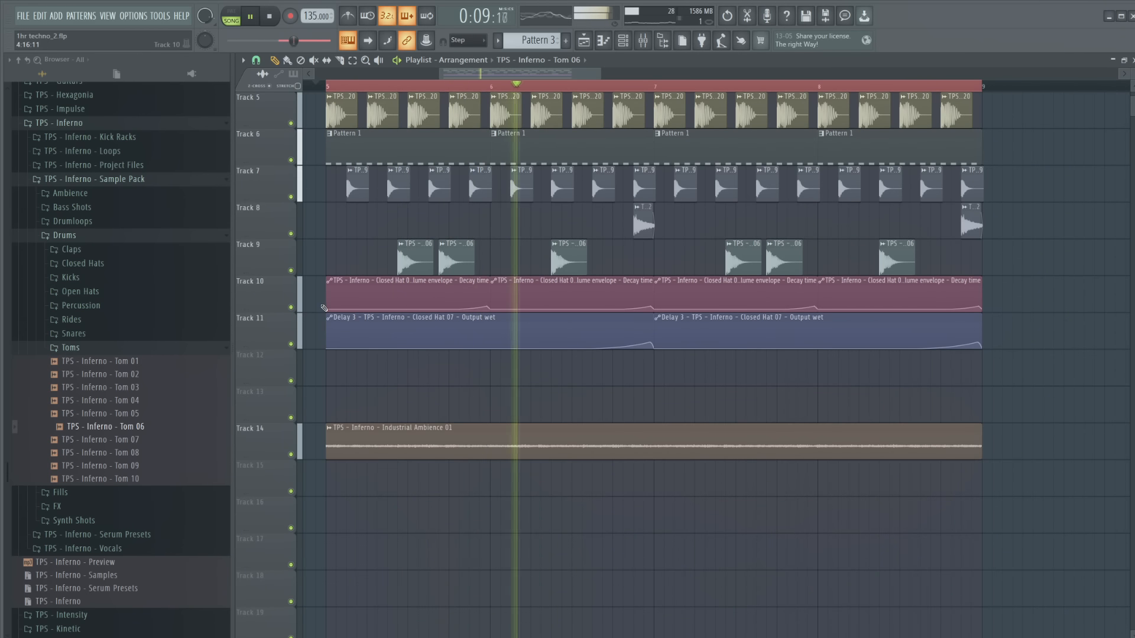
key("space")
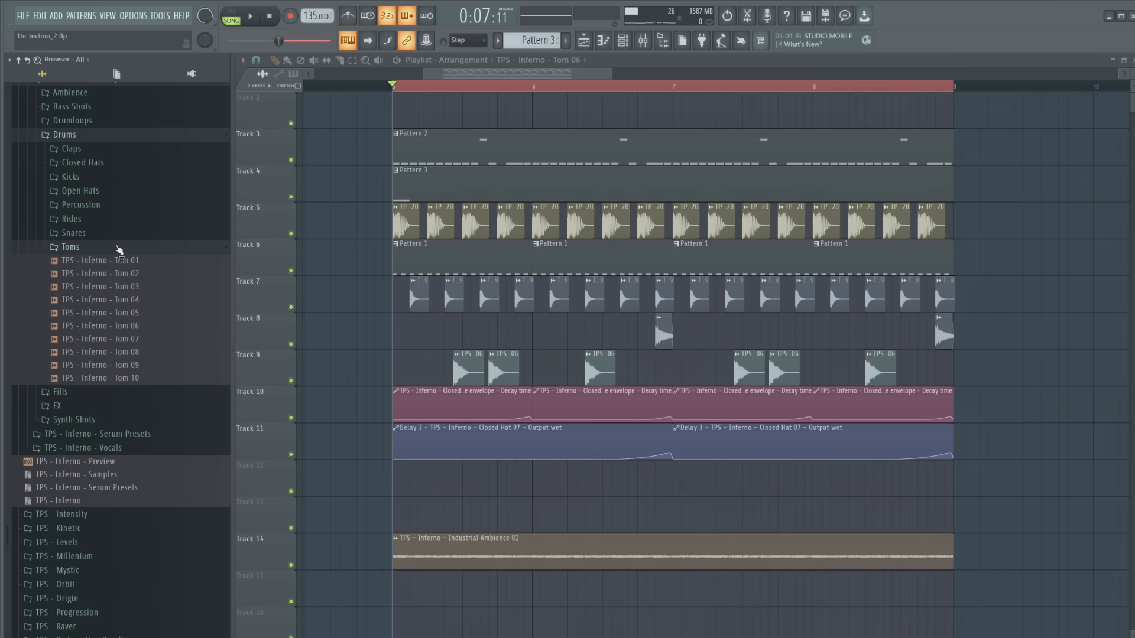
Audition the samples in the TPS - Inferno Percussion folder, comparing candidates against the playing track
left_click(117, 248)
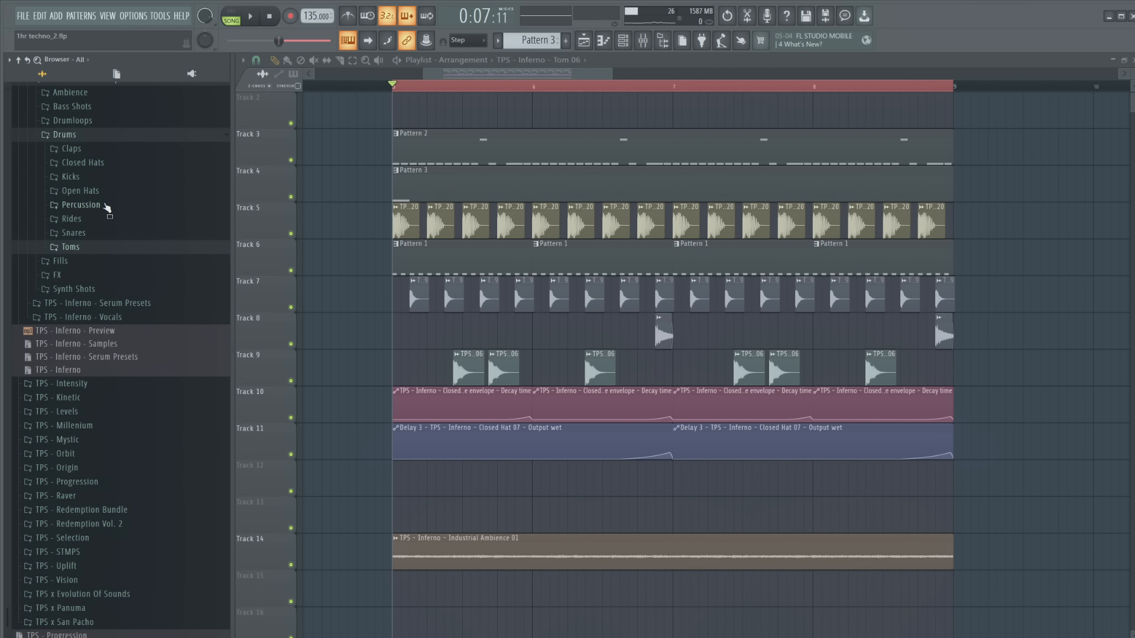
left_click(107, 207)
scroll(122, 284, "down", 2)
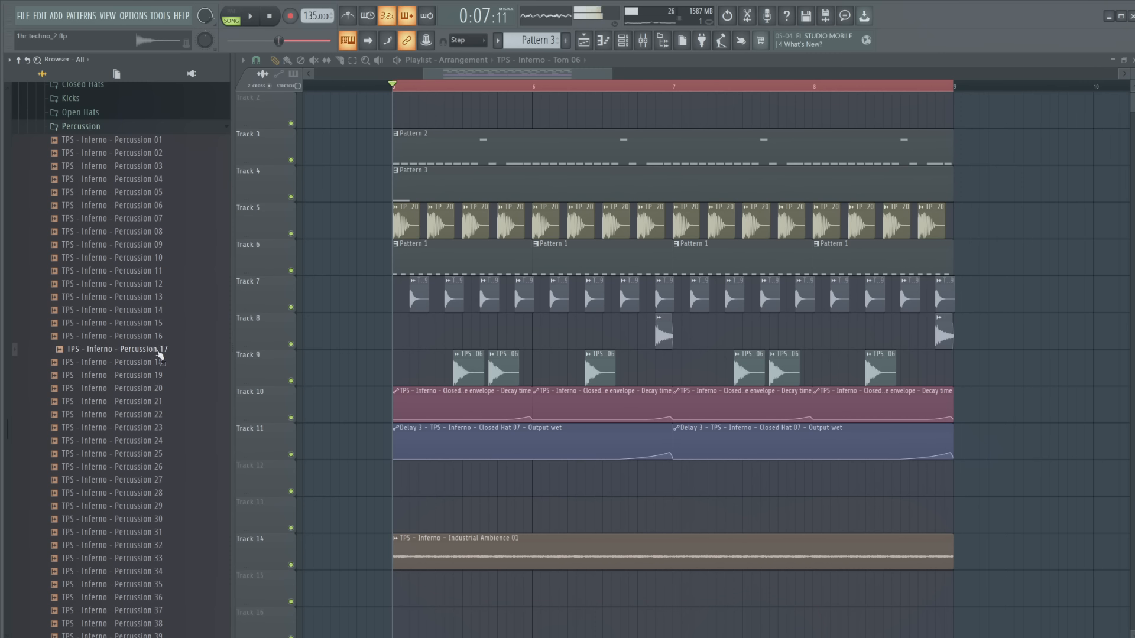
left_click_drag(166, 335, 170, 414)
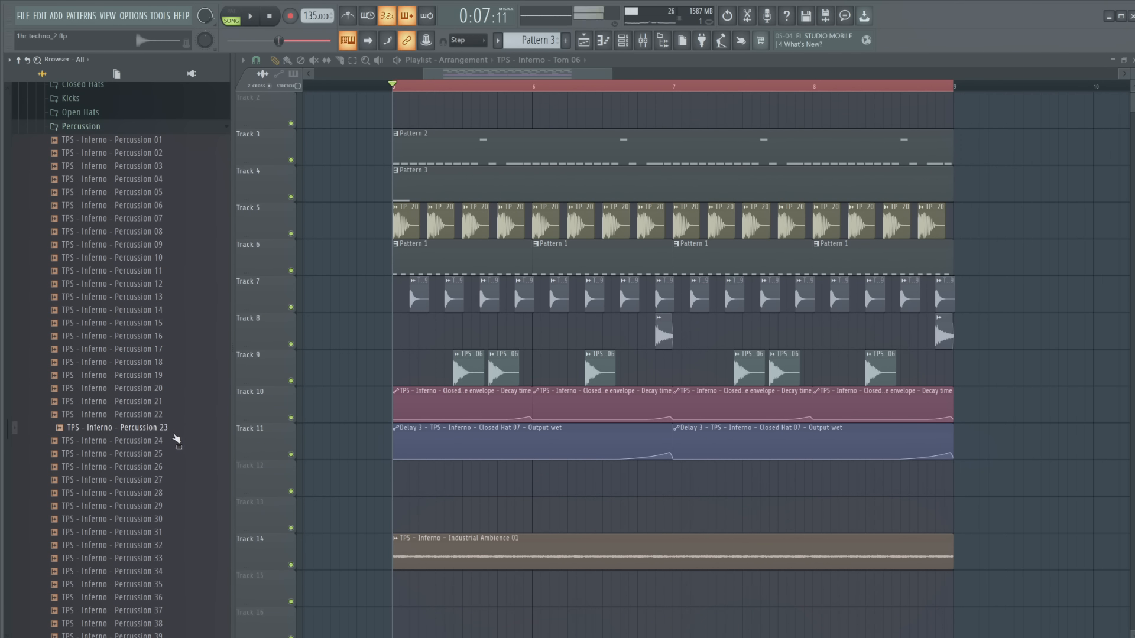
scroll(172, 468, "down", 4)
left_click_drag(177, 463, 155, 367)
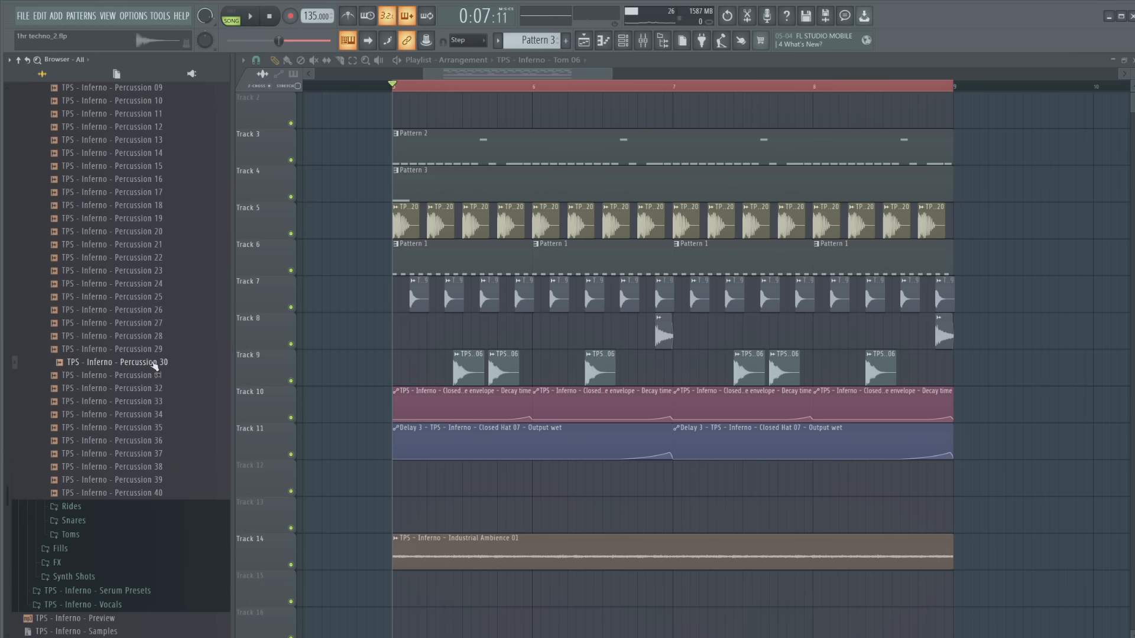
scroll(161, 187, "up", 2)
left_click_drag(160, 188, 166, 239)
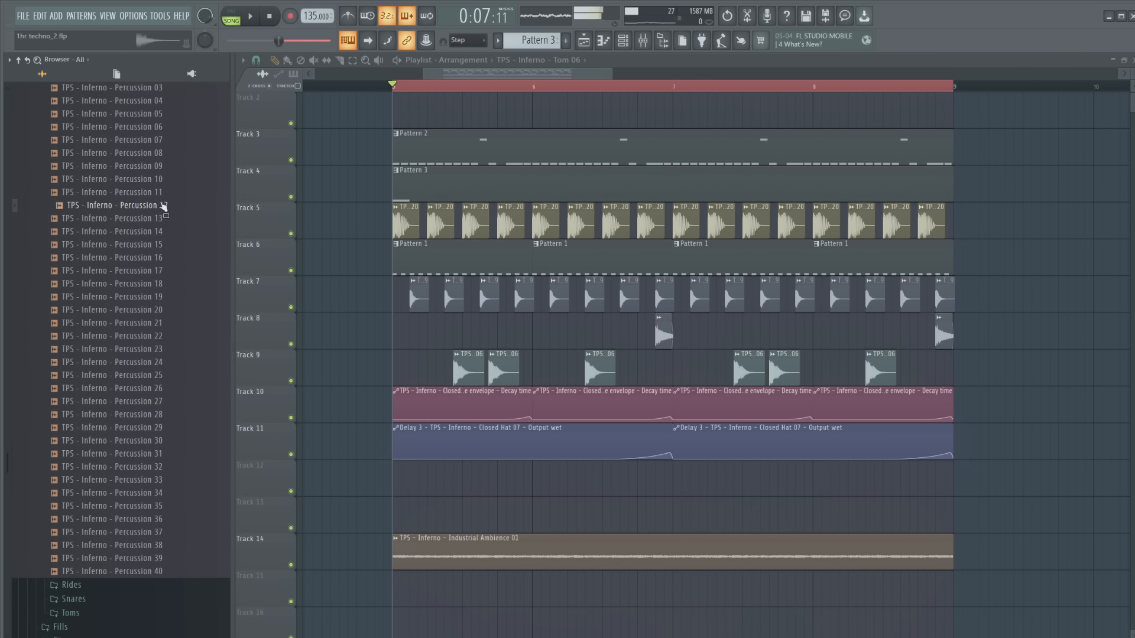
scroll(170, 182, "up", 2)
left_click_drag(163, 158, 170, 218)
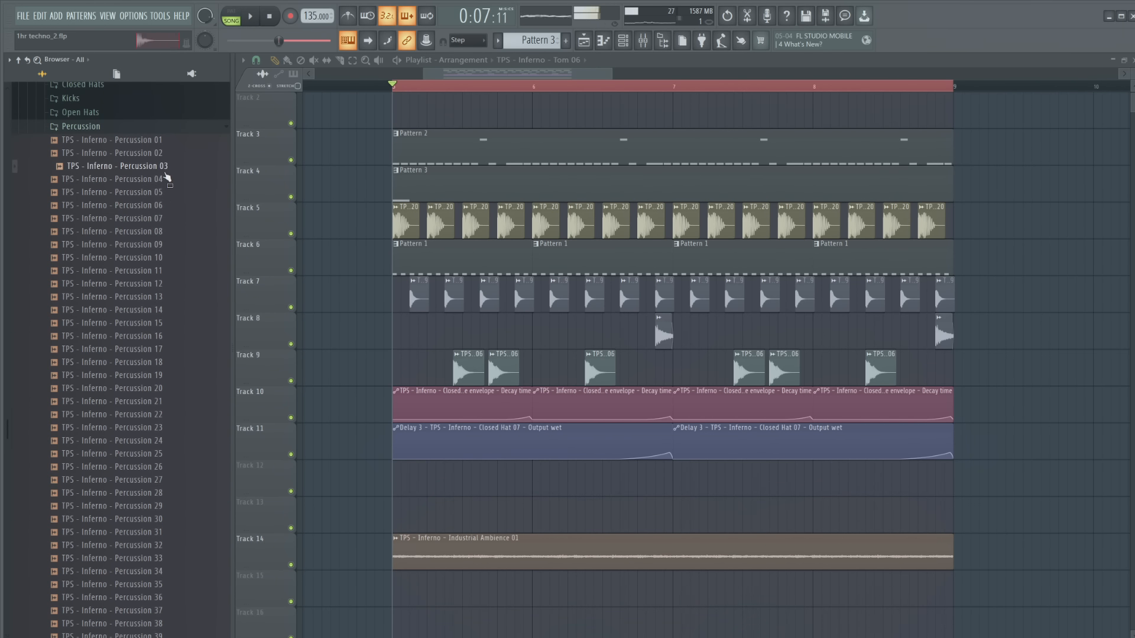
left_click(167, 271)
left_click(170, 167)
key("space")
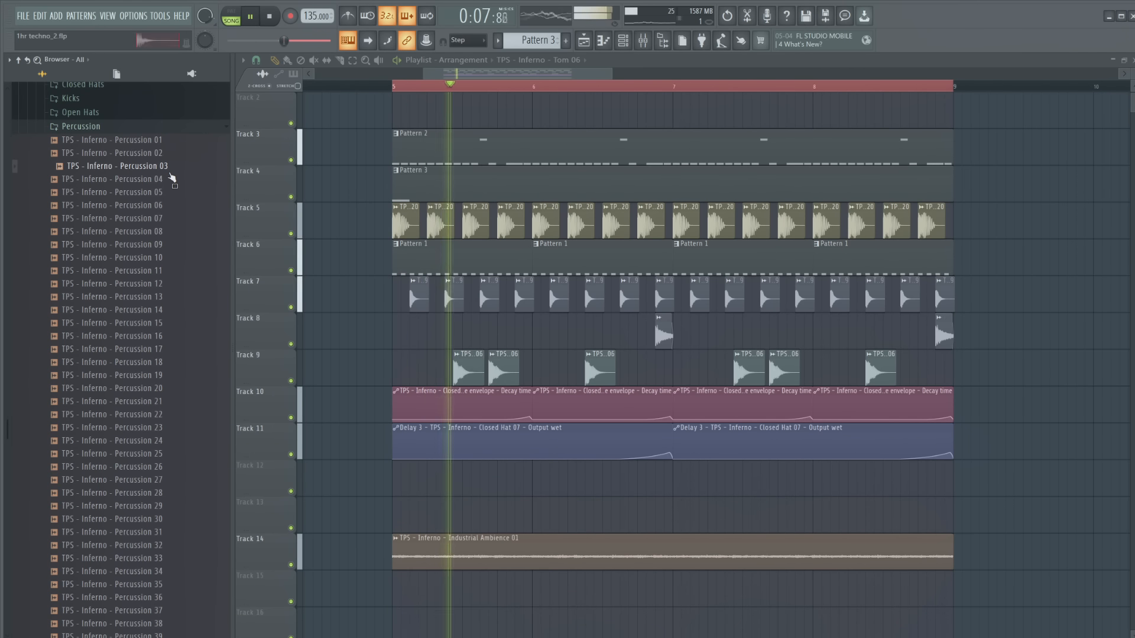
key("space")
left_click(175, 389)
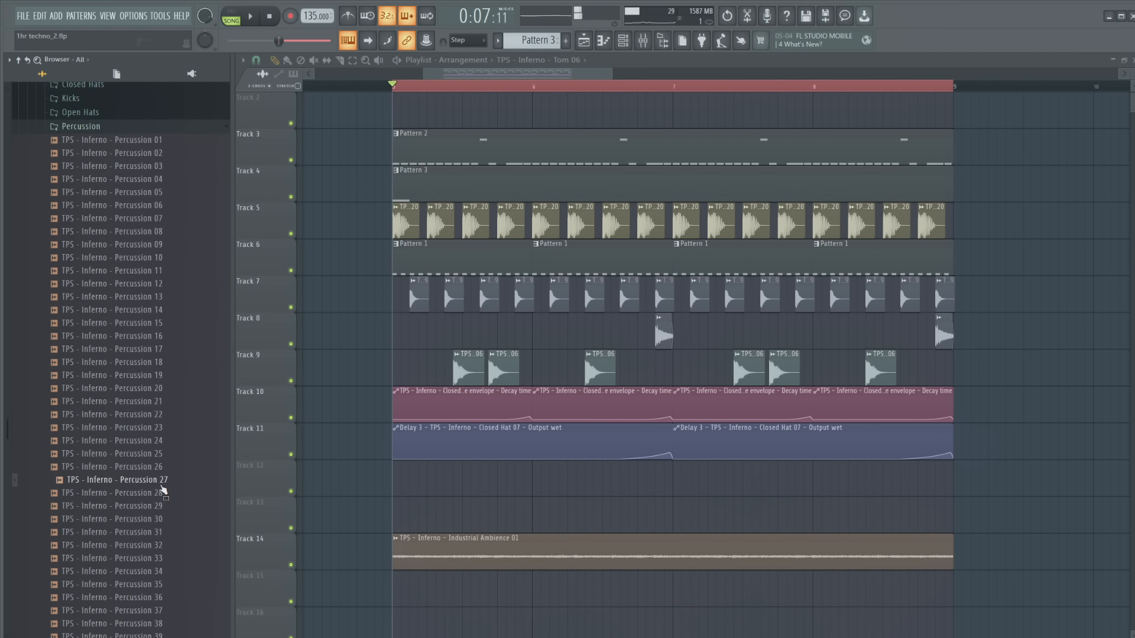
Try TPS - Inferno - Percussion 27 on Track 8 in bar 5 while the song plays
key("space")
left_click_drag(509, 482, 454, 332)
scroll(454, 331, "up", 3)
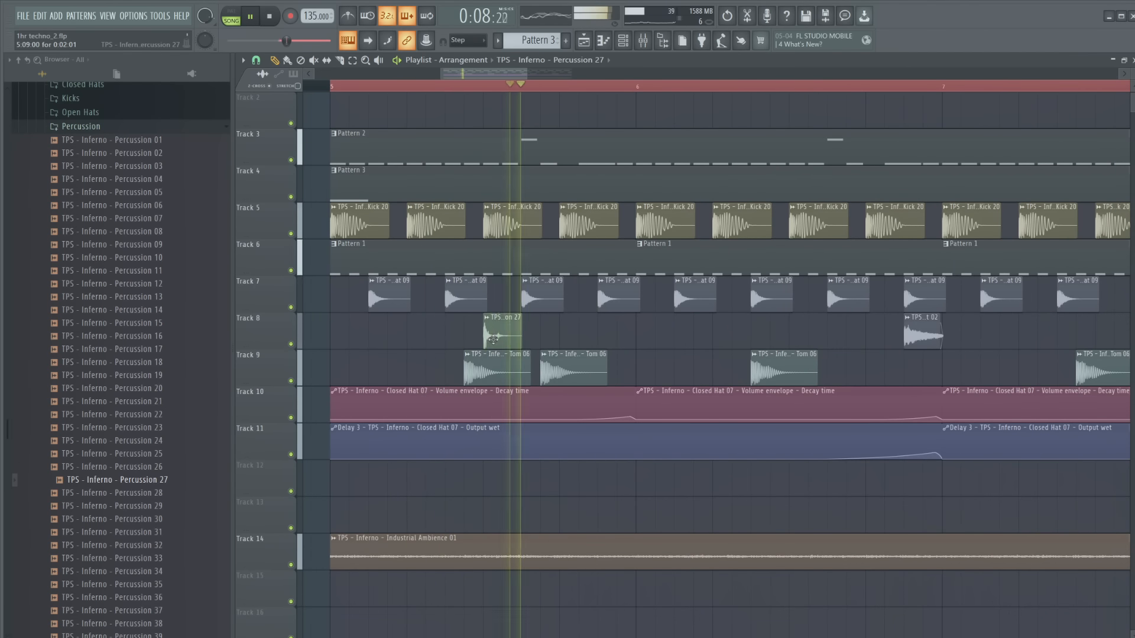
key("space")
Place TPS - Inferno - Percussion 18 on Track 8 just before bar 6 in place of Percussion 27
left_click(181, 524)
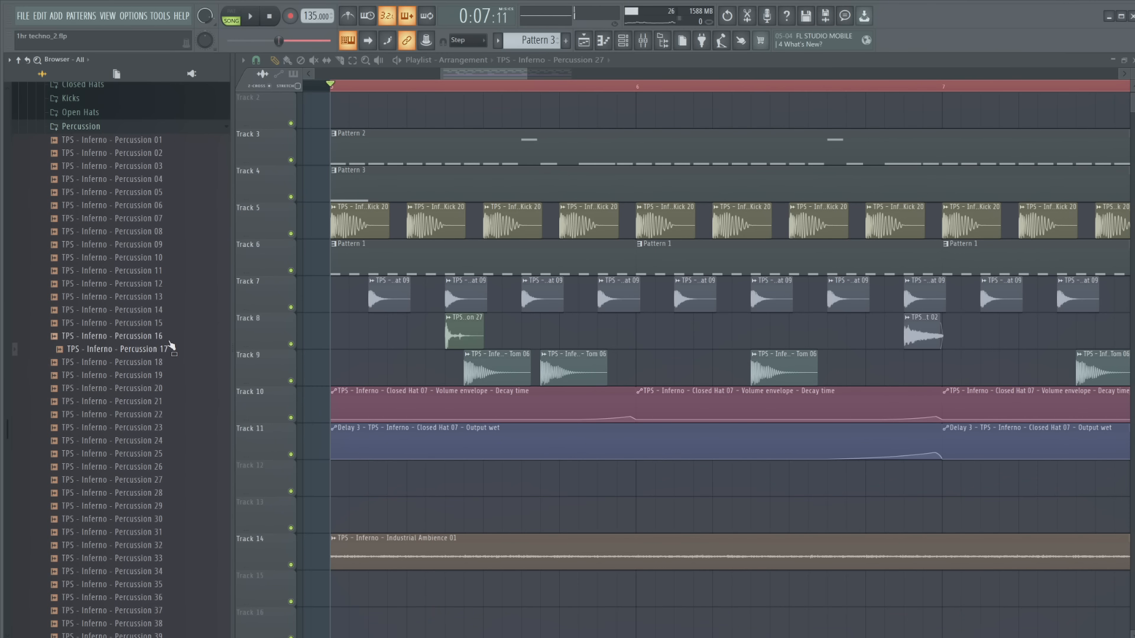
key("space")
left_click_drag(455, 338, 647, 339)
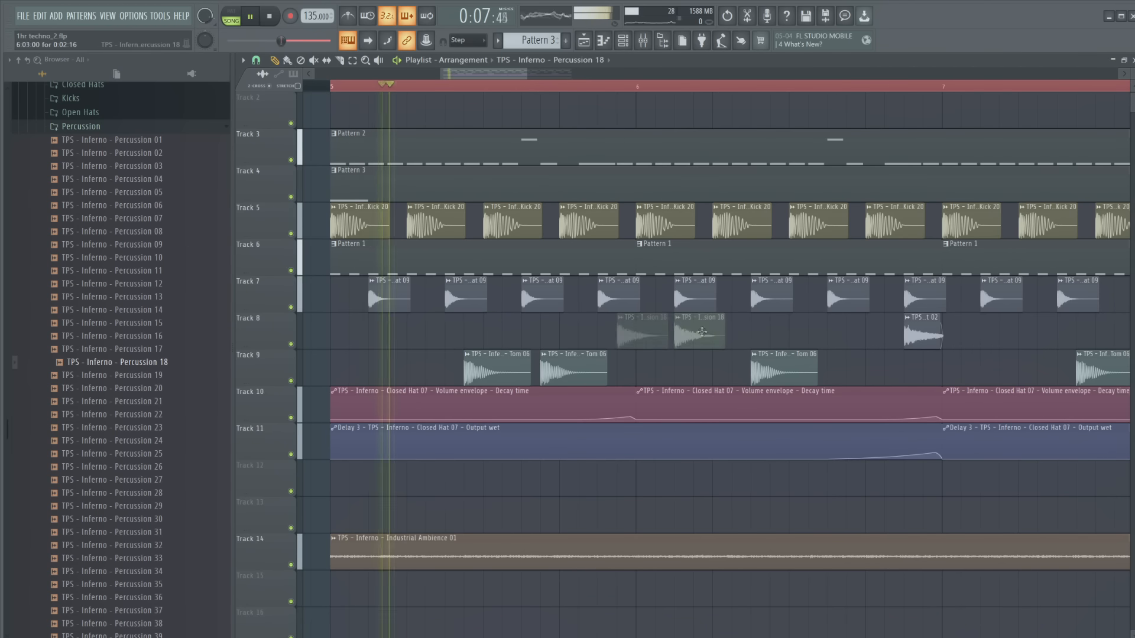
double_click(647, 339)
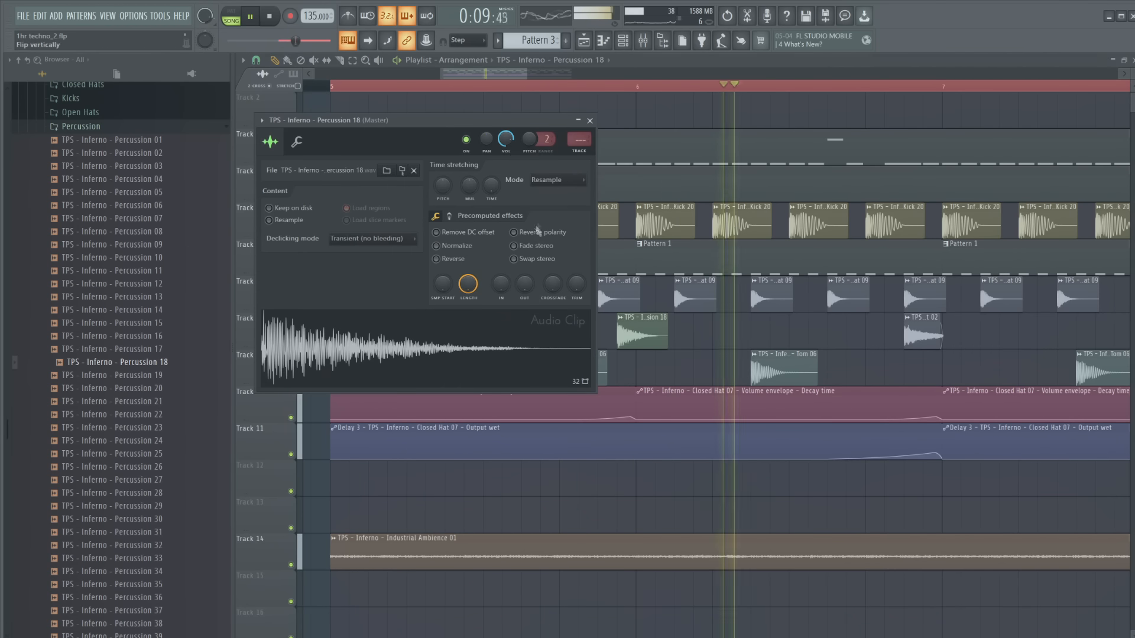
key("Escape")
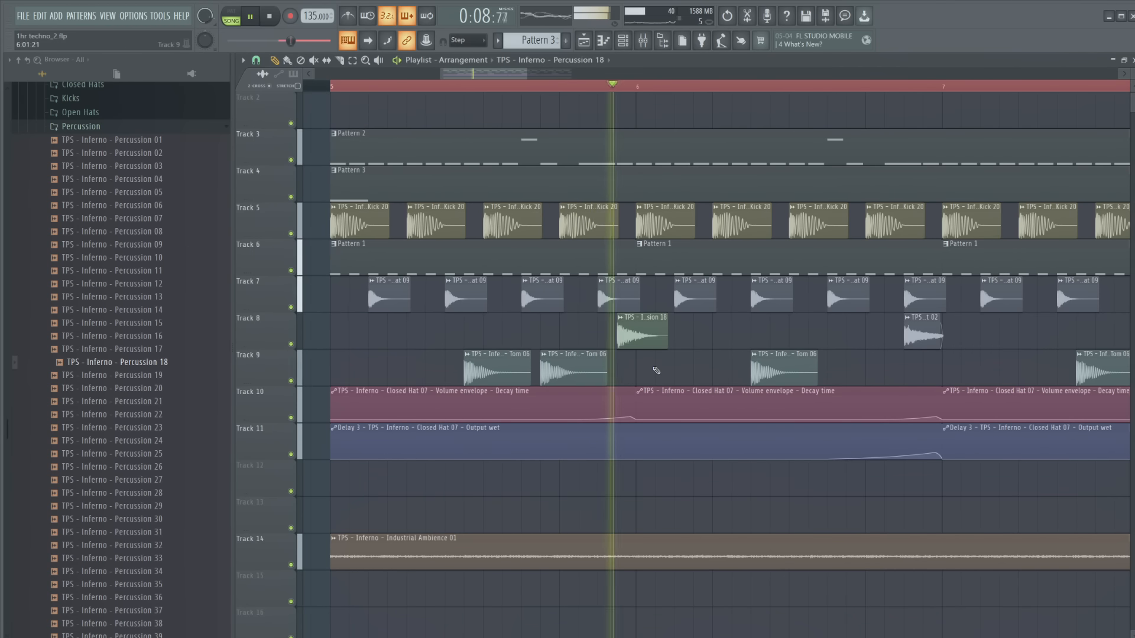
scroll(612, 355, "down", 3)
key("space")
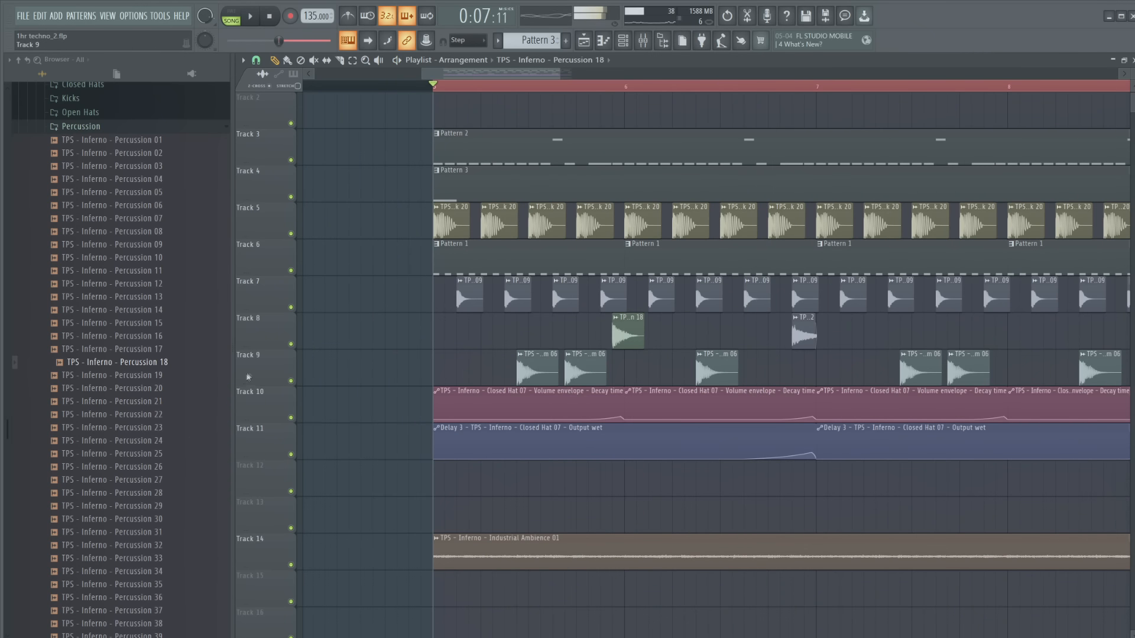
Insert an empty track above the Tom 06 track and move the Percussion 18 clip from Track 8 down onto it
right_click(247, 379)
left_click(305, 580)
scroll(579, 346, "down", 3)
scroll(591, 346, "up", 3)
left_click(615, 328)
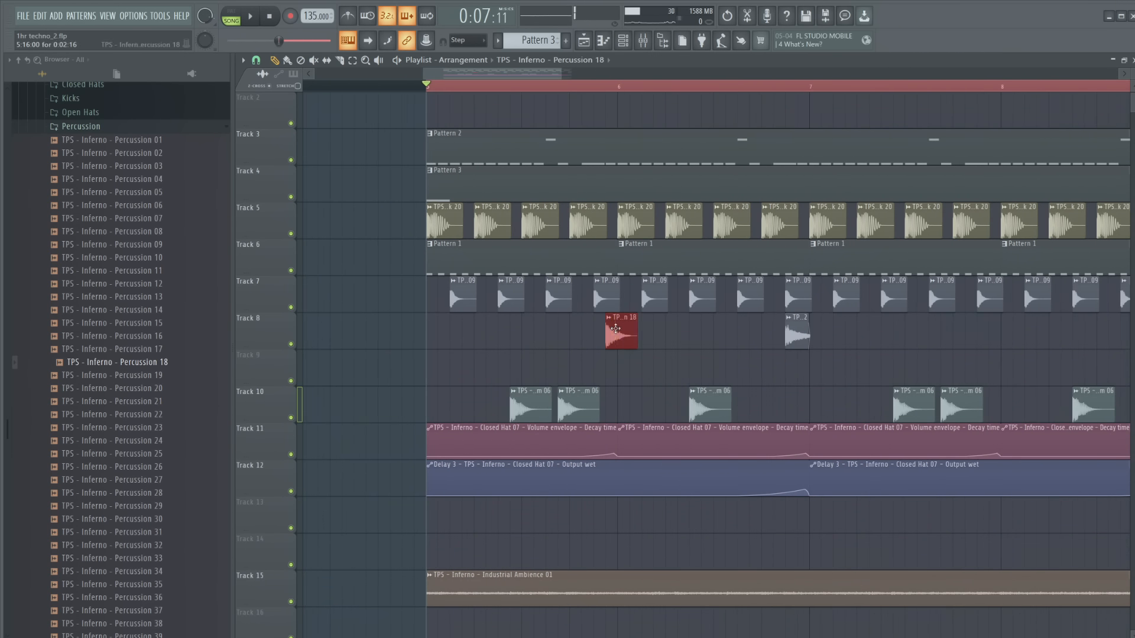
key("space")
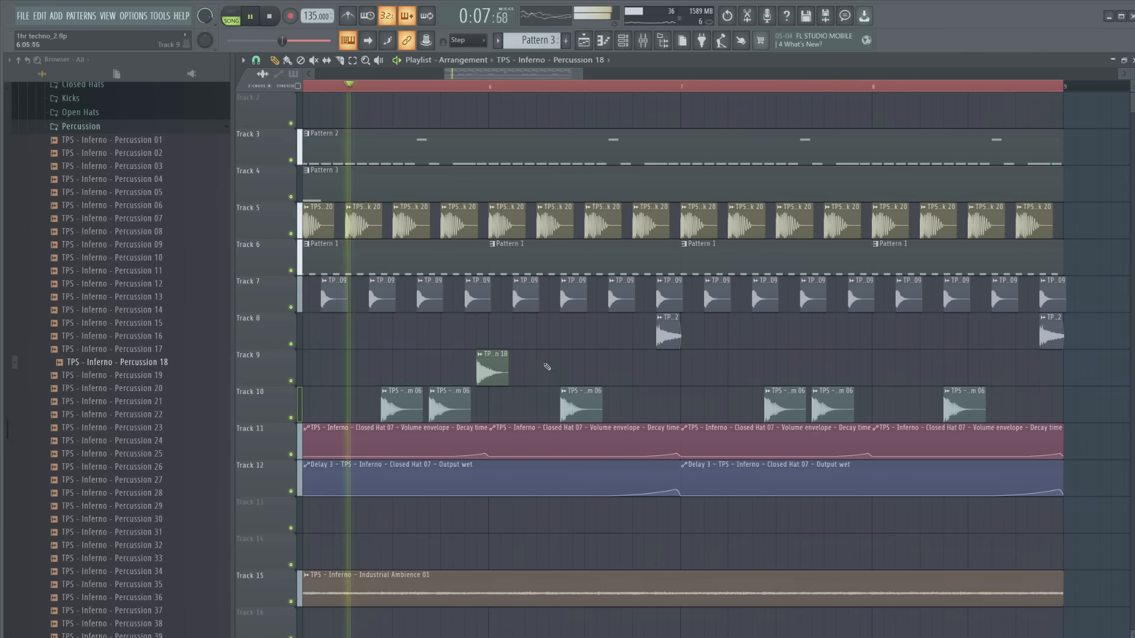
Solo Track 9 to hear the Percussion 18 hit on its own
double_click(487, 377)
right_click(625, 353)
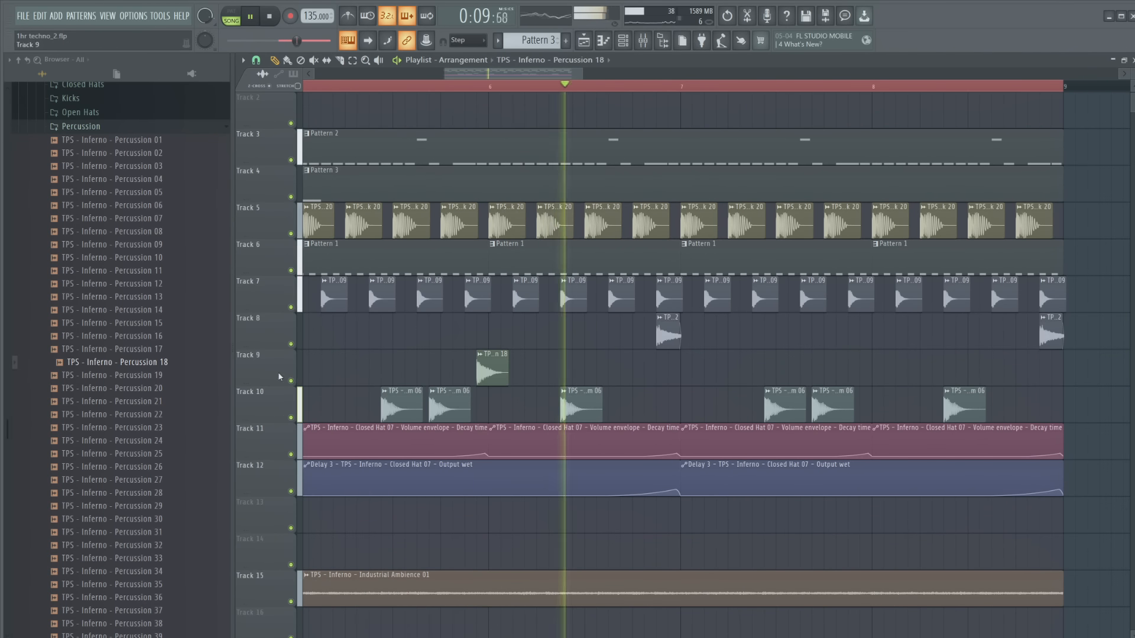
right_click(291, 381)
key("space")
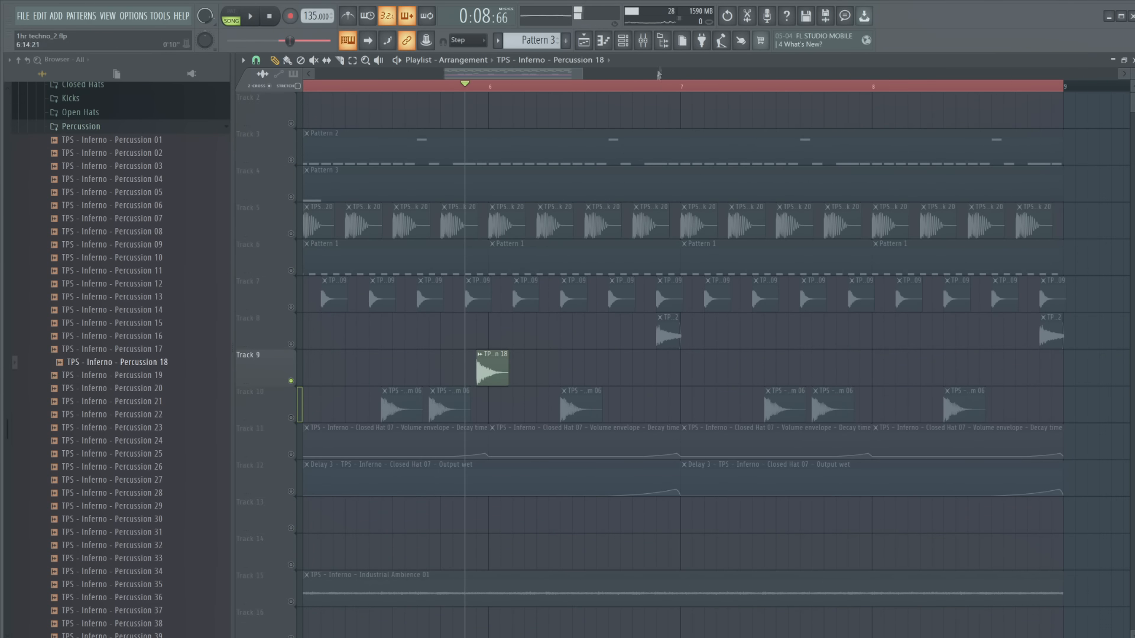
Route Percussion 18 to mixer insert 24 and load Fruity parametric EQ 2 in its second effect slot
key("F9")
left_click(685, 269)
key("ctrl+l")
left_click(869, 274)
left_click(1115, 178)
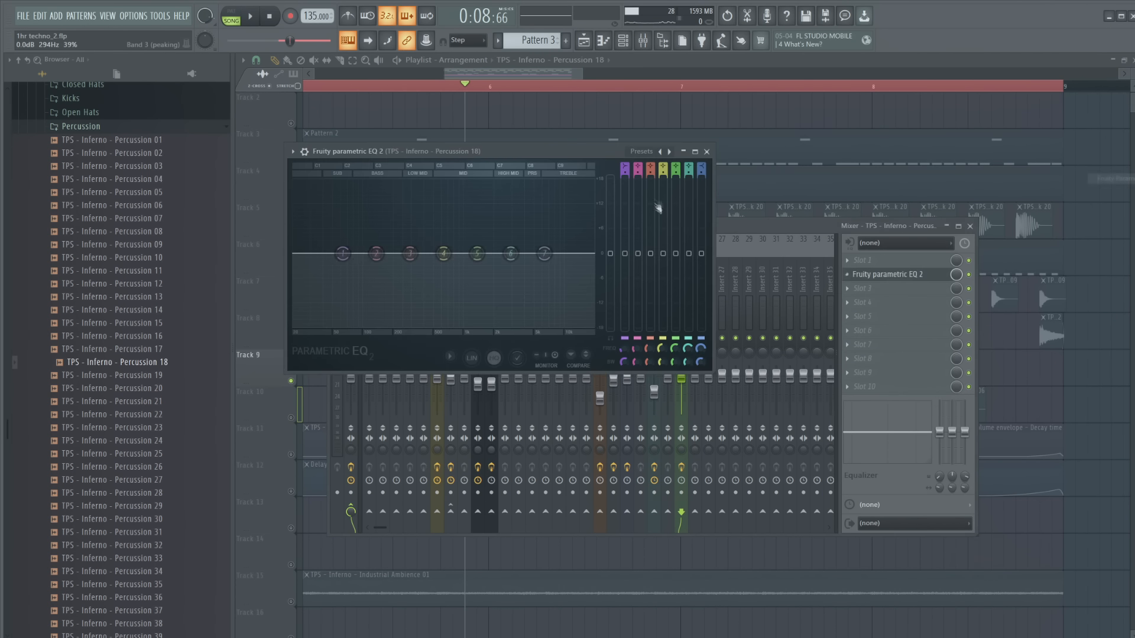
Shape the Percussion 18 EQ with a steep high cut and a steep low cut, leaving only the midrange
left_click(642, 152)
left_click(658, 196)
left_click_drag(595, 254, 466, 253)
key("space")
left_click_drag(294, 255, 392, 258)
key("space")
Add Fruity Reeverb 2 to the fourth effect slot of the Percussion 18 insert
left_click(922, 302)
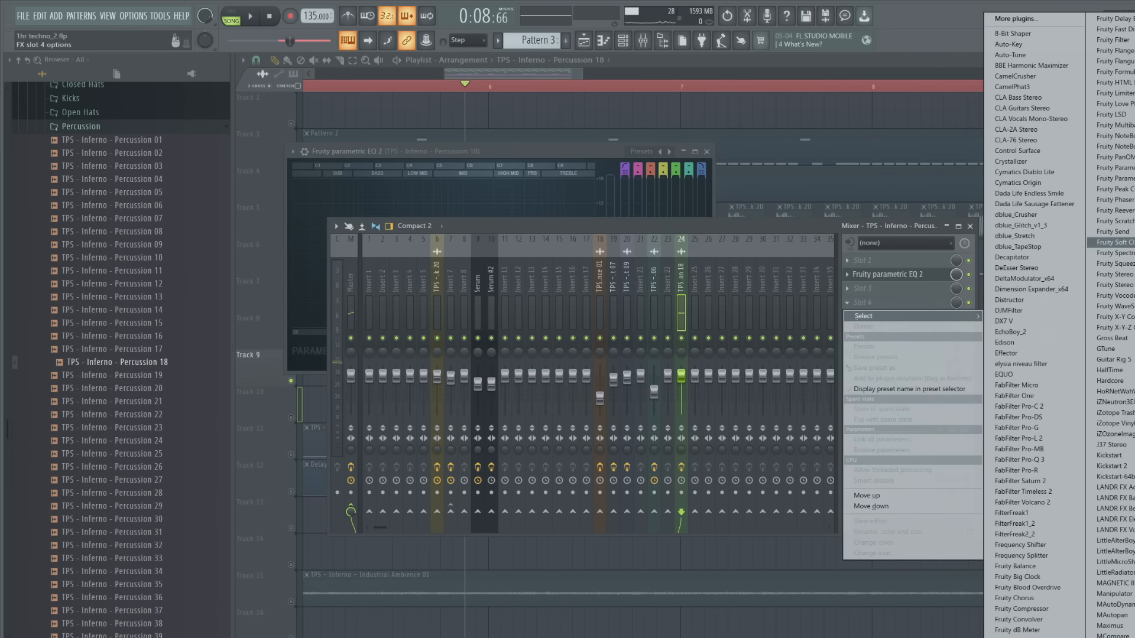
left_click(1112, 210)
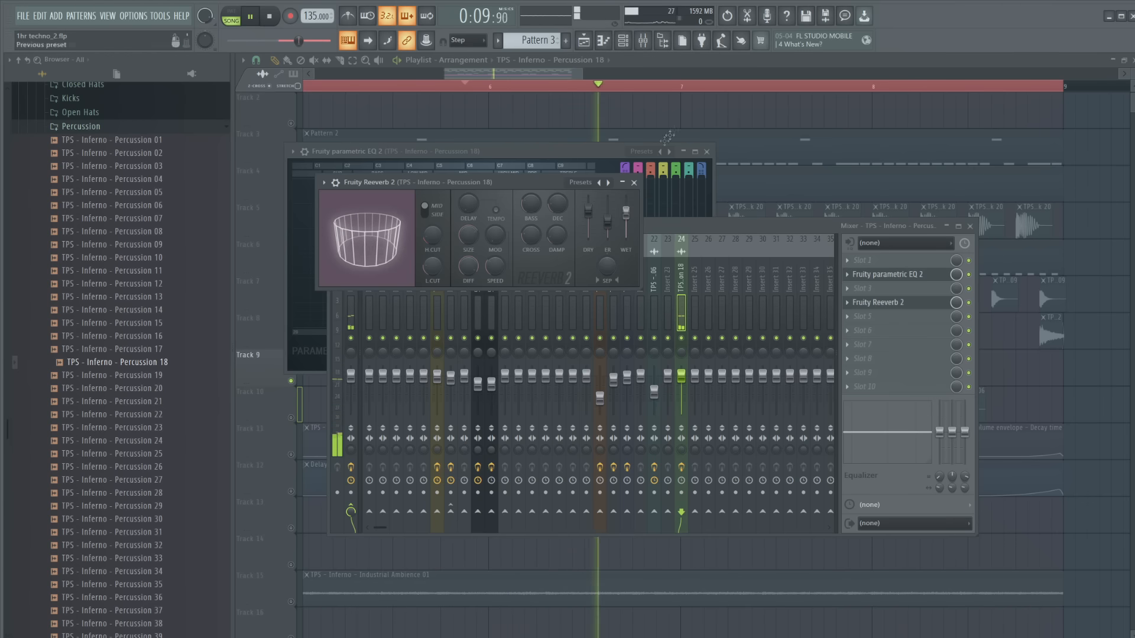
left_click(670, 136)
Turn off the Track 9 solo, mute Track 4 and play the loop from bar 5
left_click(292, 234)
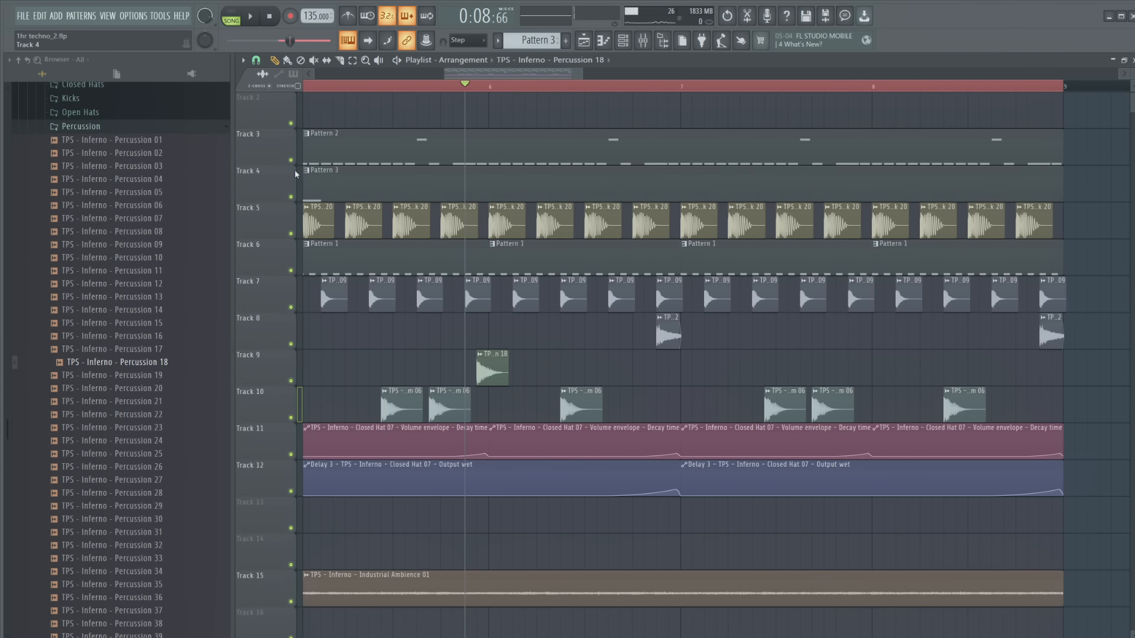
left_click(291, 197)
key("space")
scroll(498, 152, "down", 3)
left_click(395, 87)
scroll(467, 267, "up", 1)
scroll(466, 267, "up", 2)
Set the Percussion 18 reverb's dry level to about 92% and check its EQ during playback
key("F9")
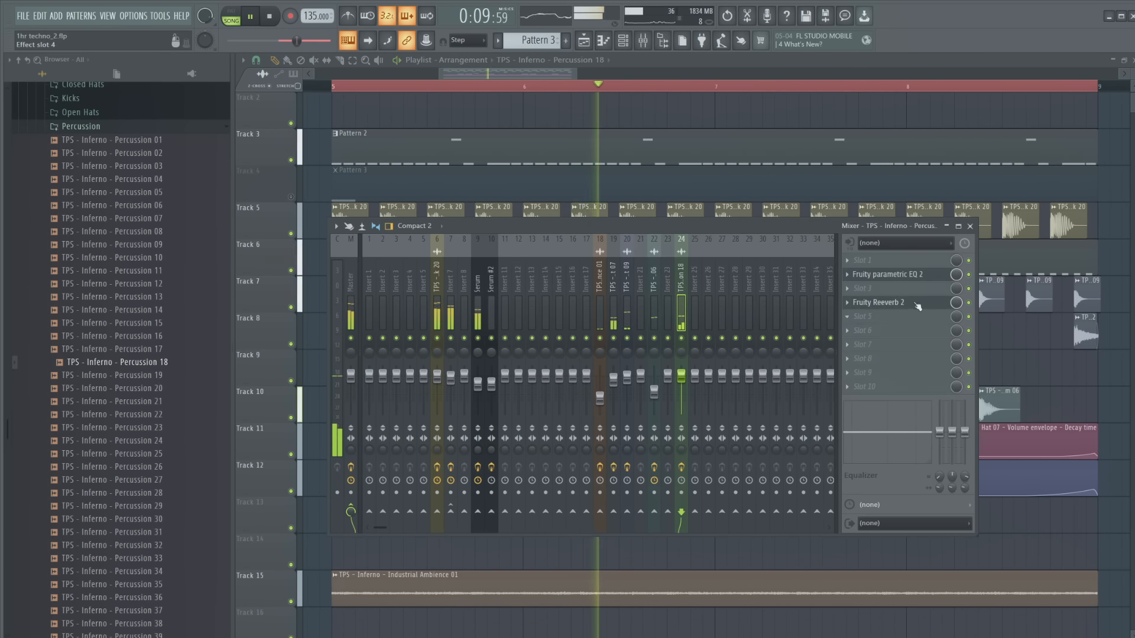
left_click(916, 304)
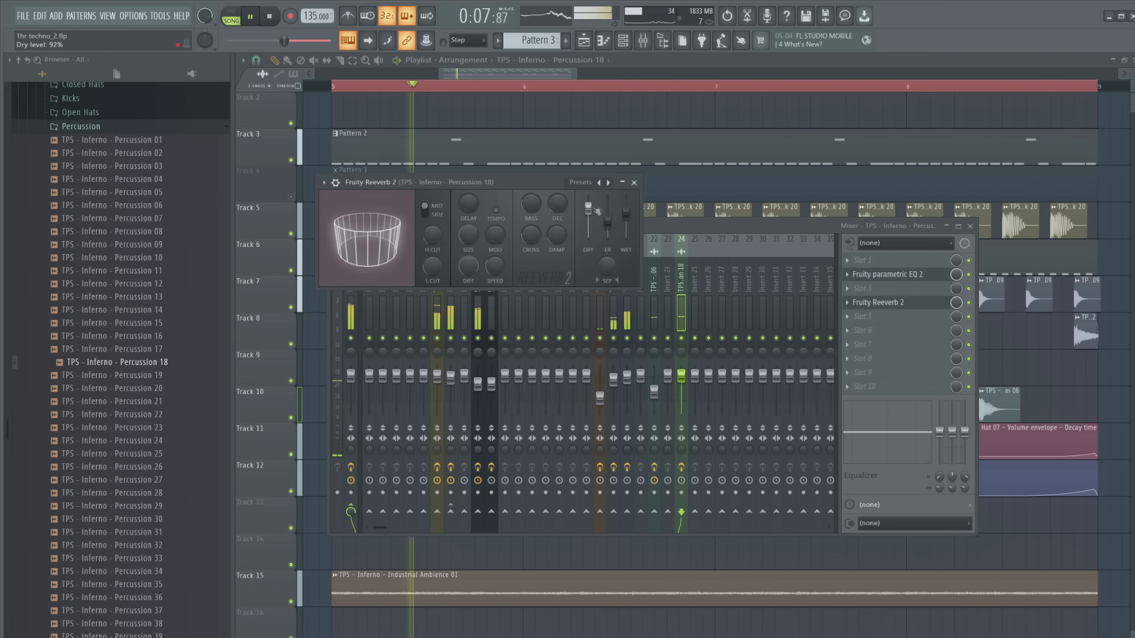
left_click(914, 276)
key("space")
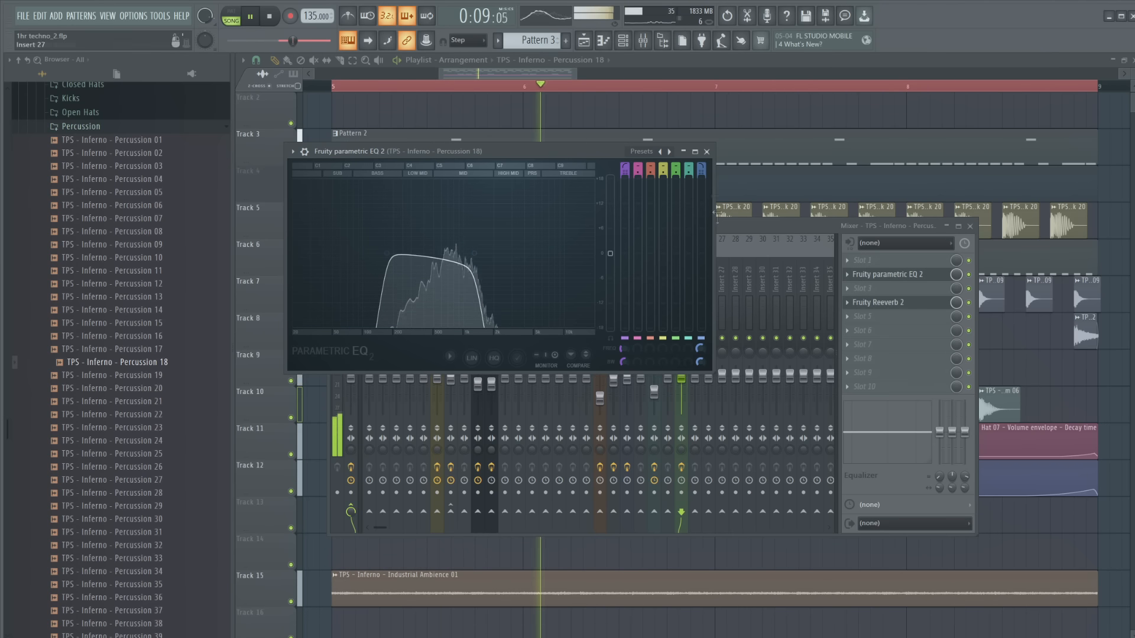
key("F12")
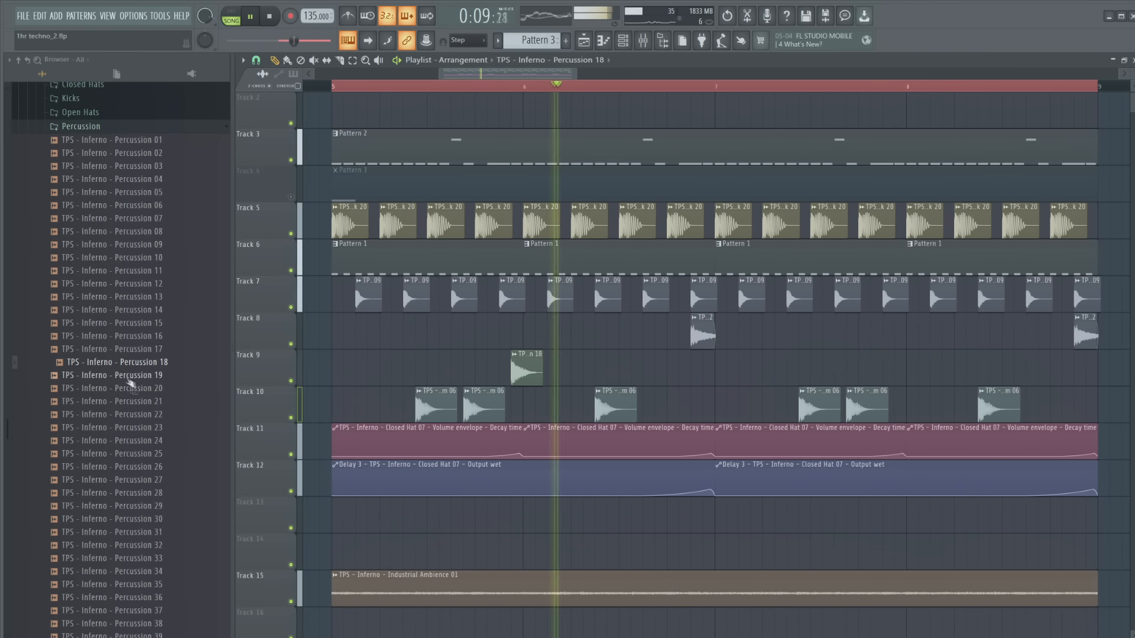
Place TPS - Inferno - Percussion 22 on Track 9 and position it just before bar 7
key("space")
scroll(108, 365, "down", 2)
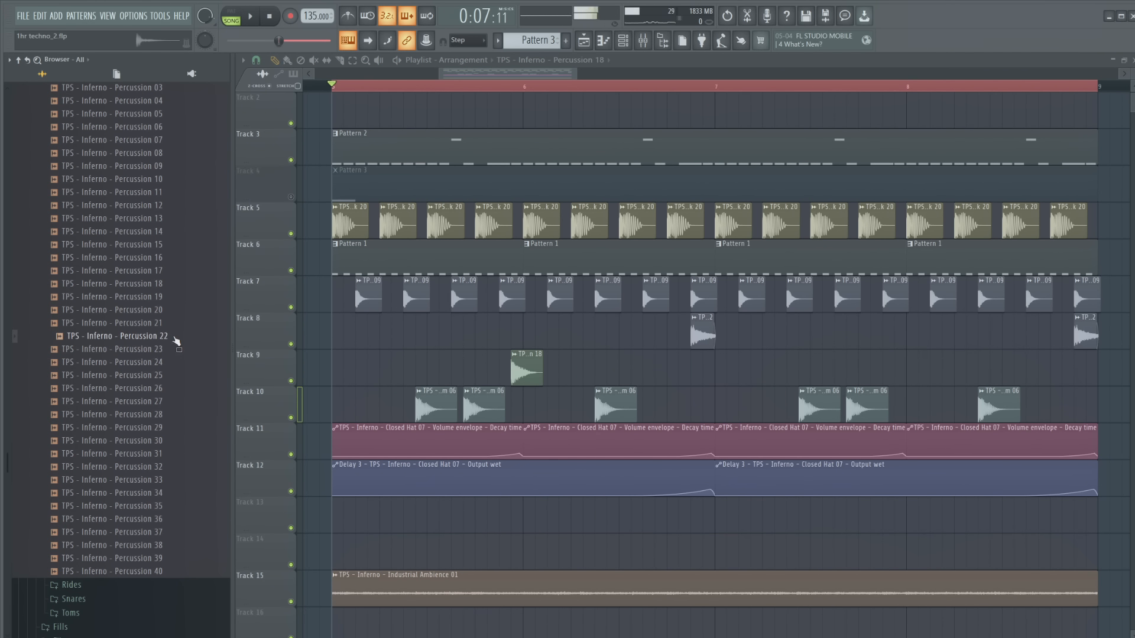
left_click(119, 335)
left_click_drag(118, 336, 614, 364)
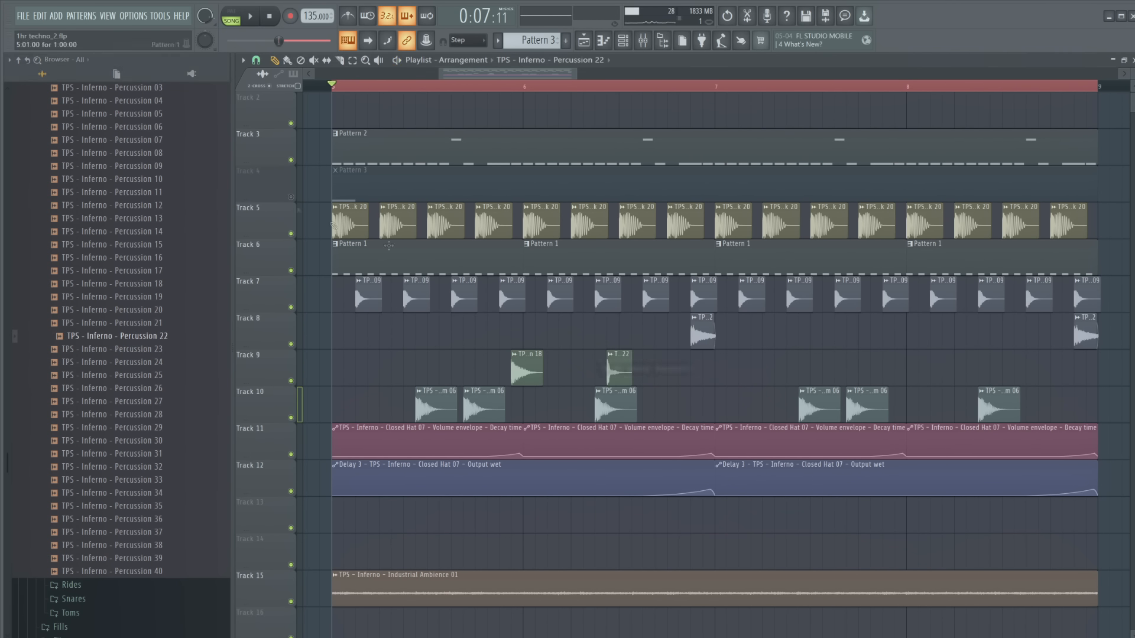
key("space")
scroll(618, 371, "up", 2)
left_click_drag(618, 372, 776, 374)
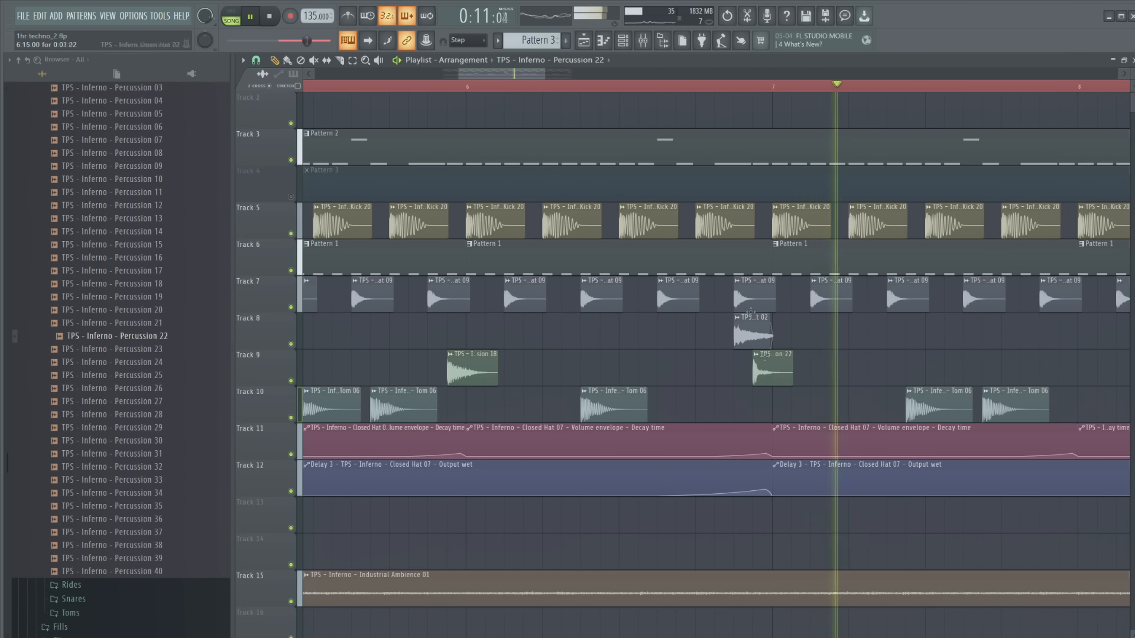
Adjust the Percussion 22 channel's settings while auditioning it in the loop, checking the mixer insert used by Percussion 18
key("space")
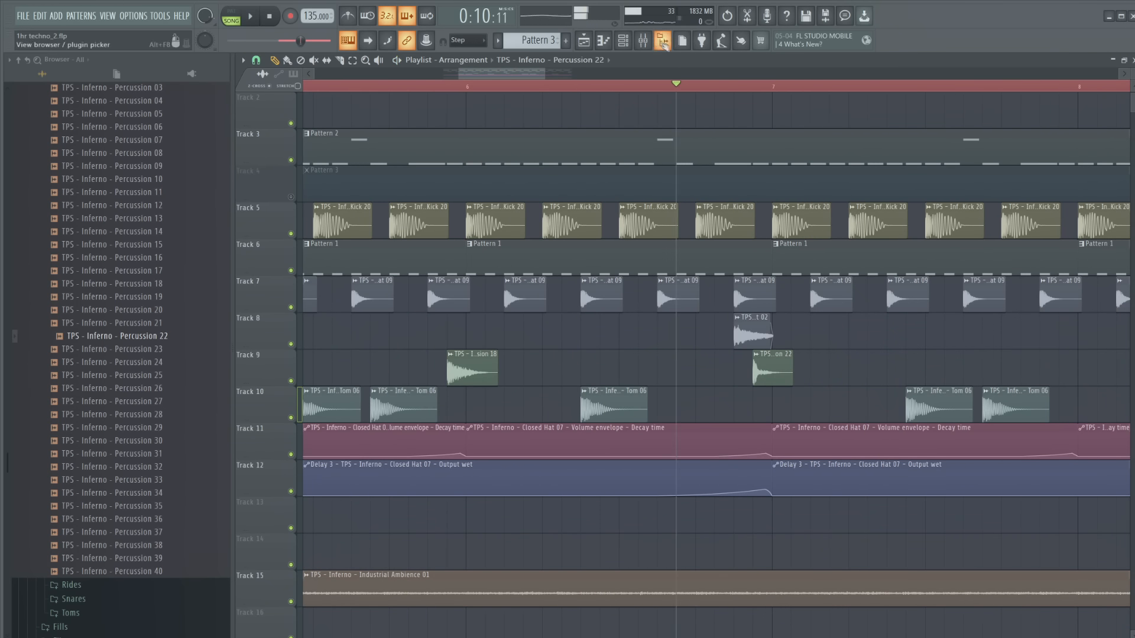
key("F9")
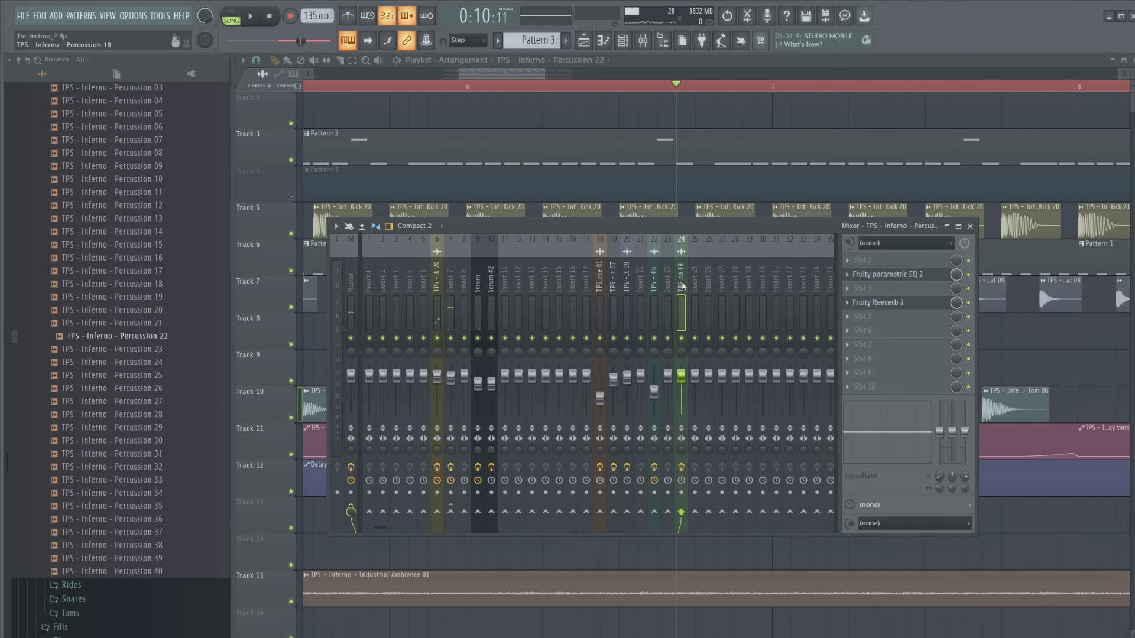
key("space")
key("F9")
key("space")
double_click(760, 368)
left_click_drag(458, 202, 457, 220)
key("space")
left_click_drag(521, 155, 520, 162)
key("space")
key("space")
key("space")
key("space")
left_click(605, 136)
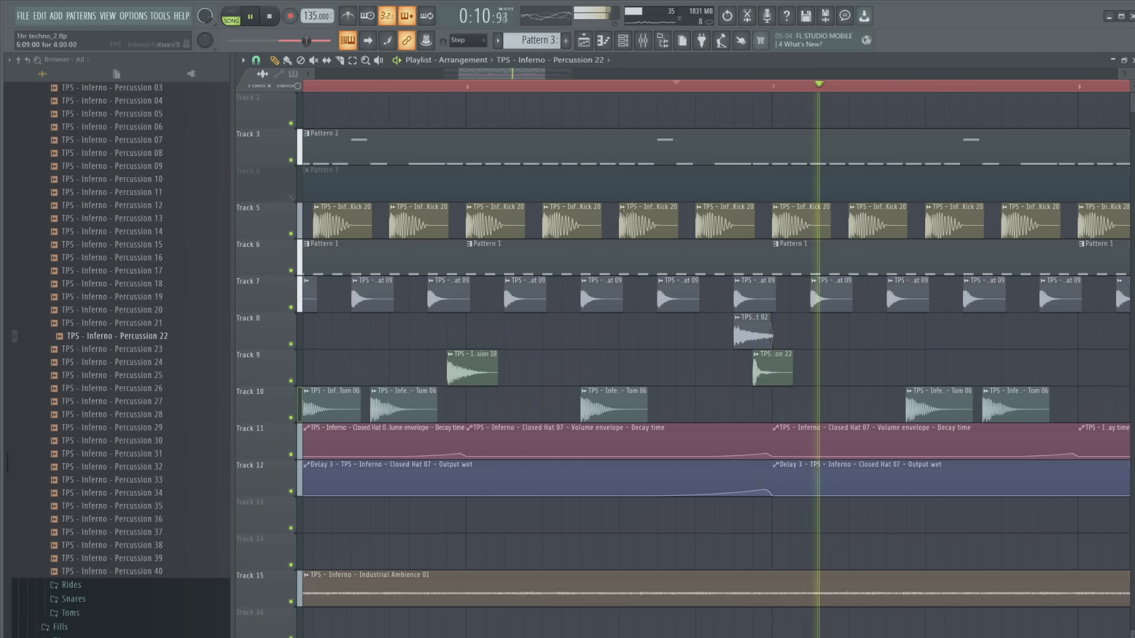
Replay the loop from bar 5 and open the Percussion 18 channel settings
scroll(620, 208, "down", 3)
left_click(366, 88)
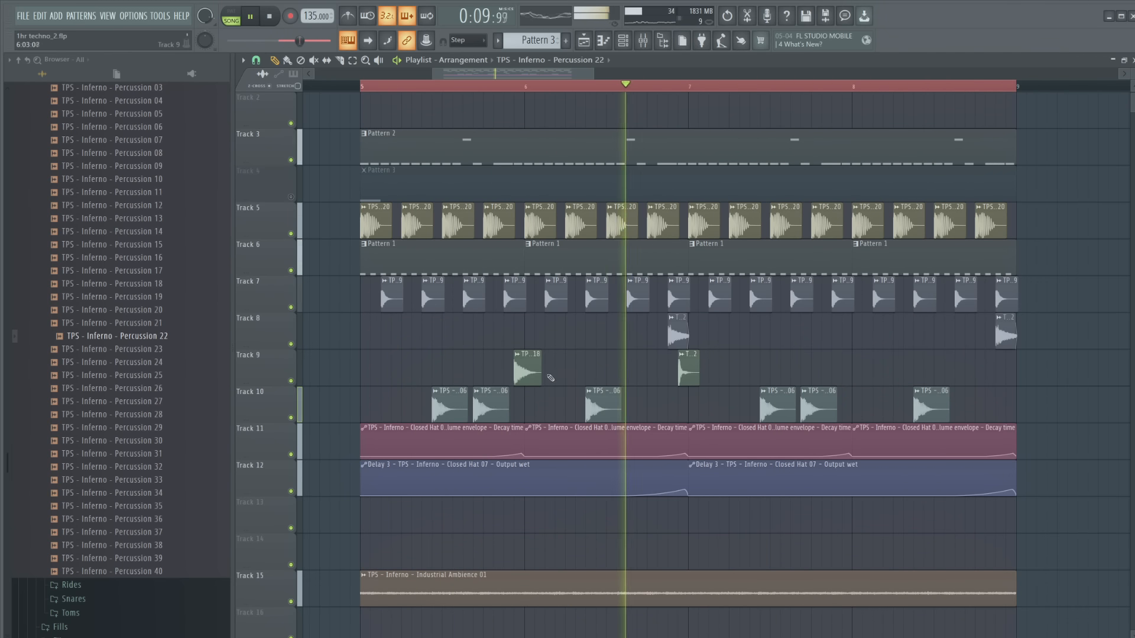
double_click(530, 373)
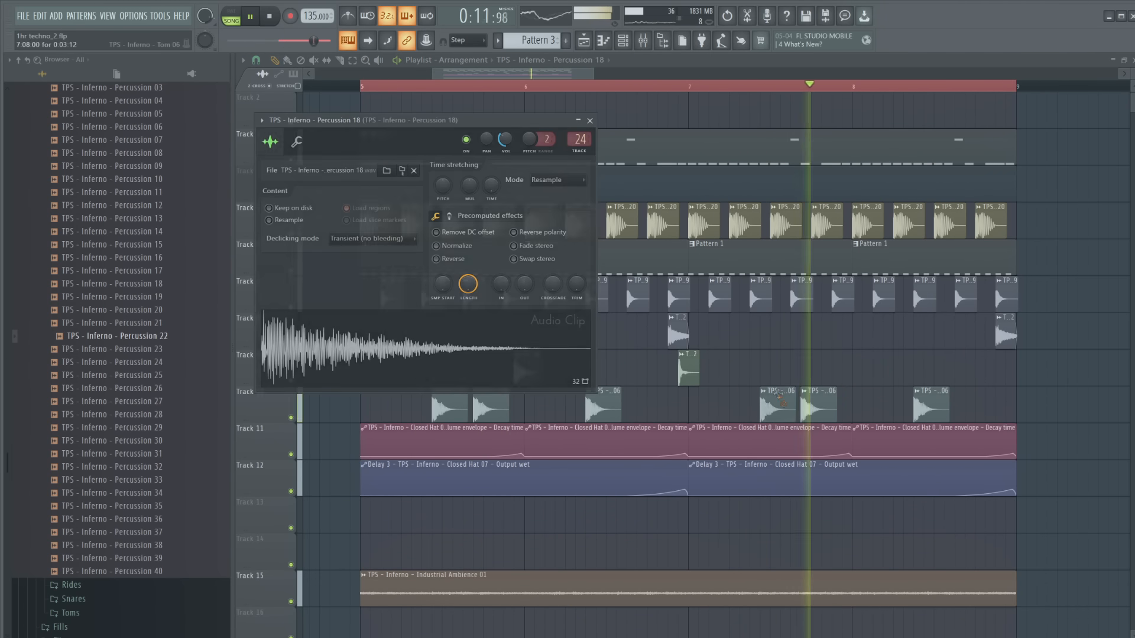
right_click(779, 393)
key("space")
key("ctrl+z")
right_click(749, 371)
key("space")
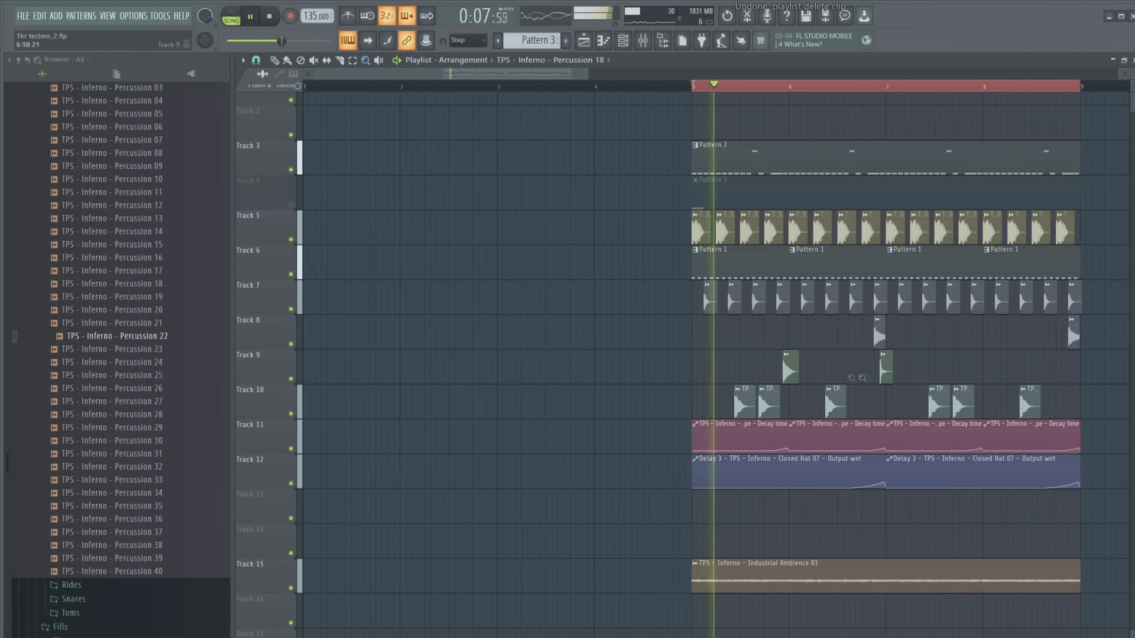
Duplicate the Percussion 18 and Percussion 22 clips on Track 9 two bars further along
left_click(838, 377)
left_click(277, 63)
scroll(331, 112, "down", 4)
scroll(734, 356, "up", 3)
mouse_move(681, 358)
left_mouse_down()
mouse_move(351, 370)
mouse_move(777, 362)
left_mouse_up()
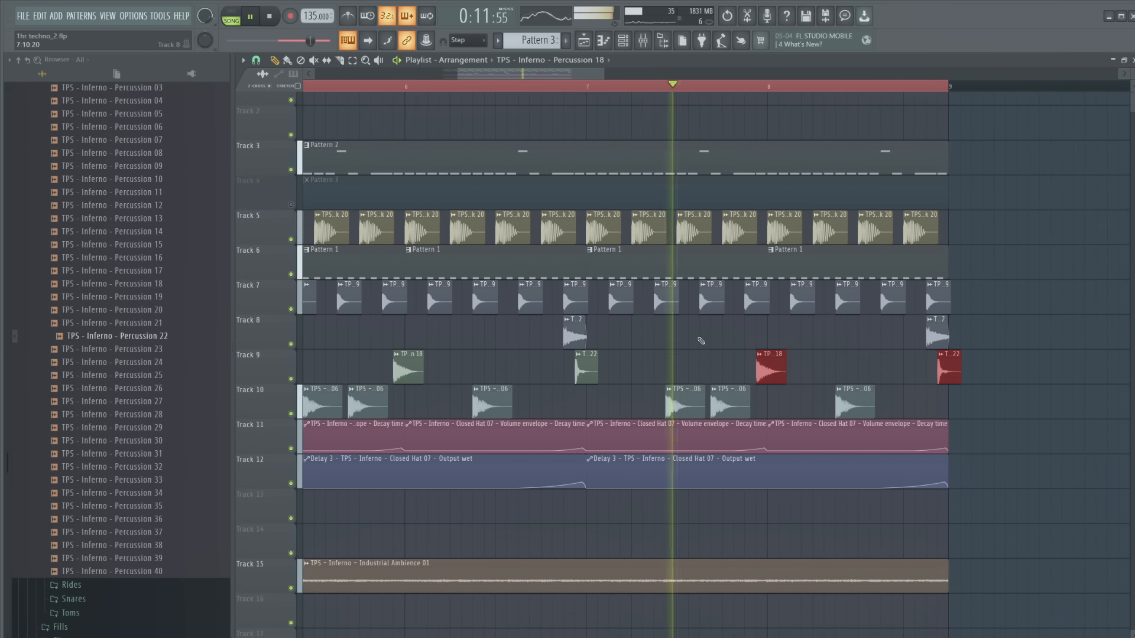
left_click(701, 339, "ctrl")
Delete the copied Percussion 18 and the first Percussion 22, and move the remaining Percussion 18 clip just before bar 7
right_click(770, 377)
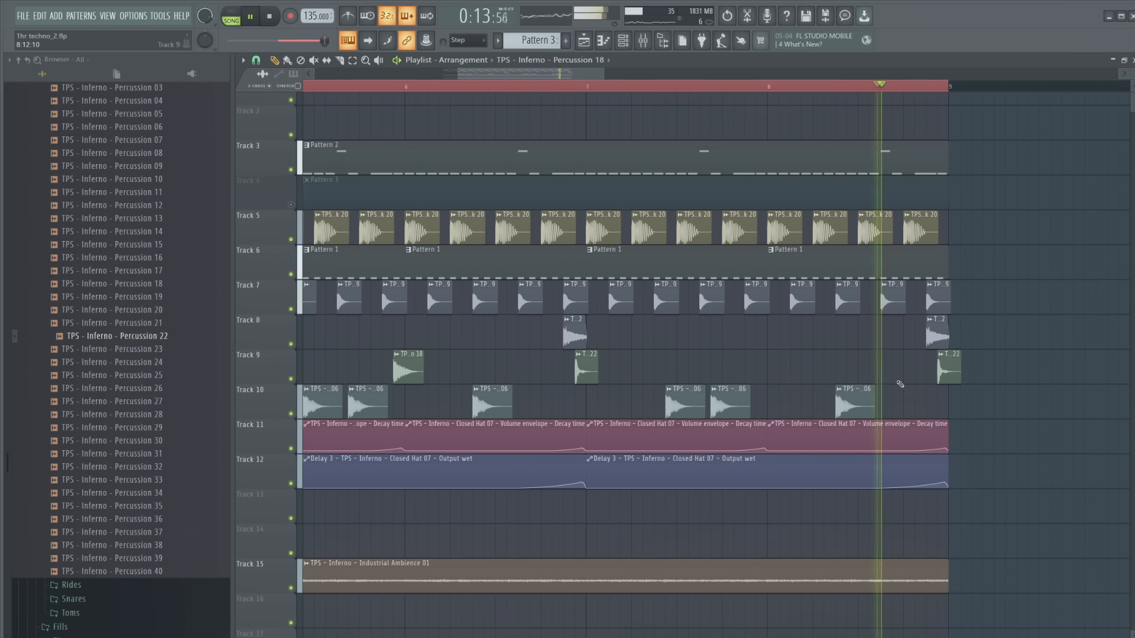
scroll(833, 391, "down", 3)
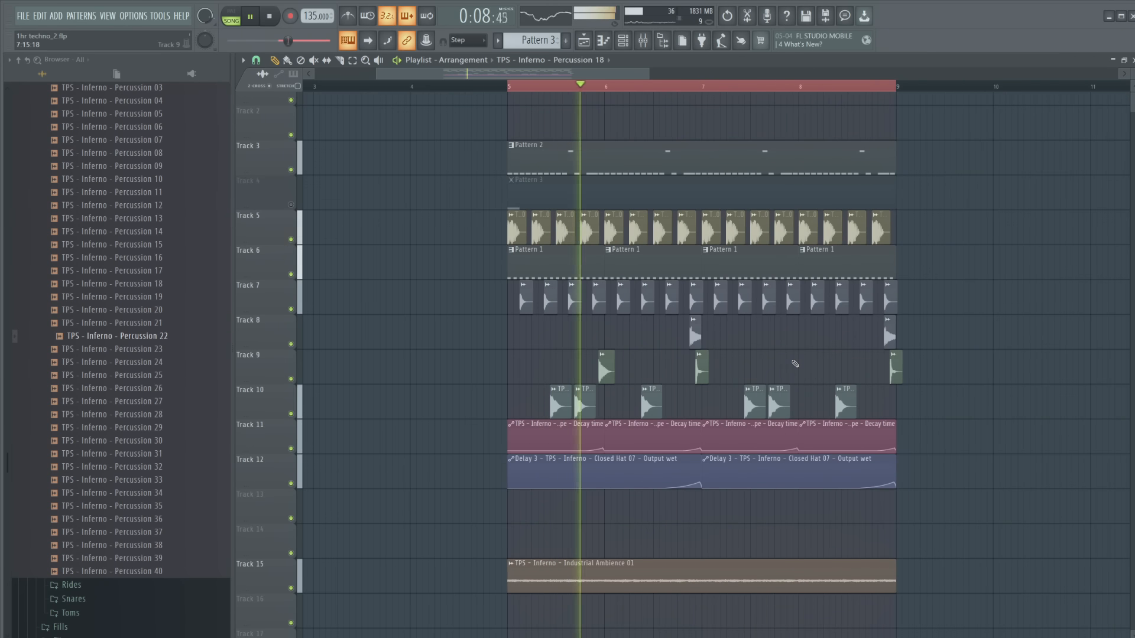
right_click(700, 370)
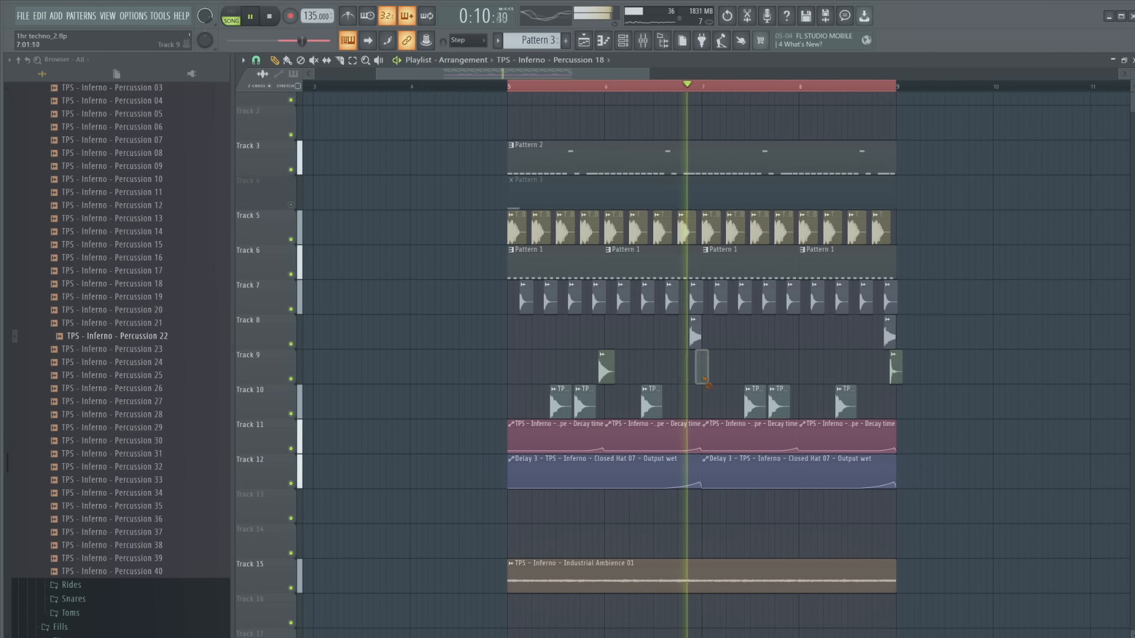
left_click_drag(610, 370, 704, 370)
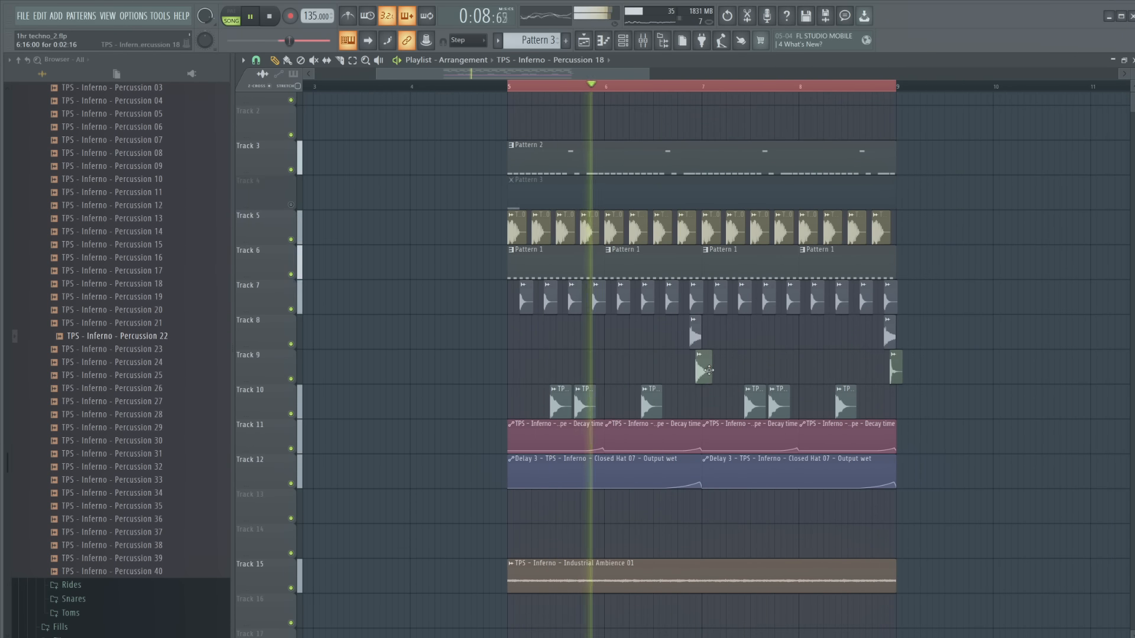
Set the Percussion 18 channel's volume to about 37%
scroll(718, 370, "up", 2)
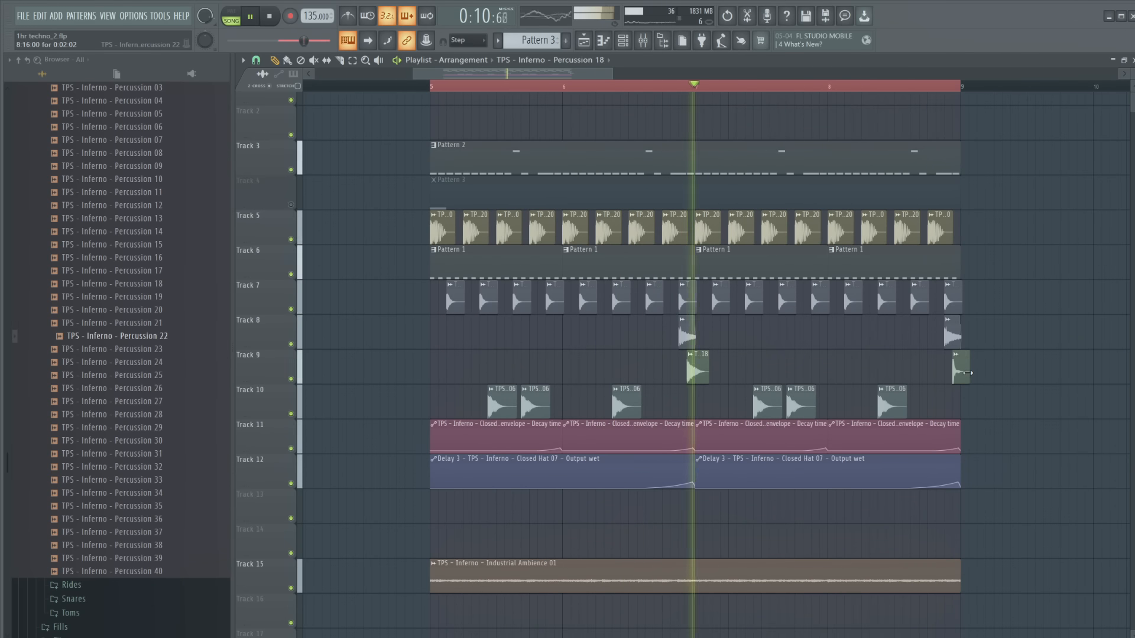
double_click(702, 373)
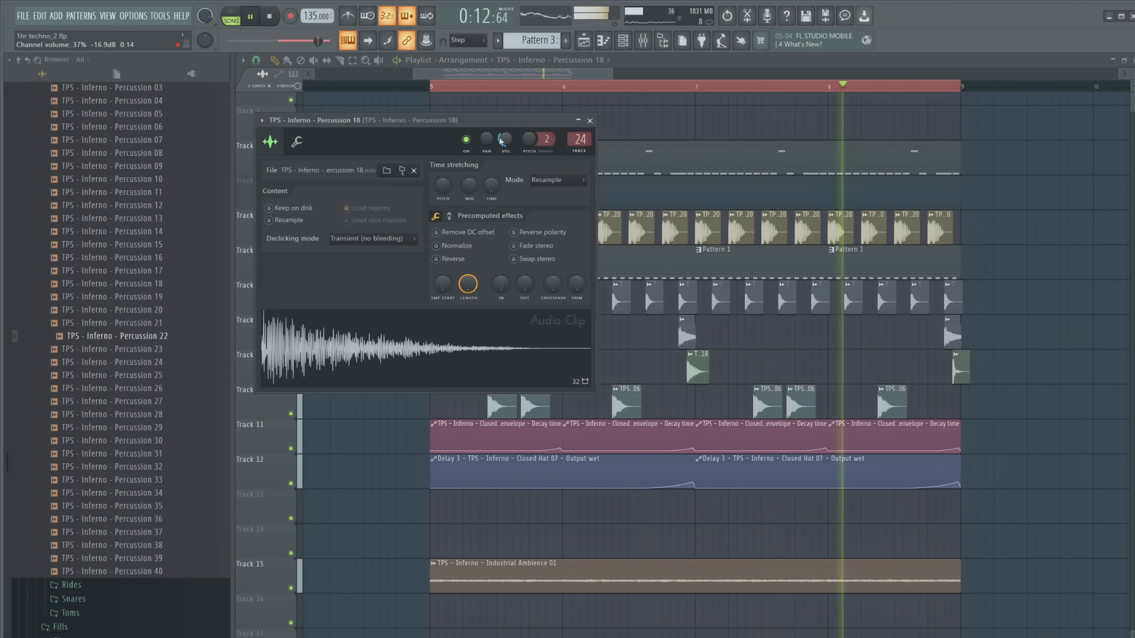
key("Escape")
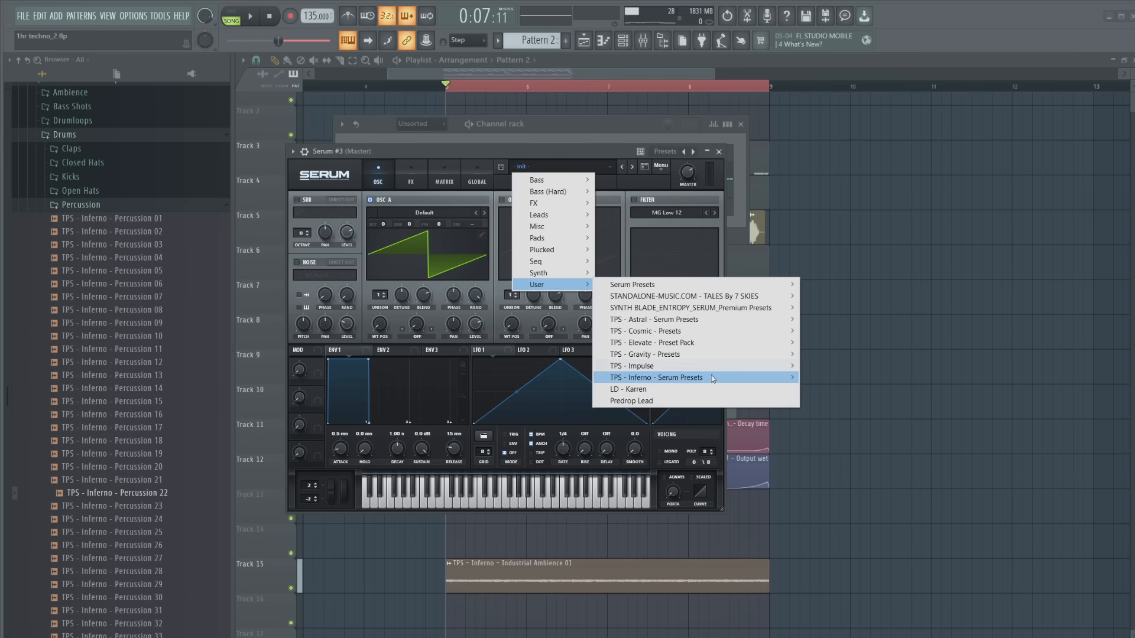
Load the BS - Faith preset from TPS - Inferno - Serum Presets into Serum #3 and listen to the loop
mouse_move(713, 378)
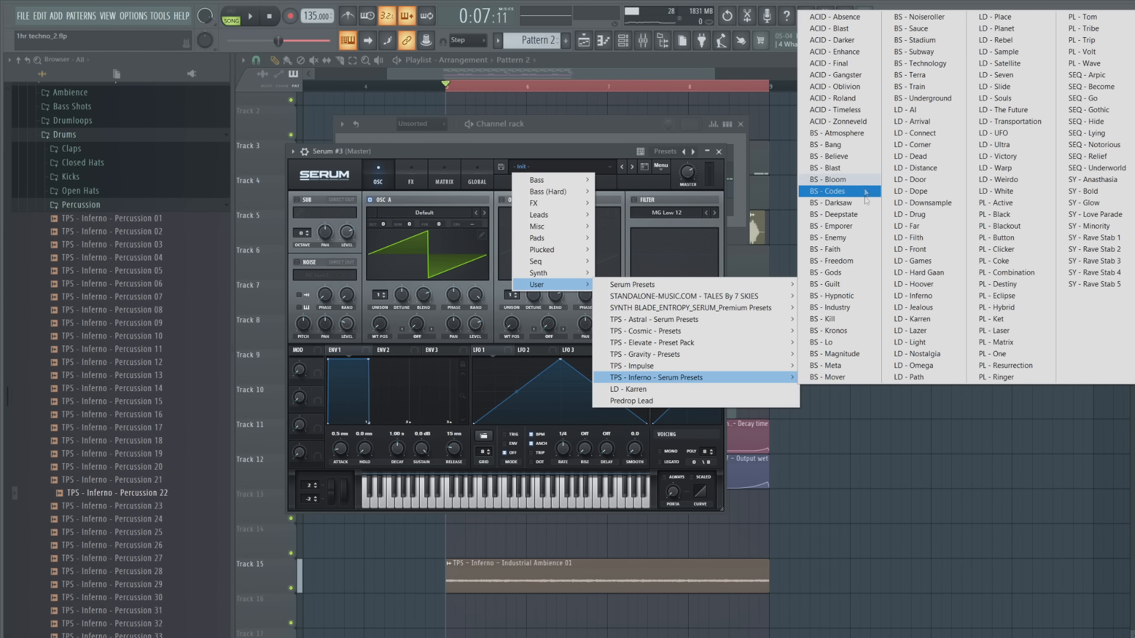
left_click(845, 251)
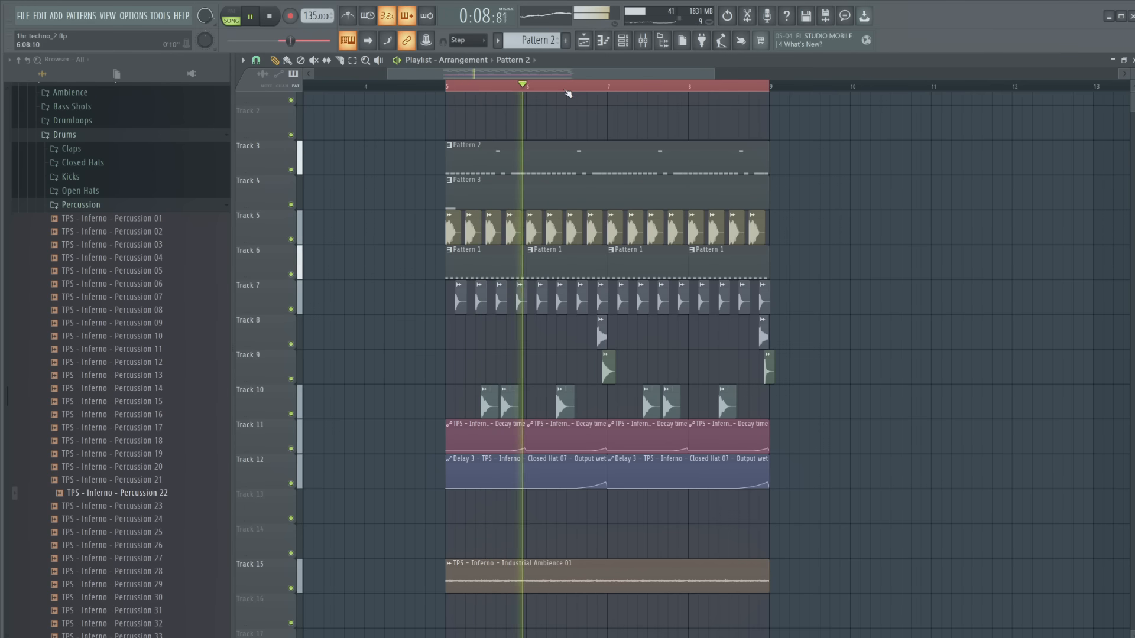
left_click(626, 45)
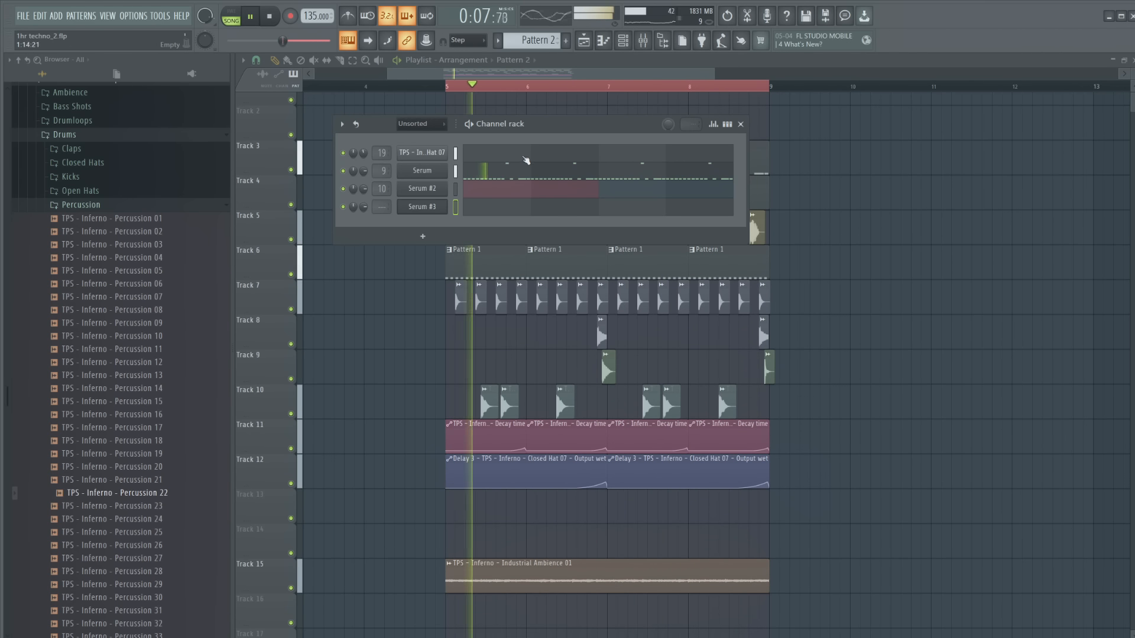
key("space")
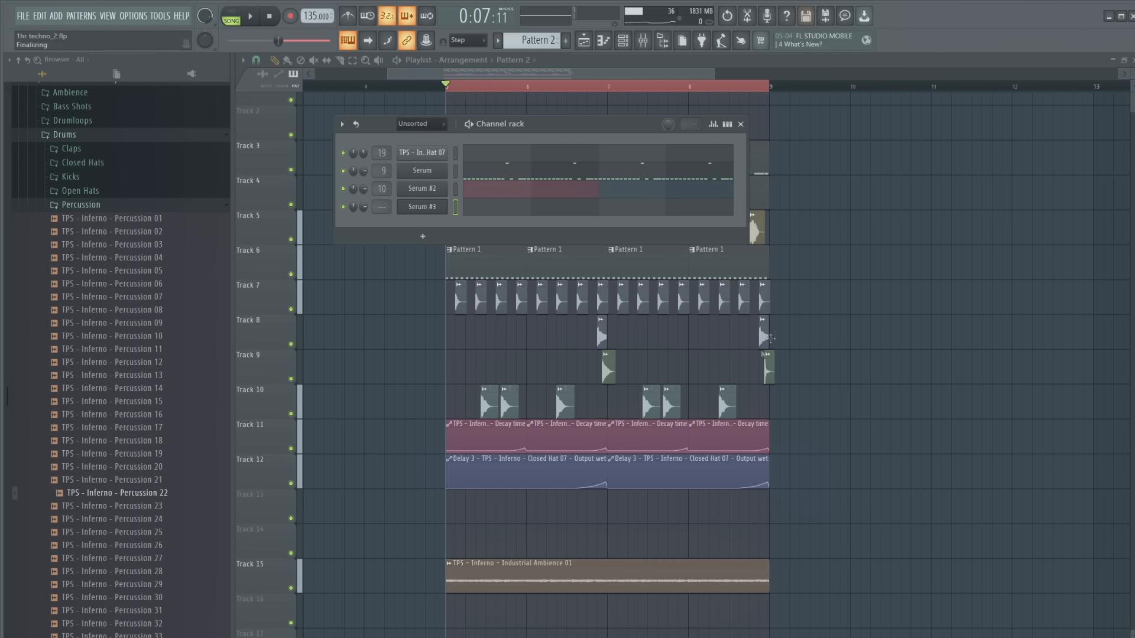
Create an empty pattern, Pattern 4, and open the Serum #3 channel's notes for editing
left_click(81, 16)
left_click(778, 374)
scroll(803, 373, "up", 5)
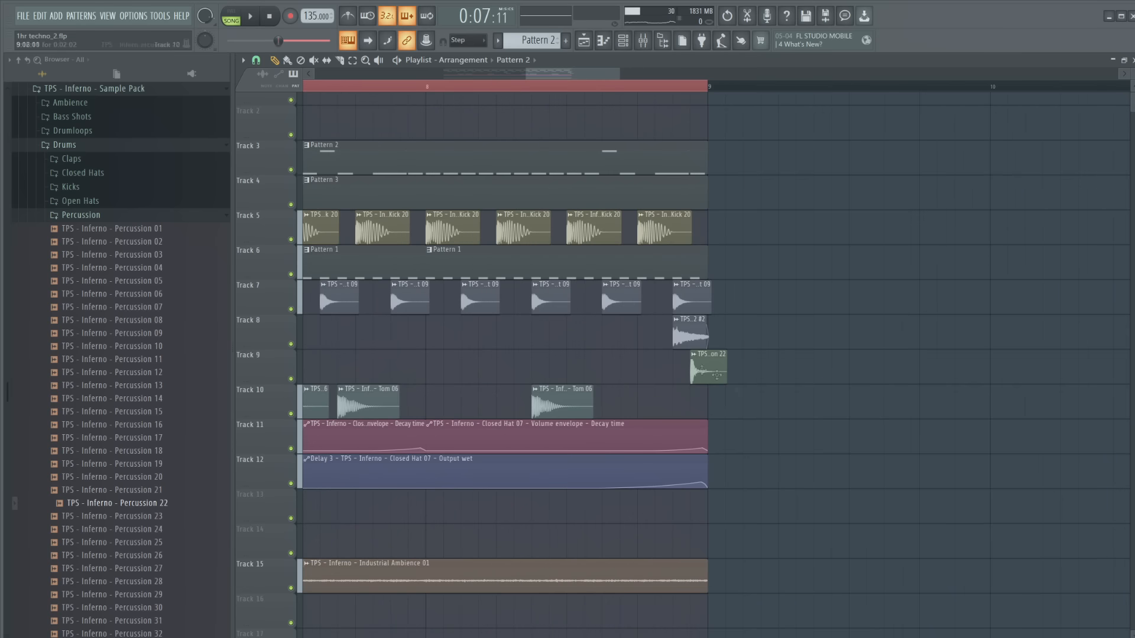
key("F6")
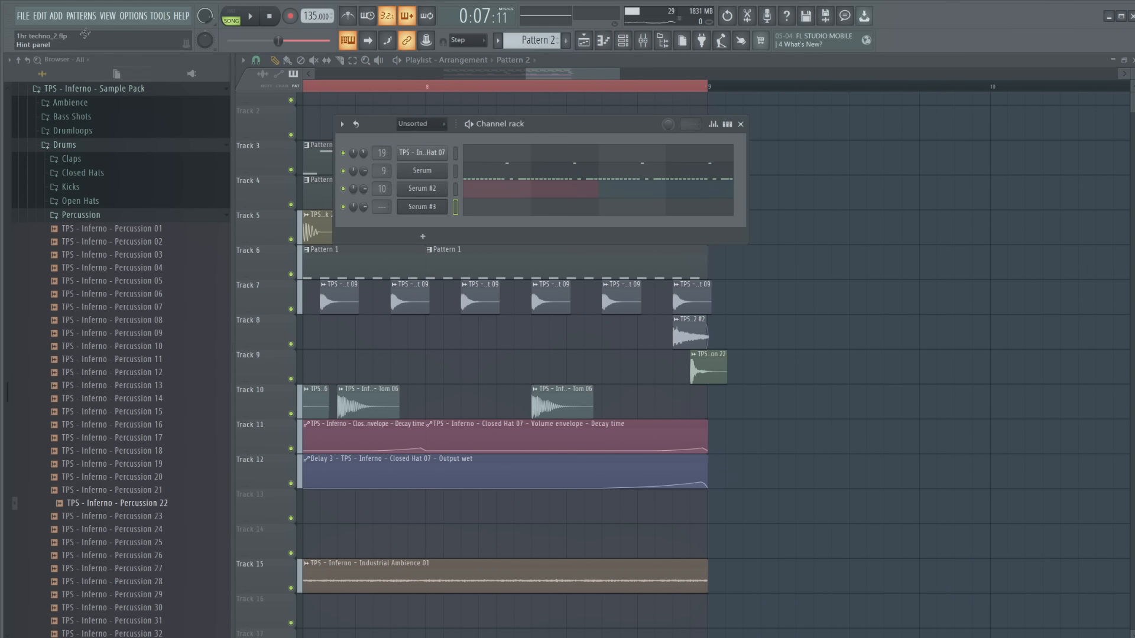
left_click(81, 16)
left_click(89, 33)
left_click(501, 211)
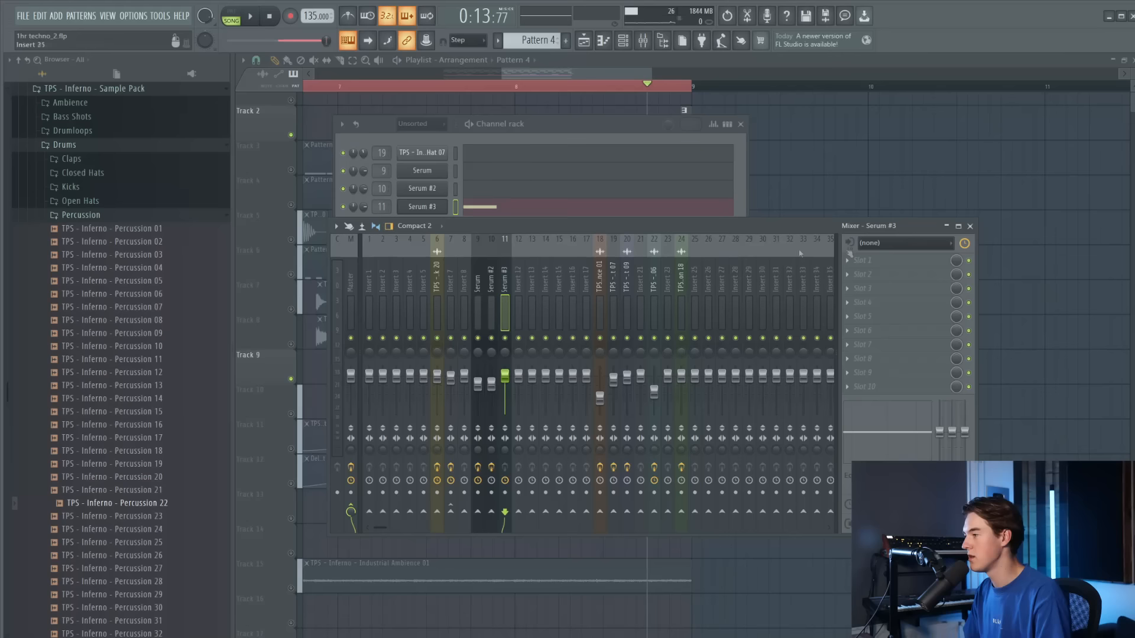
Add Fruity parametric EQ 2 to slot 1 of the Serum #3 mixer track and set its band 1 high pass to about 201 Hz
left_click(857, 262)
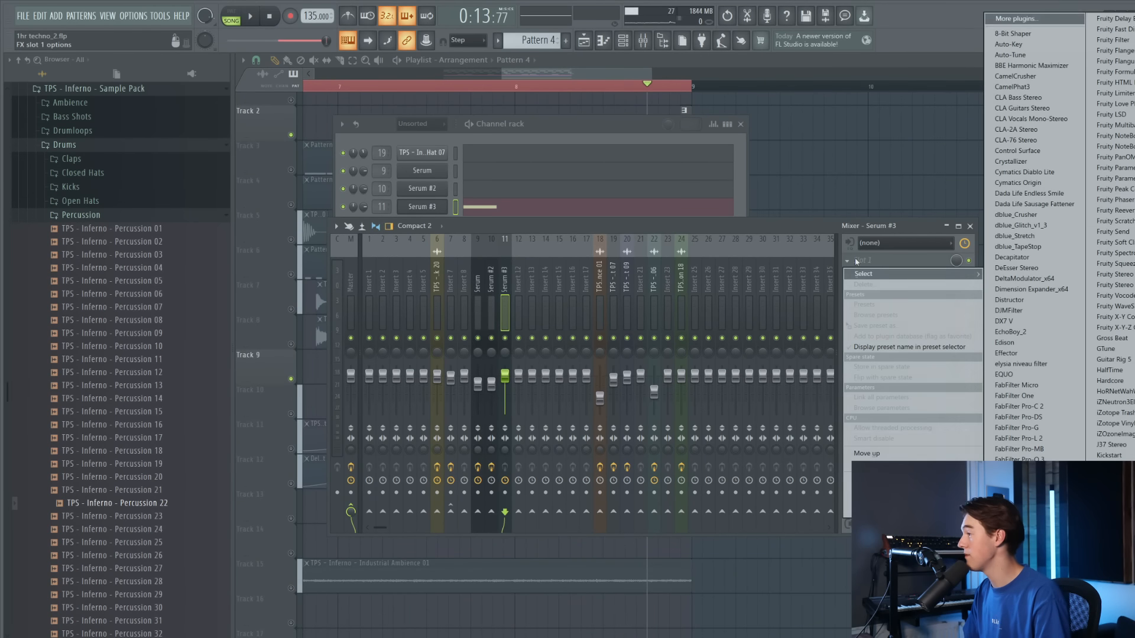
left_click(1107, 183)
left_click(688, 199)
left_click(722, 234)
key("space")
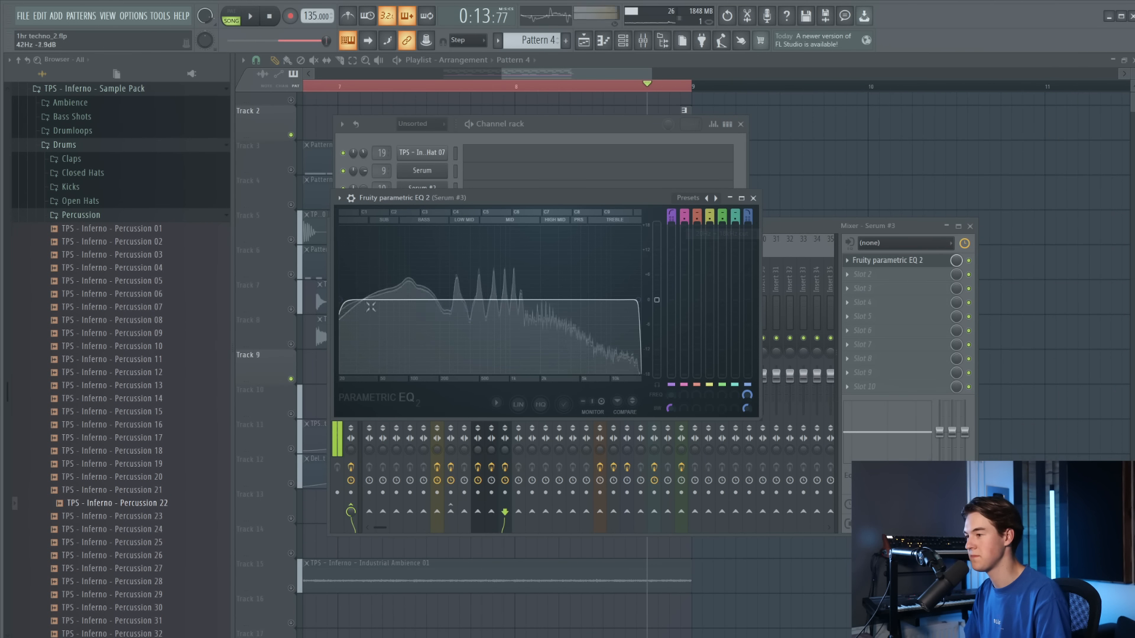
left_click_drag(343, 300, 431, 301)
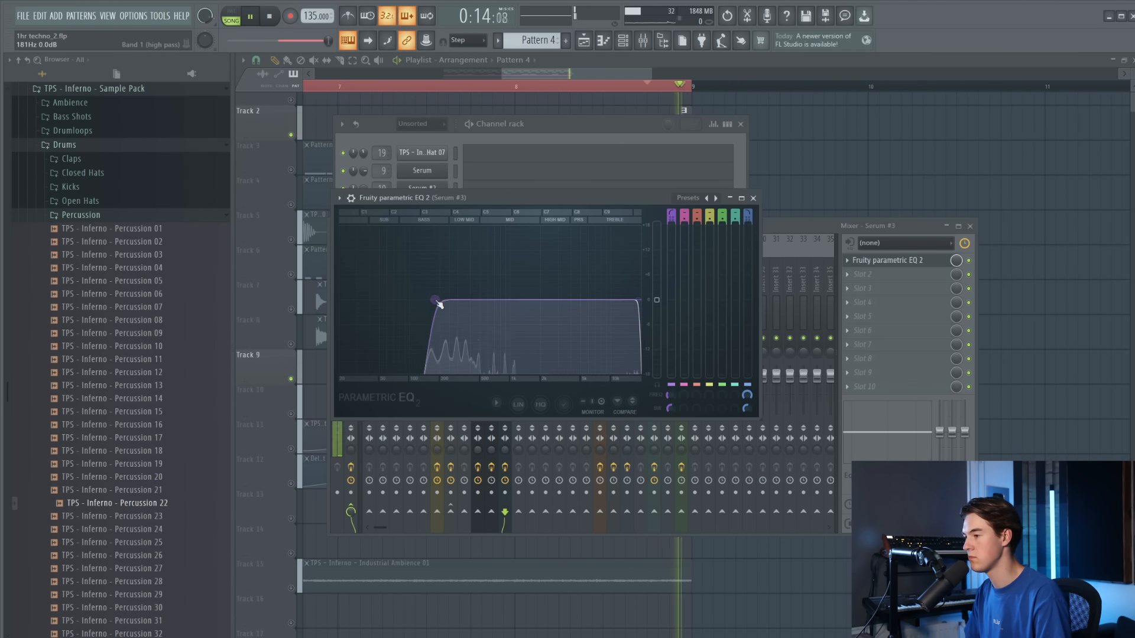
left_click_drag(432, 300, 436, 301)
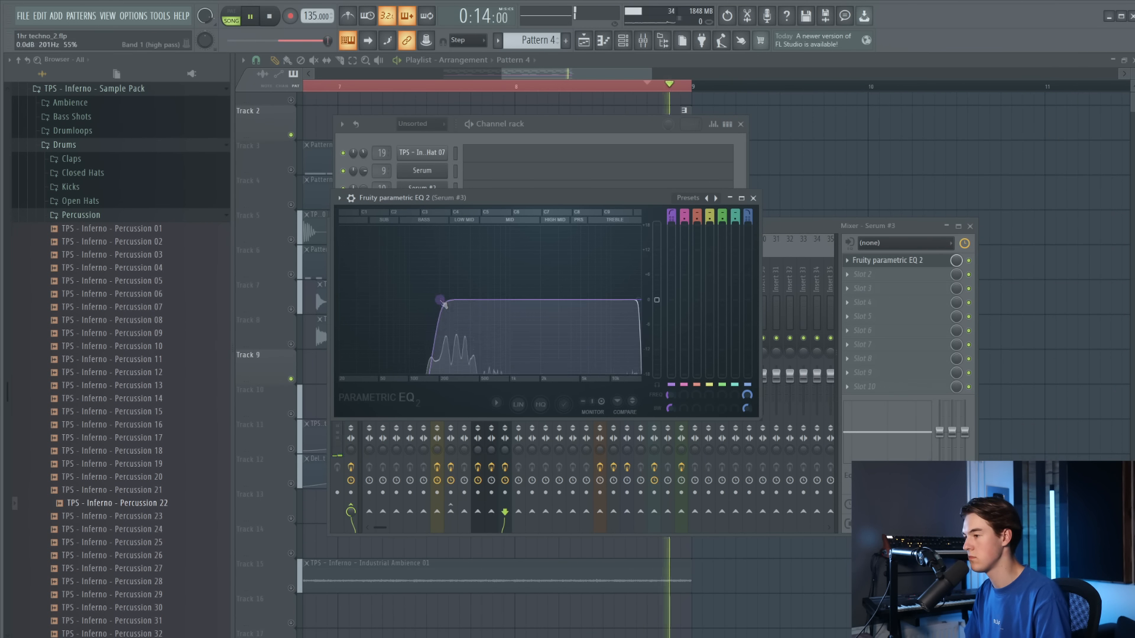
Load Decapitator into slot 3 of the Serum #3 mixer track and replay the end of the loop
left_click(887, 292)
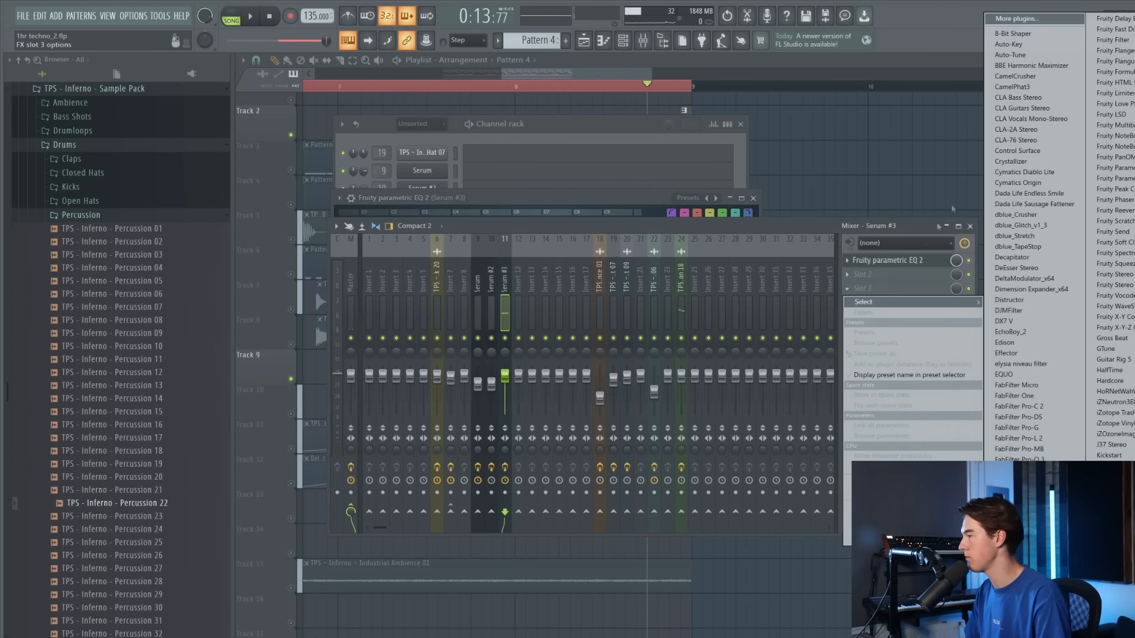
left_click(1035, 258)
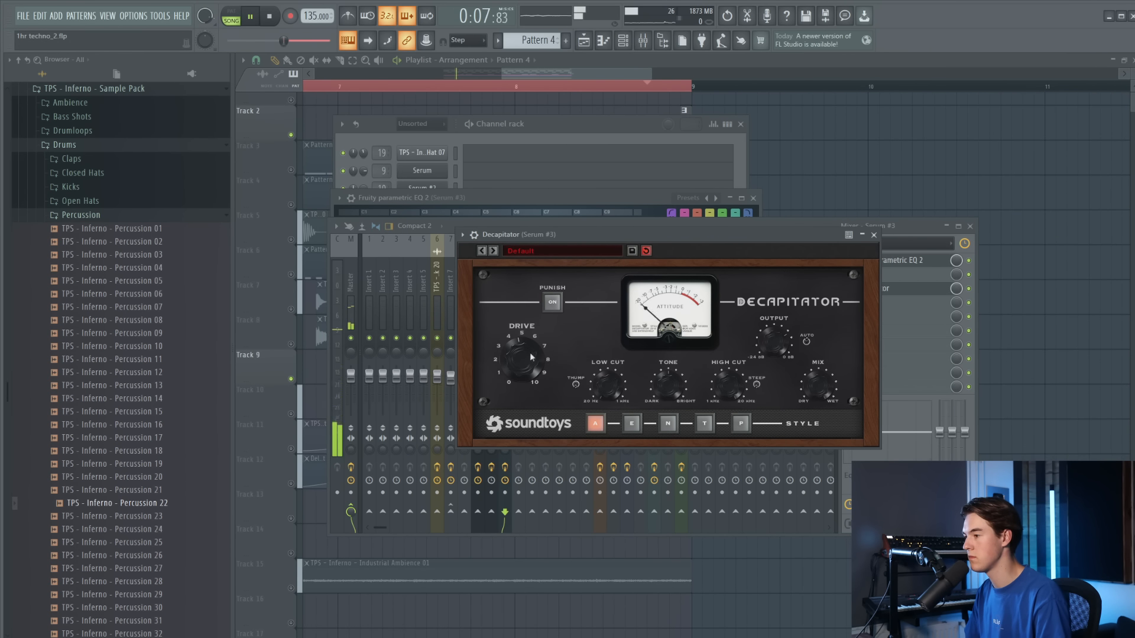
key("F12")
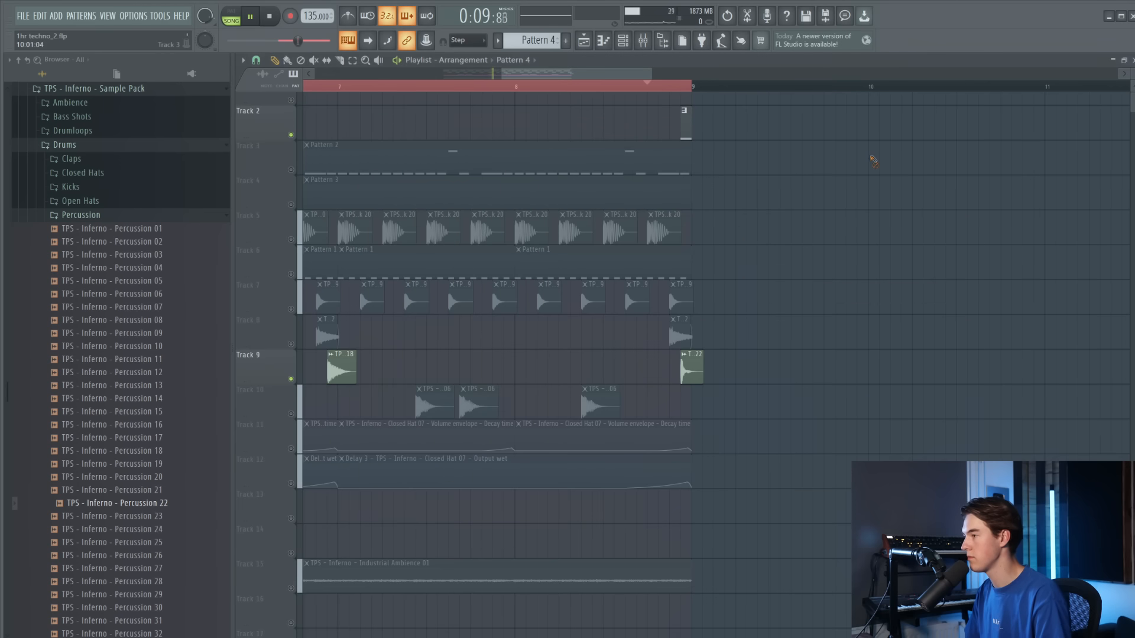
left_click(649, 83)
Load Kickstart into slot 7 of the Serum #3 mixer track with its mix at about 75%
key("F9")
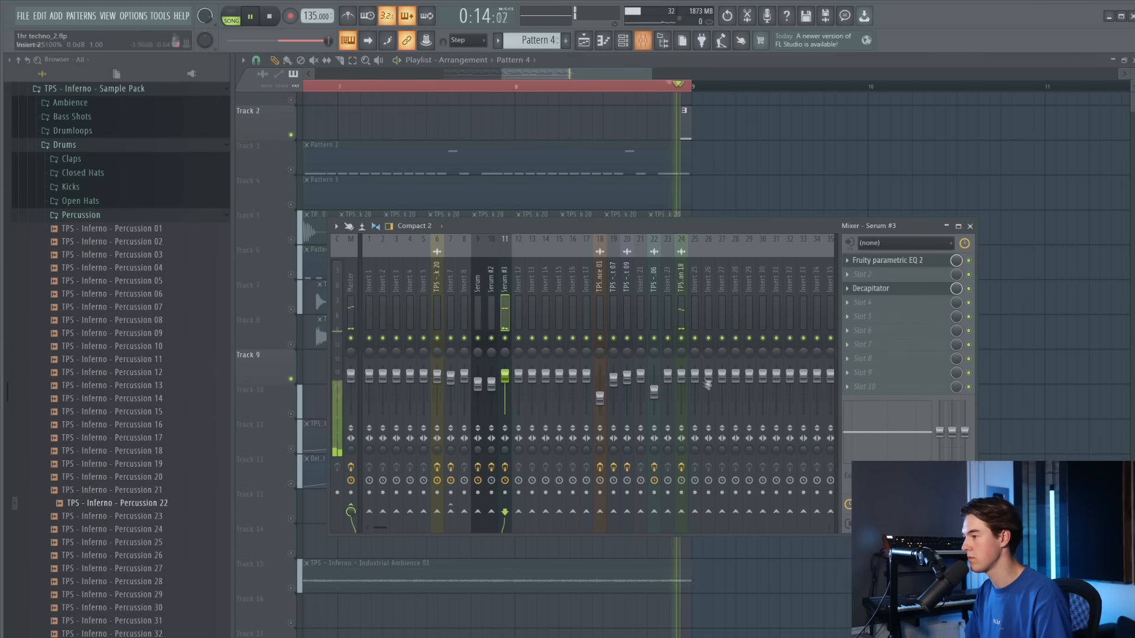
left_click(879, 343)
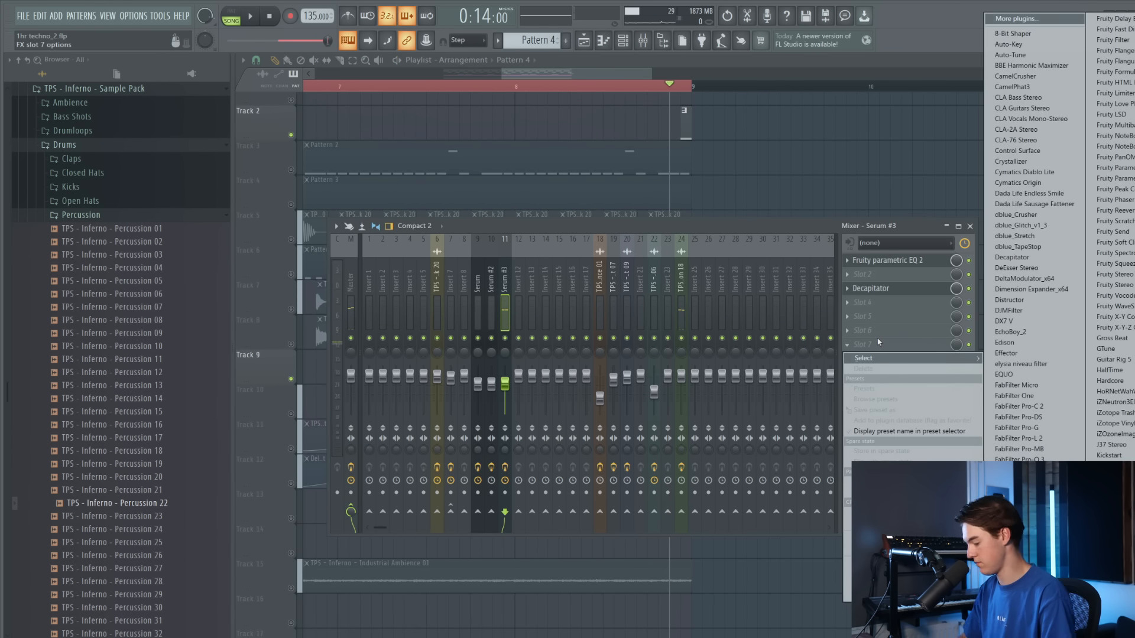
key("Return")
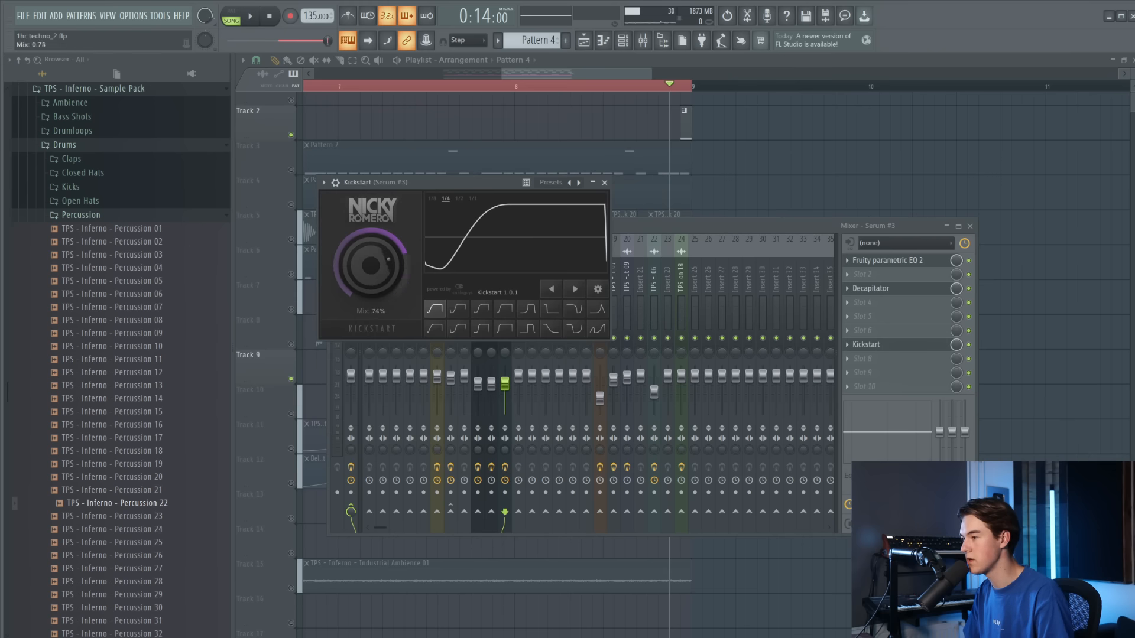
key("F12")
Bring back all playlist tracks and lower the Serum #3 mixer level slightly while the full loop plays
scroll(292, 171, "down", 4)
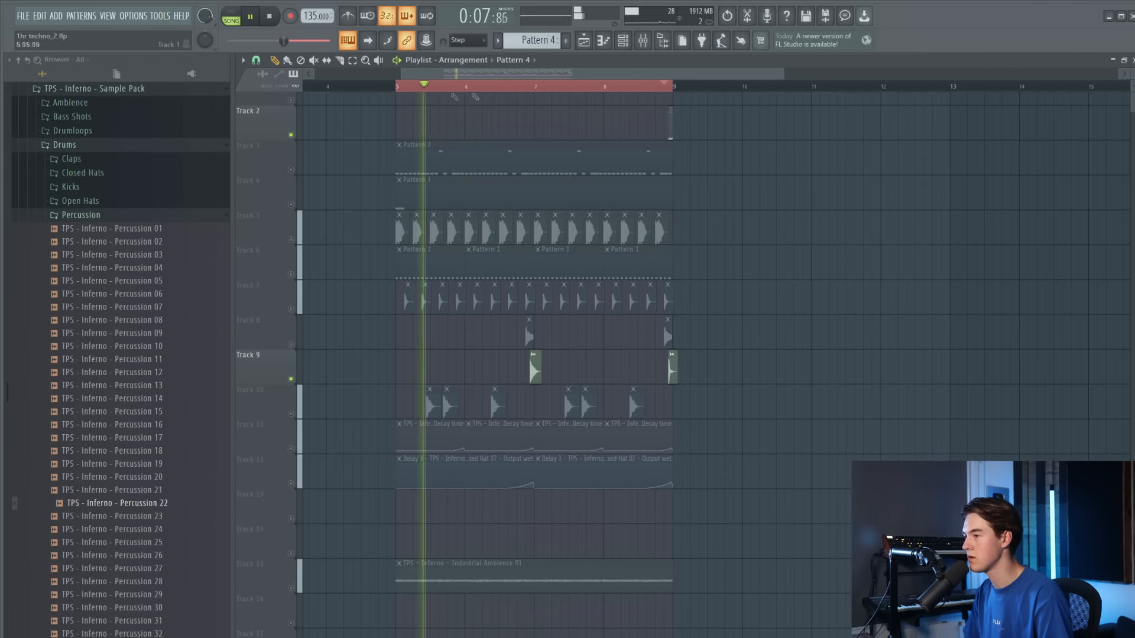
scroll(293, 172, "up", 4)
key("space")
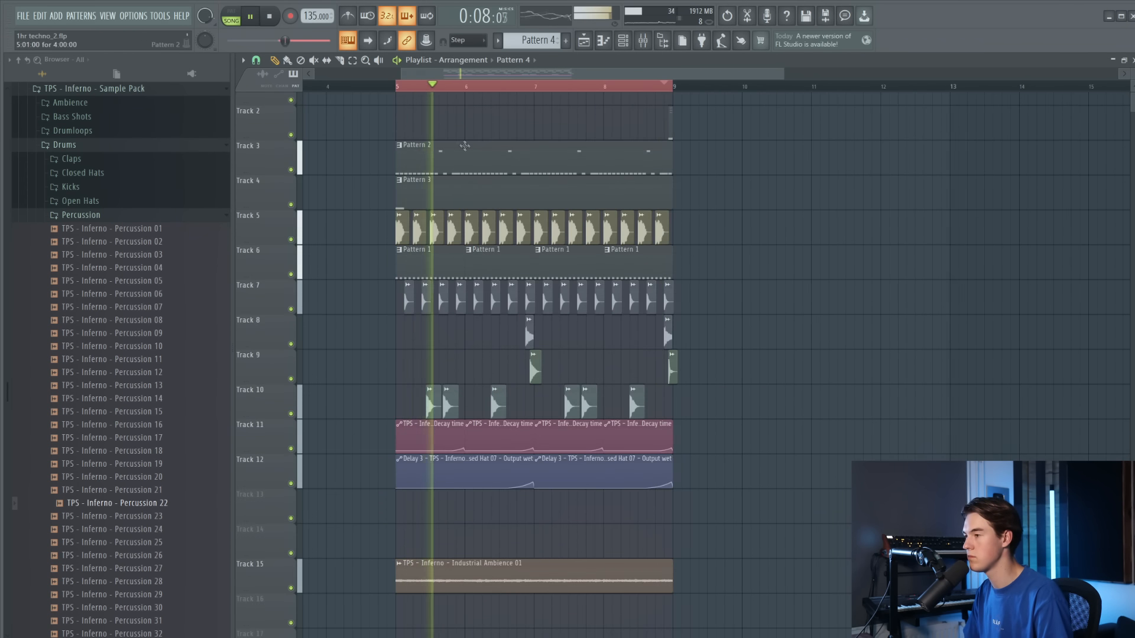
key("F9")
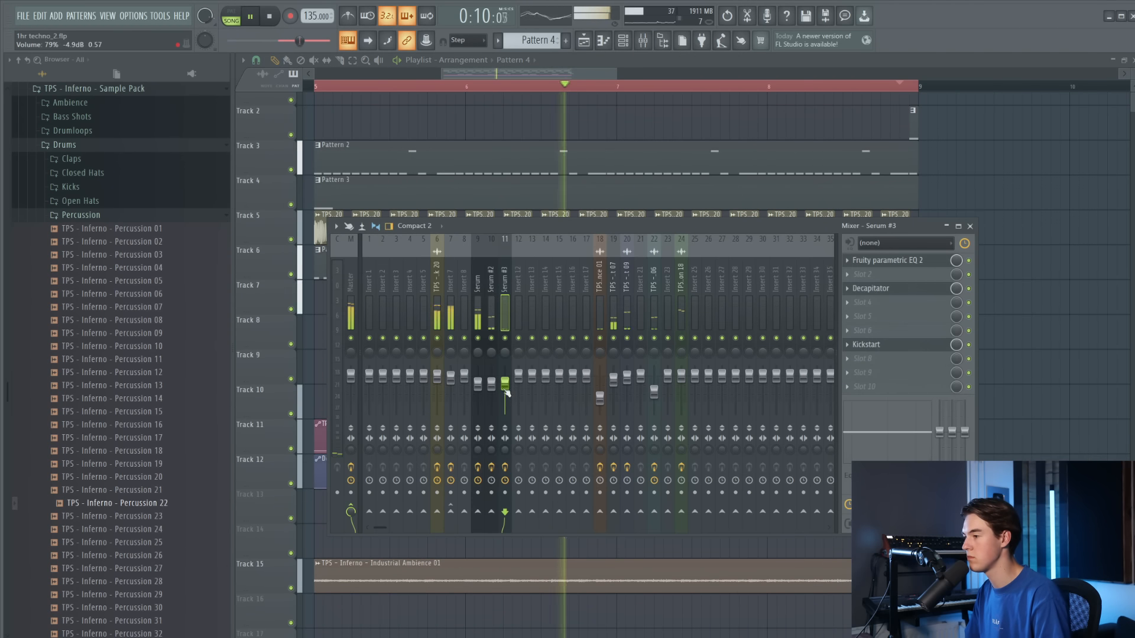
key("F9")
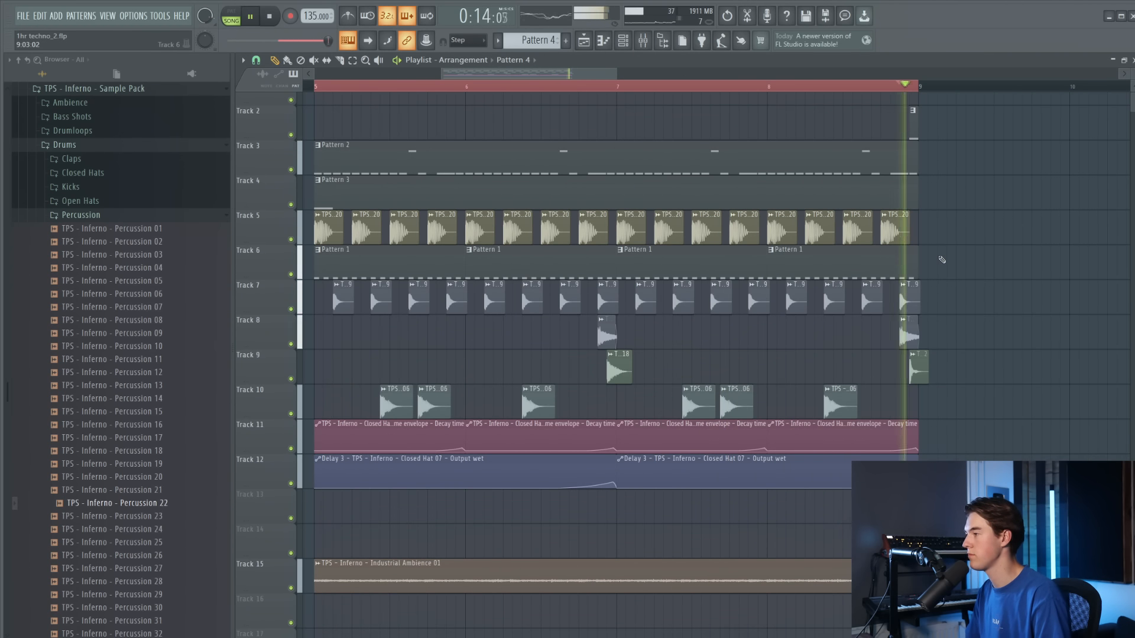
scroll(898, 246, "down", 3, "ctrl")
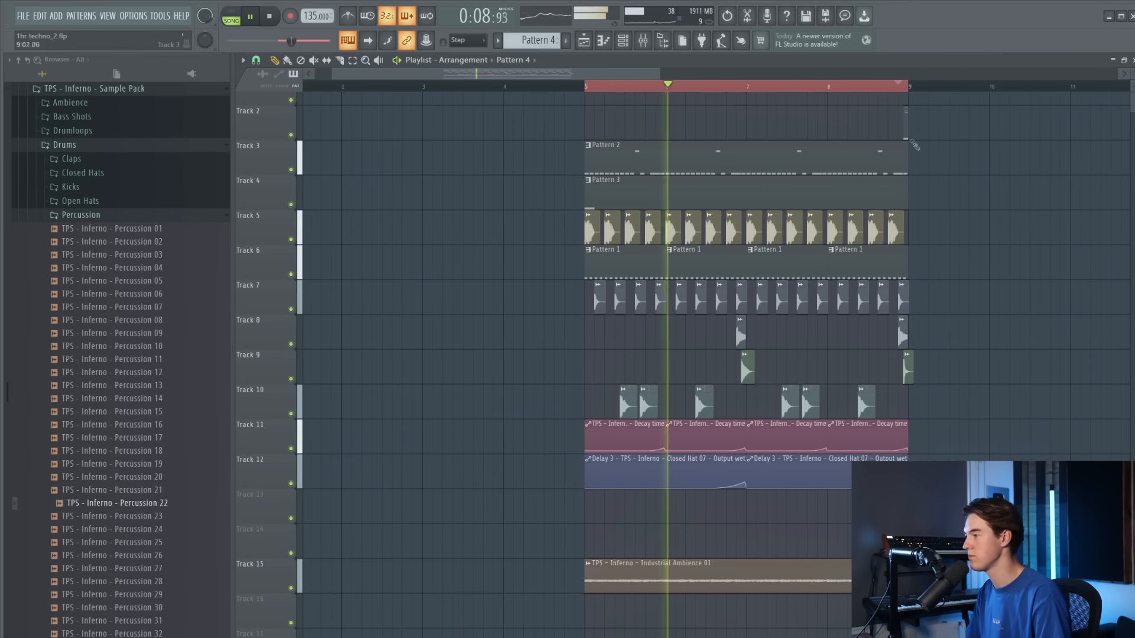
scroll(946, 207, "up", 1, "ctrl")
Insert an empty playlist track above the Tom 06 track and move the Pattern 4 clip onto it
key("space")
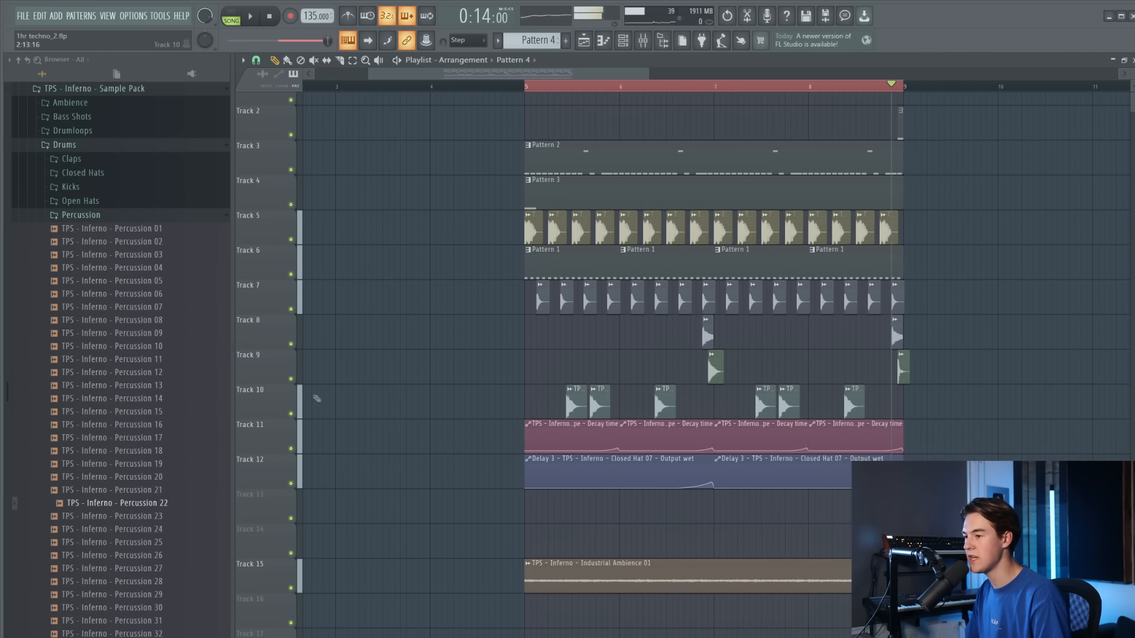
right_click(272, 399)
left_click(322, 611)
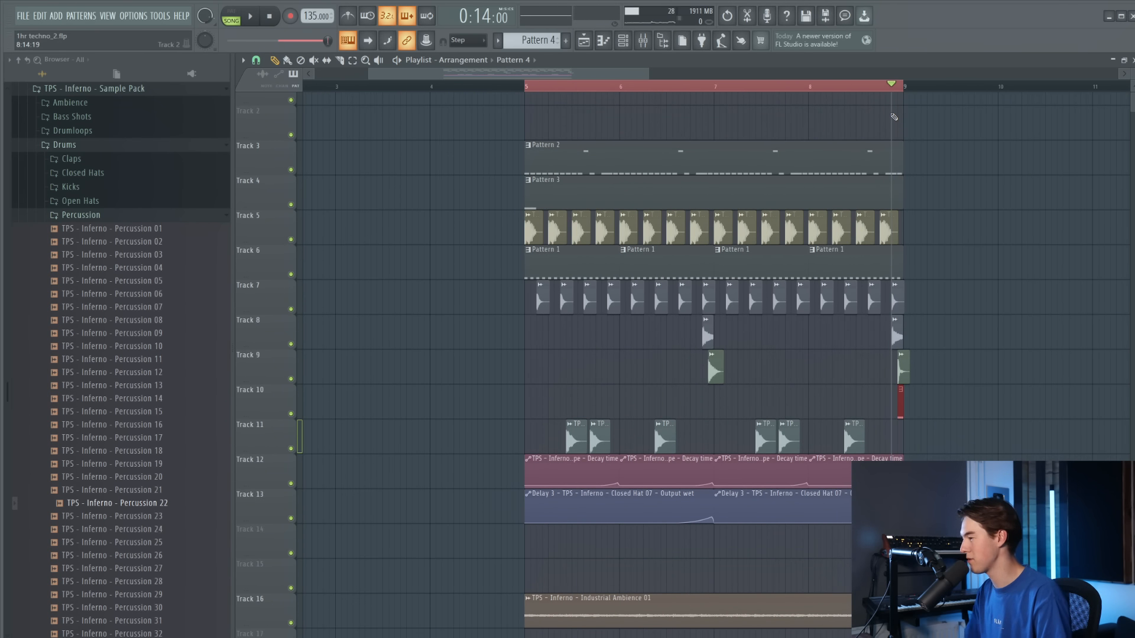
Solo Tracks 9 and 10 to hear the Pattern 4 hit with the percussion, and restore all tracks
scroll(946, 319, "up", 5, "ctrl")
key("space")
key("space")
right_click(291, 414)
left_click(291, 380)
key("space")
right_click(291, 379)
Play the full loop from bar 5 to check the new bass hit in the mix
scroll(719, 296, "down", 8, "ctrl")
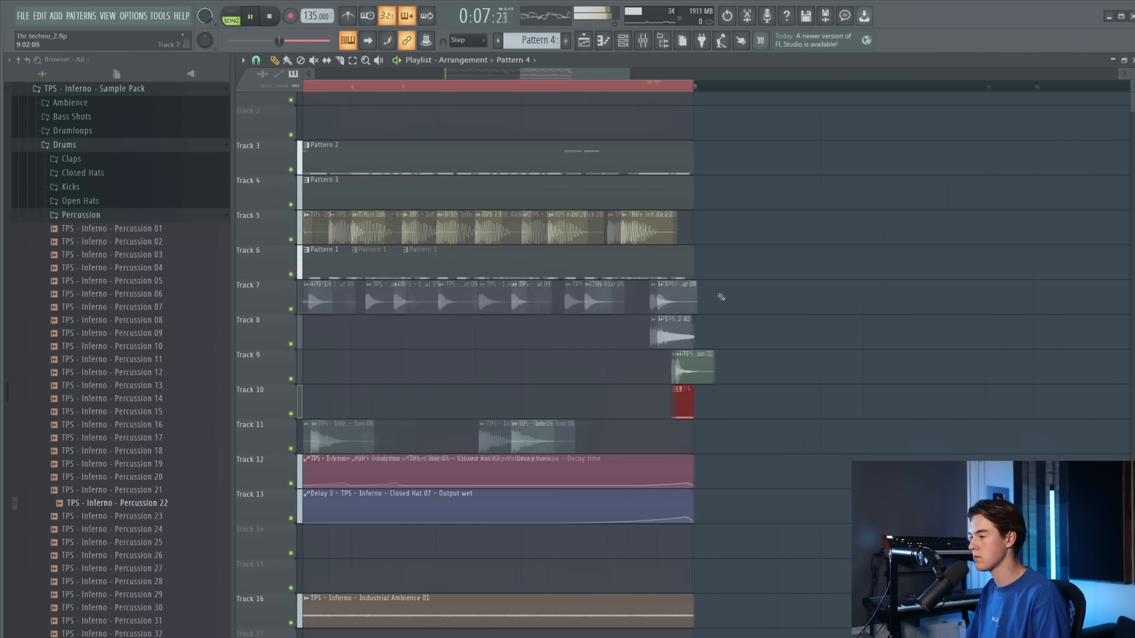
scroll(431, 262, "down", 2, "alt")
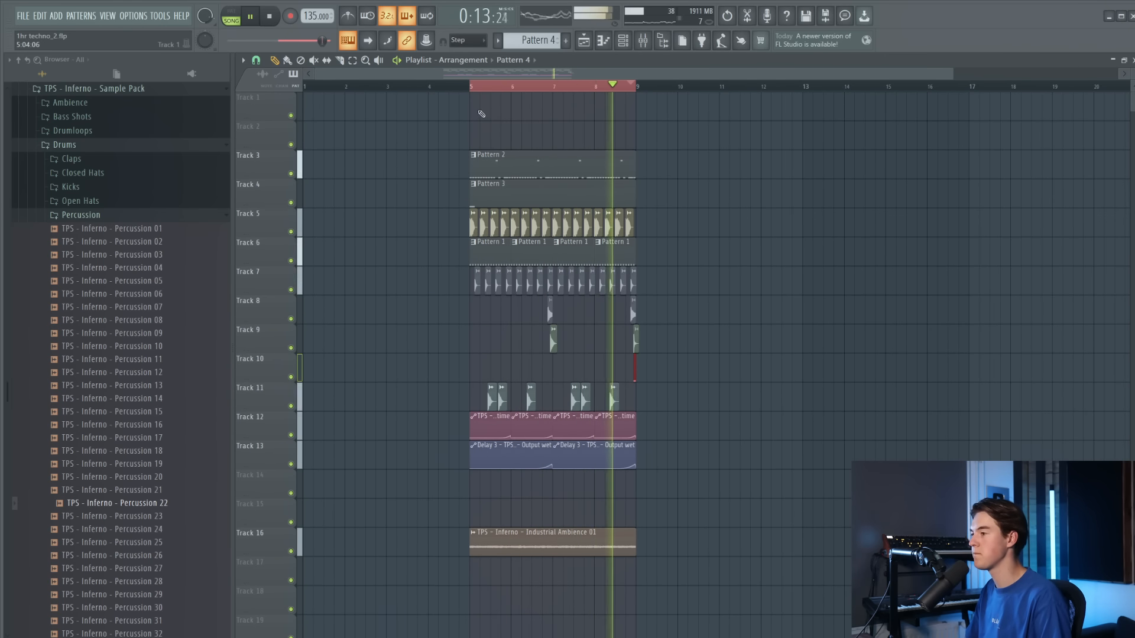
key("space")
key("space")
scroll(479, 94, "up", 2, "ctrl")
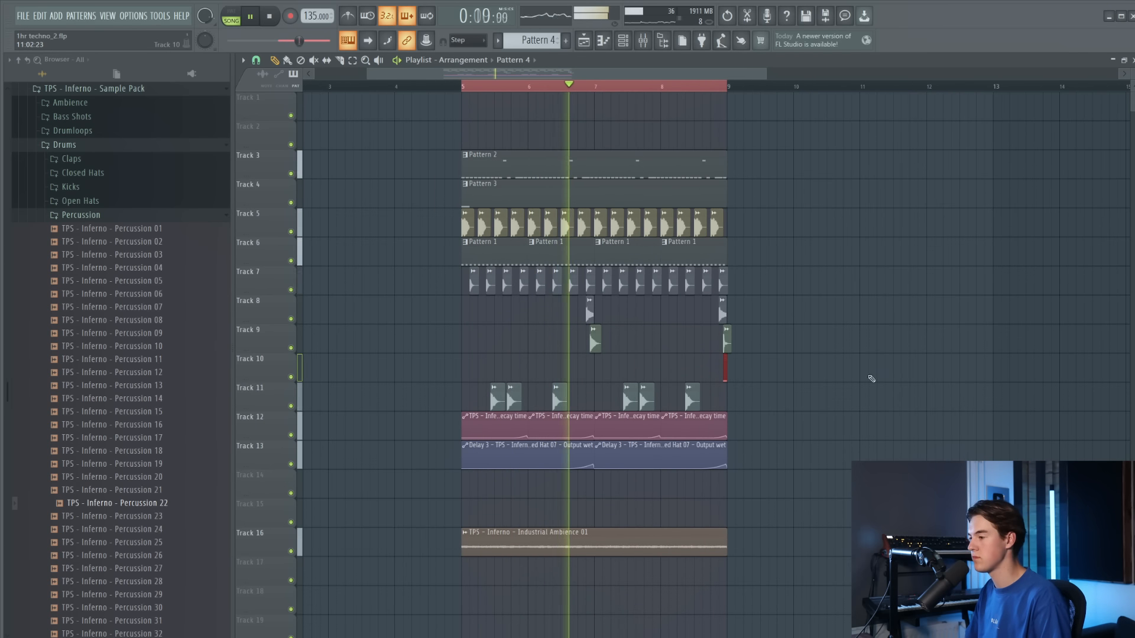
key("space")
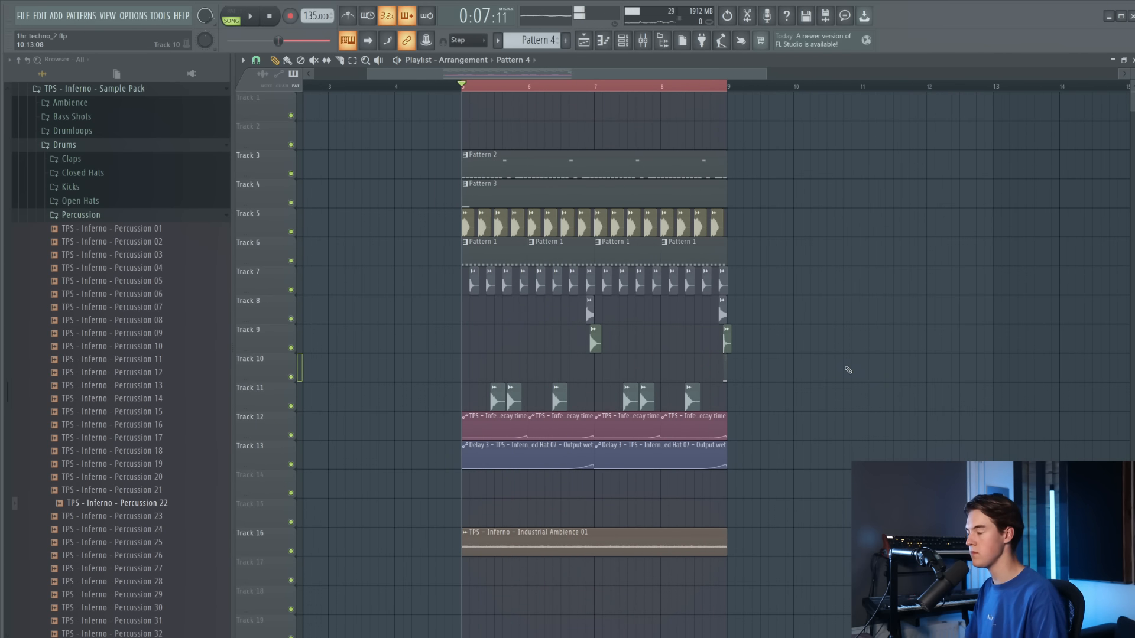
Place TPS - Inferno - Tonal Ambience 04 from the Ambience folder on Track 14 at bar 5
left_click(157, 219)
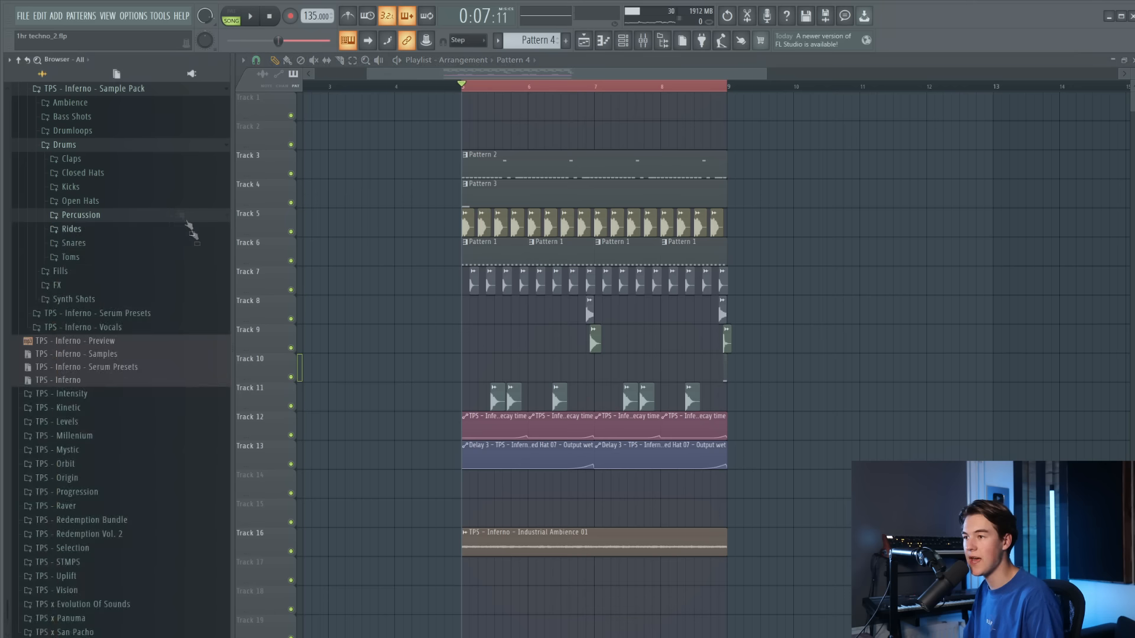
left_click(98, 105)
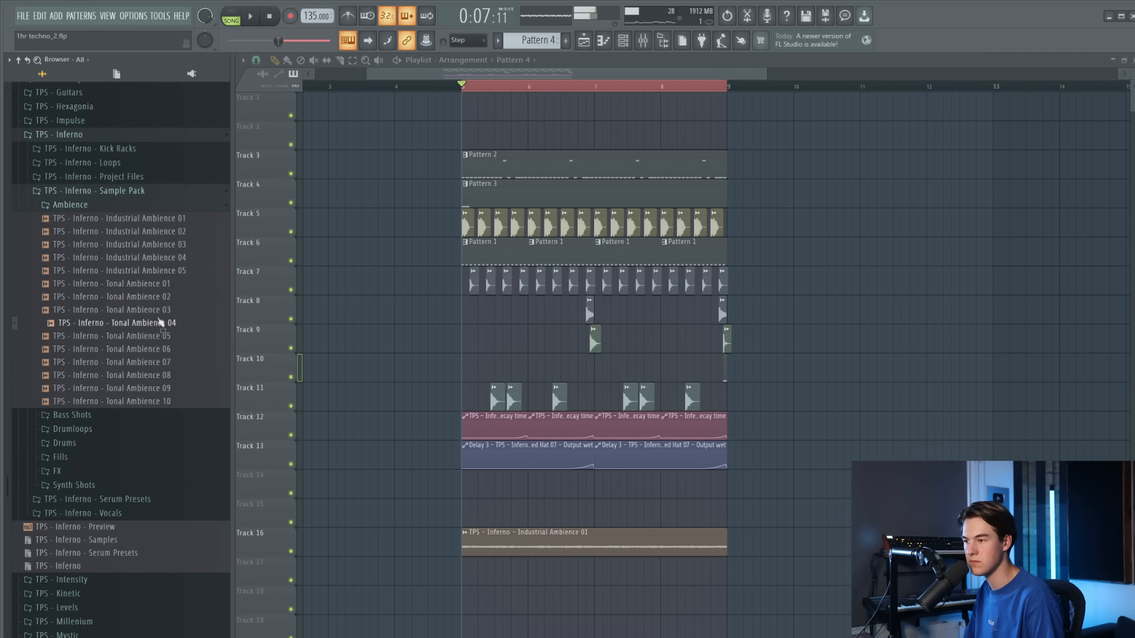
left_click_drag(158, 322, 495, 484)
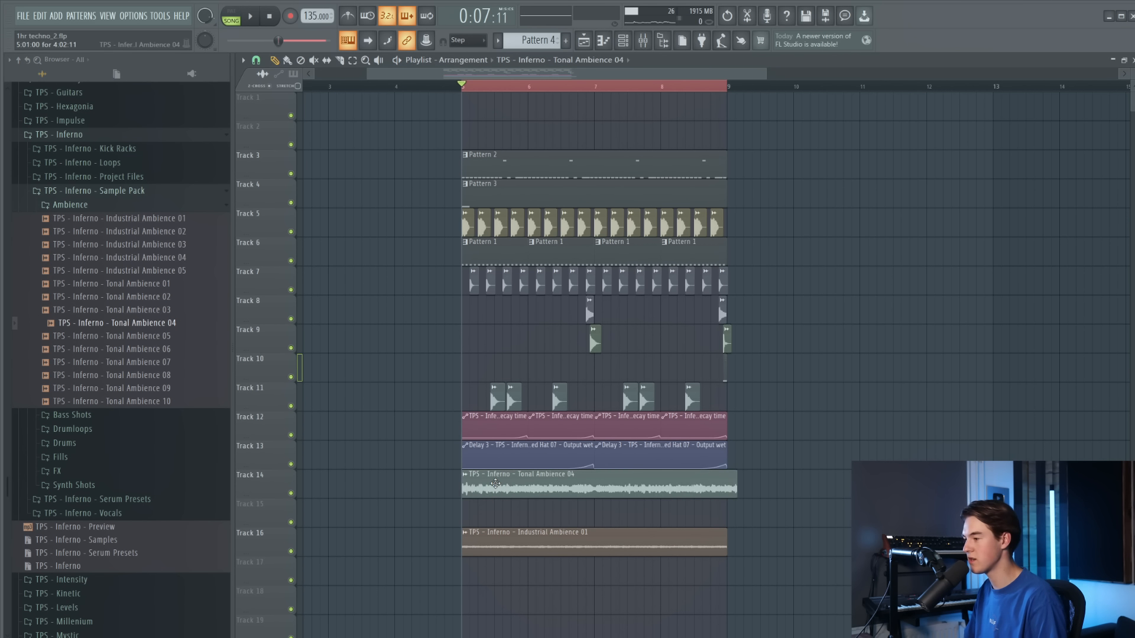
Set the Tonal Ambience 04 channel's volume to about 7% while the loop plays, trying a lower stretch pitch and resetting it
double_click(495, 484)
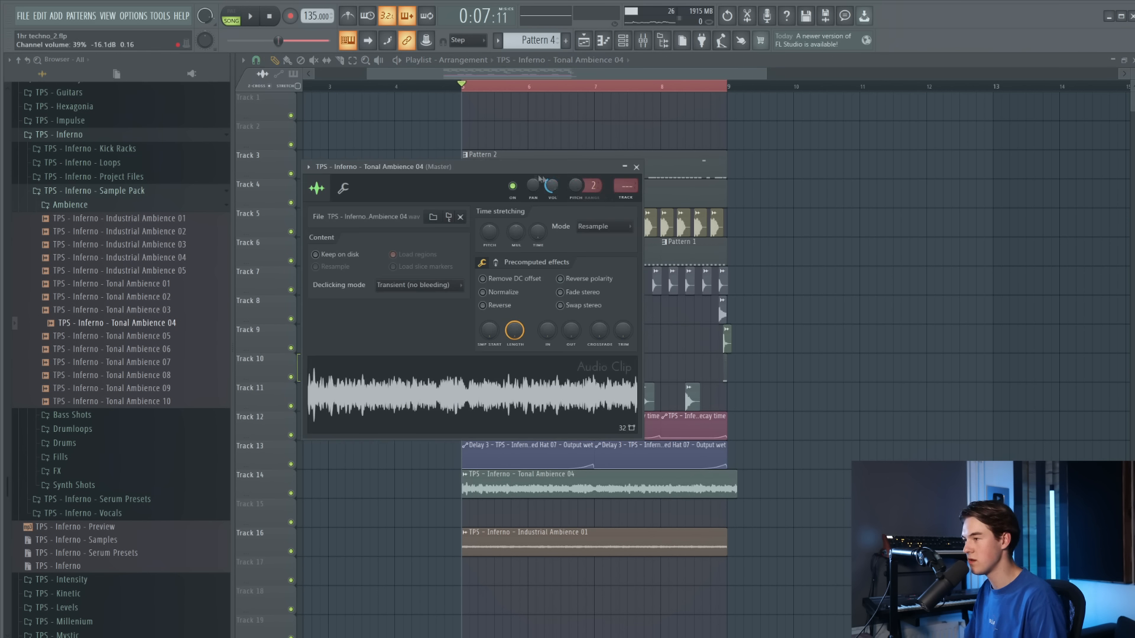
right_click(536, 186)
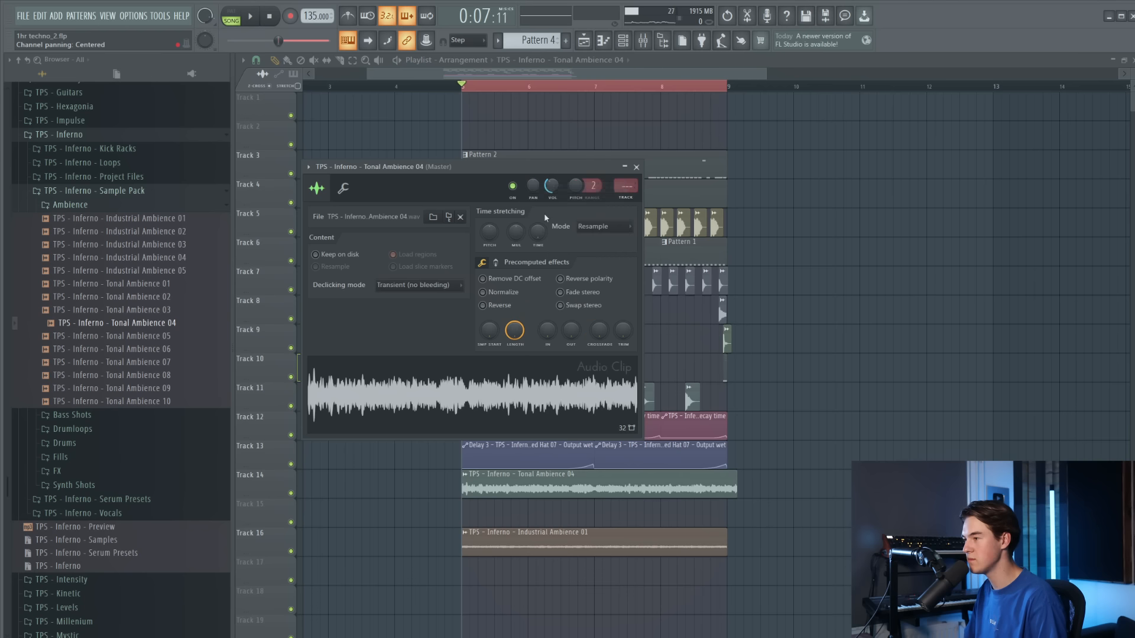
key("space")
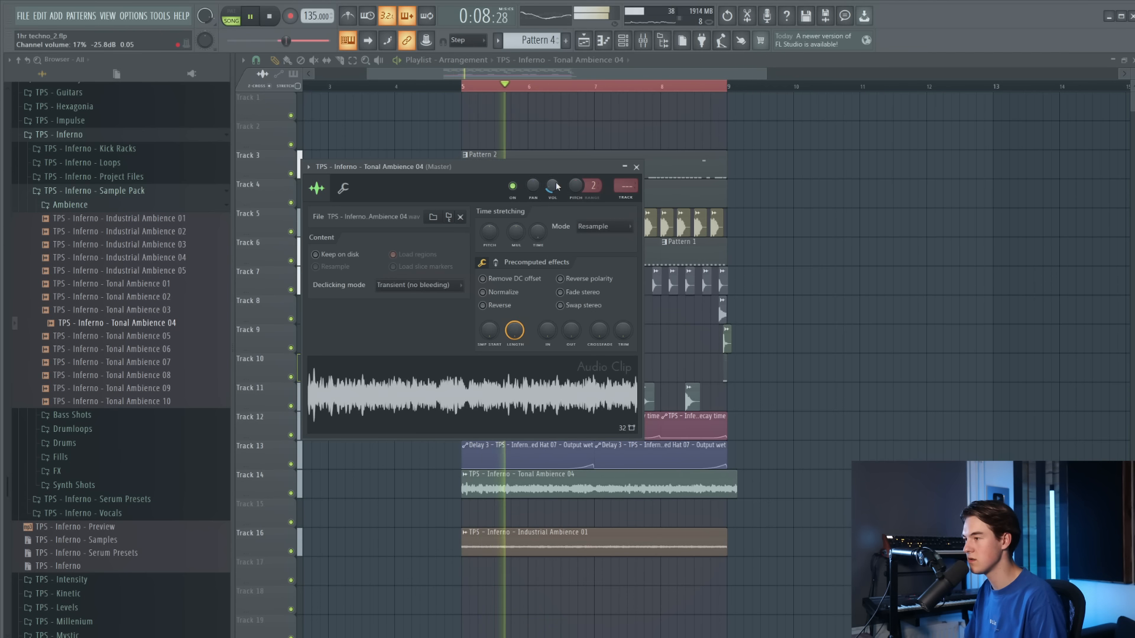
left_click_drag(489, 232, 489, 269)
left_click_drag(551, 194, 552, 192)
right_click(489, 231)
left_click(499, 237)
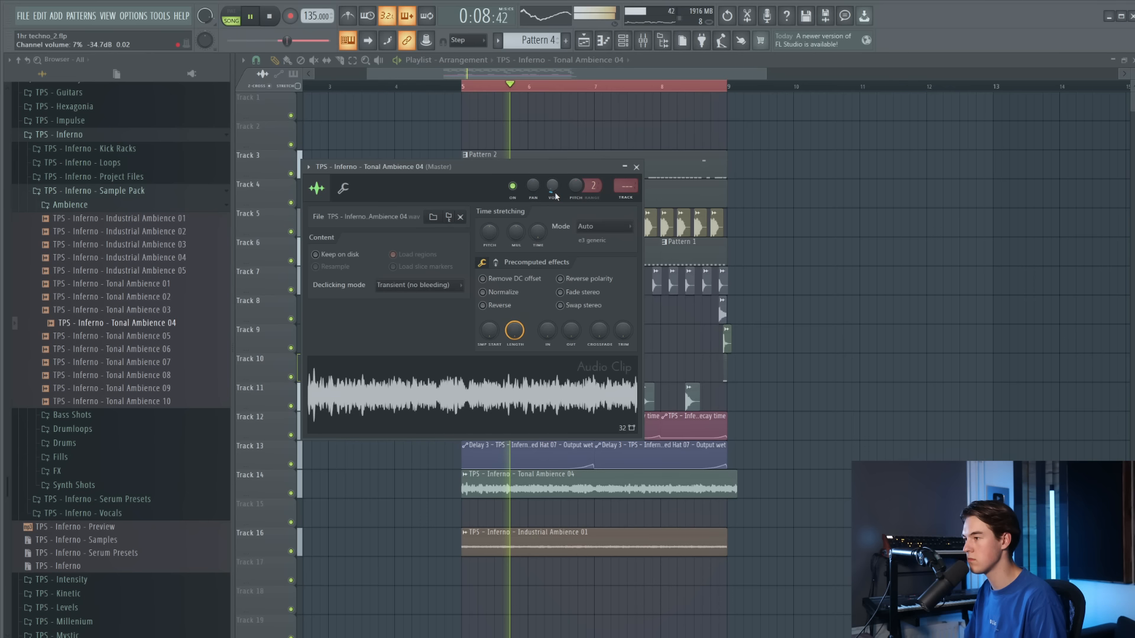
right_click(812, 358)
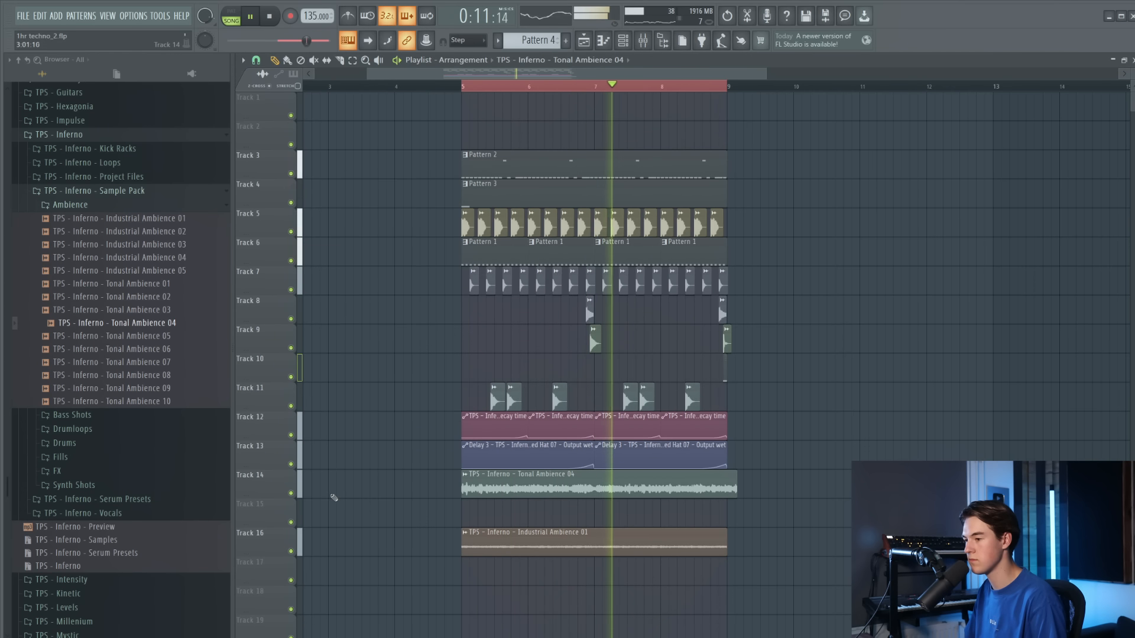
Solo Track 14 and trim the Tonal Ambience 04 clip's end back to bar 9
right_click(292, 493)
key("space")
scroll(737, 491, "up", 3)
left_click_drag(736, 491, 716, 491)
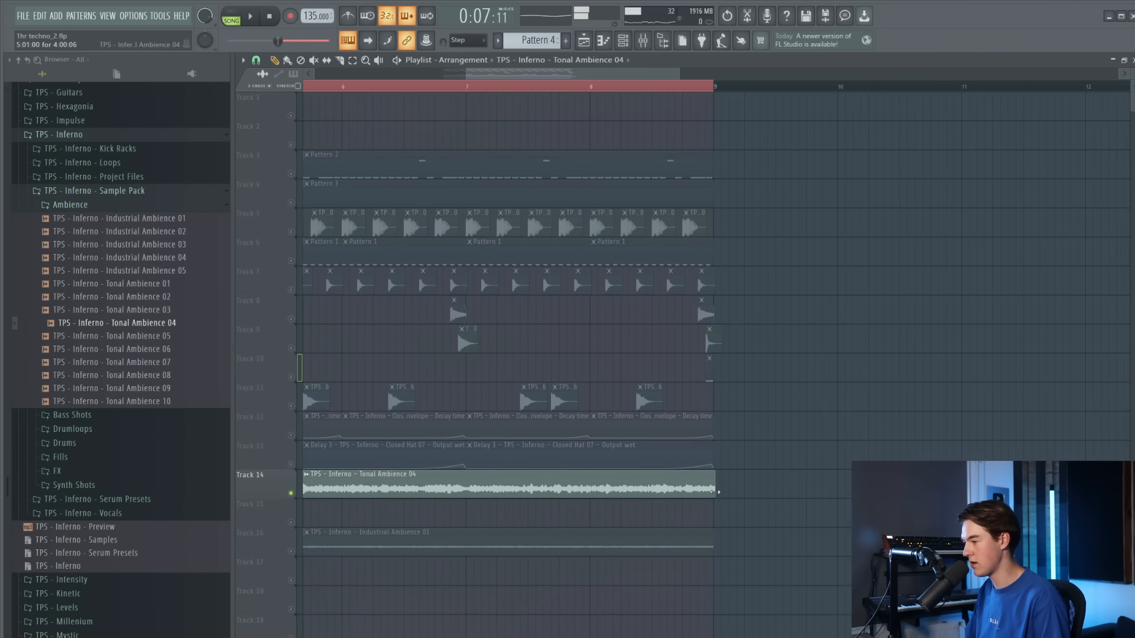
Move the Tonal Ambience 04 clip down to Track 15, enable that track and play it in isolation
scroll(712, 490, "up", 3)
scroll(668, 492, "down", 7)
scroll(490, 406, "up", 4)
left_click_drag(454, 374, 449, 400)
left_click(298, 412)
key("space")
Route the Tonal Ambience 04 channel to mixer insert 23 and load Kickstart into slot 3
key("F9")
key("ctrl+l")
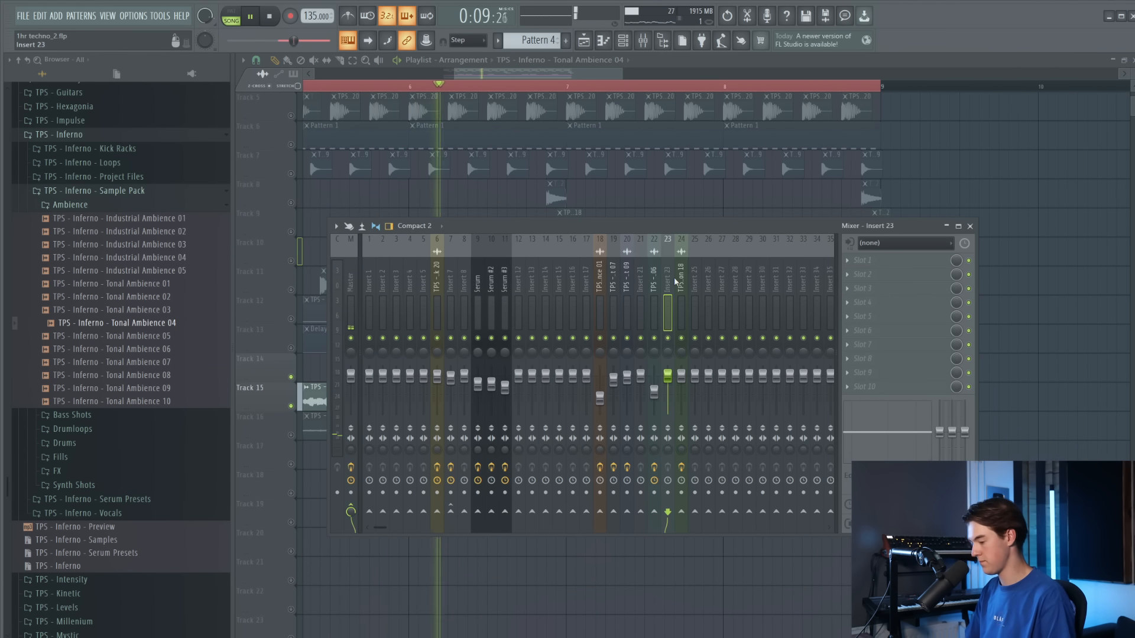
left_click(916, 286)
left_click(1109, 455)
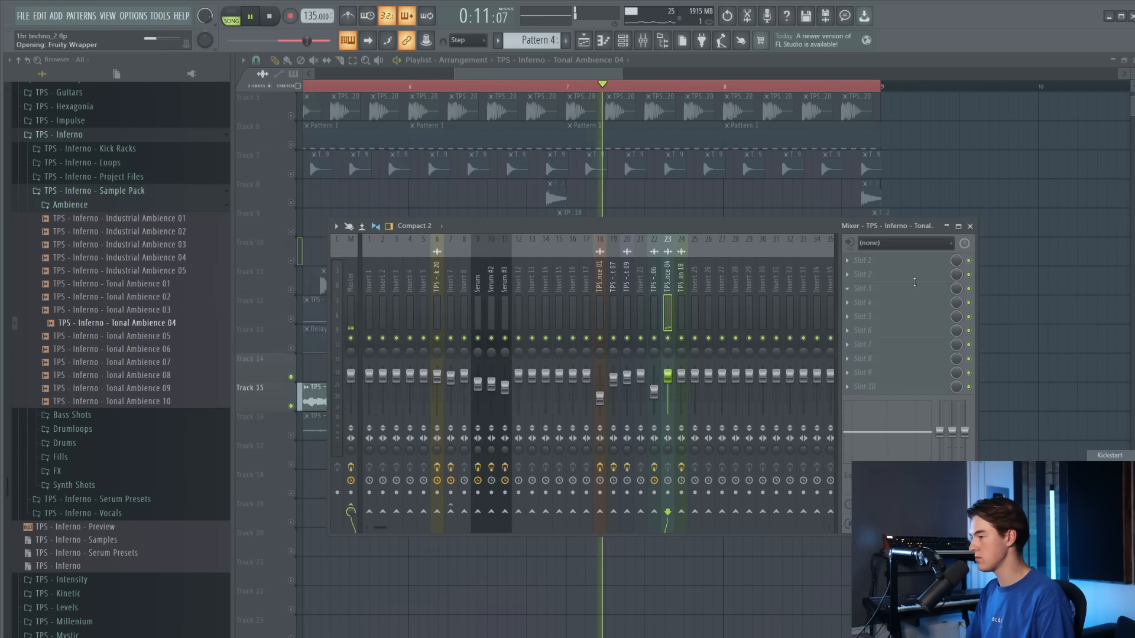
Set Kickstart's mix to about 93% on the Tonal Ambience 04 insert and preview the pumped ambience
left_click_drag(324, 220, 324, 224)
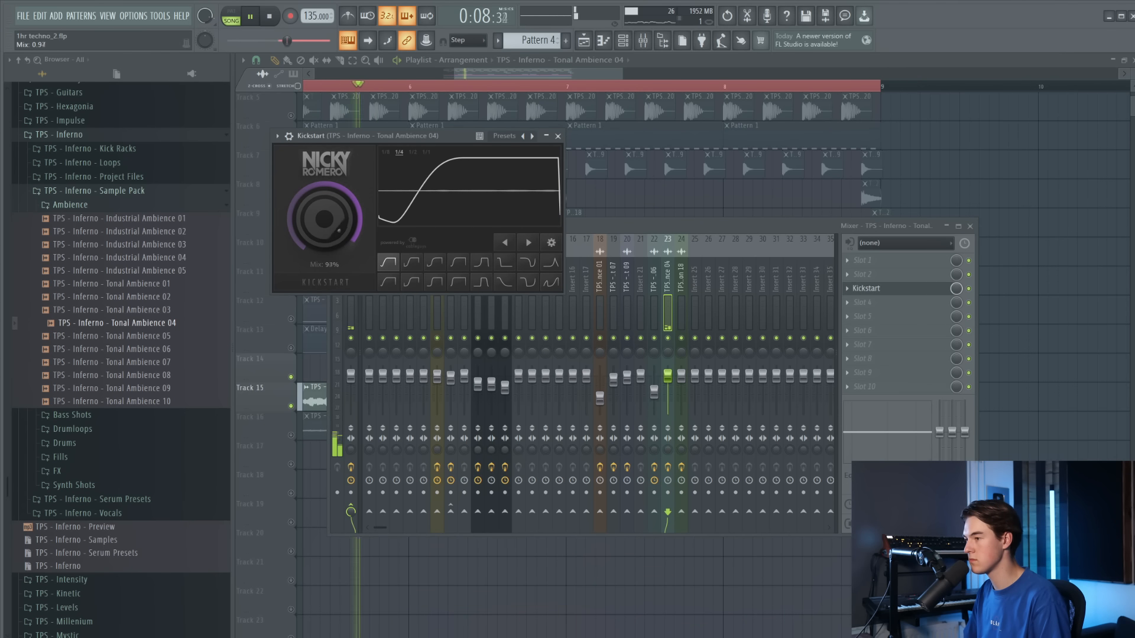
right_click(978, 195)
key("space")
key("space")
scroll(290, 404, "down", 3)
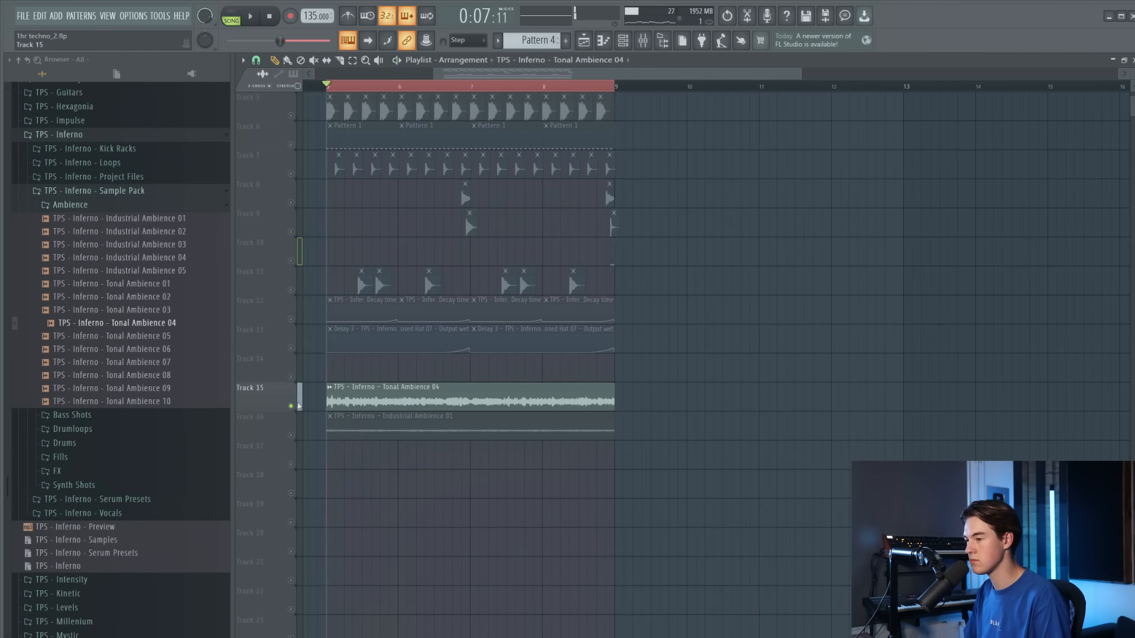
Unsolo Track 15 and play the loop with all tracks to check the ambience in the full mix
right_click(292, 406)
key("space")
key("space")
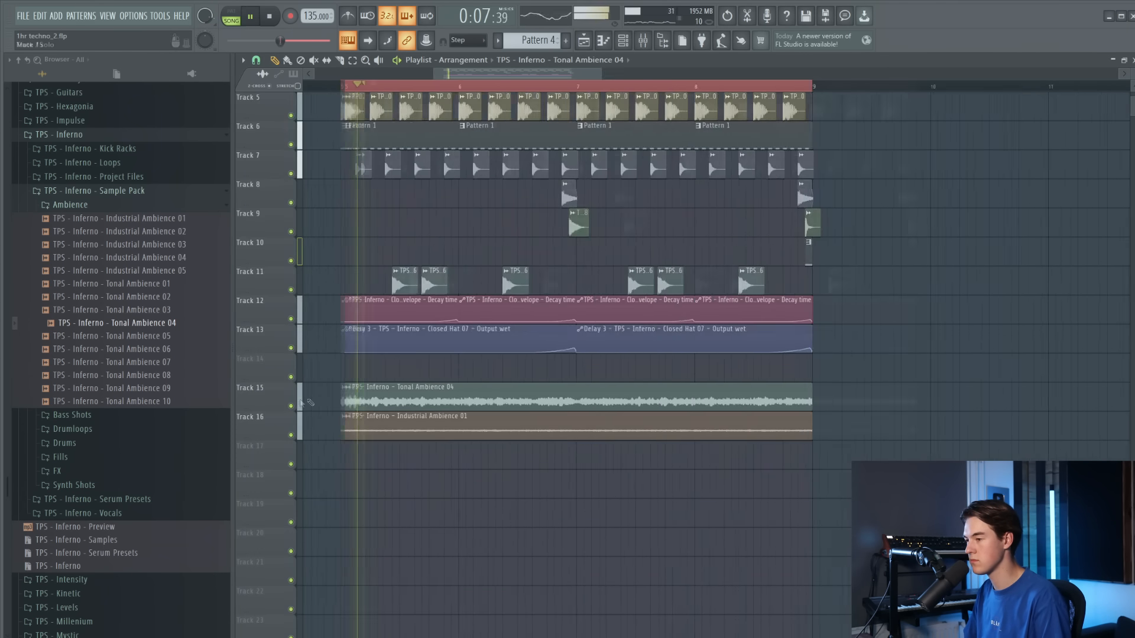
scroll(319, 402, "up", 2)
scroll(618, 195, "up", 4)
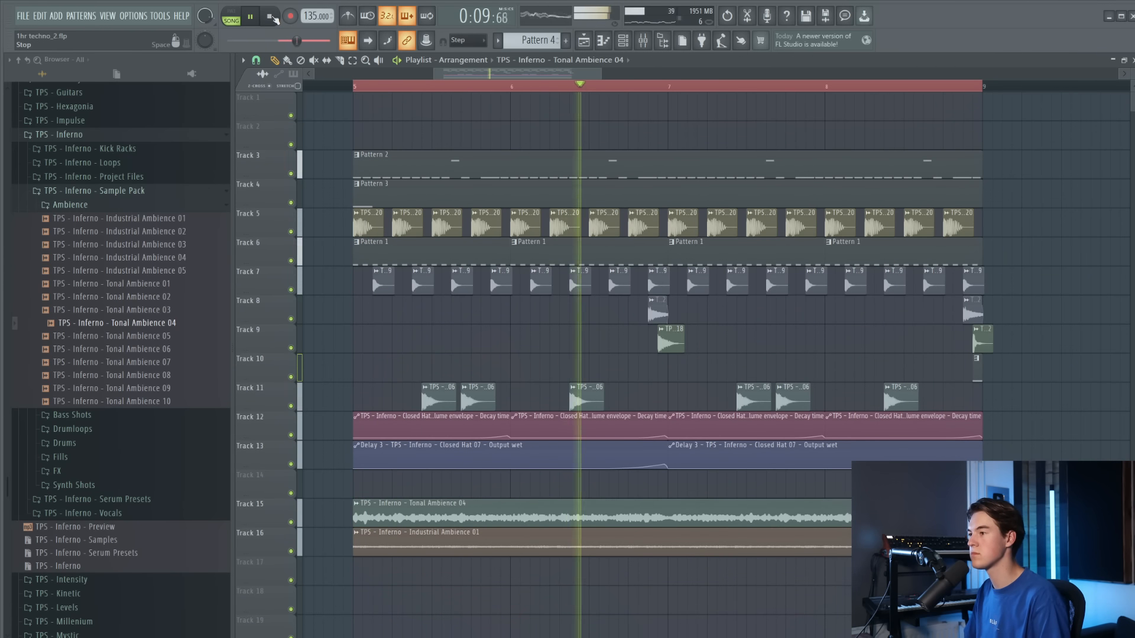
left_click(273, 18)
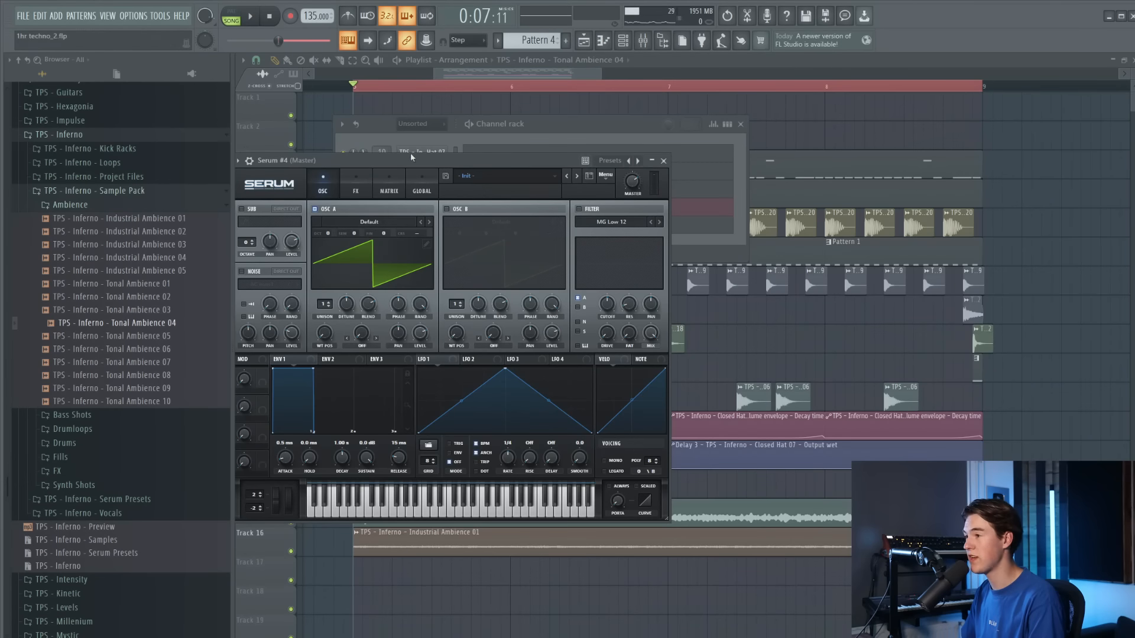
Load the LD - Arrival preset from TPS - Inferno - Serum Presets into Serum #4 and audition it over the loop
left_click_drag(411, 155, 524, 155)
left_click(597, 175)
mouse_move(624, 295)
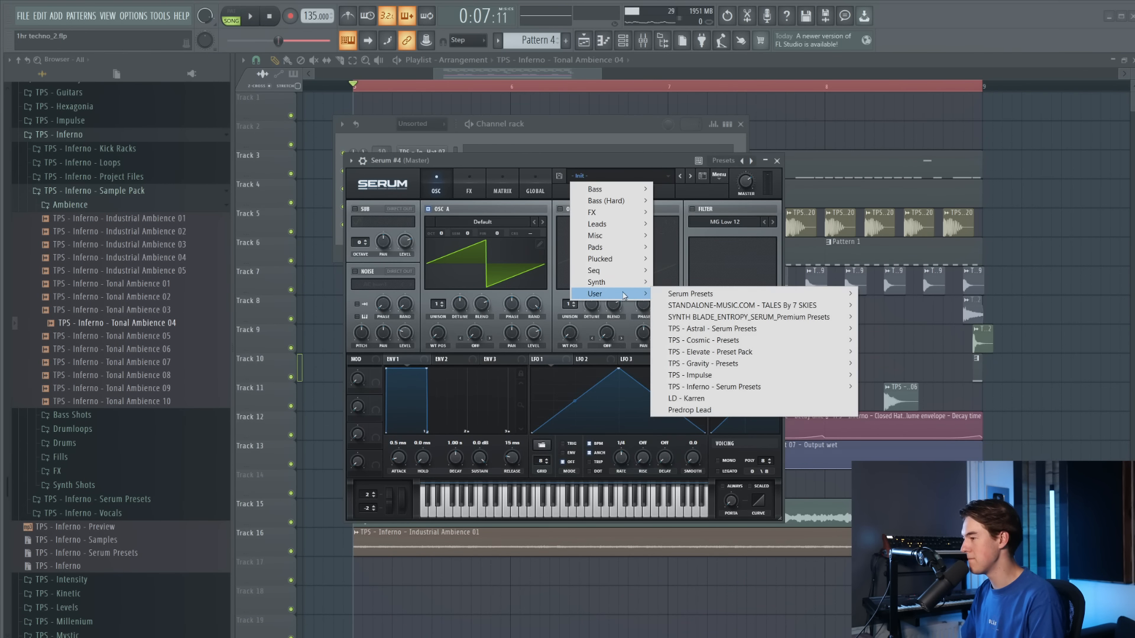
mouse_move(792, 376)
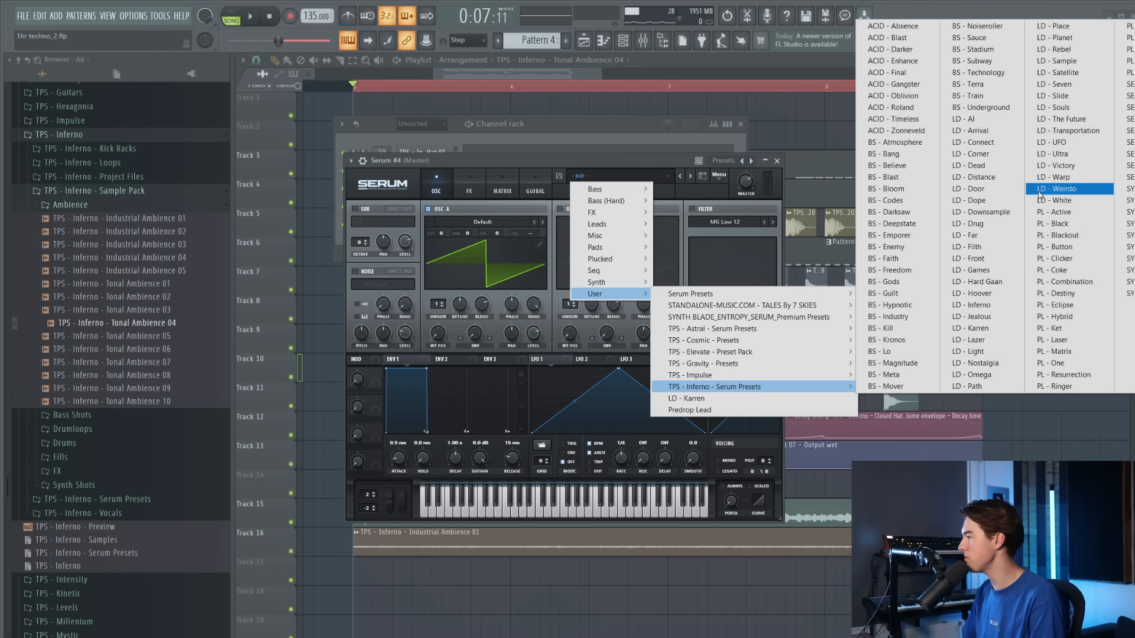
left_click(1002, 131)
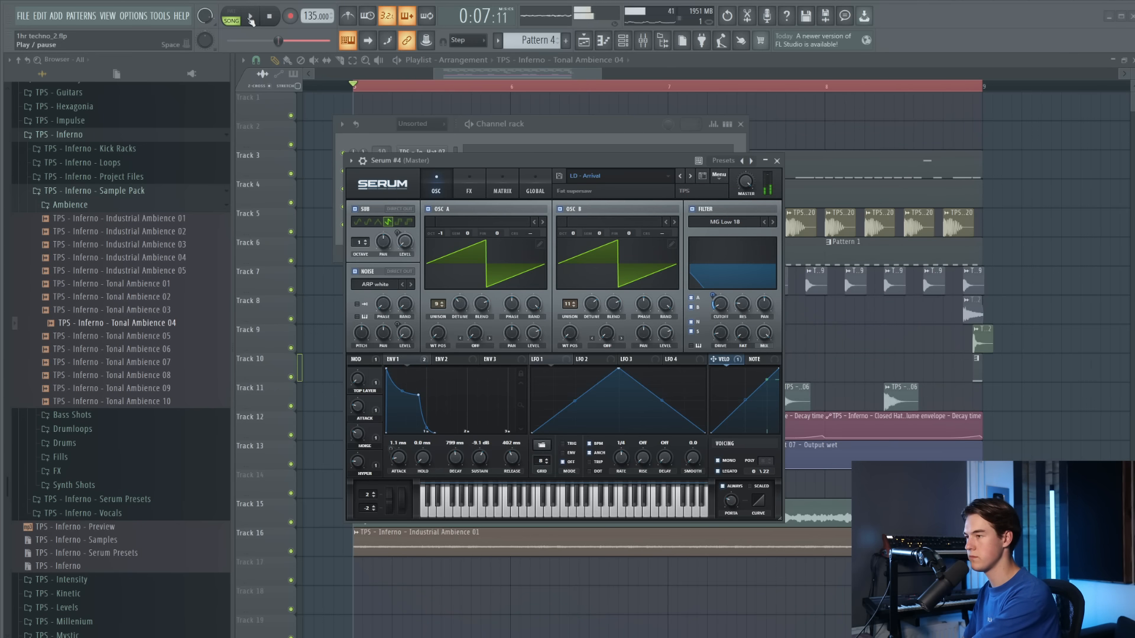
left_click(251, 18)
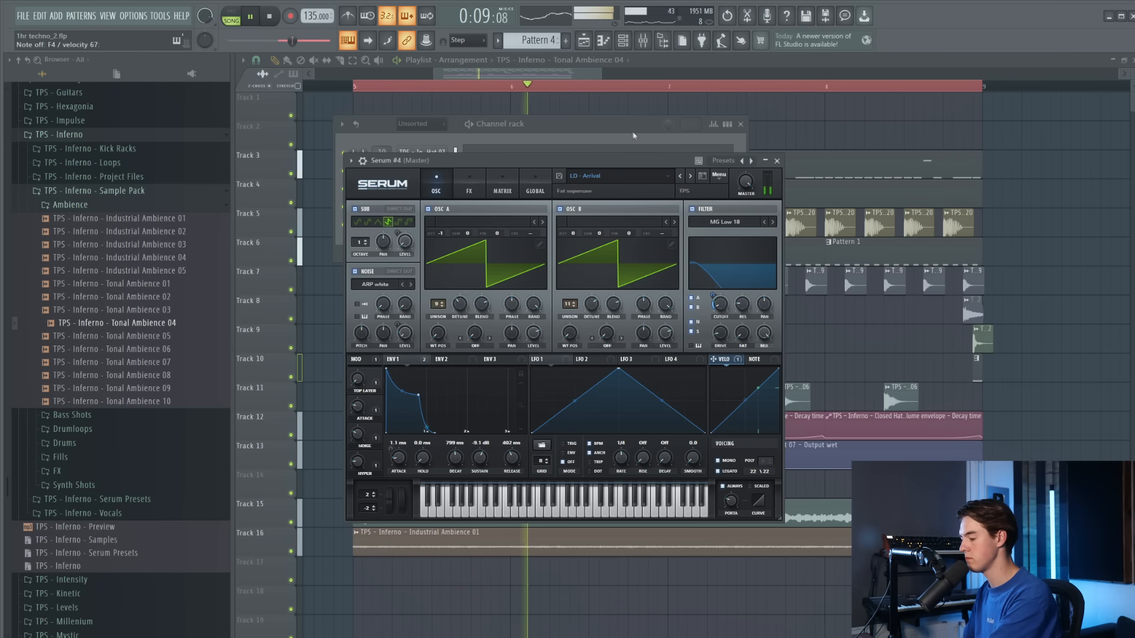
left_click(269, 17)
Step through the following lead presets in Serum #4, auditioning each one, and settle on LD - Front
left_click(688, 177)
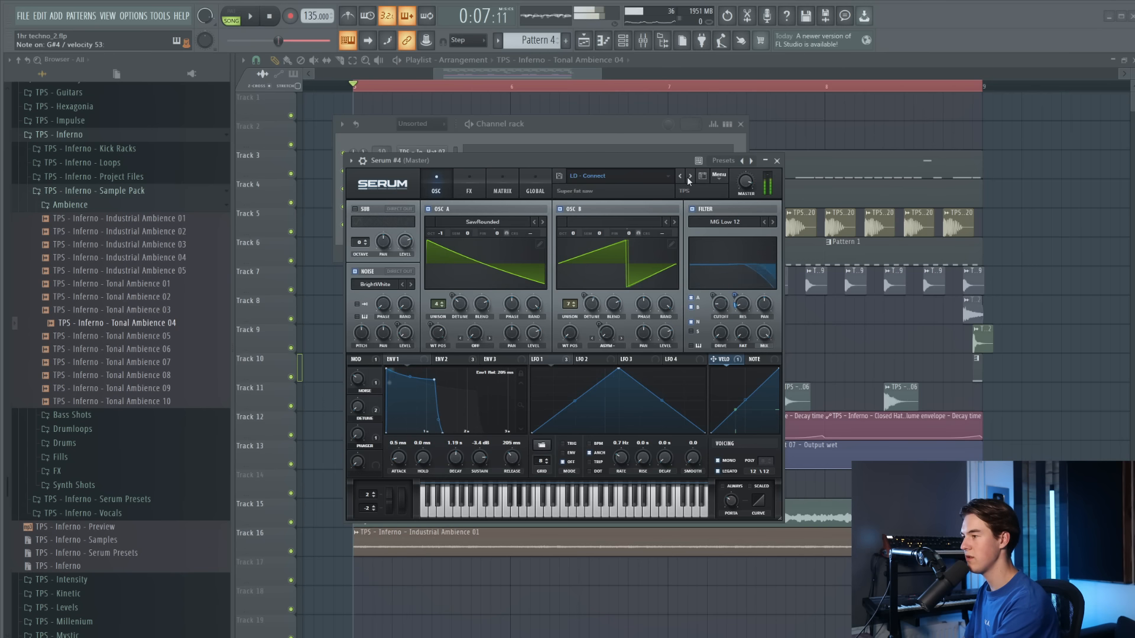
left_click(689, 176)
left_click(688, 177)
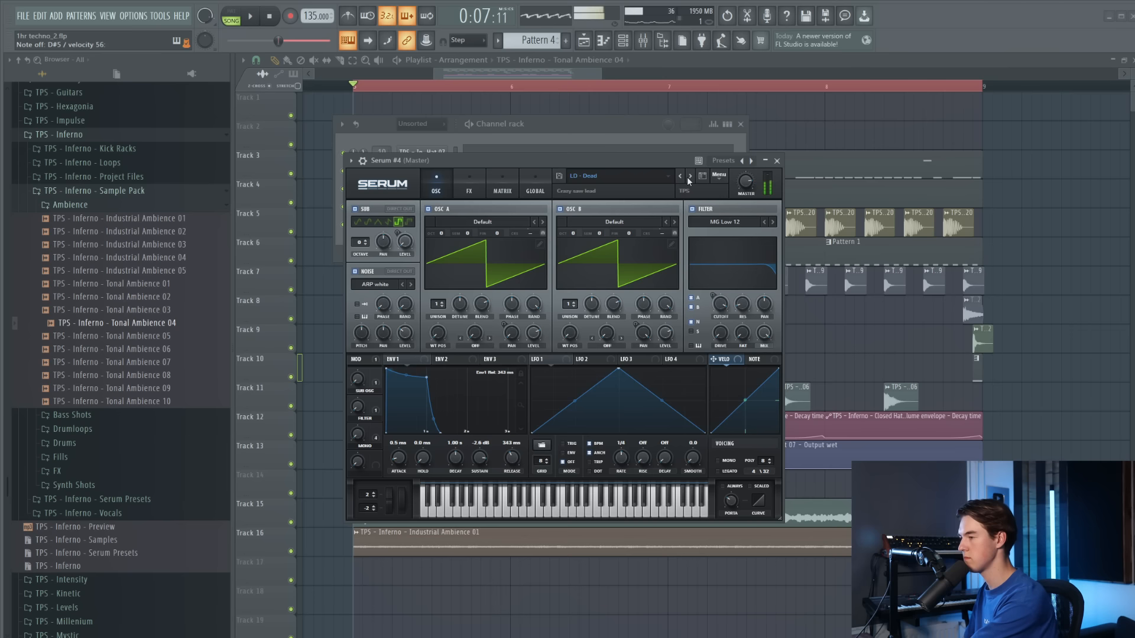
left_click(689, 177)
left_click(689, 177)
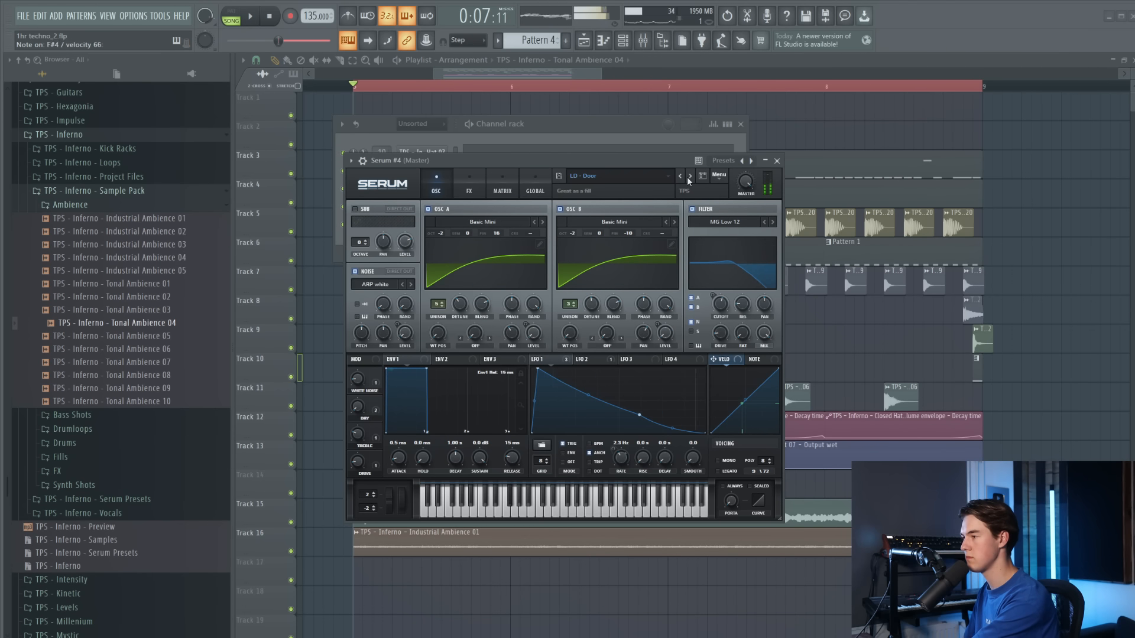
left_click(688, 177)
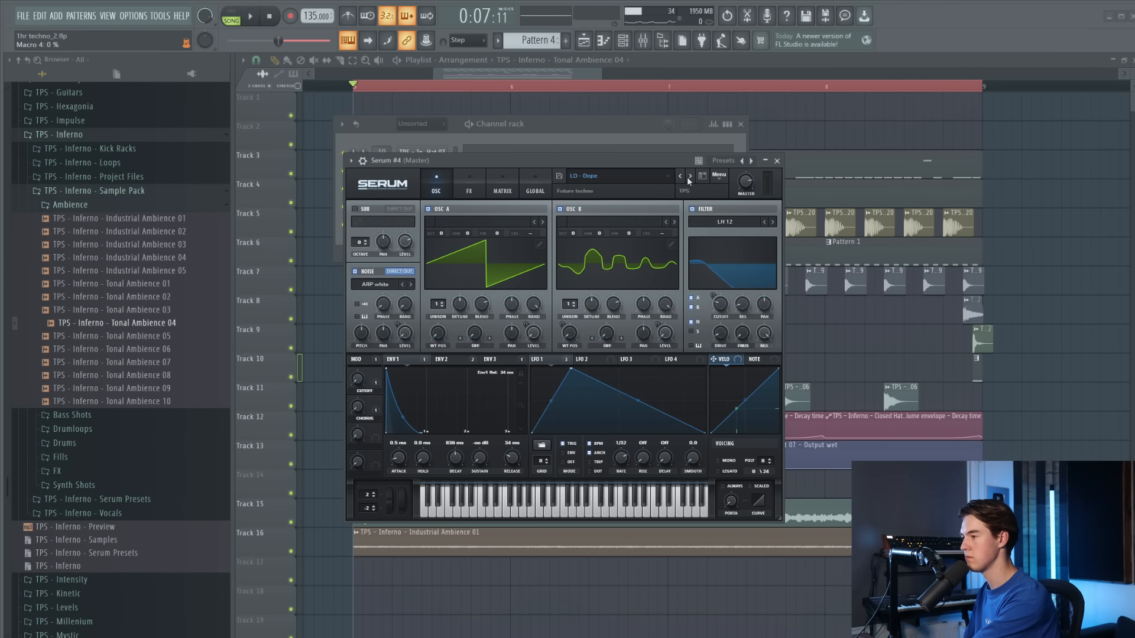
left_click(688, 176)
left_click(689, 177)
left_click(689, 177)
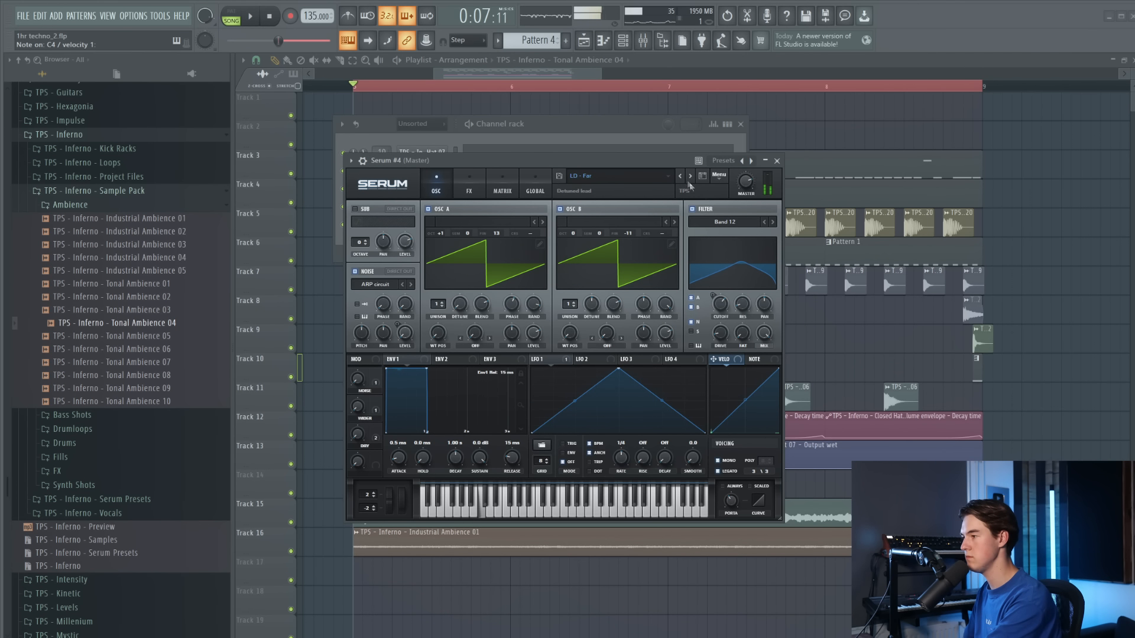
left_click(692, 176)
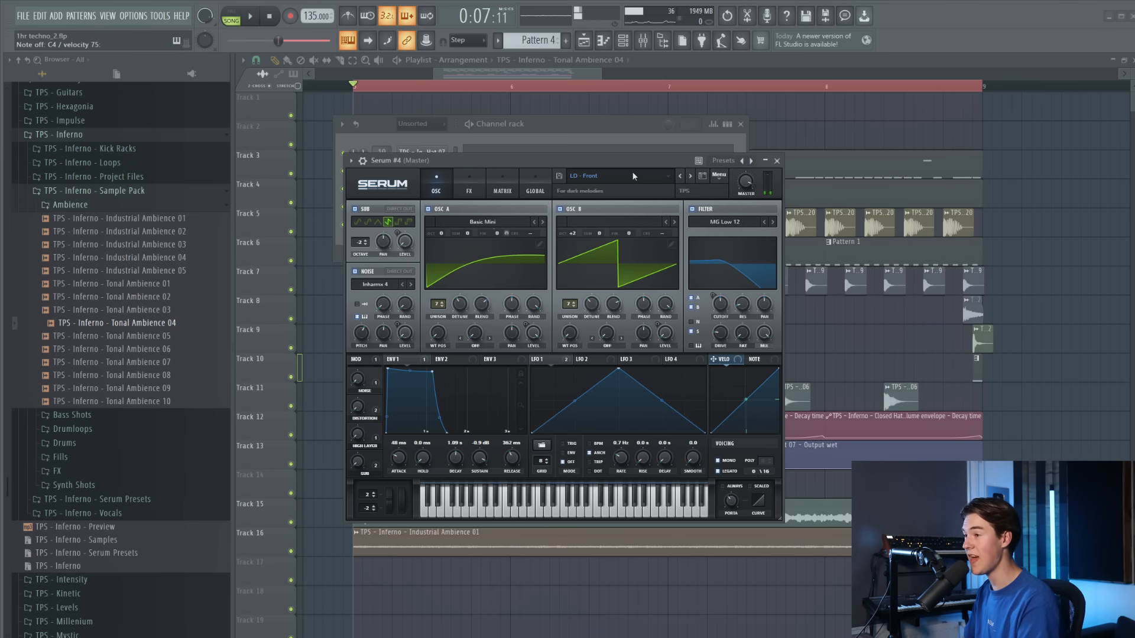
Play the loop while trying out melody ideas with the LD - Front lead in Serum #4
left_click(252, 16)
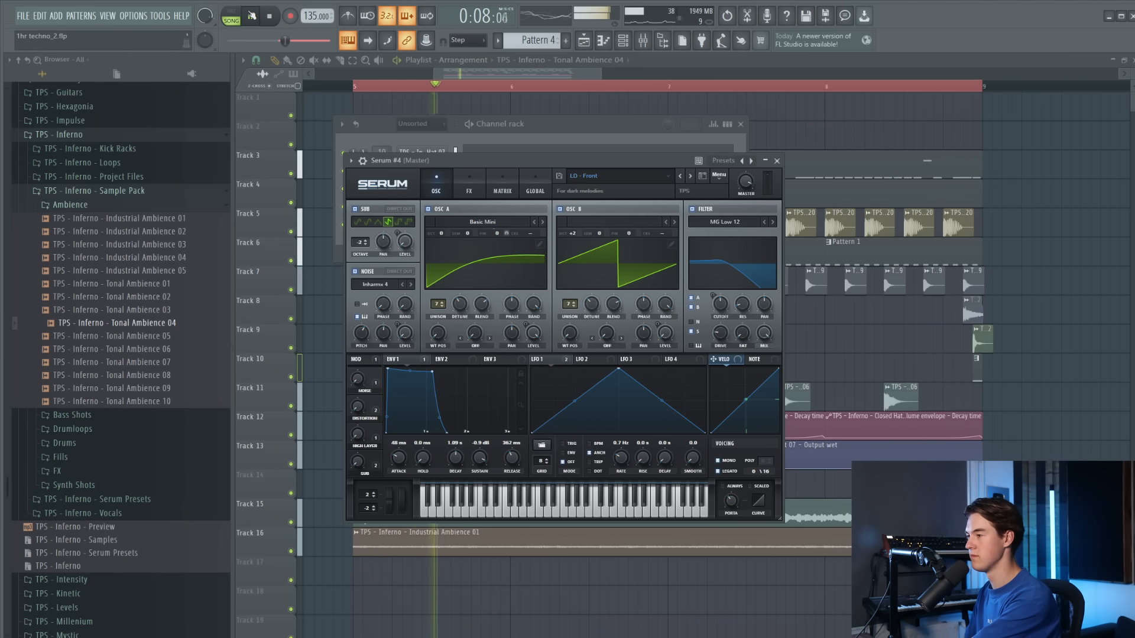
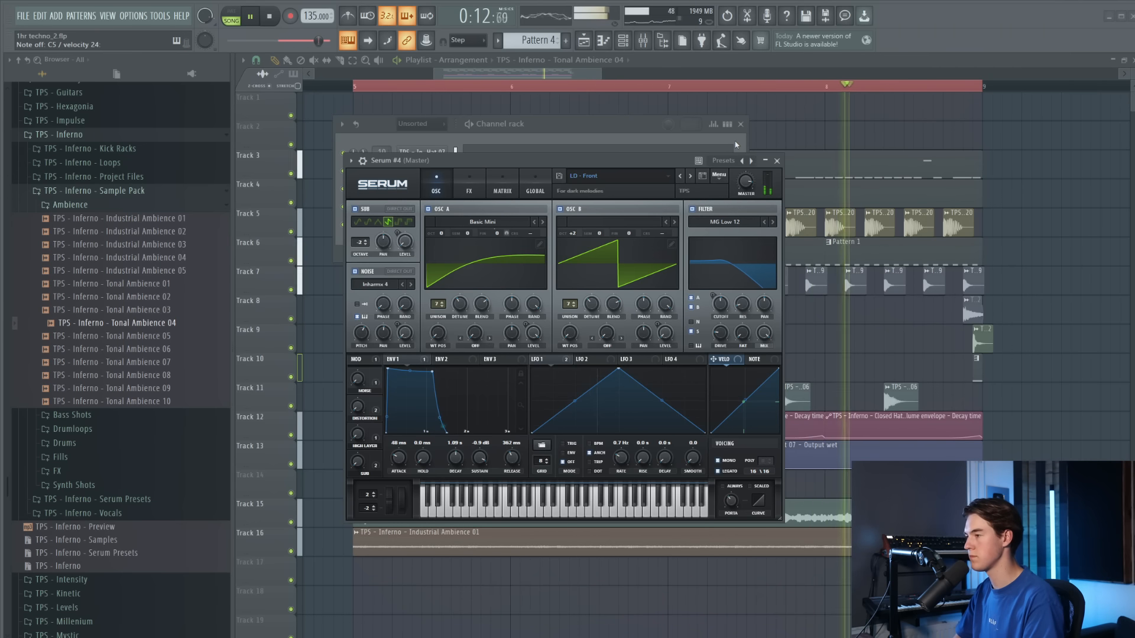
left_click(520, 130)
key("space")
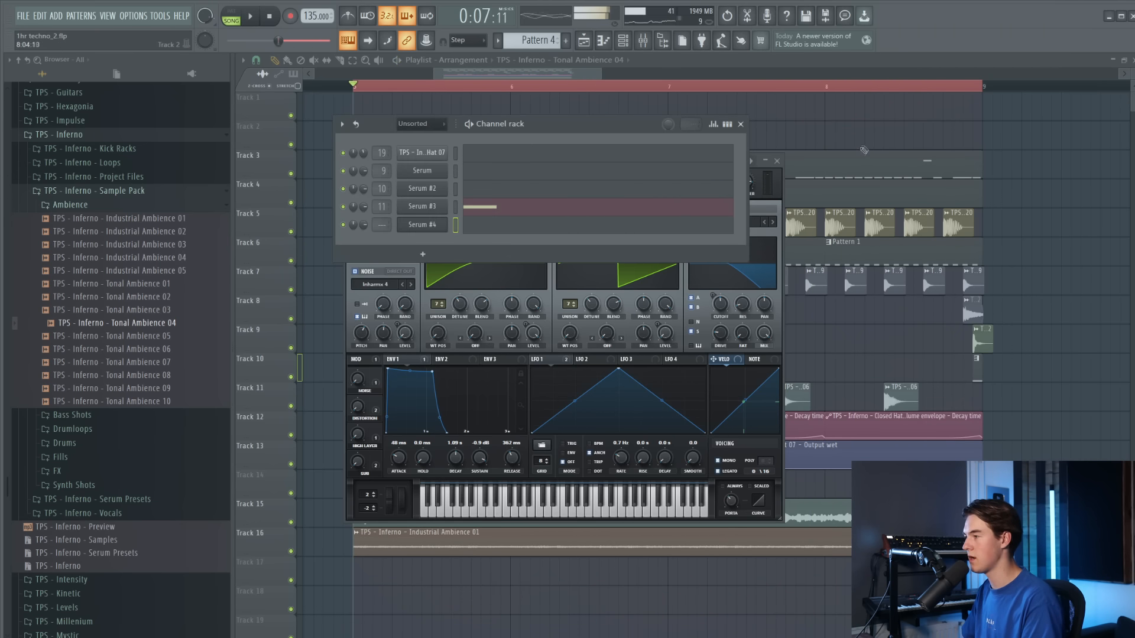
Duplicate all playlist clips from bars 5–9 to bar 9 and extend the loop selection to bar 13
key("F12")
scroll(602, 493, "up", 2)
left_click_drag(648, 583, 302, 144)
left_click_drag(458, 153, 669, 151)
left_click_drag(601, 89, 815, 114)
Try recording the lead into Pattern 2, discard that take and create a new empty Pattern 5 for it
left_click(251, 16)
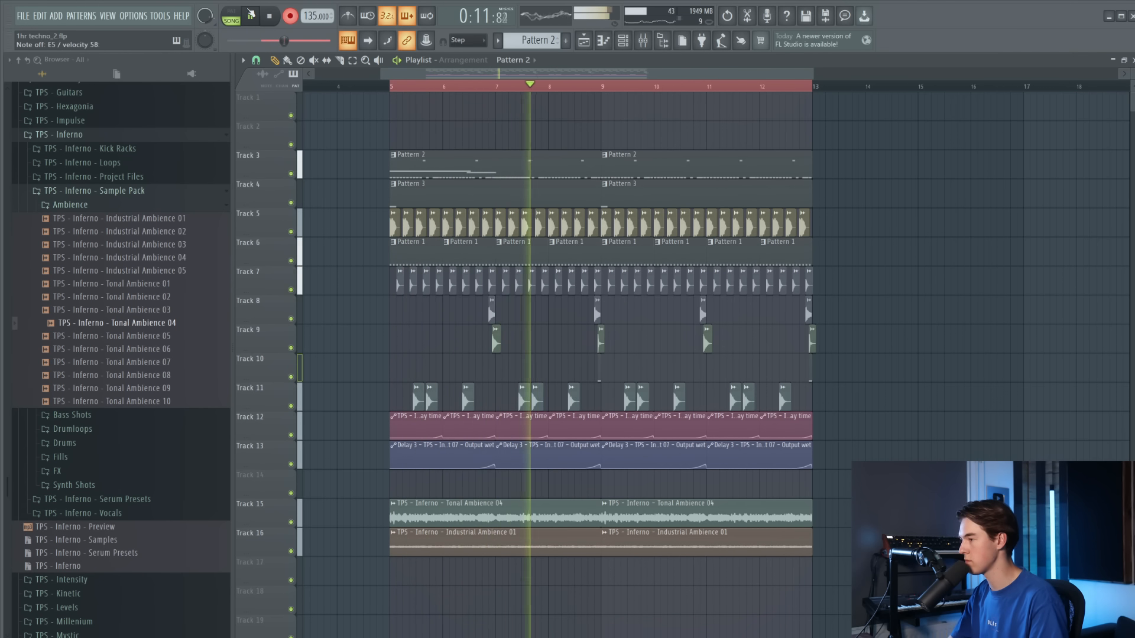
key("space")
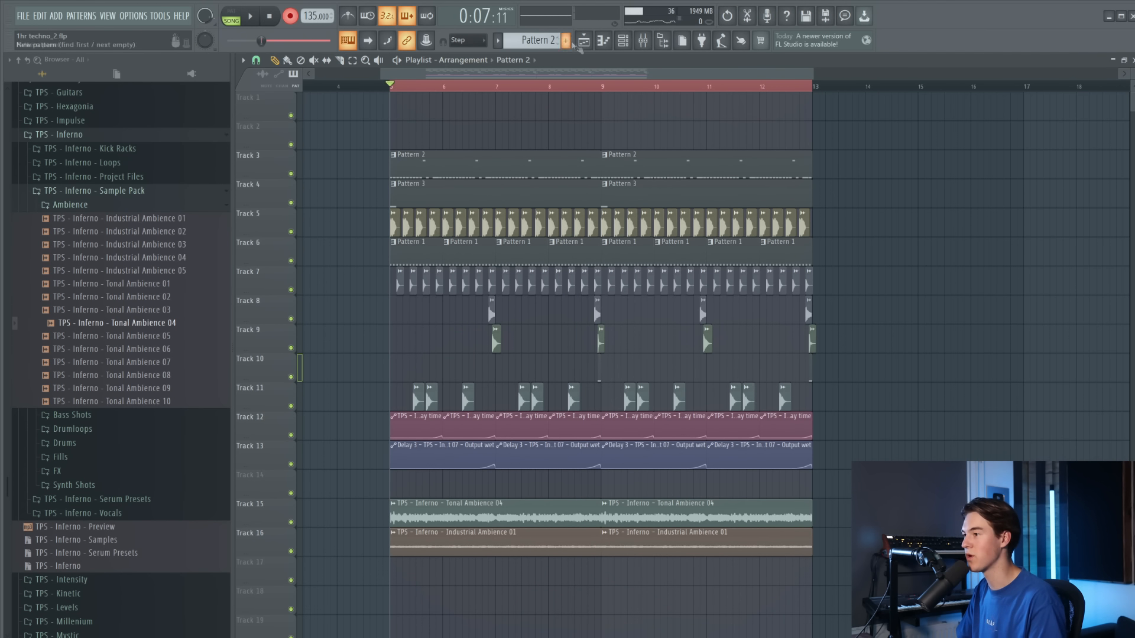
left_click(631, 47)
left_click(80, 15)
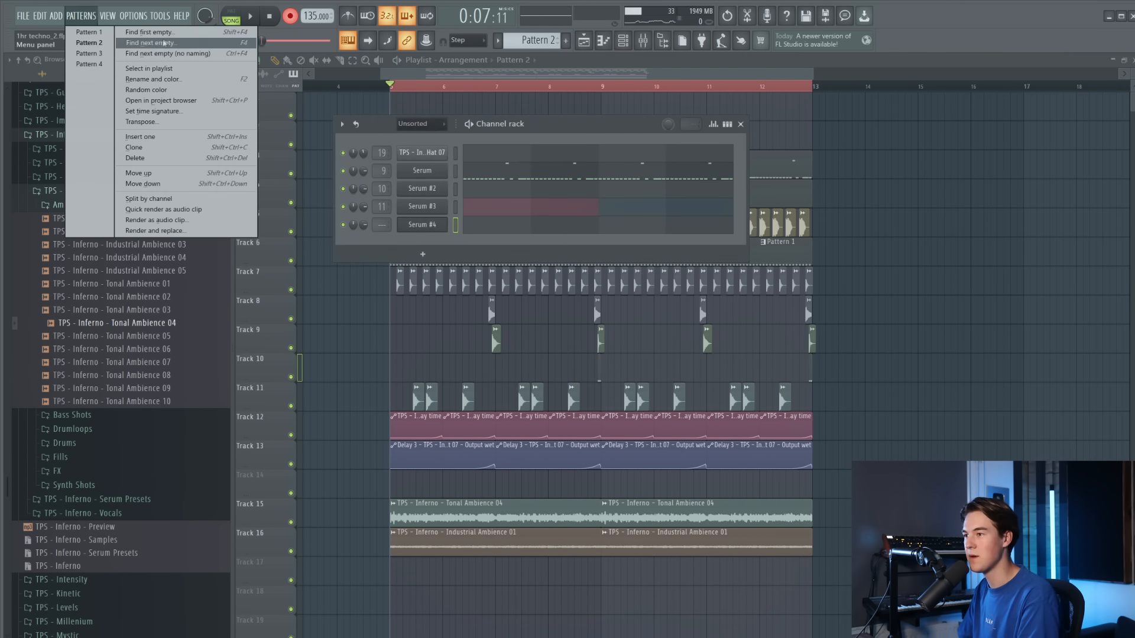
left_click(169, 33)
left_click(741, 124)
Record the Serum #4 melody F5, E5, C5, F5, D#5, C5, C#5 into Pattern 5 across bars 5–13 and inspect its notes
key("space")
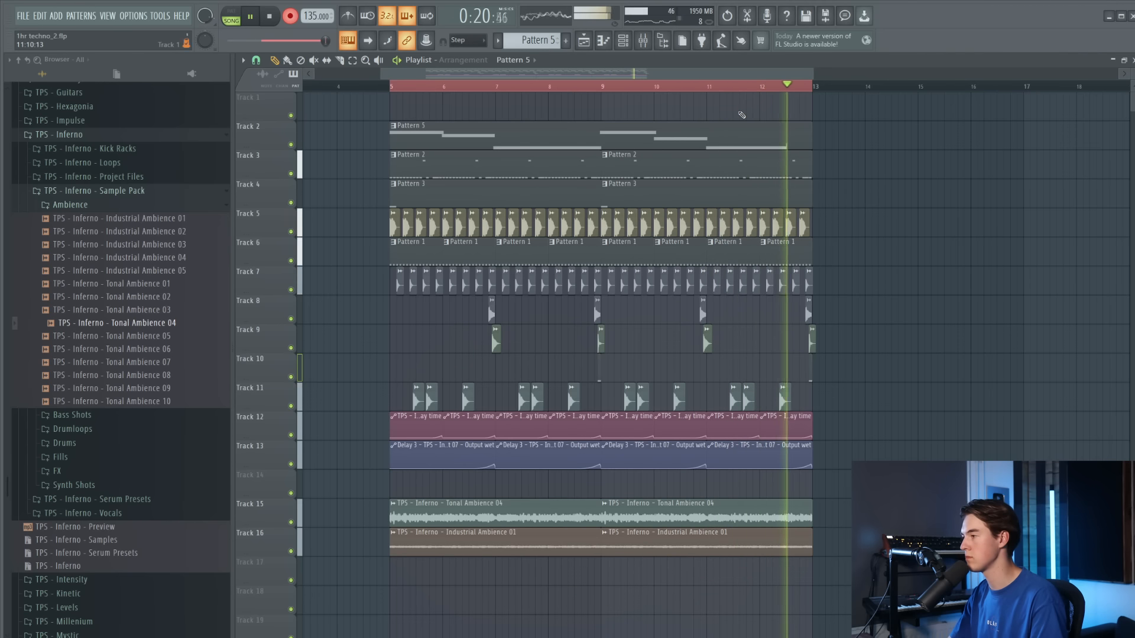
key("space")
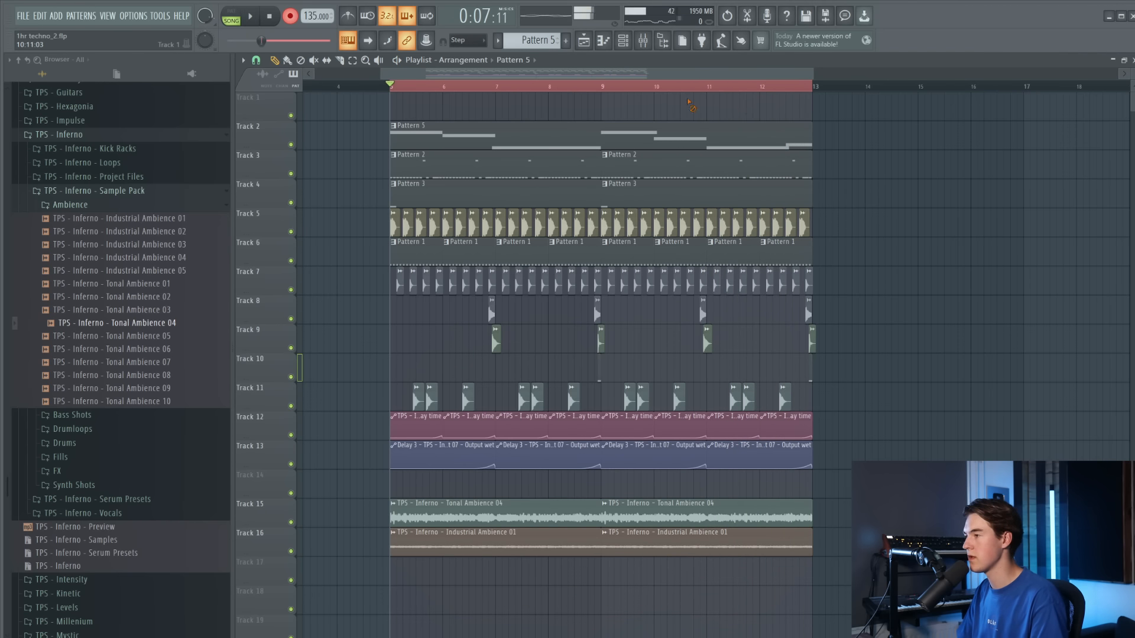
double_click(549, 139)
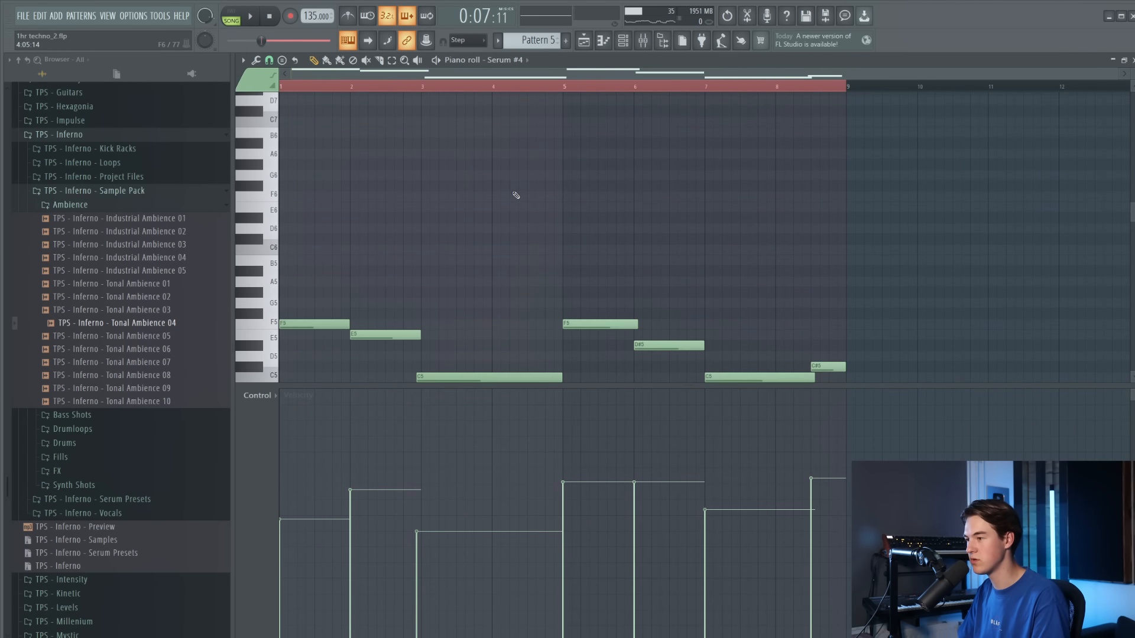
left_click(583, 40)
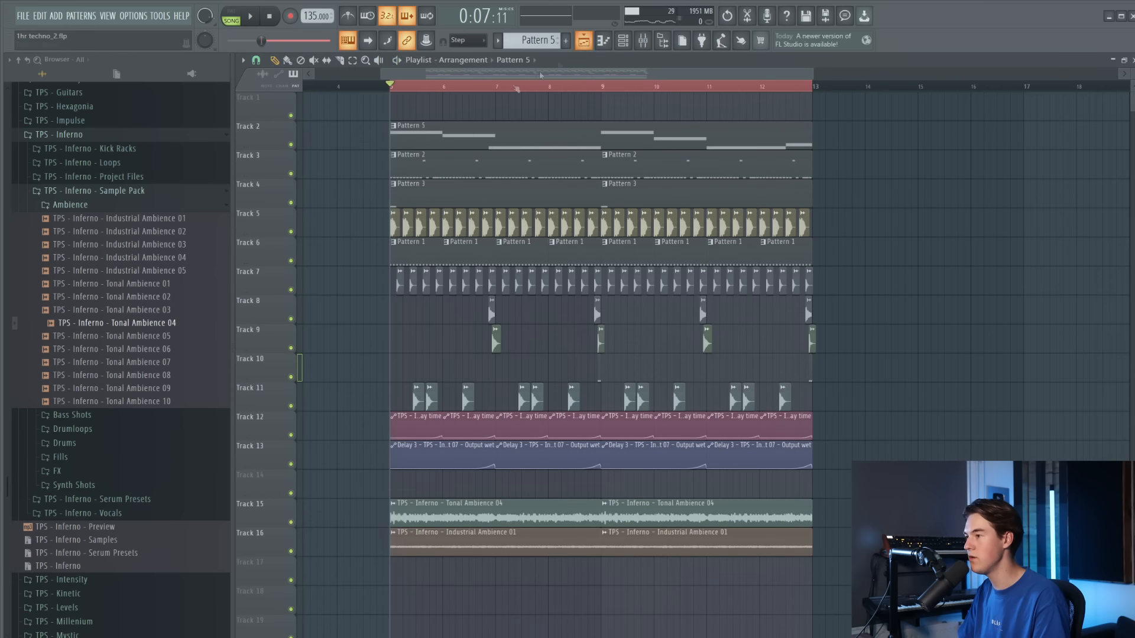
Play back the recorded lead and align its loosely timed notes to the grid in the Pattern 5 piano roll
key("space")
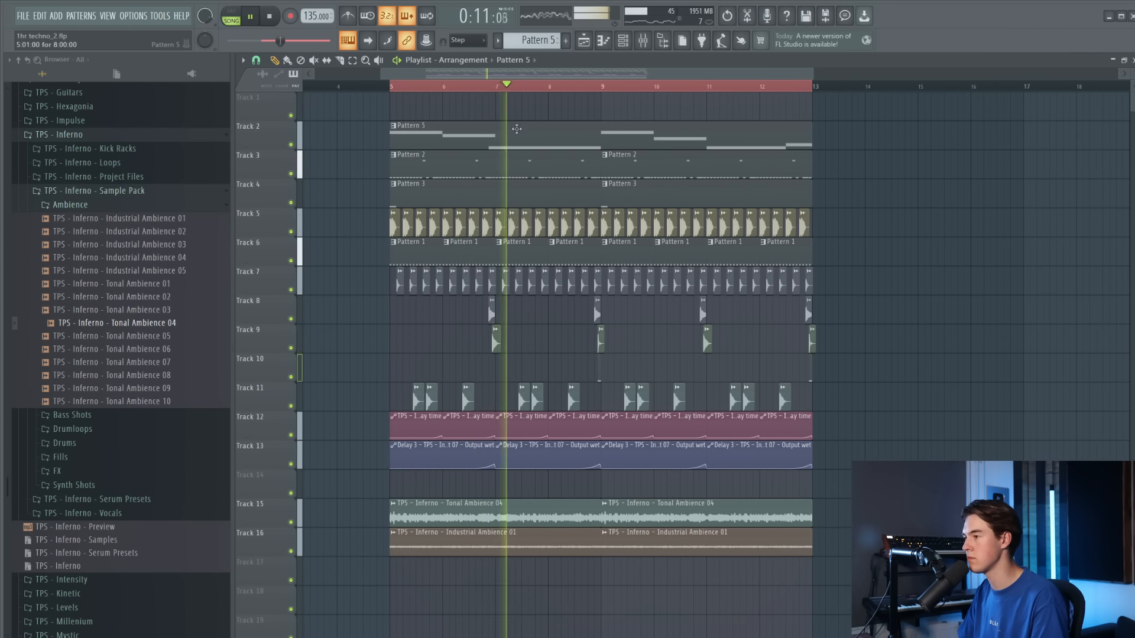
key("F7")
left_click_drag(571, 249, 562, 249)
key("space")
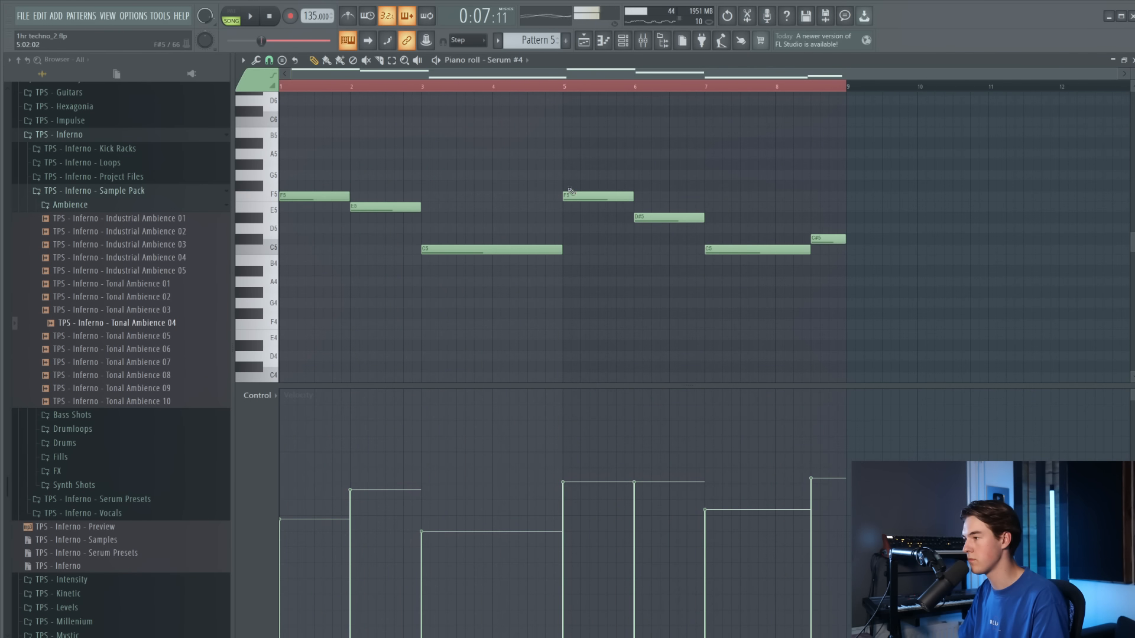
Change the lead note in bar 5 of Pattern 5 to D#5 and the note in bar 6 to D5, checking by playback
key("space")
right_click(585, 198)
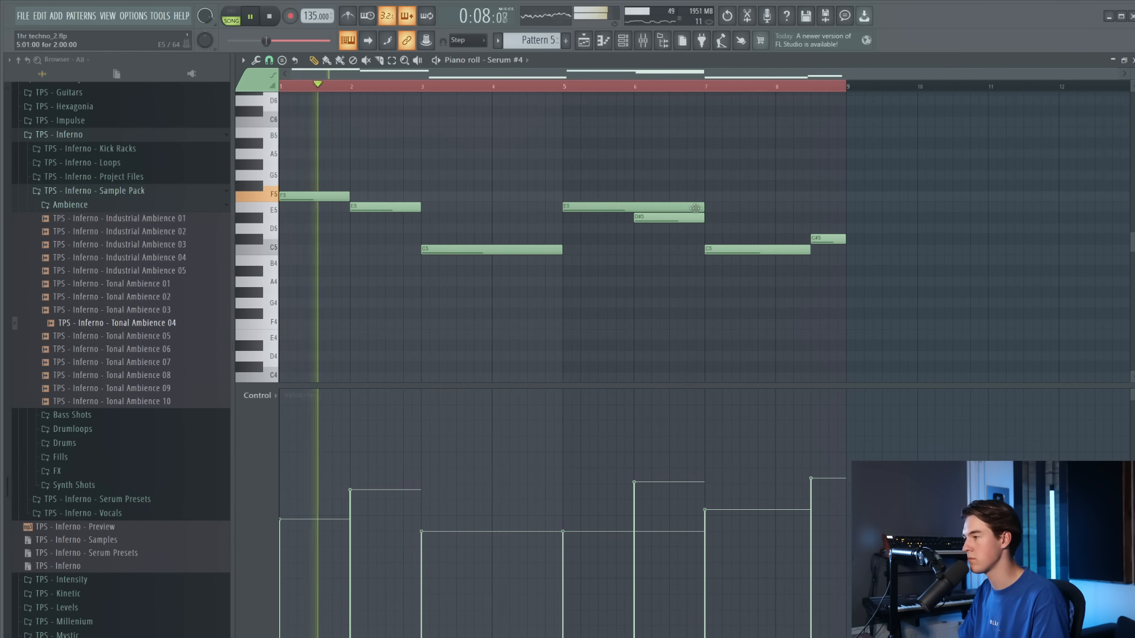
left_click_drag(701, 207, 630, 215)
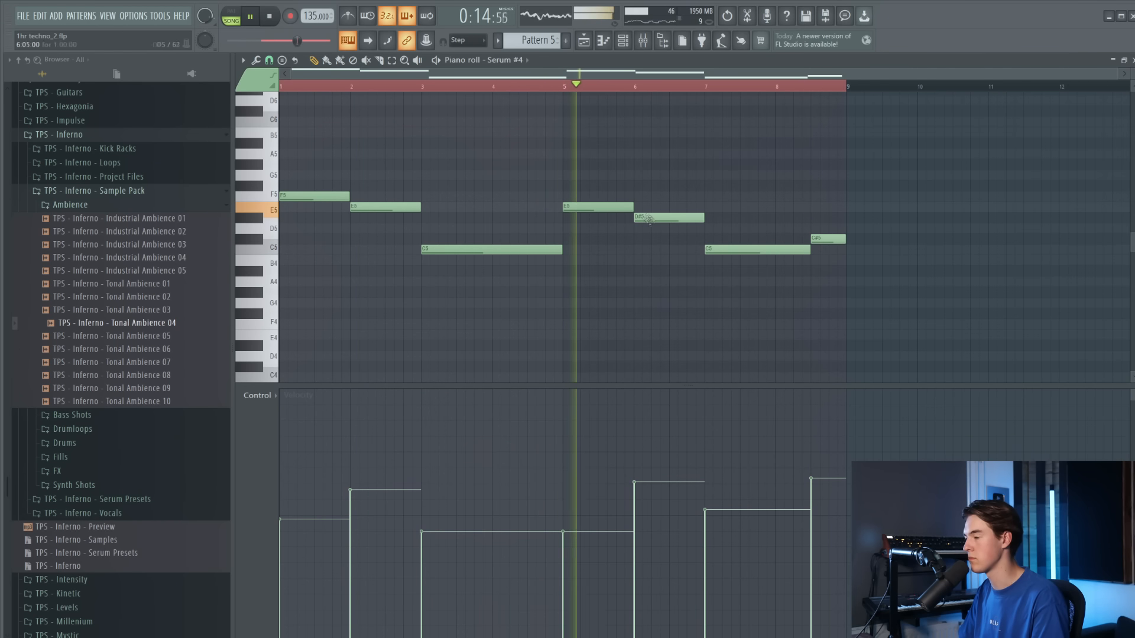
key("space")
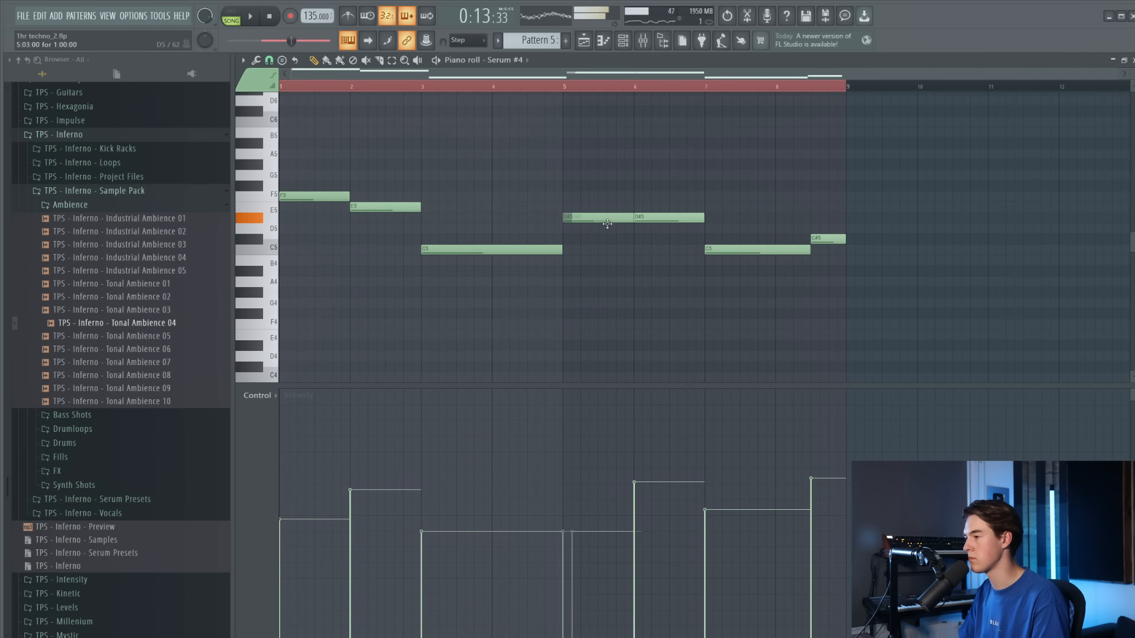
key("space")
right_click(660, 219)
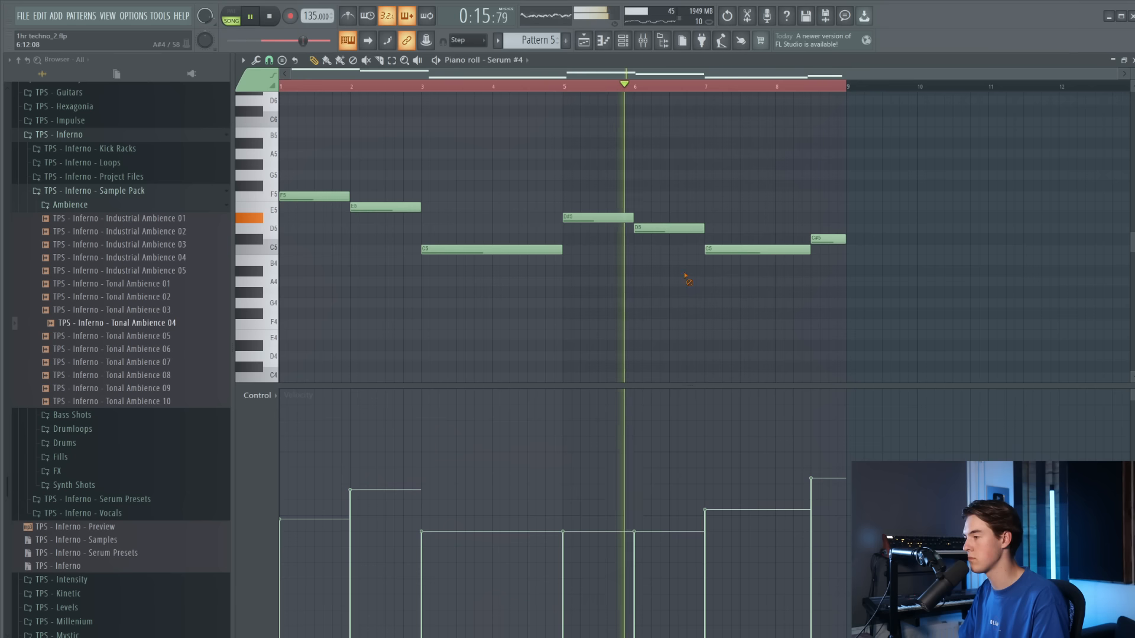
Delete the closing C#5 note and lengthen the last C5 note to the start of bar 9
right_click(824, 239)
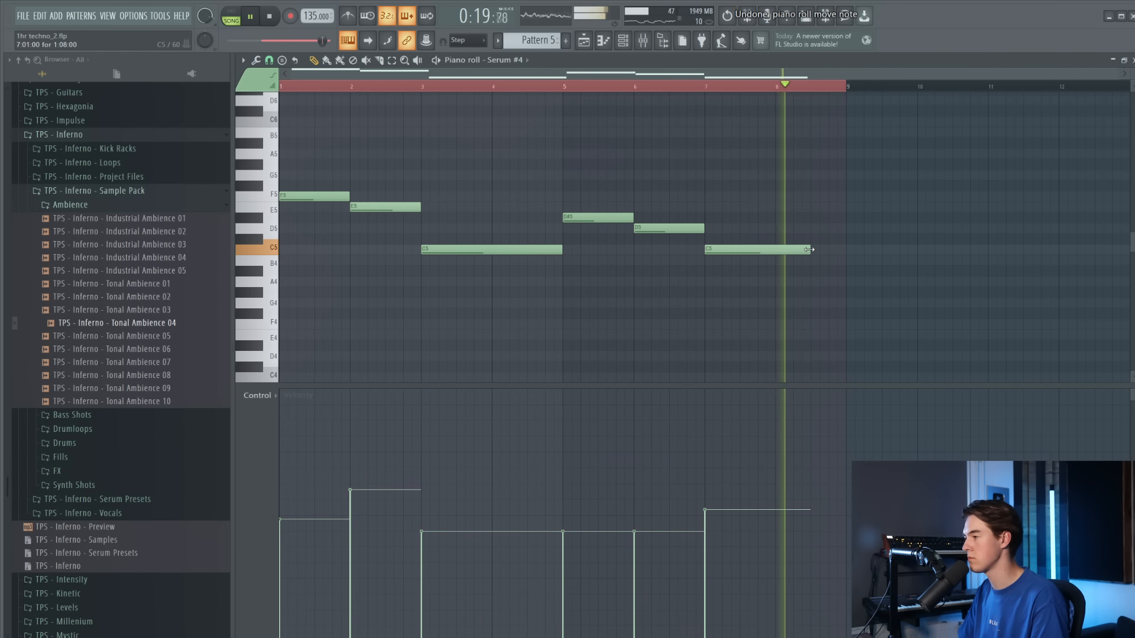
left_click_drag(810, 251, 846, 251)
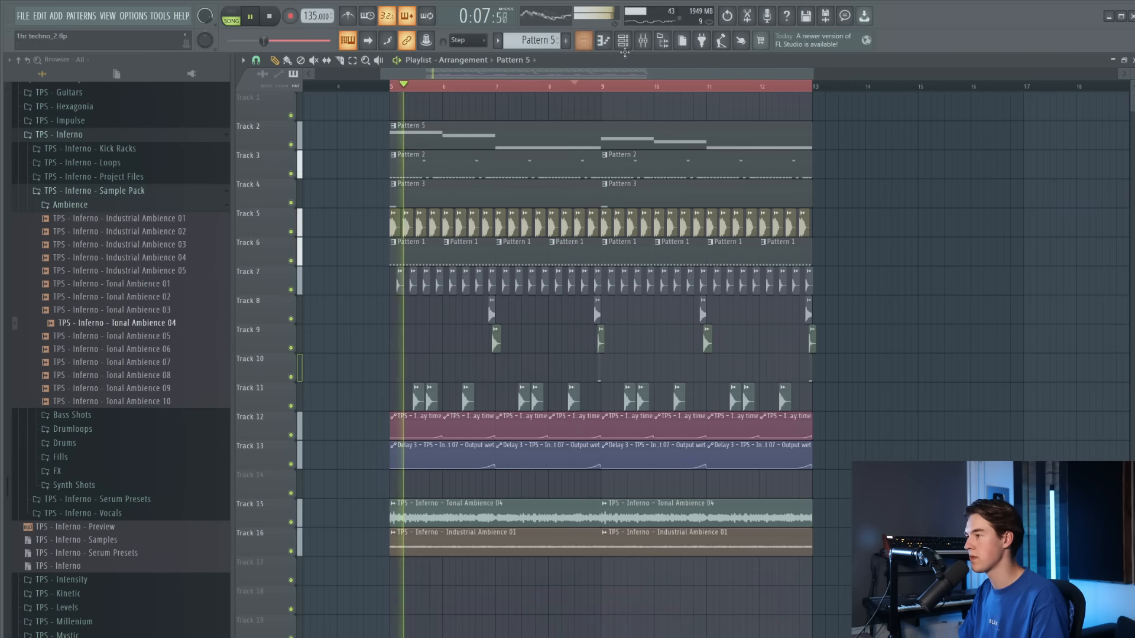
Route the Serum #4 channel to mixer insert 12
left_click(644, 42)
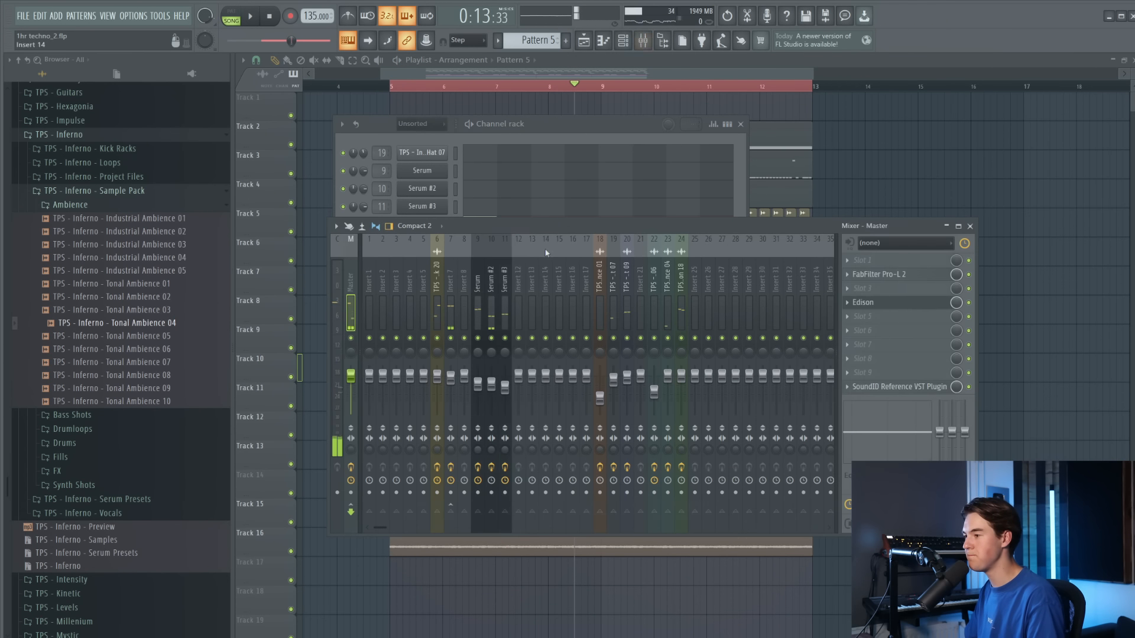
left_click(519, 272)
key("ctrl+l")
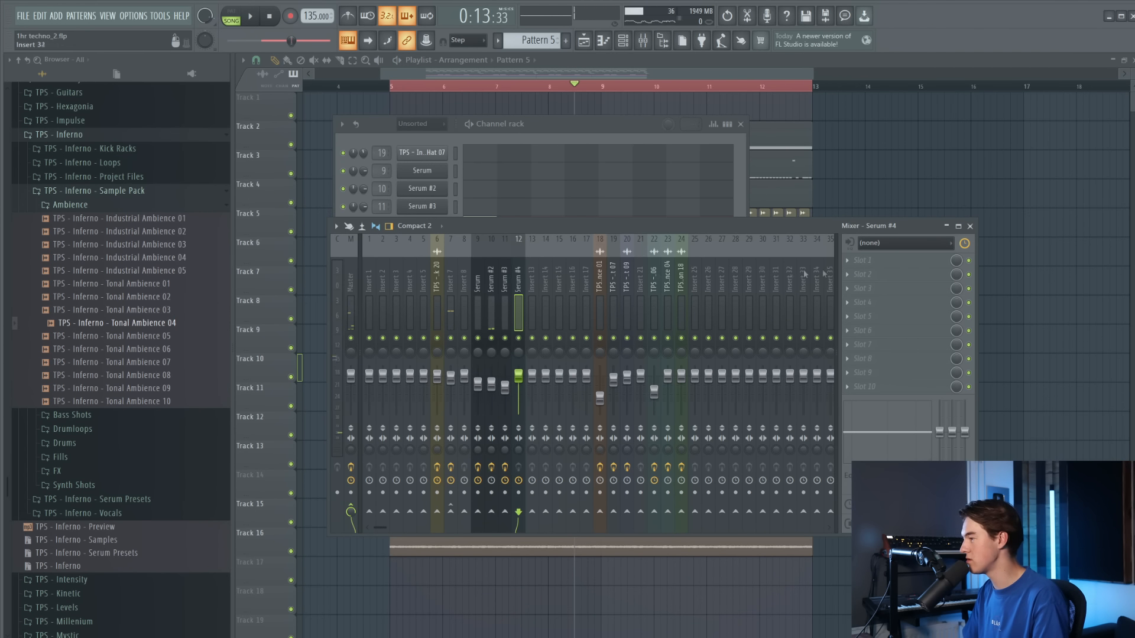
Add Fruity Parametric EQ 2 to the Serum #4 insert with a low-and-high-cut preset and raise the low cut during pattern playback
left_click(862, 261)
left_click(1123, 179)
left_click(591, 112)
left_click(606, 147)
key("F6")
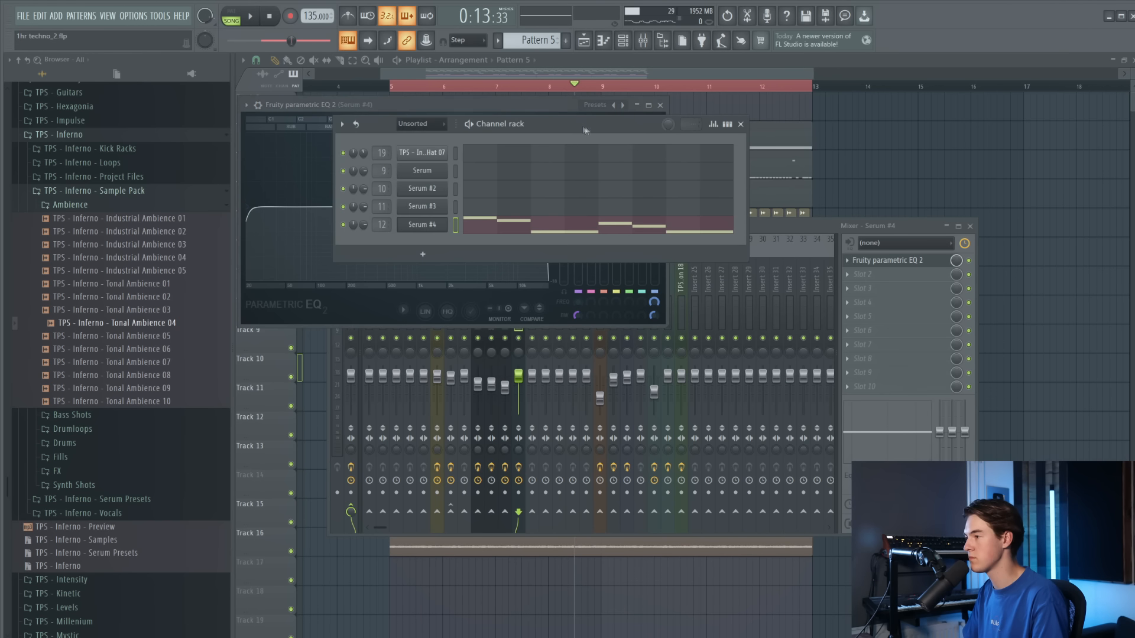
left_click_drag(261, 201, 373, 212)
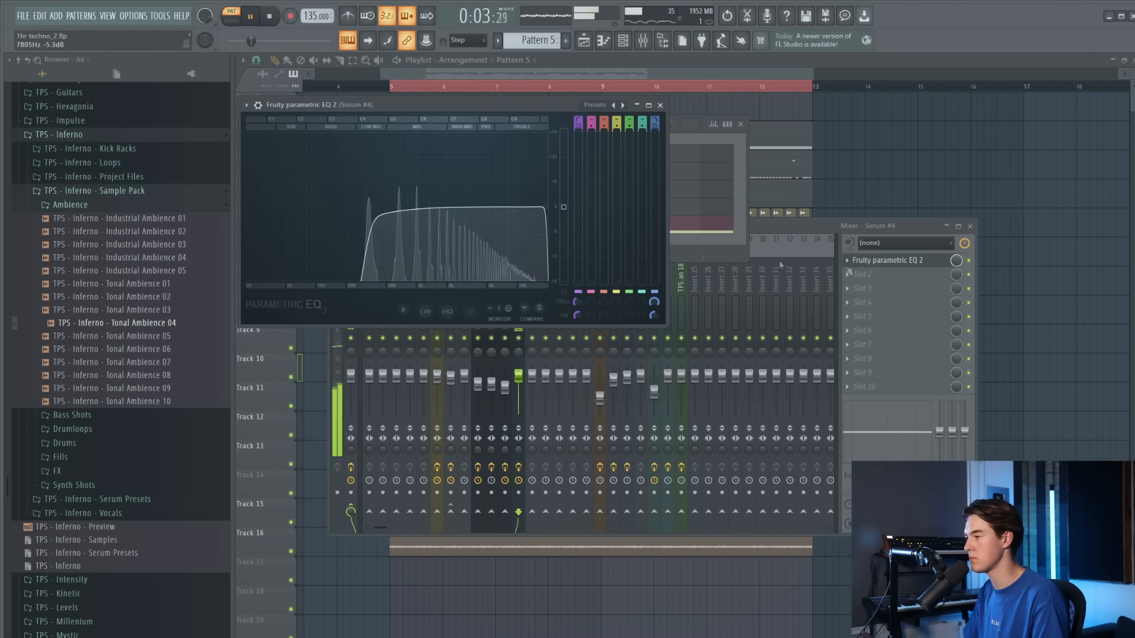
Add Kickstart to slot 3 of the Serum #4 insert with its mix at about 78%
left_click(872, 289)
key("Return")
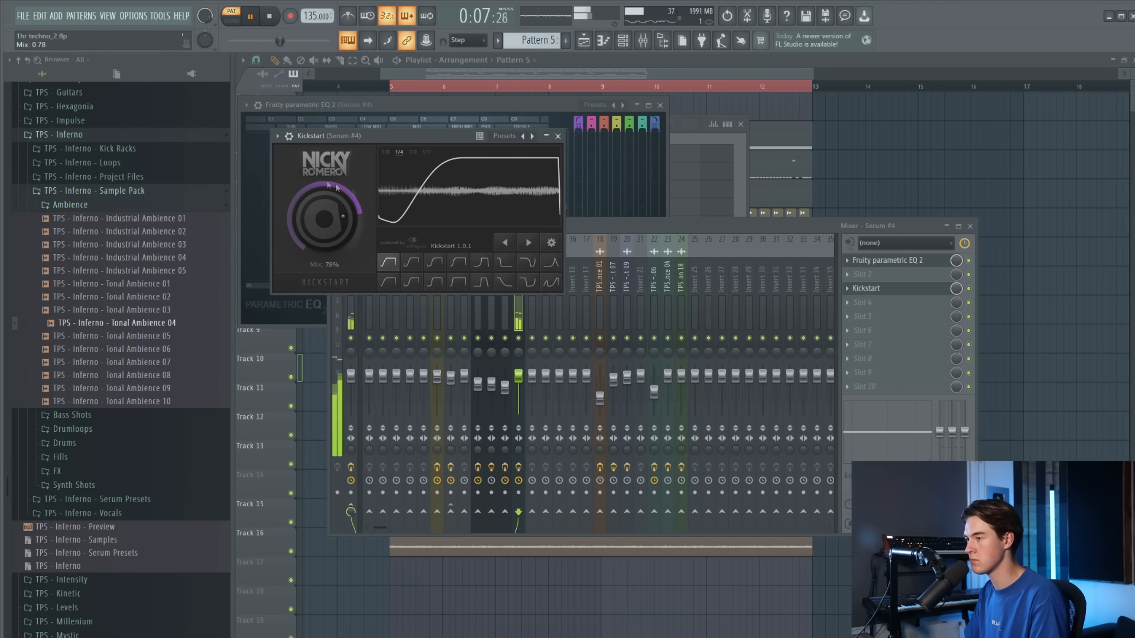
left_click(558, 136)
Lower the Serum #4 EQ's high-pass cutoff to about 249 Hz and add Fruity Reeverb 2 in slot 2 with about 70% wet level
left_click_drag(372, 208, 356, 207)
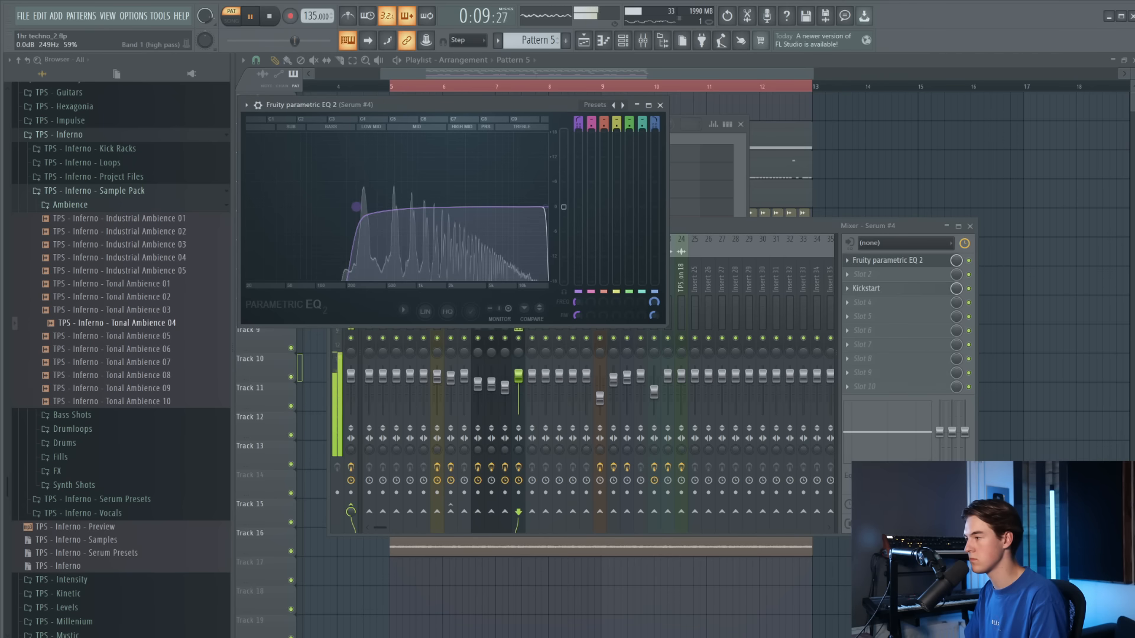
left_click(869, 274)
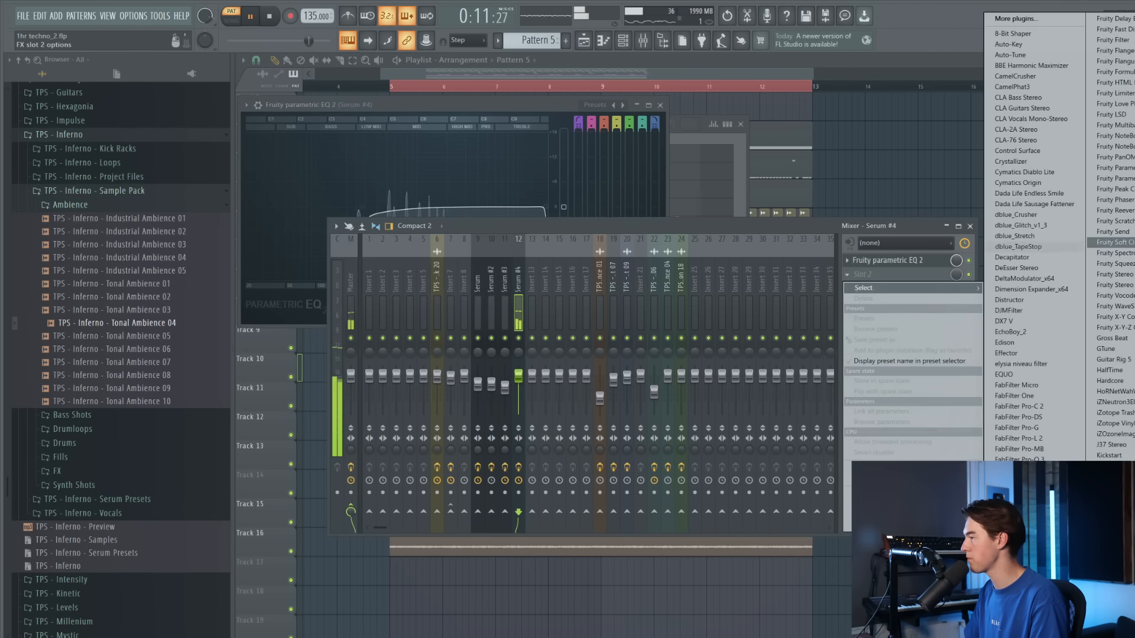
key("Return")
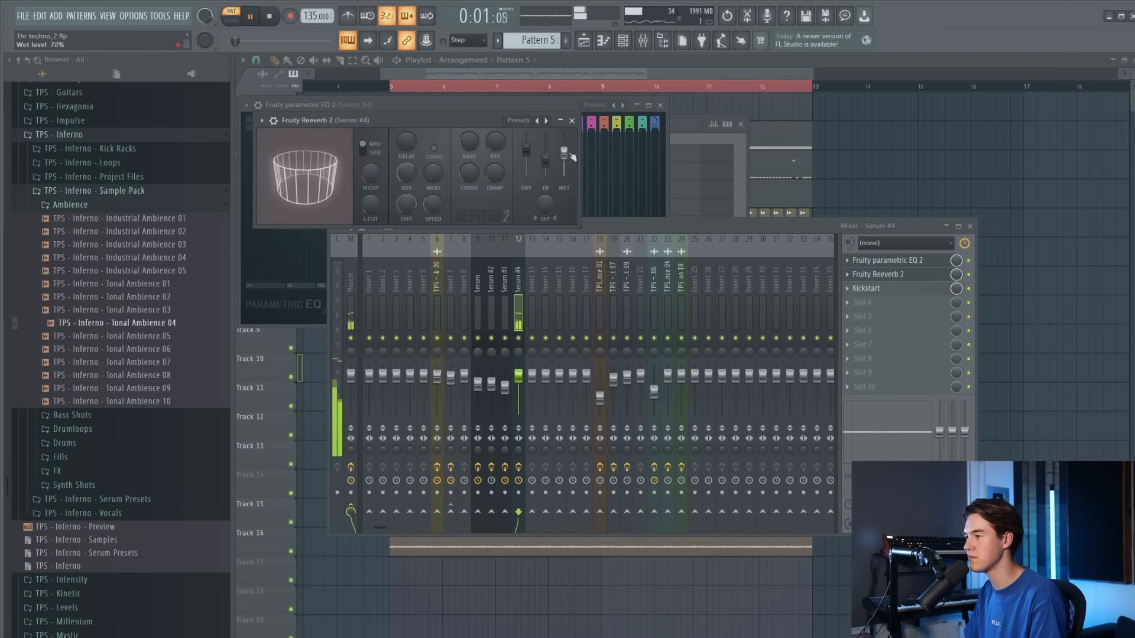
Balance the Serum #4 mixer fader at about -2.0 dB against the full arrangement during song playback
left_click_drag(522, 367, 527, 386)
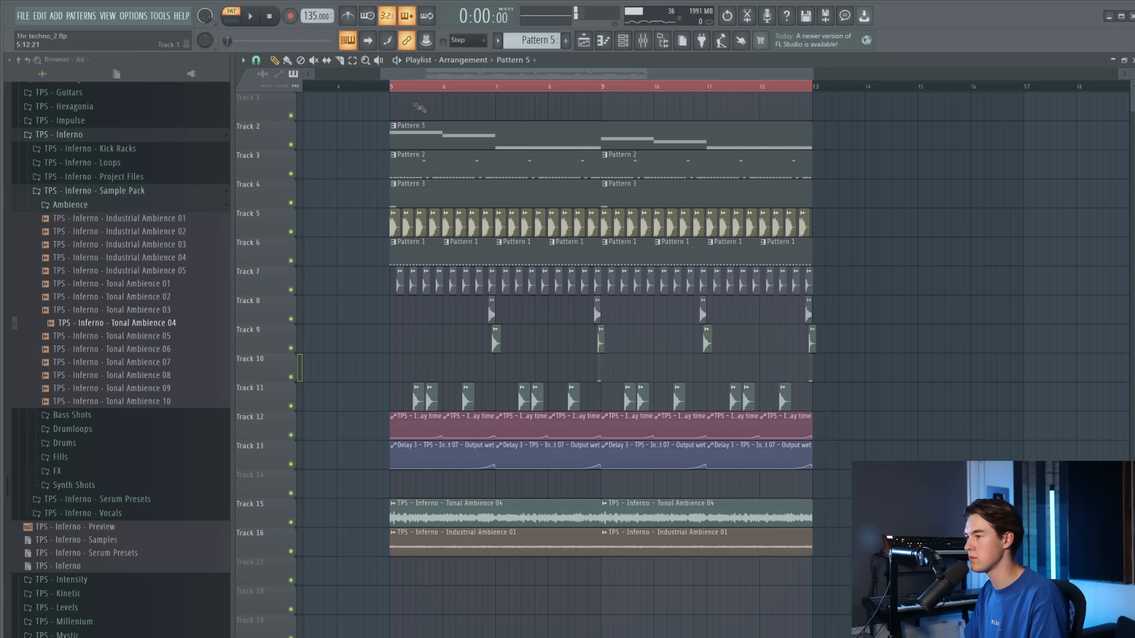
key("space")
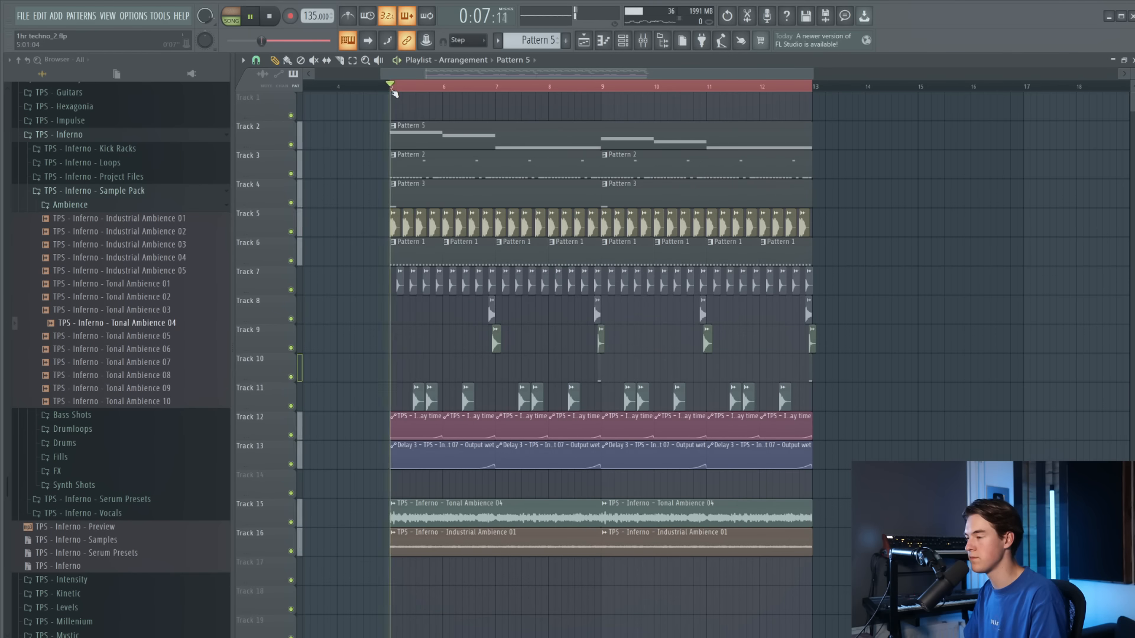
left_click(648, 44)
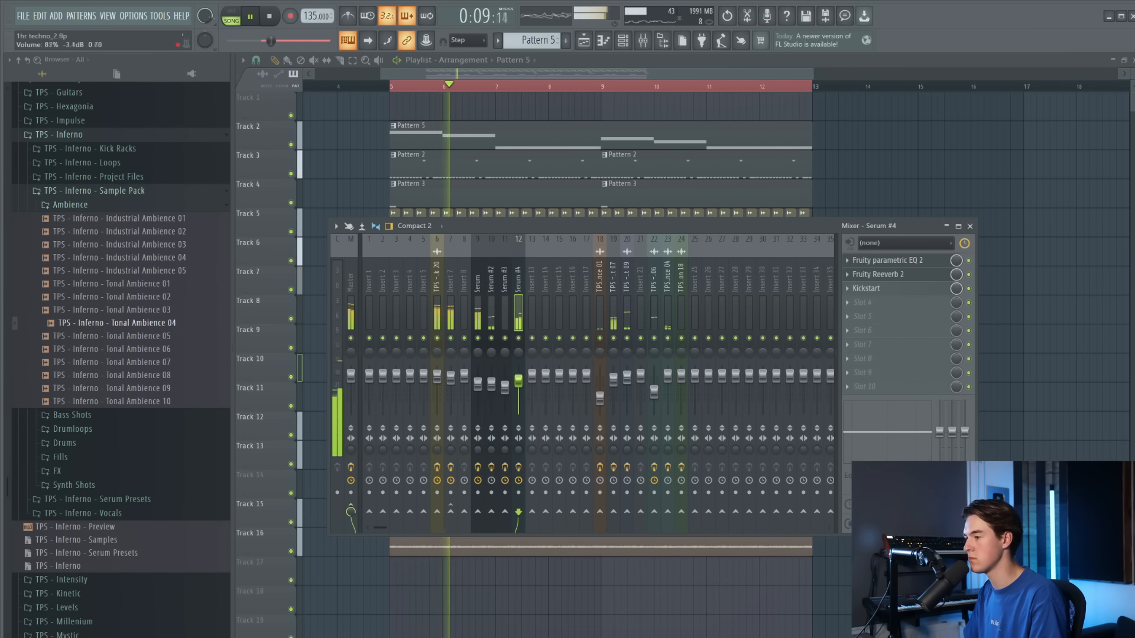
left_click_drag(518, 381, 519, 379)
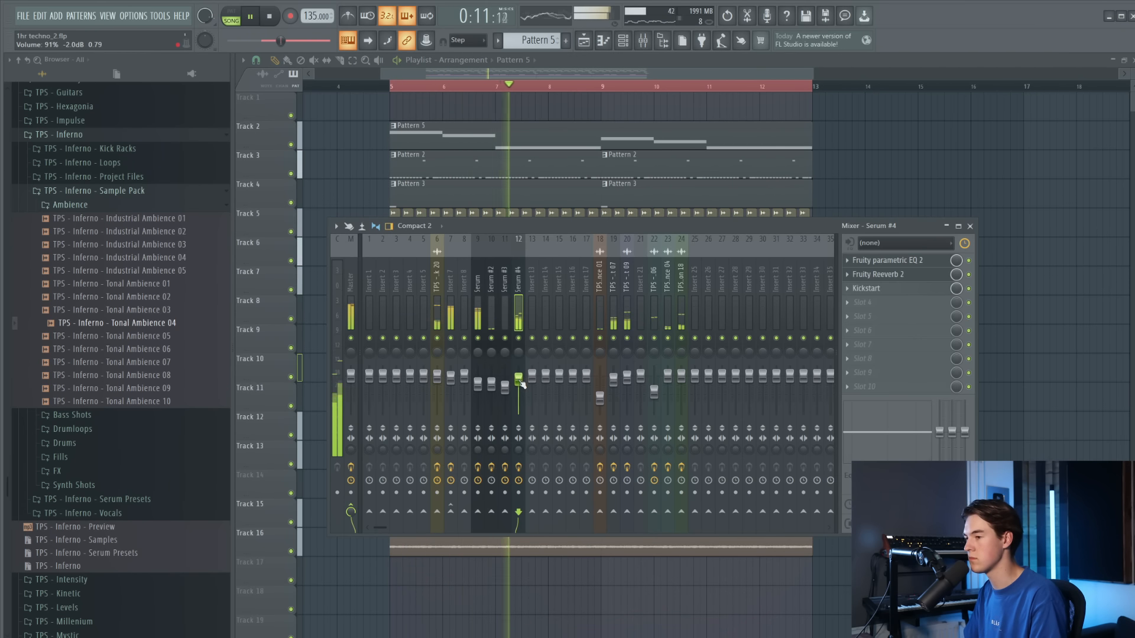
key("F9")
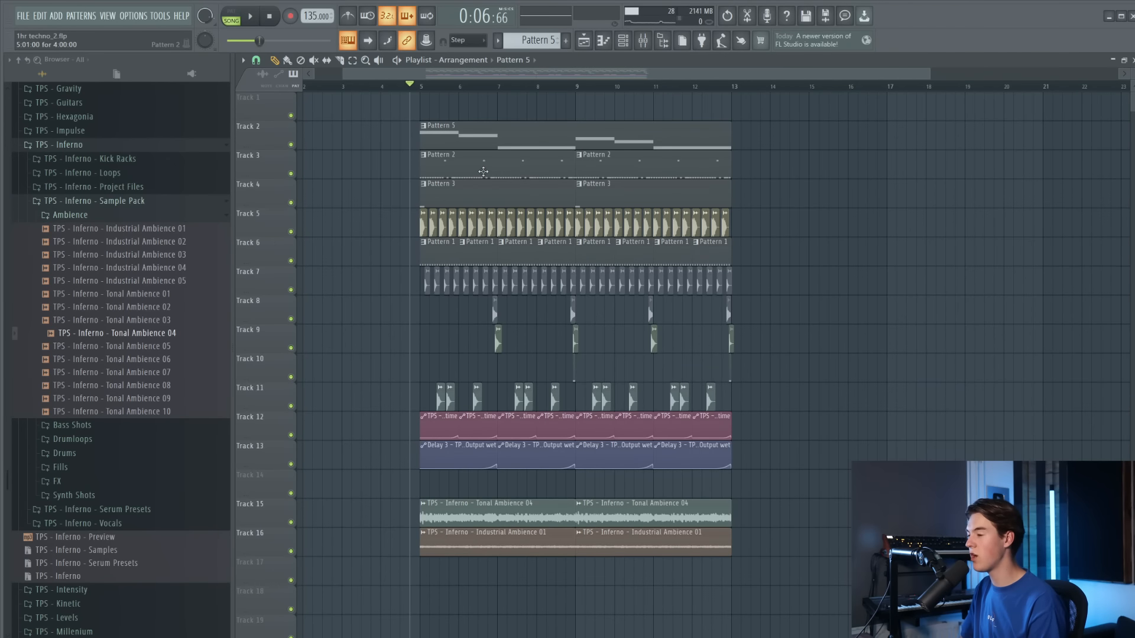
Select all playlist clips in the eight-bar loop starting at bar 5 and move them to start at bar 65
left_click_drag(805, 586, 395, 121)
scroll(410, 127, "down", 2)
left_click_drag(460, 145, 897, 144)
scroll(1068, 155, "down", 2)
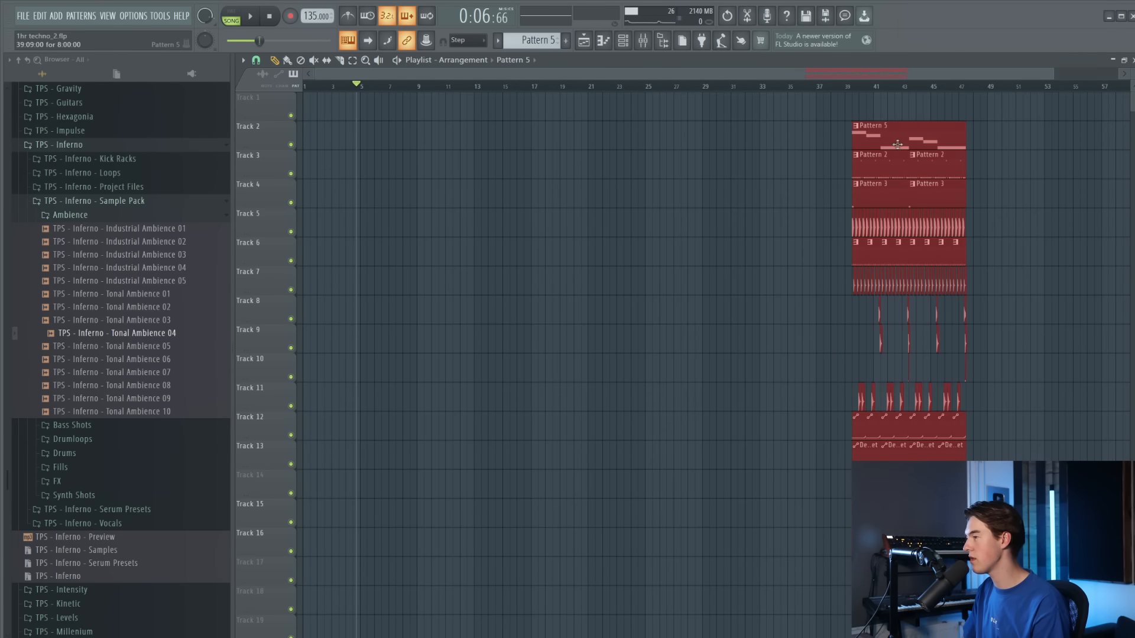
left_click_drag(850, 87, 930, 96)
left_click_drag(1039, 95, 1091, 144)
scroll(1016, 136, "up", 2)
scroll(1046, 135, "down", 3)
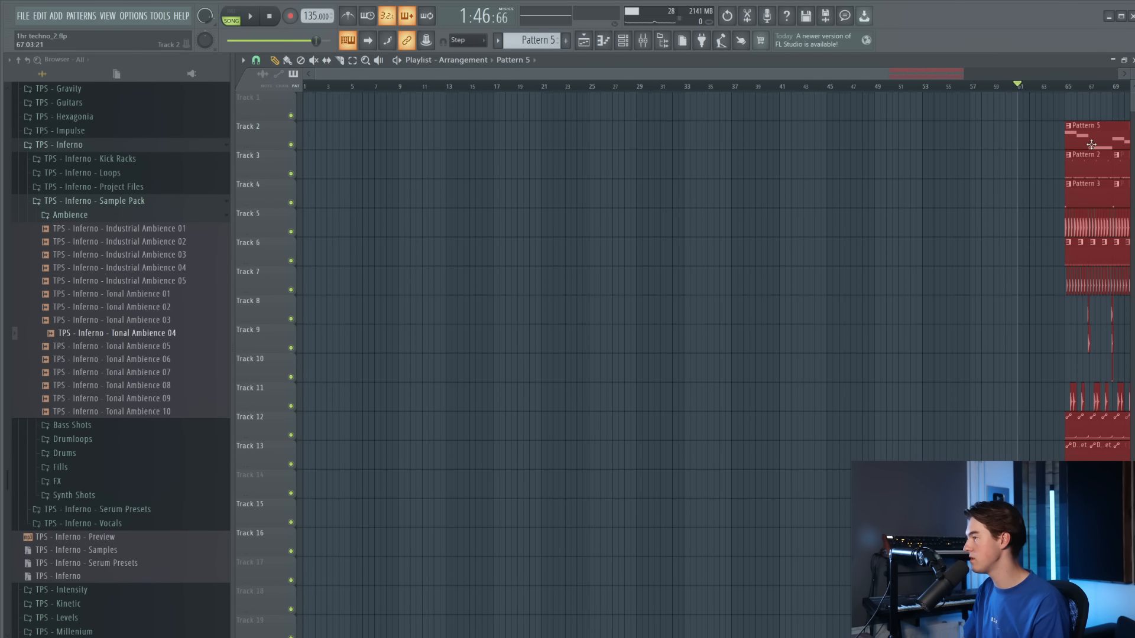
Clear the clip selection and play back the moved section from bar 65
key("space")
key("space")
left_click(912, 177, "ctrl")
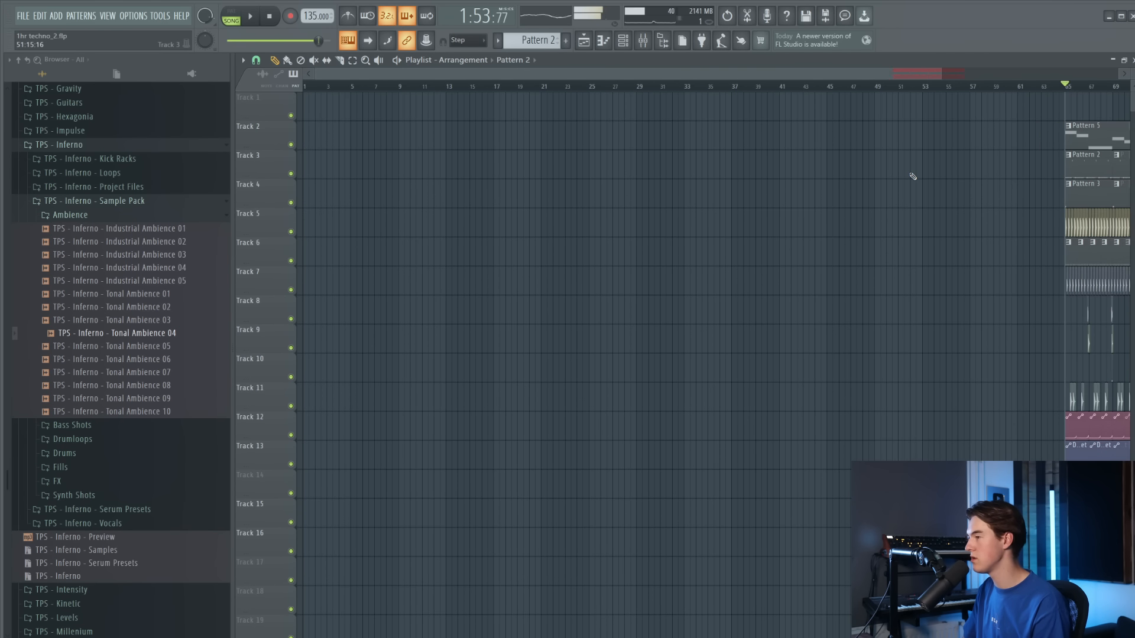
scroll(875, 185, "down", 2)
scroll(957, 198, "up", 2)
key("space")
scroll(978, 200, "up", 3)
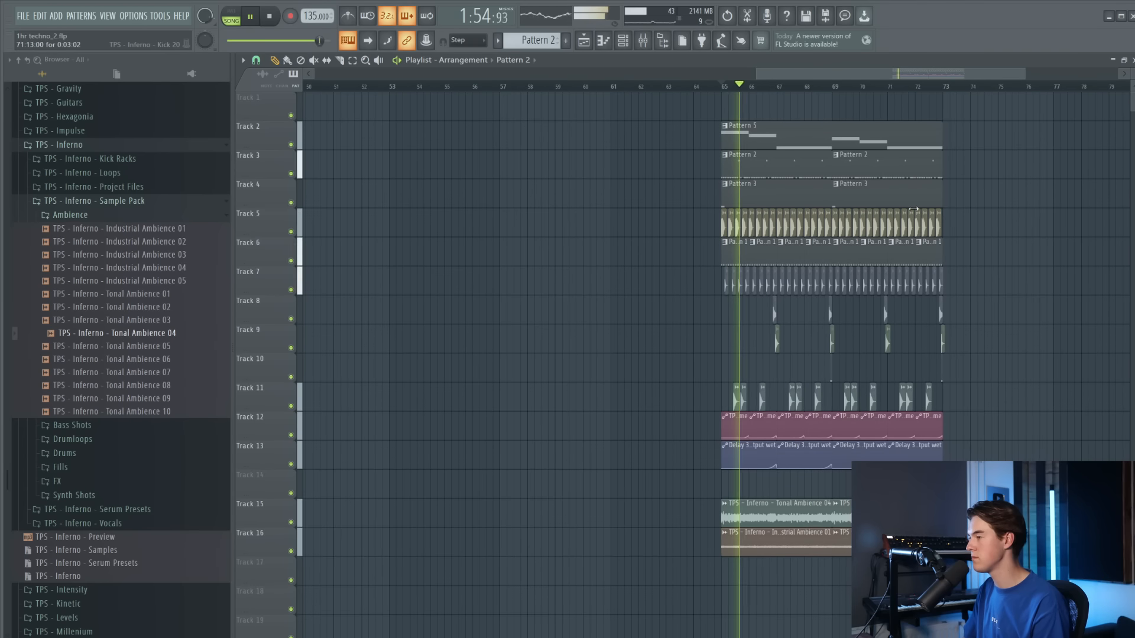
left_click(272, 18)
Copy the eight bars of Kick 20 clips on Track 5 from bar 65 to bar 1
scroll(670, 198, "down", 3)
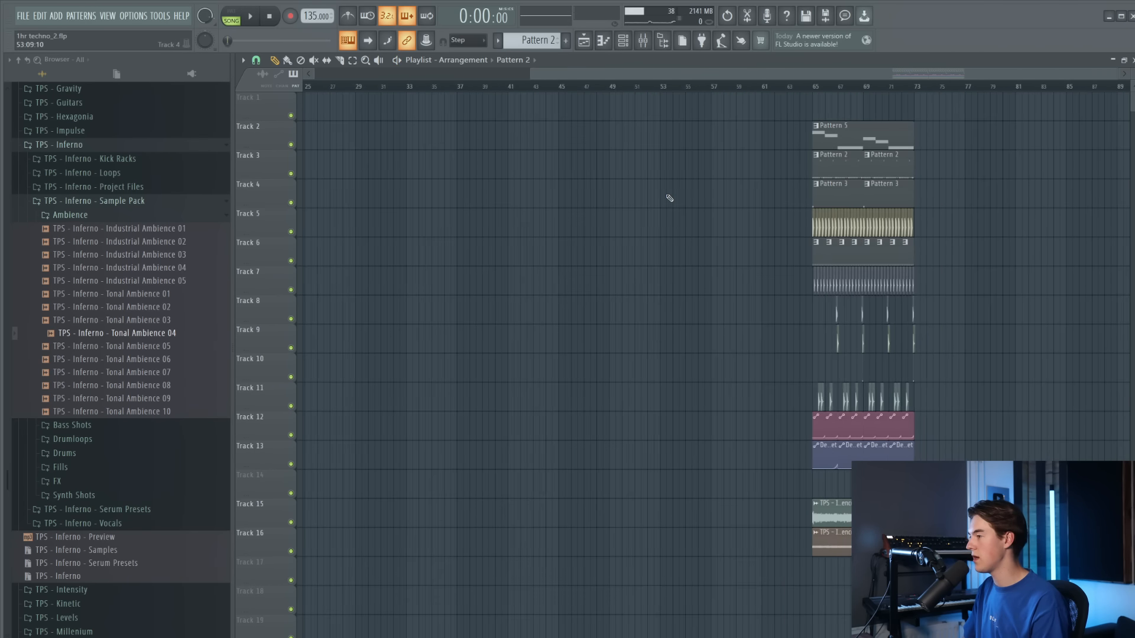
scroll(918, 259, "up", 2)
left_click_drag(939, 227, 751, 228)
scroll(753, 231, "down", 3)
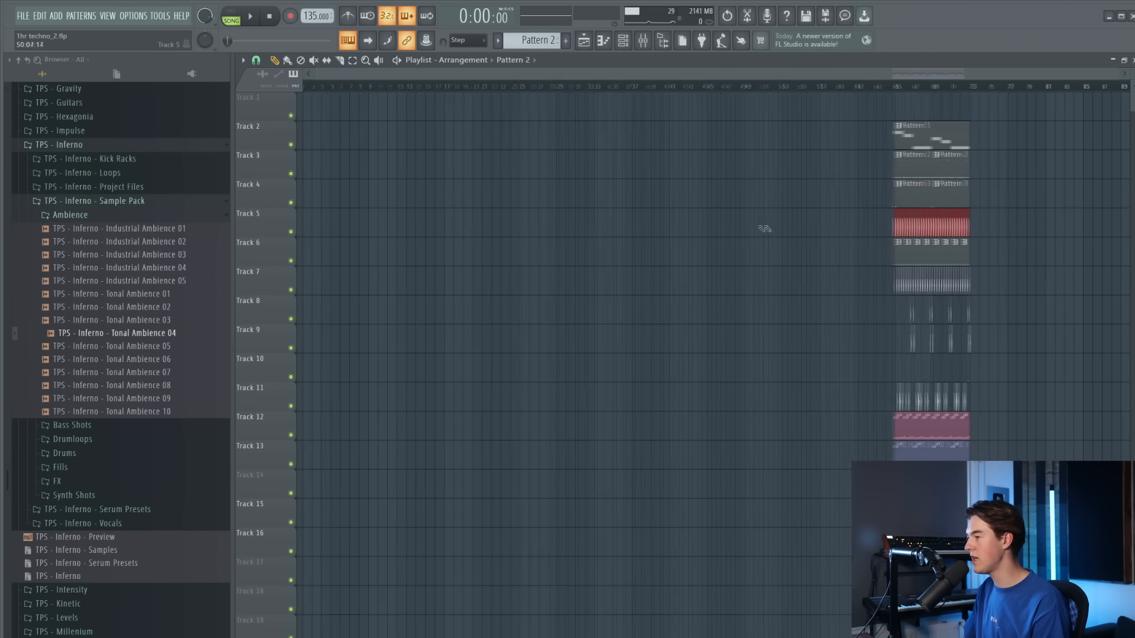
left_click_drag(930, 233, 329, 234)
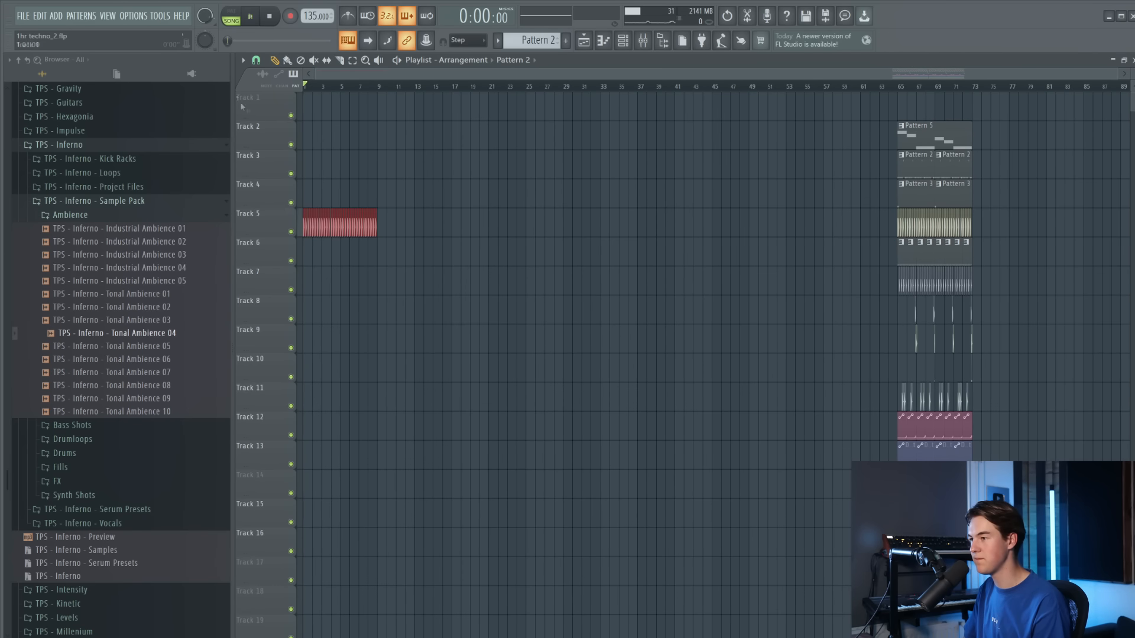
Play back the copied kick clips from bar 1 and clear their selection
key("space")
scroll(241, 101, "up", 3)
left_click(420, 169, "ctrl")
scroll(330, 176, "down", 1)
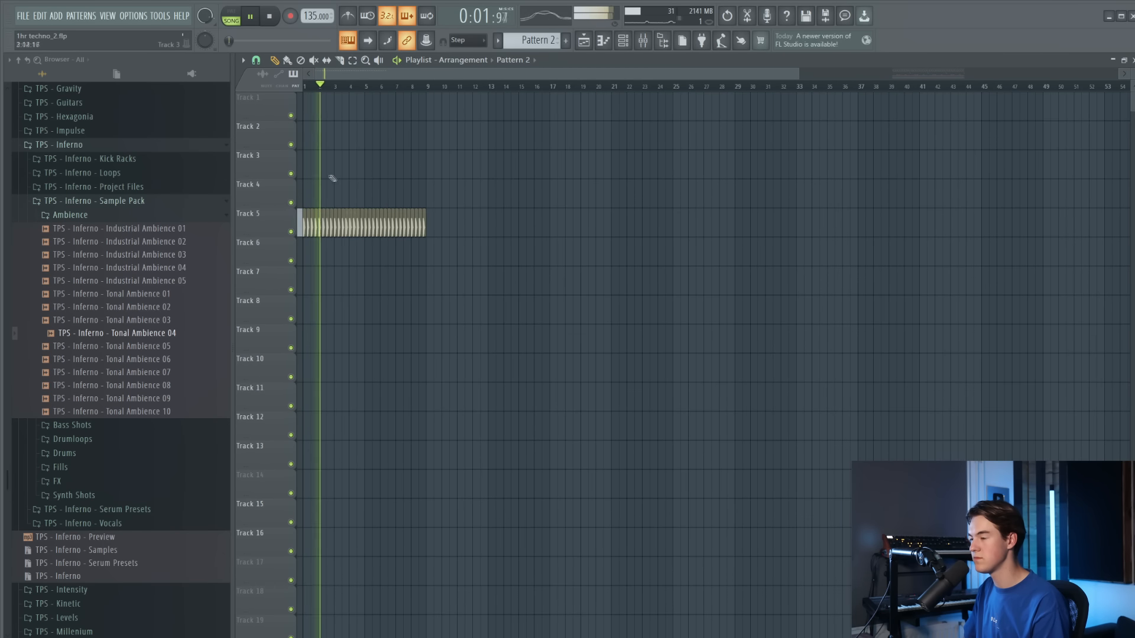
scroll(380, 248, "up", 1)
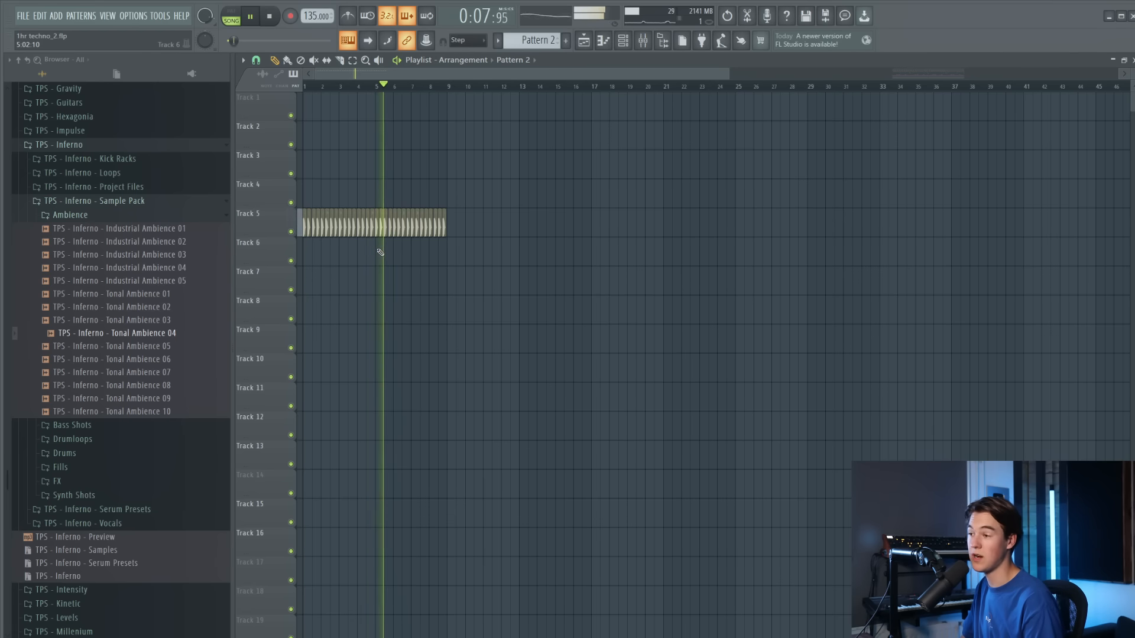
left_click(274, 19)
Add Fruity Parametric EQ 2 to slot 5 of the Kick 20 insert and load a low-and-high-cut preset
scroll(250, 169, "up", 3)
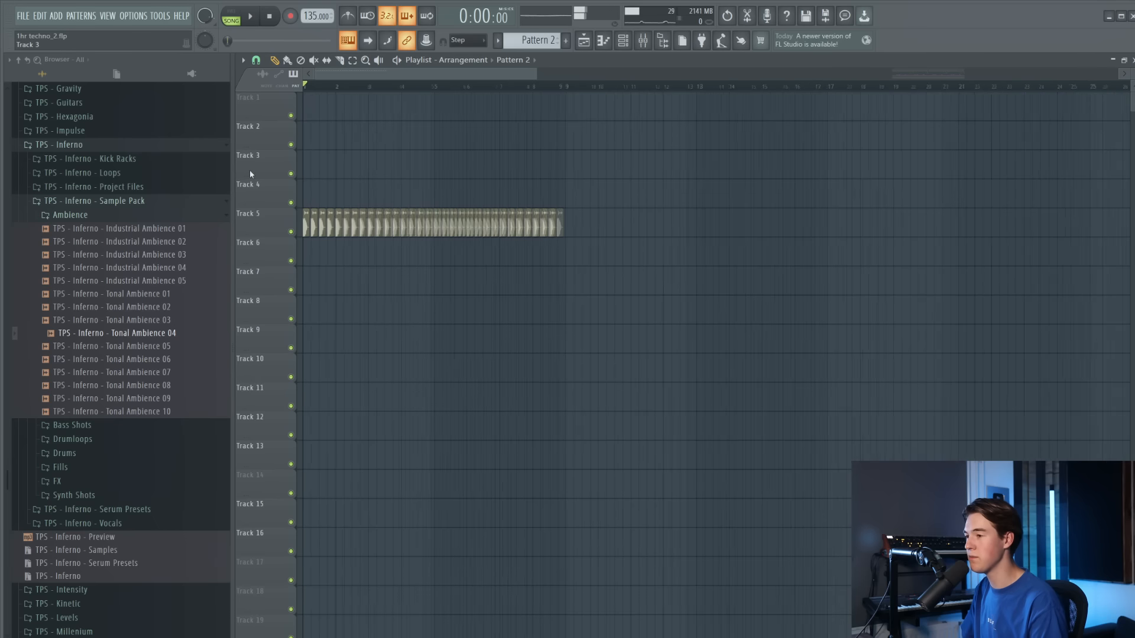
left_click(644, 41)
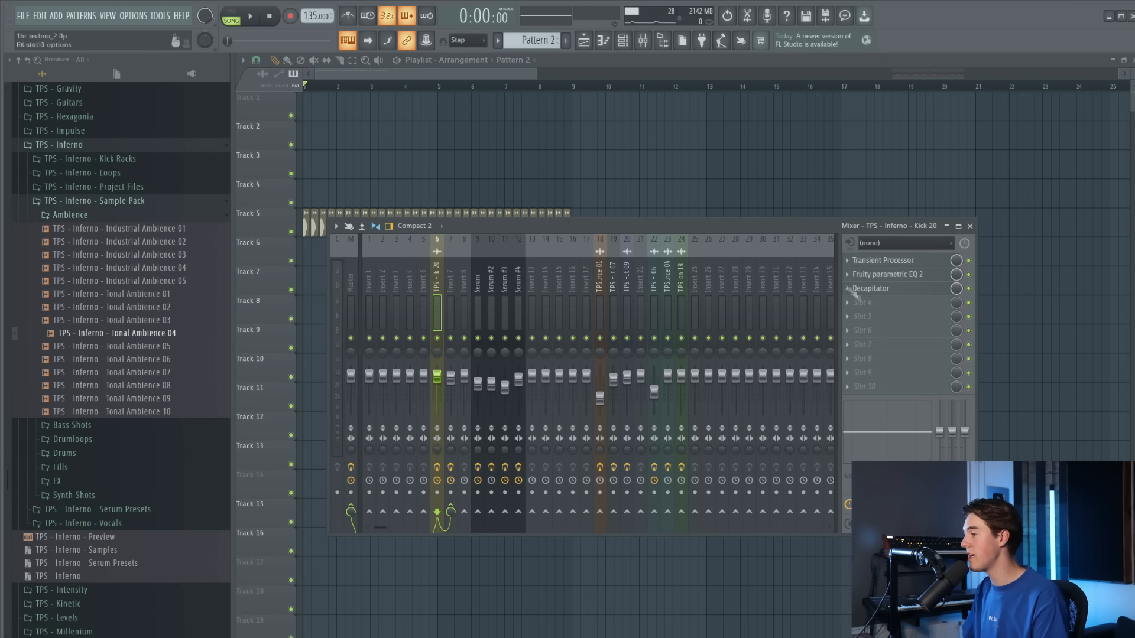
left_click(877, 315)
left_click(1116, 179)
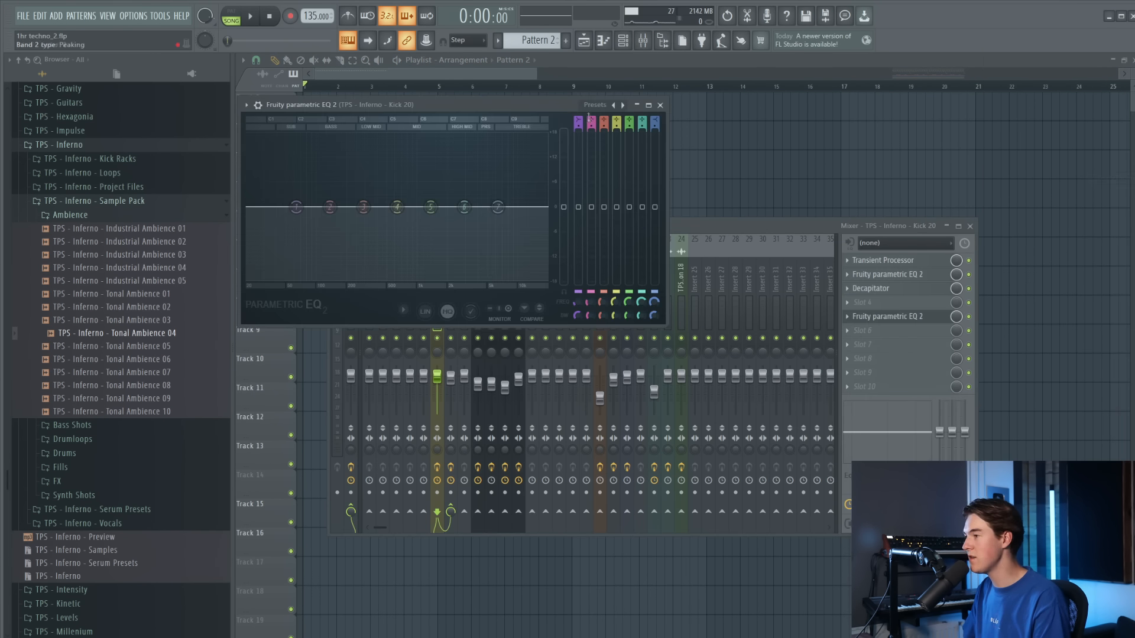
left_click(594, 105)
left_click(624, 144)
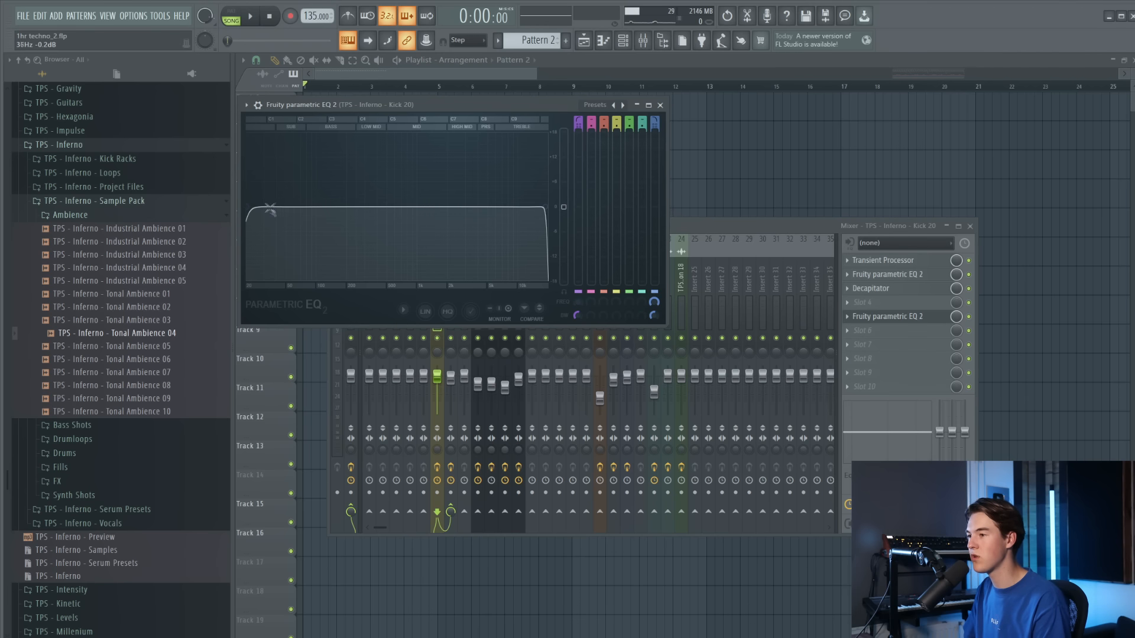
Set the Kick 20 EQ's band 1 high-pass cutoff to about 244 Hz while playing the intro kicks
left_click_drag(272, 209, 338, 207)
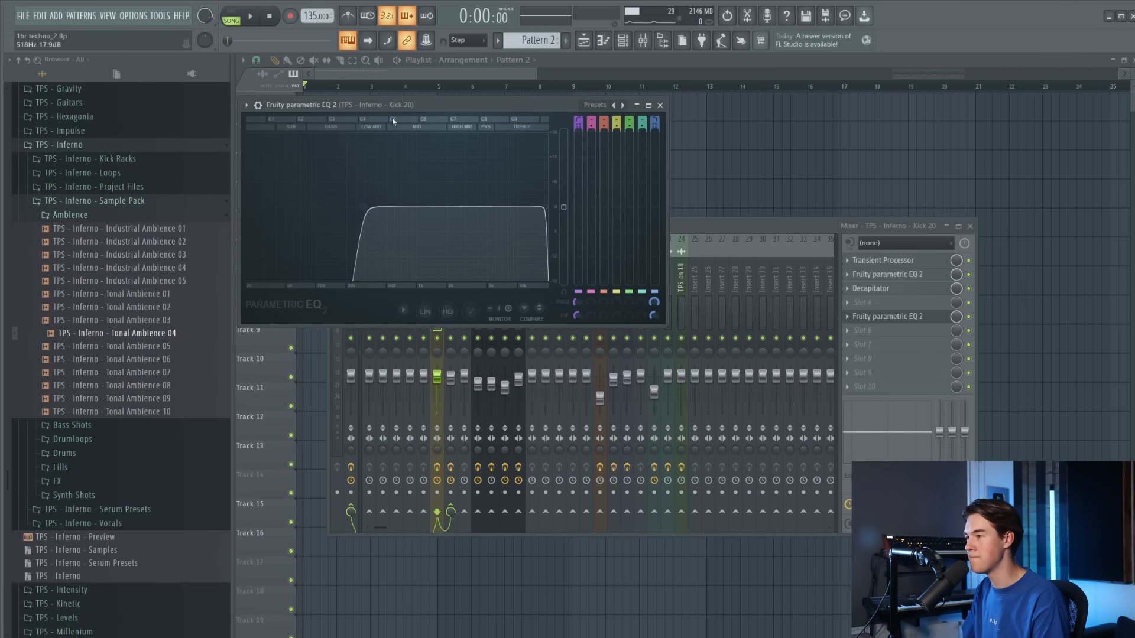
left_click_drag(393, 104, 458, 165)
key("space")
left_click_drag(432, 267, 425, 269)
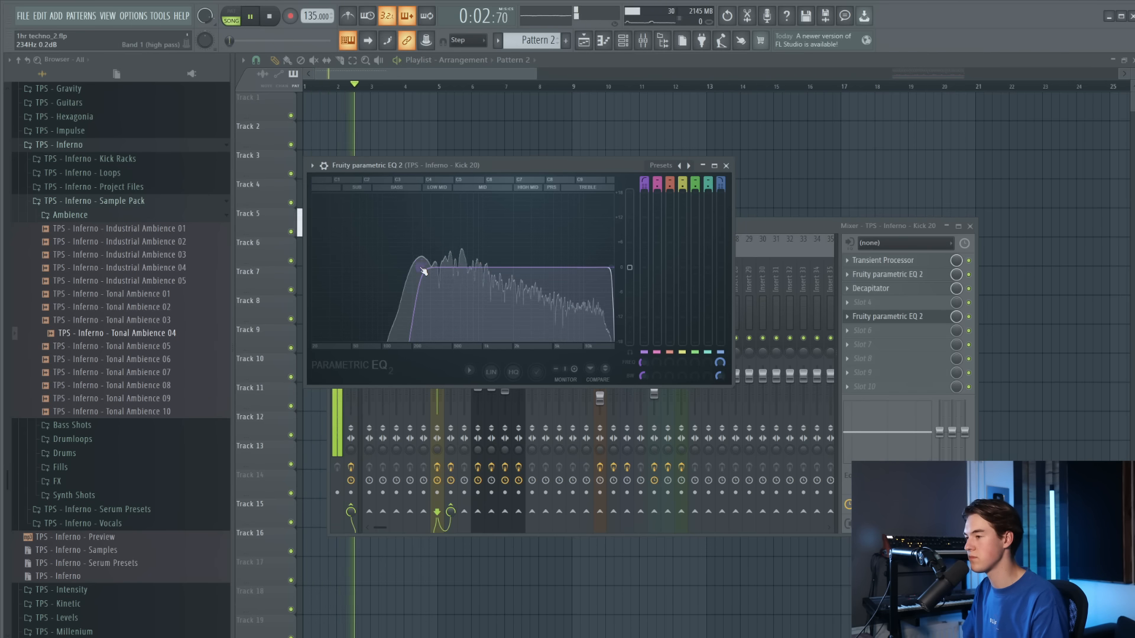
left_click_drag(419, 272, 424, 273)
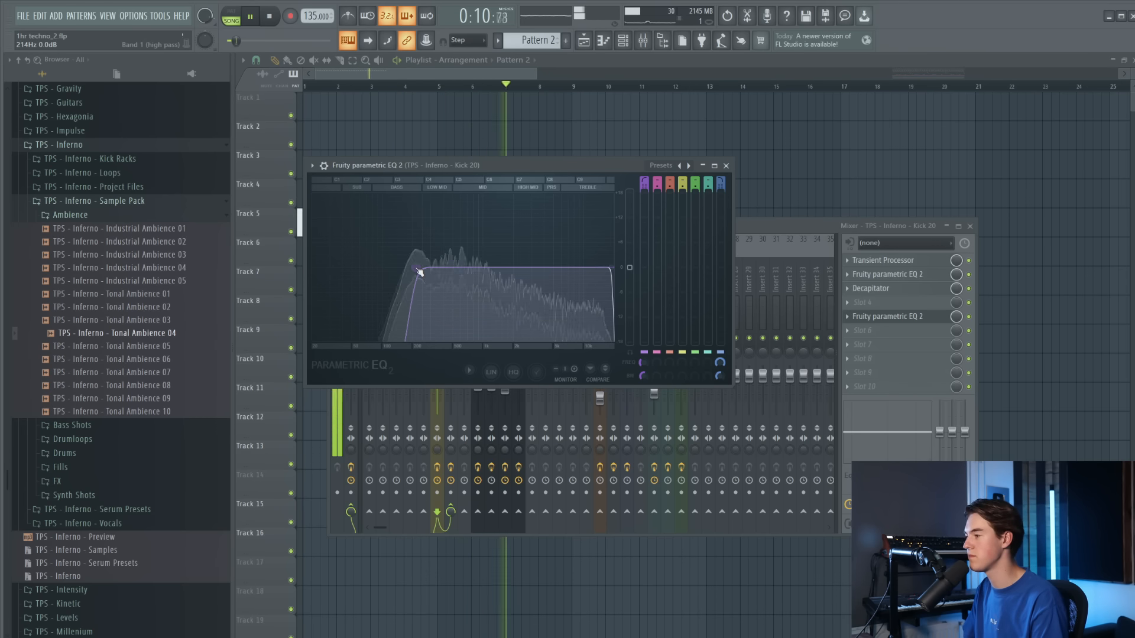
left_click_drag(418, 271, 441, 260)
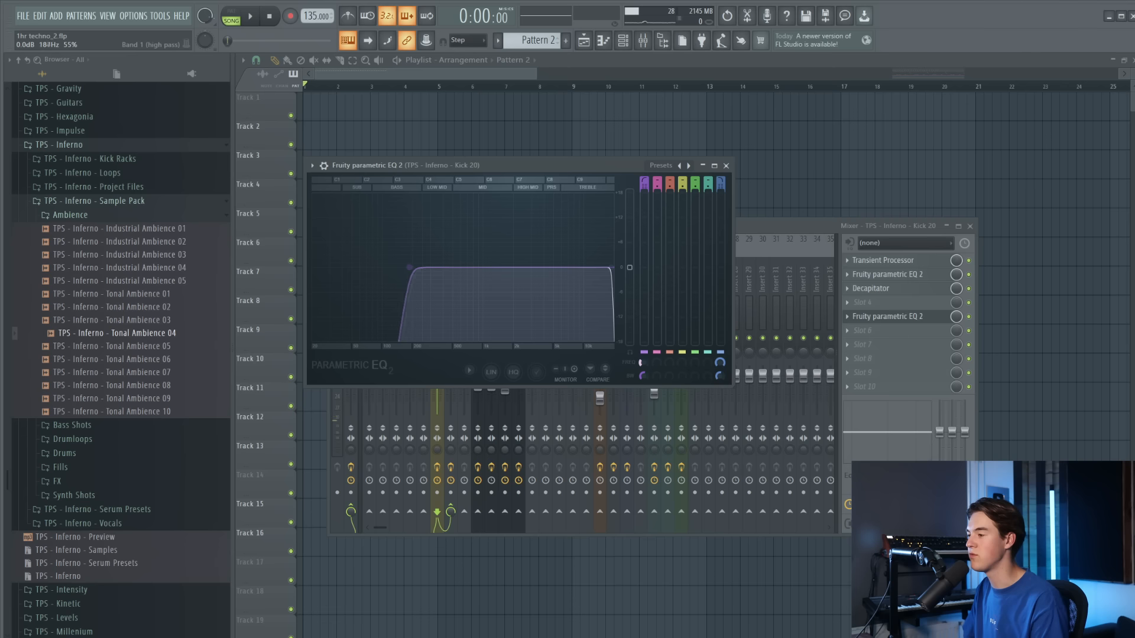
mouse_move(645, 363)
left_mouse_down()
mouse_move(645, 393)
mouse_move(644, 363)
left_mouse_up()
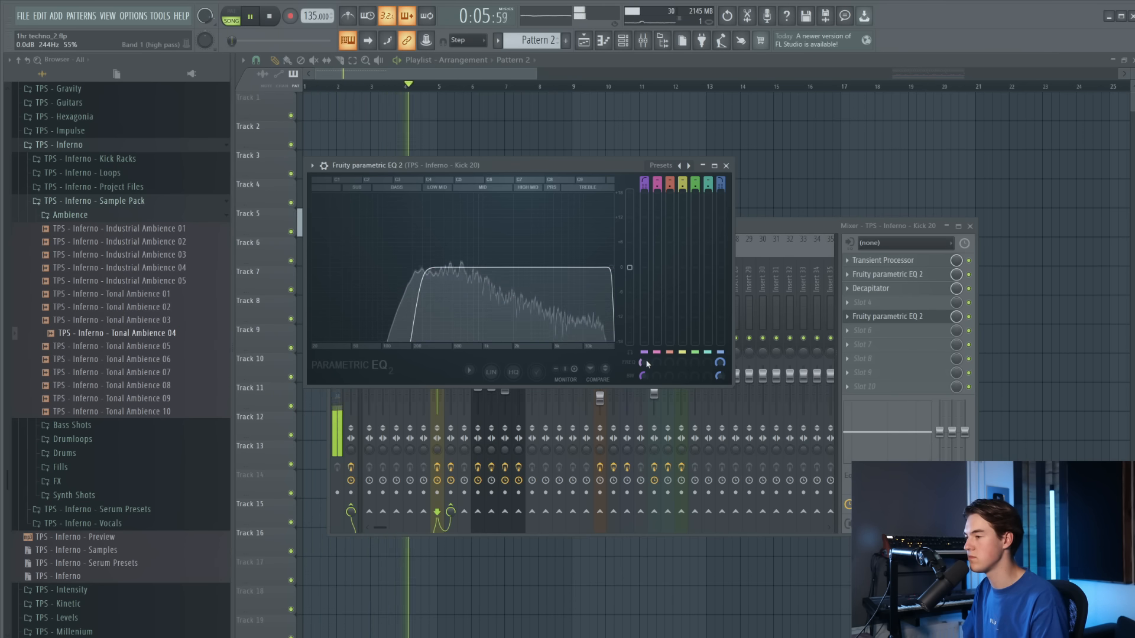
right_click(746, 201)
key("space")
Duplicate the eight bars of kick clips on Track 5 so the copy fills bars 9 to 17
left_click_drag(644, 197, 278, 215)
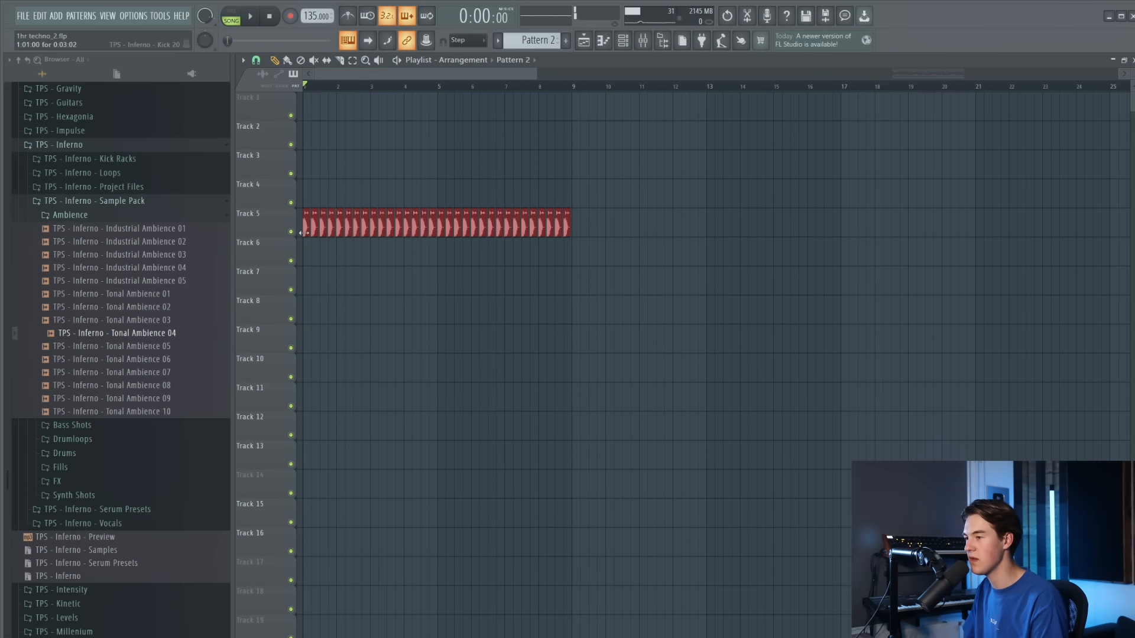
left_click_drag(390, 232, 576, 238)
key("ctrl+d")
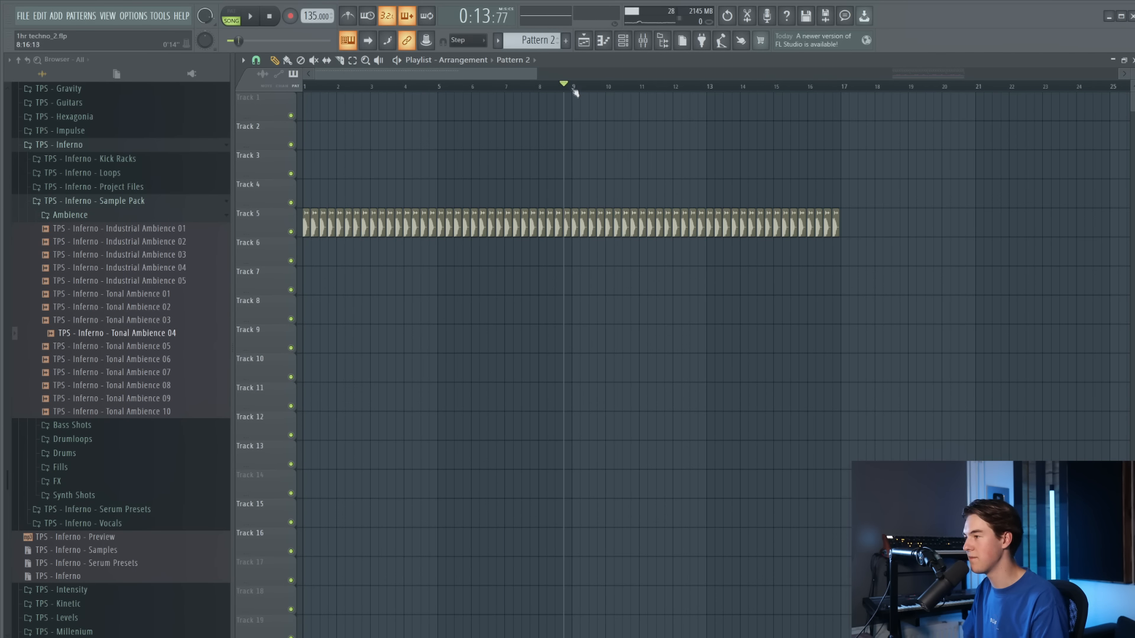
Create an automation clip over bars 9 to 17 for the band 1 frequency of the Kick 20 EQ in slot 5
left_click_drag(576, 89, 1039, 200)
left_click(647, 45)
left_click(926, 317)
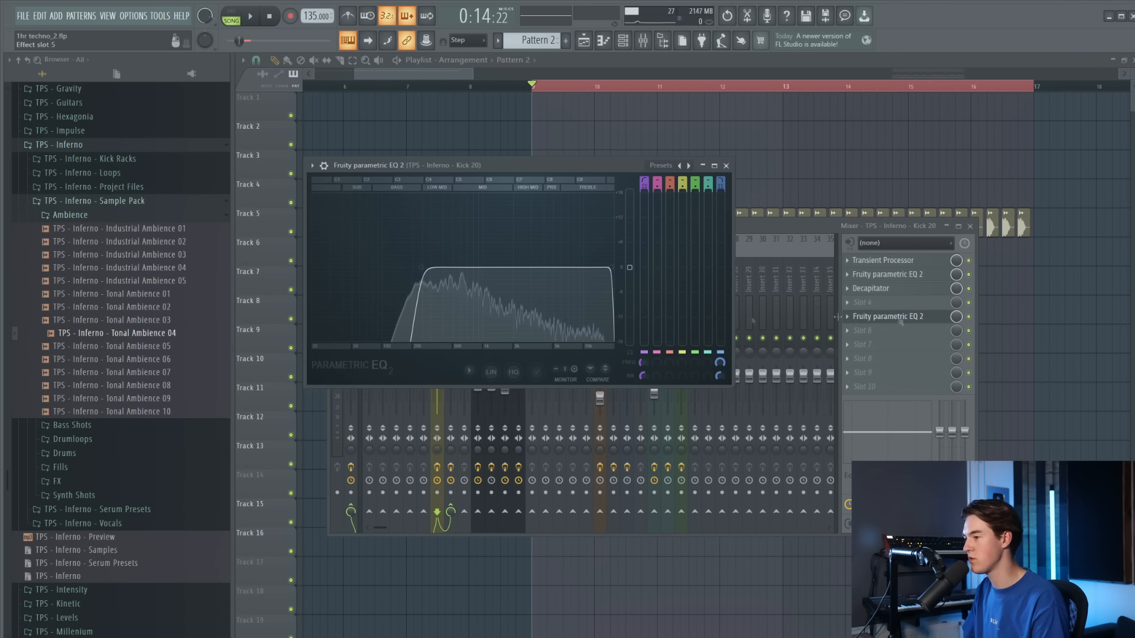
right_click(642, 366)
left_click(722, 460)
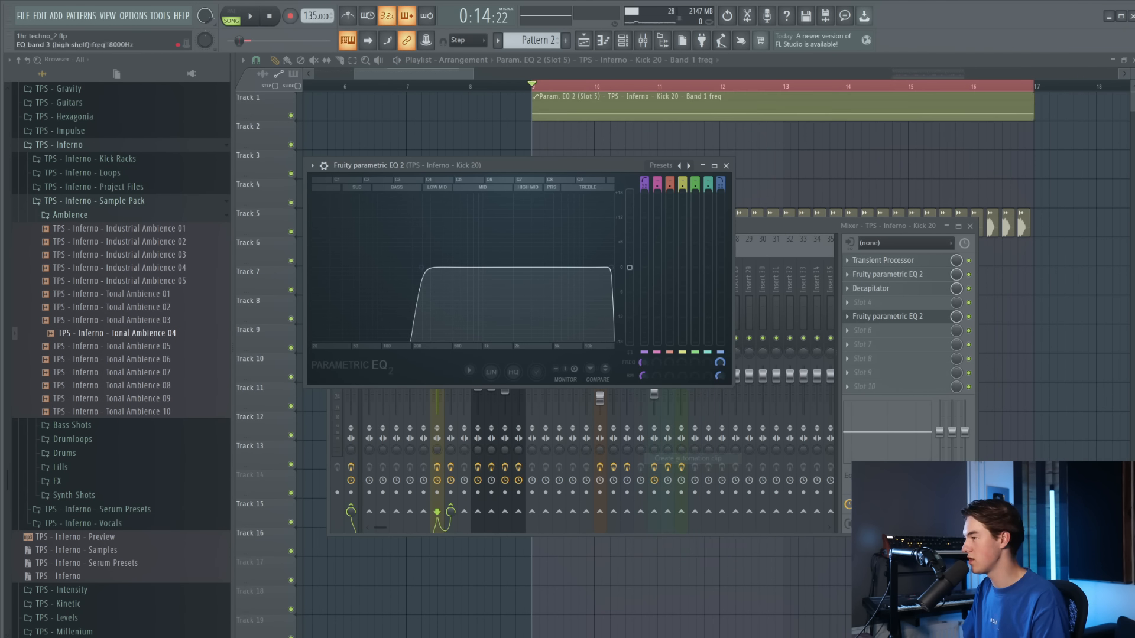
left_click(903, 386)
right_click(741, 154)
scroll(741, 153, "down", 5)
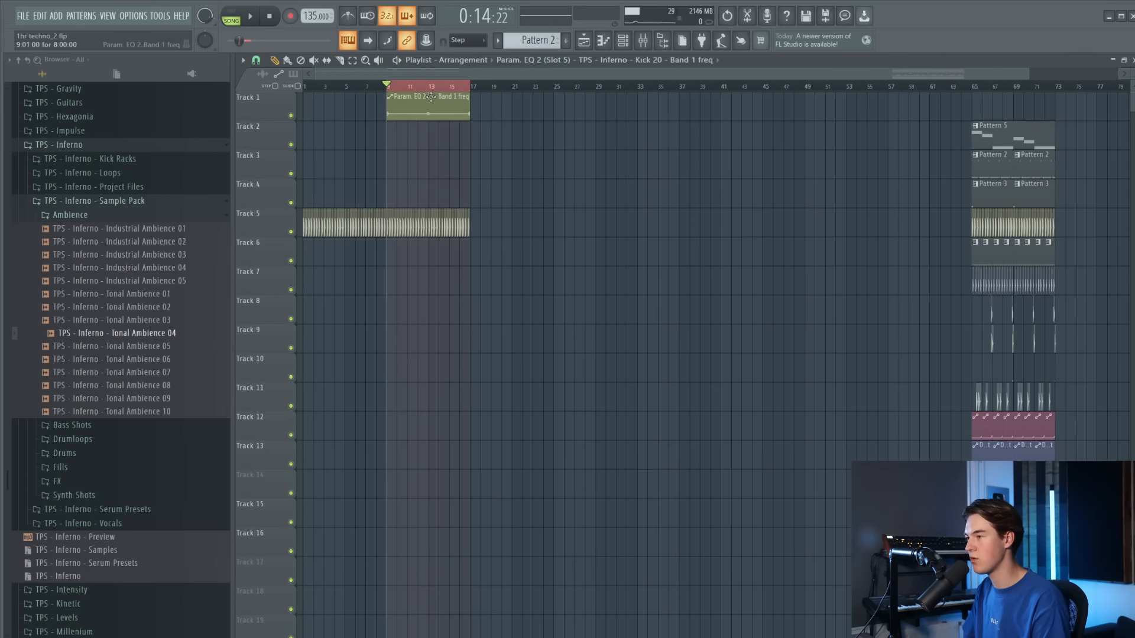
scroll(411, 91, "down", 1)
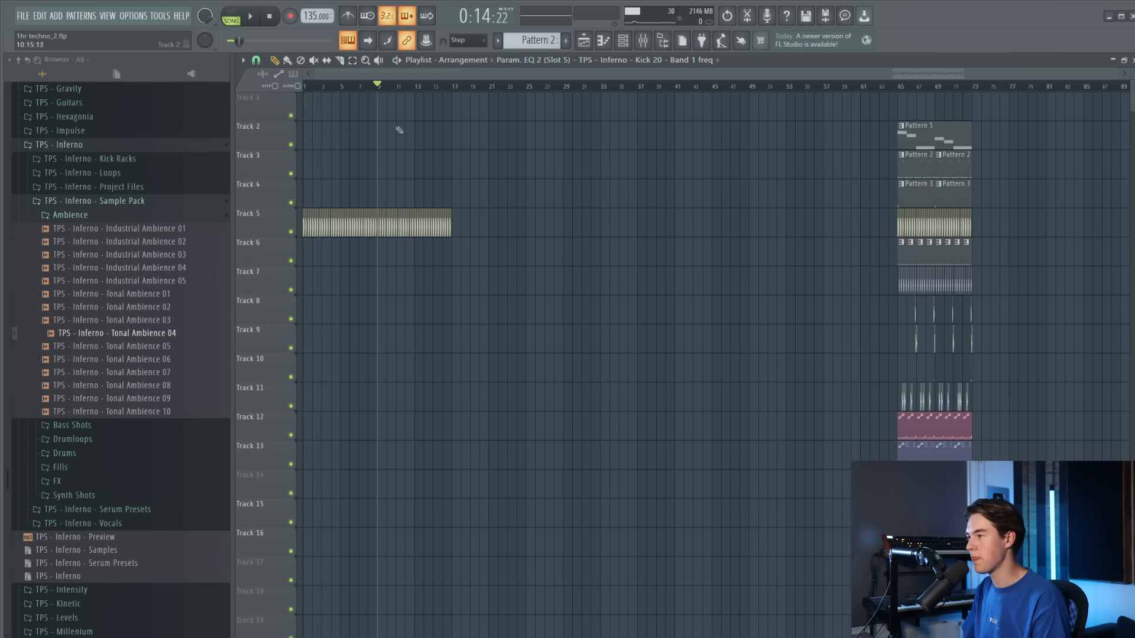
Create a song-length automation clip for the band 1 frequency of the Kick 20 insert's Parametric EQ 2 in slot 5
left_click(642, 40)
left_click(886, 317)
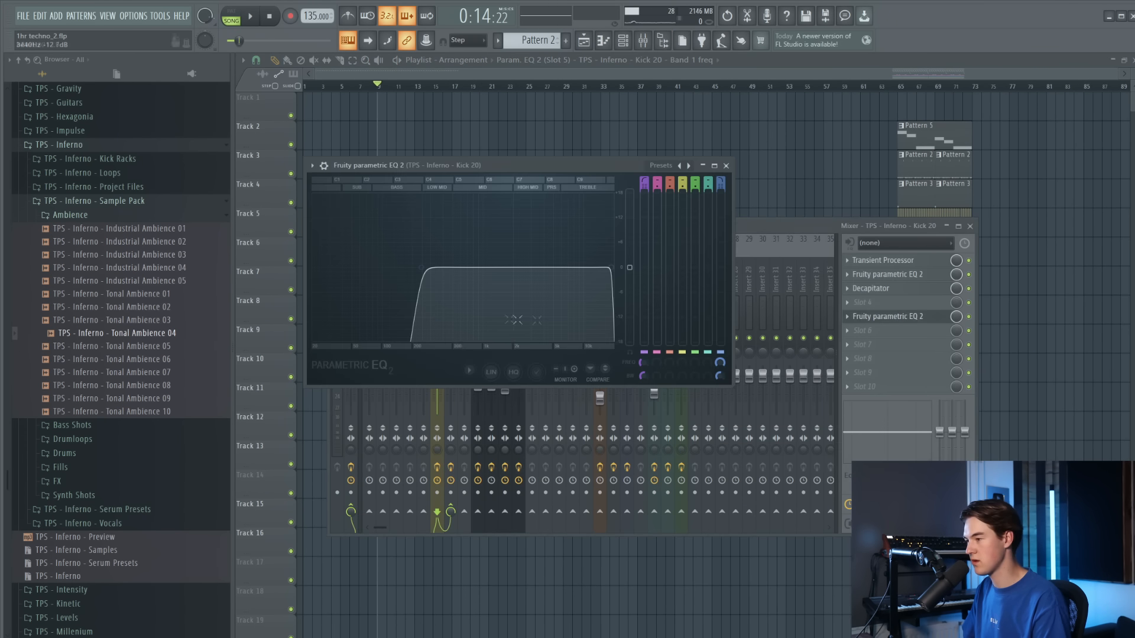
right_click(645, 363)
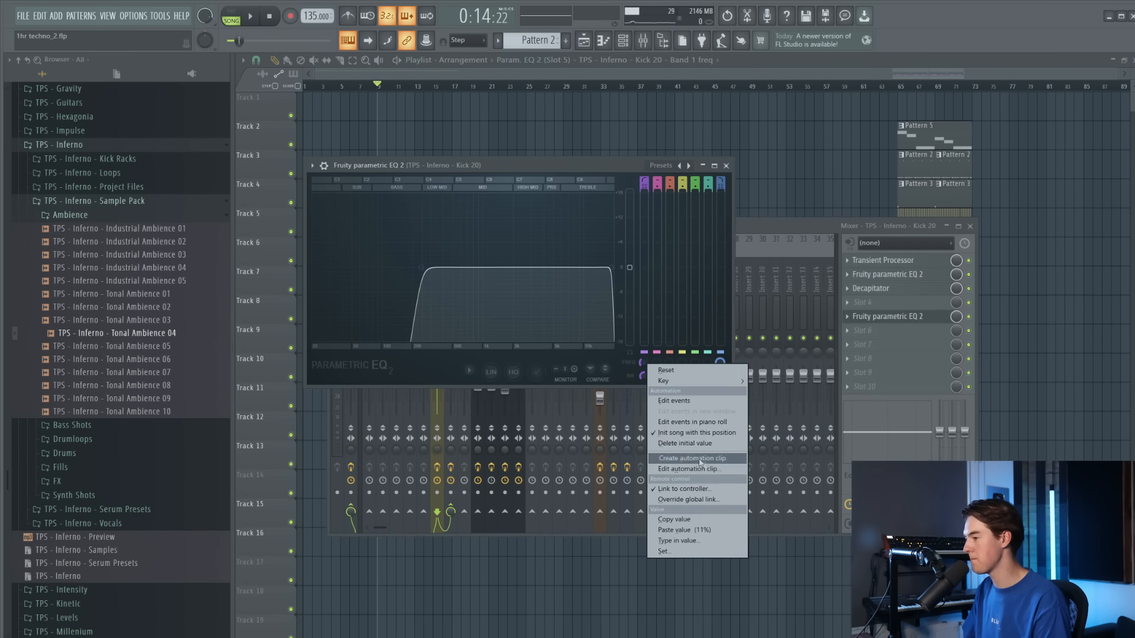
left_click(695, 460)
left_click(743, 168)
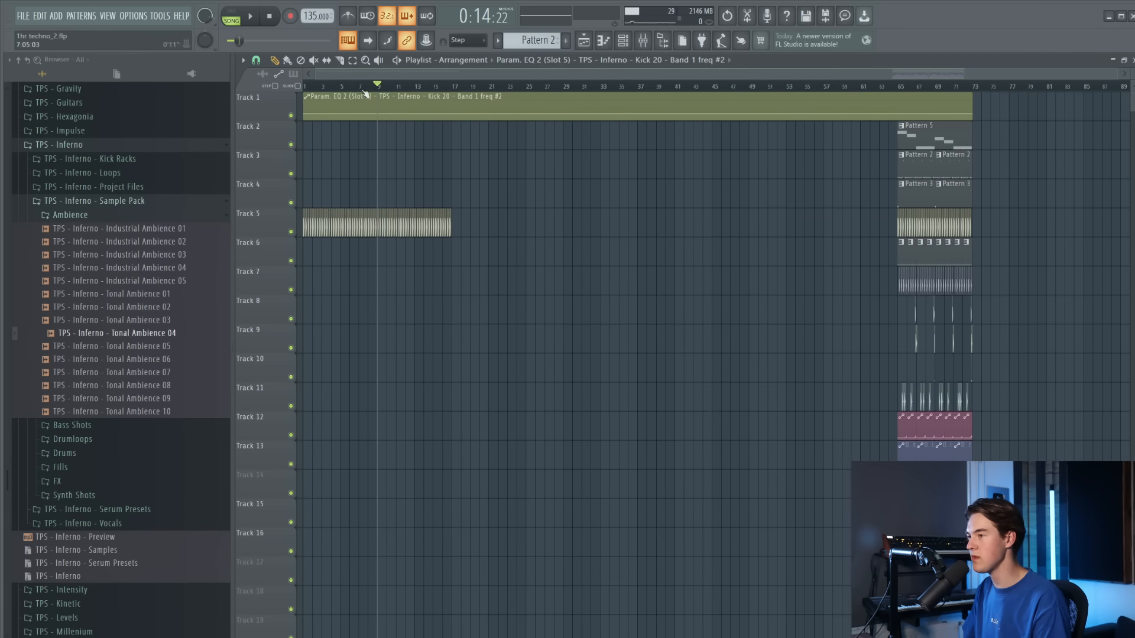
Shape the band 1 frequency automation to hold its starting level, then curve down to minimum at bar 9, and play the transition
right_click(304, 117)
left_click(344, 296)
scroll(491, 114, "up", 5)
right_click(536, 119)
key("space")
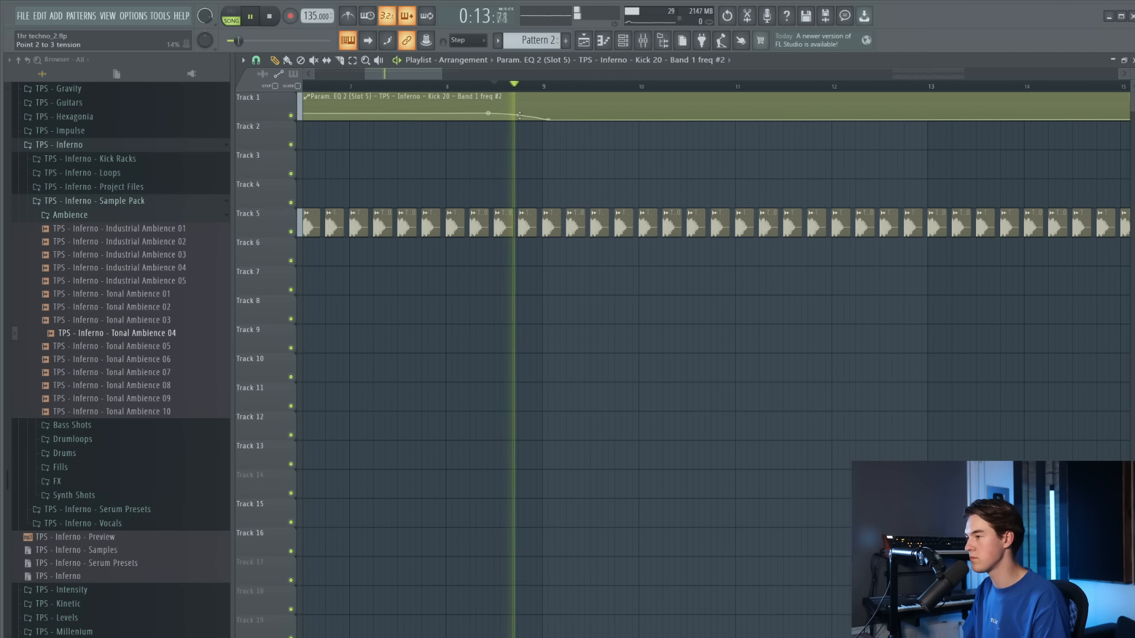
key("space")
key("space")
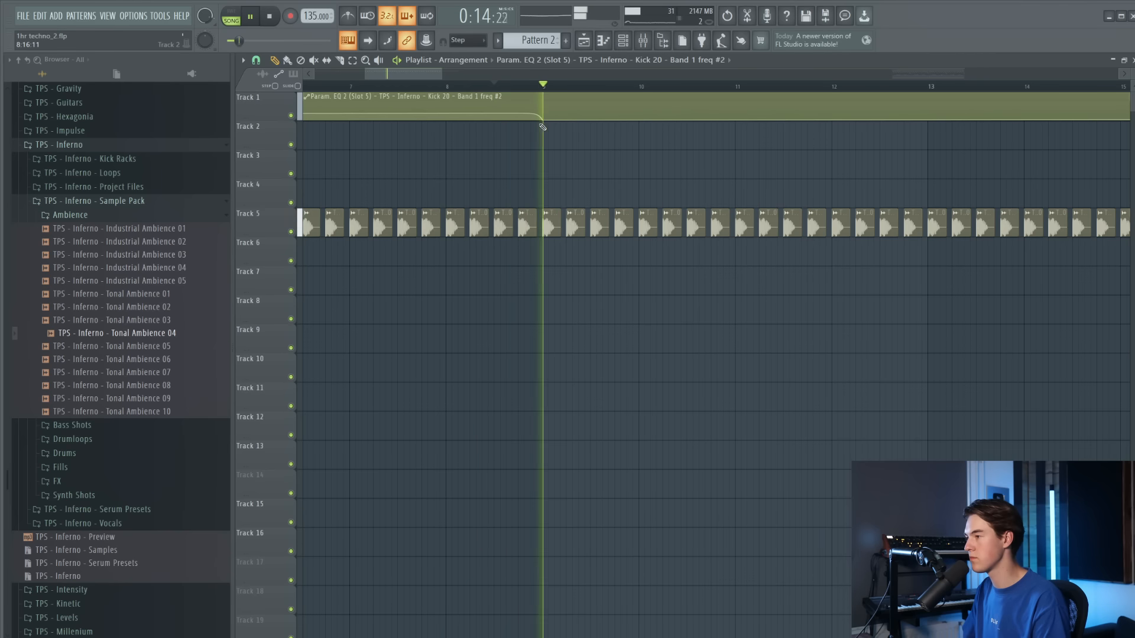
Lower the end of the band 1 frequency automation to keep the cutoff down after bar 9, and move the clip to Track 18
scroll(520, 115, "down", 4)
scroll(329, 117, "down", 5)
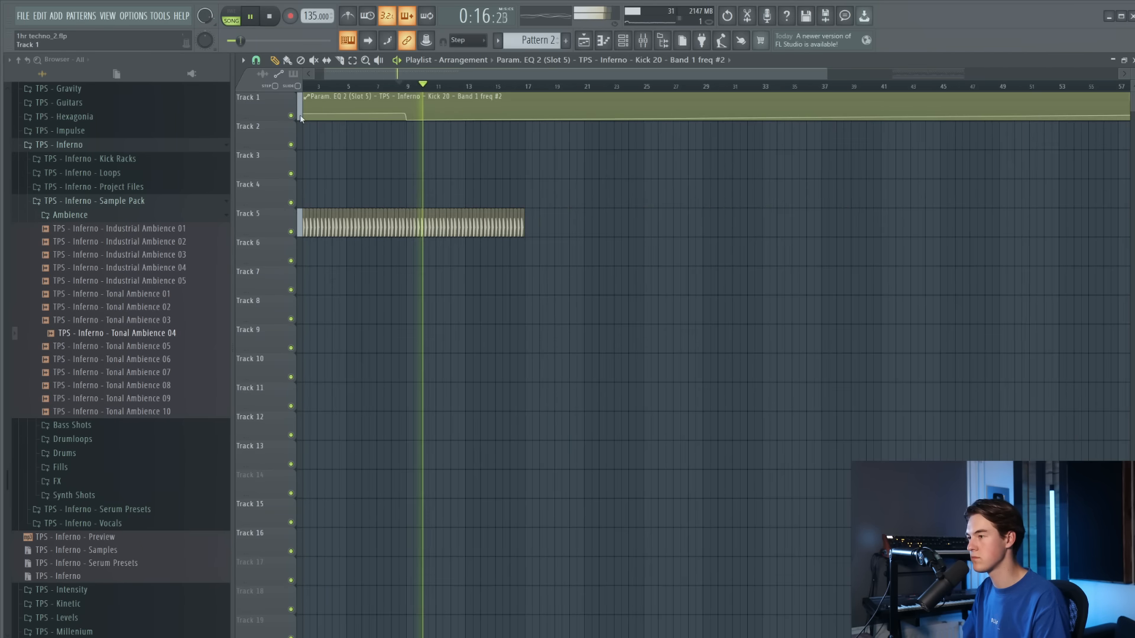
right_click(305, 114)
left_click(341, 304)
key("space")
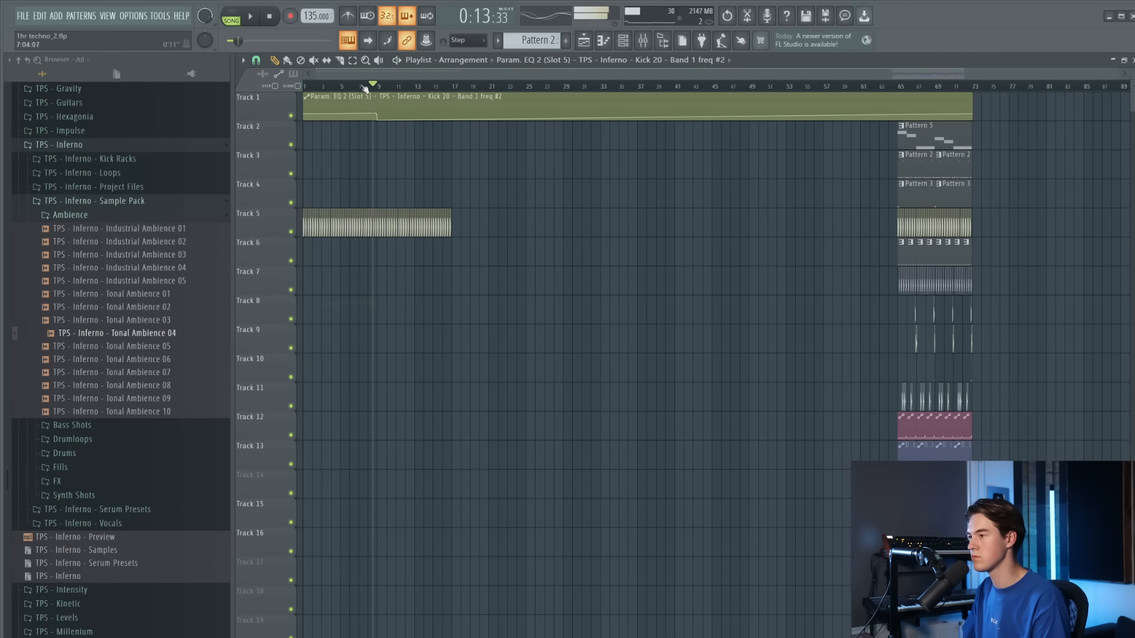
left_click_drag(974, 118, 792, 529)
scroll(454, 397, "down", 1)
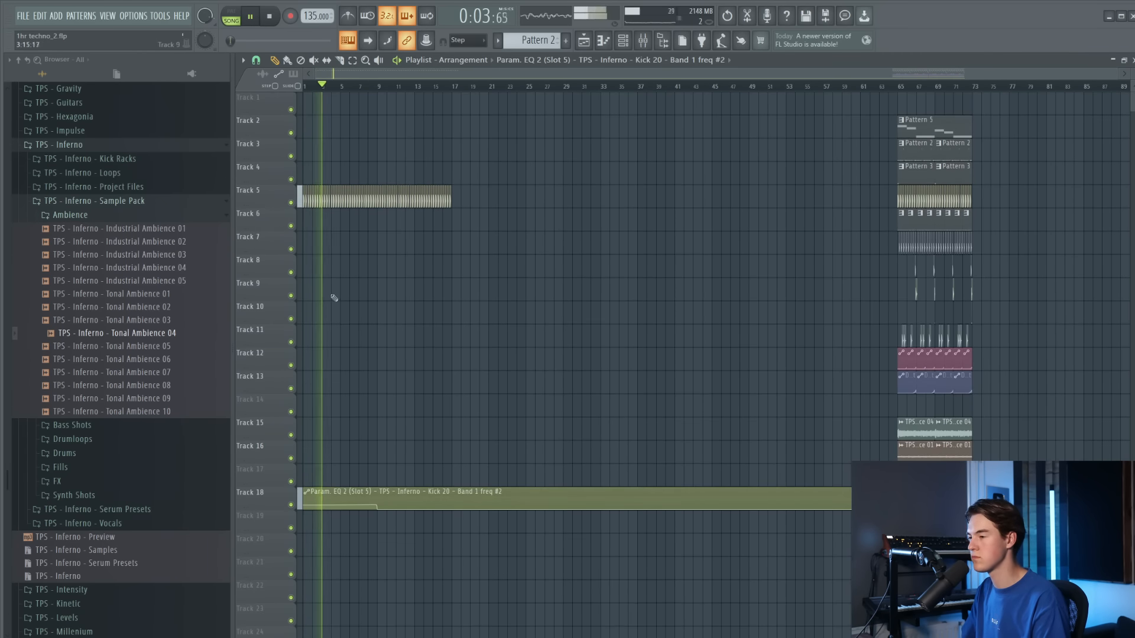
Delete the last kick before bar 9 on Track 5 and play the transition
scroll(334, 298, "up", 5)
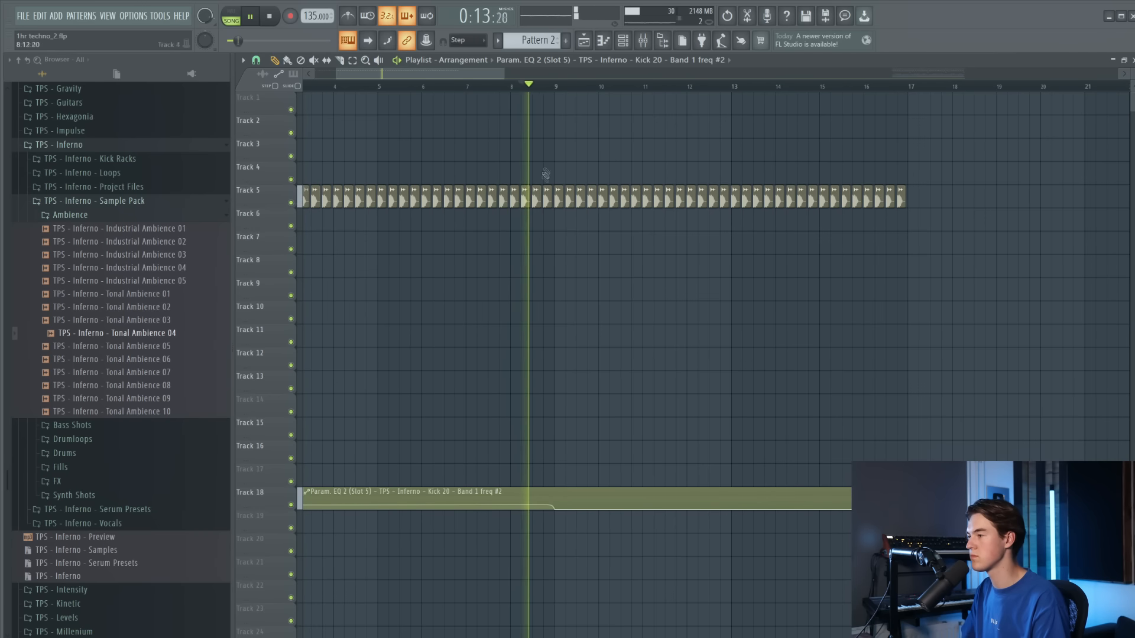
right_click(546, 197)
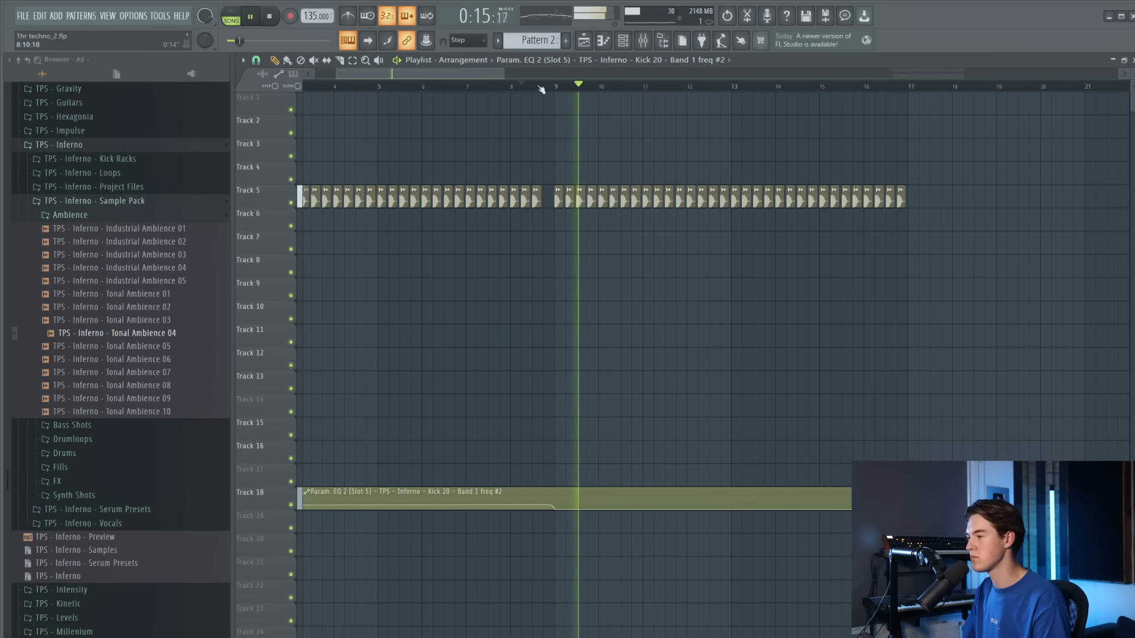
key("space")
scroll(532, 206, "up", 2)
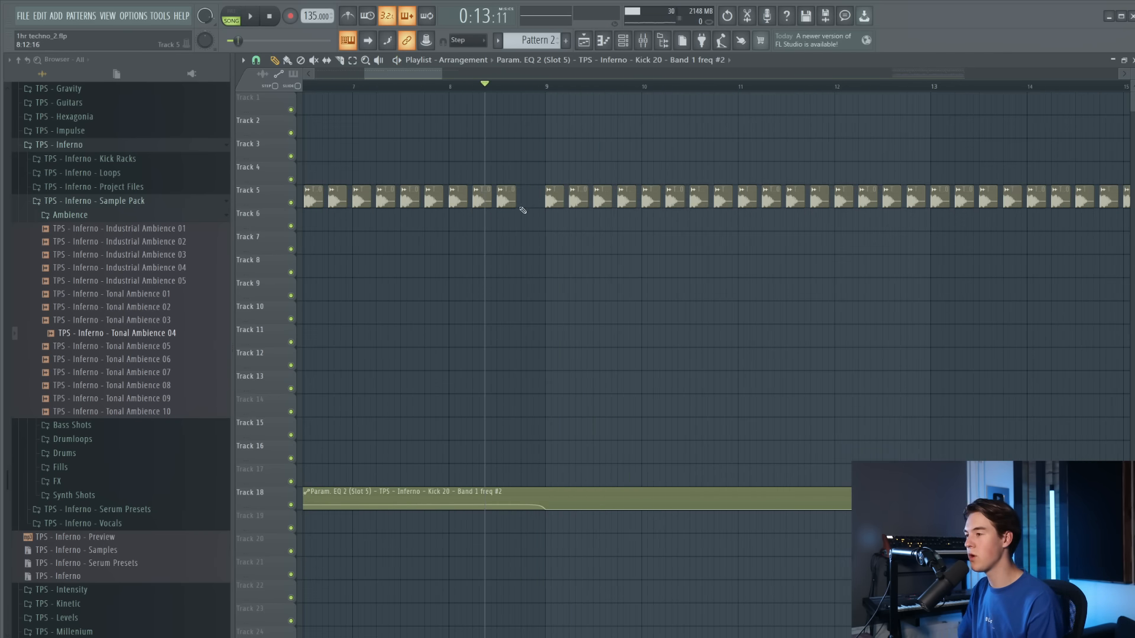
scroll(523, 201, "up", 2)
key("space")
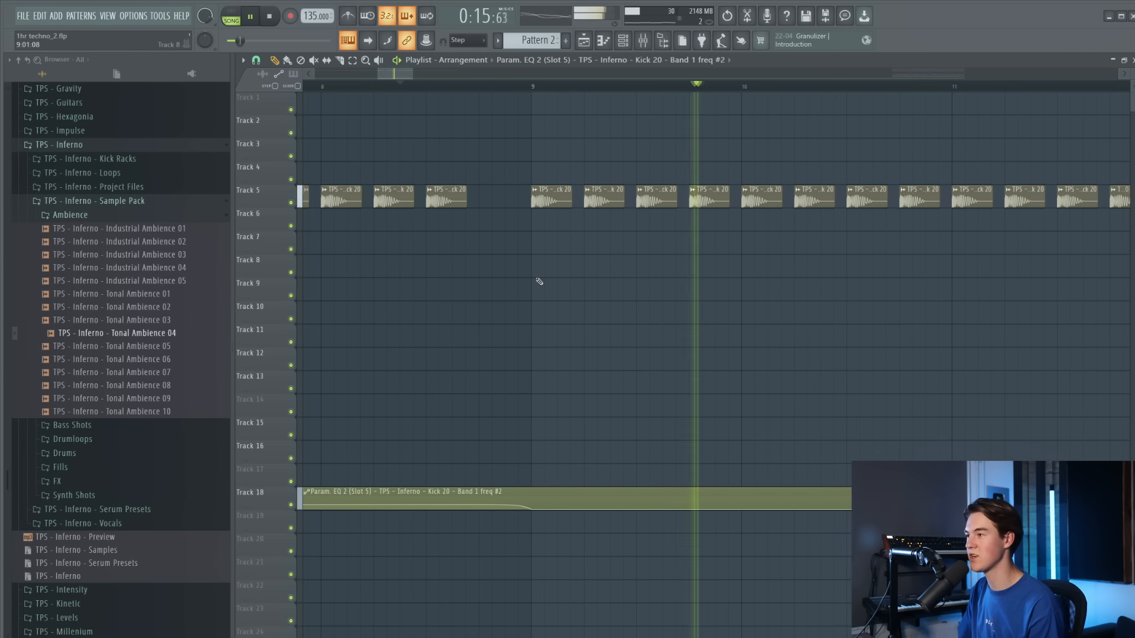
scroll(562, 296, "down", 6)
scroll(550, 304, "down", 5)
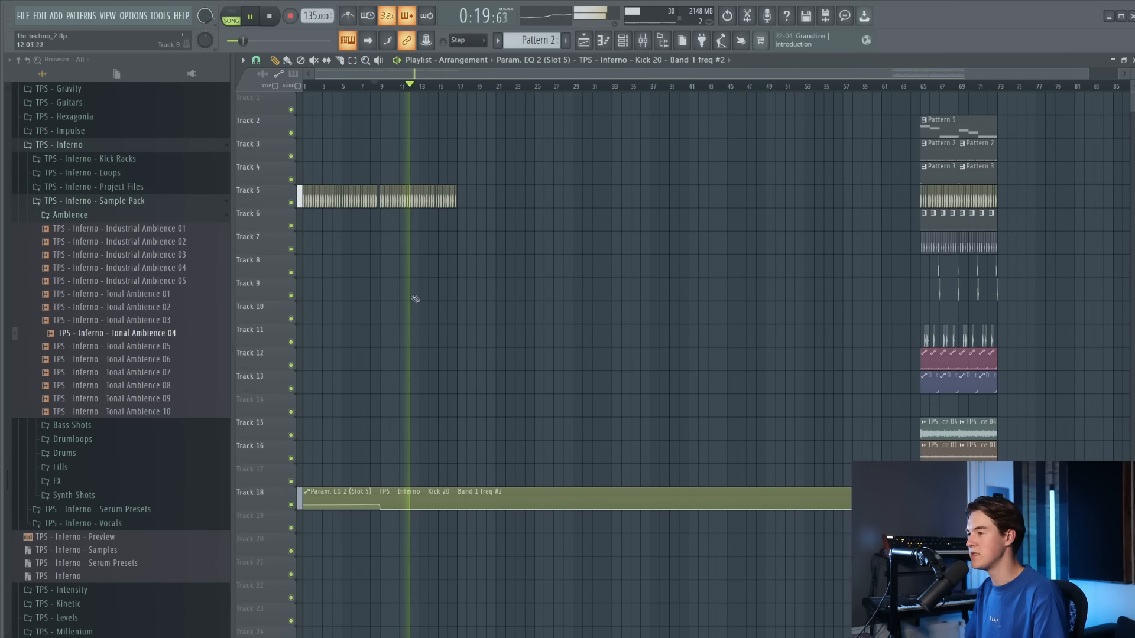
scroll(360, 275, "up", 3)
mouse_move(592, 230)
left_mouse_down()
mouse_move(552, 207)
mouse_move(405, 185)
mouse_move(404, 203)
mouse_move(555, 203)
left_mouse_up()
key("ctrl+z")
scroll(561, 236, "down", 3)
key("ctrl+z")
key("space")
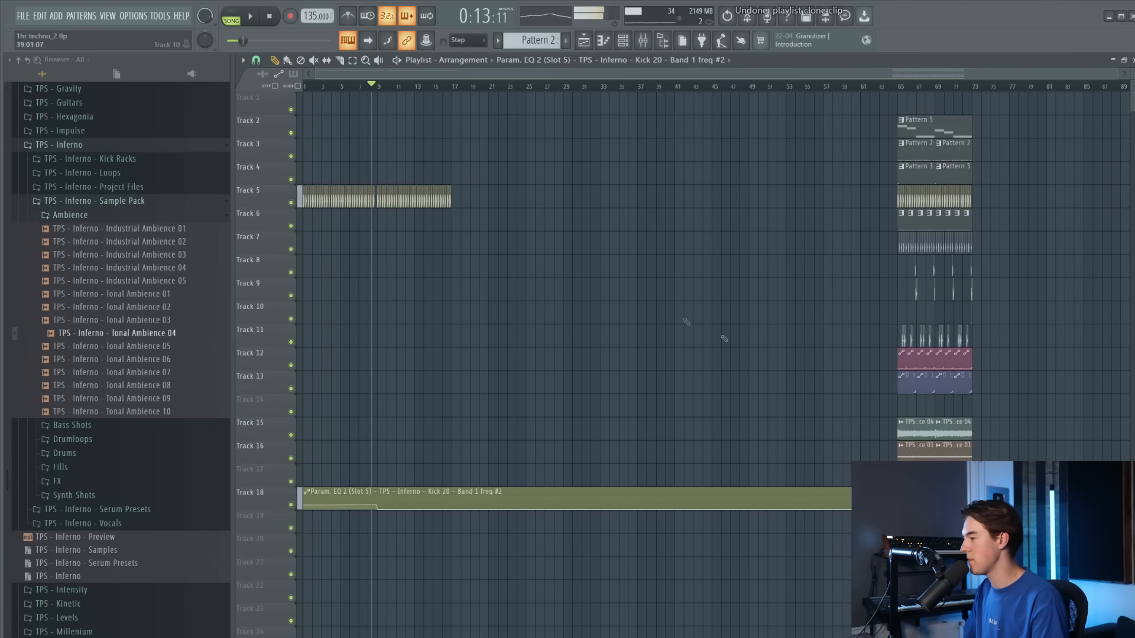
Copy the Tonal Ambience 04 and Industrial Ambience 01 clips from bar 65 to fill bars 1 to 17 on Tracks 15 and 16
mouse_move(996, 454)
left_mouse_down()
mouse_move(912, 430)
mouse_move(251, 416)
mouse_move(470, 439)
mouse_move(434, 424)
left_mouse_up()
scroll(343, 418, "up", 3)
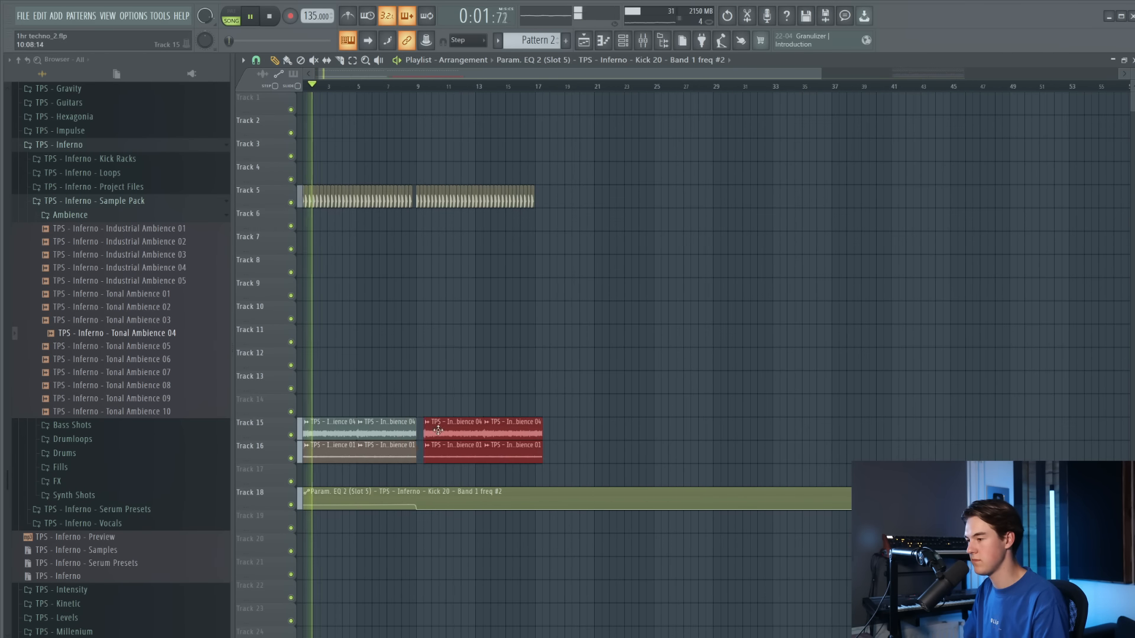
scroll(421, 376, "down", 4)
scroll(317, 294, "down", 3)
scroll(325, 294, "up", 3)
left_click(347, 292, "ctrl")
right_click(350, 358)
right_click(387, 359)
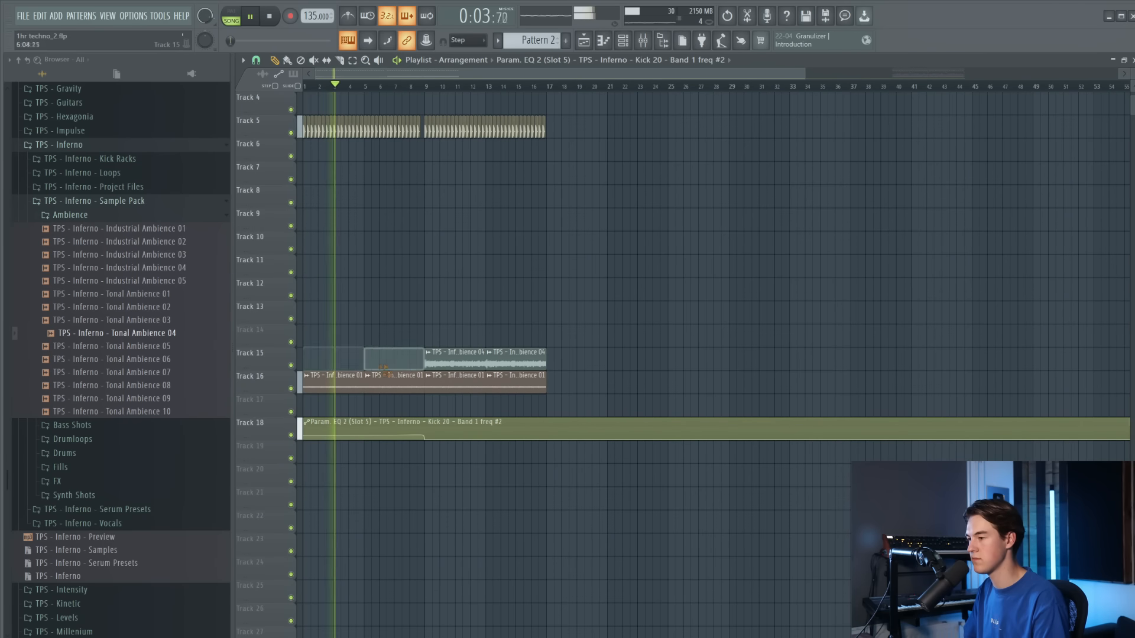
key("ctrl+z")
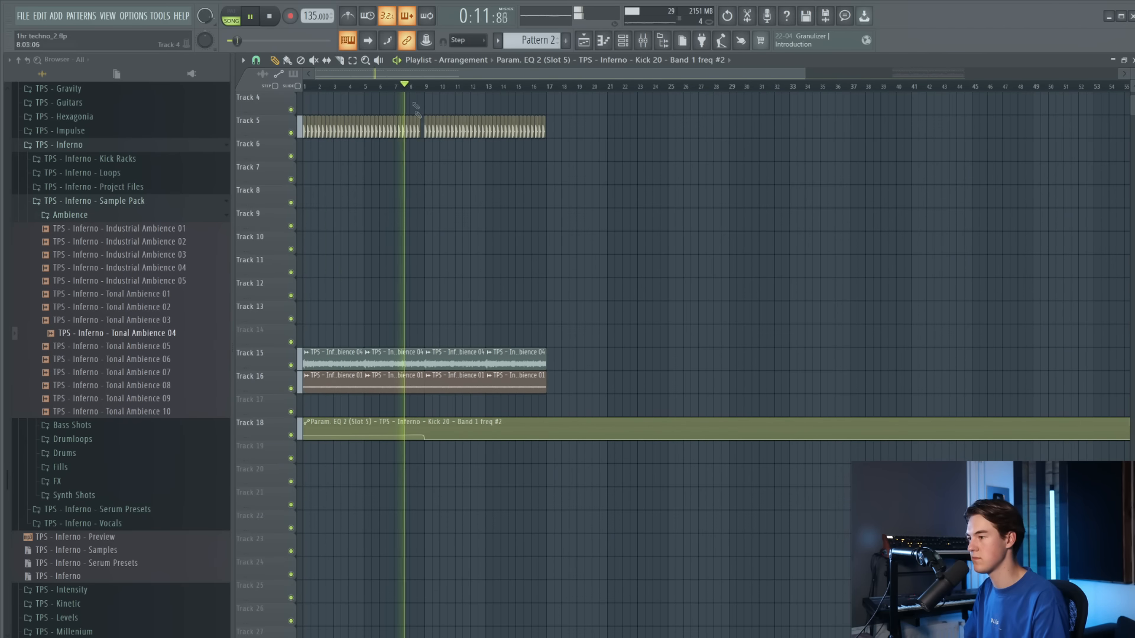
Play the transition into bar 9 to check how the kick, filter automation and ambience work together
scroll(467, 280, "up", 2)
scroll(430, 427, "up", 3)
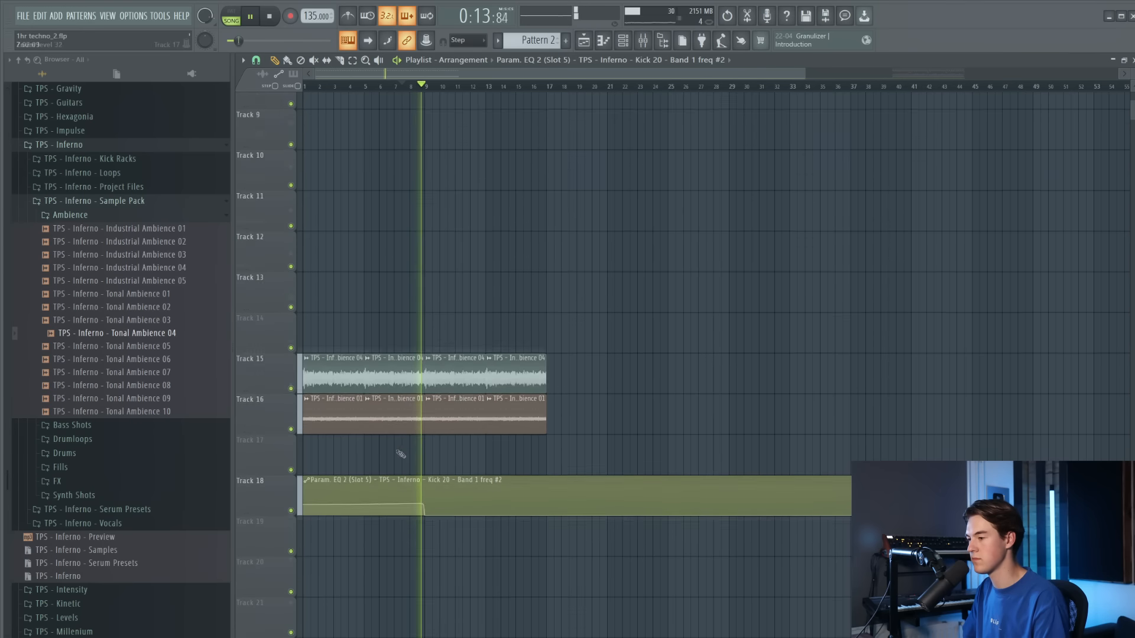
left_click(413, 86)
scroll(395, 225, "up", 3)
scroll(401, 244, "down", 2)
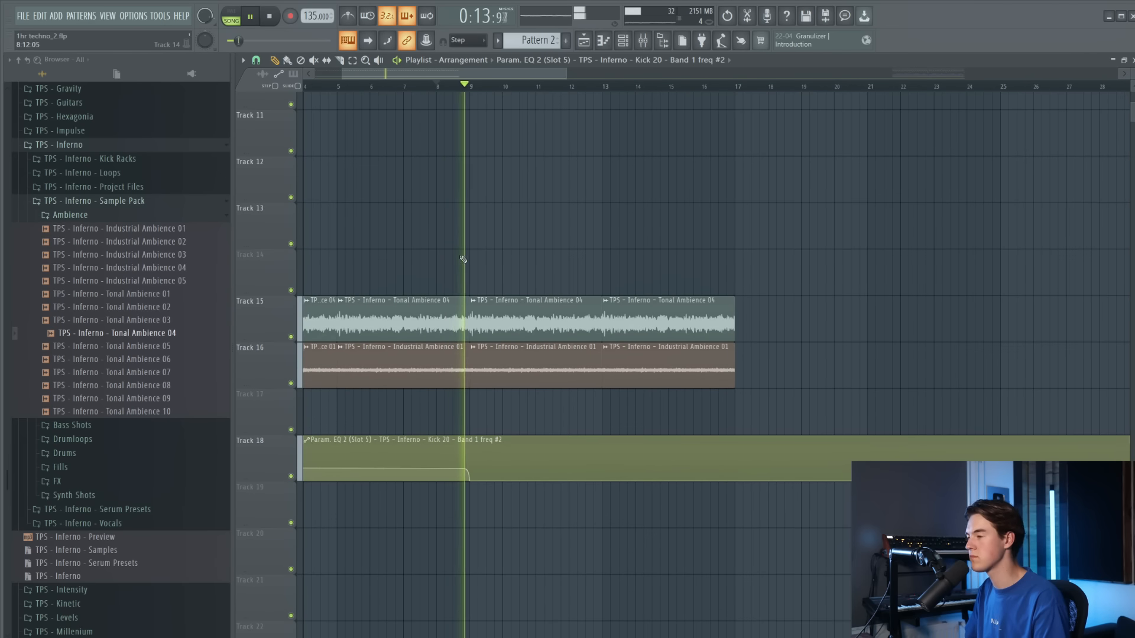
scroll(471, 263, "down", 3)
scroll(491, 261, "down", 2)
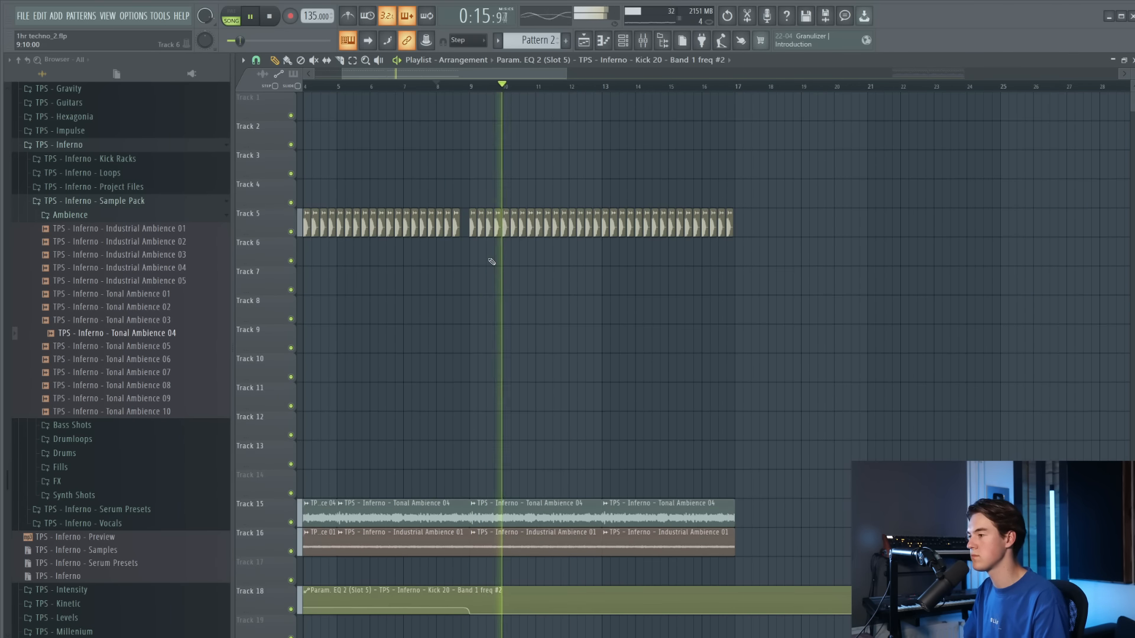
scroll(489, 262, "down", 3)
scroll(486, 264, "down", 2)
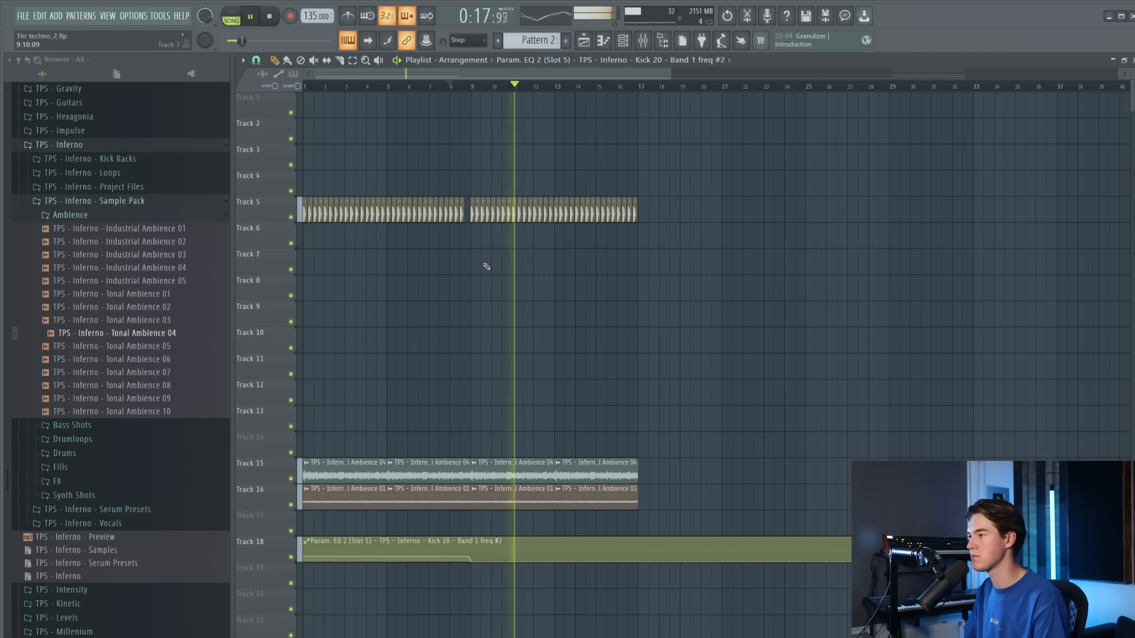
Duplicate the kick and ambience clips of bars 9 to 17 on Tracks 5, 15 and 16 into bars 17 to 25
scroll(535, 271, "up", 1)
left_click_drag(684, 509, 550, 459)
left_click_drag(721, 205, 461, 503)
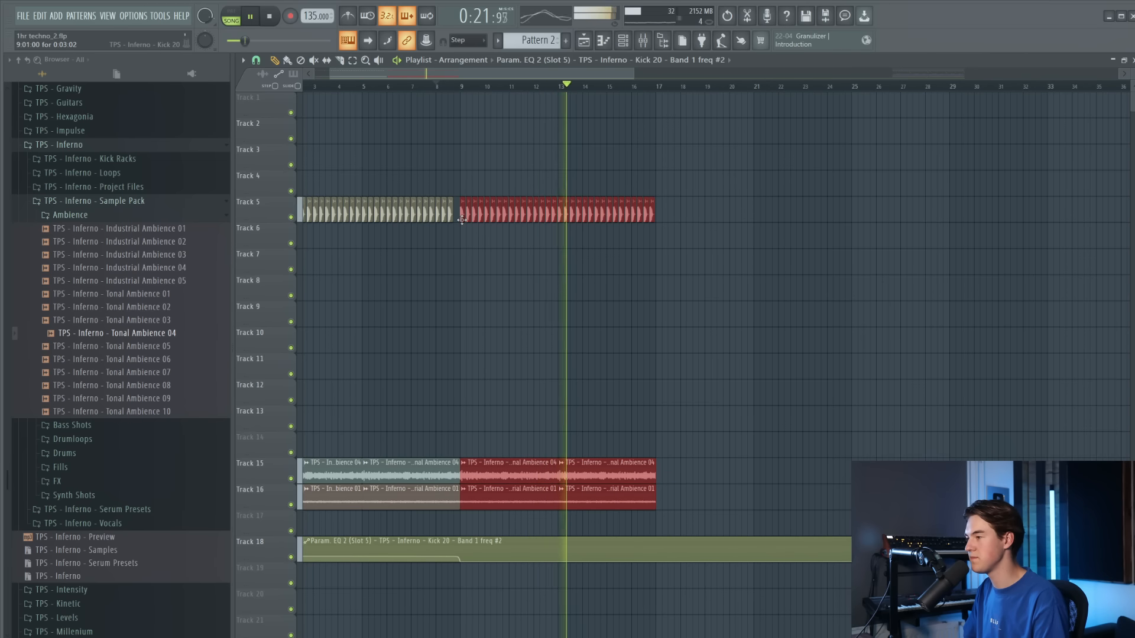
key("ctrl+b")
left_click_drag(661, 228, 657, 238)
scroll(617, 290, "down", 4)
scroll(379, 296, "up", 3)
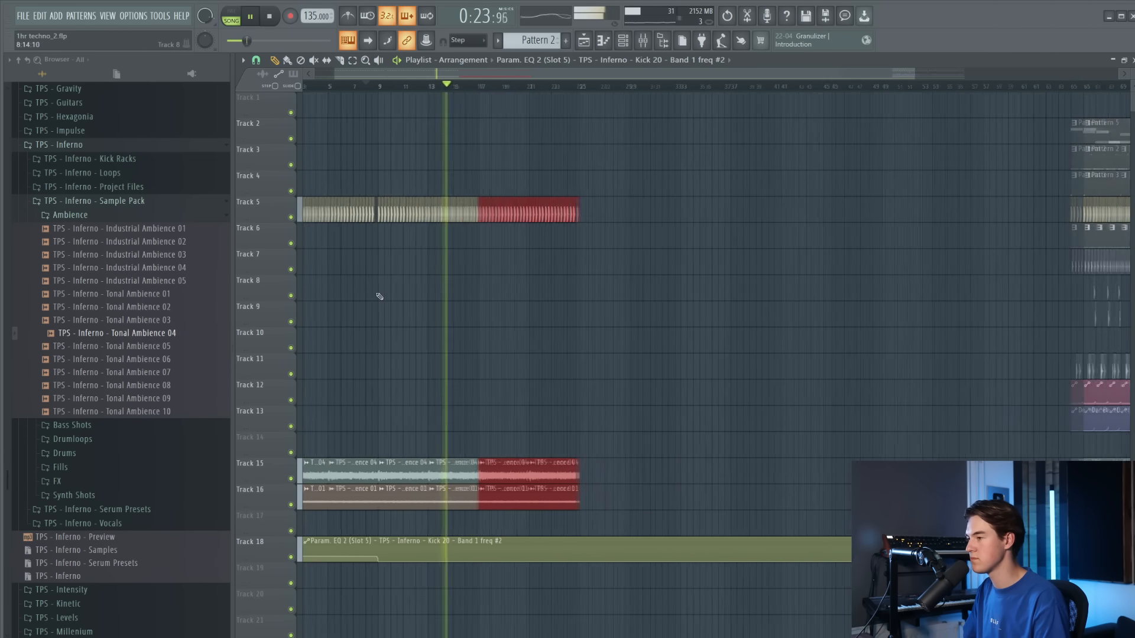
left_click(496, 283)
scroll(592, 261, "up", 2)
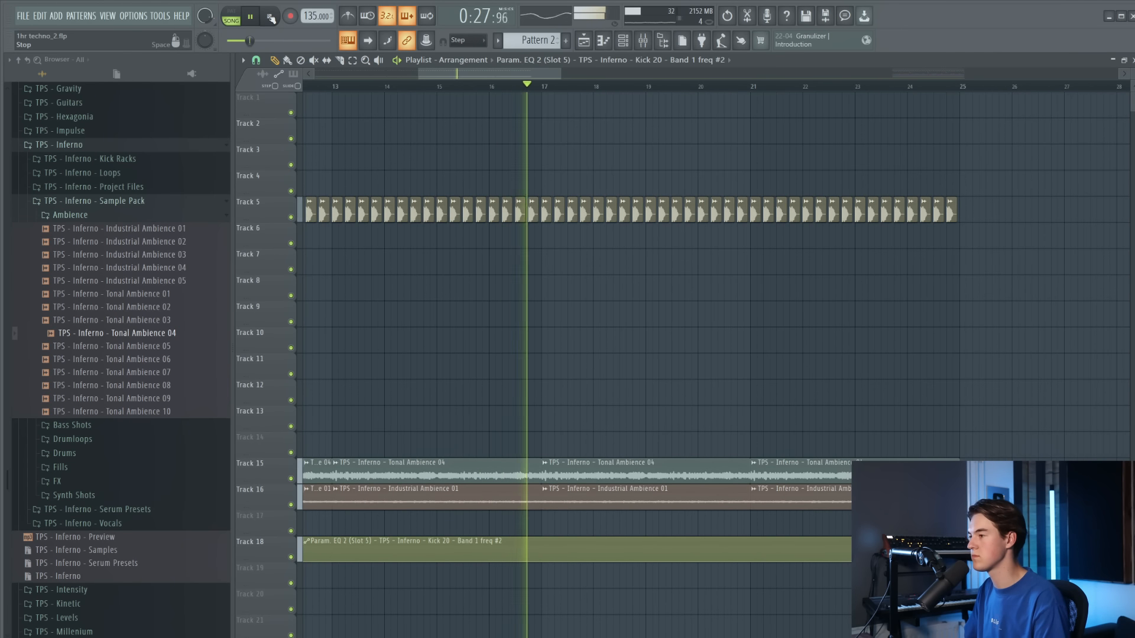
scroll(563, 259, "up", 1)
Stop playback and copy the eight Pattern 1 clips from bar 65 on Track 6 to start at bar 17
left_click(271, 17)
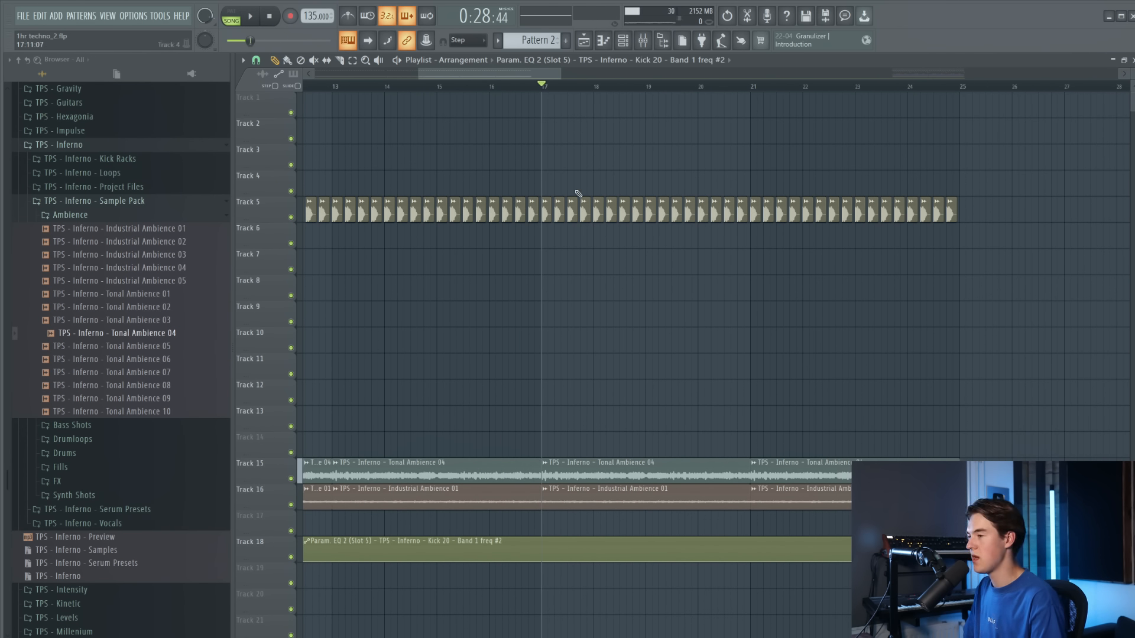
scroll(523, 189, "down", 5)
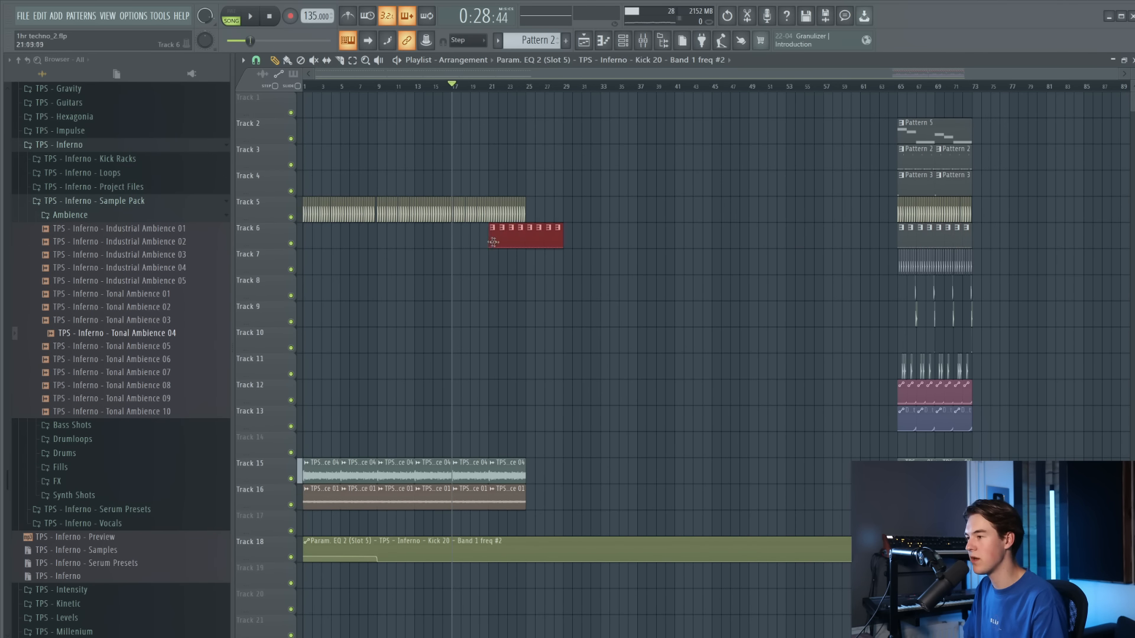
scroll(467, 241, "up", 5)
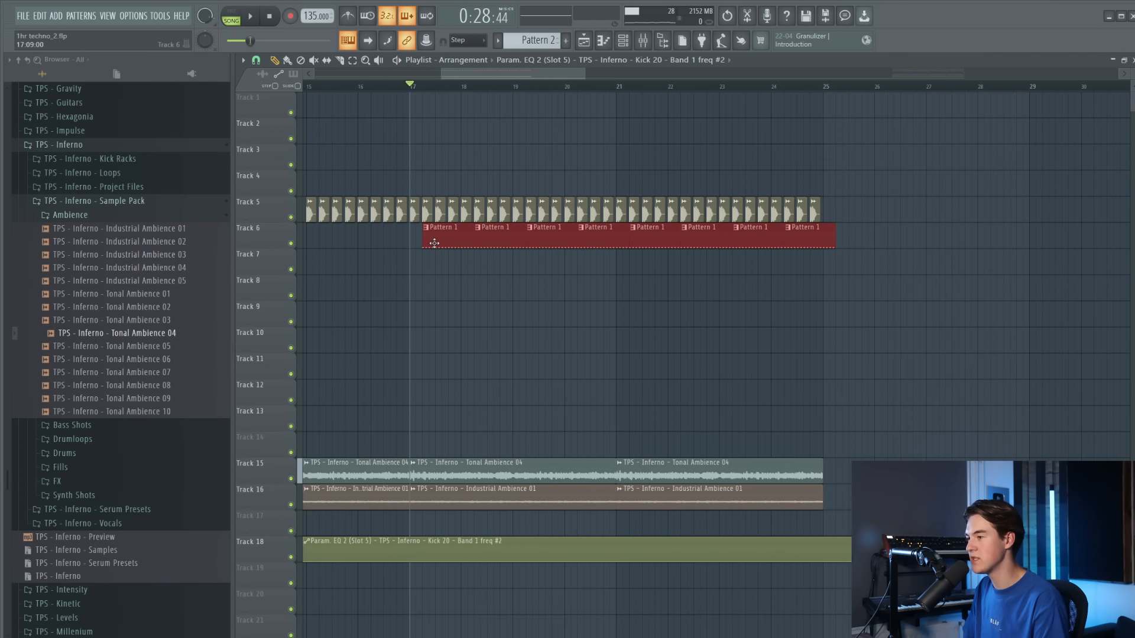
Move the Pattern 1 clips on Track 6 to start at bar 17 and play the arrangement from there
left_click(435, 243)
key("space")
scroll(483, 293, "down", 2)
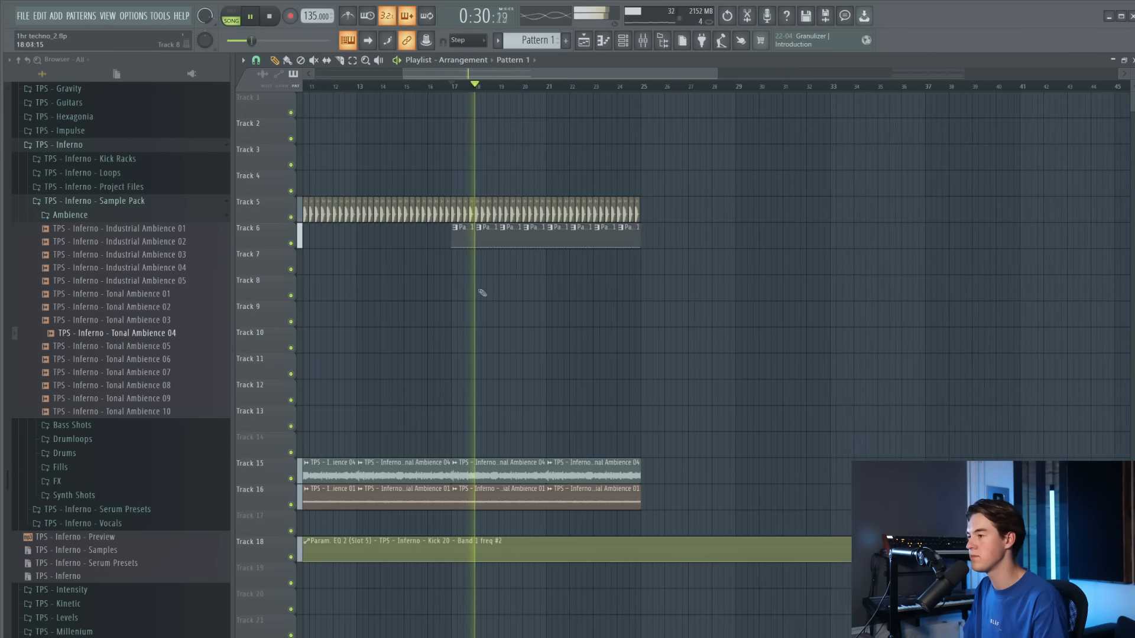
scroll(483, 293, "down", 1)
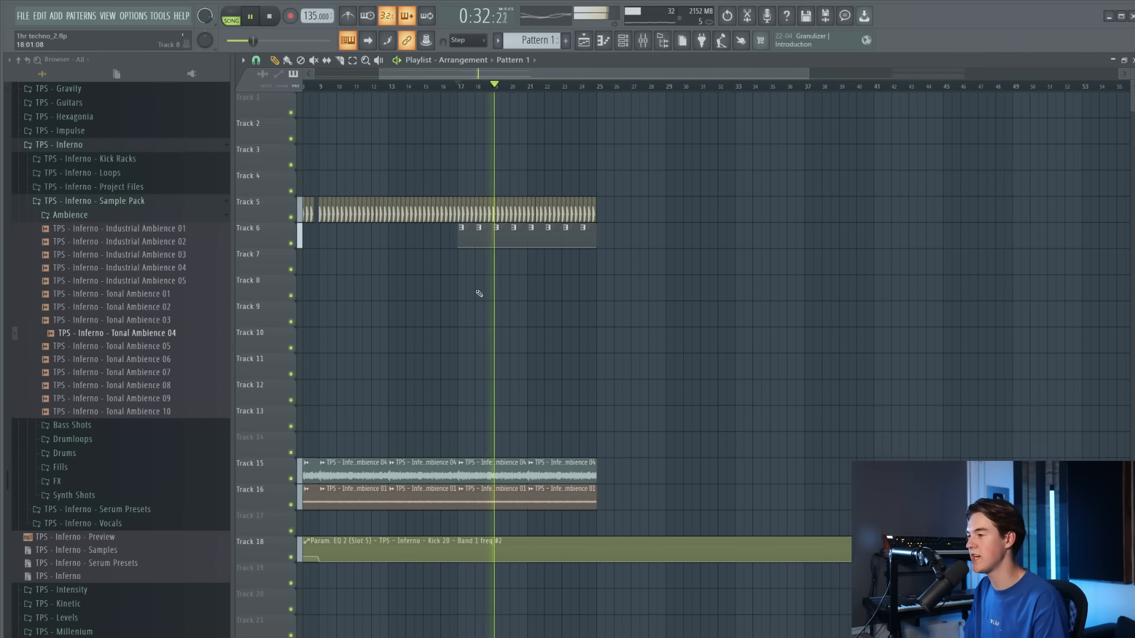
scroll(482, 296, "down", 2)
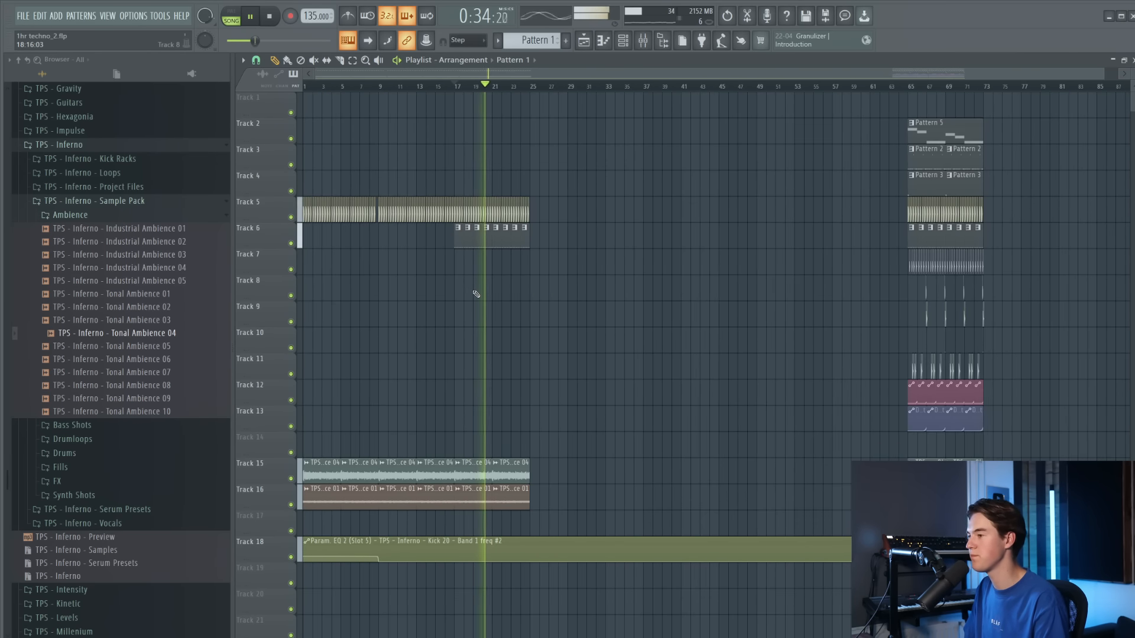
Duplicate the kick, Pattern 1 and ambience clips of bars 17 to 25 directly behind themselves, extending them to bar 33
scroll(476, 293, "up", 2)
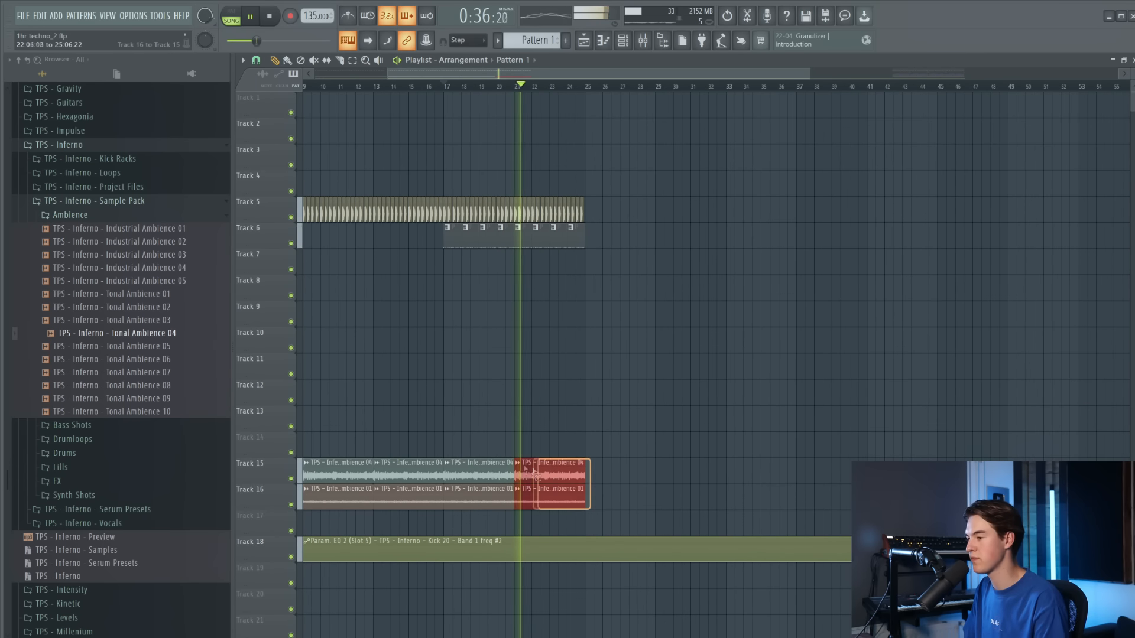
left_click_drag(610, 272, 444, 195)
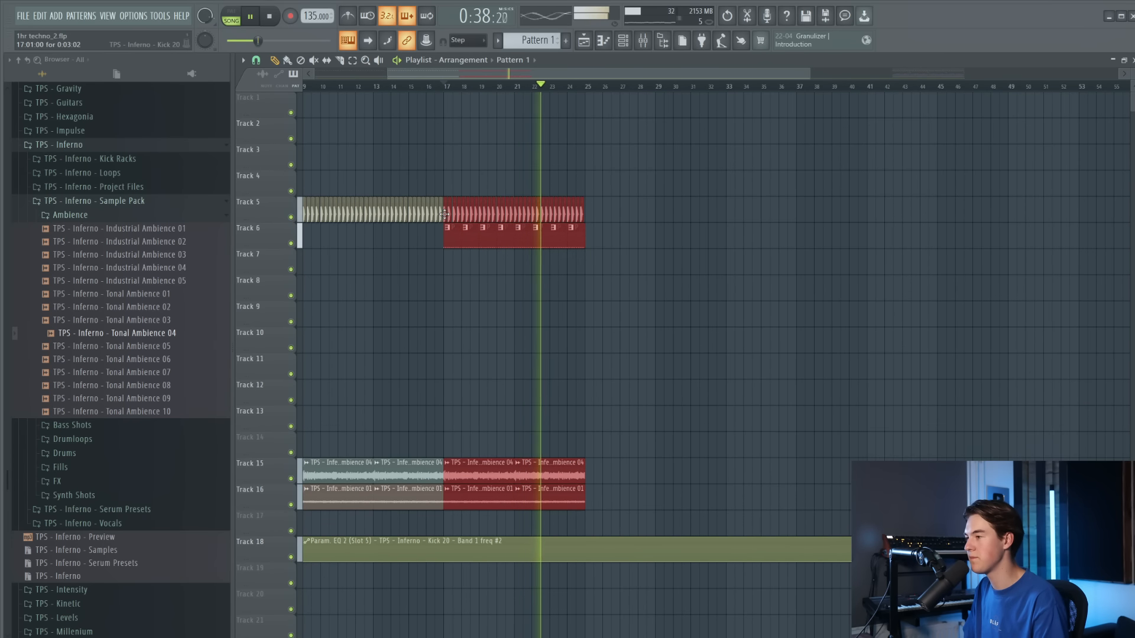
key("ctrl+b")
left_click_drag(576, 221, 587, 219)
left_click(752, 370, "ctrl")
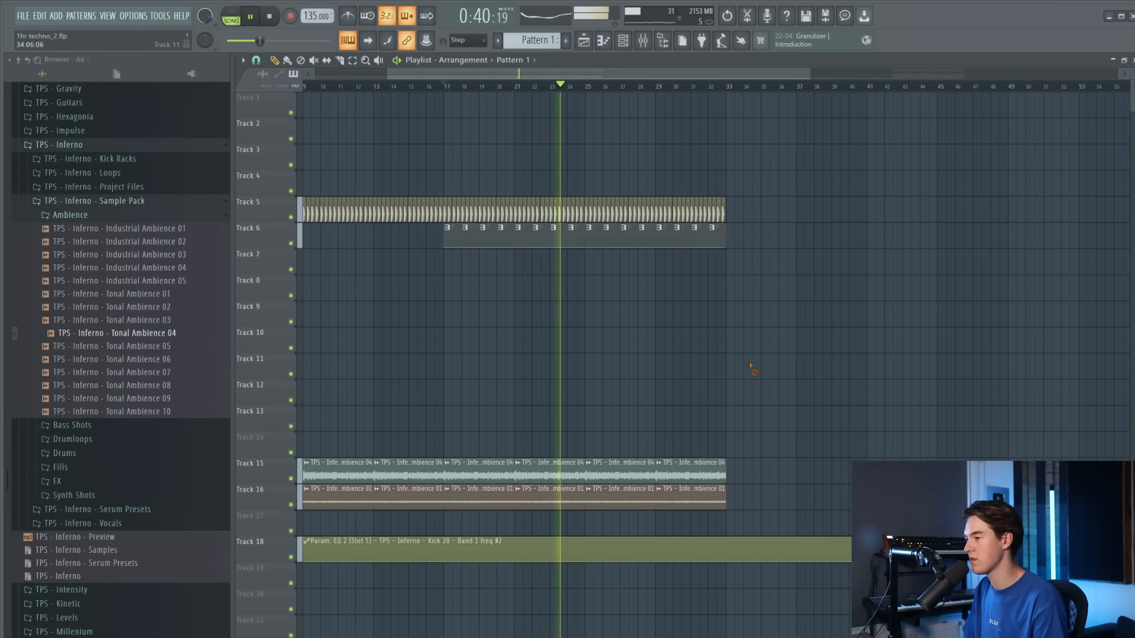
Duplicate the clips of bars 17 to 33 directly behind themselves up to bar 49, and stop playback
left_click_drag(797, 524, 729, 218)
scroll(700, 318, "down", 3)
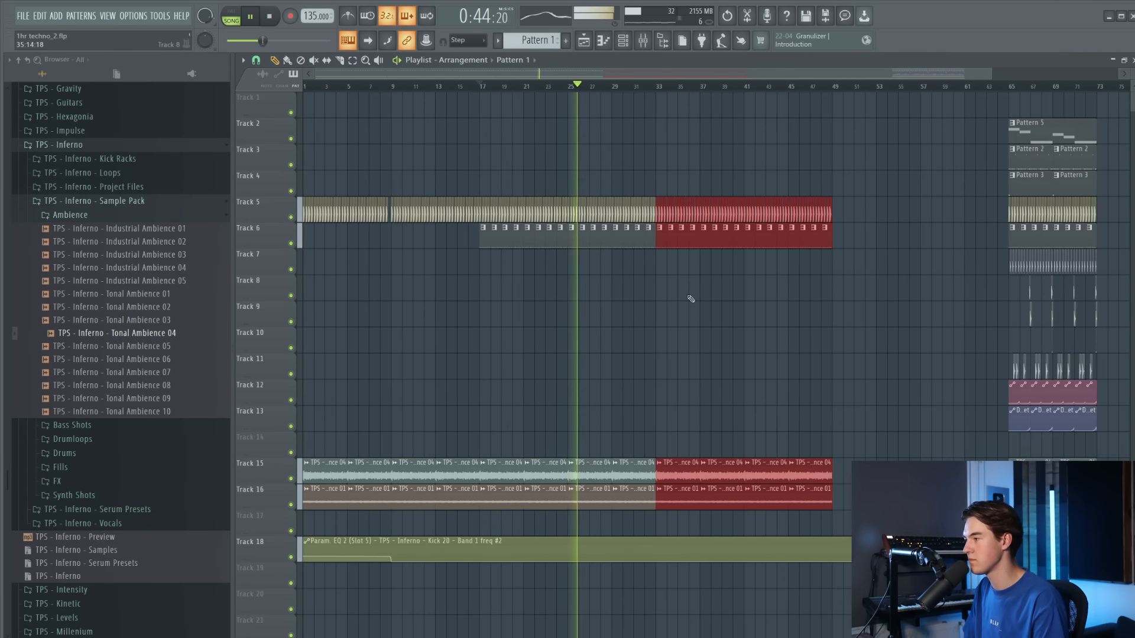
scroll(637, 316, "up", 2)
left_click(645, 317, "ctrl")
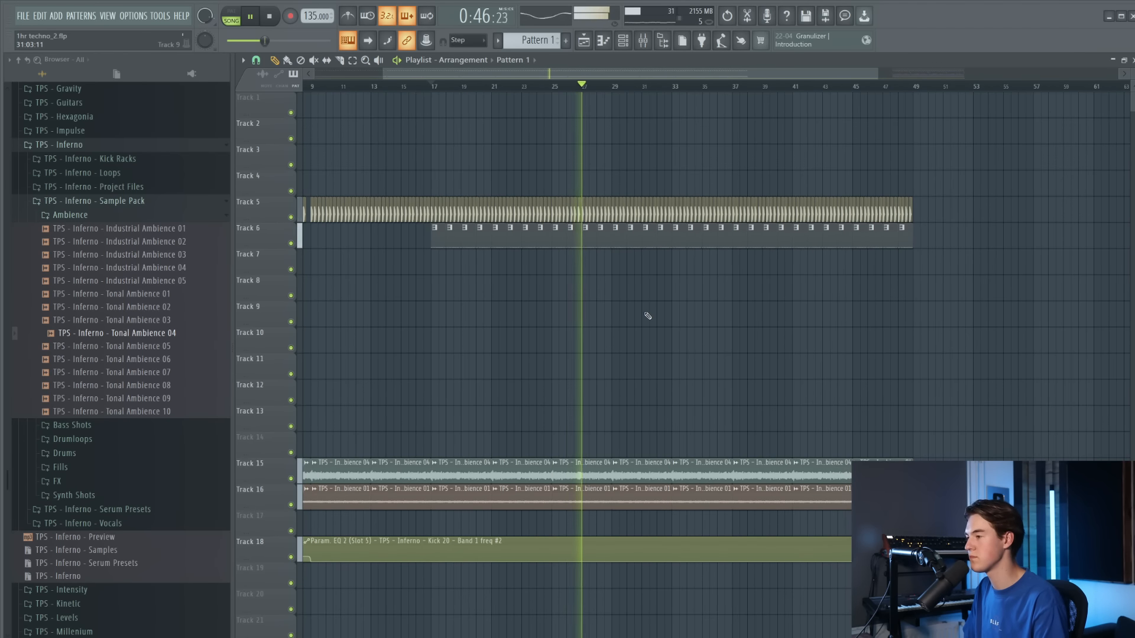
key("space")
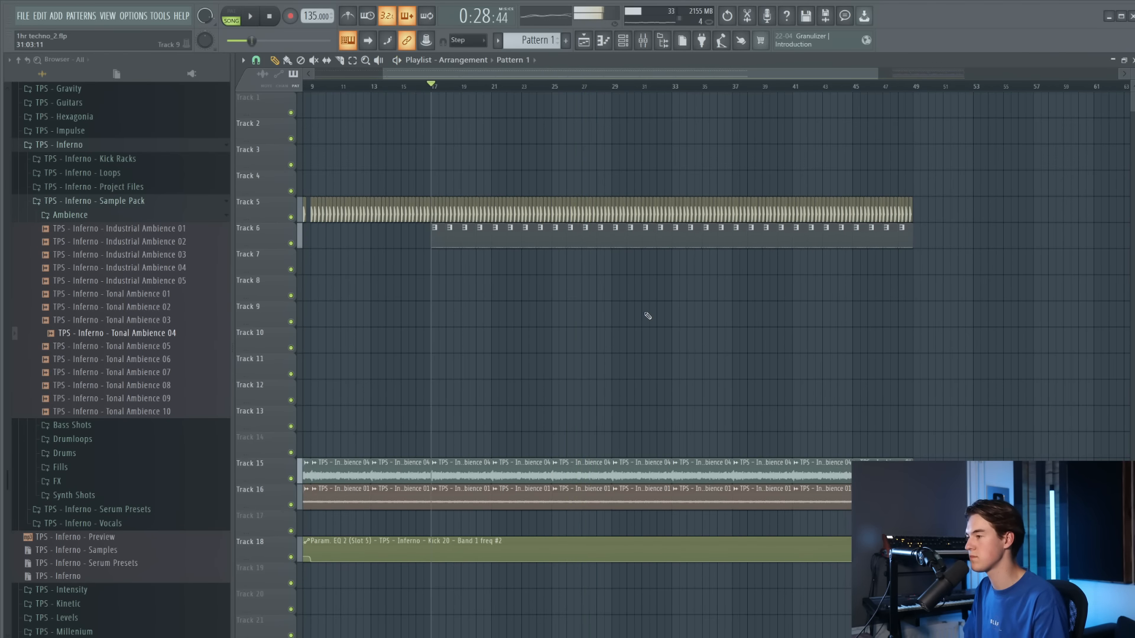
Copy the Open Hat 09 clips on Track 7 from bar 65 to bar 41 and play the arrangement from there
scroll(656, 225, "down", 1)
scroll(674, 261, "down", 2)
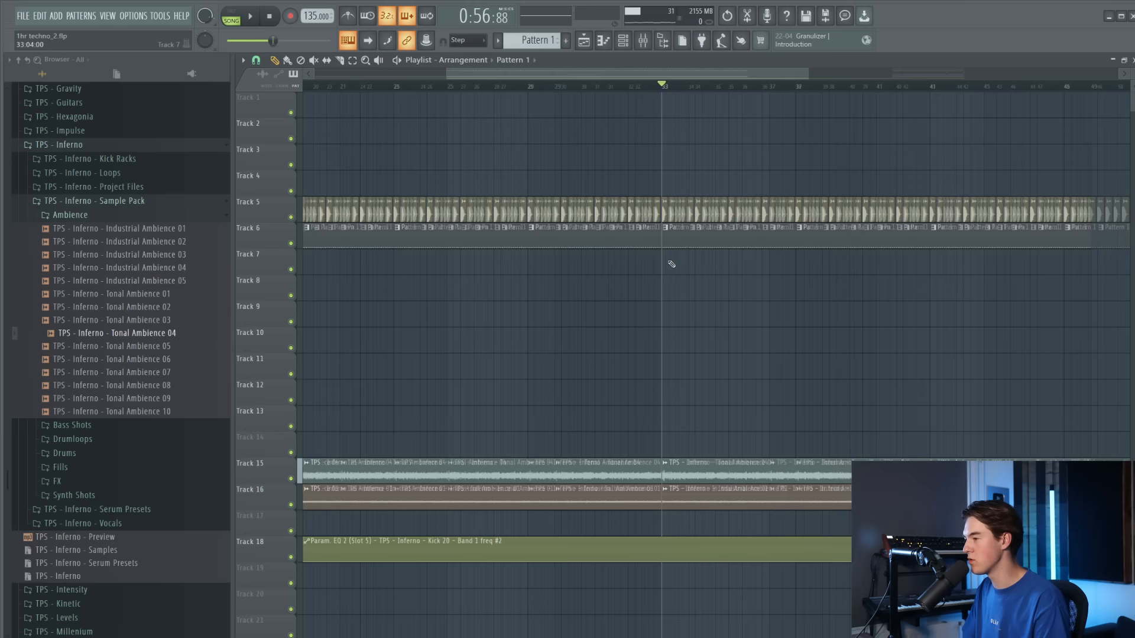
scroll(1009, 308, "up", 2)
left_click(923, 270, "ctrl")
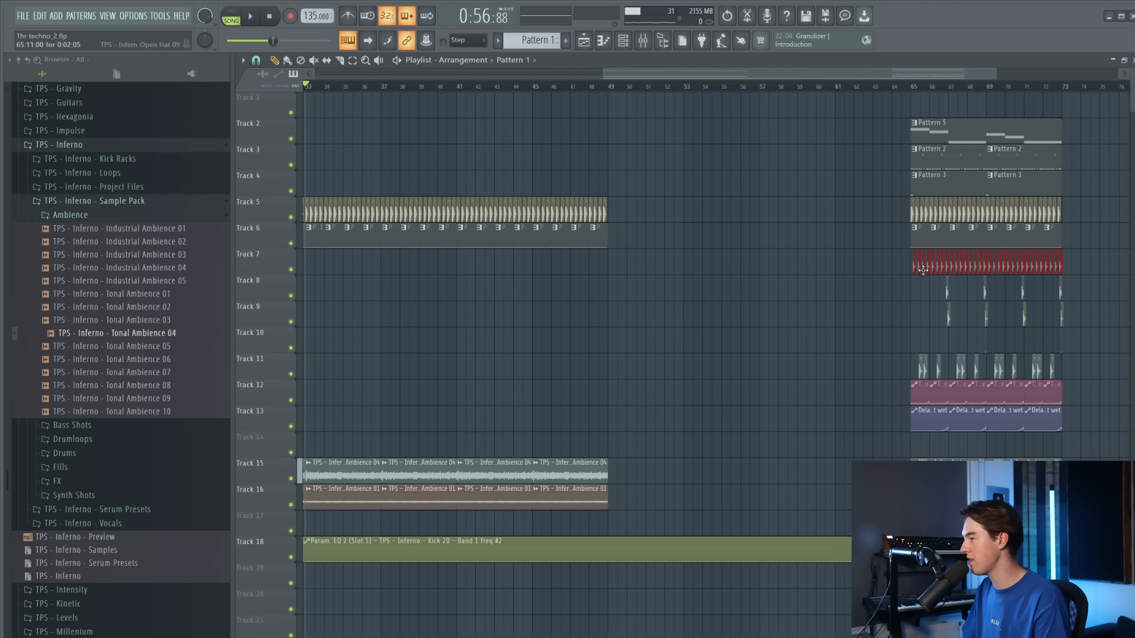
left_click_drag(913, 268, 524, 263)
scroll(448, 95, "up", 3)
left_click(517, 87)
left_click(662, 320, "ctrl")
key("space")
scroll(679, 322, "down", 3)
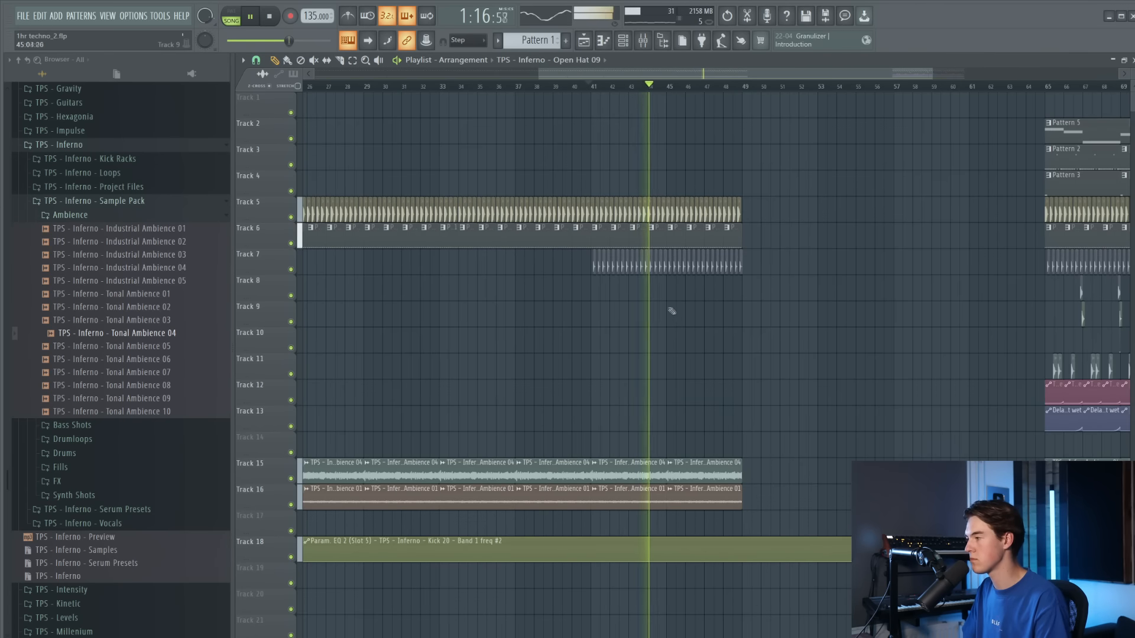
Duplicate the kick, Pattern 1, open hat and ambience clips of bars 41 to 49, extending the arrangement to bar 57
scroll(671, 312, "down", 2)
scroll(860, 338, "up", 1)
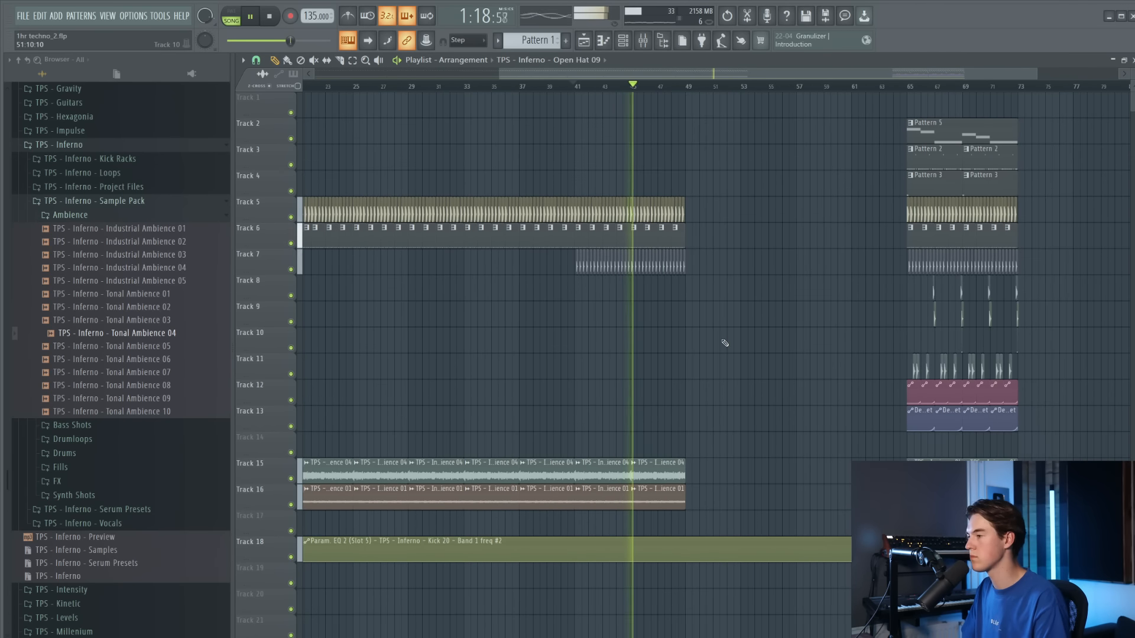
scroll(717, 364, "up", 2)
left_click_drag(708, 498, 564, 465)
left_click_drag(712, 308, 530, 201)
key("ctrl+b")
left_click_drag(677, 223, 677, 224)
left_click(722, 317, "ctrl")
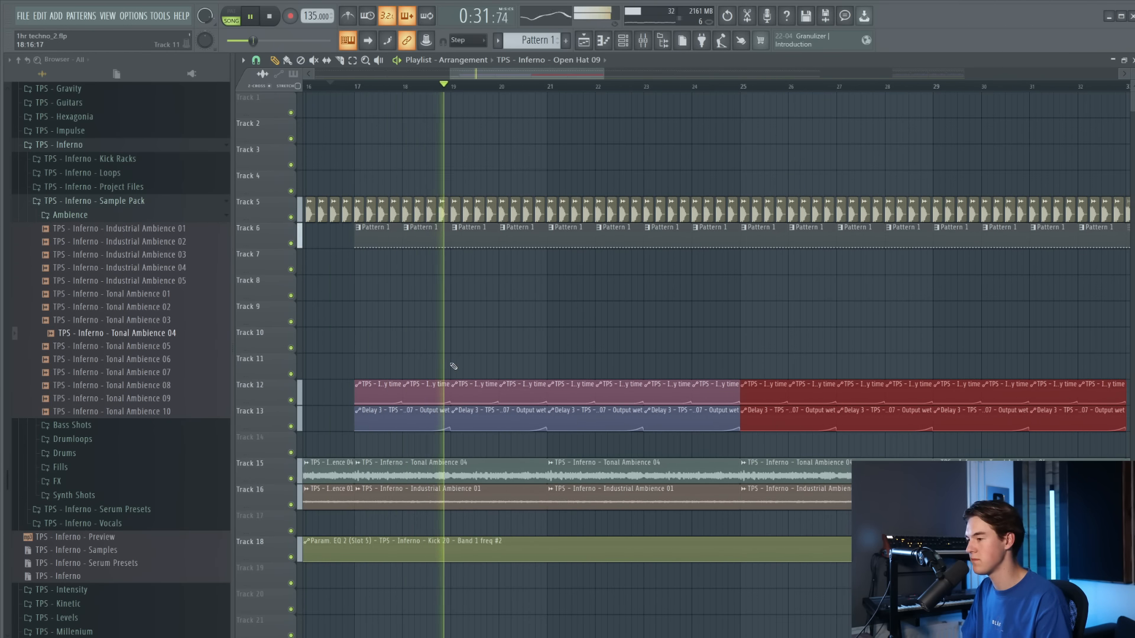
Duplicate the closed hat automation clips on Tracks 12 and 13 from bars 17 to 33 twice, filling up to bar 65
scroll(473, 359, "down", 3, "ctrl")
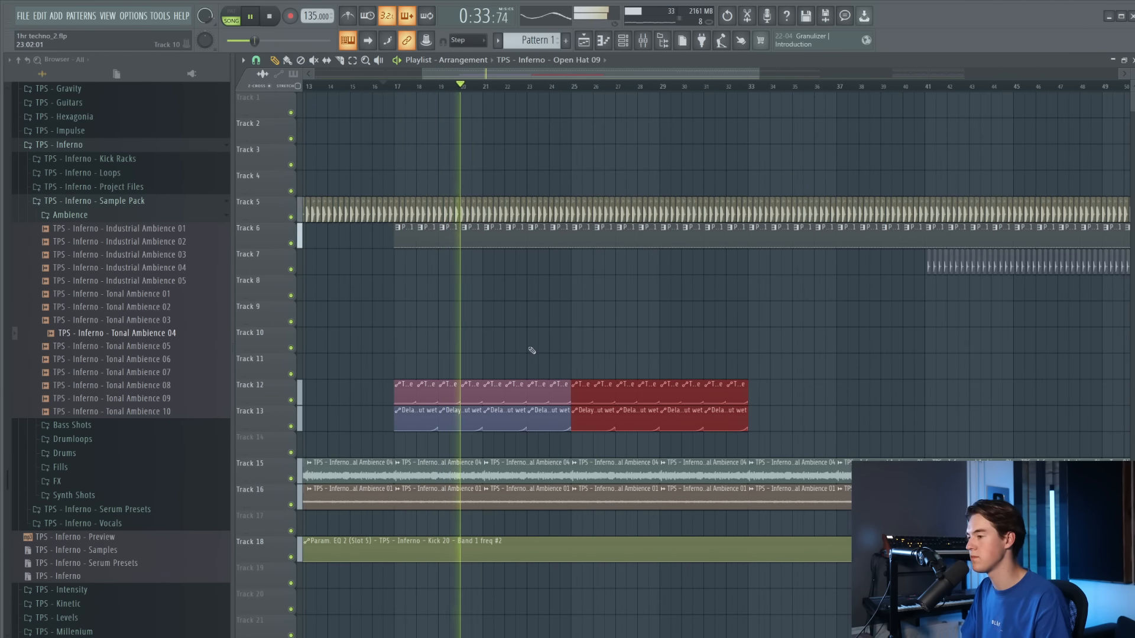
left_click_drag(759, 421, 400, 386, "ctrl")
scroll(401, 385, "down", 3, "ctrl")
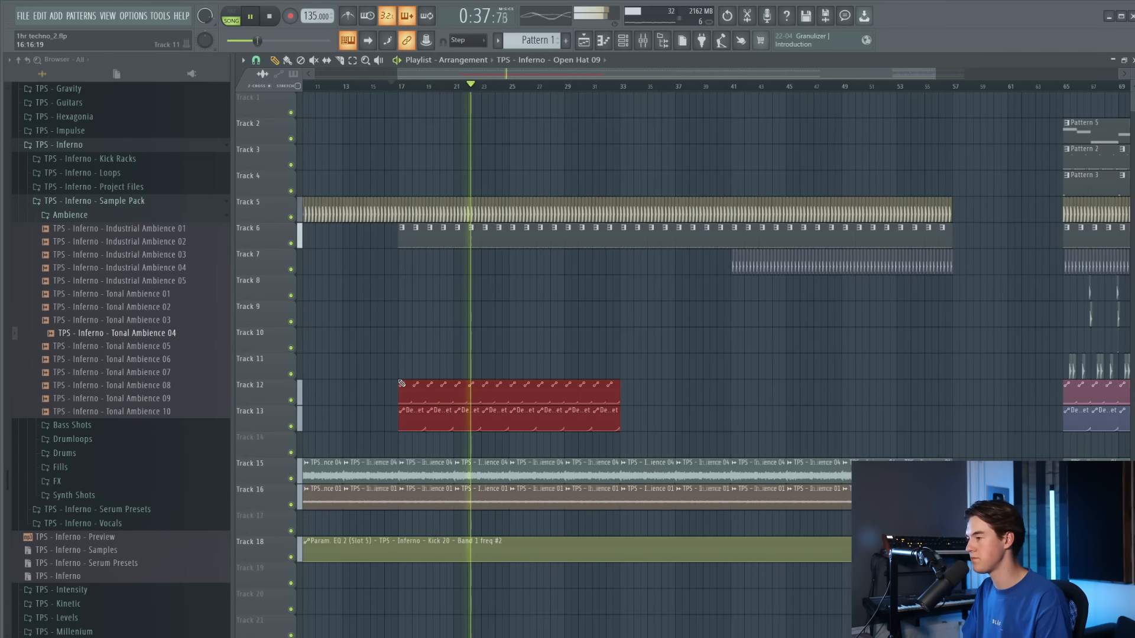
key("ctrl+b")
key("ctrl+b")
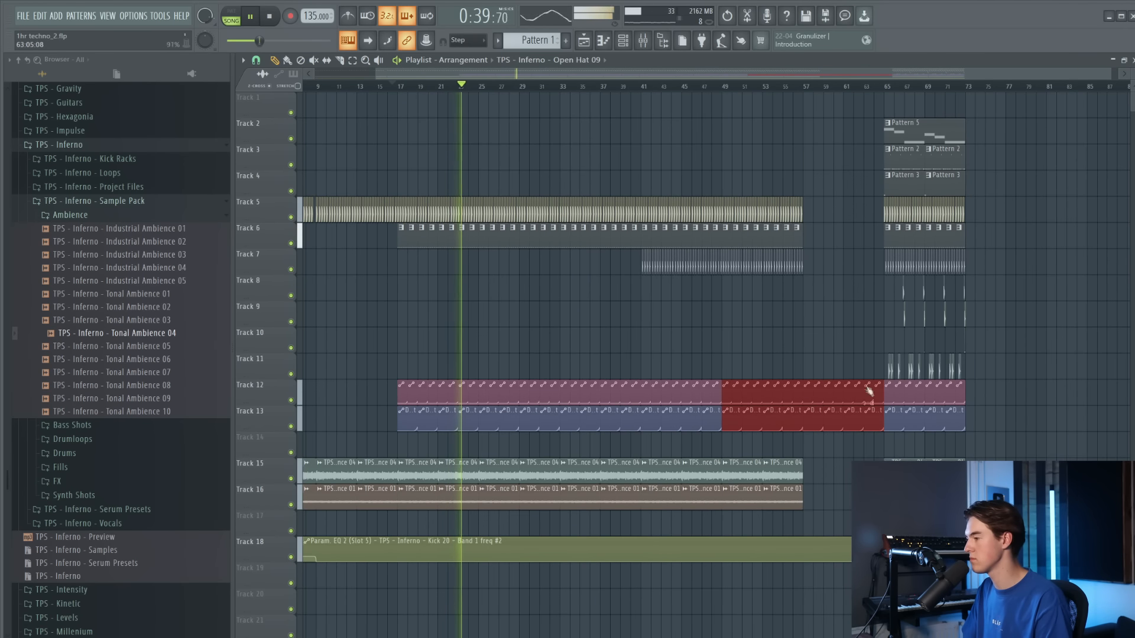
key("ctrl+d")
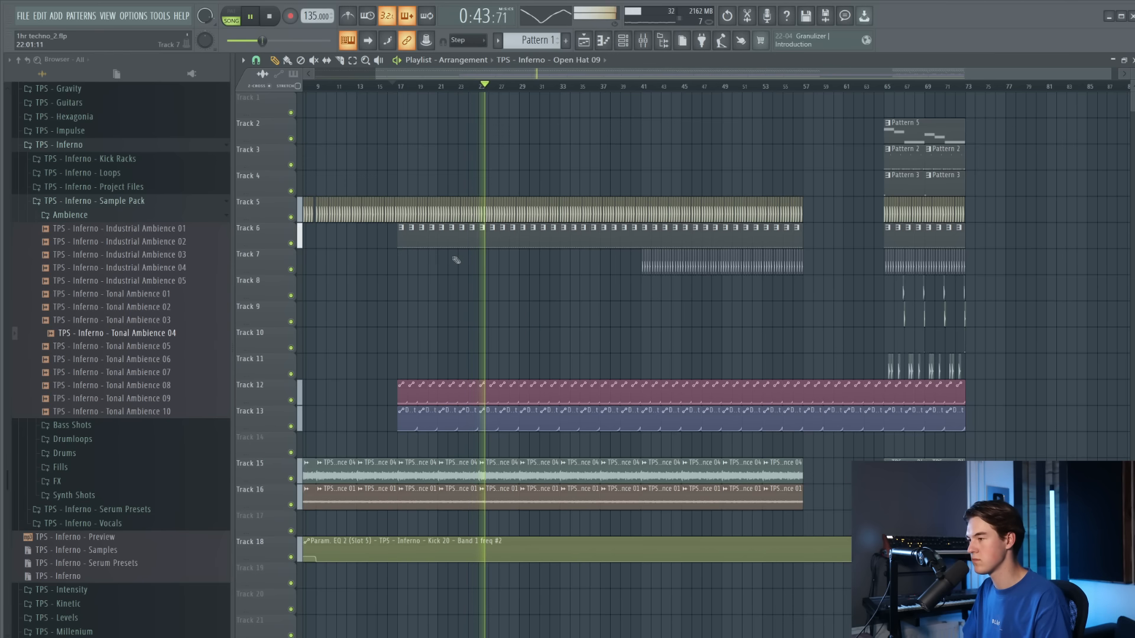
Remove the last kick before bar 17 on Track 5 and play back the transition
scroll(463, 257, "up", 3, "ctrl")
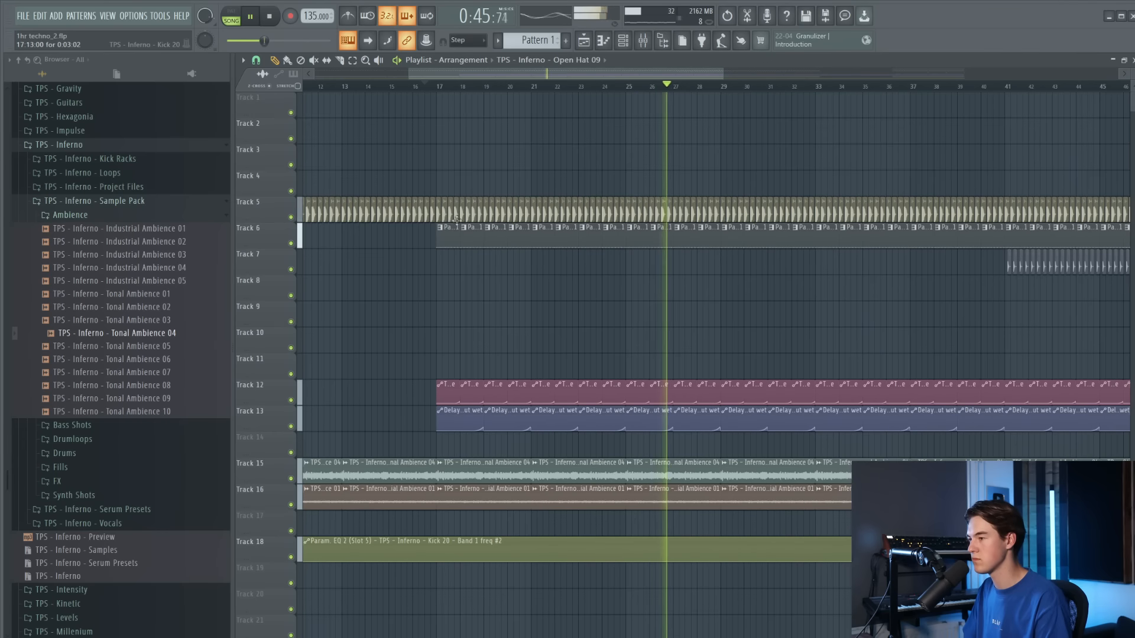
key("space")
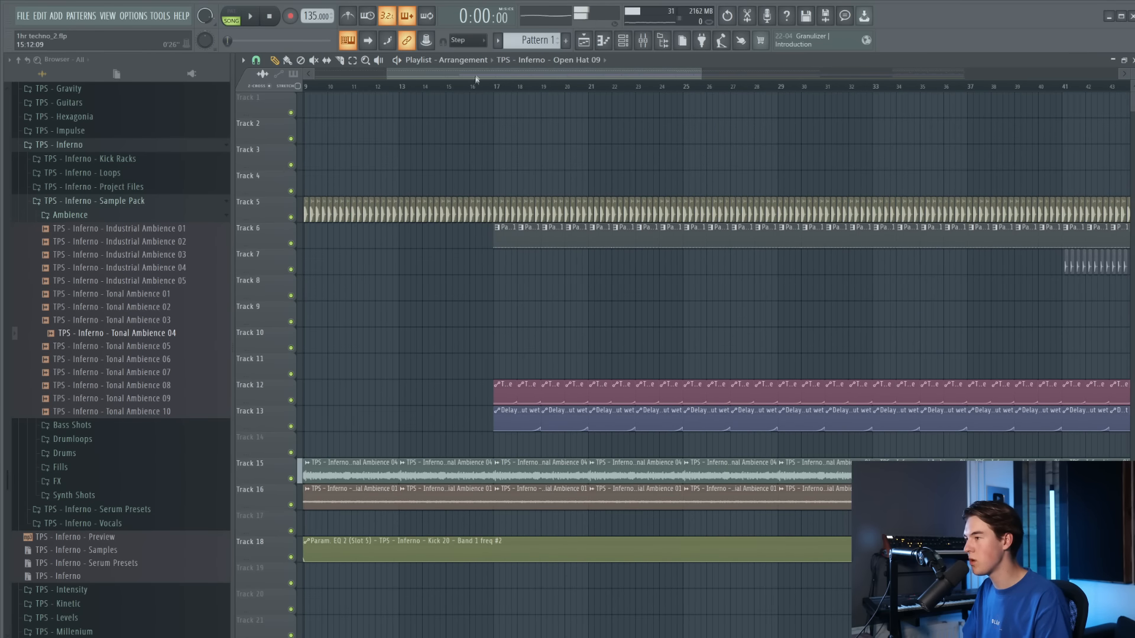
left_click(470, 86)
scroll(477, 116, "up", 2, "ctrl")
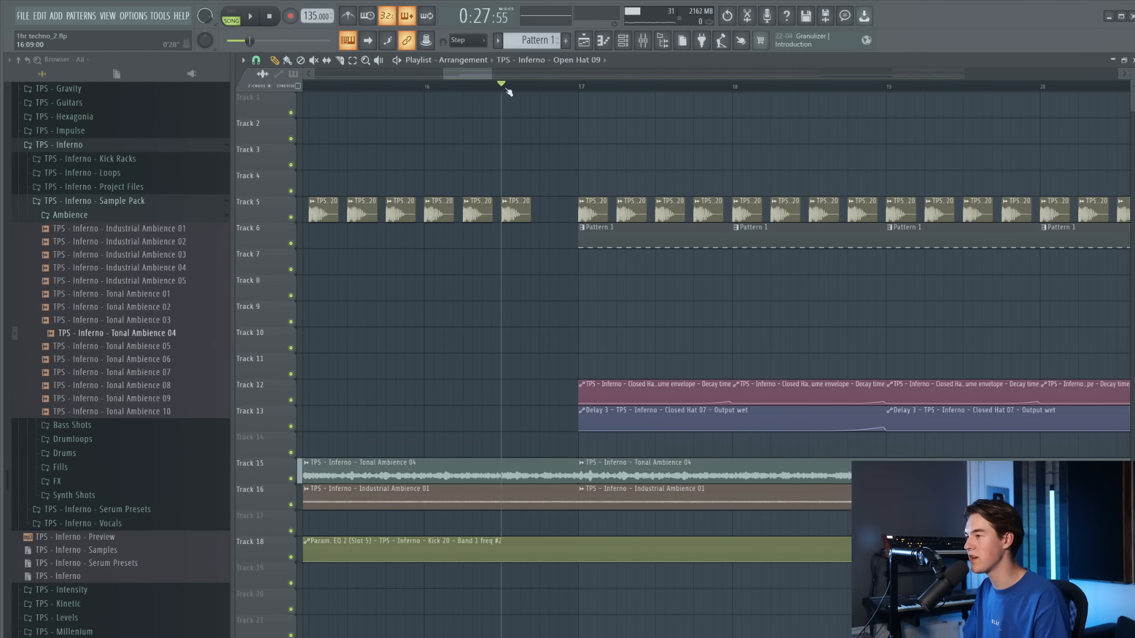
key("space")
scroll(494, 282, "down", 2, "ctrl")
key("space")
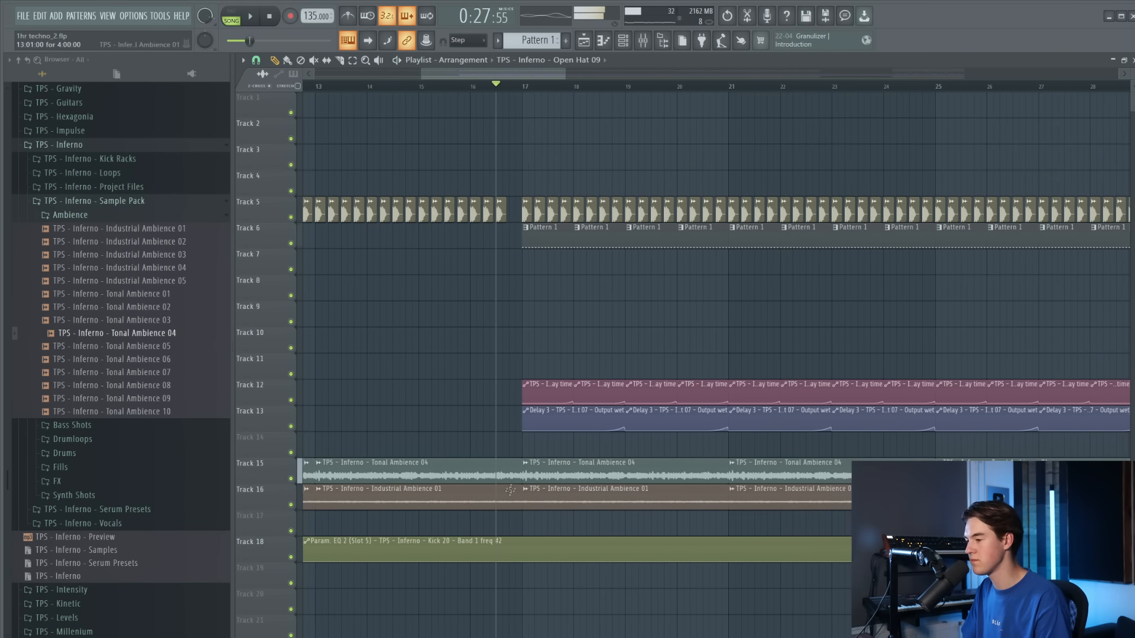
Try to shape the kick's EQ frequency automation on Track 18 with extra points before bar 17, and play the transition
scroll(511, 497, "up", 2, "alt")
scroll(513, 535, "up", 5, "ctrl")
right_click(523, 541)
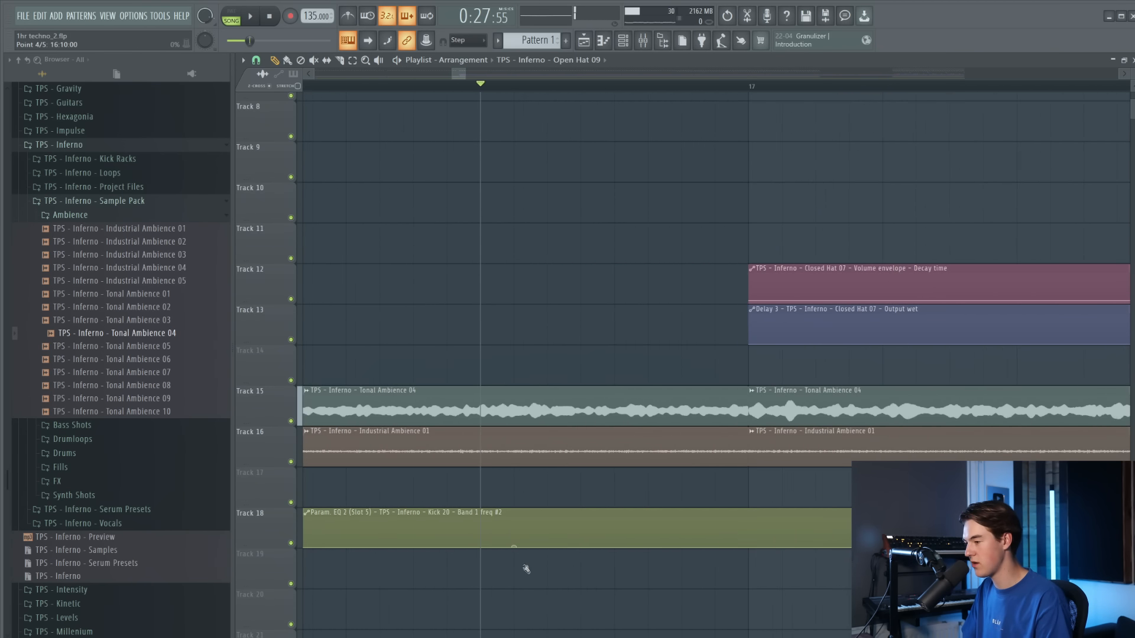
key("space")
mouse_move(609, 535)
left_mouse_down()
mouse_move(616, 528)
mouse_move(565, 536)
mouse_move(615, 555)
left_mouse_up()
key("space")
key("space")
key("space")
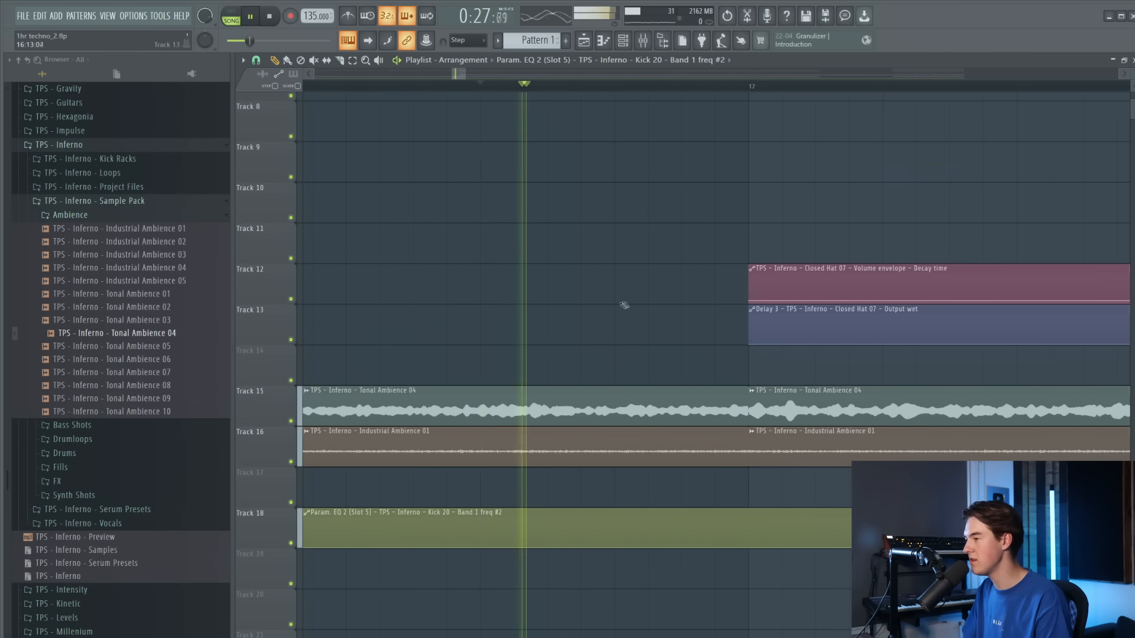
Remove the last kick before bar 29 and the last kick before bar 41 on Track 5
scroll(615, 316, "up", 4)
scroll(608, 364, "down", 2, "alt")
scroll(603, 366, "down", 5, "ctrl")
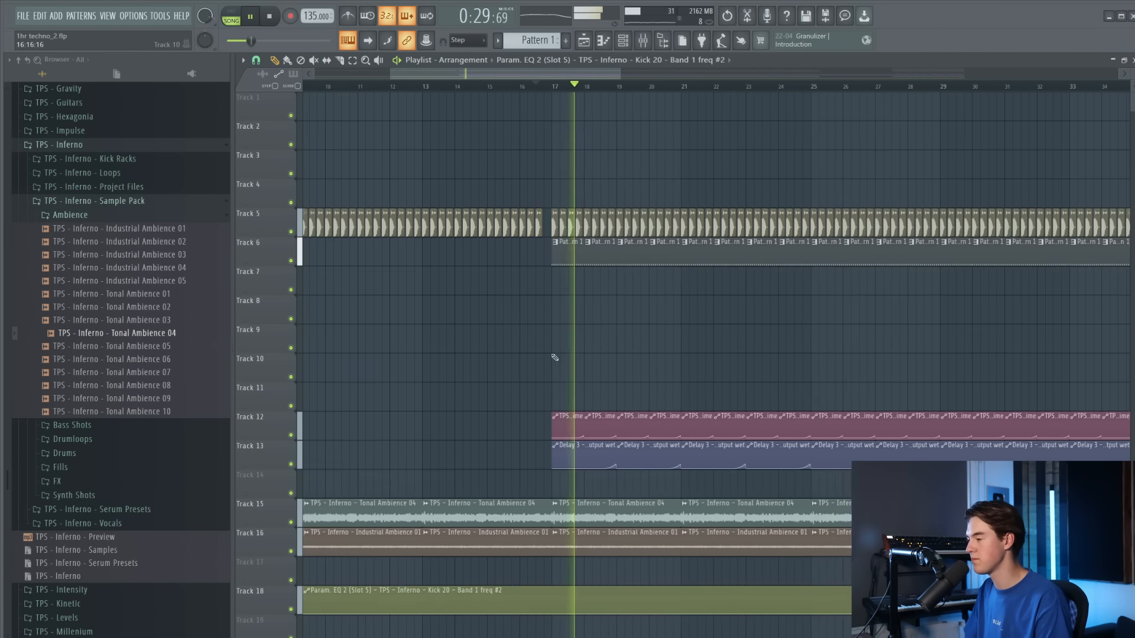
scroll(760, 271, "down", 1, "alt")
scroll(828, 256, "down", 2, "ctrl")
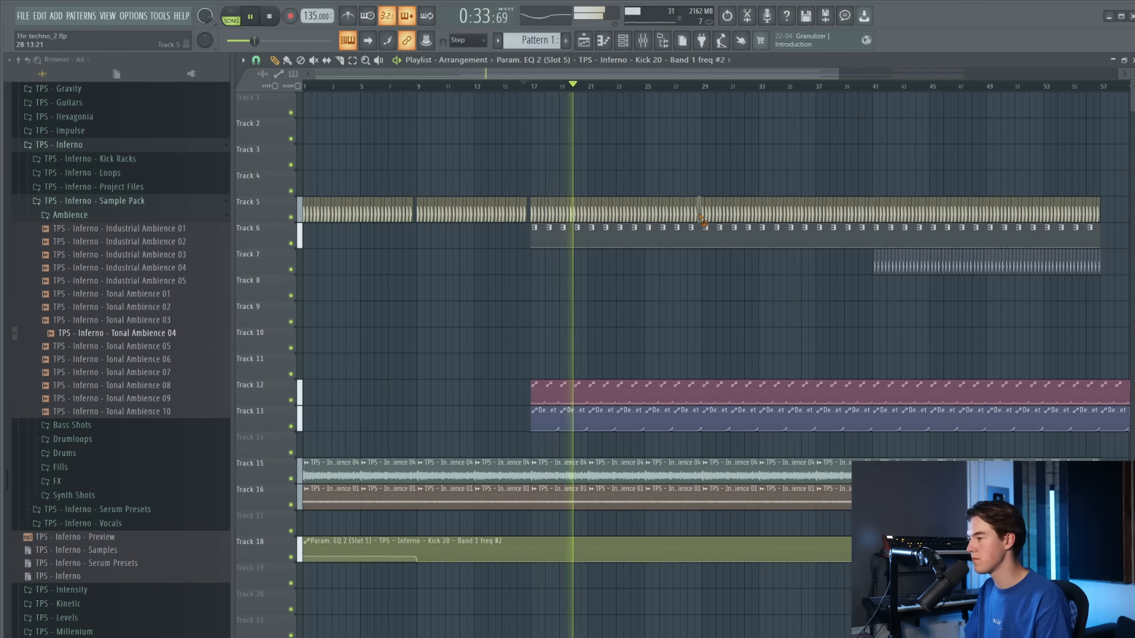
scroll(873, 217, "up", 5, "ctrl")
right_click(862, 214)
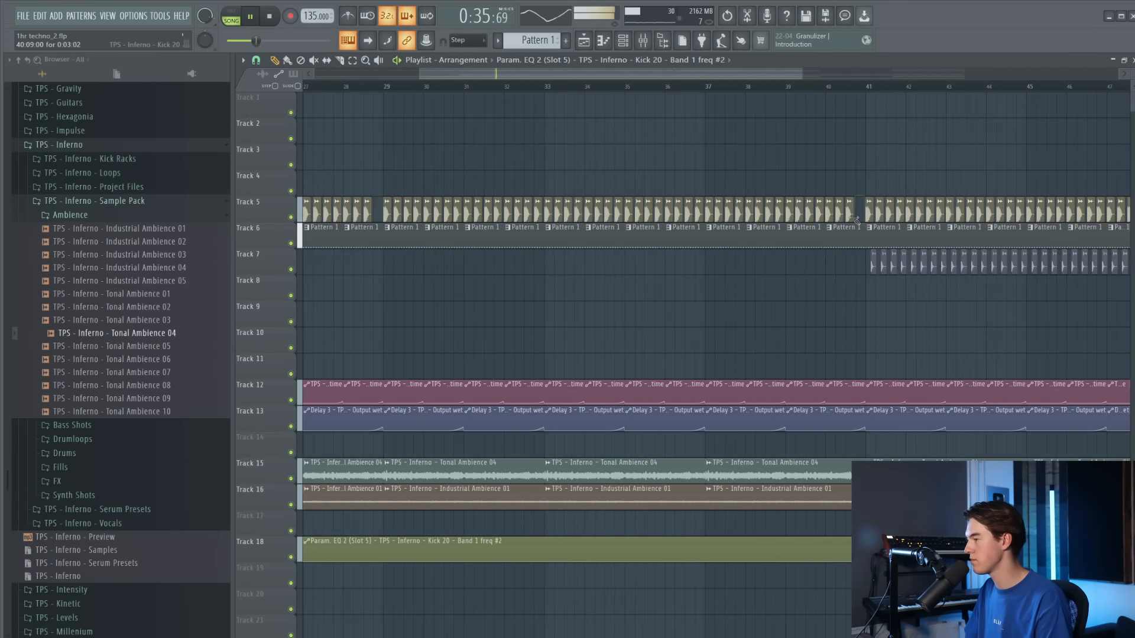
scroll(862, 214, "down", 5, "ctrl")
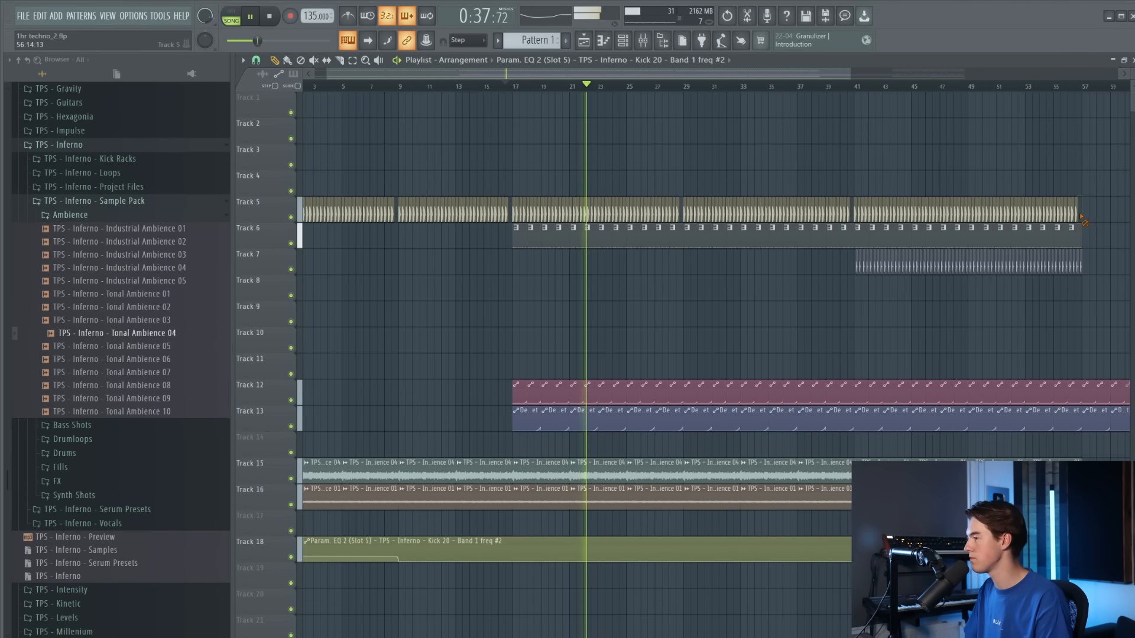
scroll(852, 254, "down", 2, "ctrl")
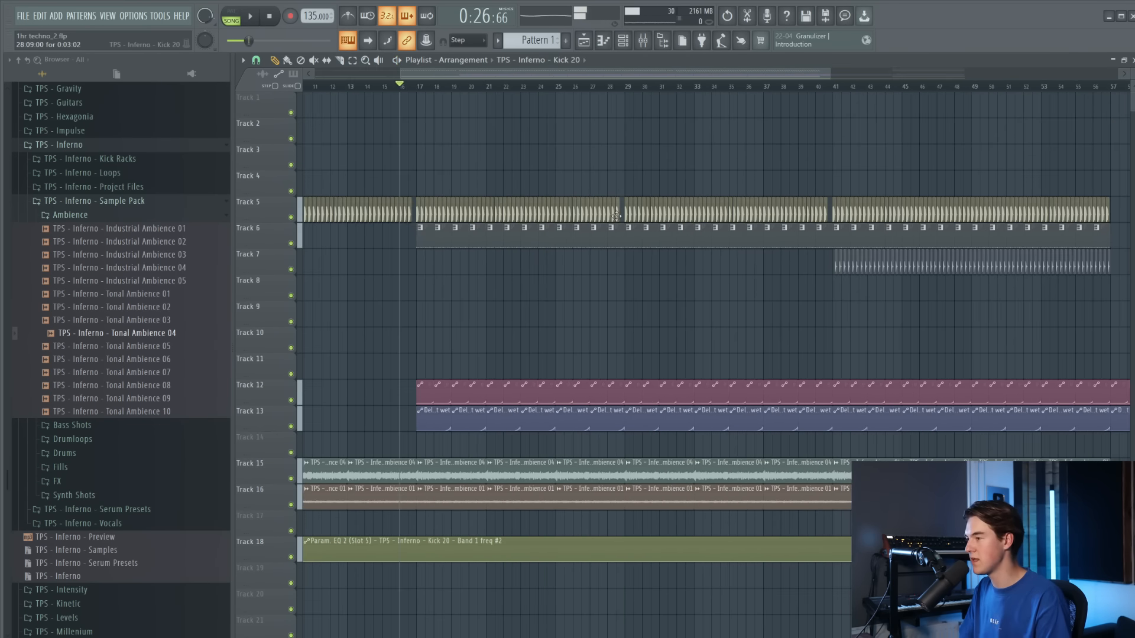
Restore the kick before bar 29, remove the last kick before bar 33 instead, and play across the gap
scroll(631, 220, "up", 4, "ctrl")
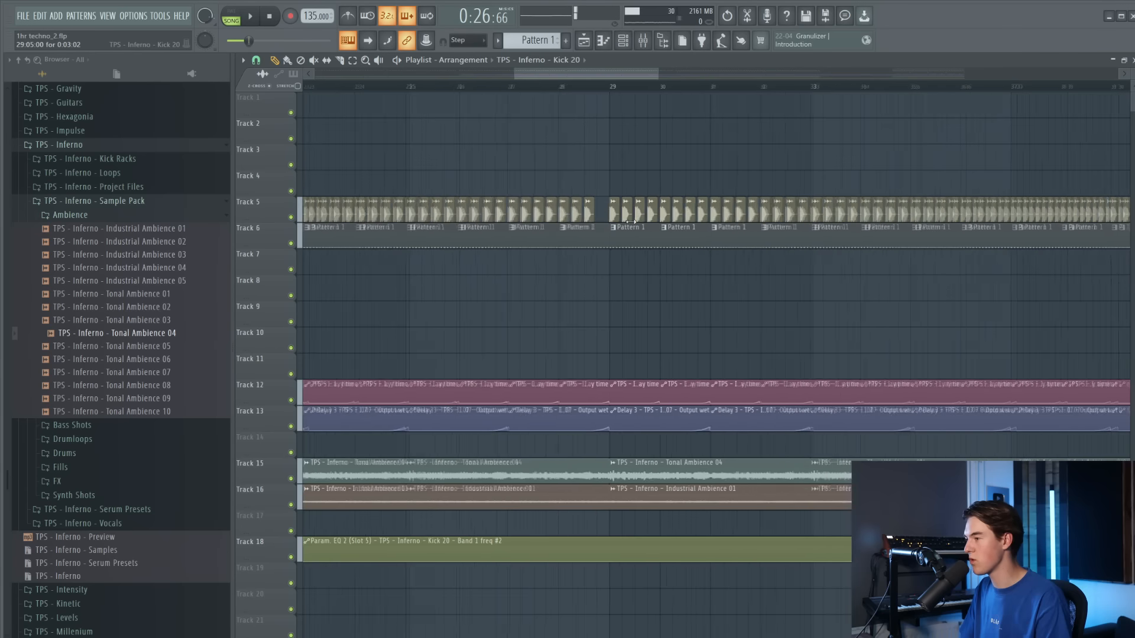
scroll(634, 248, "down", 4, "ctrl")
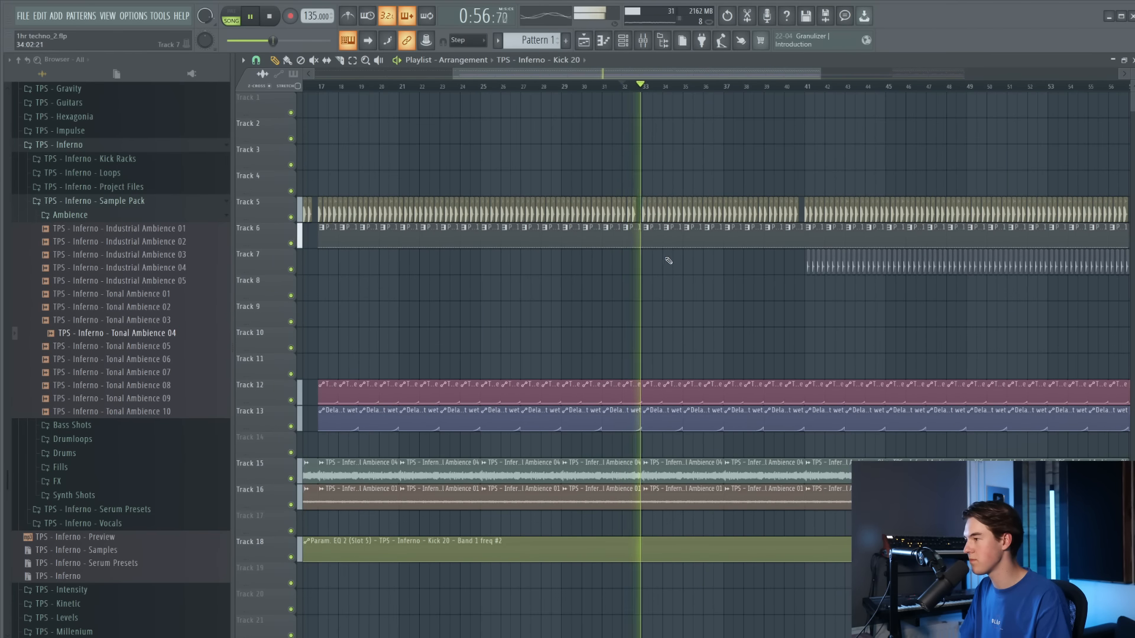
key("space")
Move the open hat clips on Track 7 to start at bar 33, and return the playhead to the song's start
scroll(665, 258, "down", 3, "ctrl")
left_click(843, 267)
scroll(769, 269, "up", 3, "ctrl")
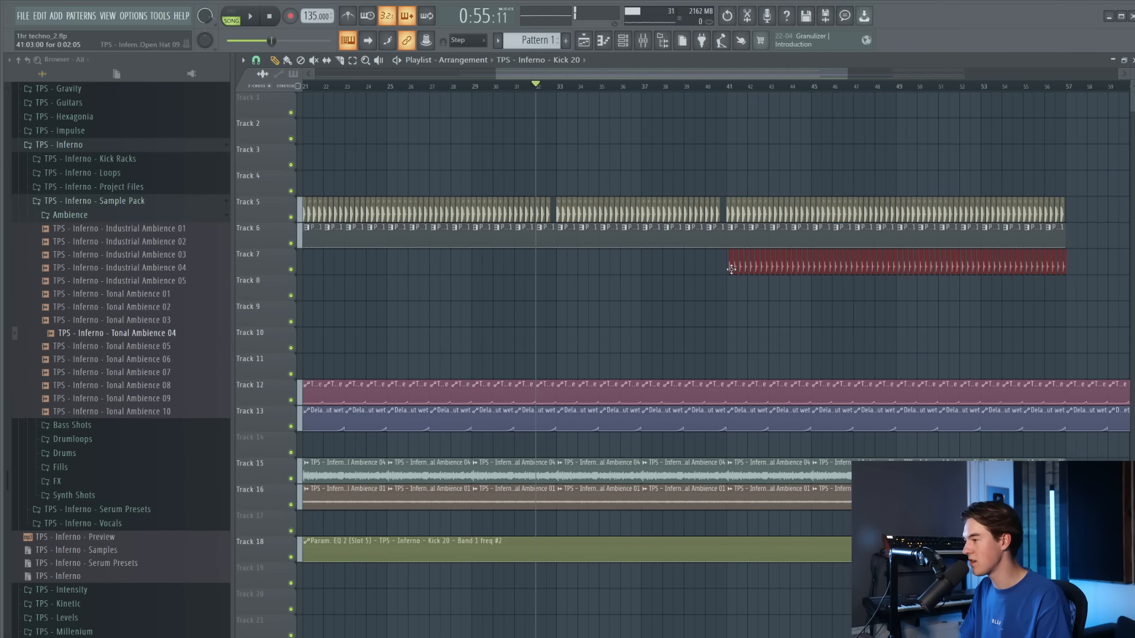
scroll(563, 271, "down", 3, "ctrl")
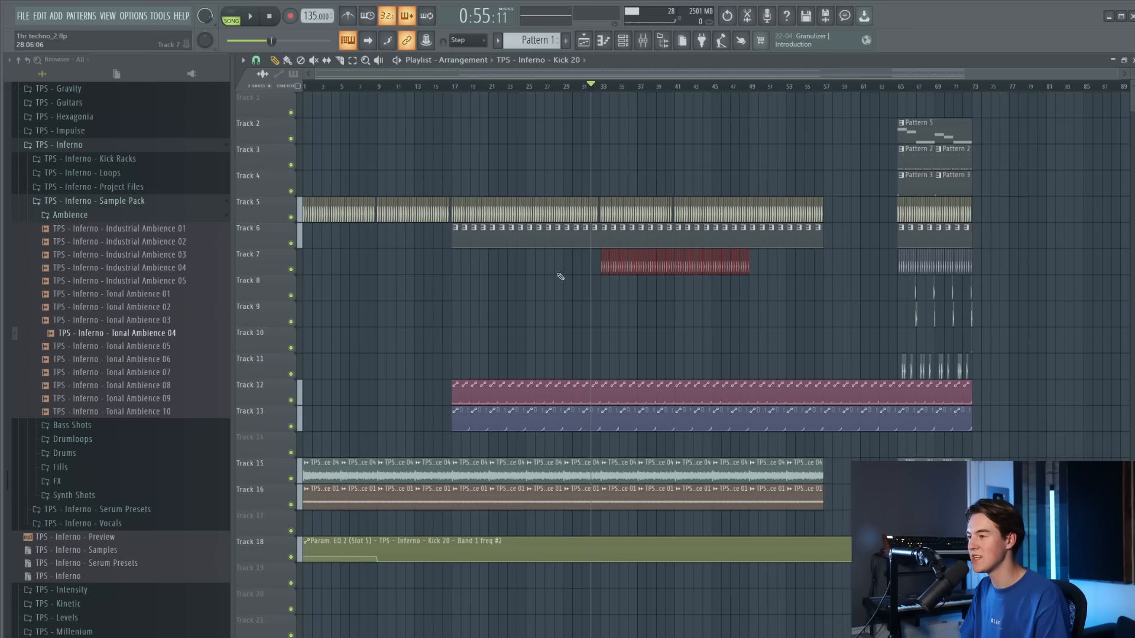
scroll(514, 300, "up", 3, "ctrl")
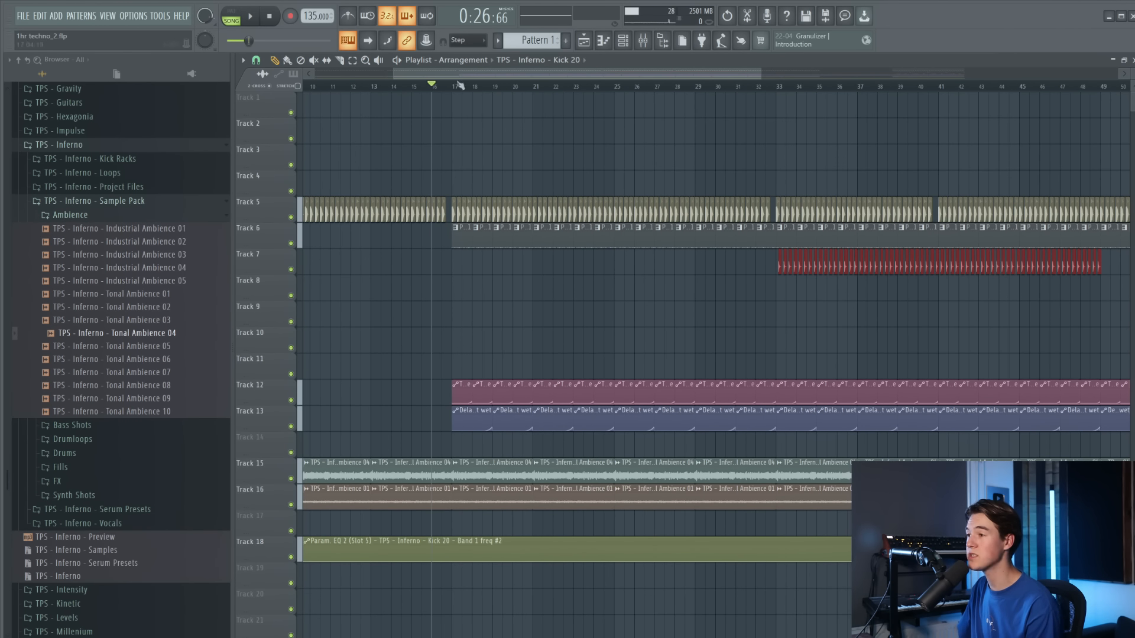
left_click_drag(459, 88, 130, 87)
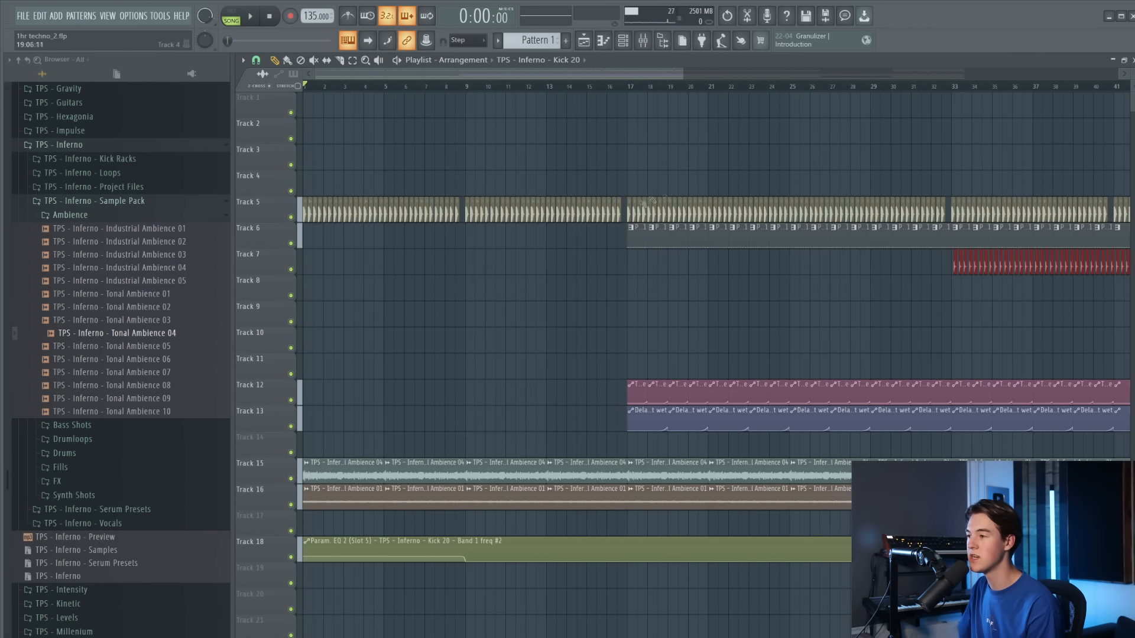
Review the section starts by placing the playhead at bar 17 and at bar 33
scroll(627, 214, "down", 1, "ctrl")
left_click(659, 338)
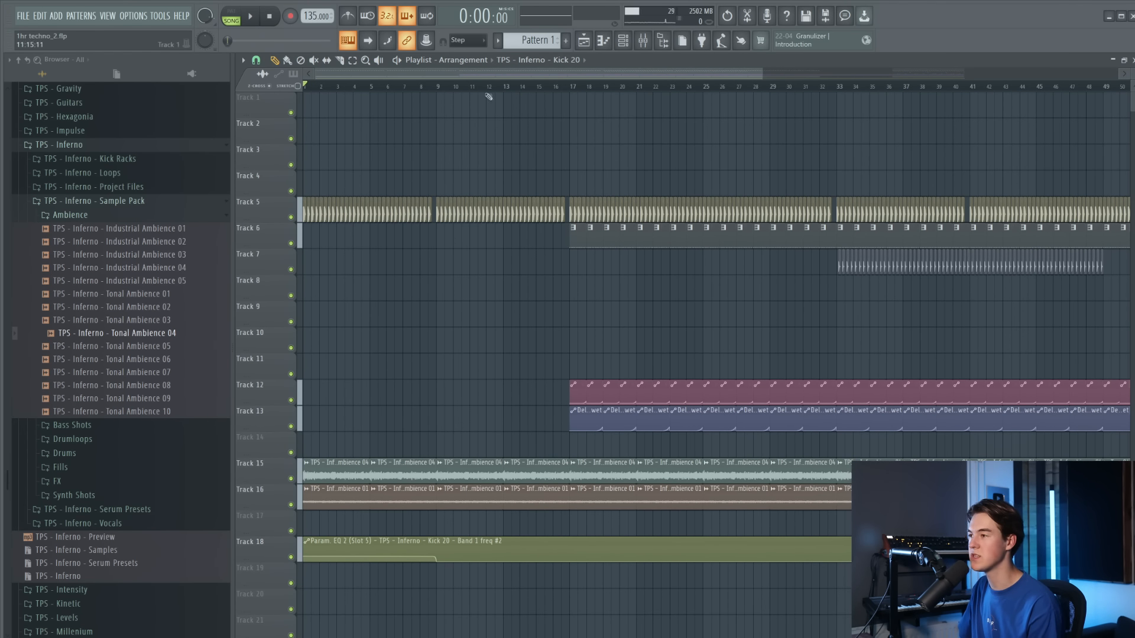
scroll(596, 136, "up", 3, "ctrl")
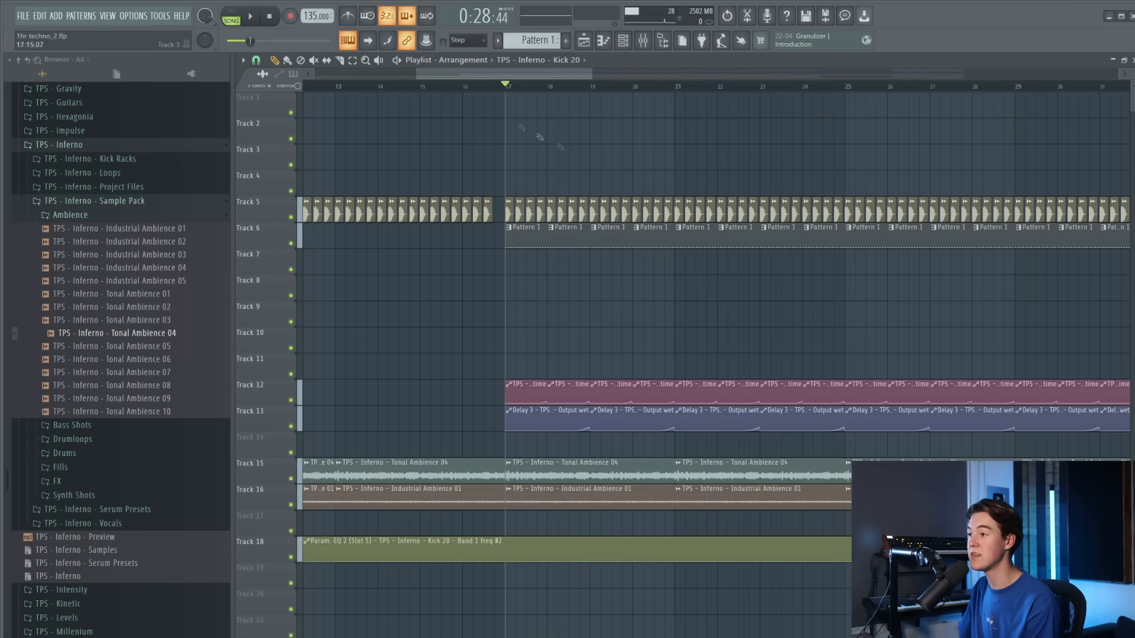
scroll(680, 215, "down", 3, "ctrl")
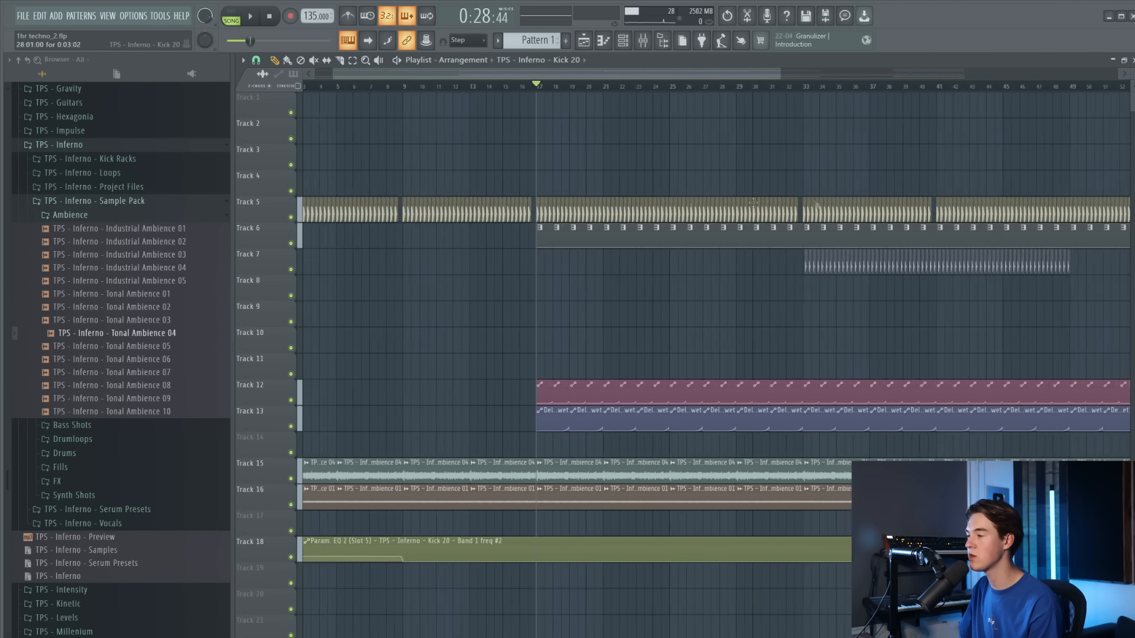
scroll(778, 121, "up", 2, "ctrl")
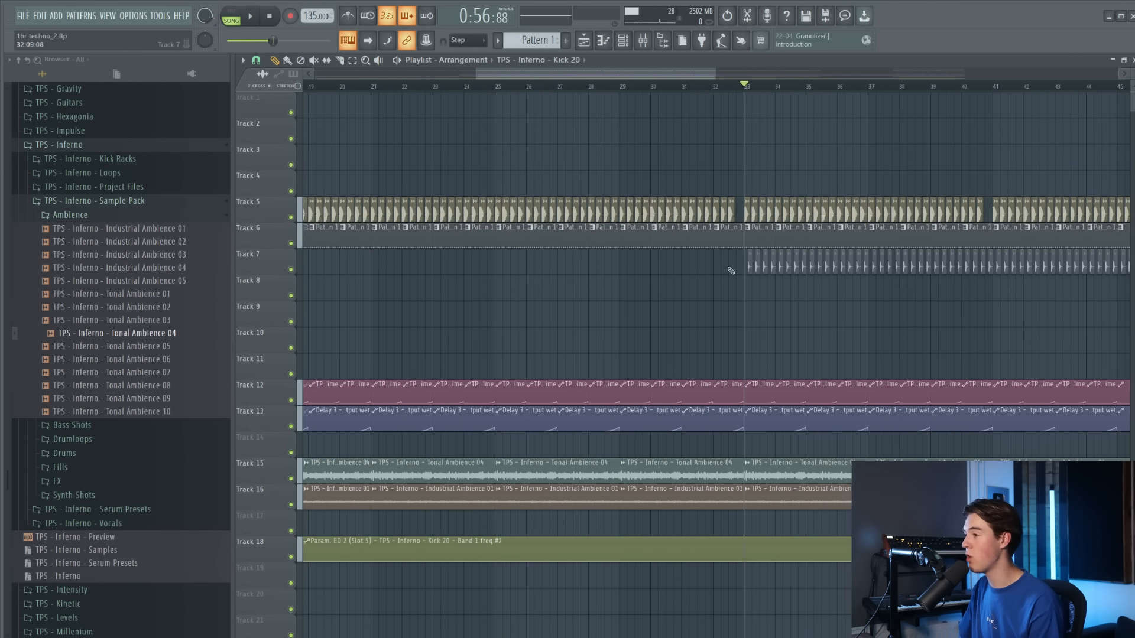
Trim the clips on Tracks 5 and 6 to end at bar 53 and fill the kick gap before bar 41
scroll(733, 271, "down", 4, "ctrl")
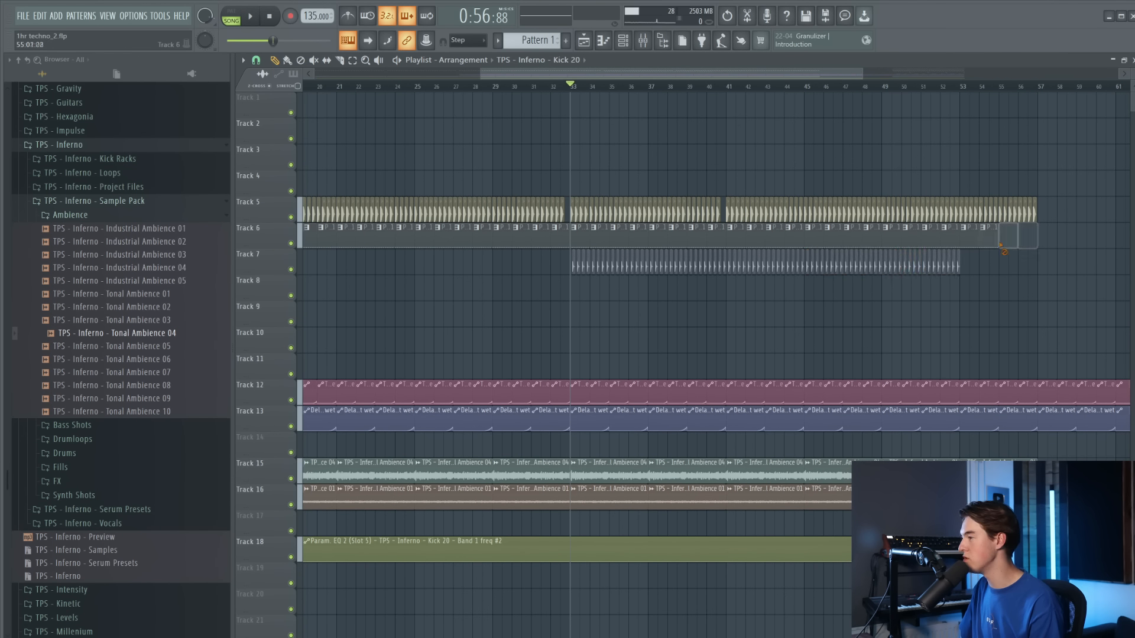
scroll(969, 250, "down", 4, "ctrl")
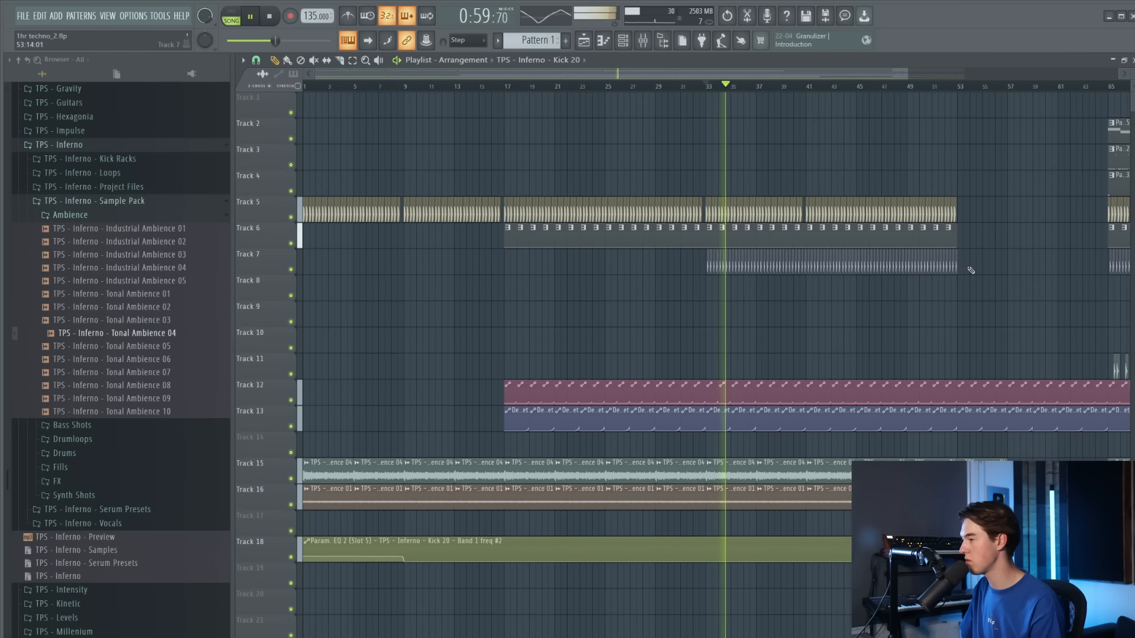
scroll(807, 218, "up", 4, "ctrl")
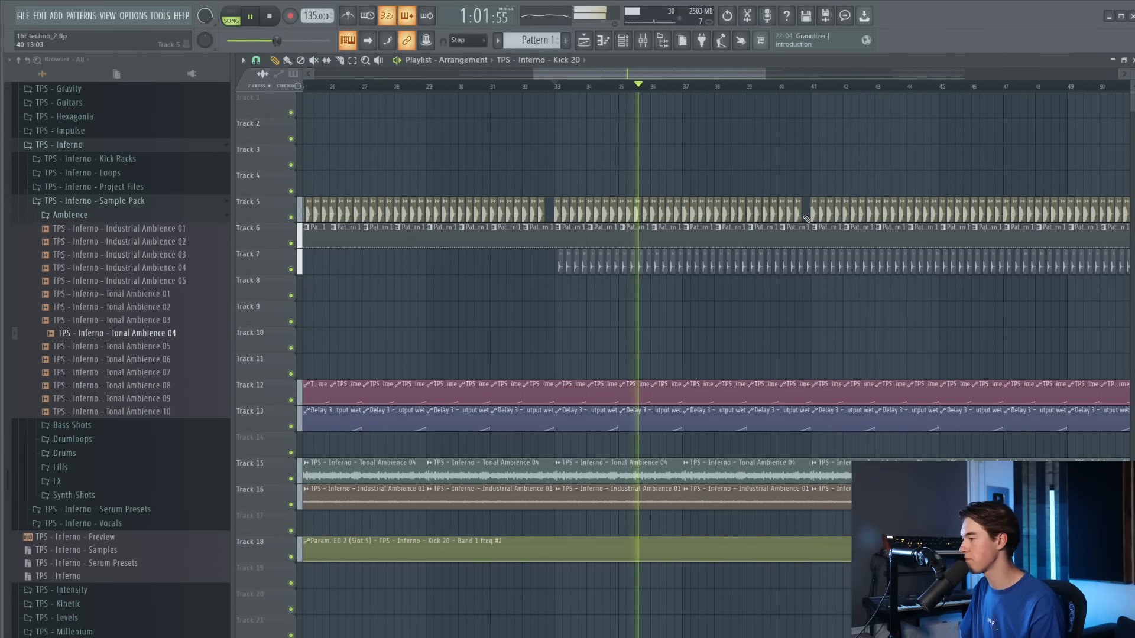
scroll(807, 219, "down", 1, "ctrl")
Delete the clips on Tracks 5, 6 and 7 between bars 49 and 53
left_click_drag(1105, 268, 1001, 201)
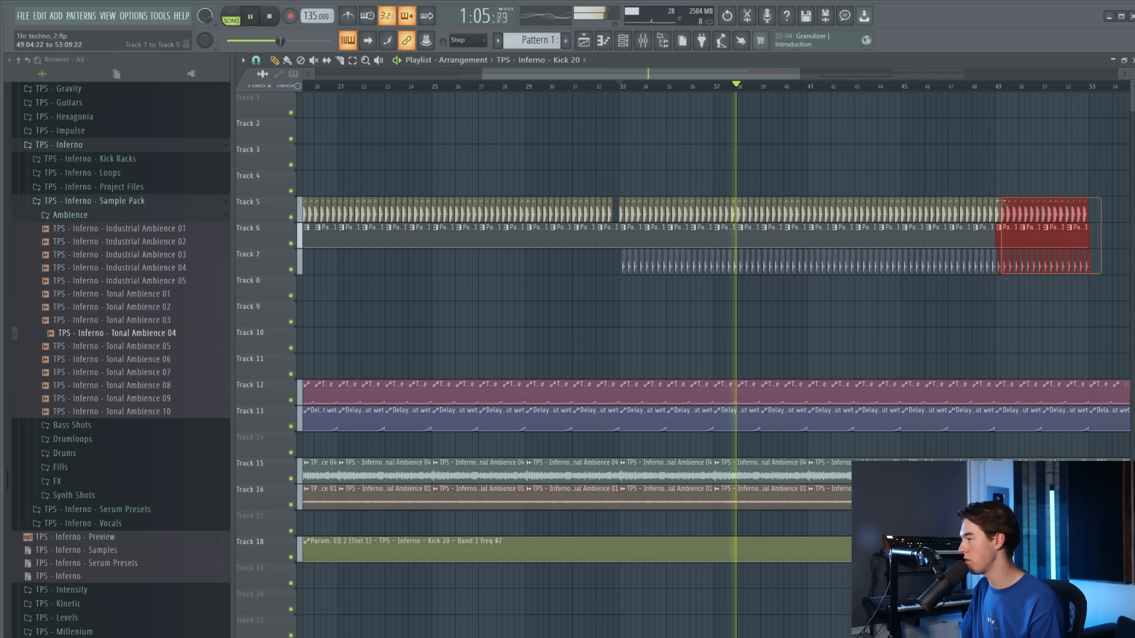
scroll(1000, 201, "up", 2, "ctrl")
key("Delete")
scroll(981, 239, "down", 3, "ctrl")
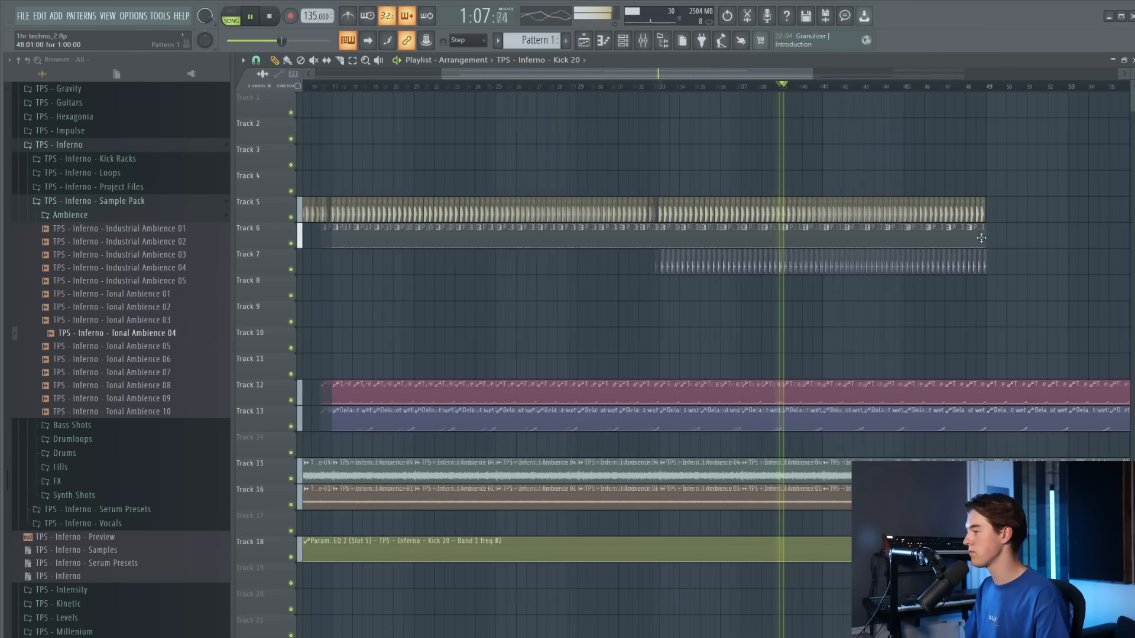
scroll(981, 238, "down", 1, "ctrl")
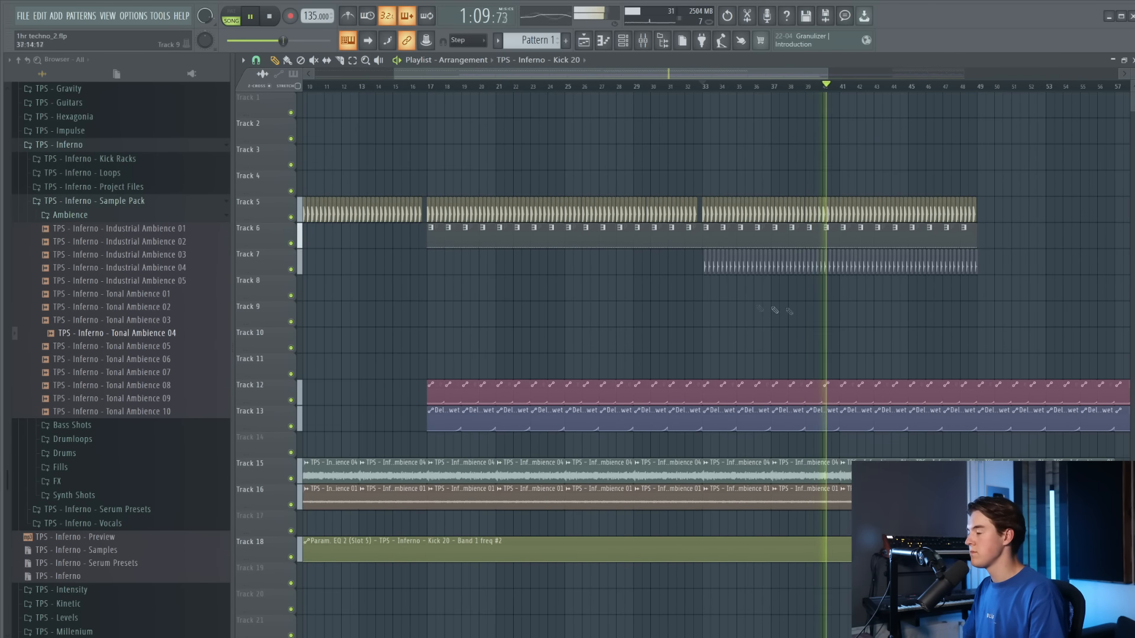
Play the arrangement from the song's start, from bar 17 and from bar 33
scroll(774, 311, "down", 1, "ctrl")
key("space")
scroll(739, 373, "down", 1, "ctrl")
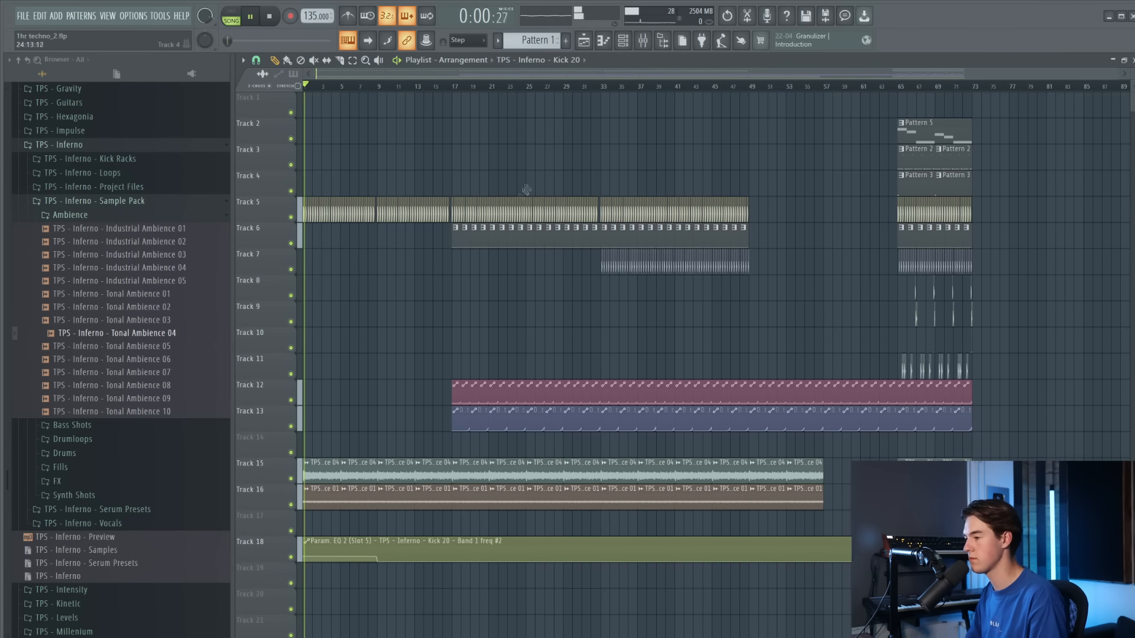
left_click(458, 86)
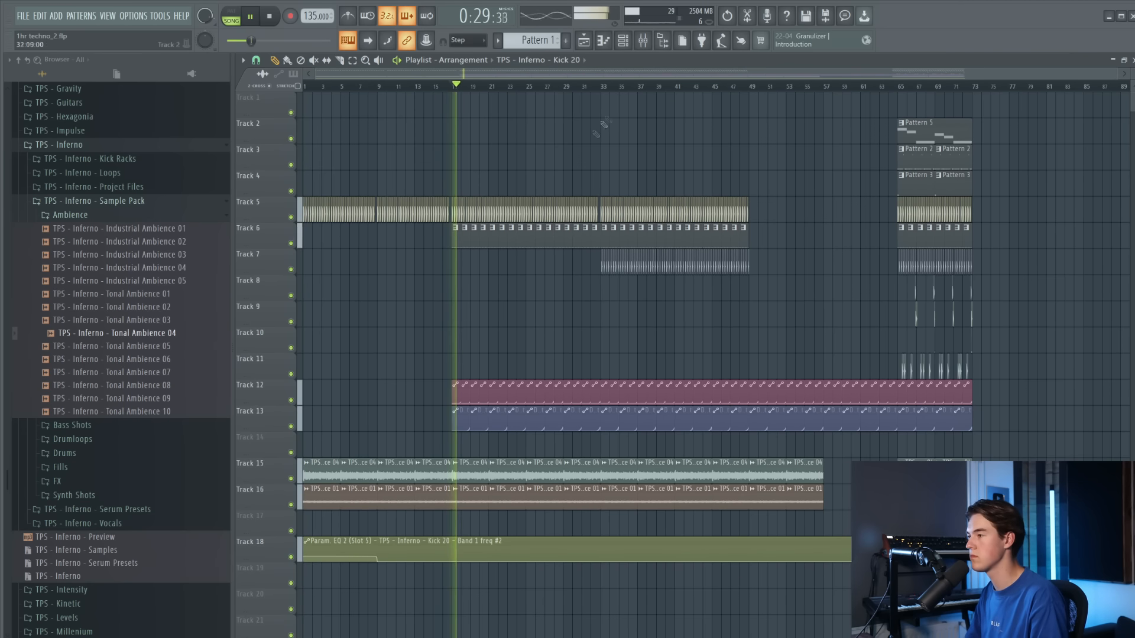
left_click(604, 87)
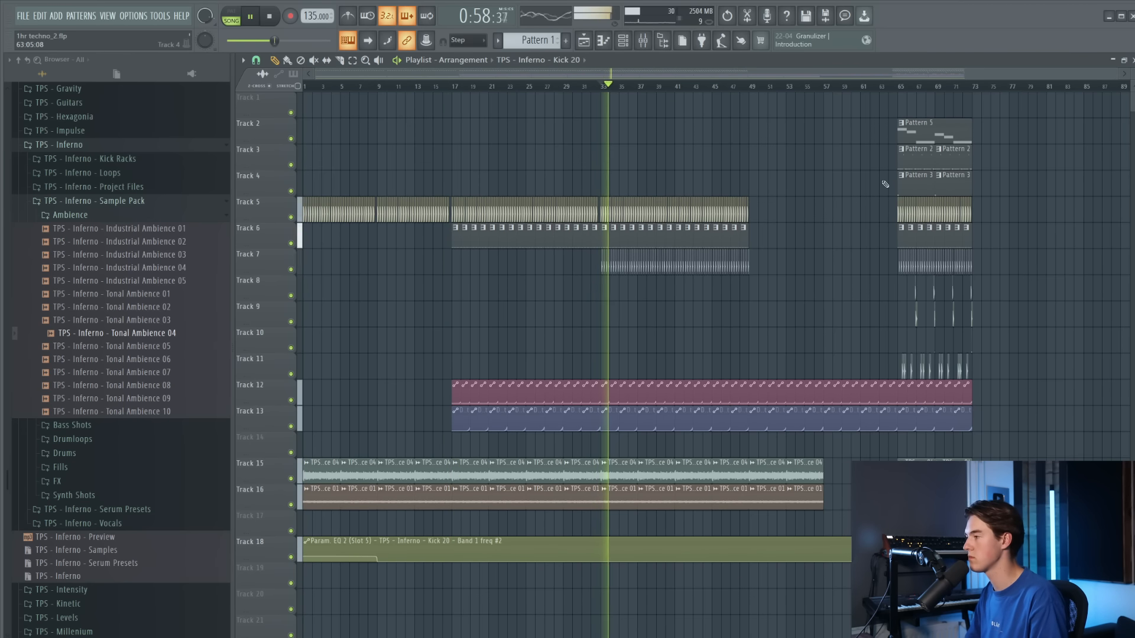
scroll(615, 271, "up", 1, "ctrl")
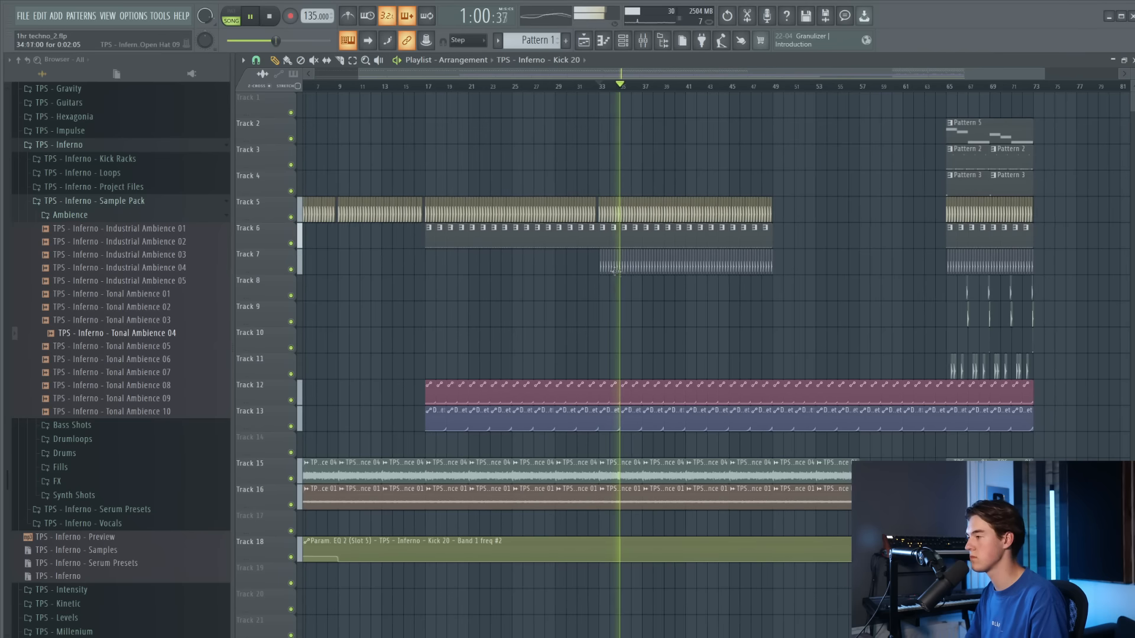
Copy the percussion clips on Tracks 8 to 11 from the bar 65 section to the section starting at bar 33, and play it
key("space")
left_click_drag(1051, 335, 957, 293, "ctrl")
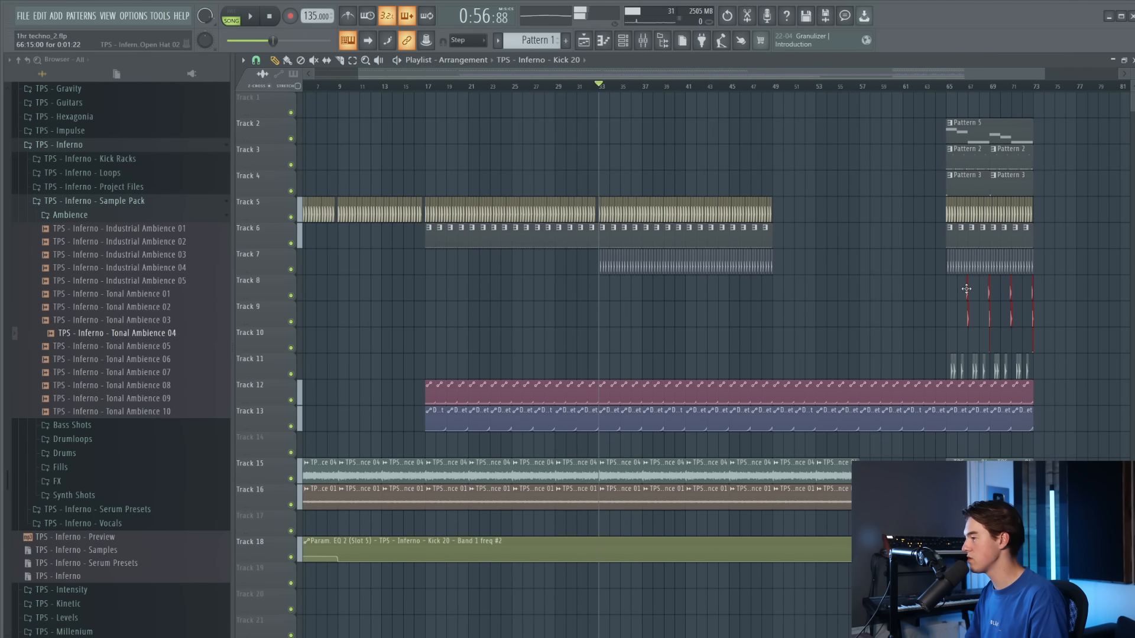
left_click_drag(1060, 372, 946, 275, "ctrl")
scroll(615, 289, "up", 4, "ctrl")
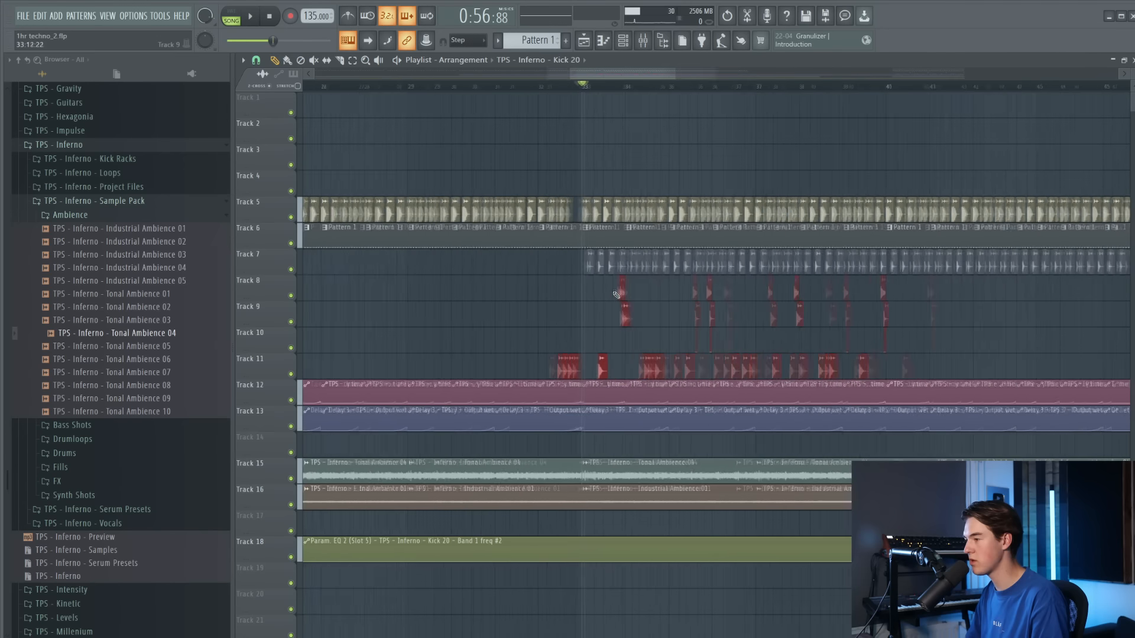
left_click_drag(647, 291, 760, 290)
key("space")
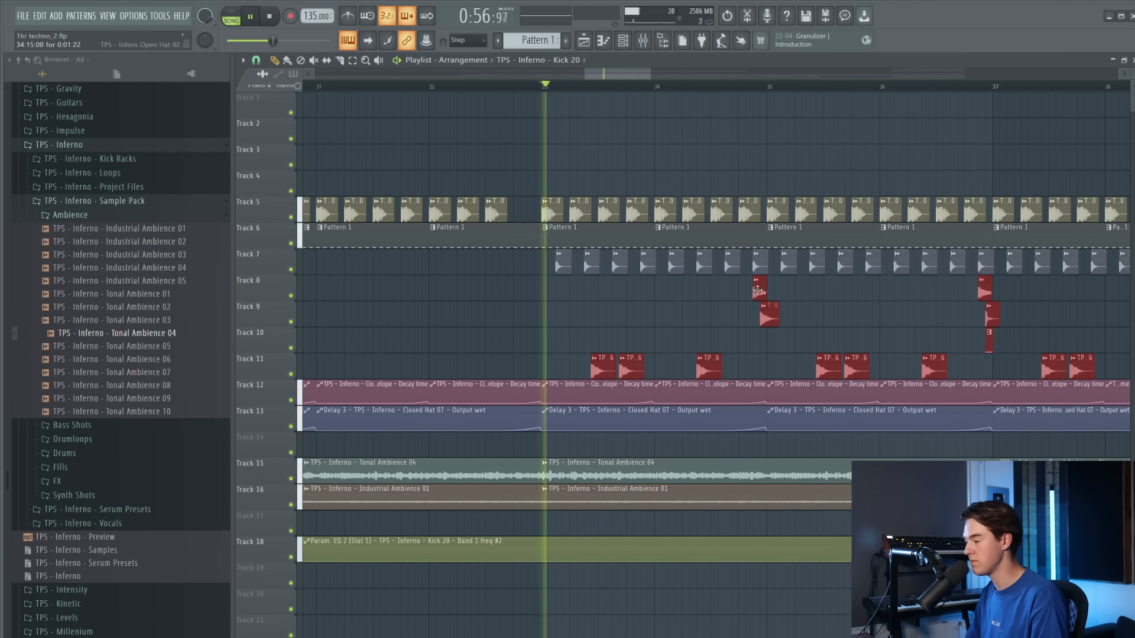
Delete the copied clips on Track 11 between bars 33 and 41 while the section plays
scroll(664, 324, "down", 3, "ctrl")
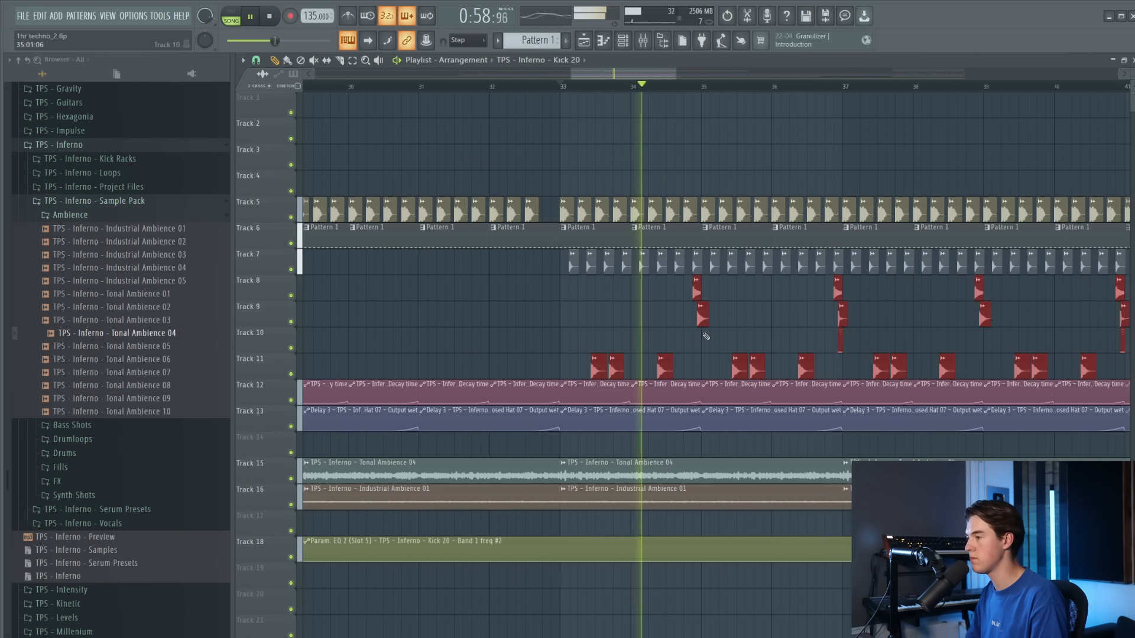
scroll(697, 343, "down", 2, "ctrl")
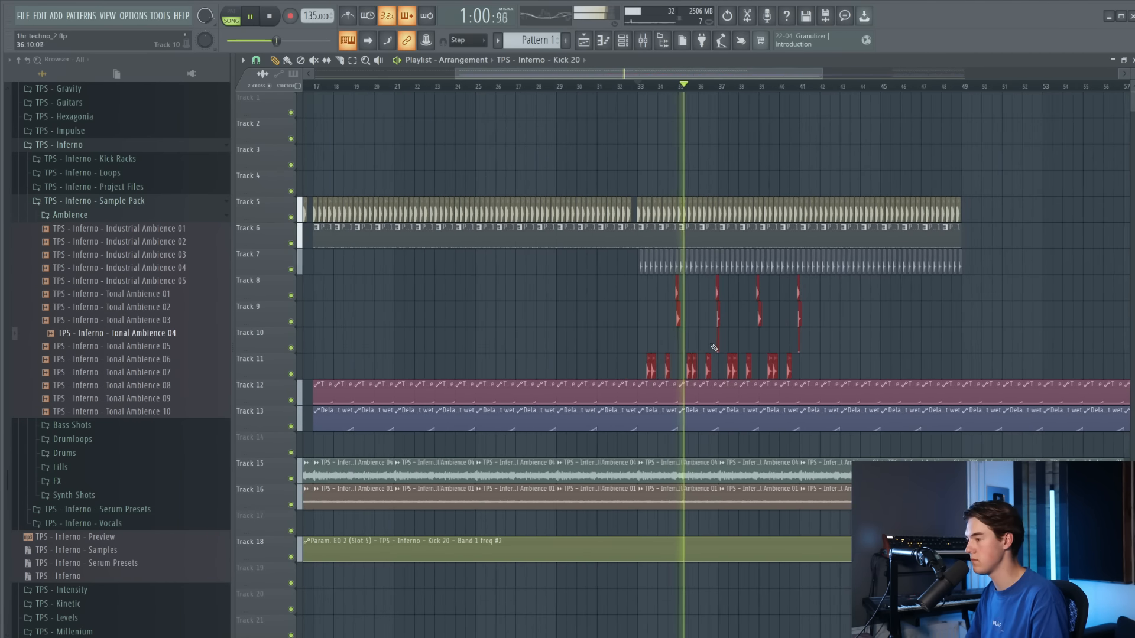
scroll(709, 349, "up", 2, "ctrl")
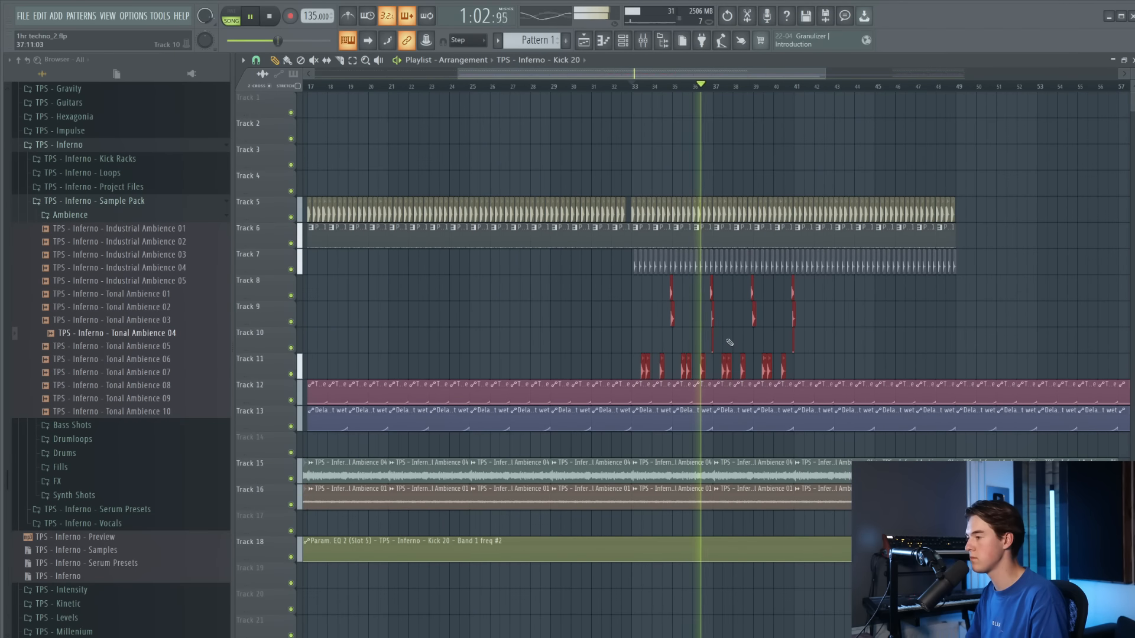
left_click_drag(830, 373, 628, 370)
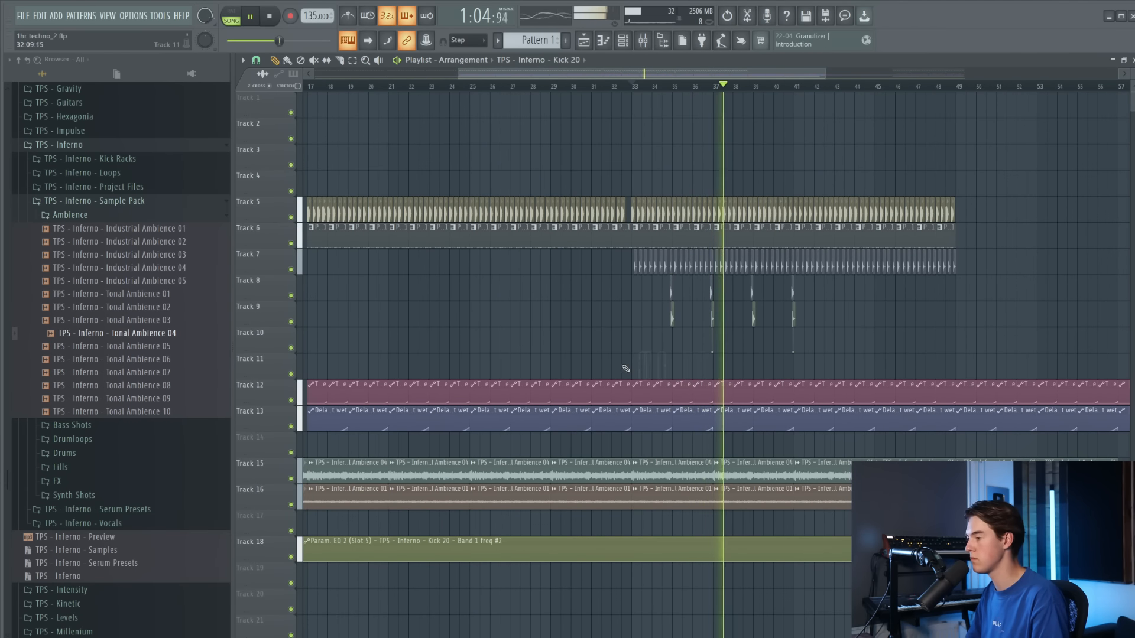
scroll(772, 322, "up", 1, "ctrl")
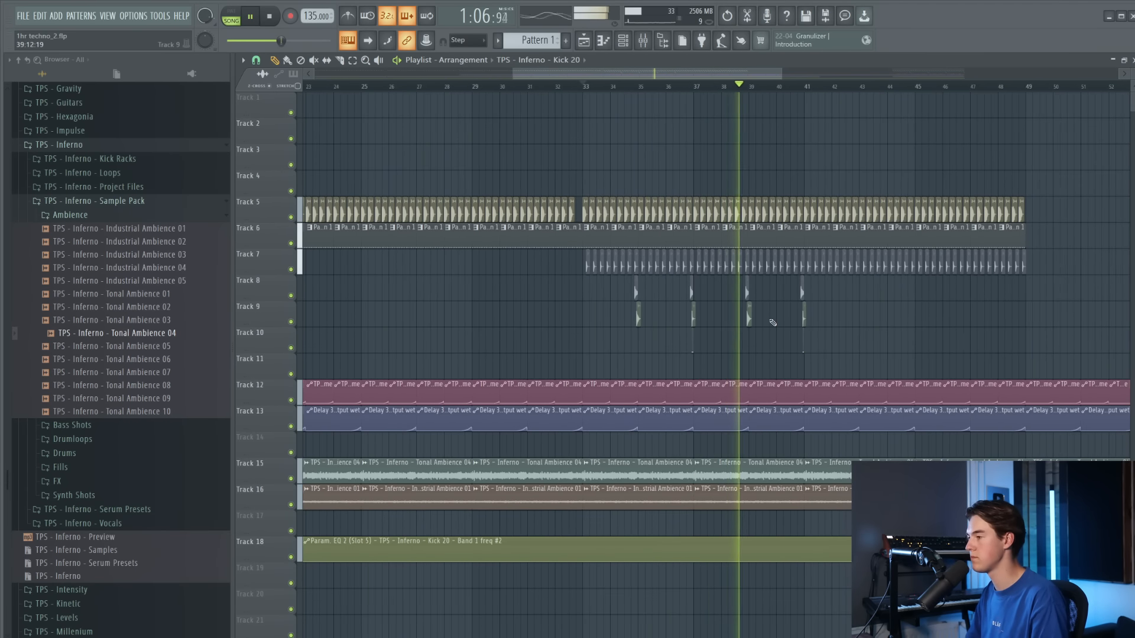
Duplicate the clips on Tracks 8 to 10 from bars 33–41 into bars 41–49
left_click_drag(829, 349, 615, 293)
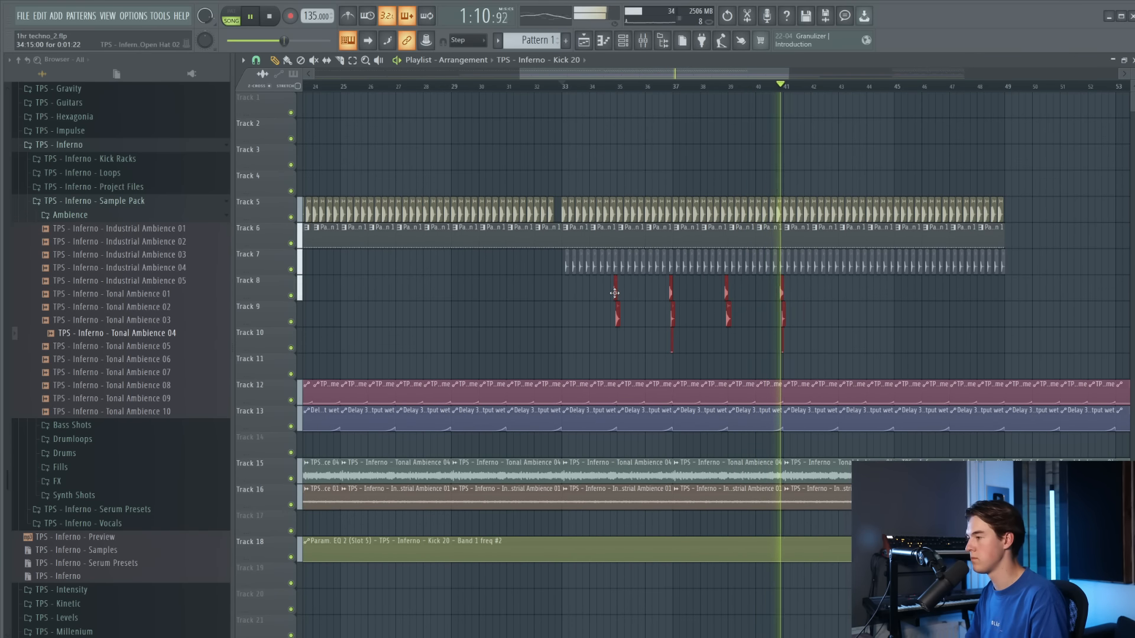
scroll(615, 294, "up", 1, "ctrl")
scroll(616, 296, "up", 3, "ctrl")
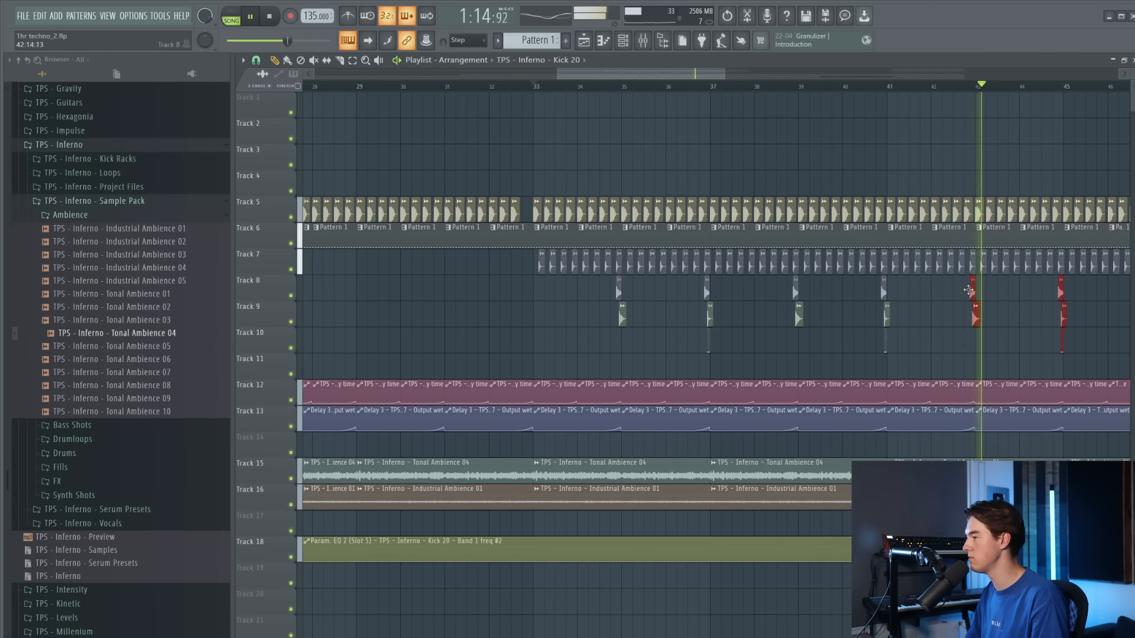
scroll(923, 326, "down", 5, "ctrl")
scroll(913, 329, "down", 2, "ctrl")
Copy Pattern 2 along Track 3 from bar 33 to bar 49 and play the transition into bar 33
key("space")
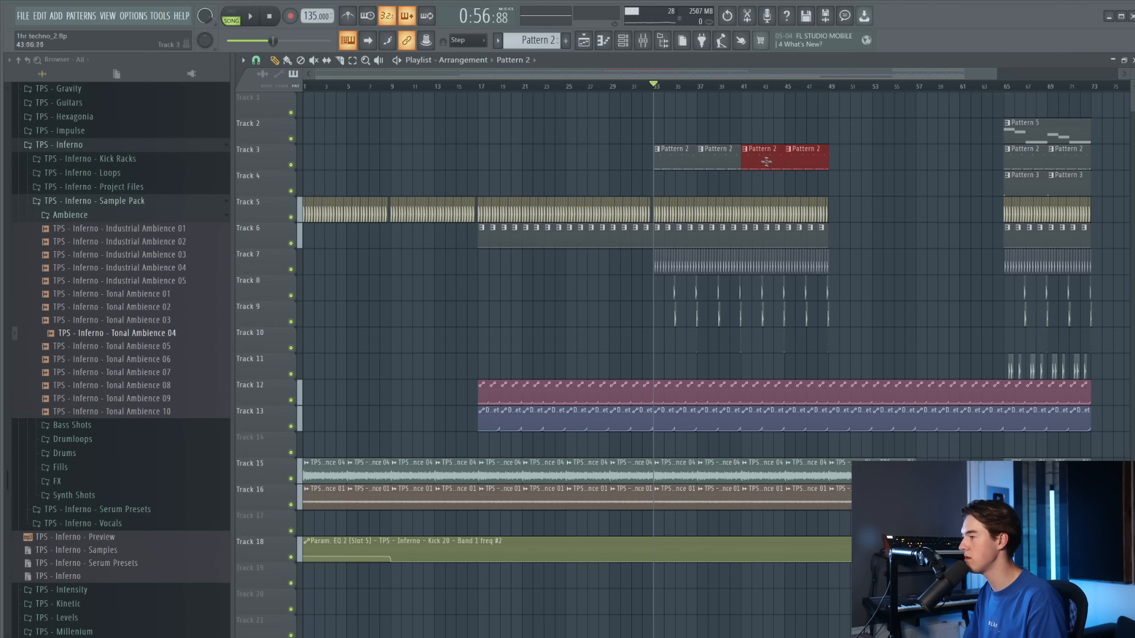
left_click_drag(769, 161, 758, 162)
key("space")
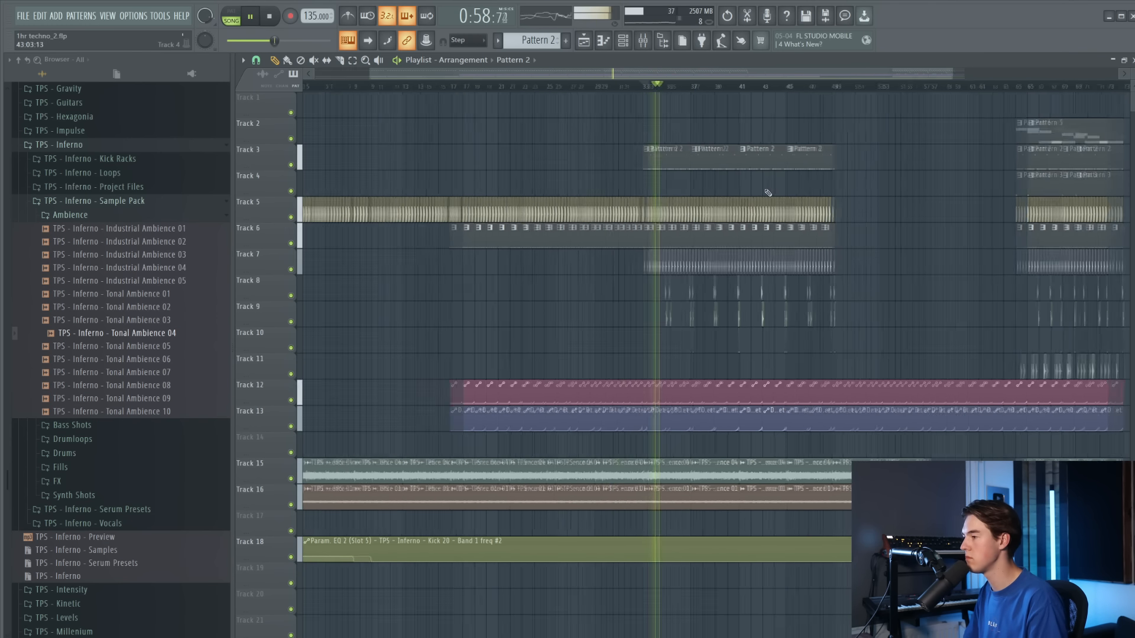
left_click(620, 88)
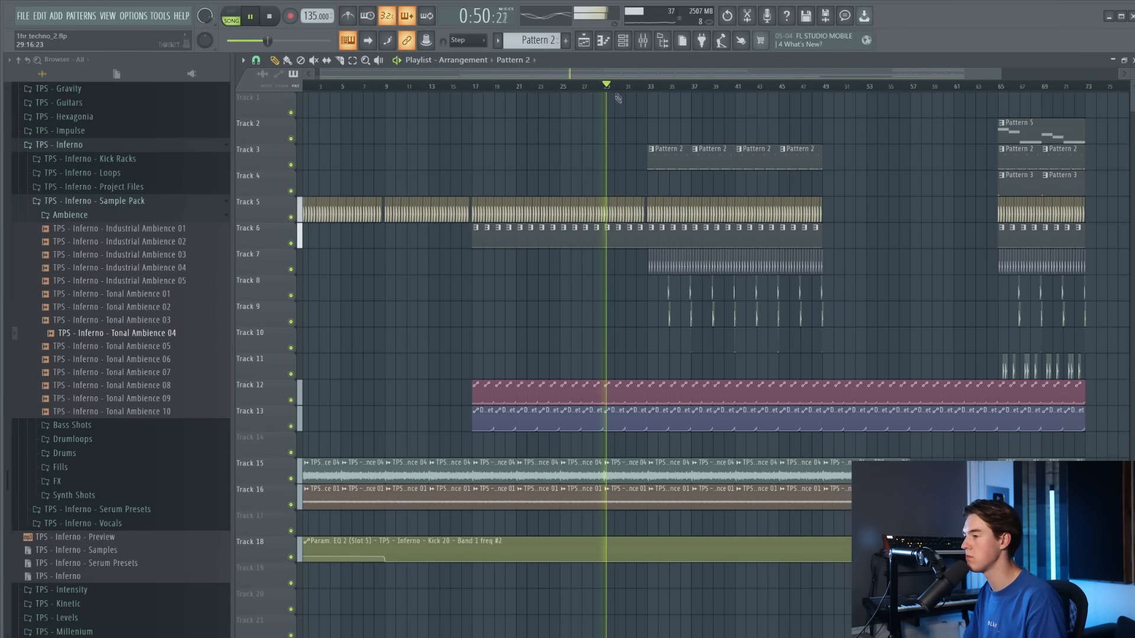
left_click(644, 87)
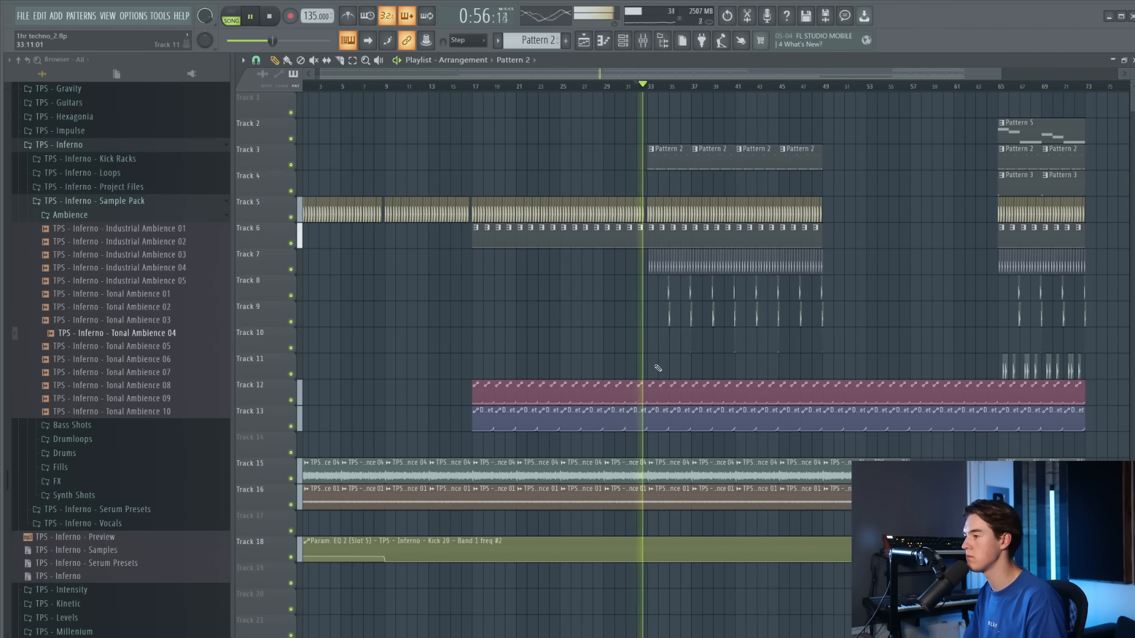
Shorten the last Pattern 1 clip before bar 33 on Track 6 to match the kick gap, and play across it
scroll(657, 365, "up", 5)
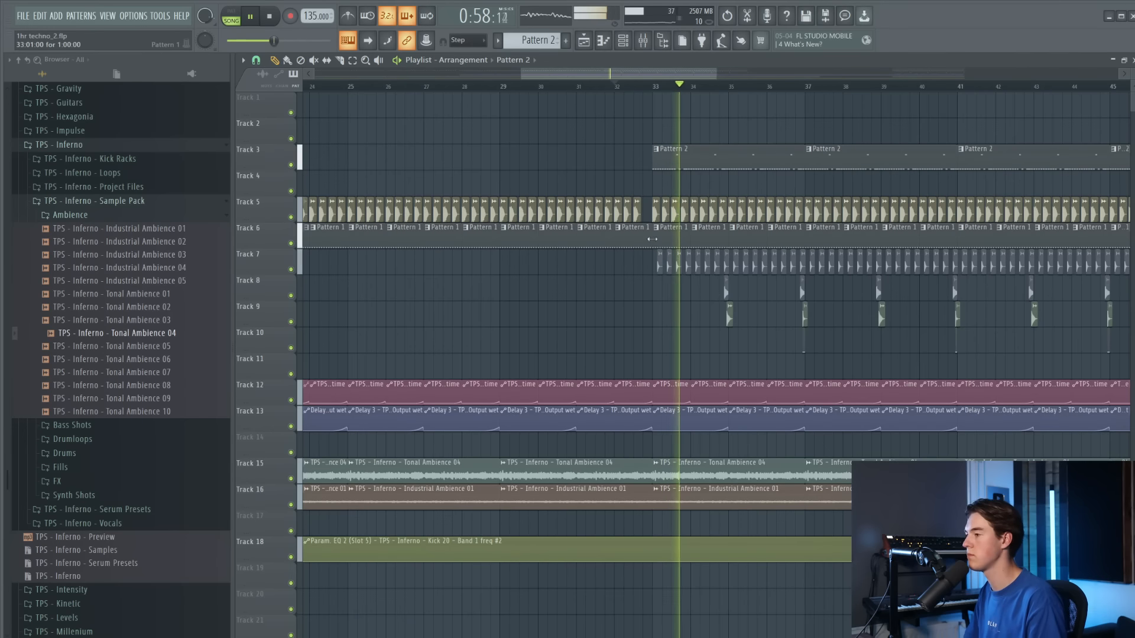
key("space")
key("space")
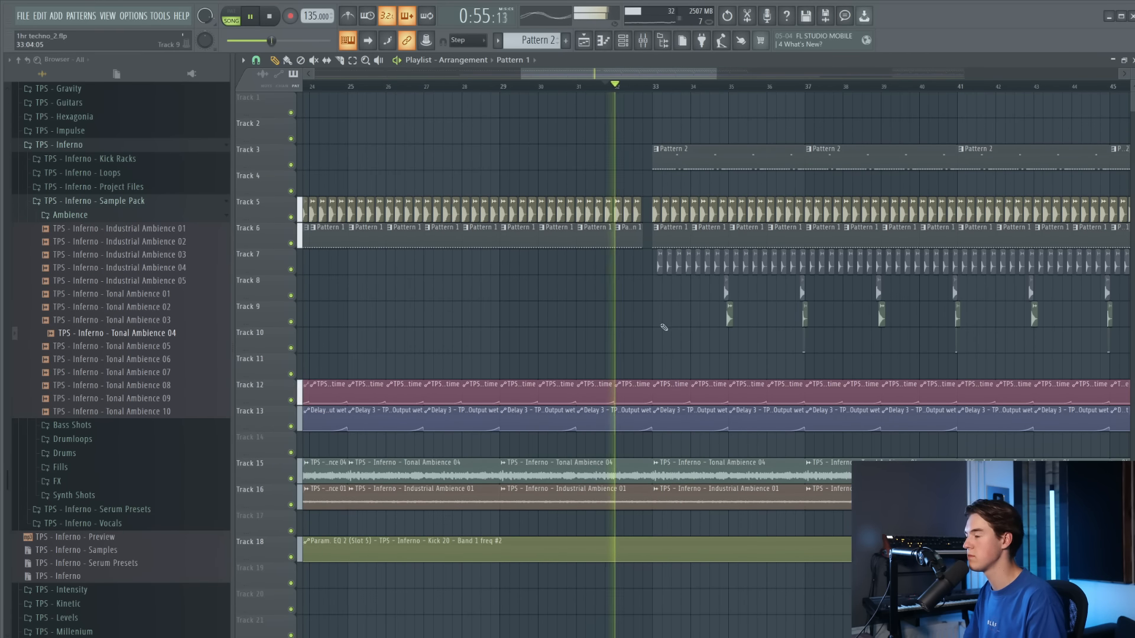
scroll(663, 307, "up", 4)
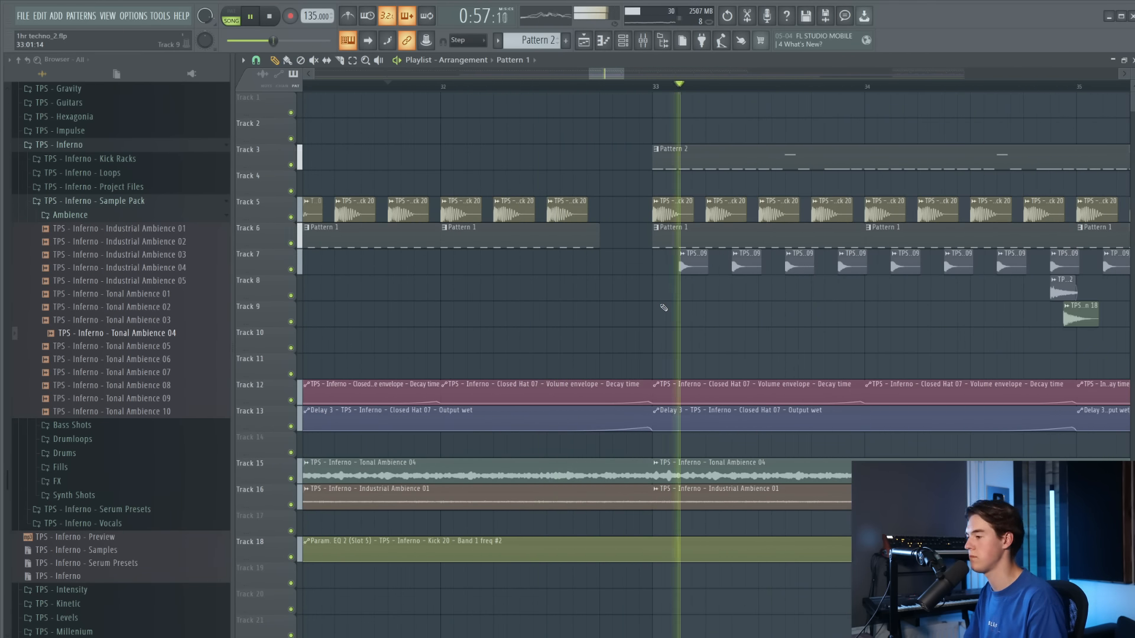
scroll(662, 331, "down", 4)
scroll(653, 421, "down", 6)
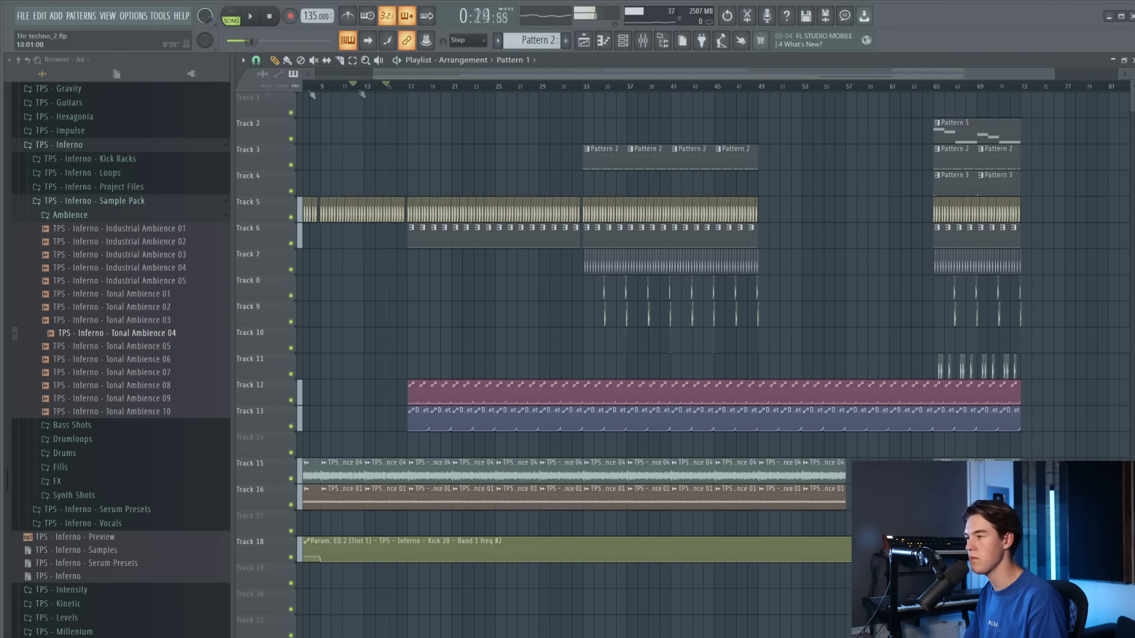
Remove the Tonal Ambience 04 clips before bar 17 on Track 15 and play the transition into bar 17
key("space")
scroll(358, 75, "up", 4)
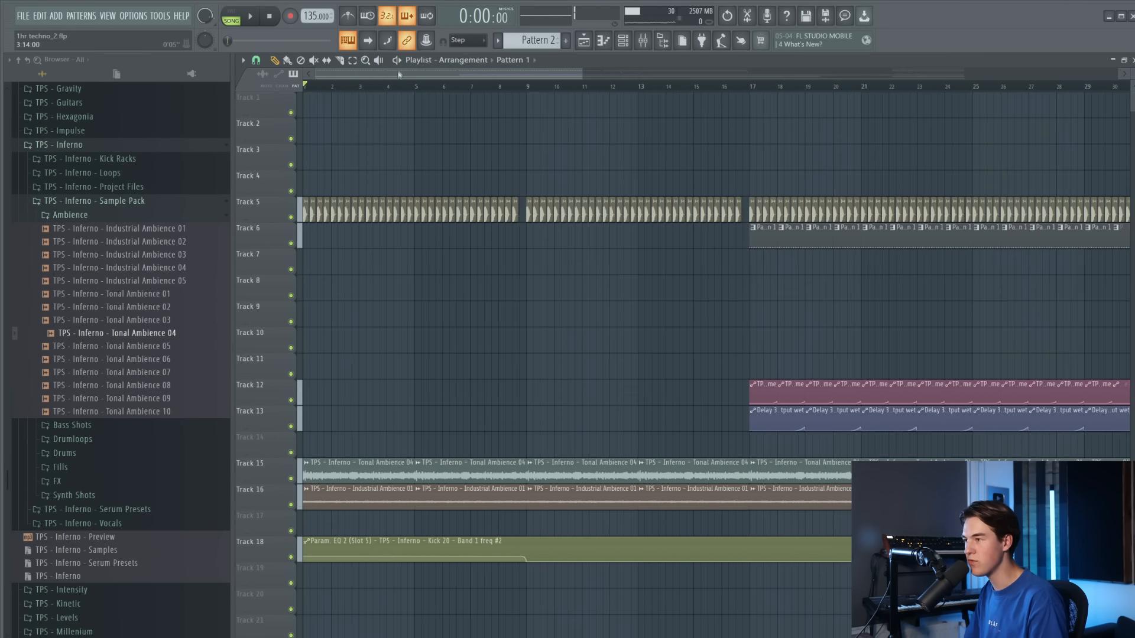
scroll(339, 436, "up", 3)
scroll(353, 459, "down", 2)
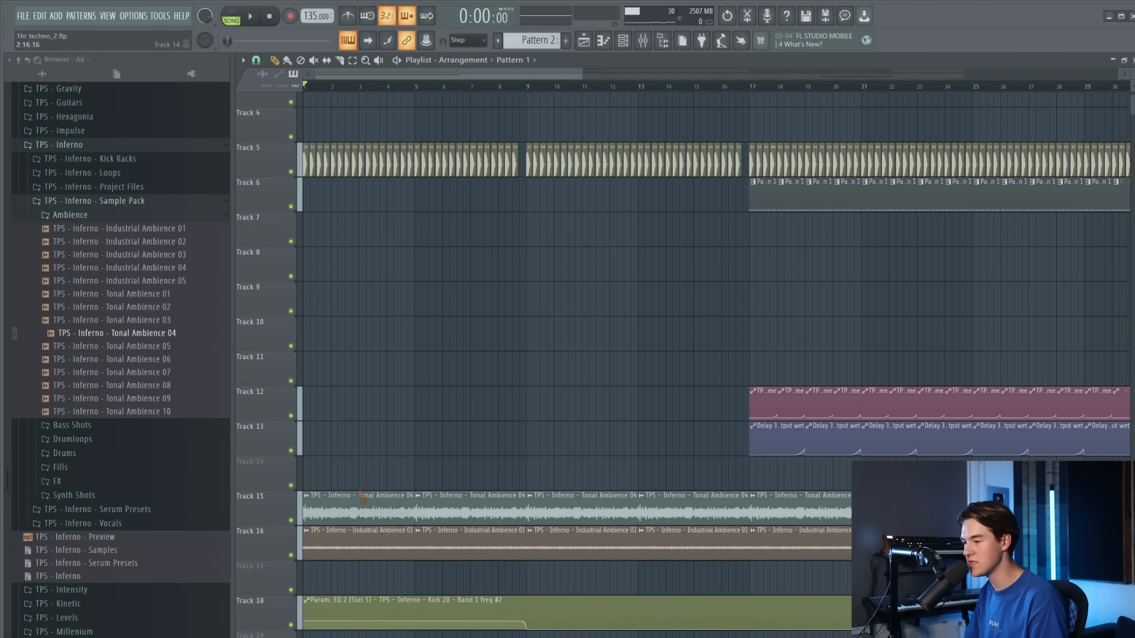
right_click(361, 495)
right_click(444, 498)
key("space")
key("ctrl+z")
key("ctrl+z")
left_click(514, 87)
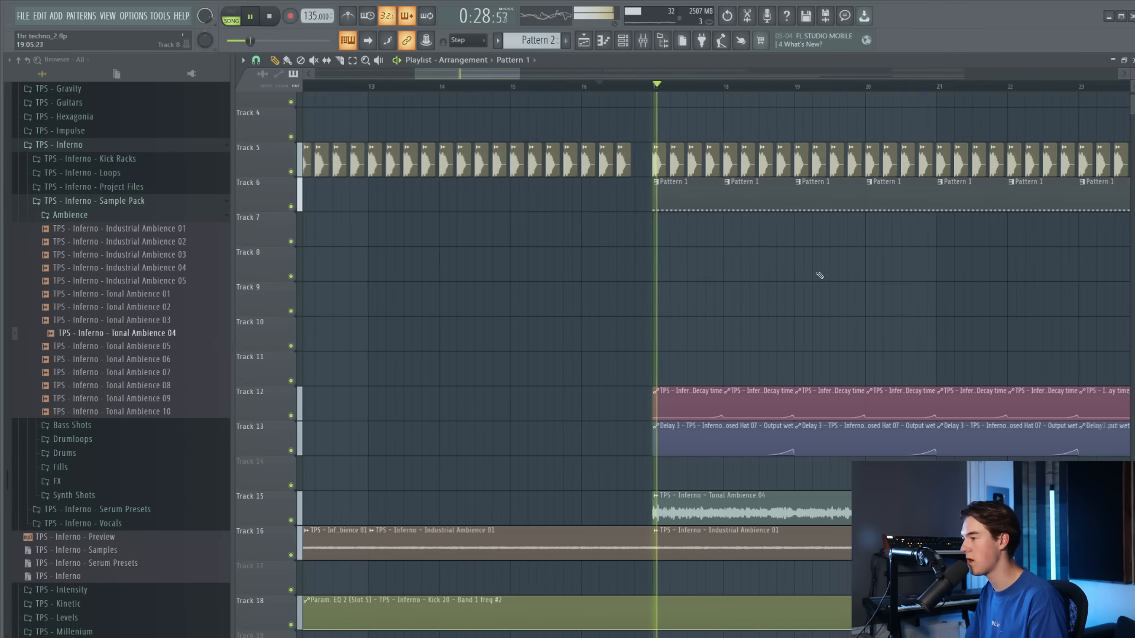
Move the Kick 20 EQ automation clip from Track 18 down to Track 19
scroll(759, 277, "down", 4)
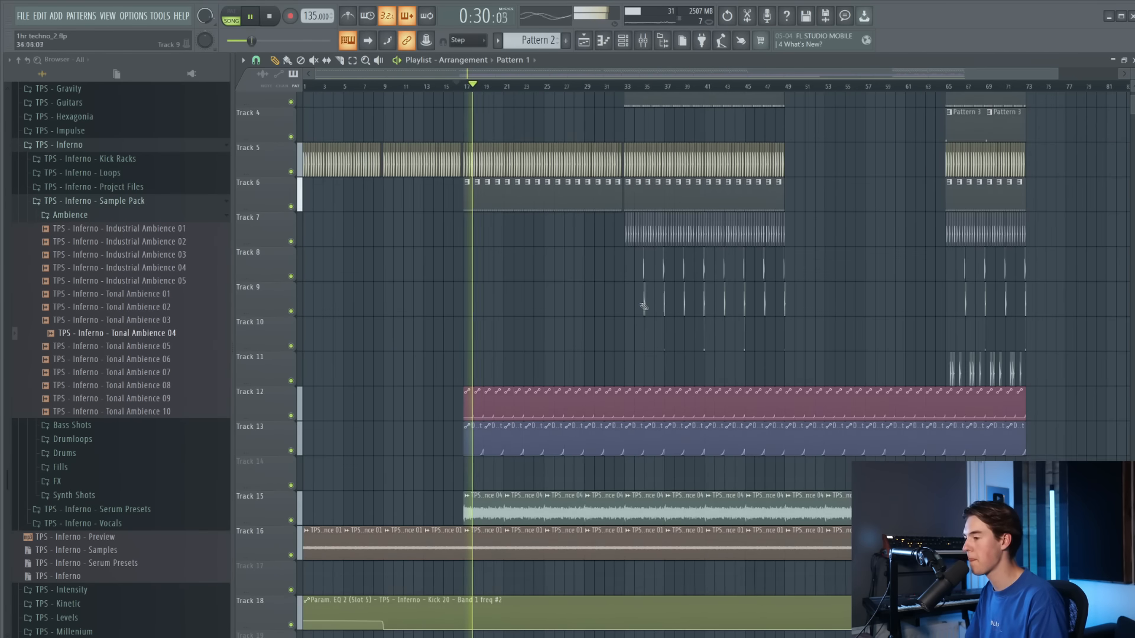
scroll(643, 306, "down", 2)
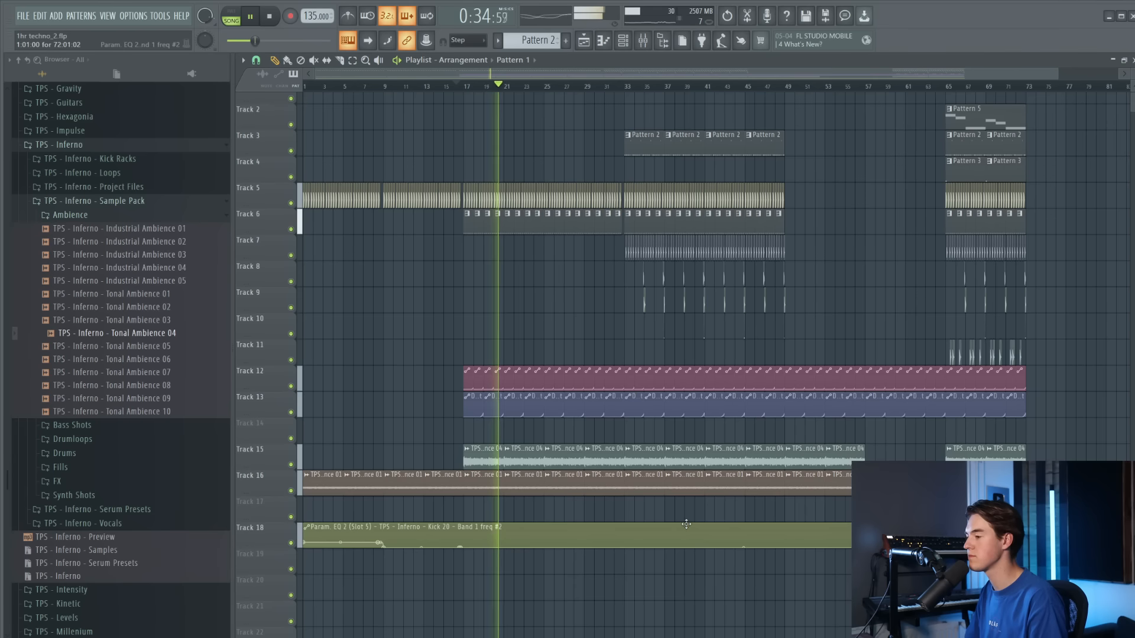
left_click_drag(686, 524, 686, 550)
scroll(558, 216, "up", 2)
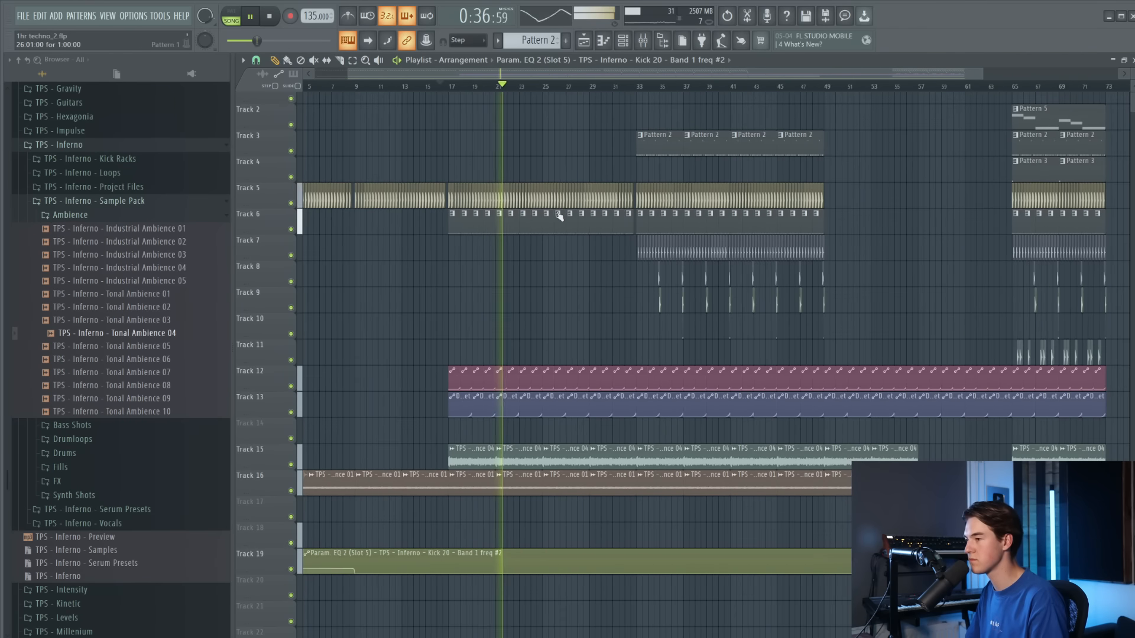
Remove the kicks just before bars 25 and 41 on Track 5, and play the transition into bar 33
scroll(523, 201, "up", 3)
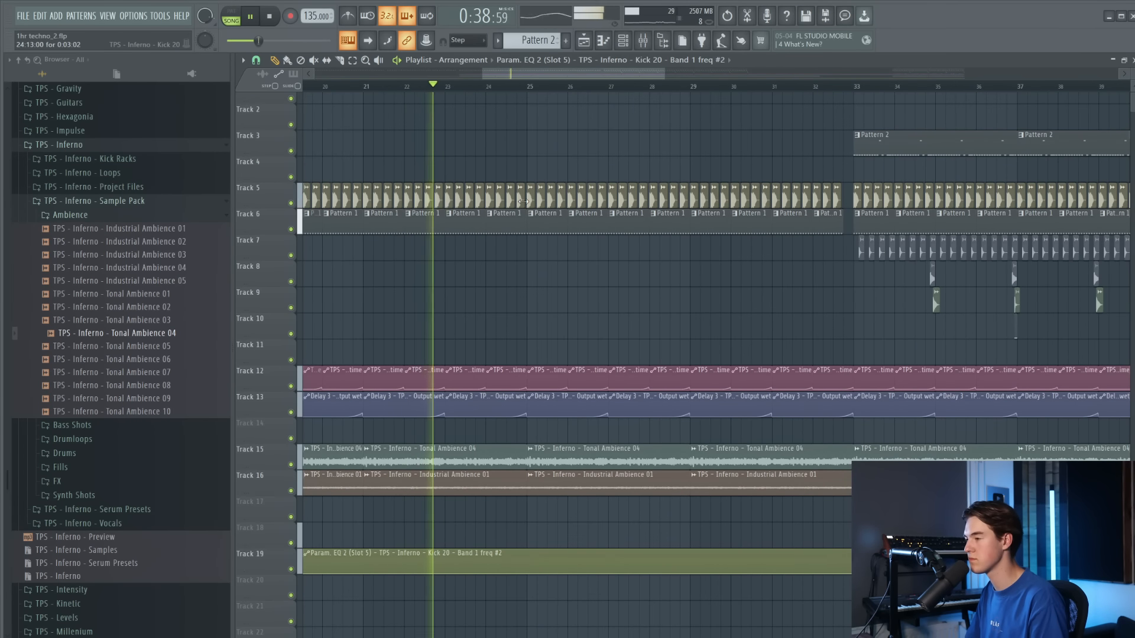
scroll(532, 216, "down", 3)
scroll(696, 208, "up", 3)
scroll(937, 201, "down", 3)
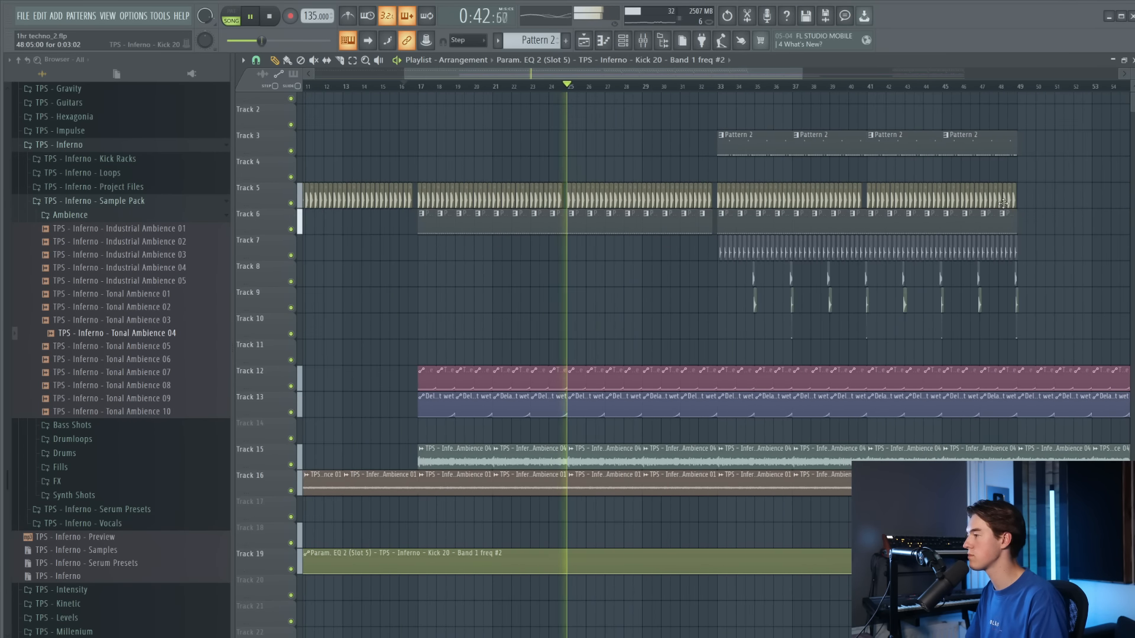
left_click(713, 87)
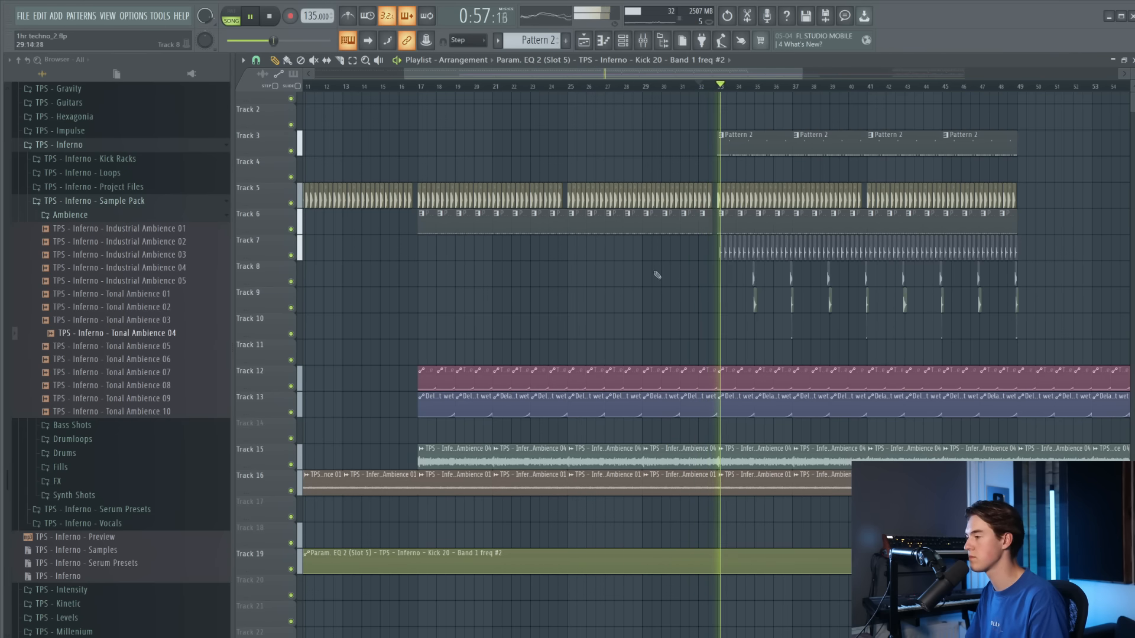
scroll(644, 279, "down", 2)
scroll(789, 296, "up", 3)
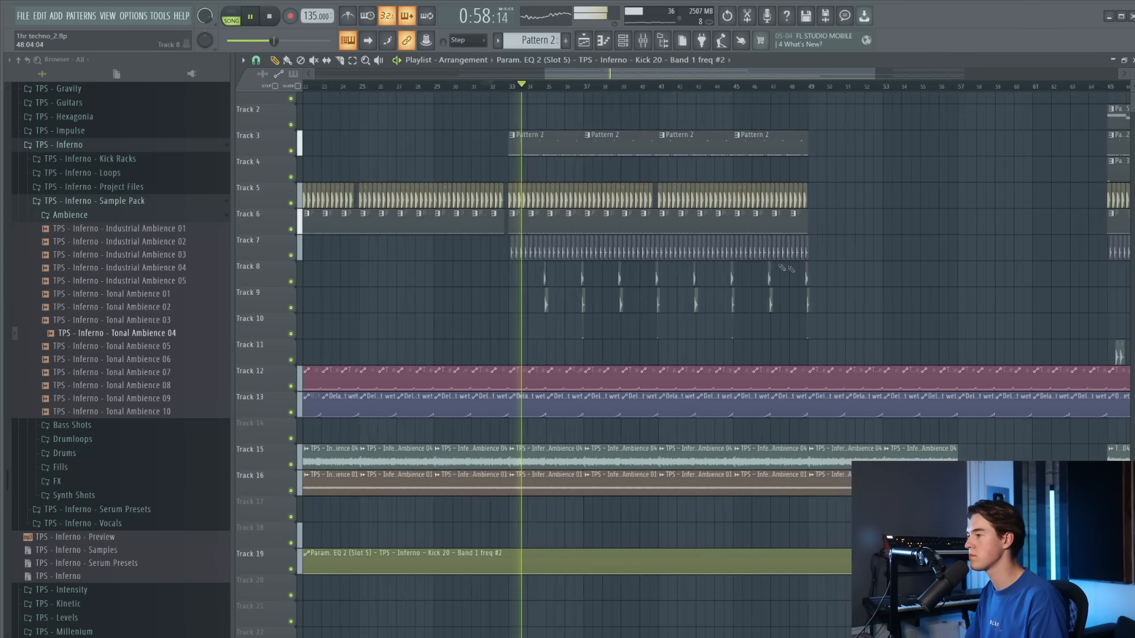
Stop playback, solo Track 3, and select bars 33–37 as the playback range
key("space")
right_click(291, 150)
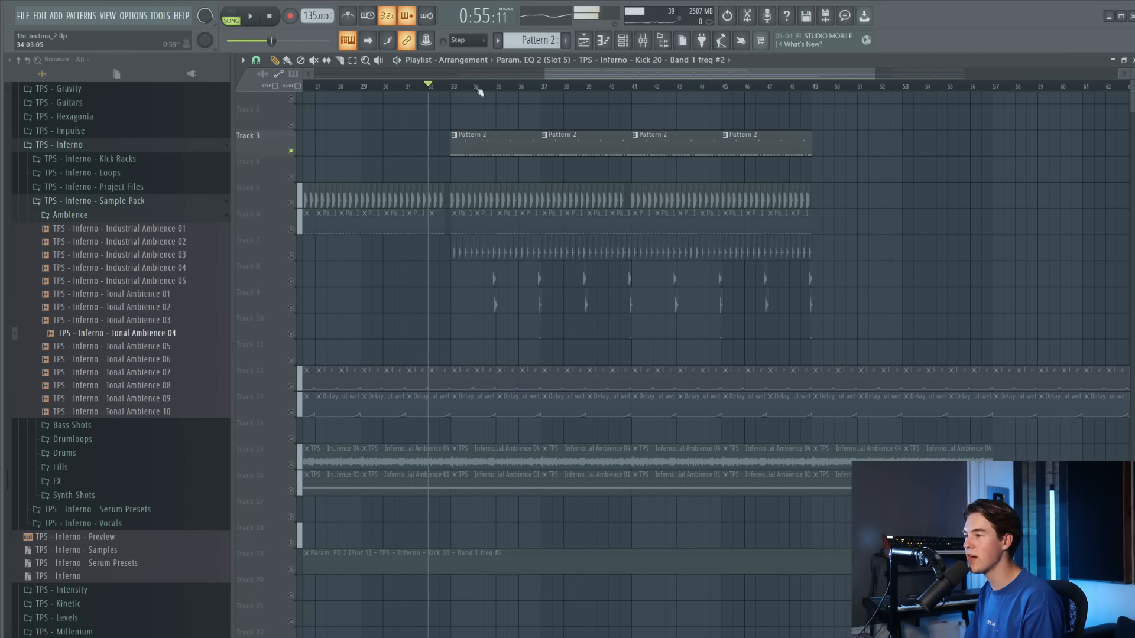
left_click_drag(457, 88, 570, 104)
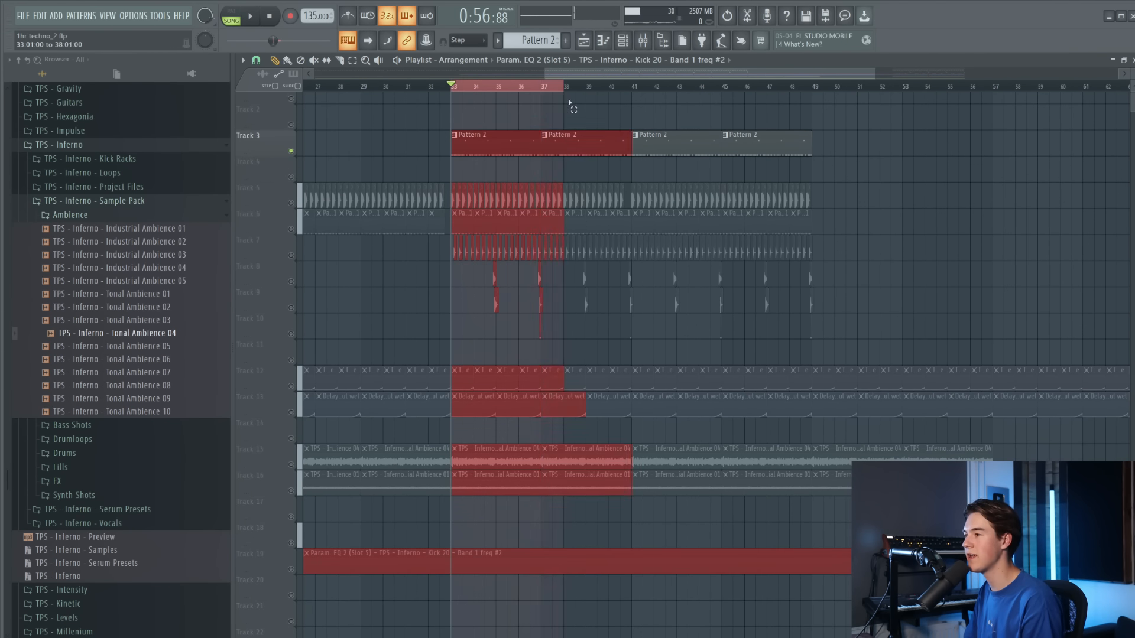
scroll(494, 111, "up", 2)
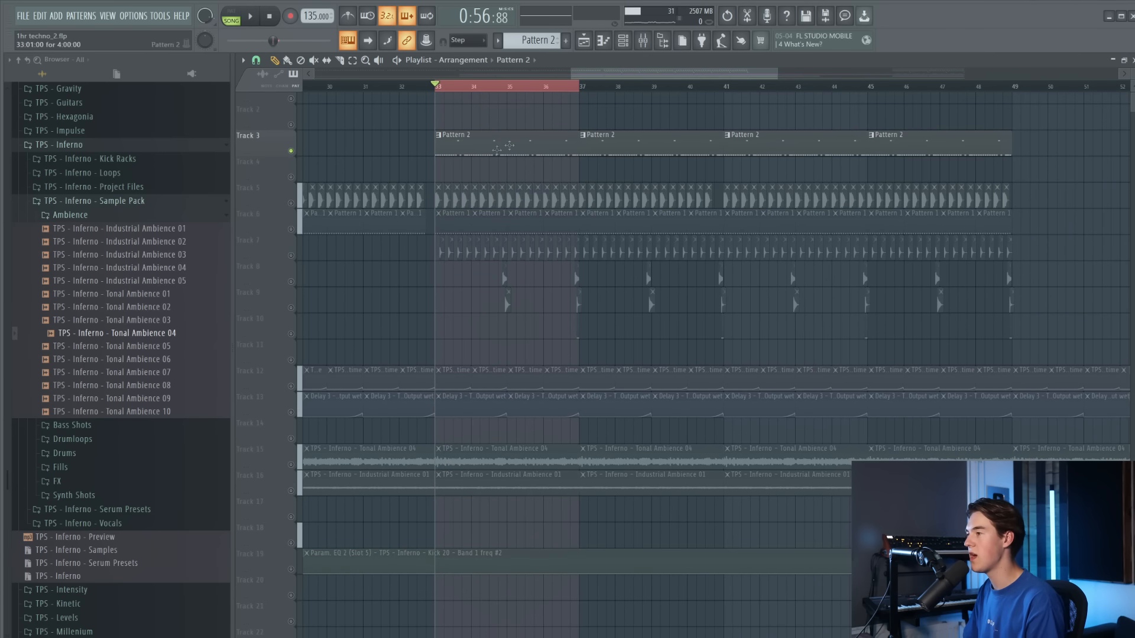
Add a Fruity parametric EQ 2 to slot 6 of the Serum mixer track
left_click(655, 41)
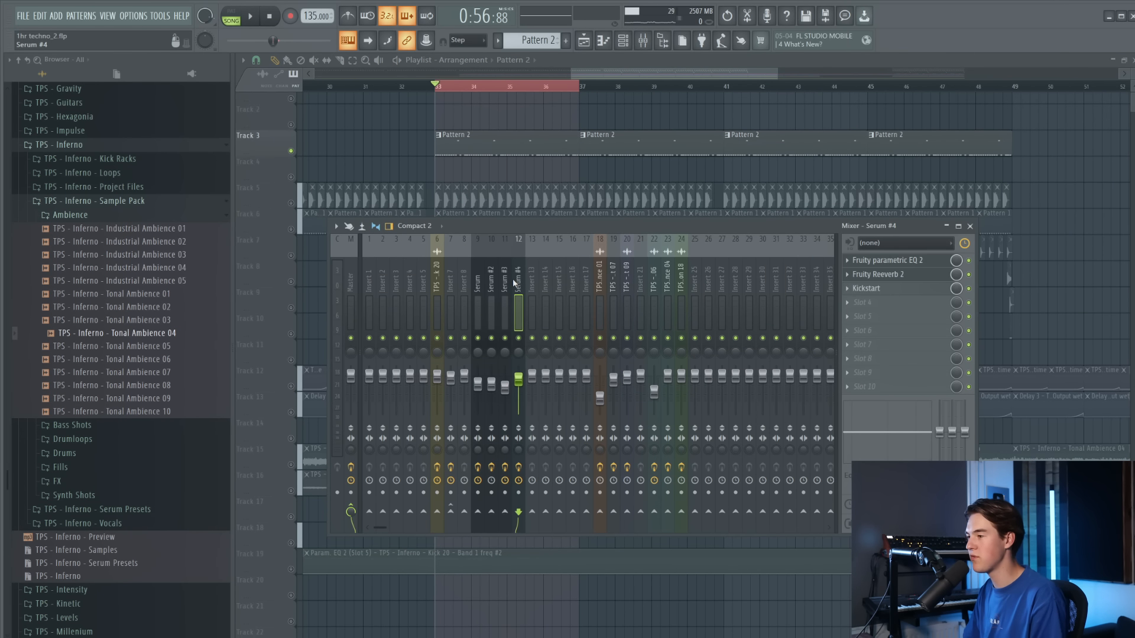
left_click(483, 288)
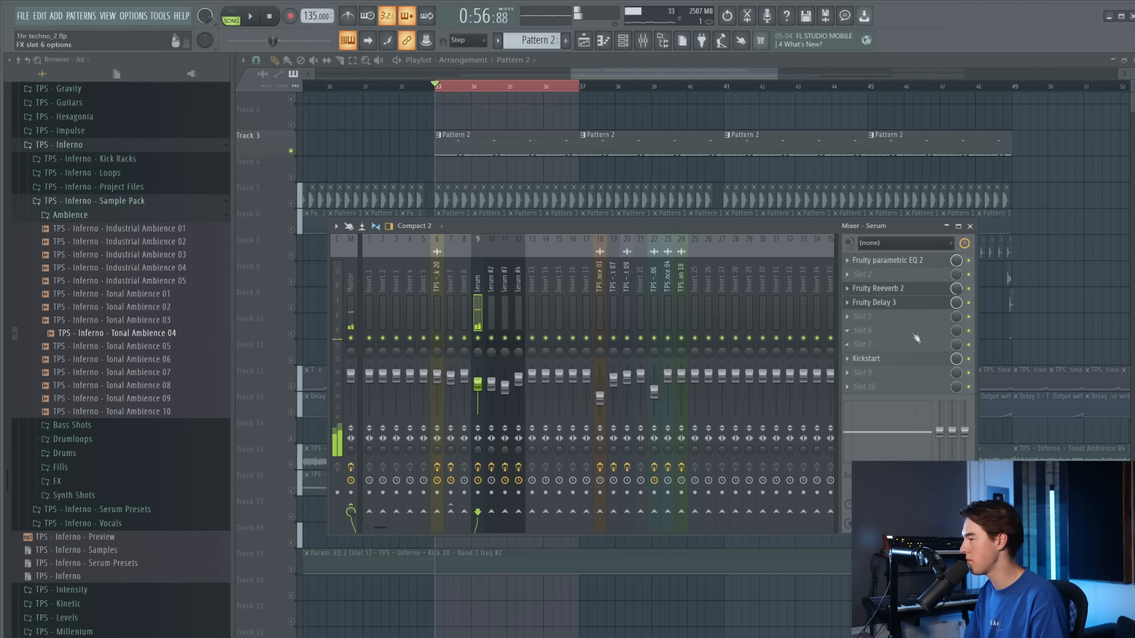
left_click(914, 332)
left_click(1112, 179)
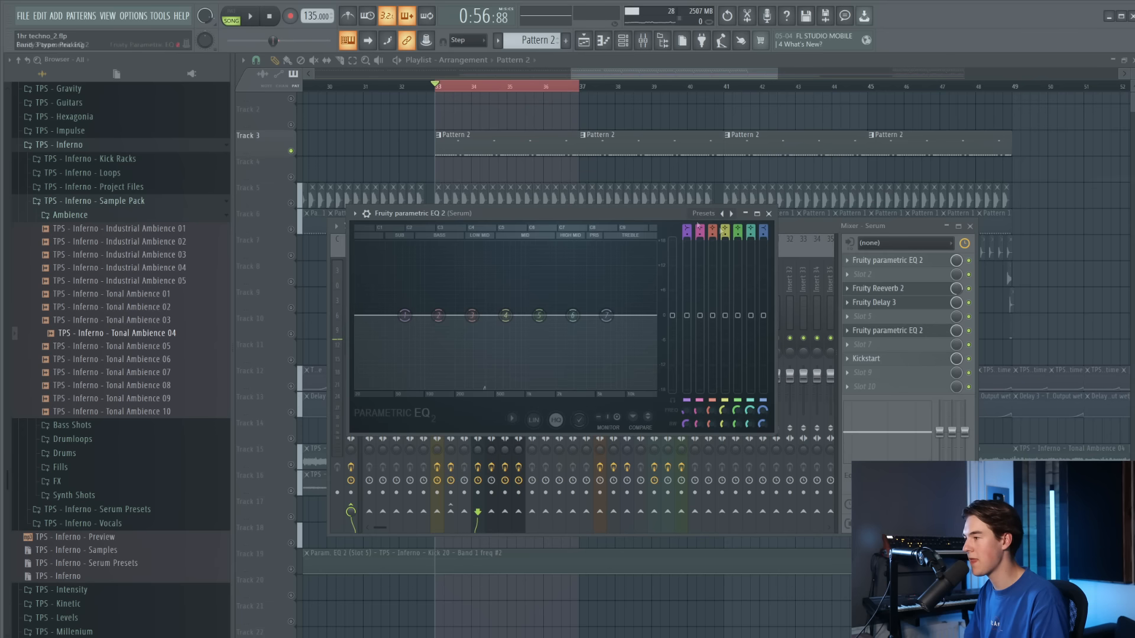
Load a low-cut and high-cut EQ preset, raise the high-pass cutoff, and test the low-pass down to about 672 Hz before reopening it fully
left_click(722, 214)
left_click(746, 252)
left_click_drag(654, 318, 516, 314)
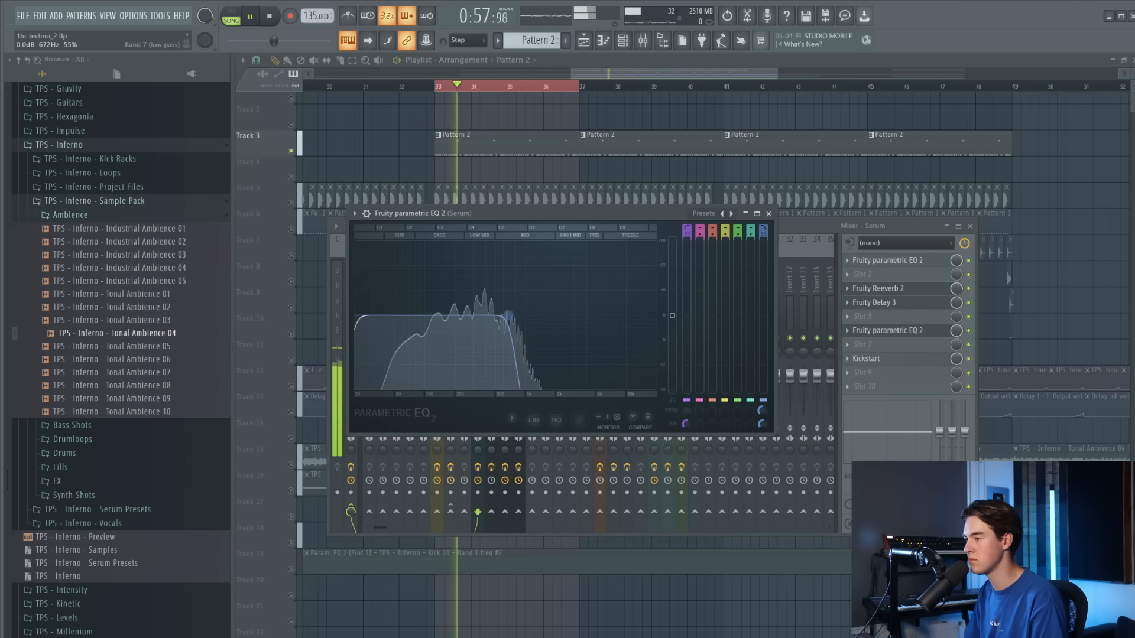
left_click_drag(372, 320, 421, 316)
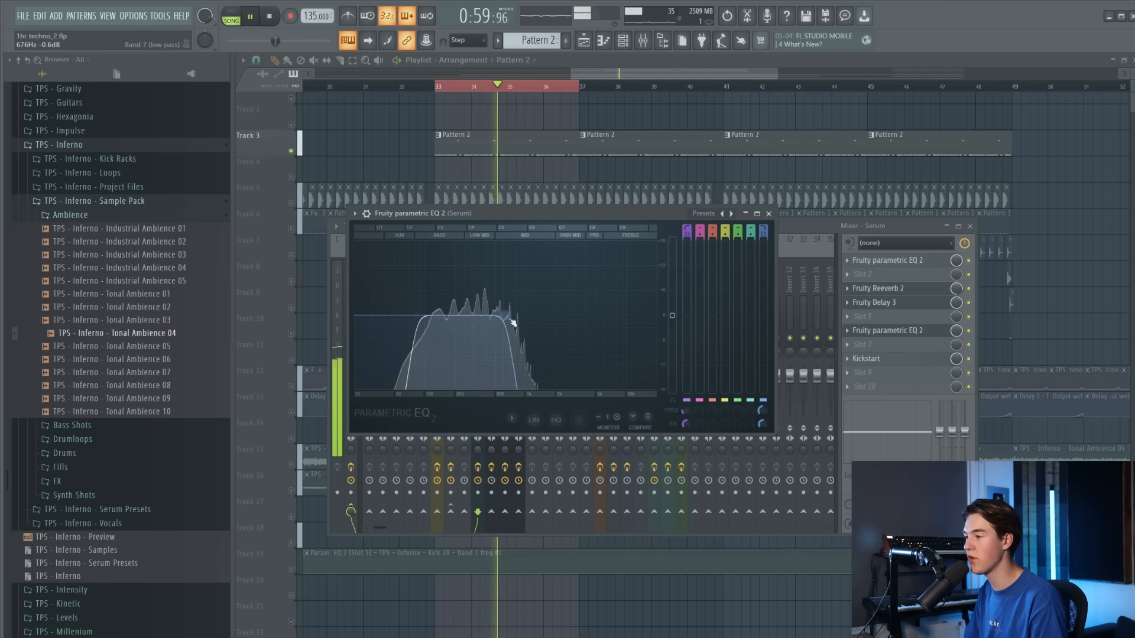
left_click_drag(517, 315, 658, 315)
key("space")
Create an automation clip for the Serum EQ's Band 7 frequency, and resume playback with all tracks active
right_click(763, 411)
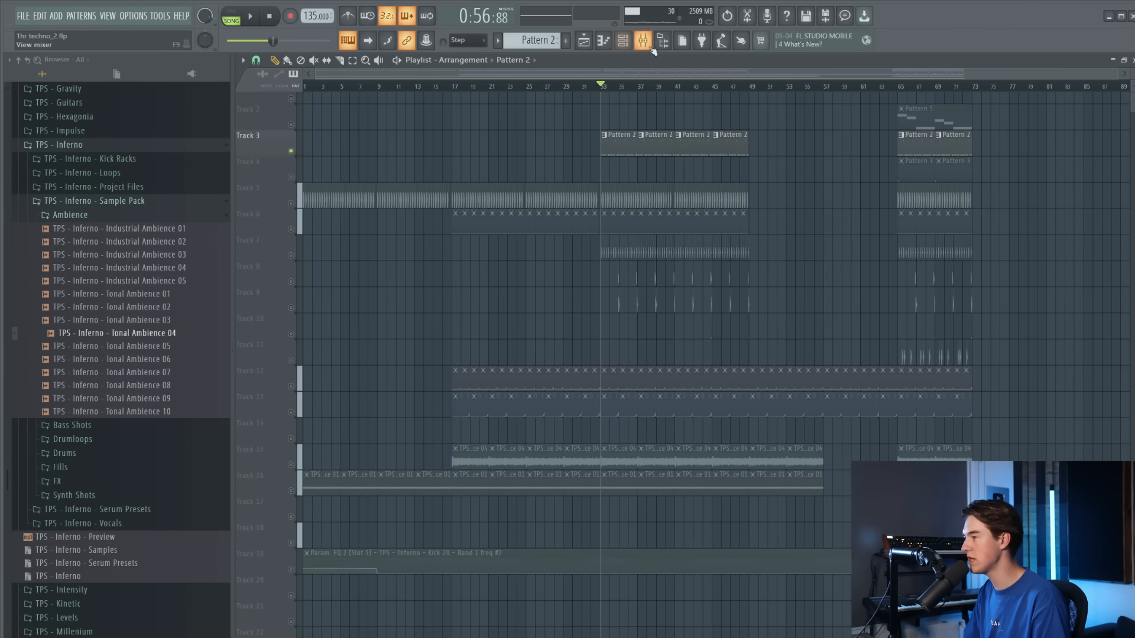
key("F9")
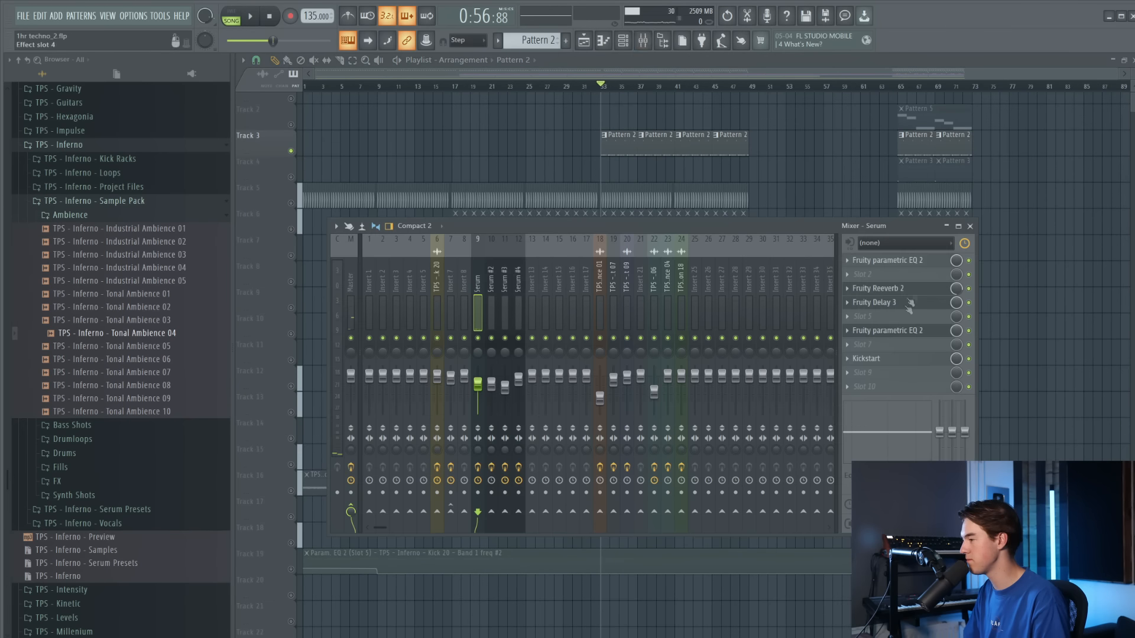
left_click(923, 330)
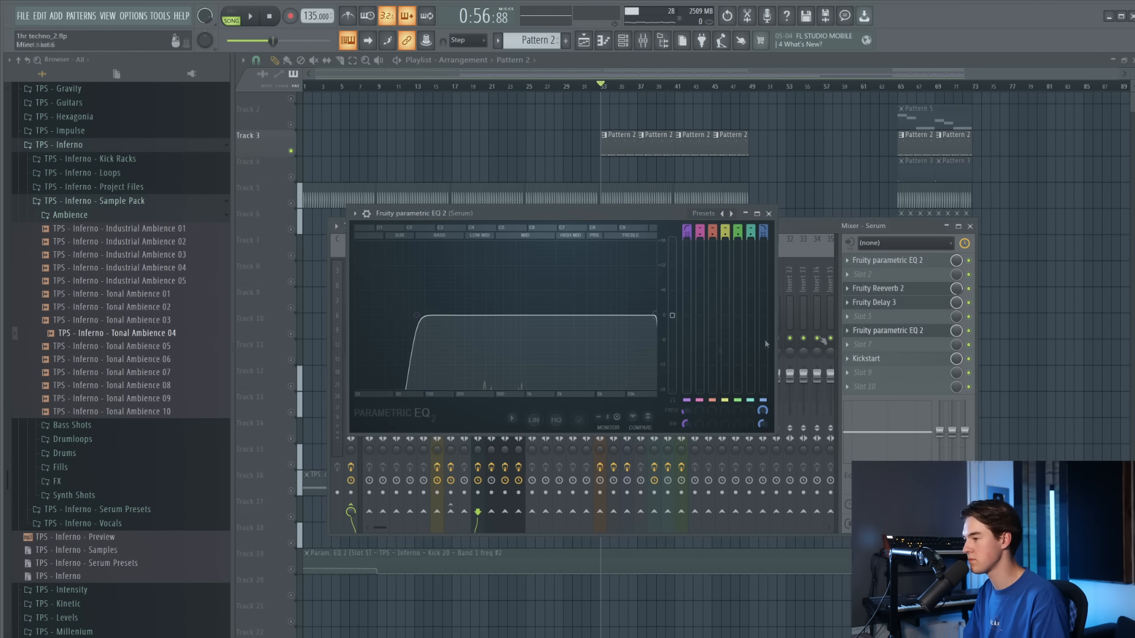
right_click(764, 410)
left_click(826, 504)
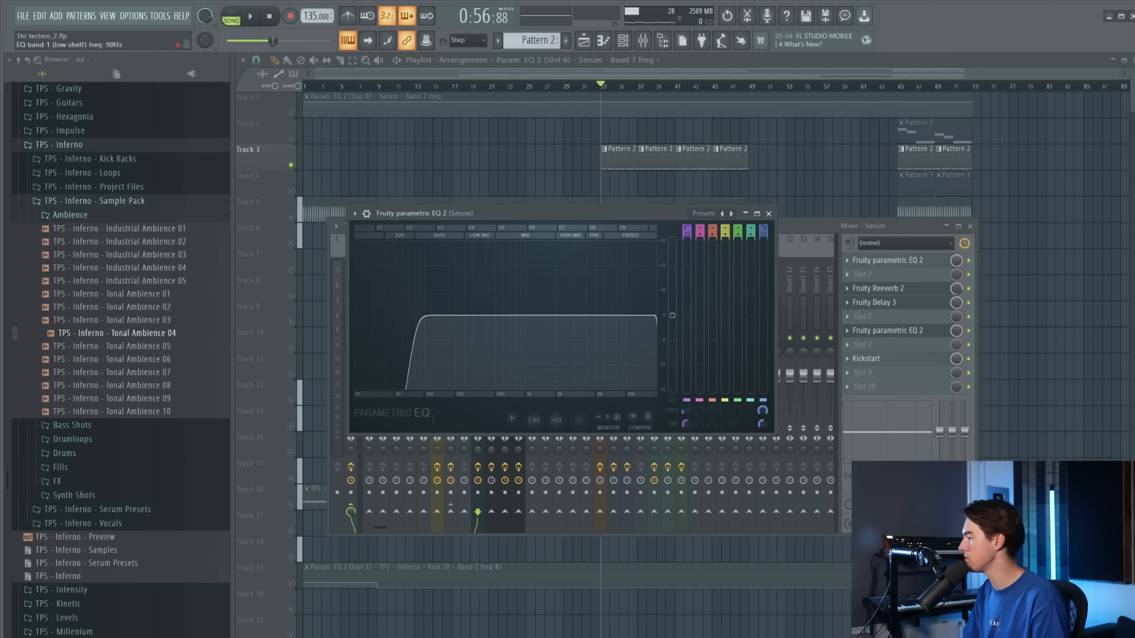
left_click(1020, 418)
key("space")
Add automation points on the Track 1 clip so the Serum low-pass frequency drops sharply at bar 33, and play into it
scroll(476, 100, "up", 8)
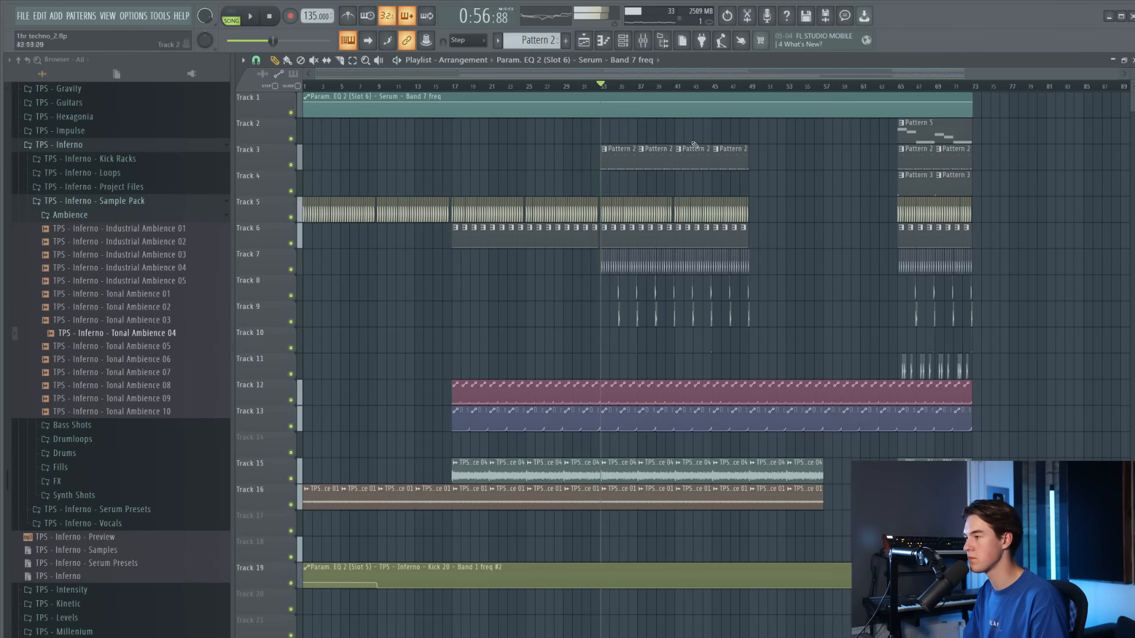
scroll(476, 99, "down", 3)
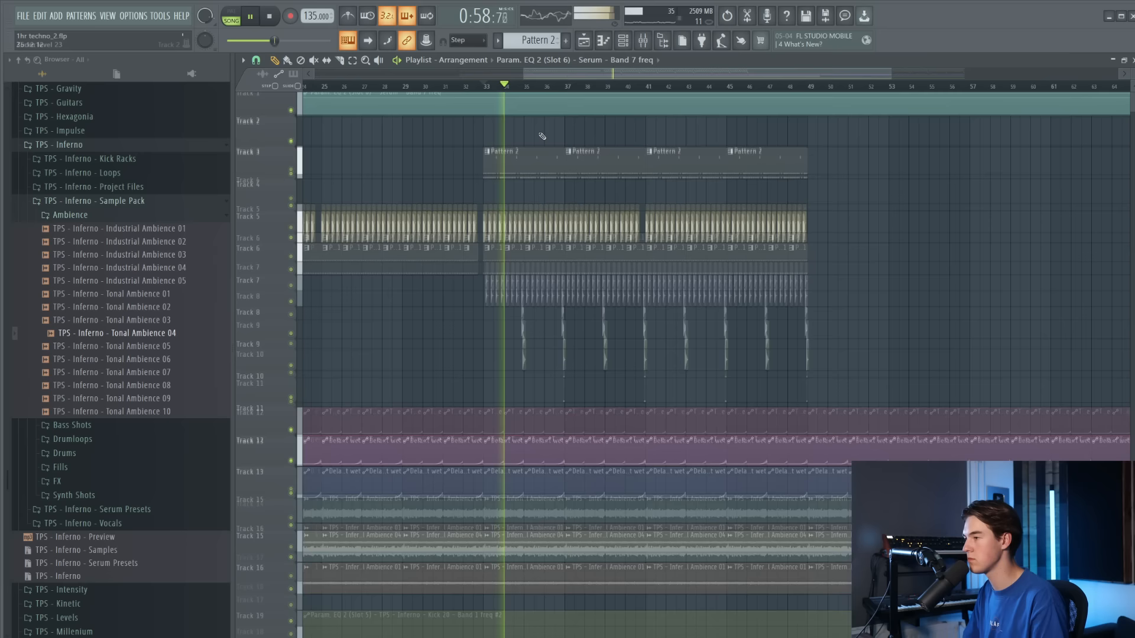
scroll(526, 131, "up", 4)
right_click(459, 102)
scroll(462, 109, "up", 1)
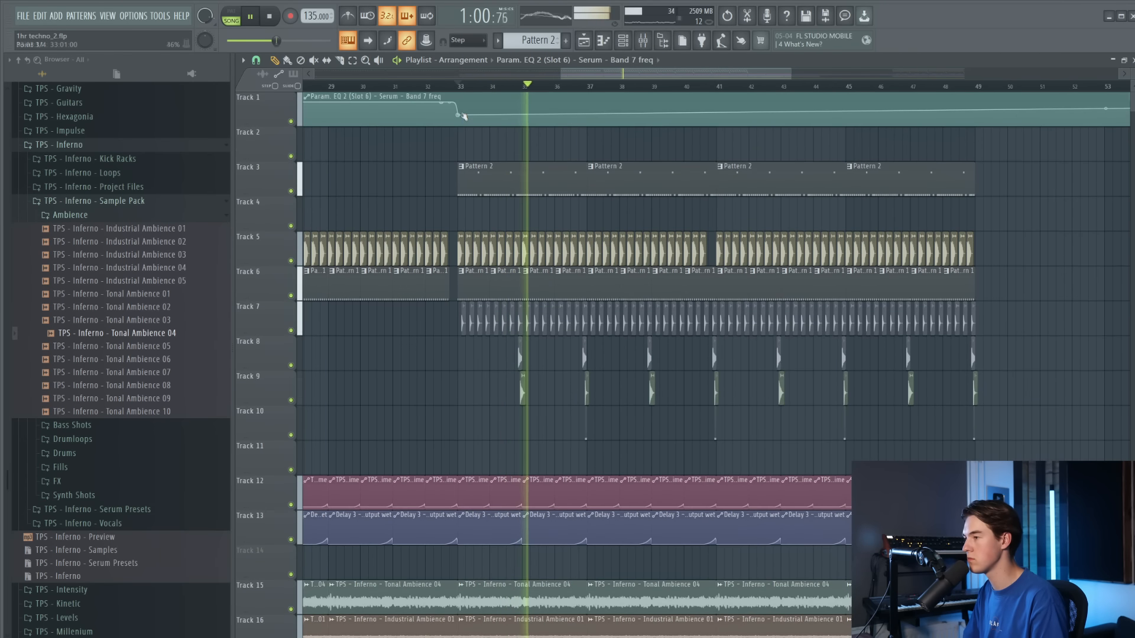
left_click(437, 88)
scroll(443, 95, "down", 3)
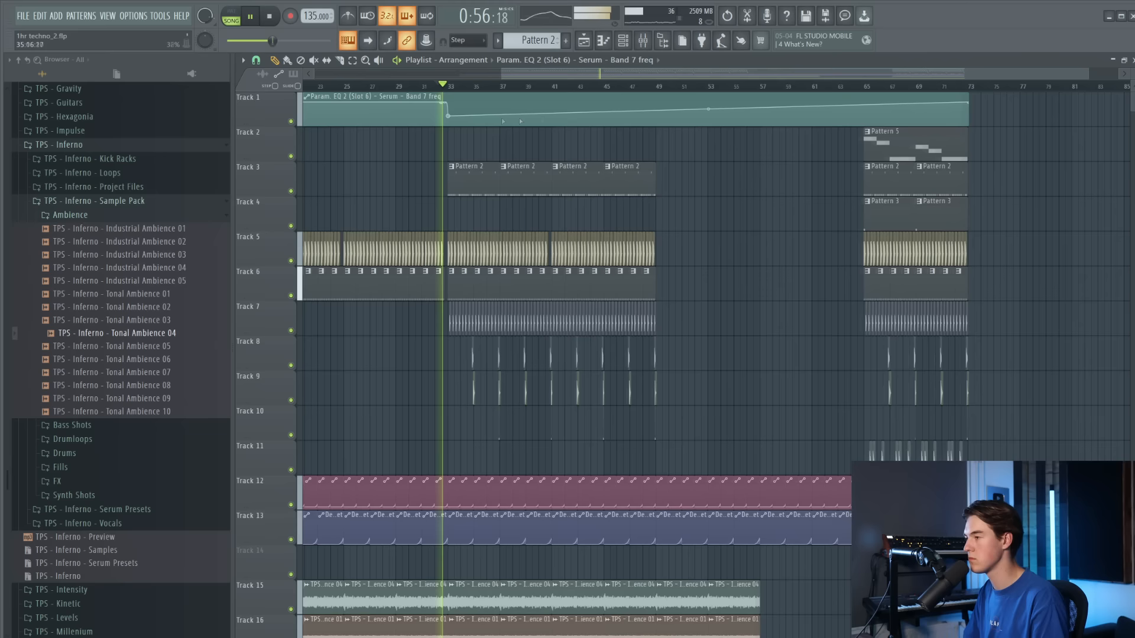
Add a fully open point at bar 49 and curve the low-pass rise from bar 33 with about 36% tension
scroll(598, 107, "up", 1)
right_click(678, 104)
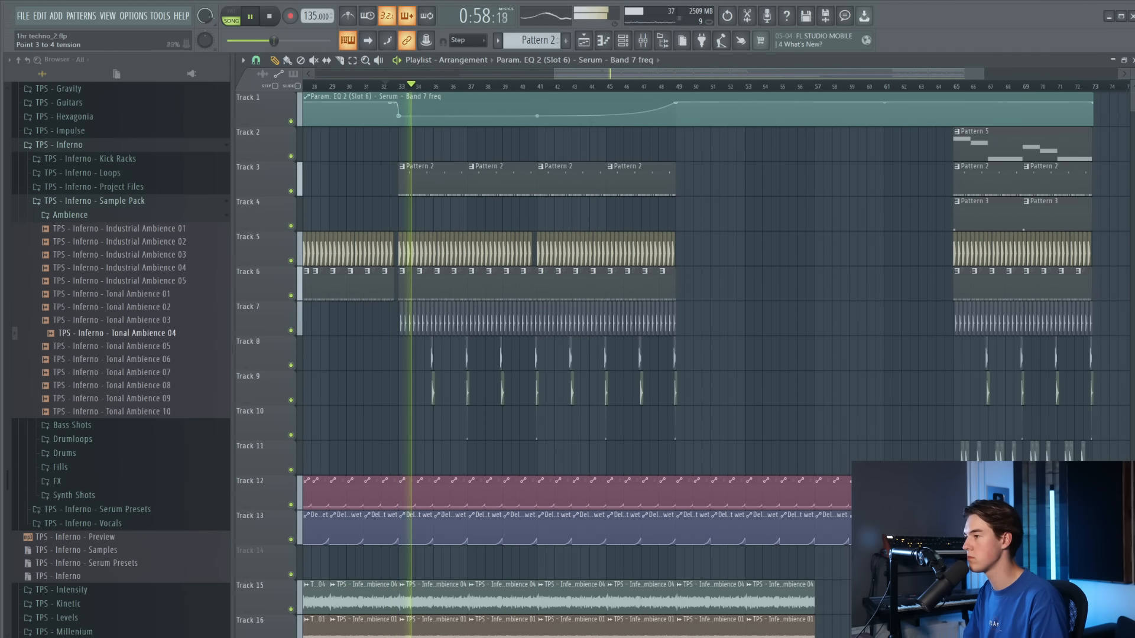
left_click_drag(538, 115, 538, 117)
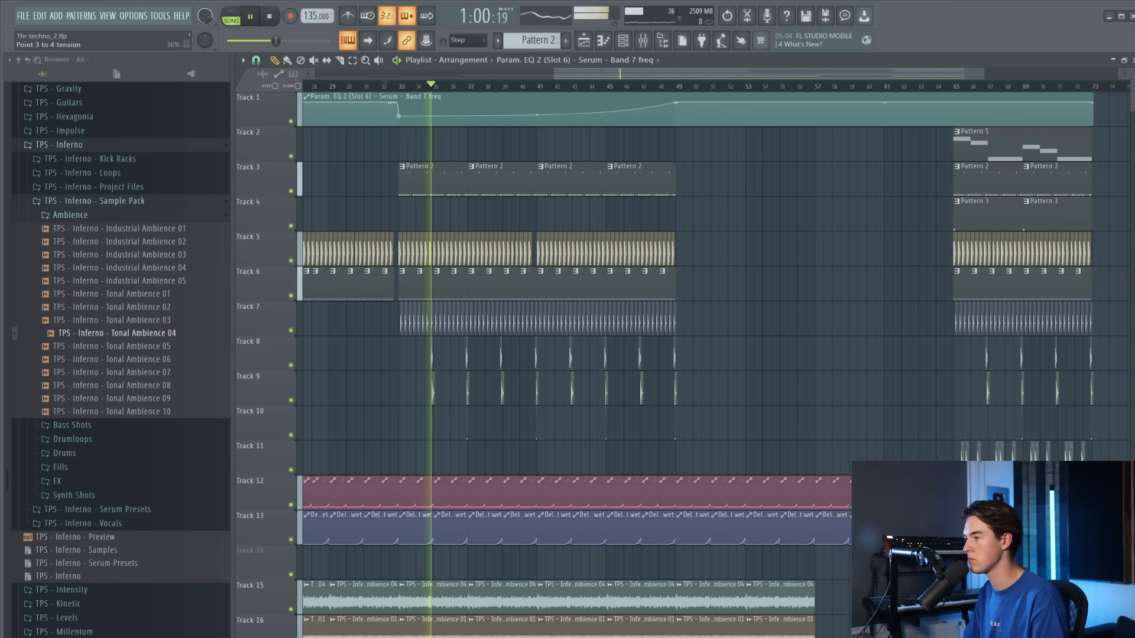
Place Pattern 3 clips on Track 4 at bars 33 and 41
scroll(535, 136, "down", 2)
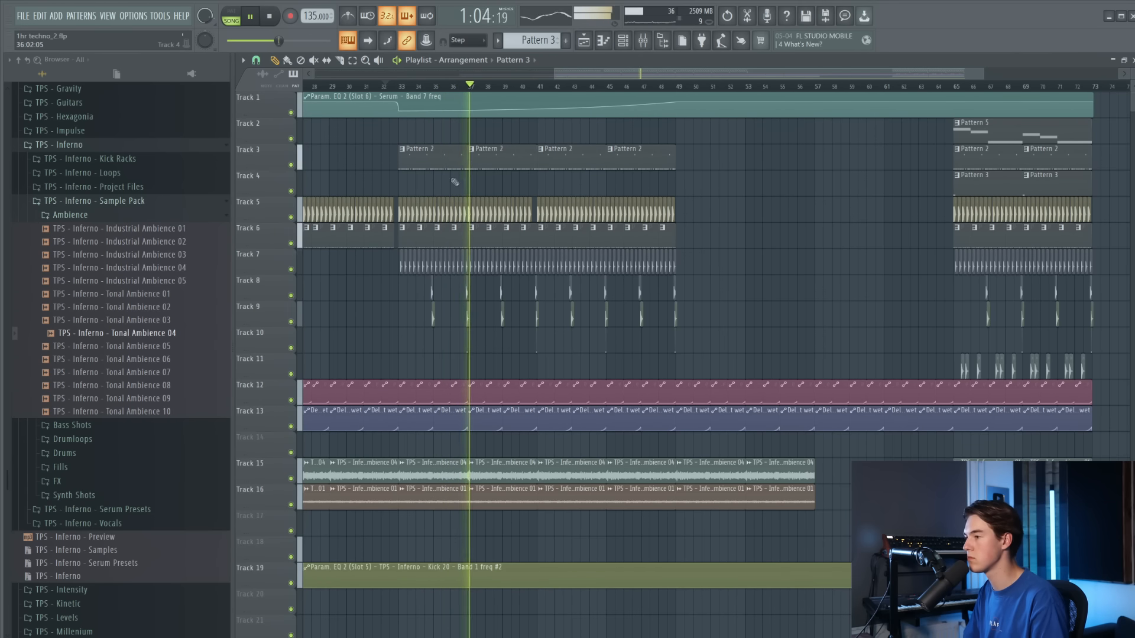
left_click(401, 187)
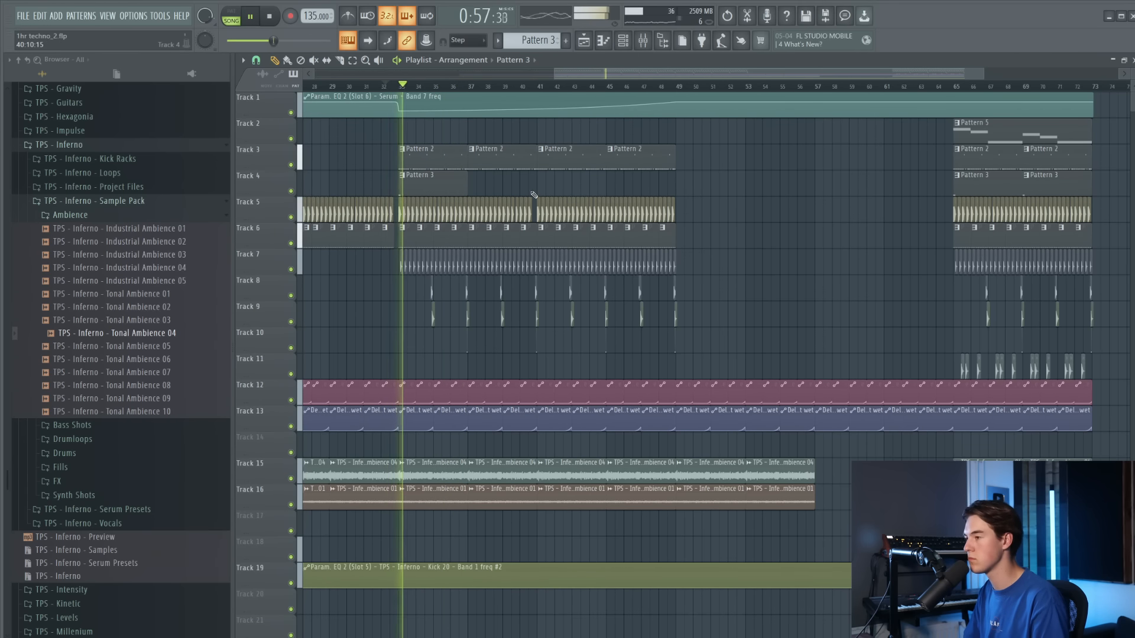
scroll(584, 189, "down", 1)
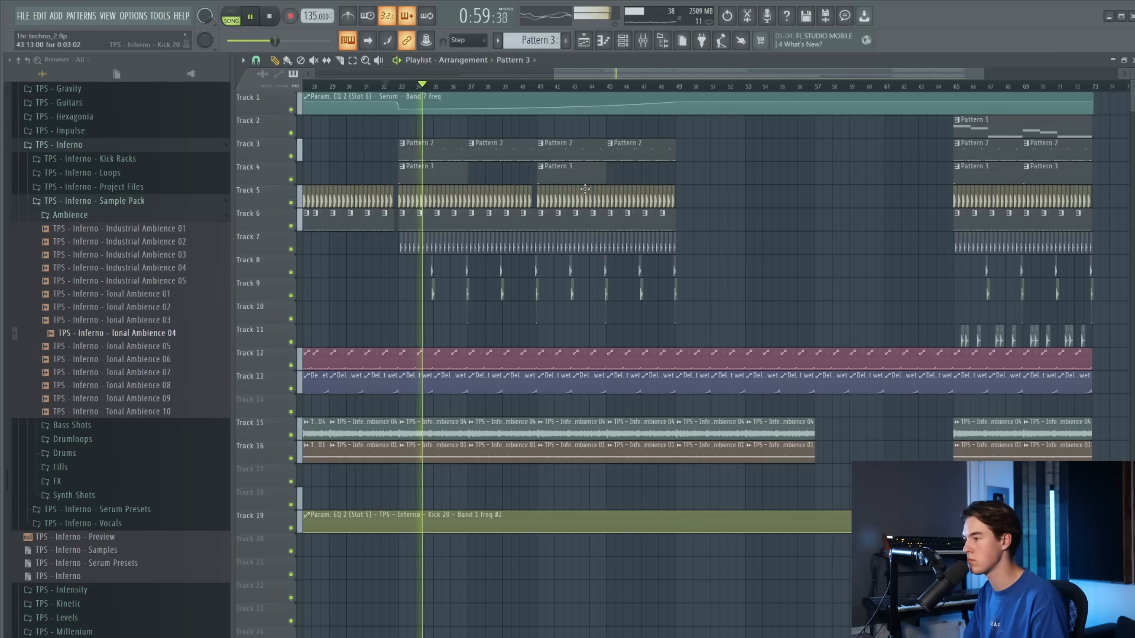
Move the Serum Band 7 frequency automation clip from Track 1 down to Track 20
scroll(591, 189, "left", 5)
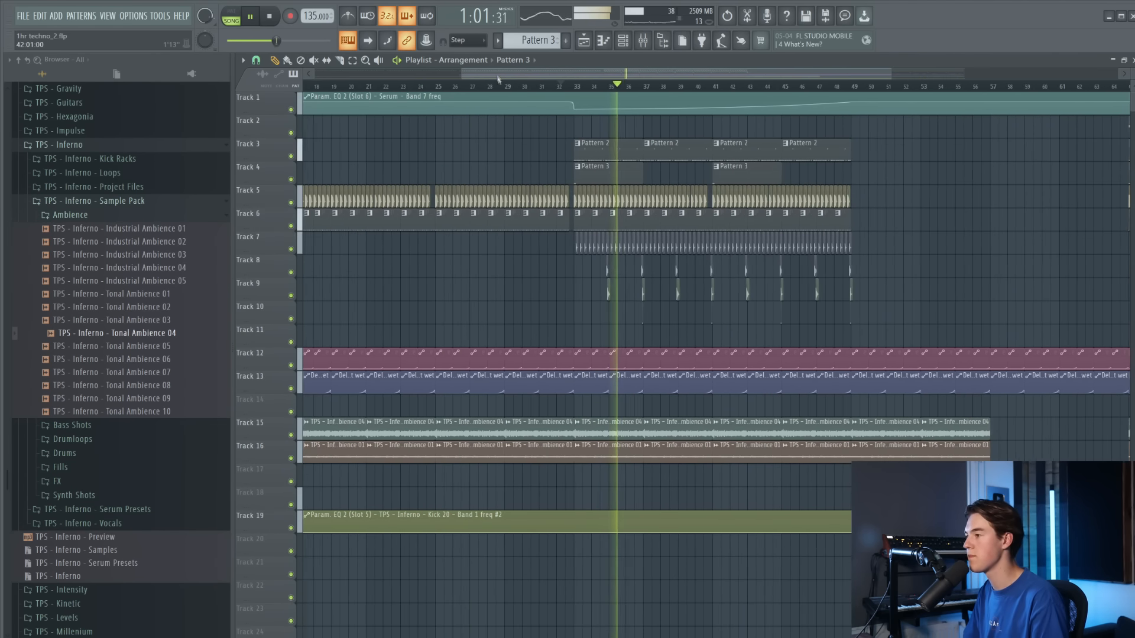
scroll(658, 122, "down", 2)
left_click_drag(597, 104, 597, 543)
Play bars 41–49 and review how the layered clips and the Serum filter automation build up
scroll(583, 346, "up", 4)
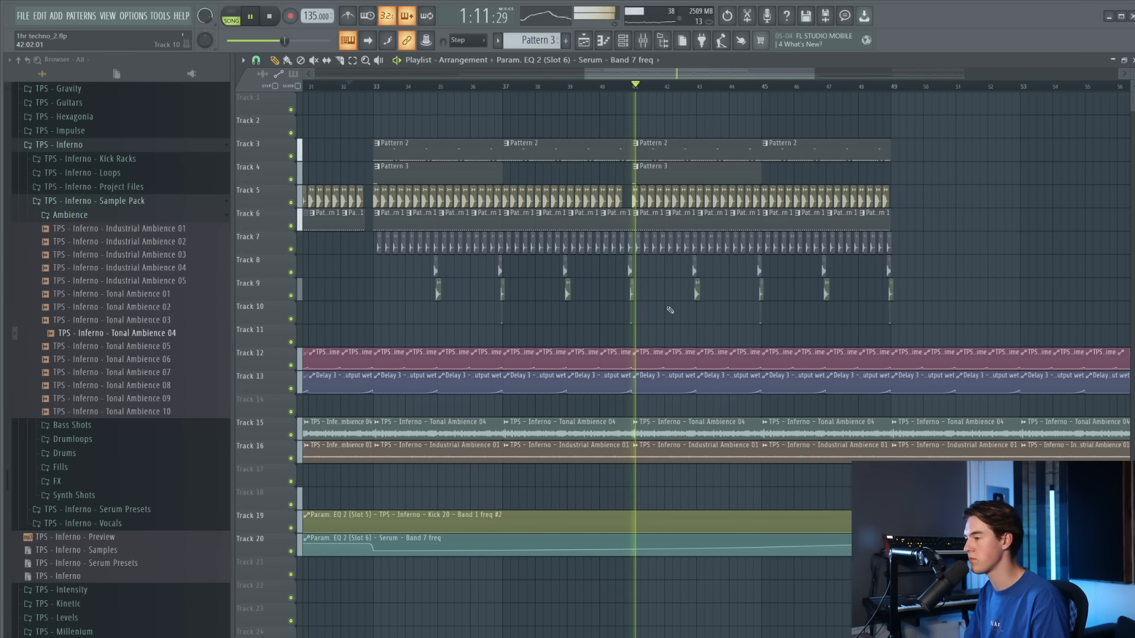
scroll(639, 147, "up", 1)
scroll(639, 148, "up", 2)
scroll(639, 150, "down", 3)
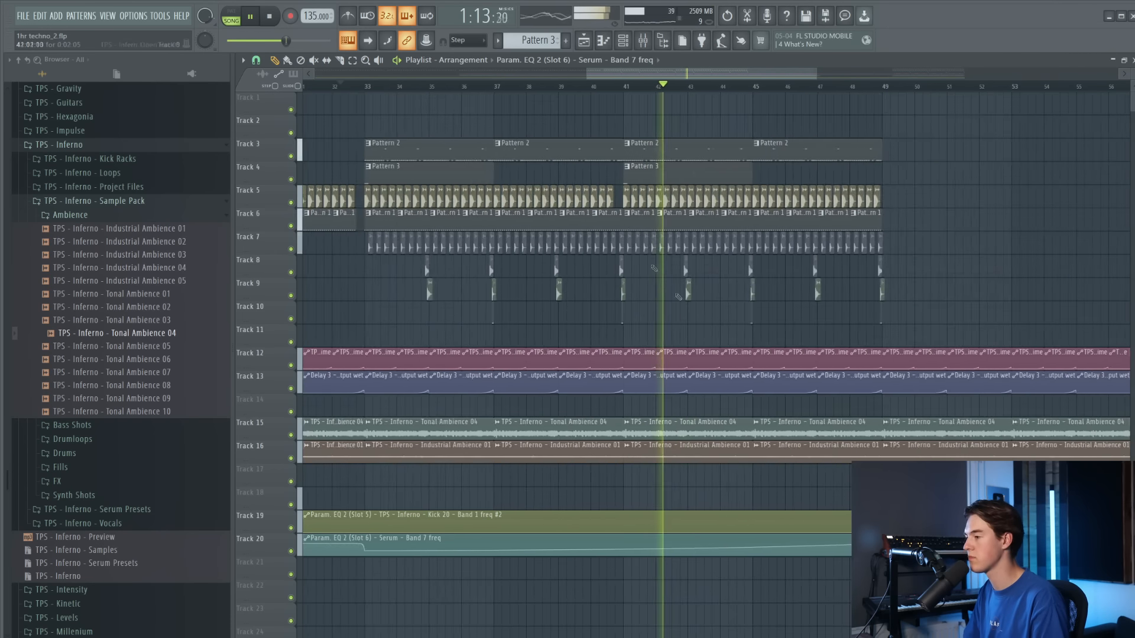
scroll(674, 314, "down", 5)
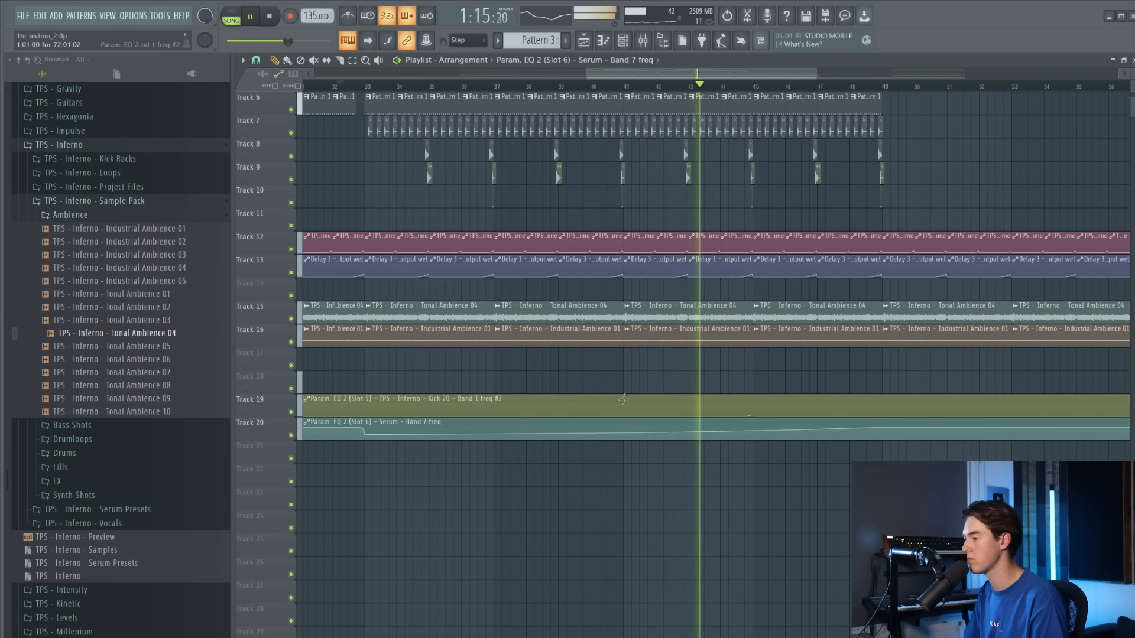
scroll(656, 366, "up", 5)
scroll(657, 347, "up", 1)
scroll(691, 311, "up", 2)
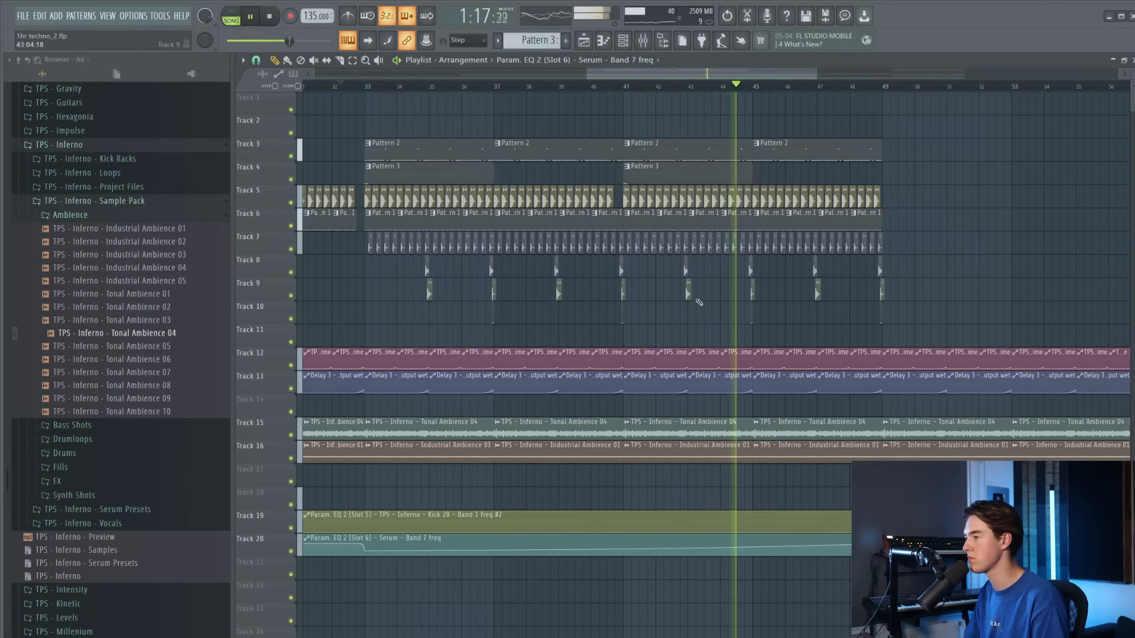
scroll(750, 174, "down", 3)
left_click_drag(755, 179, 604, 174)
left_click(848, 226, "ctrl")
scroll(849, 227, "down", 1)
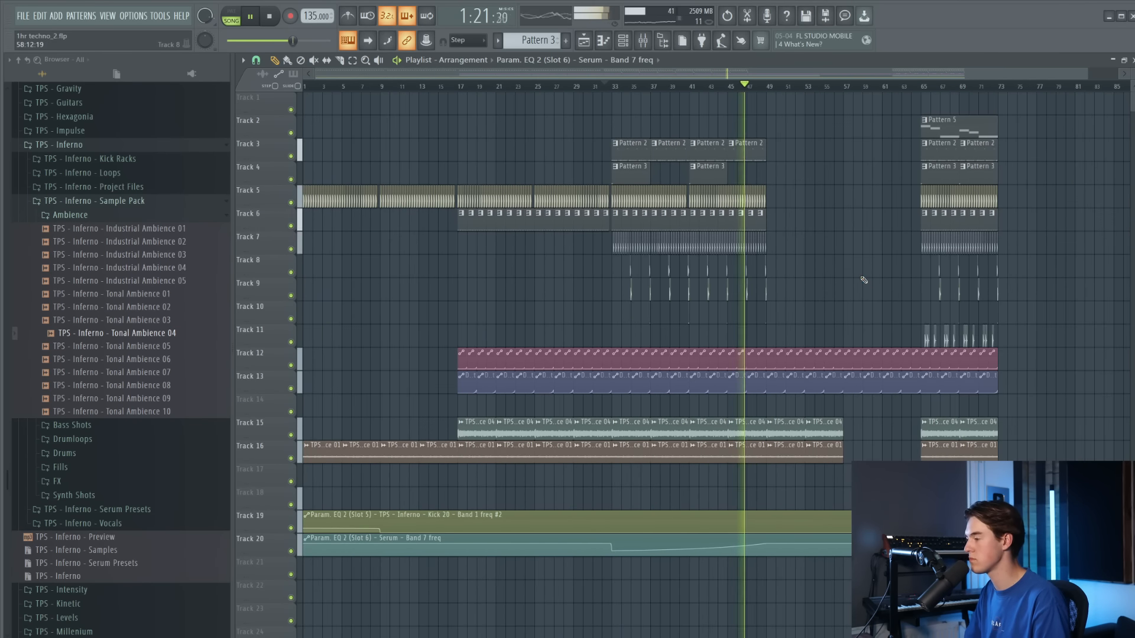
scroll(823, 289, "up", 1)
scroll(805, 333, "down", 1)
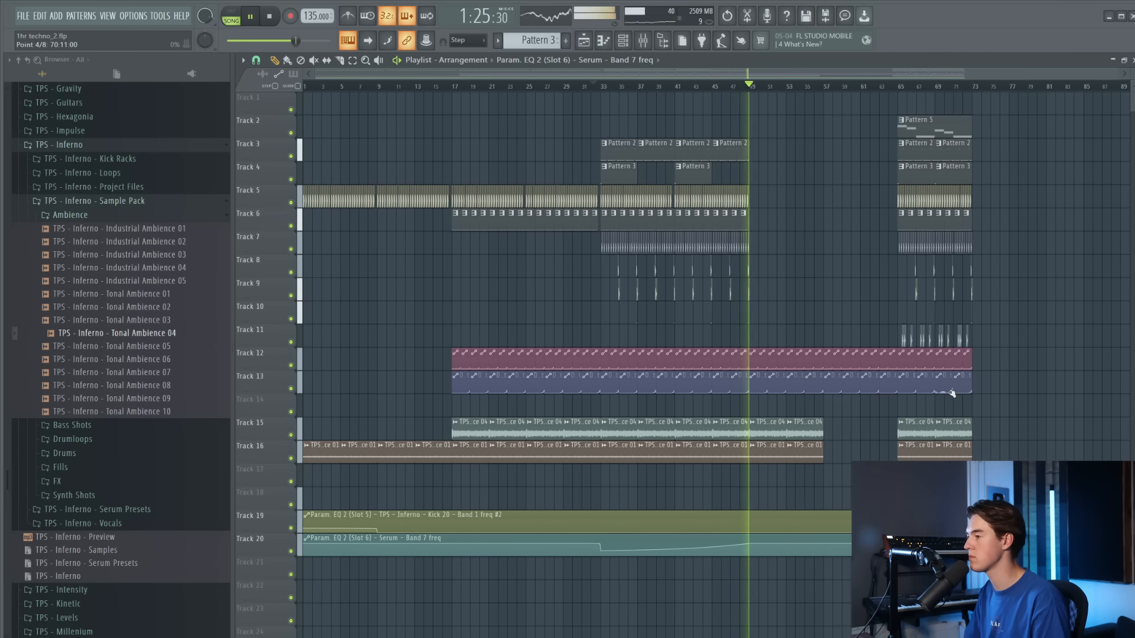
Stop playback and duplicate the Track 5 kick clips from bars 41–49 into bars 49–57
scroll(713, 191, "up", 3)
key("space")
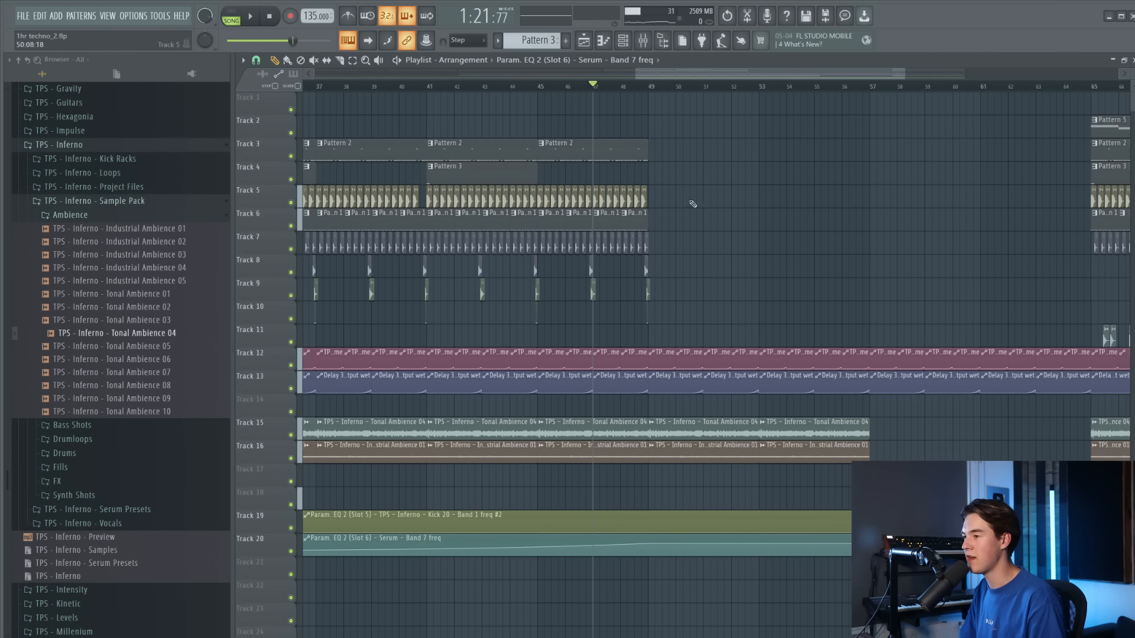
left_click_drag(430, 201, 622, 204)
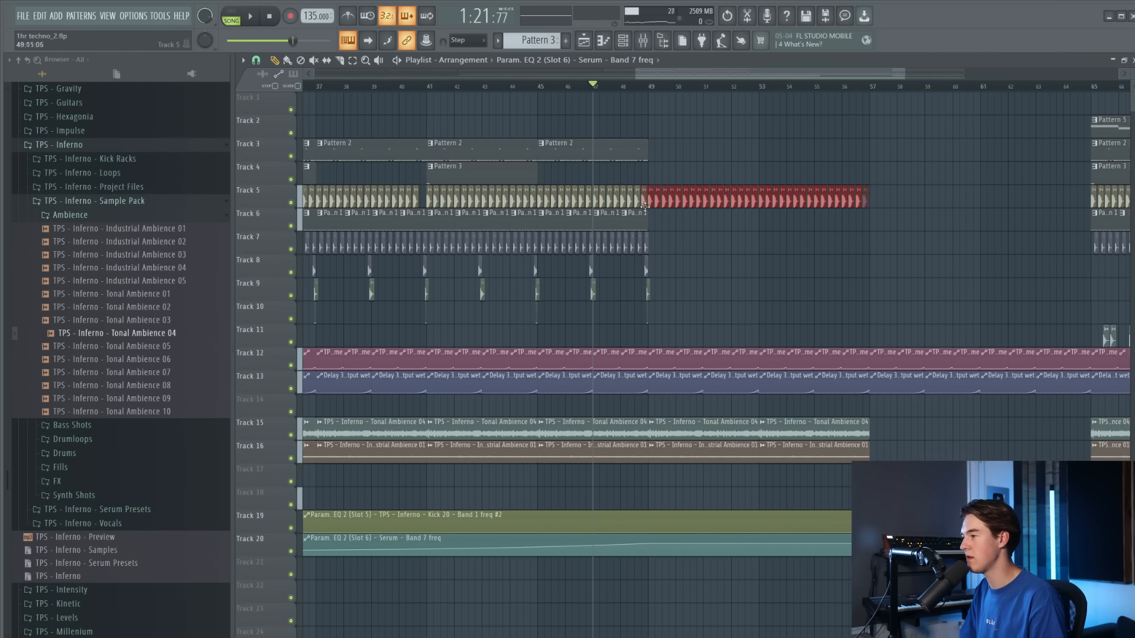
Set the playback position just before bar 49 and save the project
left_click(639, 89)
scroll(657, 452, "down", 3)
scroll(657, 456, "up", 2)
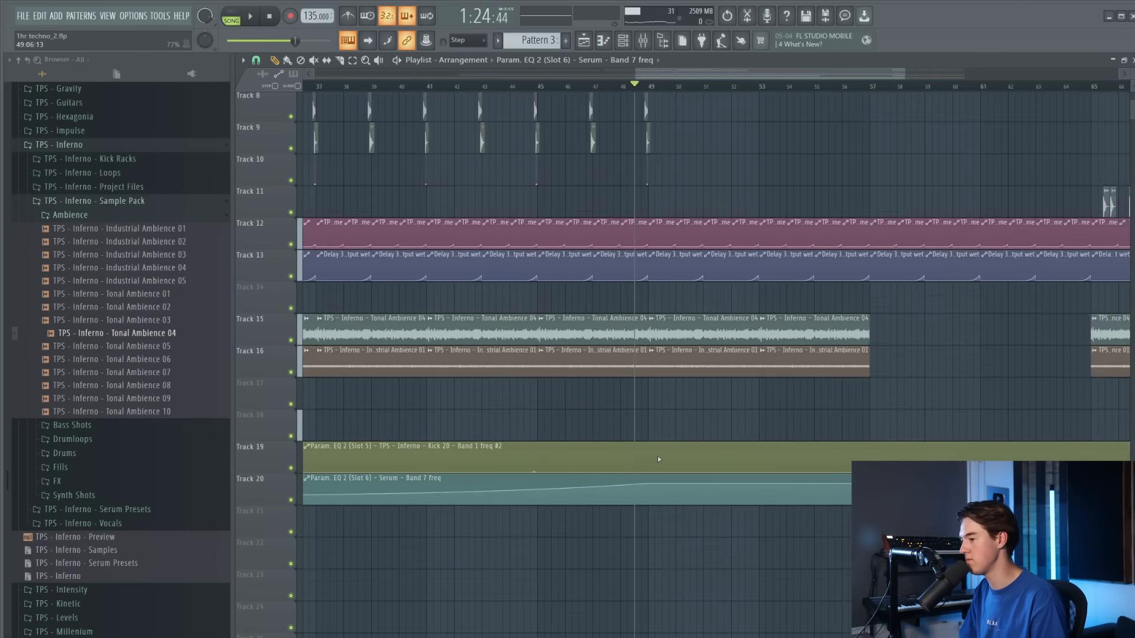
scroll(659, 458, "up", 3)
key("ctrl+s")
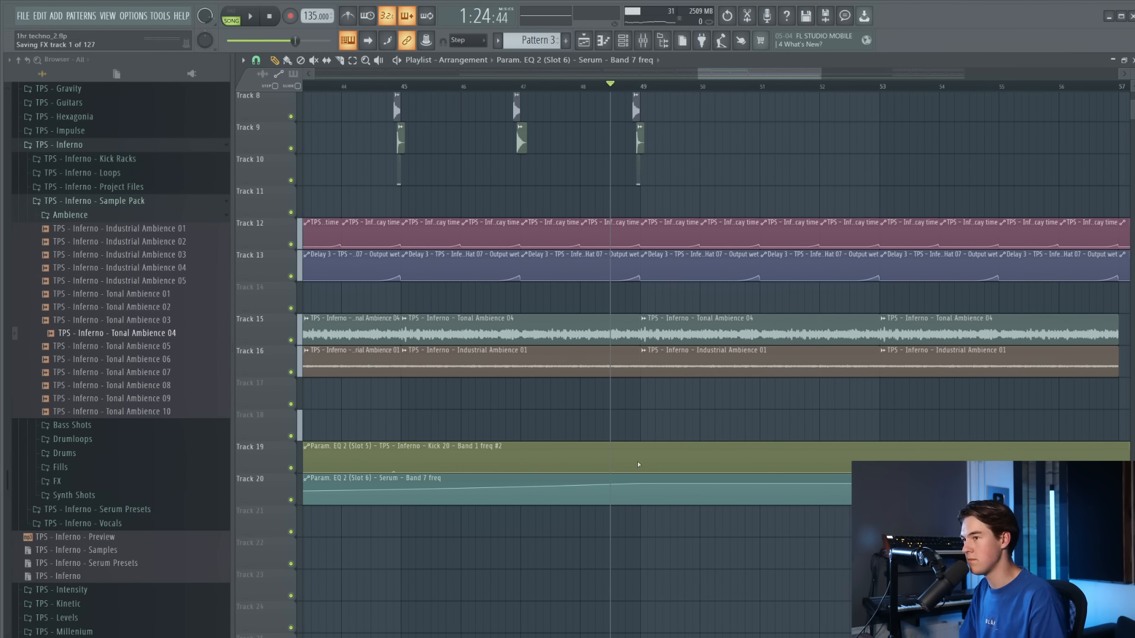
Add points to the Kick 20 Band 1 frequency automation on Track 19 so it curves upward into bar 49 during playback
scroll(641, 466, "up", 1)
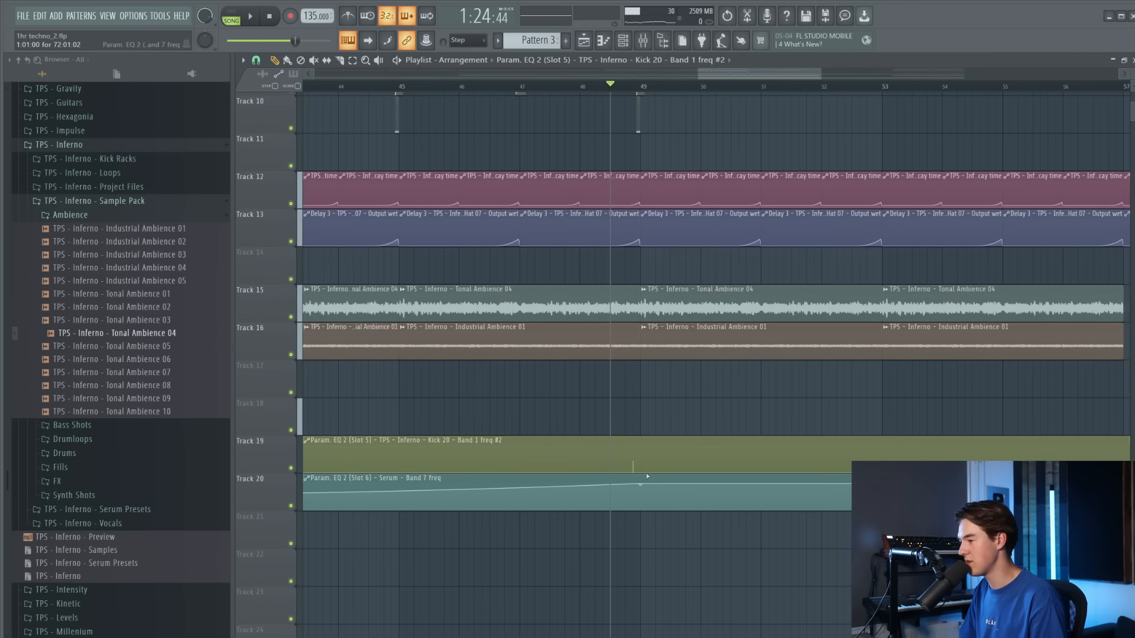
scroll(642, 471, "up", 2)
right_click(630, 461)
left_click(644, 475)
scroll(642, 470, "up", 2)
key("space")
mouse_move(642, 471)
left_mouse_down()
mouse_move(643, 453)
mouse_move(631, 460)
mouse_move(640, 463)
left_mouse_up()
scroll(656, 462, "up", 1)
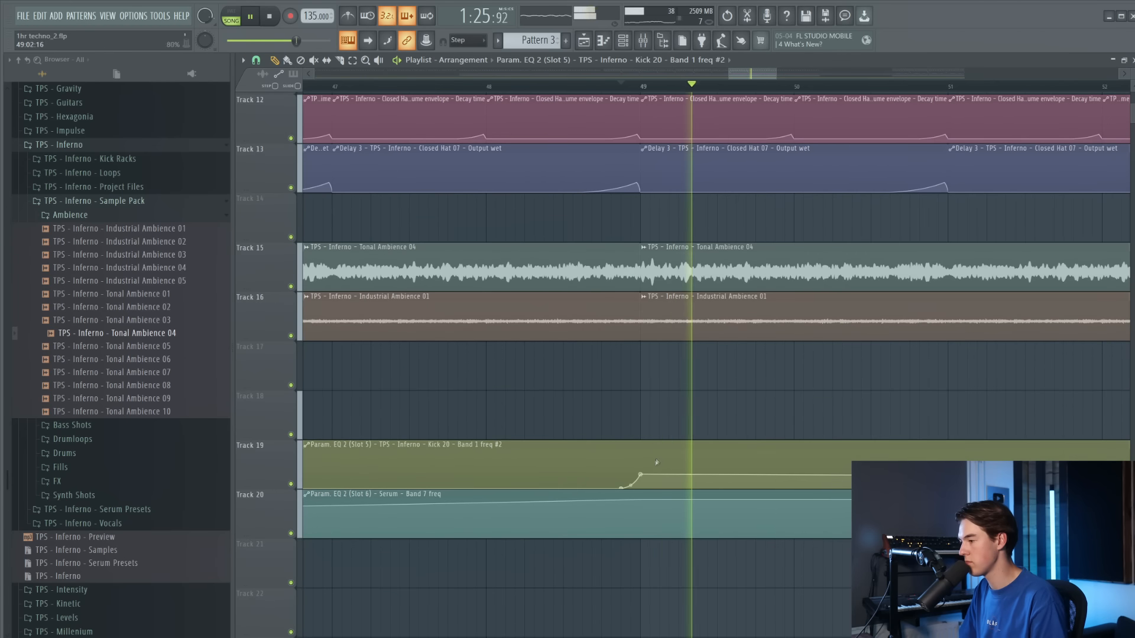
Duplicate the four Pattern 2 clips on Track 3 from bars 33–49 into bars 49–65 and start playback
scroll(712, 249, "down", 2)
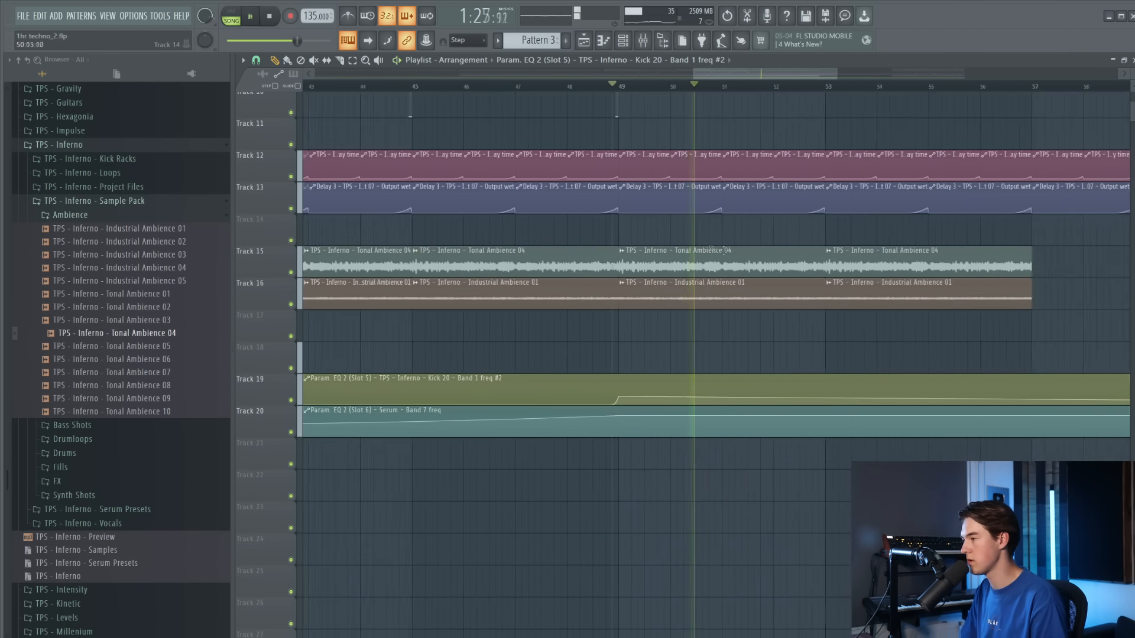
scroll(712, 251, "up", 3)
scroll(738, 304, "down", 2)
scroll(674, 216, "up", 1)
key("space")
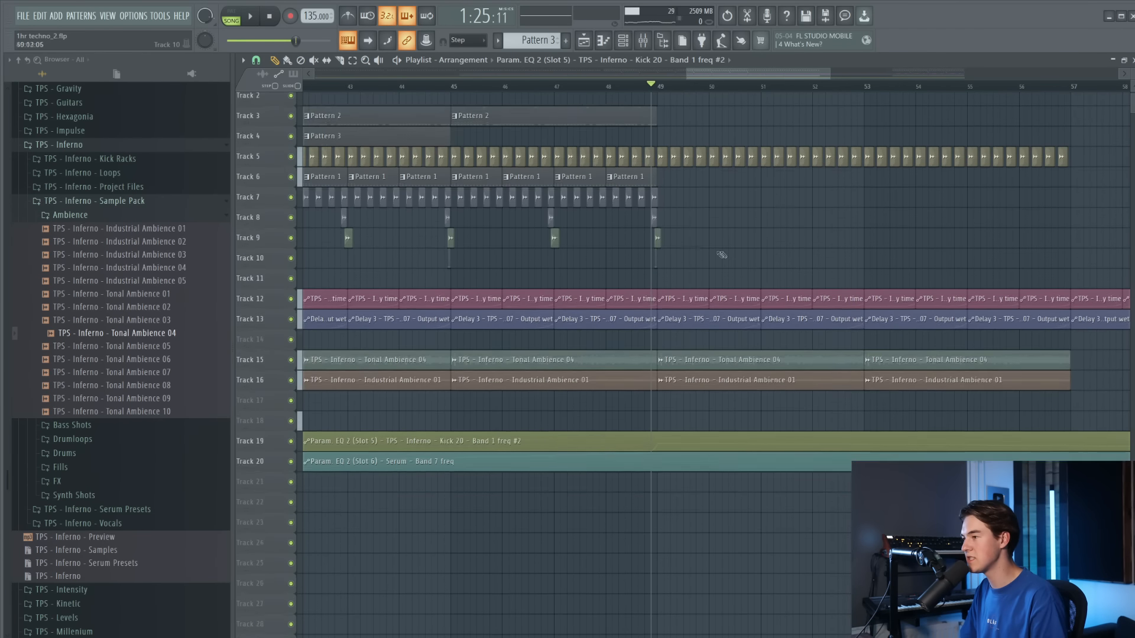
scroll(722, 255, "up", 1)
scroll(709, 195, "down", 3)
left_click_drag(750, 122, 687, 137)
key("ctrl+b")
scroll(684, 96, "up", 2)
key("space")
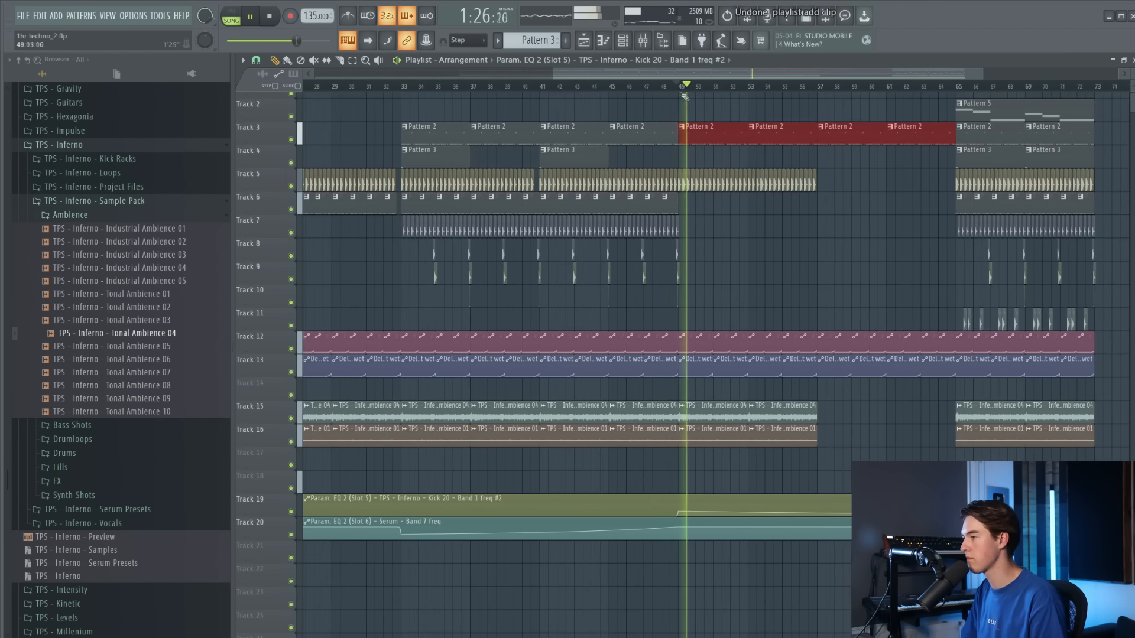
scroll(650, 177, "up", 3)
left_click_drag(618, 195, 369, 208)
key("ctrl+b")
key("ctrl+z")
Duplicate the Track 5 kick clips from bars 49–57 into bars 57–65
left_click_drag(886, 170, 601, 189)
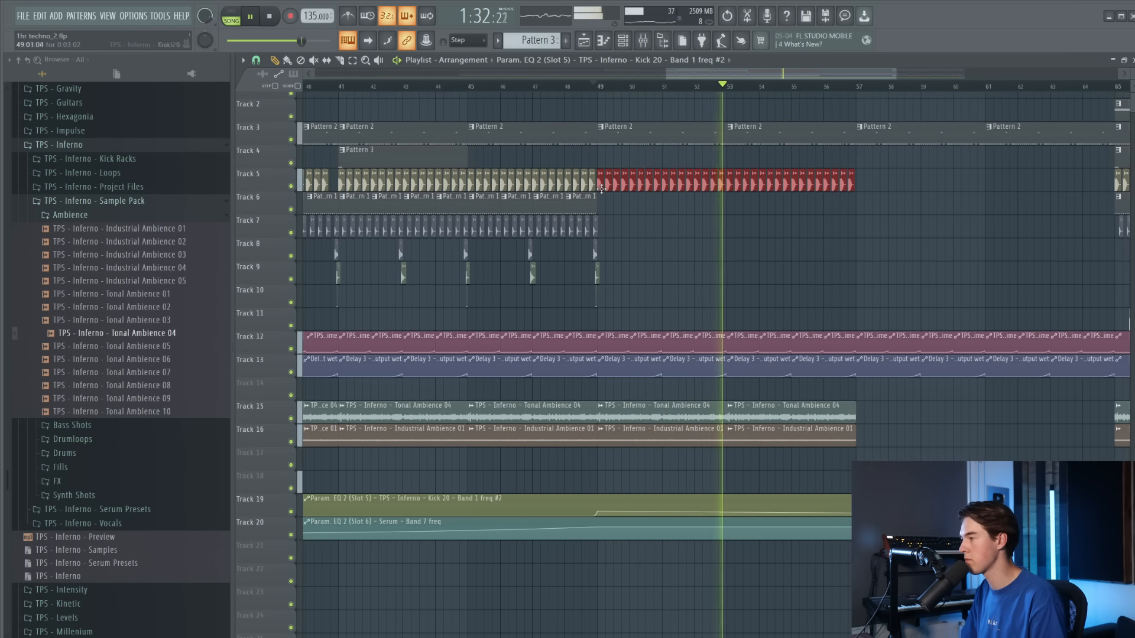
key("ctrl+b")
scroll(888, 220, "right", 3)
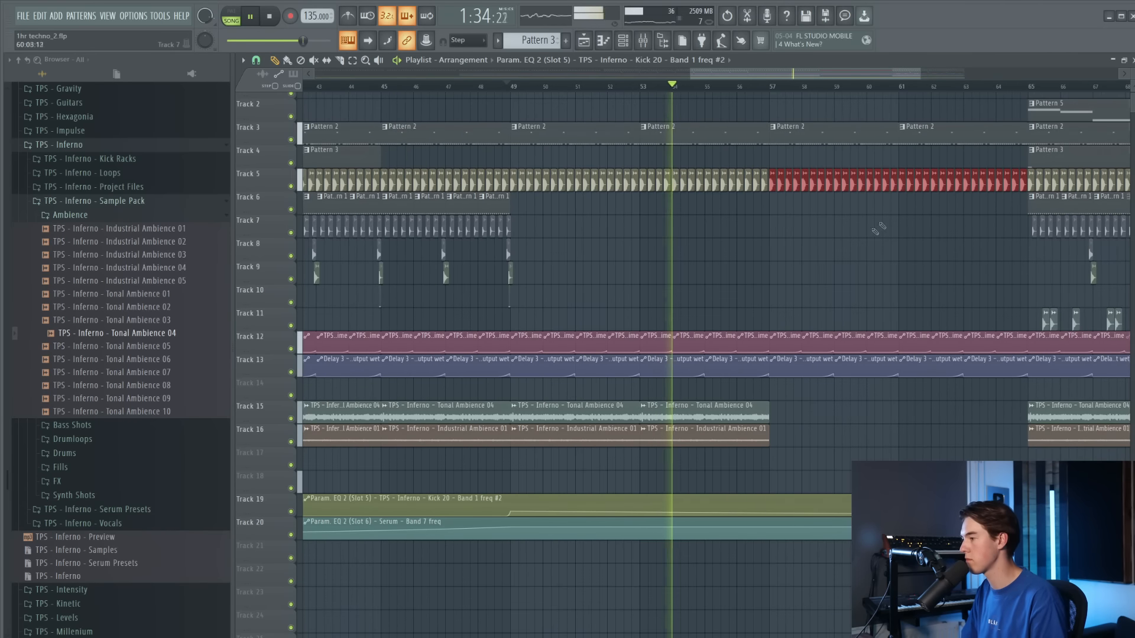
Raise the bar 57 point of the kick's Band 1 frequency automation on Track 19 and stop playback
scroll(771, 508, "up", 3)
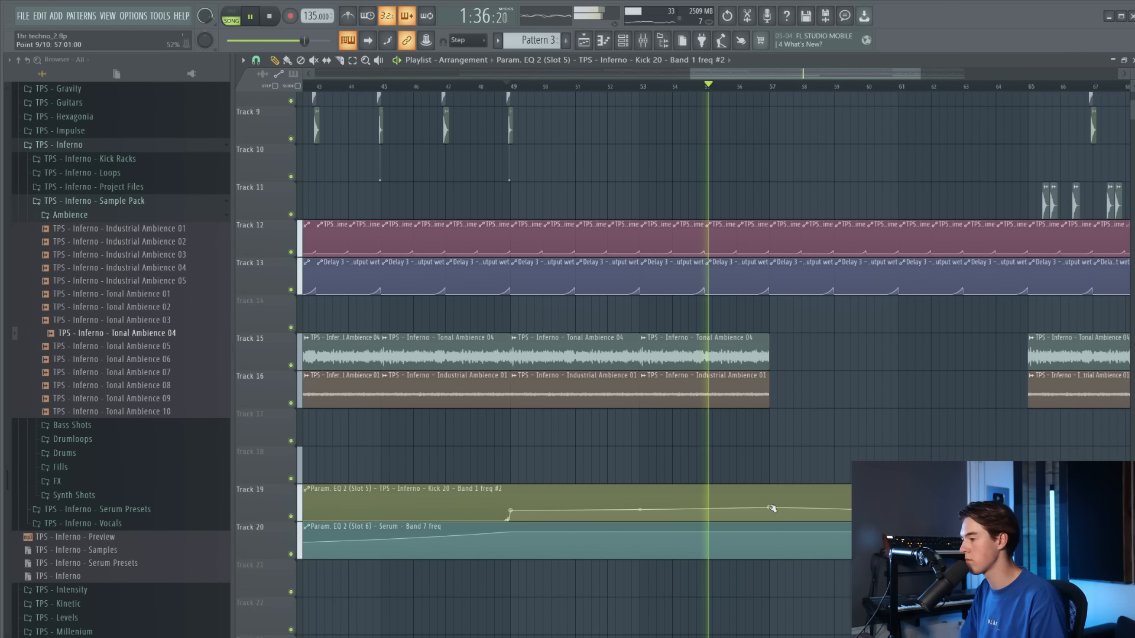
left_click_drag(771, 508, 771, 505)
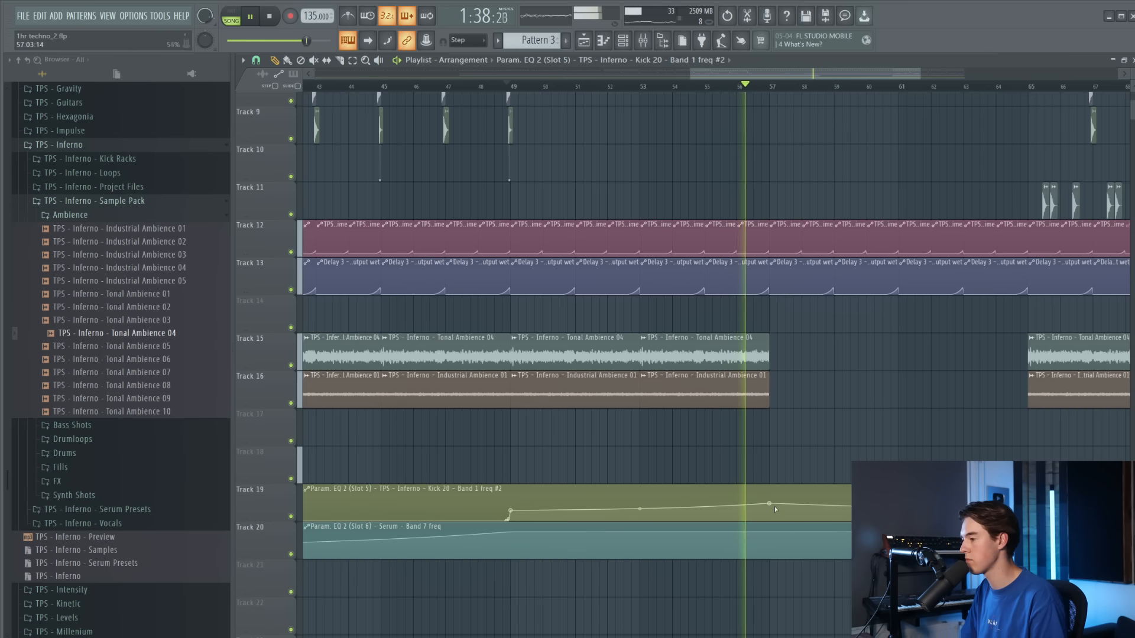
key("space")
Delete the Track 3, 5, 12 and 13 clips in bars 57–65 and move the full section from bar 65 to bar 57
scroll(788, 392, "down", 3)
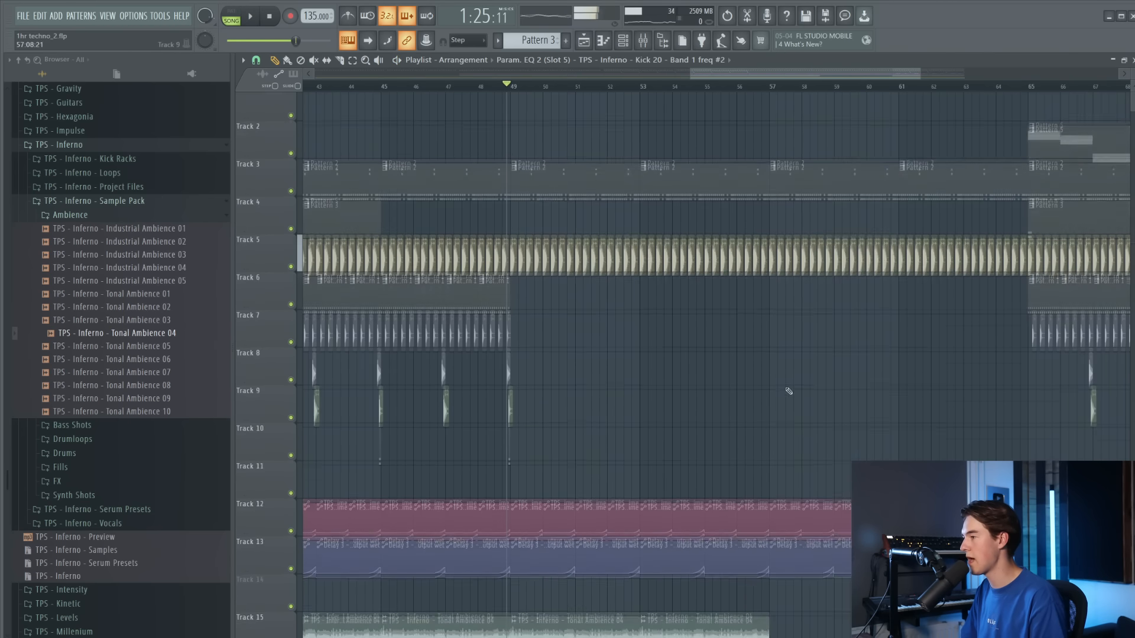
scroll(779, 302, "down", 4)
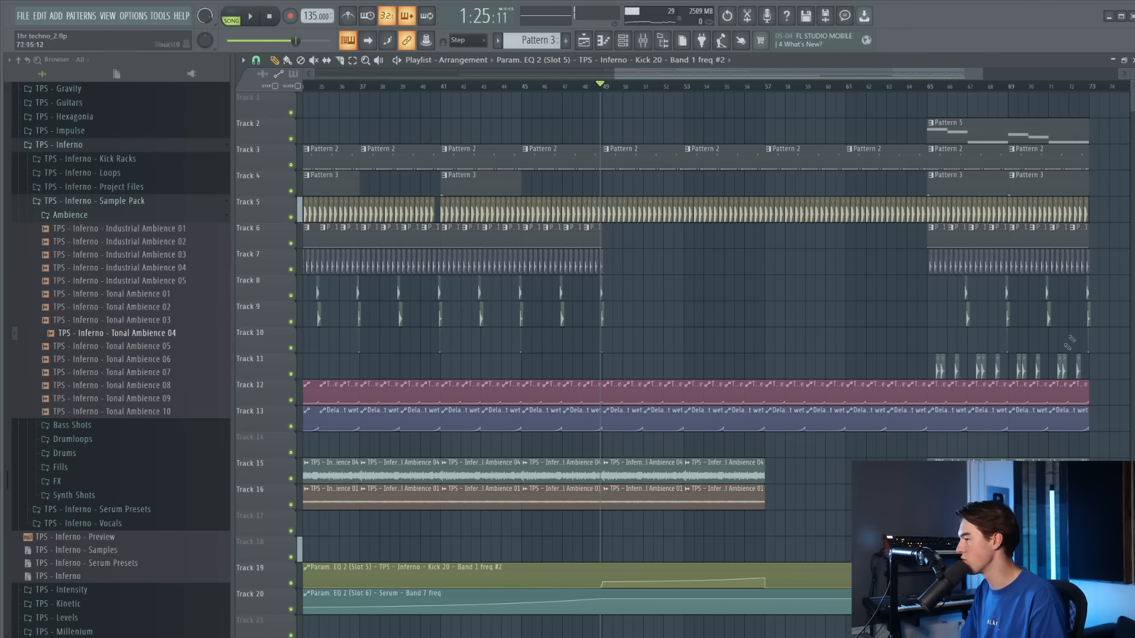
left_click_drag(909, 457, 776, 118)
left_click(775, 236, "ctrl")
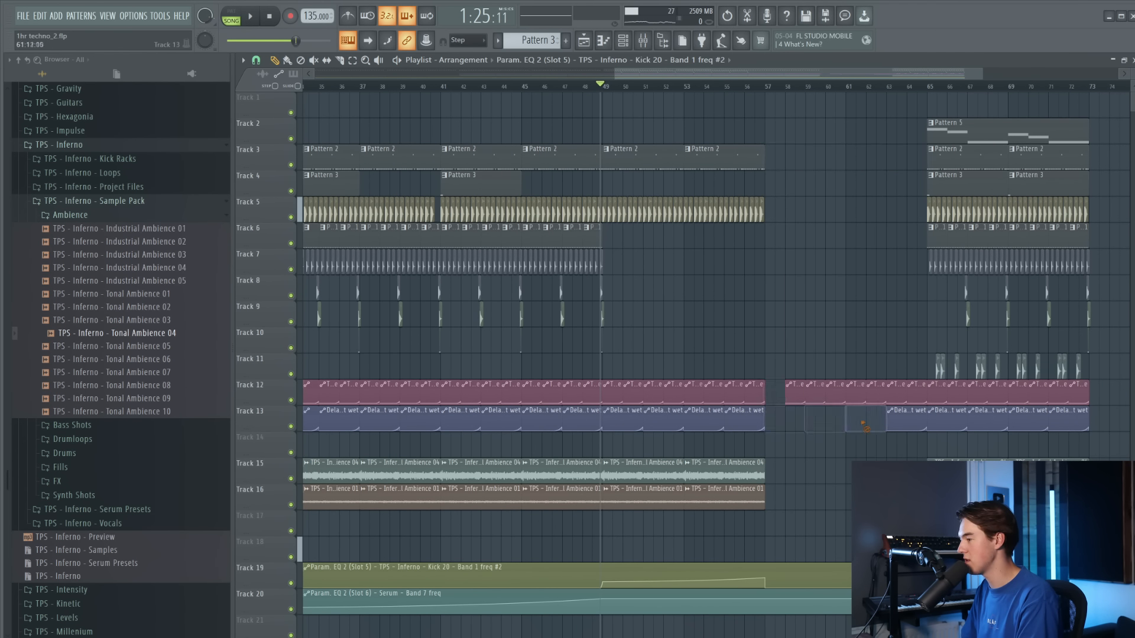
left_click_drag(1093, 498, 803, 140)
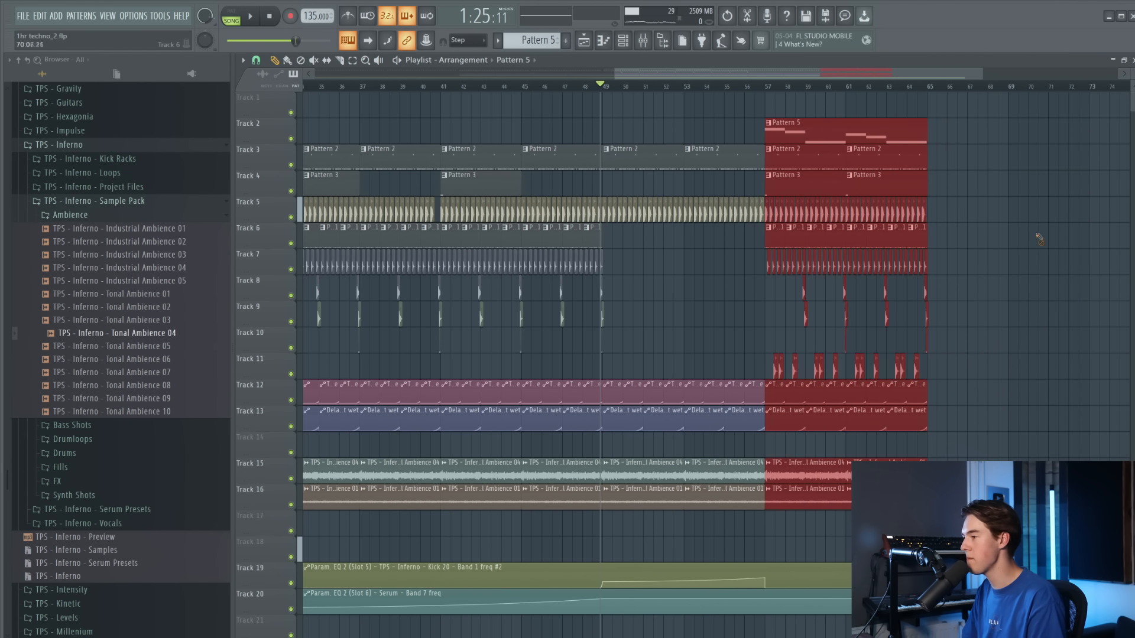
left_click(1040, 239, "ctrl")
Play from bar 48 and review the transition into bar 49 across the drum, ambience and automation tracks
scroll(768, 264, "down", 4)
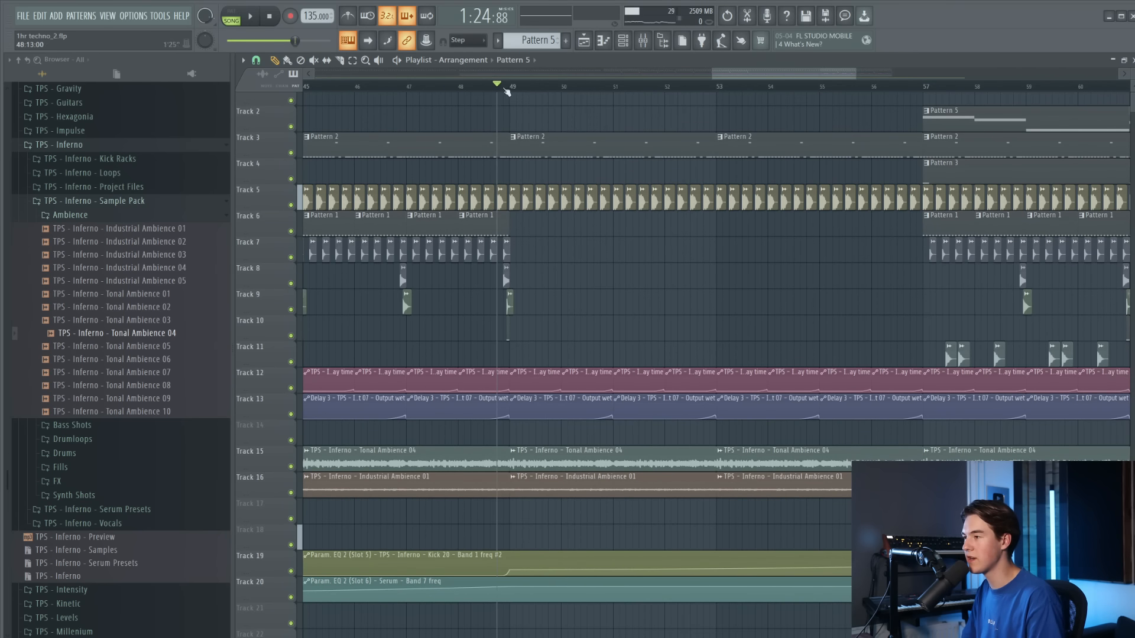
key("space")
scroll(739, 566, "up", 2)
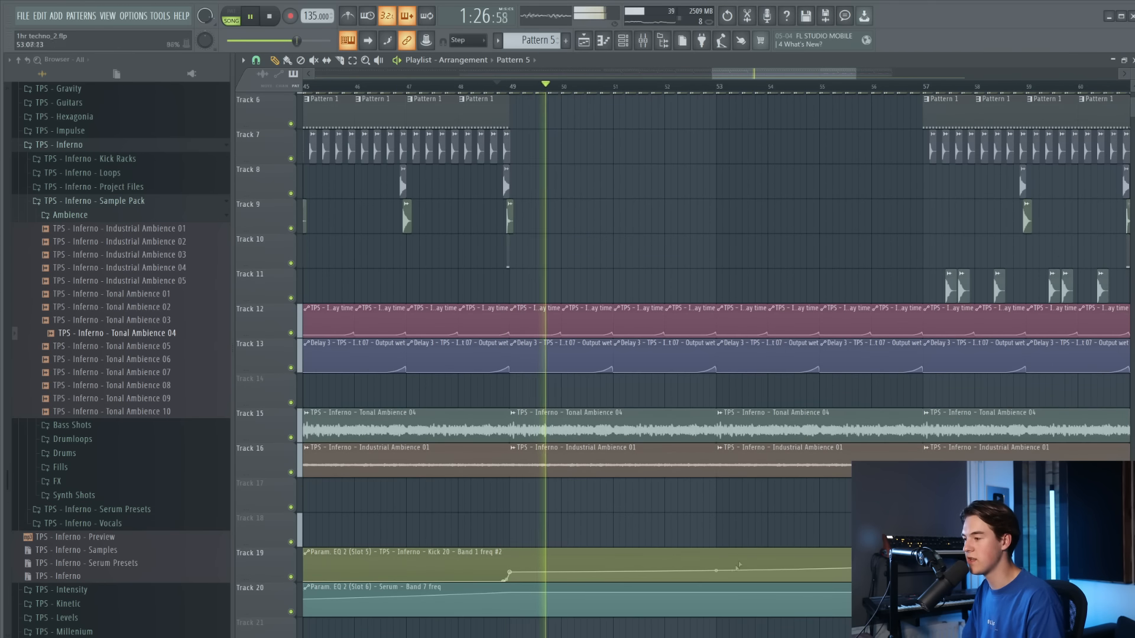
scroll(857, 293, "down", 2)
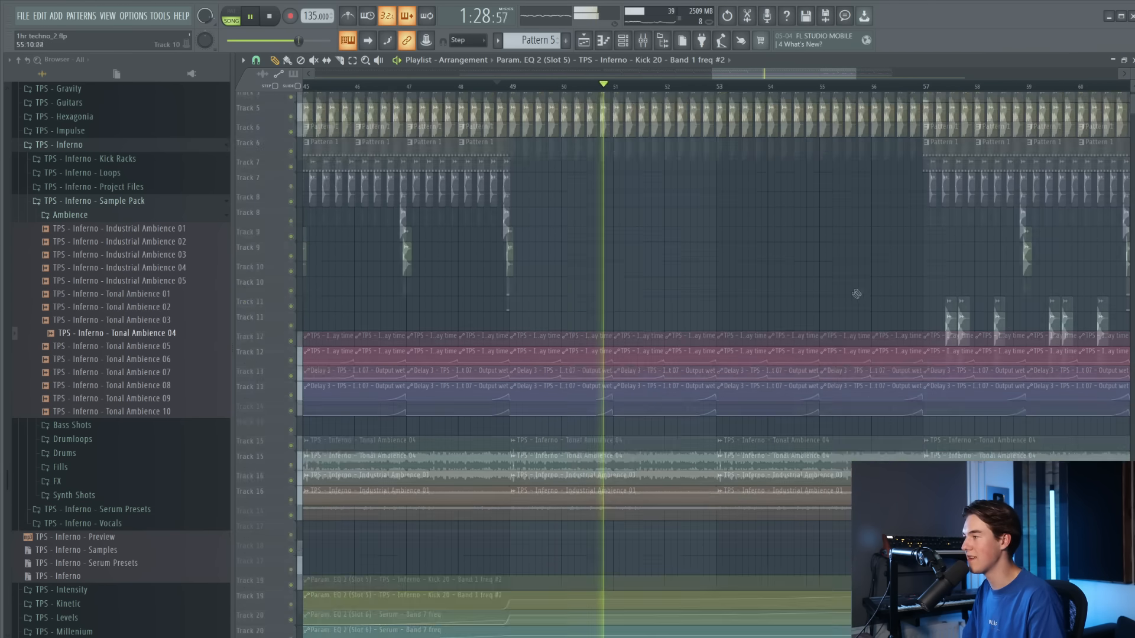
scroll(856, 294, "up", 2)
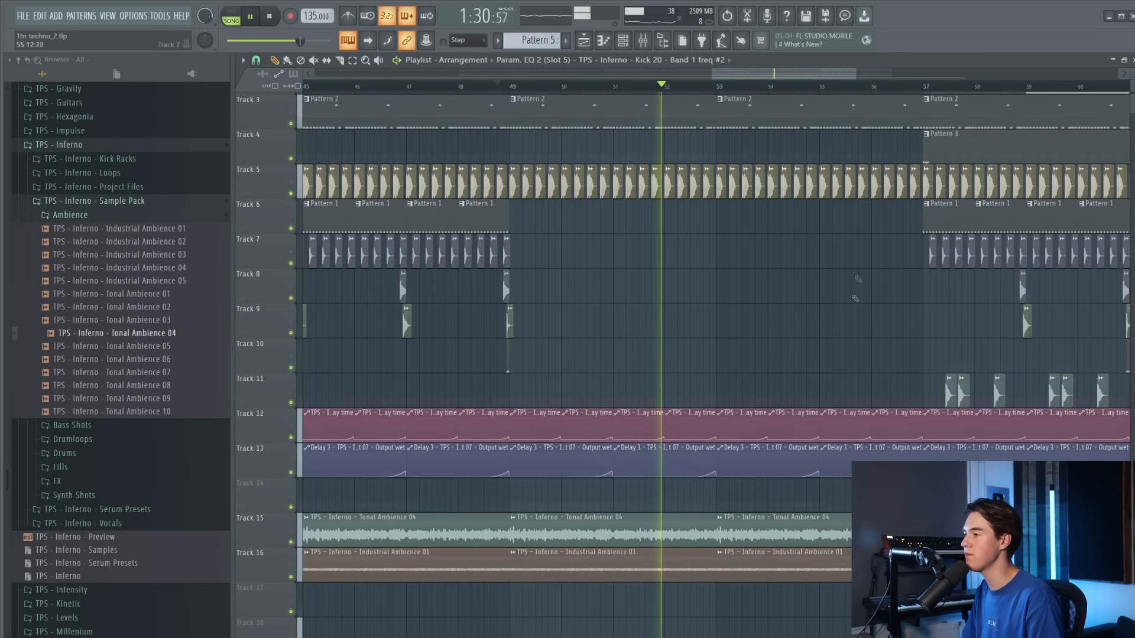
scroll(845, 319, "down", 5)
scroll(809, 366, "up", 1)
scroll(811, 375, "up", 5)
Delete the Track 5 kicks in bars 53–57 and shorten the last build-up Pattern 2 clip on Track 3 to end at bar 56
left_click_drag(722, 172, 911, 184)
scroll(833, 212, "down", 1)
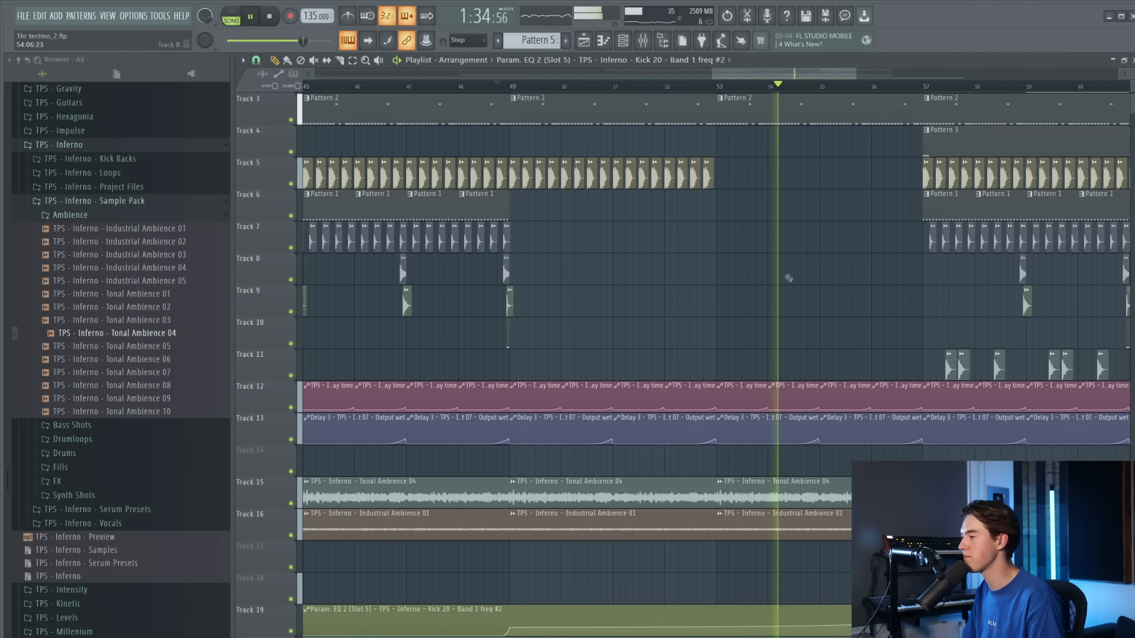
scroll(807, 274, "up", 2)
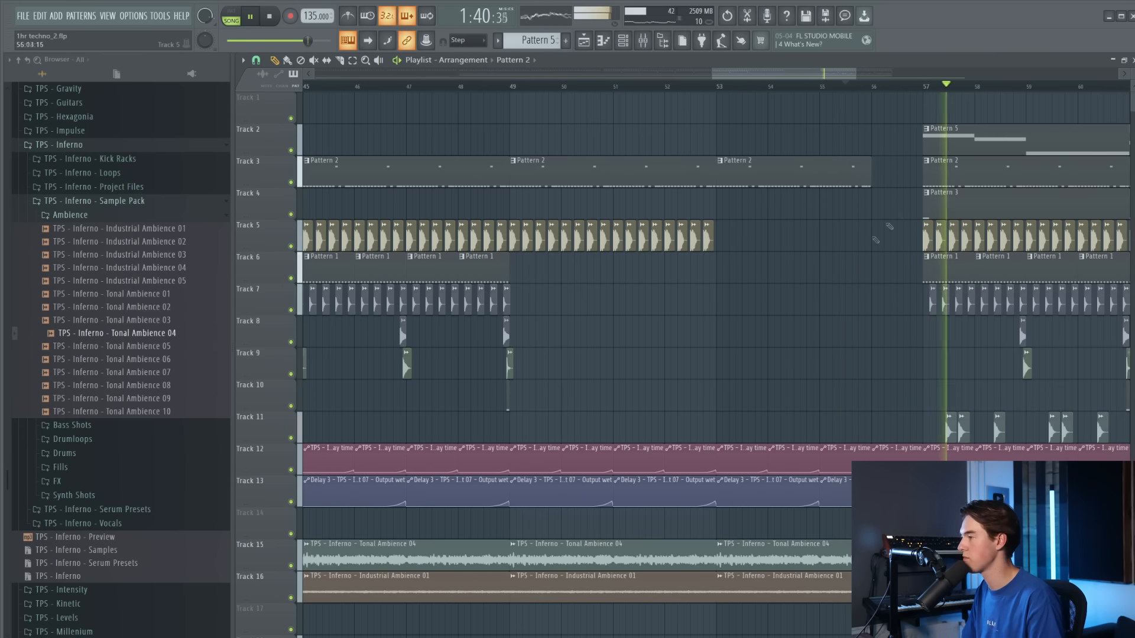
Move the Pattern 5 clip on Track 2 from bar 57 to bar 65
scroll(840, 236, "down", 3)
scroll(881, 211, "down", 1)
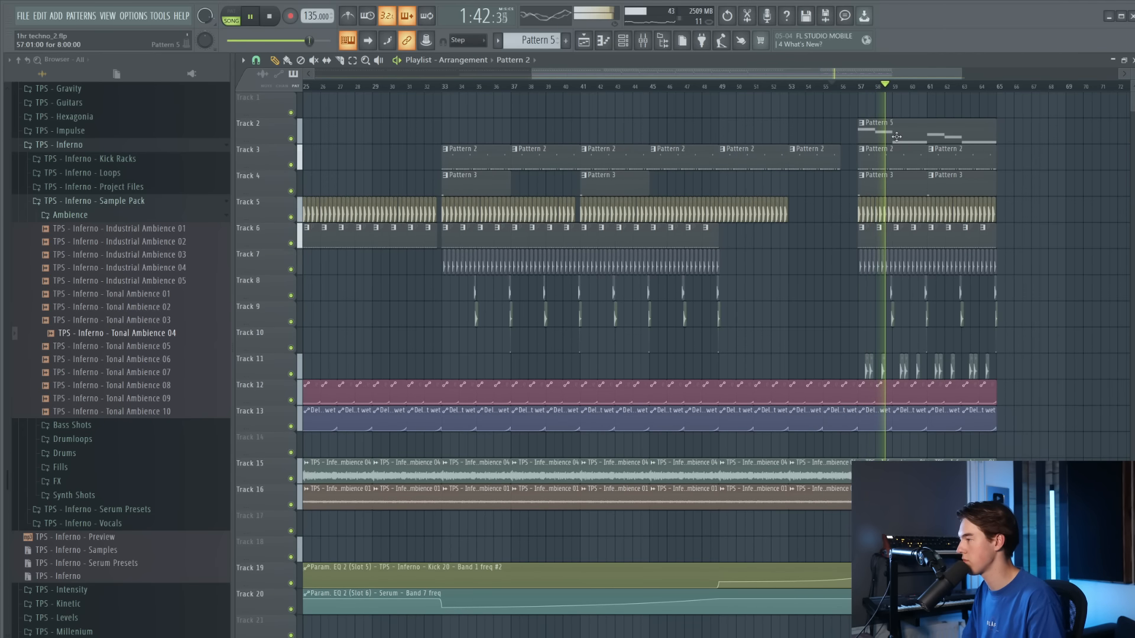
left_click_drag(896, 136, 1026, 134)
Replay from bar 48 and delete the last Track 5 kick before bar 49 to leave a short gap
left_click(693, 87)
scroll(760, 254, "up", 4)
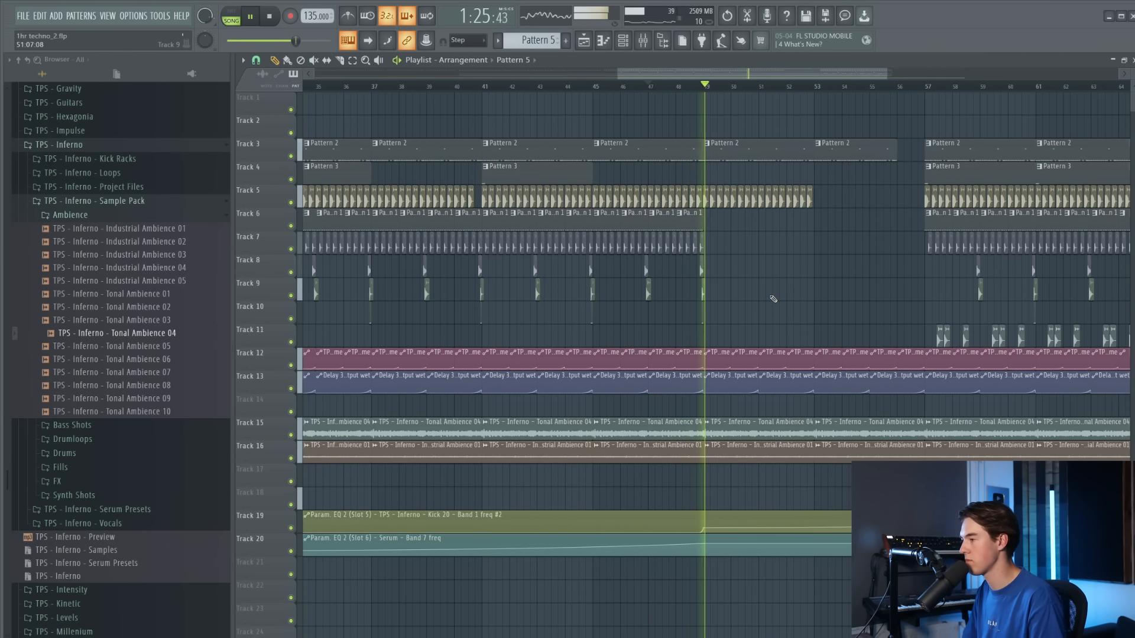
left_click(683, 87)
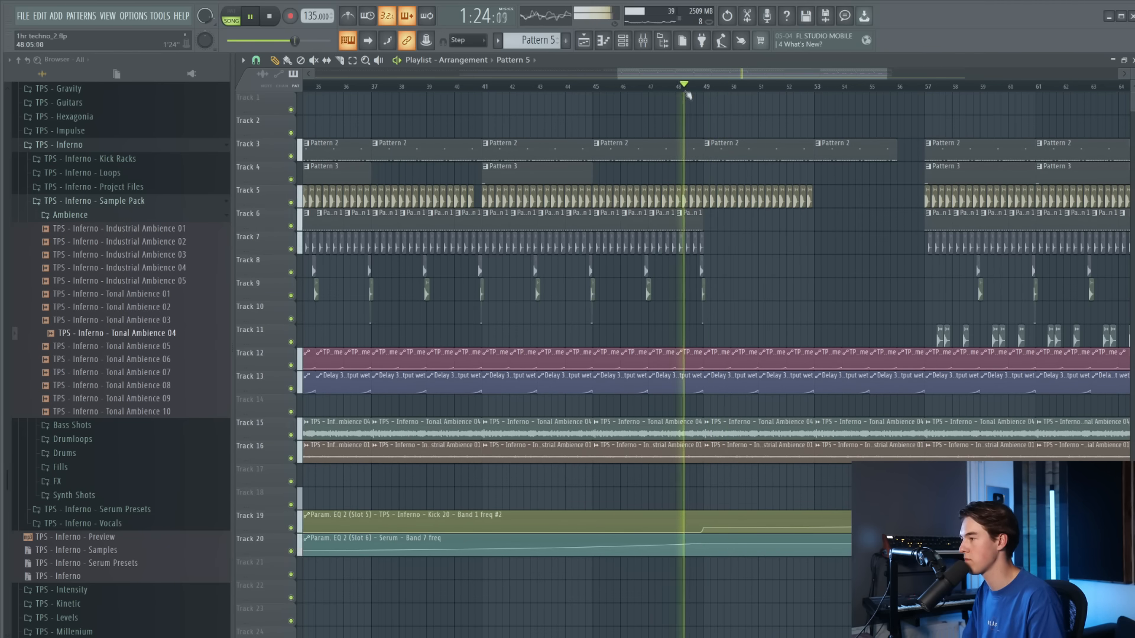
right_click(700, 204)
scroll(713, 258, "up", 3)
scroll(724, 284, "down", 4)
scroll(739, 303, "up", 3)
Duplicate the hat and percussion clips on Tracks 7–10 from bars 45–49 into bars 49–53 and play the result
left_click_drag(731, 317, 523, 246)
key("space")
scroll(702, 253, "up", 3)
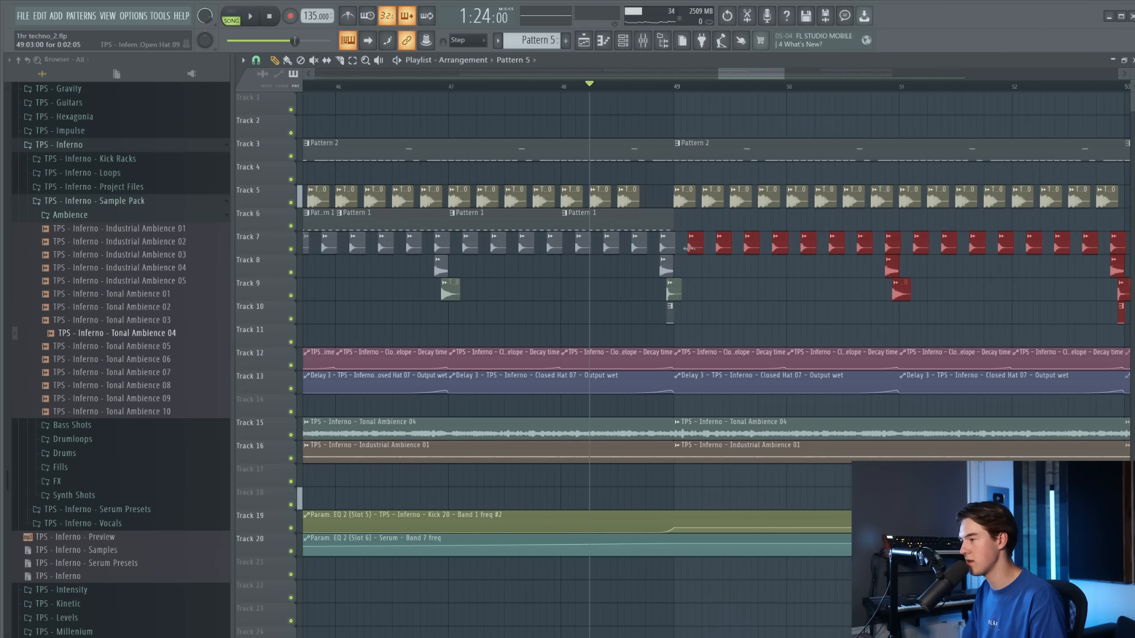
key("space")
scroll(704, 251, "down", 4)
scroll(875, 294, "up", 3)
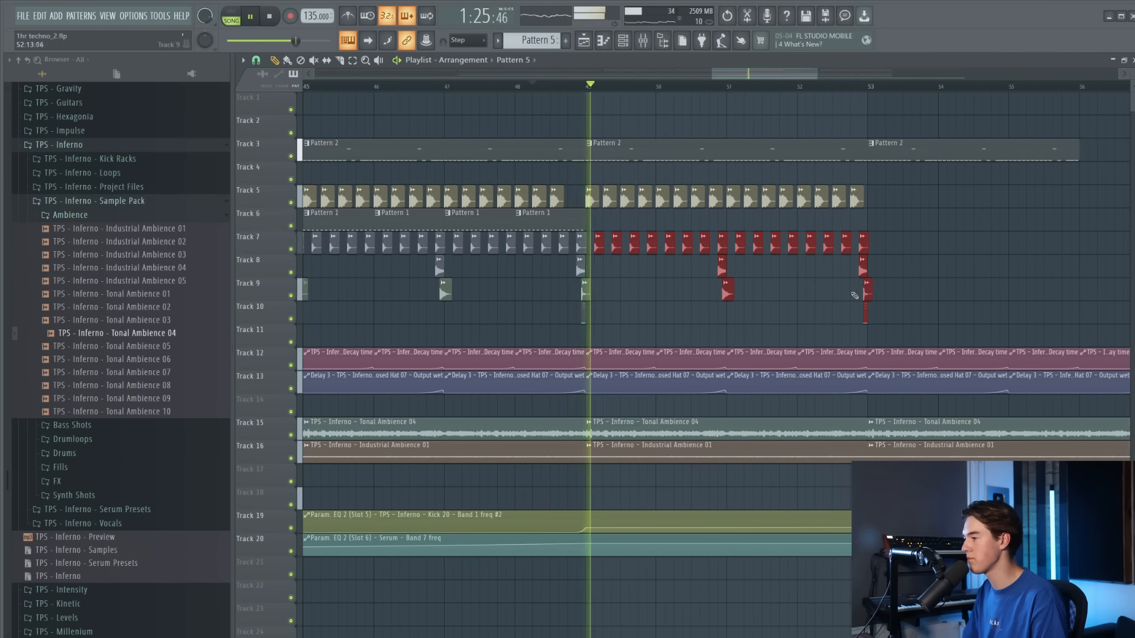
scroll(709, 286, "down", 3)
scroll(685, 285, "up", 2)
scroll(631, 244, "down", 2)
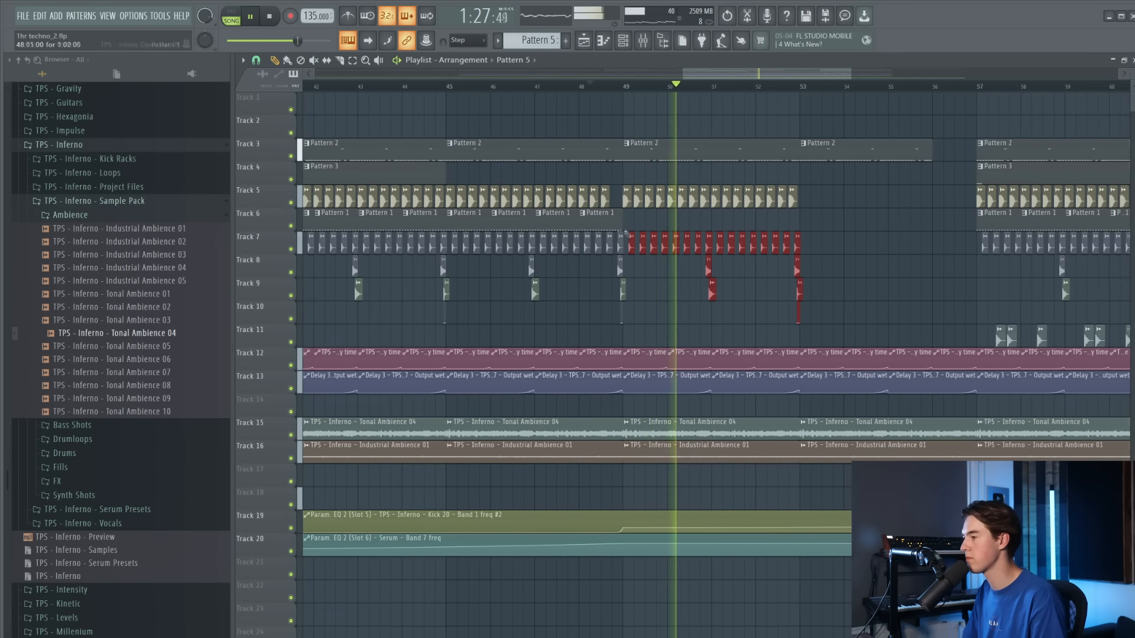
Copy the Track 6 Pattern 1 clips into bars 49–53, and repeat the Track 6–10 clips from those bars at bars 53–57
left_click_drag(627, 224, 472, 220)
left_click_drag(476, 220, 653, 222)
left_click(859, 292, "ctrl")
left_click_drag(826, 313, 629, 223)
left_click_drag(648, 226, 825, 227)
scroll(872, 266, "down", 2)
scroll(953, 298, "up", 3)
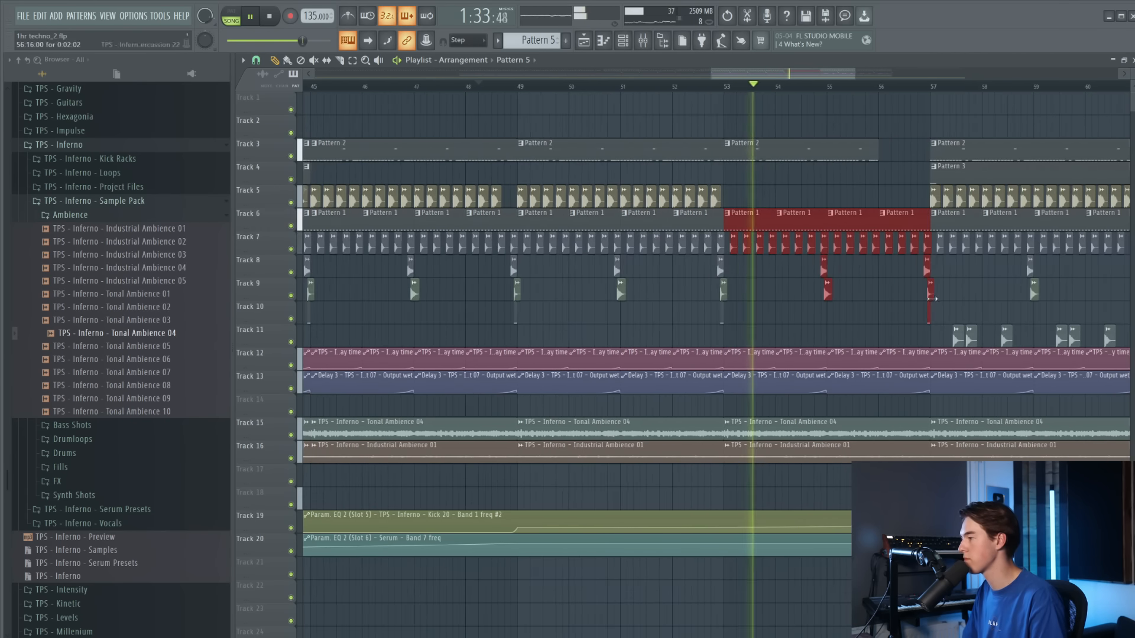
Clear the Pattern 1 clip and the hats in bar 56 on Tracks 6 and 7 to leave a gap before bar 57
left_click(958, 301, "ctrl")
scroll(949, 284, "up", 2)
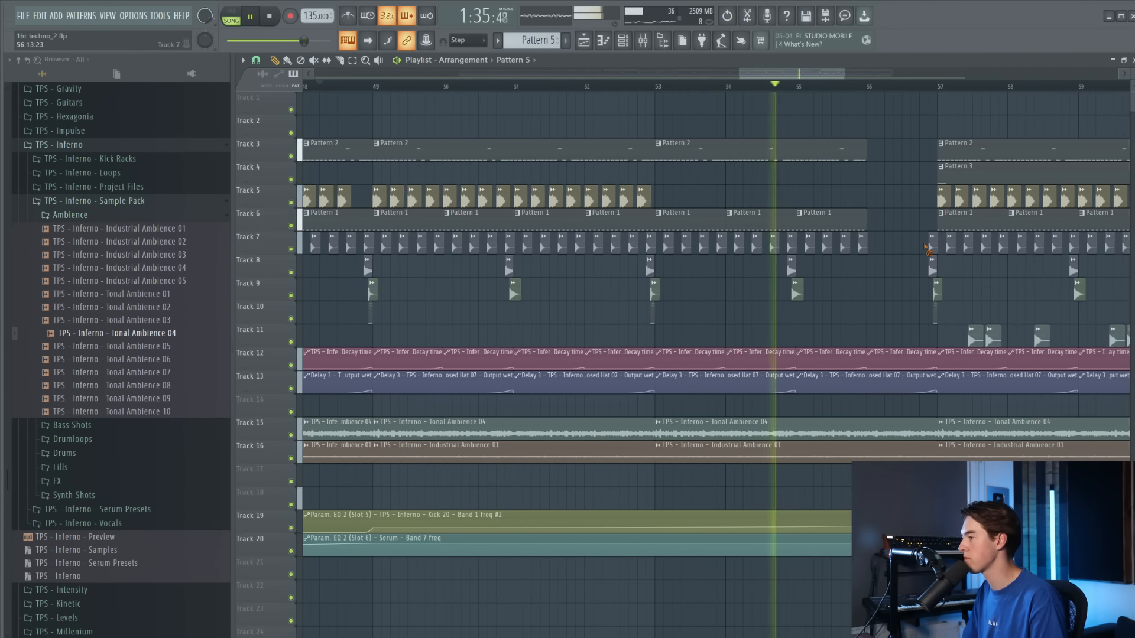
right_click(931, 244)
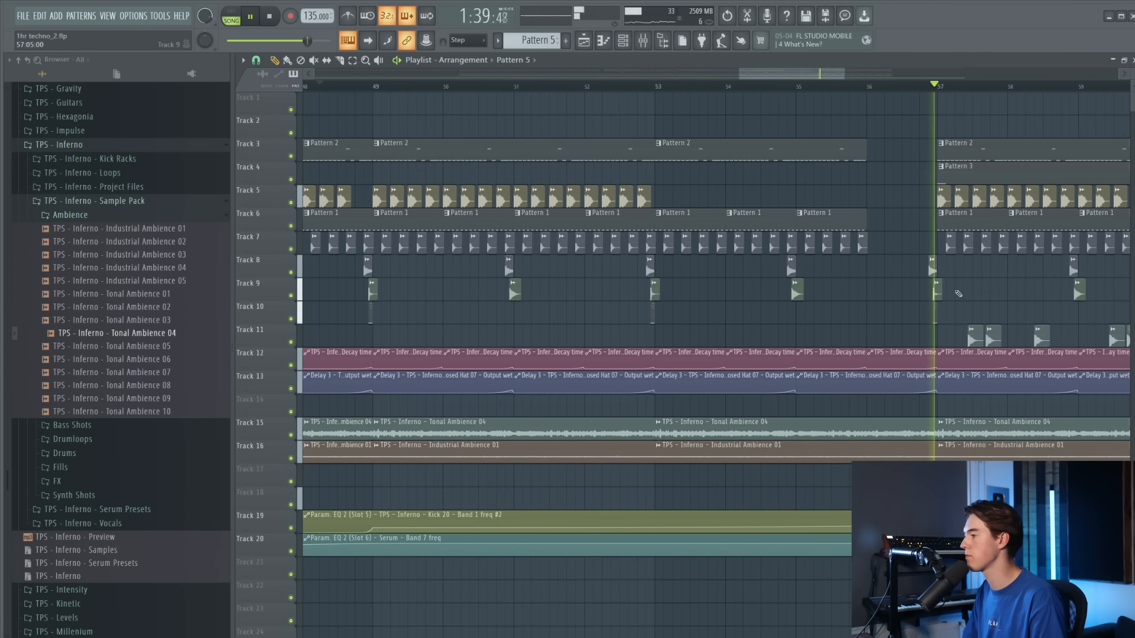
Play from just before bar 53 and review the kickless bars leading into bar 57
scroll(858, 298, "down", 4)
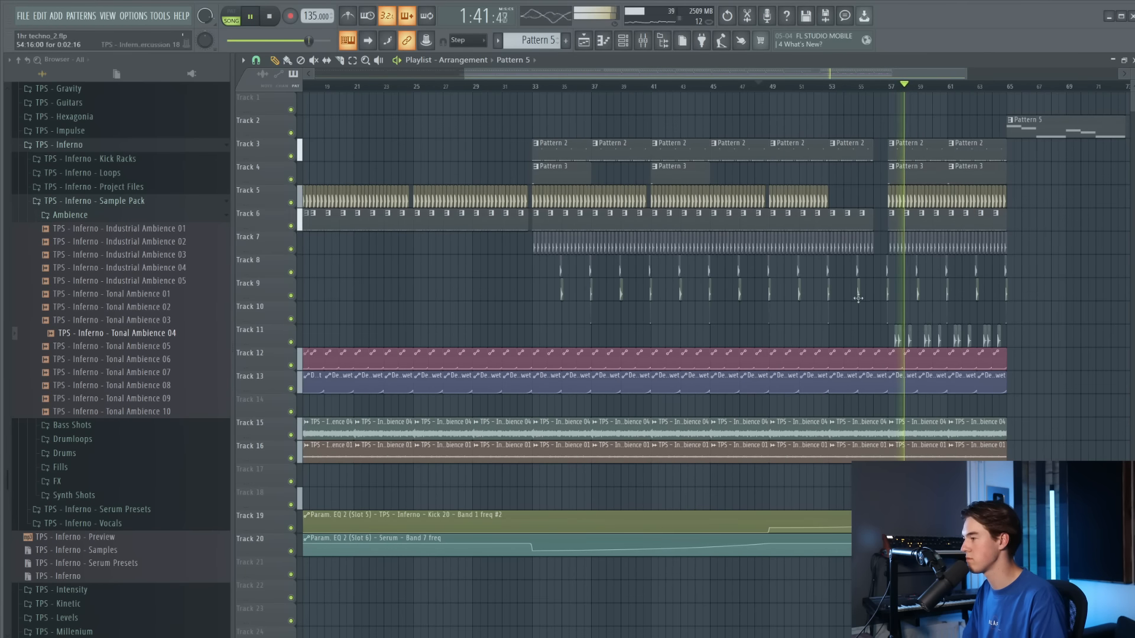
left_click(830, 89)
scroll(769, 237, "up", 4)
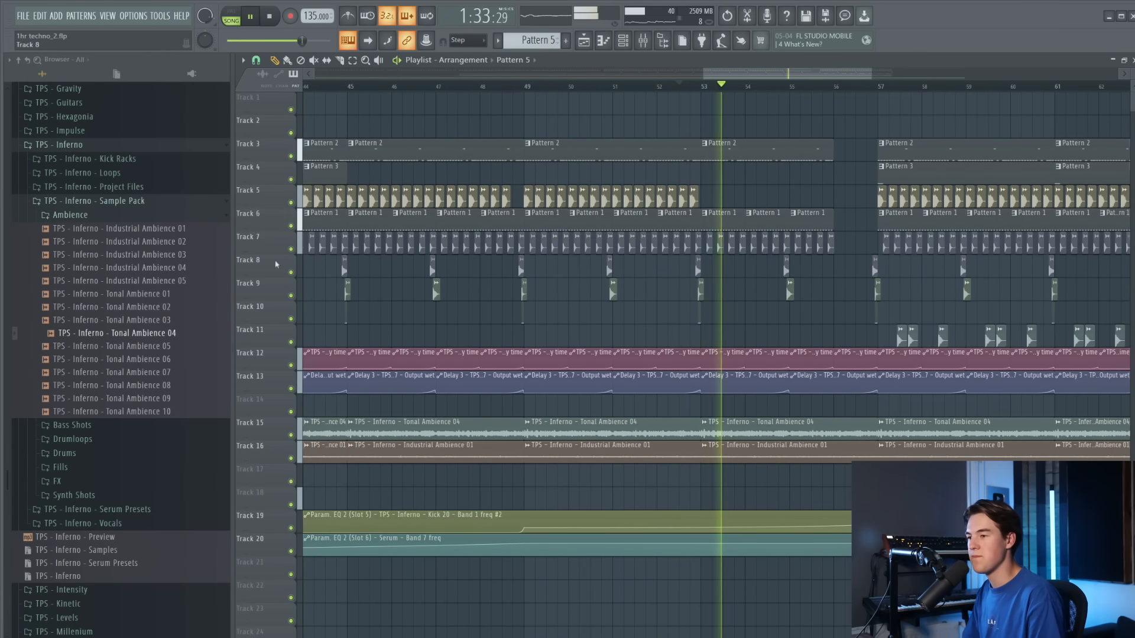
key("space")
Add the Fill 01 (130 BPM) sample from the Inferno pack's Fills folder to Track 14 at bar 53 and play it
left_click(168, 206)
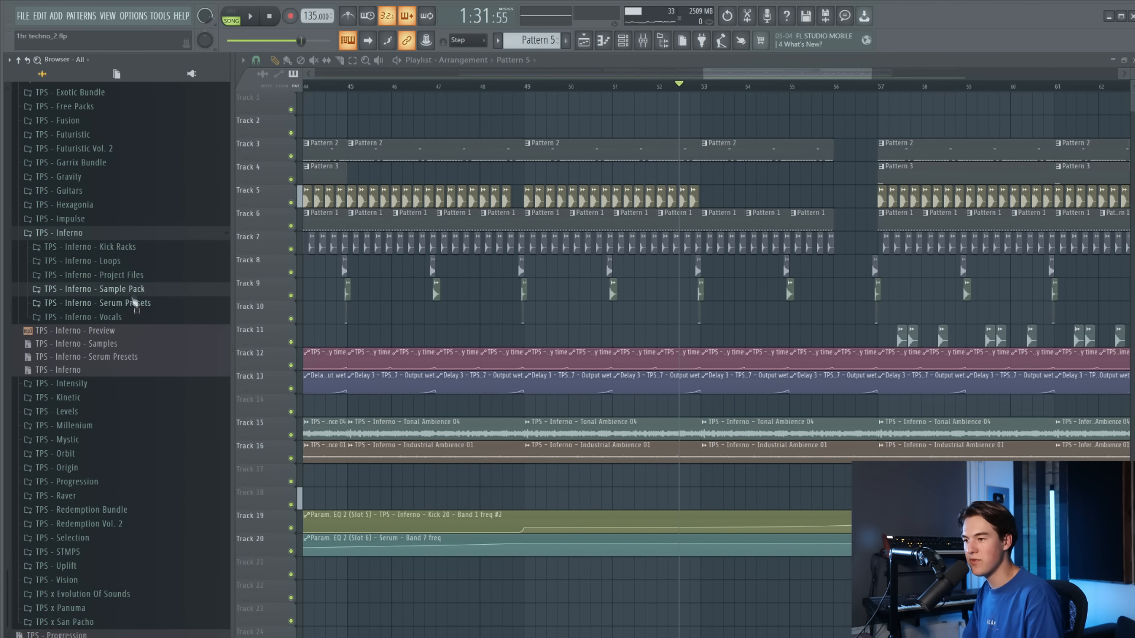
left_click(136, 289)
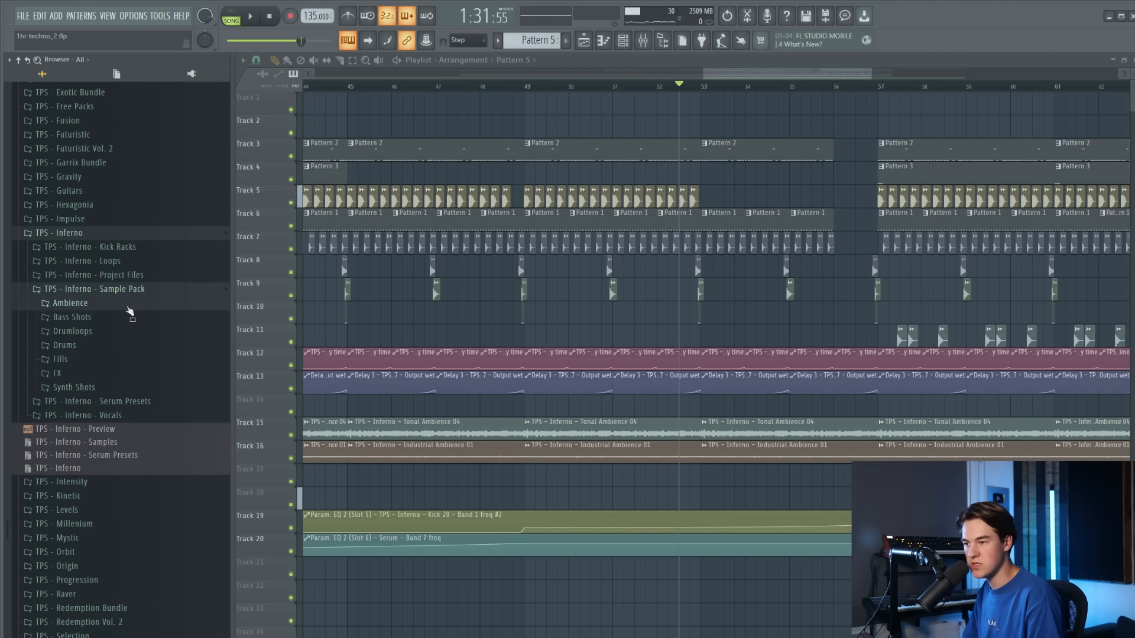
left_click(104, 360)
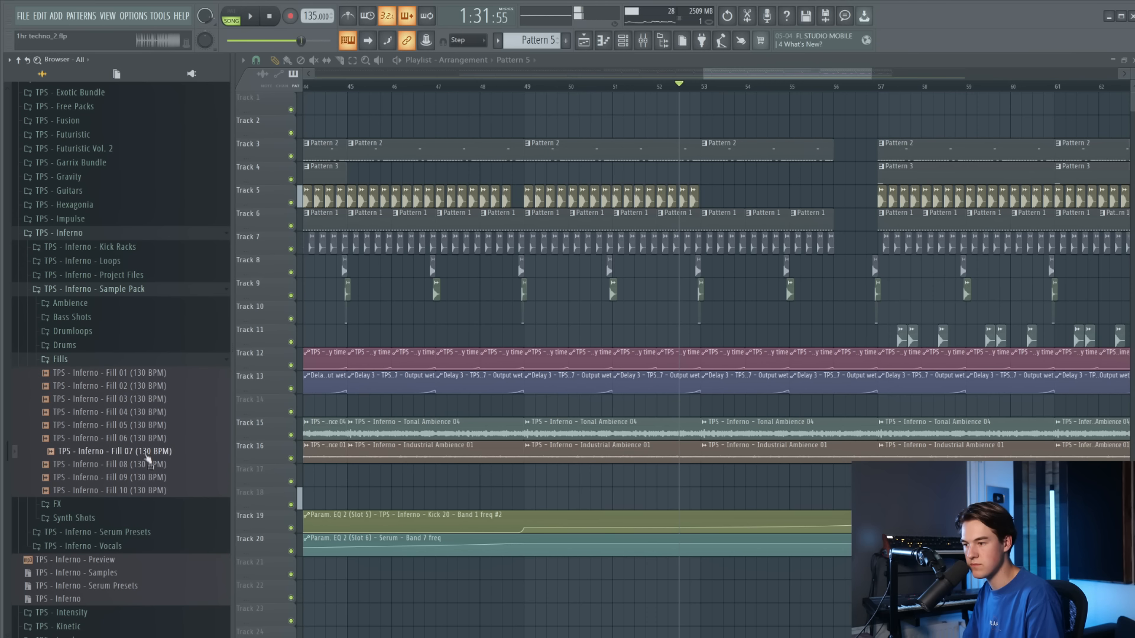
left_click_drag(155, 380, 707, 407)
key("space")
scroll(708, 408, "down", 5)
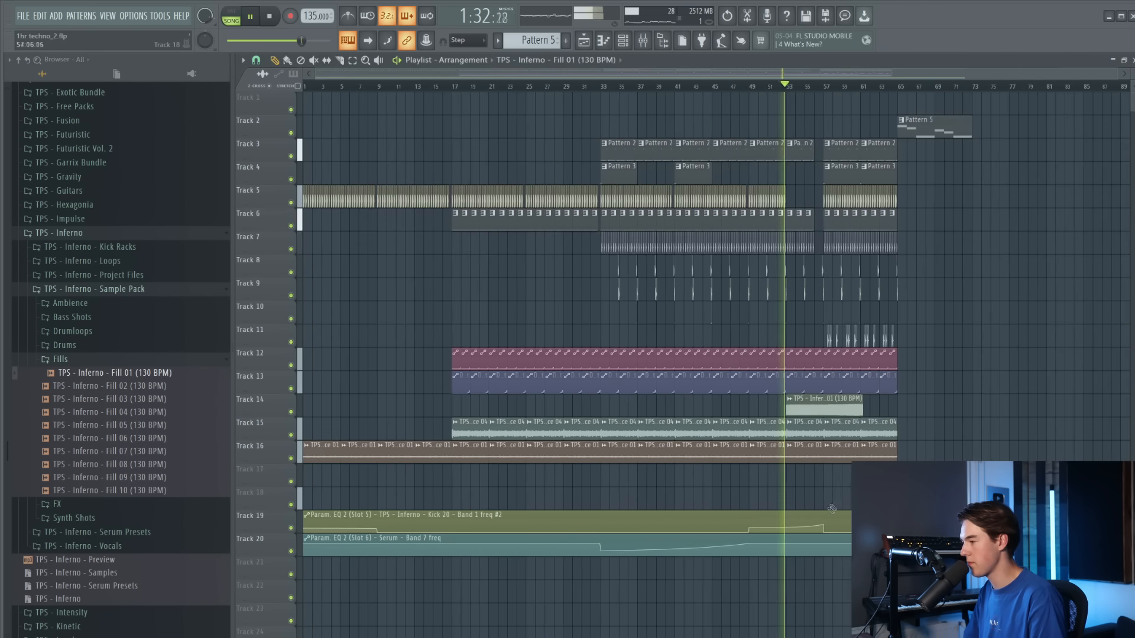
Move all Tonal Ambience and Industrial Ambience clips two tracks down, onto Tracks 17 and 18
scroll(835, 506, "up", 4)
key("space")
scroll(848, 464, "down", 2)
left_click_drag(975, 430, 119, 378)
scroll(367, 382, "down", 3)
key("shift+Down")
key("shift+Down")
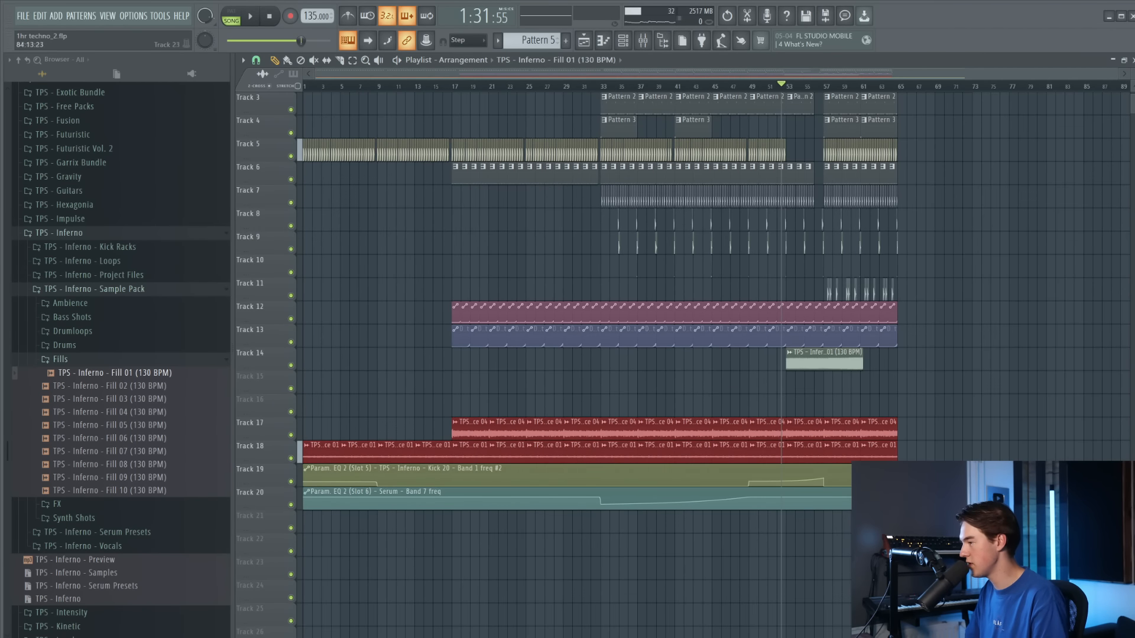
left_click(1085, 562, "ctrl")
Set the Fill 01 sample's time stretching mode to Stretch and shorten its stretch time to 8 bars
scroll(958, 415, "up", 4)
double_click(613, 353)
left_click(583, 181)
left_click(523, 204)
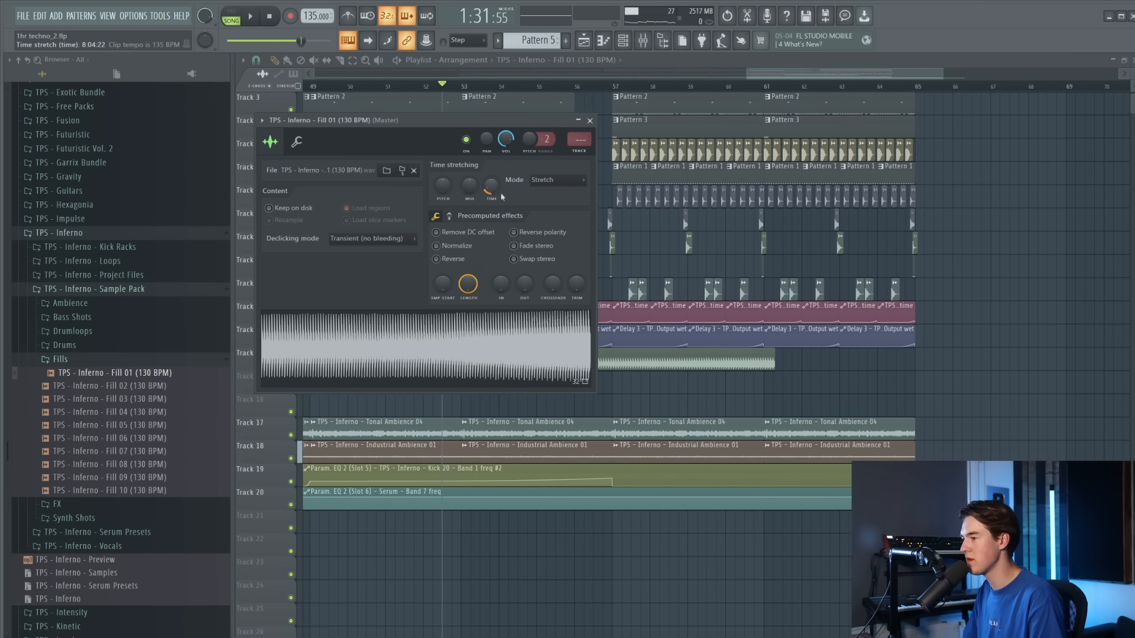
left_click_drag(494, 187, 496, 190)
key("Escape")
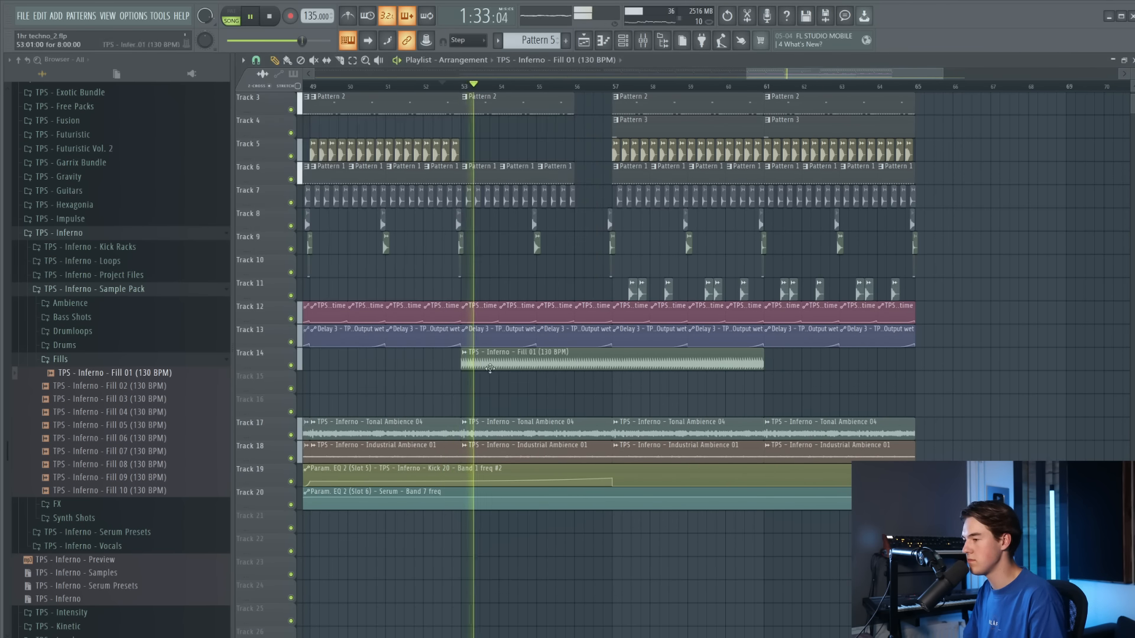
Shorten the Fill 01 clip on Track 14 to end at bar 57 and give the sample a fade-in
scroll(489, 372, "up", 3)
left_click_drag(926, 363, 701, 365)
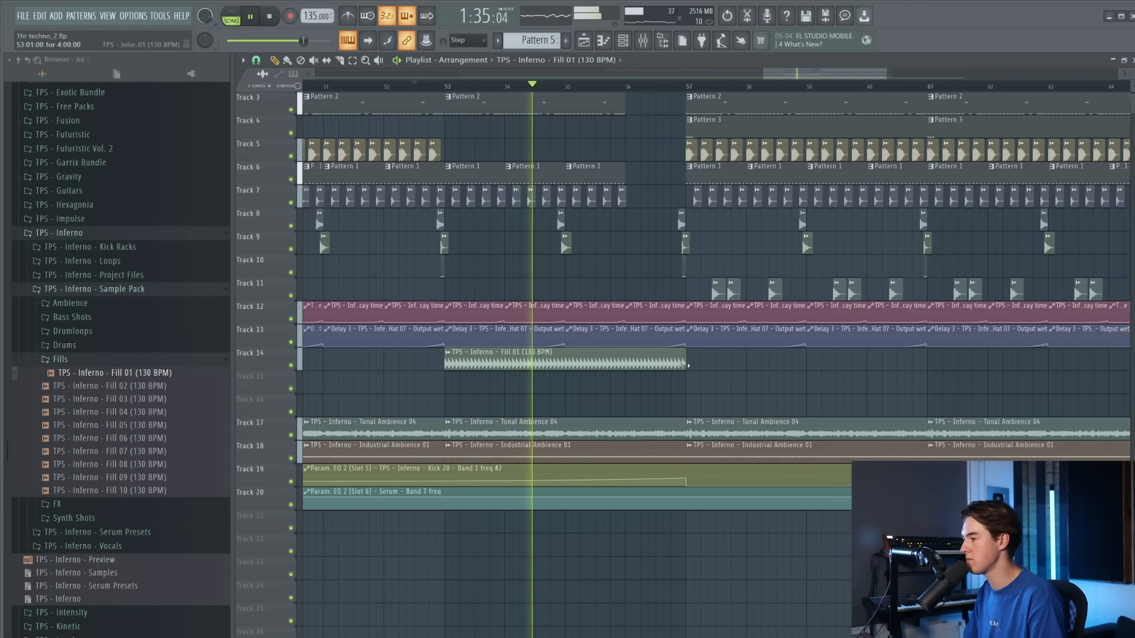
double_click(650, 355)
left_click_drag(501, 285, 502, 287)
key("Escape")
Move the Fill 01 clip on Track 14 to start at bar 49 and extend it to bar 56
scroll(467, 367, "down", 3)
key("space")
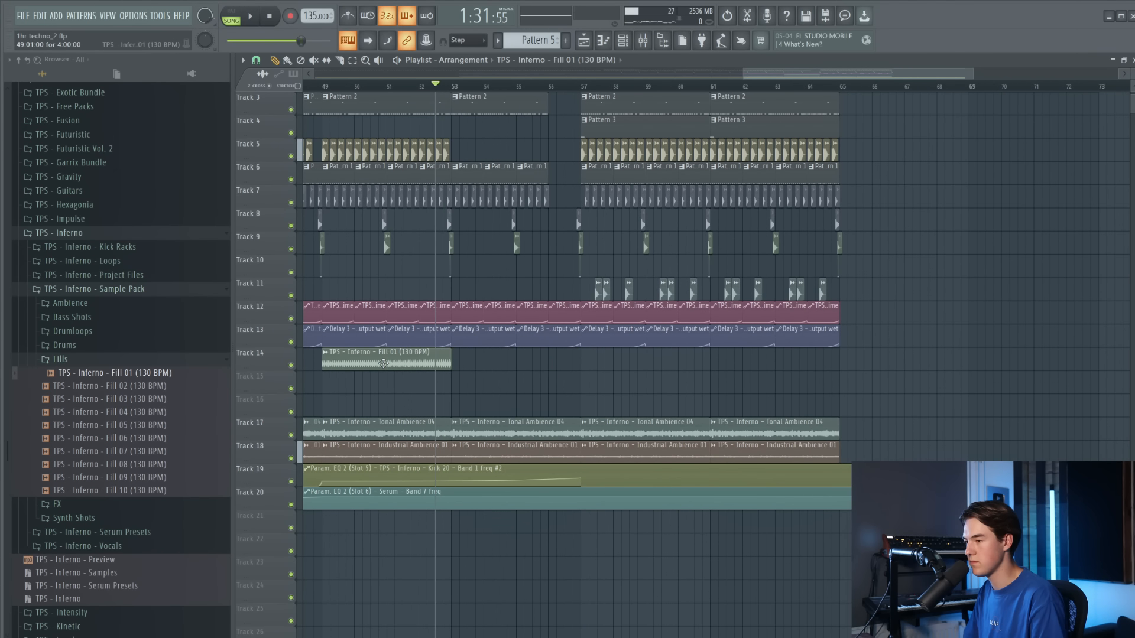
left_click_drag(444, 362, 539, 362)
Lengthen the Fill 01 sample's fade-in into a gradual rise and lower its volume to about 46% during playback
double_click(535, 362)
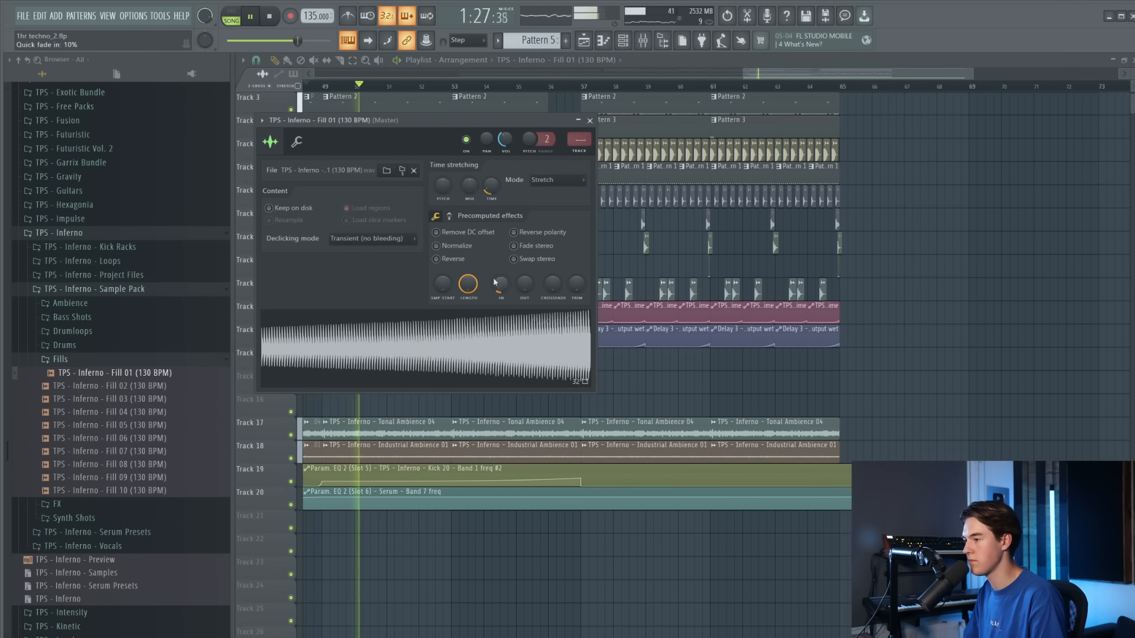
left_click_drag(406, 137, 734, 237)
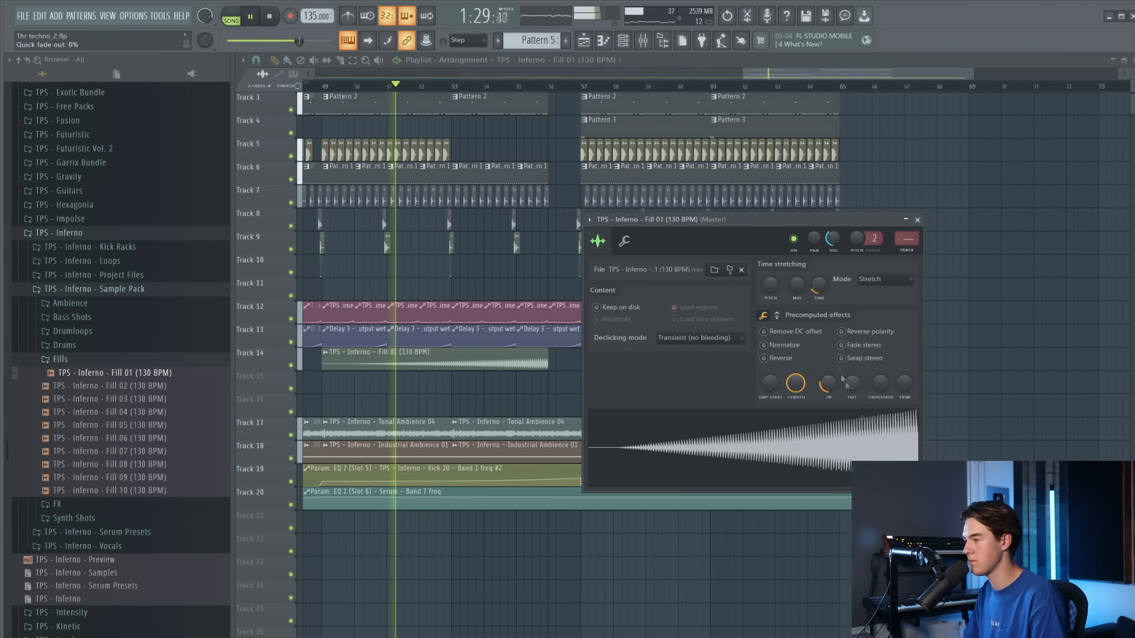
scroll(835, 243, "up", 2)
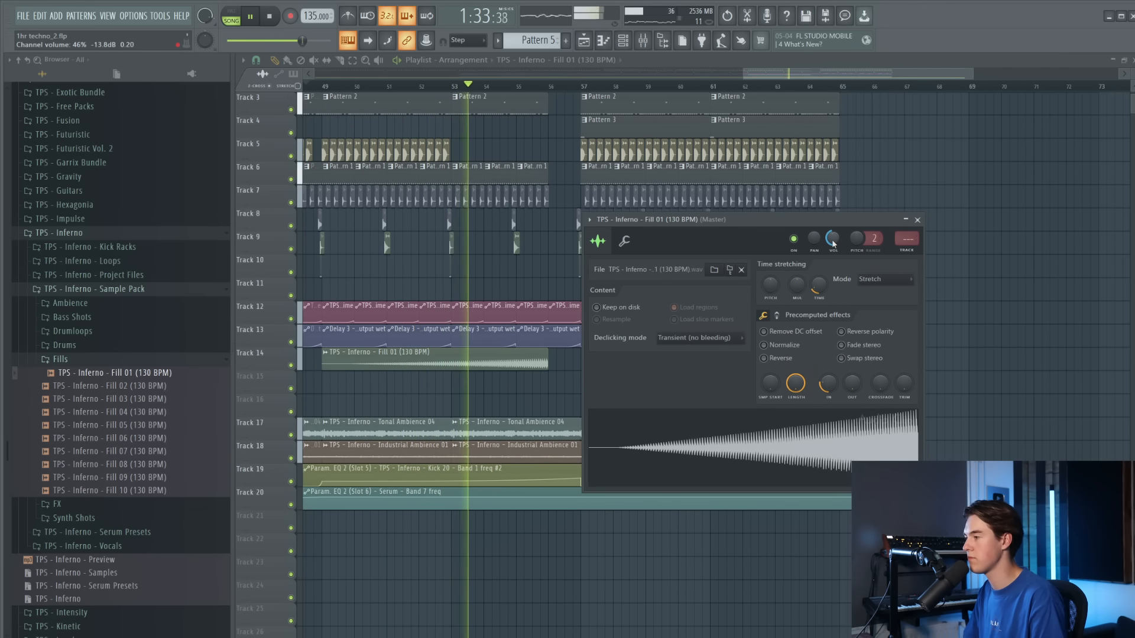
right_click(973, 294)
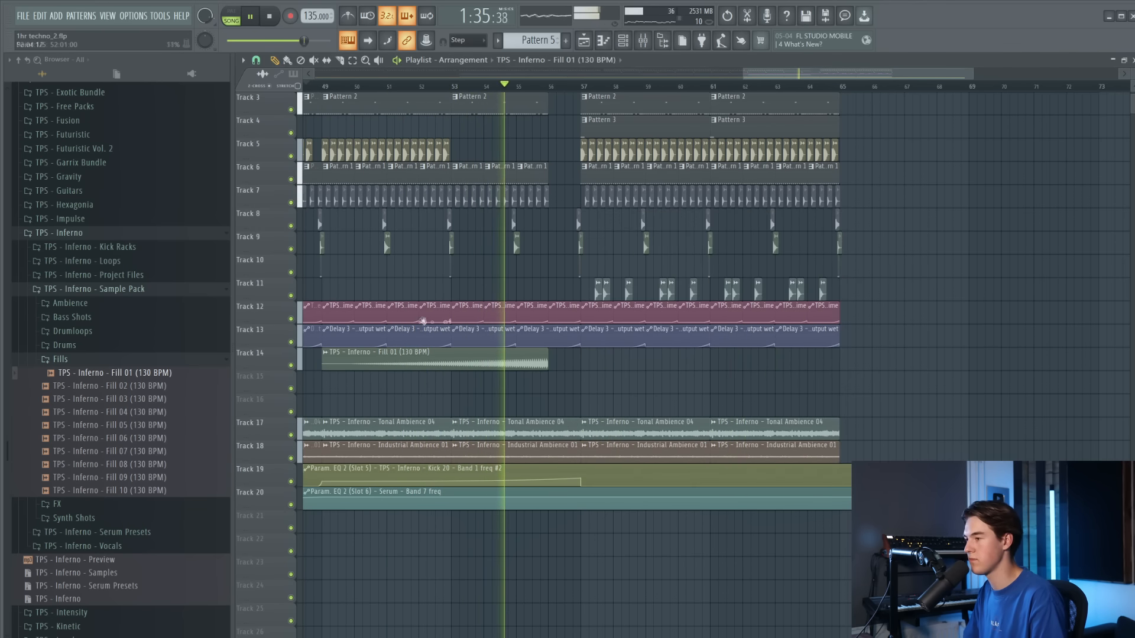
scroll(423, 321, "up", 3)
double_click(618, 362)
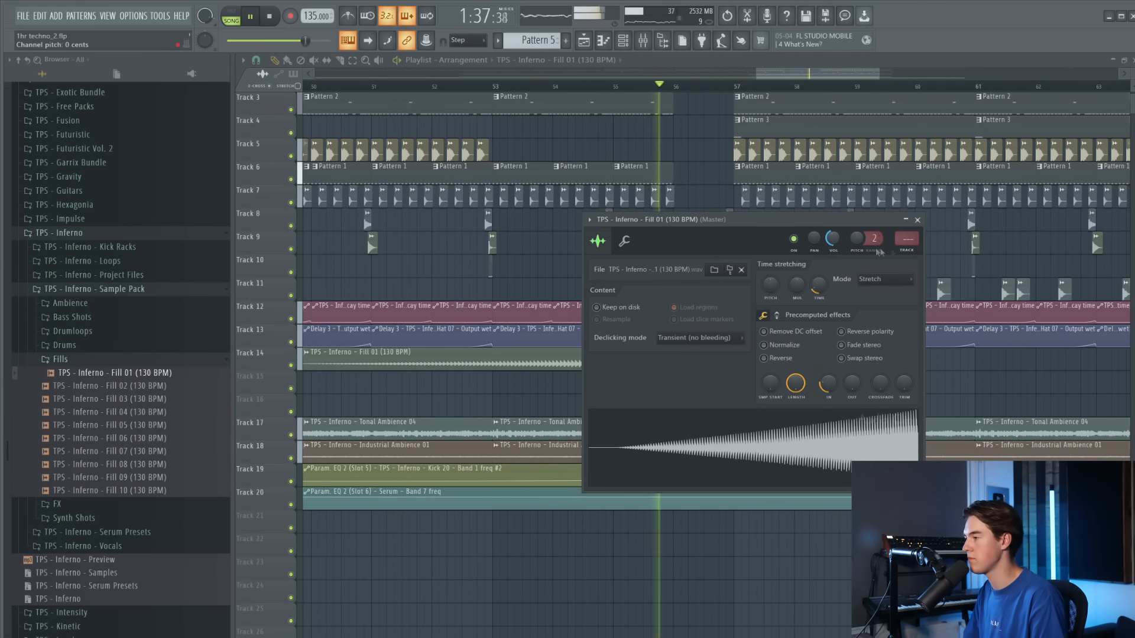
right_click(946, 259)
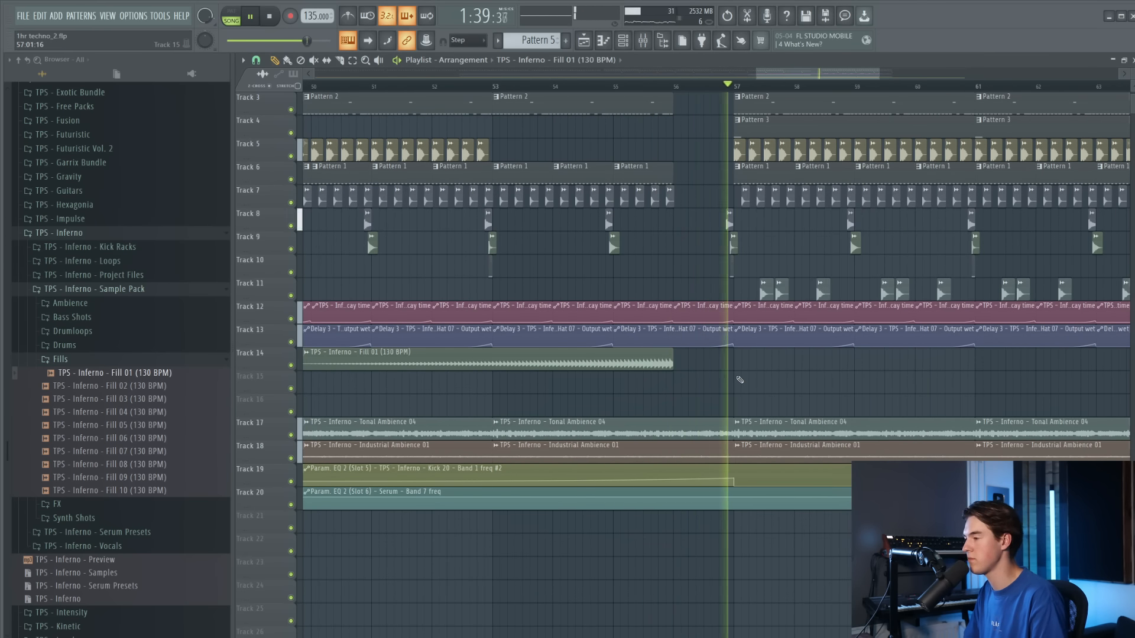
key("space")
Close the Fills folder and open the Uplifters folder within the sample pack's FX folder
left_click(61, 358)
left_click(124, 373)
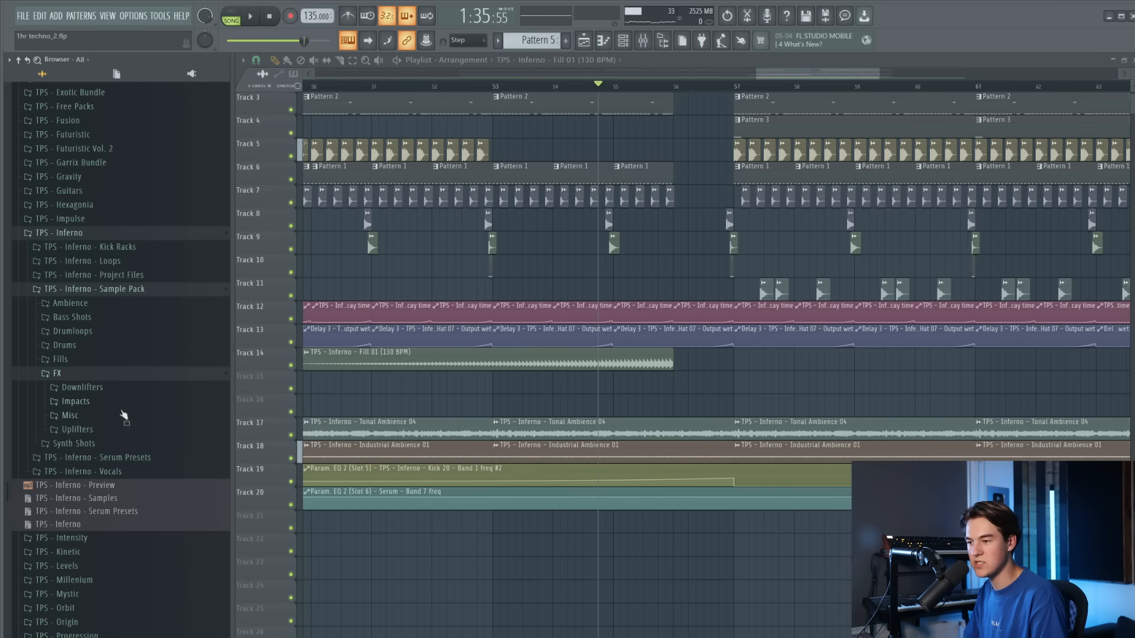
left_click(121, 430)
left_click_drag(136, 460, 561, 388)
scroll(562, 388, "down", 3)
left_click(532, 85)
right_click(563, 388)
Place the Uplifter 01 sample on Track 15 and shift it earlier so its swell peaks near bar 56
left_click_drag(112, 443, 521, 384)
scroll(524, 384, "up", 2)
key("space")
mouse_move(808, 385)
left_mouse_down()
mouse_move(553, 379)
mouse_move(581, 382)
left_mouse_up()
Lower the Uplifter 01 sample's volume and nudge its clip so the peak lands on bar 56
double_click(581, 382)
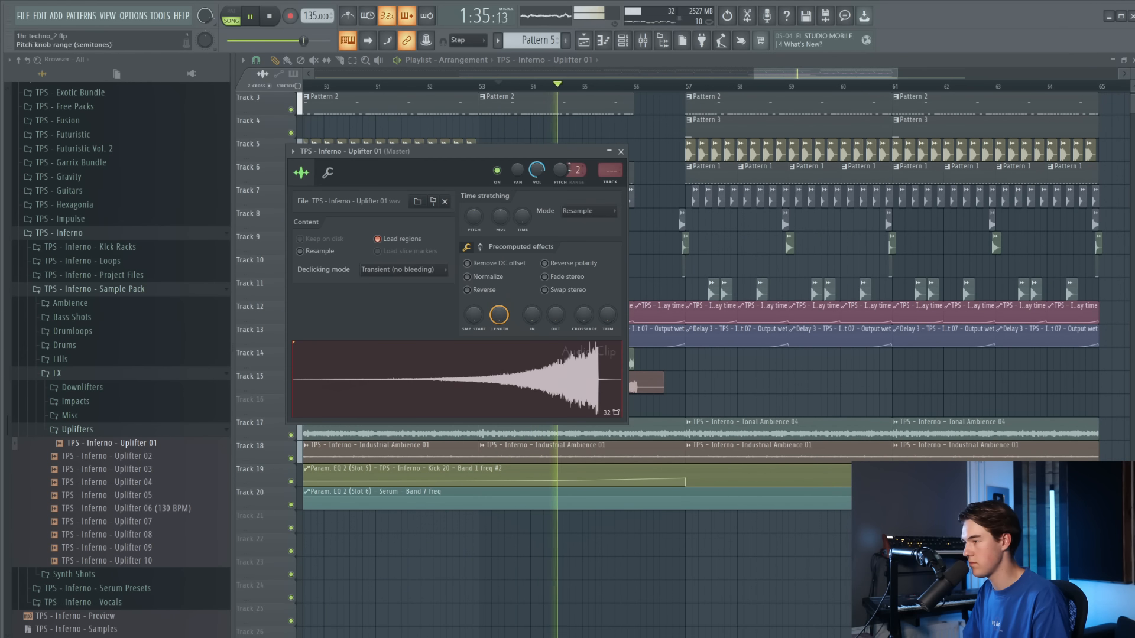
right_click(697, 371)
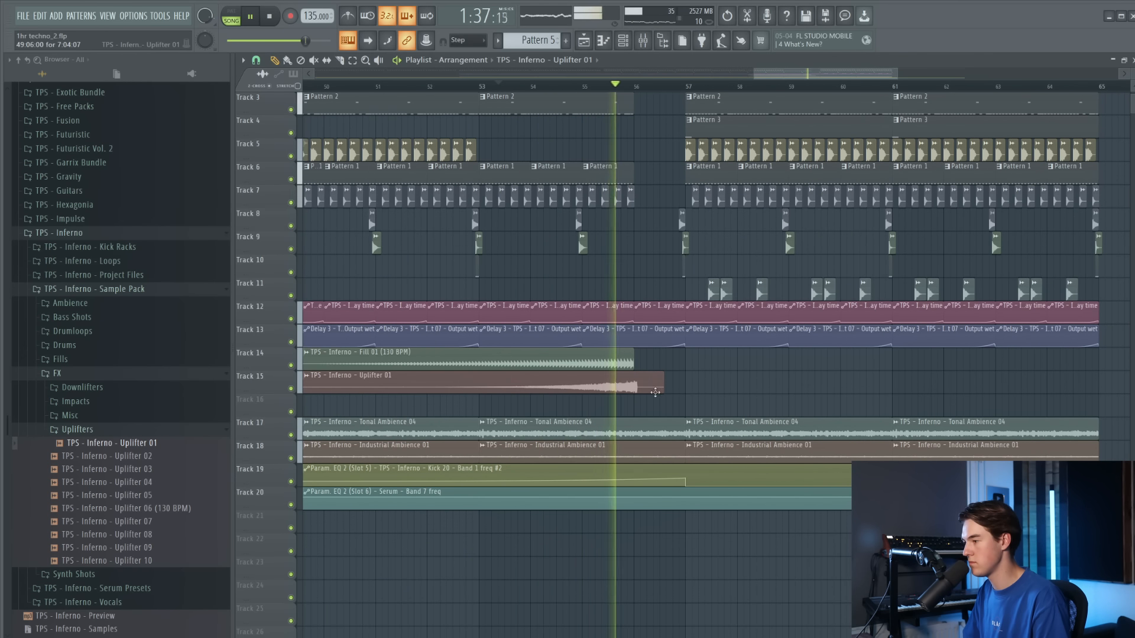
key("space")
key("space")
mouse_move(661, 390)
left_mouse_down()
mouse_move(644, 389)
mouse_move(671, 385)
left_mouse_up()
scroll(644, 388, "up", 3)
scroll(671, 385, "up", 3)
double_click(663, 385)
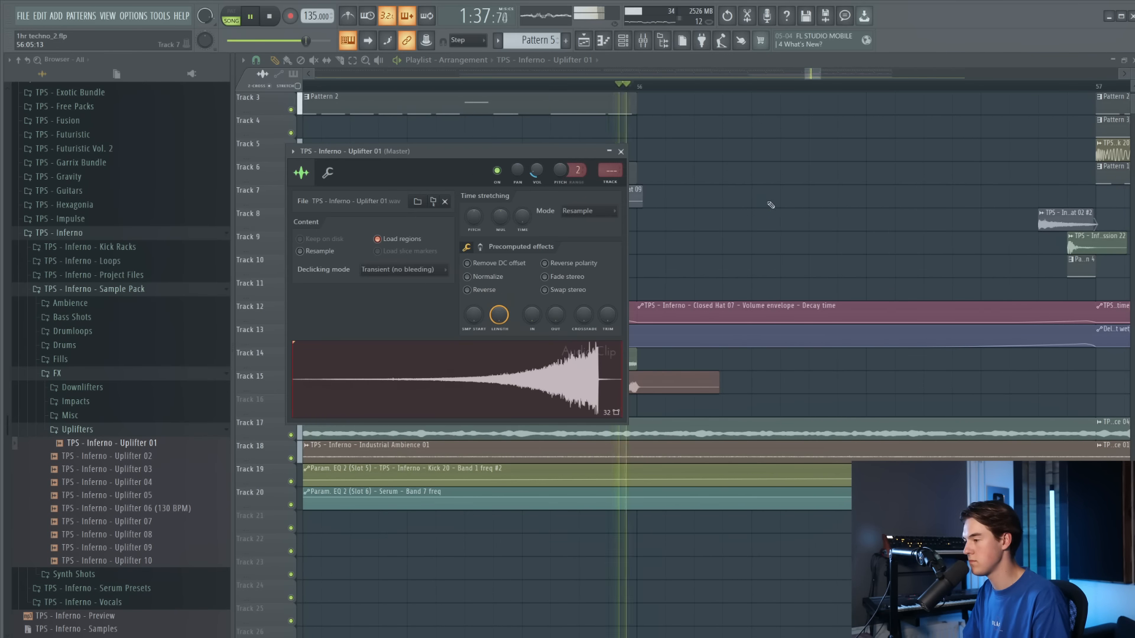
key("Escape")
Remove the Track 8 clip just before bar 57 and replay the transition from shortly before bar 56
scroll(704, 283, "down", 4)
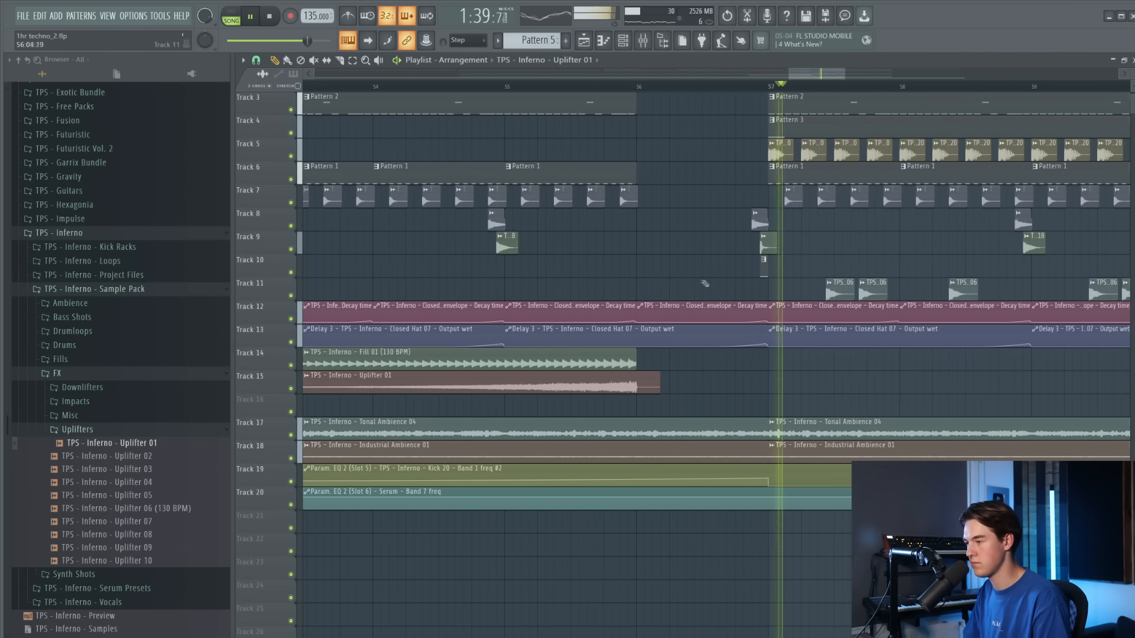
scroll(705, 284, "down", 3)
scroll(709, 278, "up", 2)
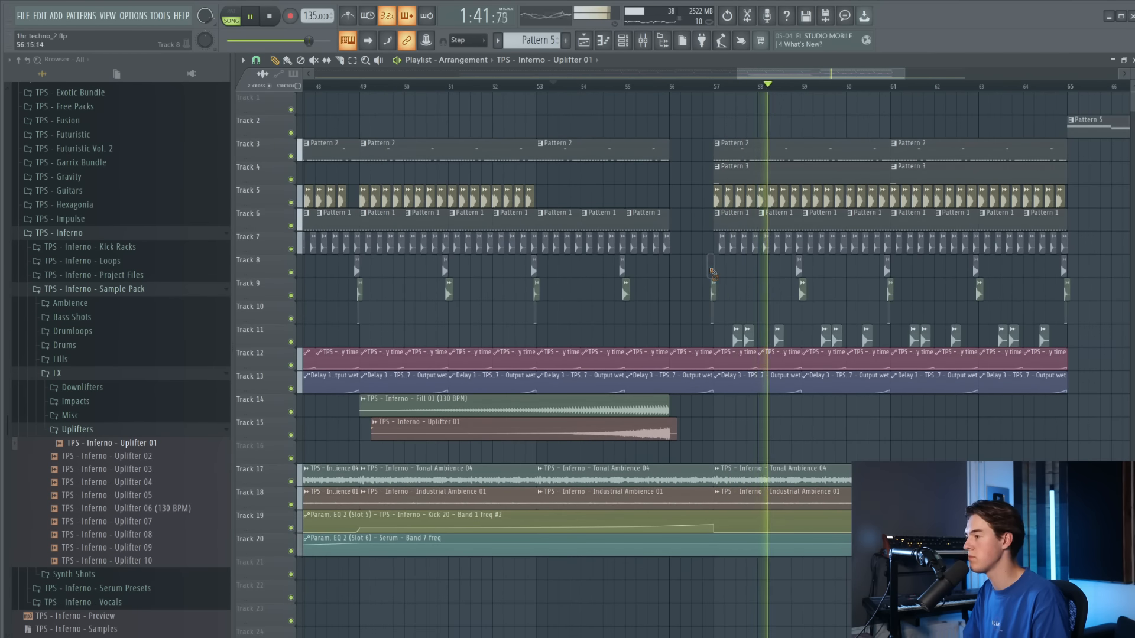
scroll(712, 272, "down", 6)
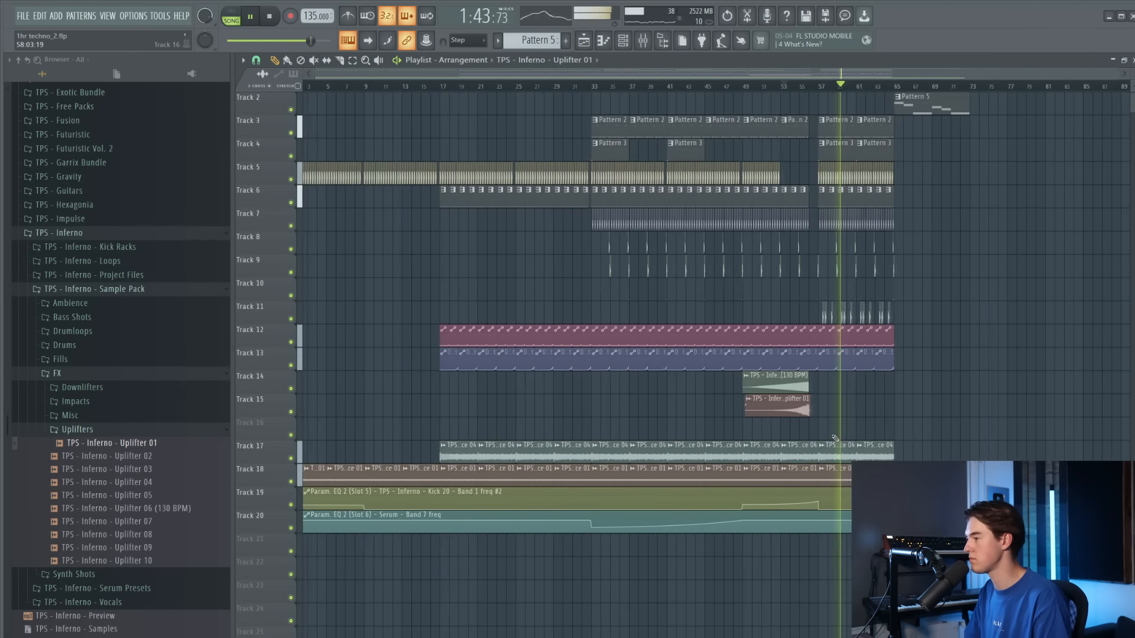
scroll(951, 409, "up", 1)
left_click(806, 88)
Clear the Tonal Ambience 04 audio from bar 56 on Track 17 and play the gap into bar 57
scroll(735, 408, "up", 5)
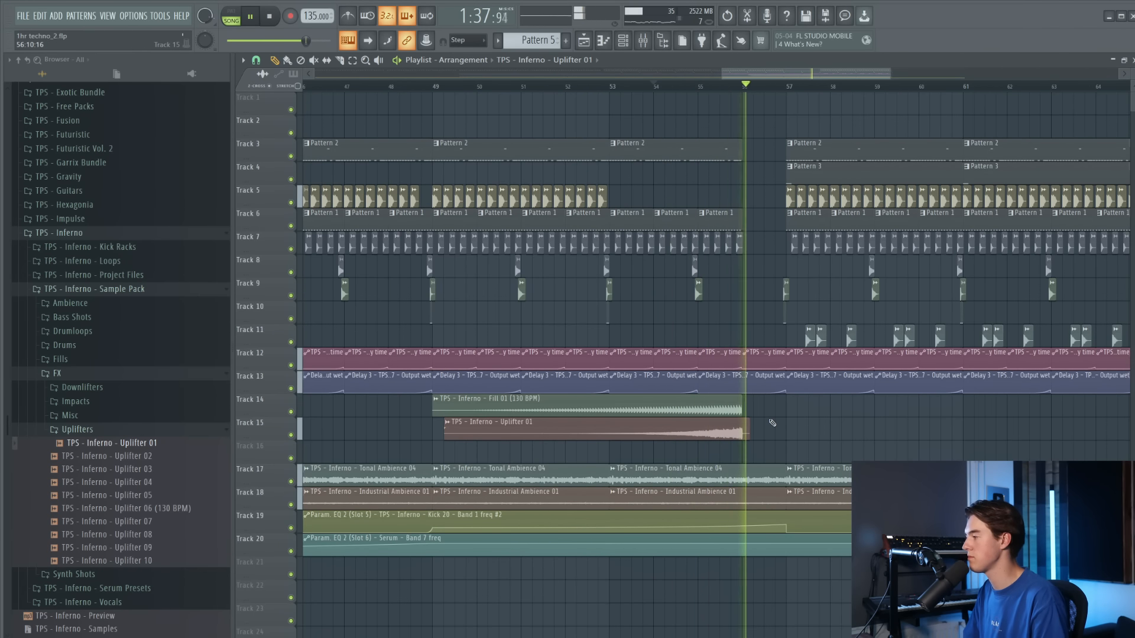
scroll(781, 461, "up", 3)
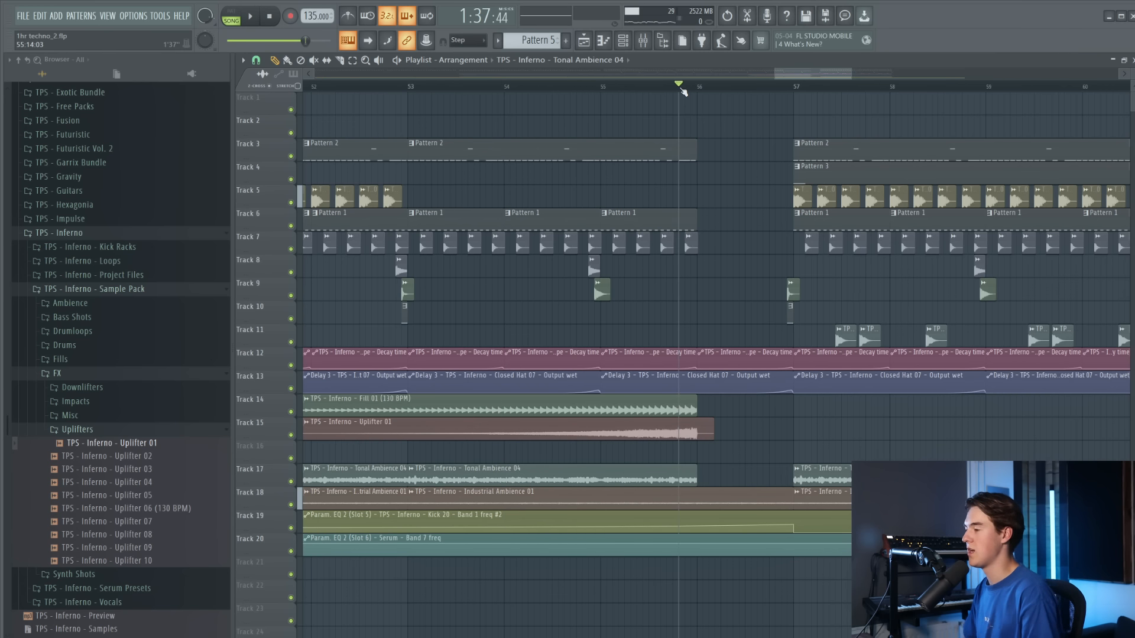
key("space")
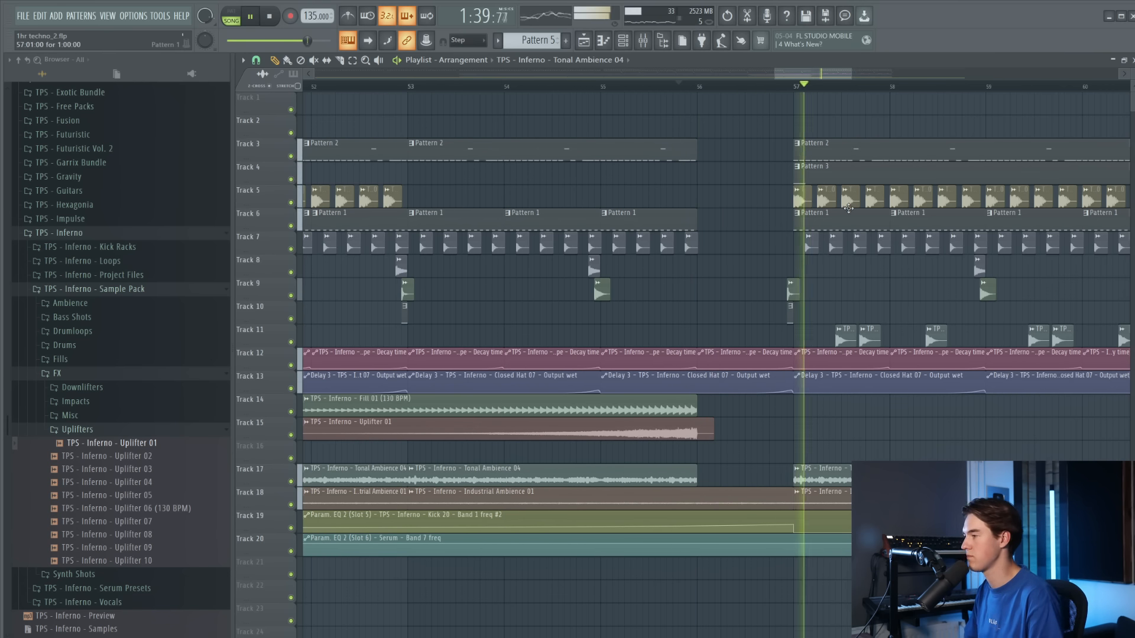
Try clearing the open hat clips from bars 57–65 on Track 7 during playback, and undo the removal
scroll(842, 237, "down", 5)
scroll(843, 242, "up", 2)
right_click(899, 243)
key("ctrl+z")
right_click(934, 243)
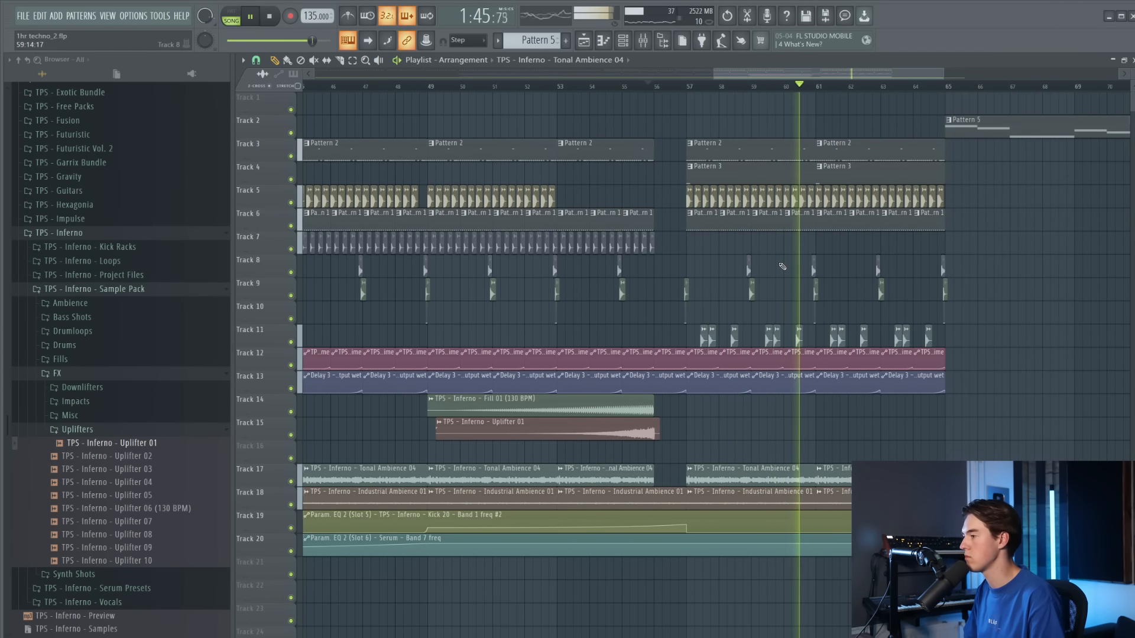
scroll(783, 267, "up", 2)
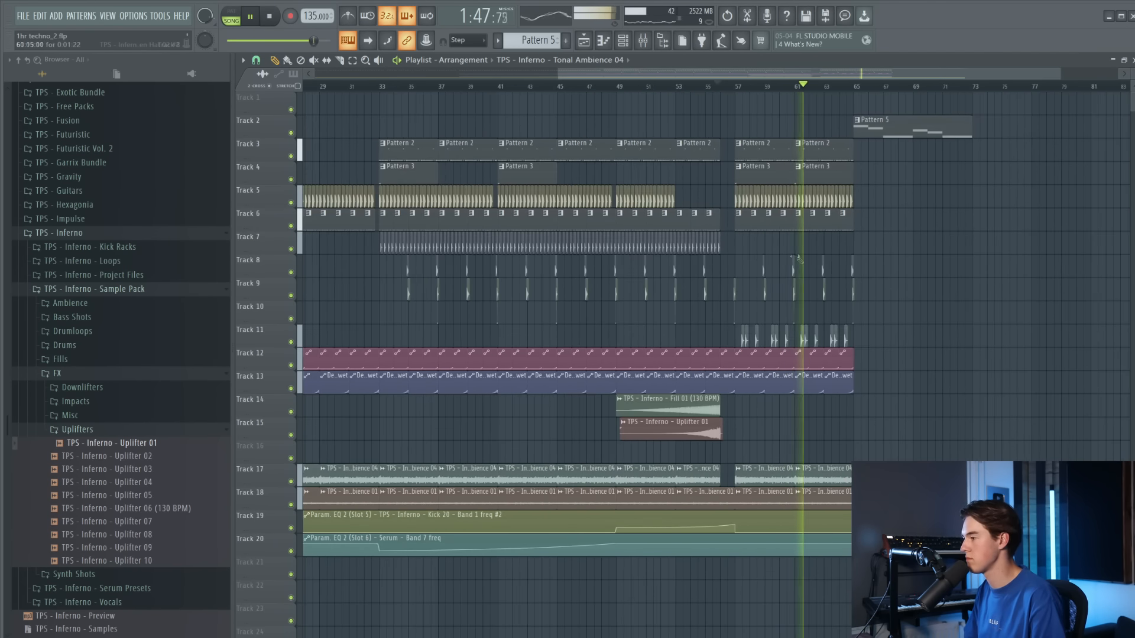
key("ctrl+z")
Move the Track 7 open hat clips from bars 57–65 to bars 65–73
left_click_drag(914, 249, 602, 243)
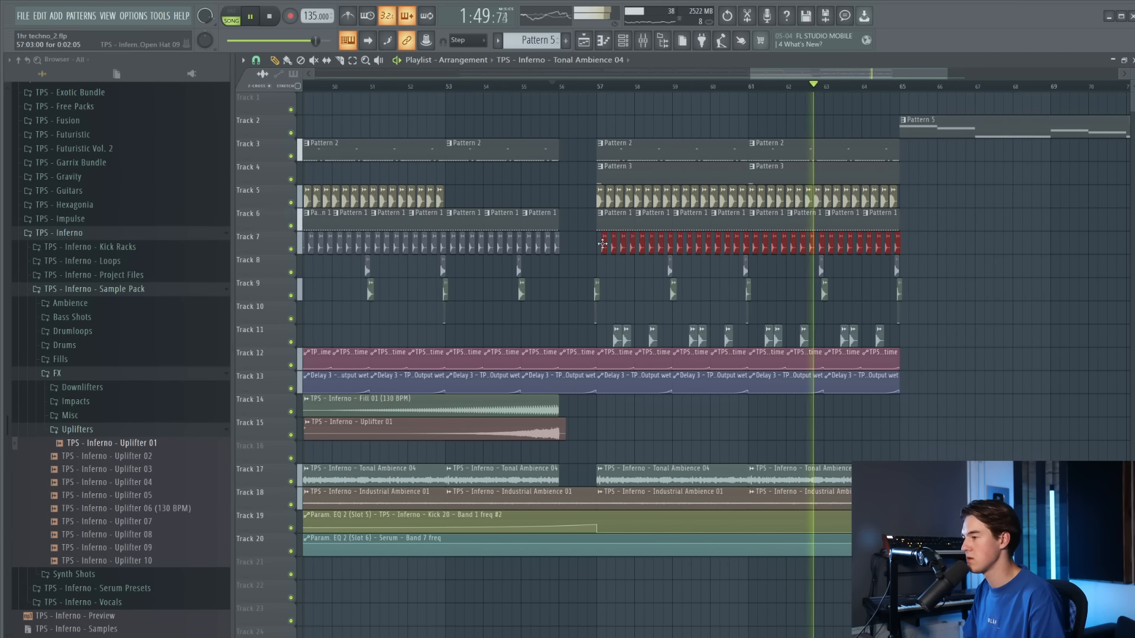
Duplicate the drum, pattern, automation and ambience clips on Tracks 3–6, 8–13, 17 and 18 from bars 57–65 into bars 65–73
left_click_drag(947, 389, 599, 354)
left_click_drag(896, 509, 675, 451)
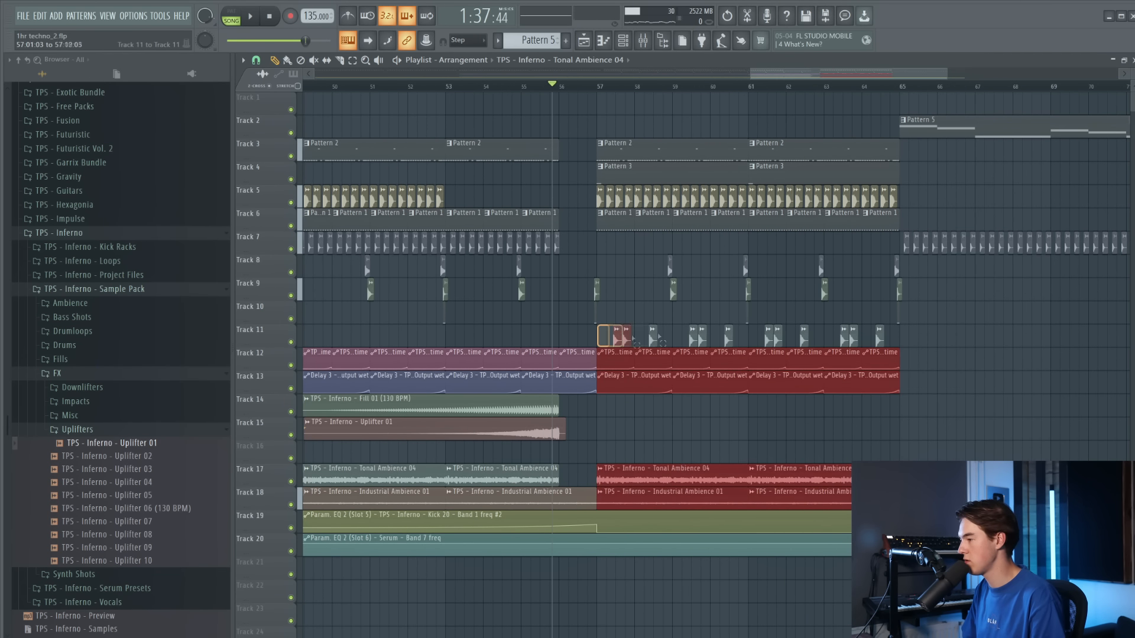
left_click_drag(634, 343, 609, 345)
left_click_drag(908, 323, 644, 254)
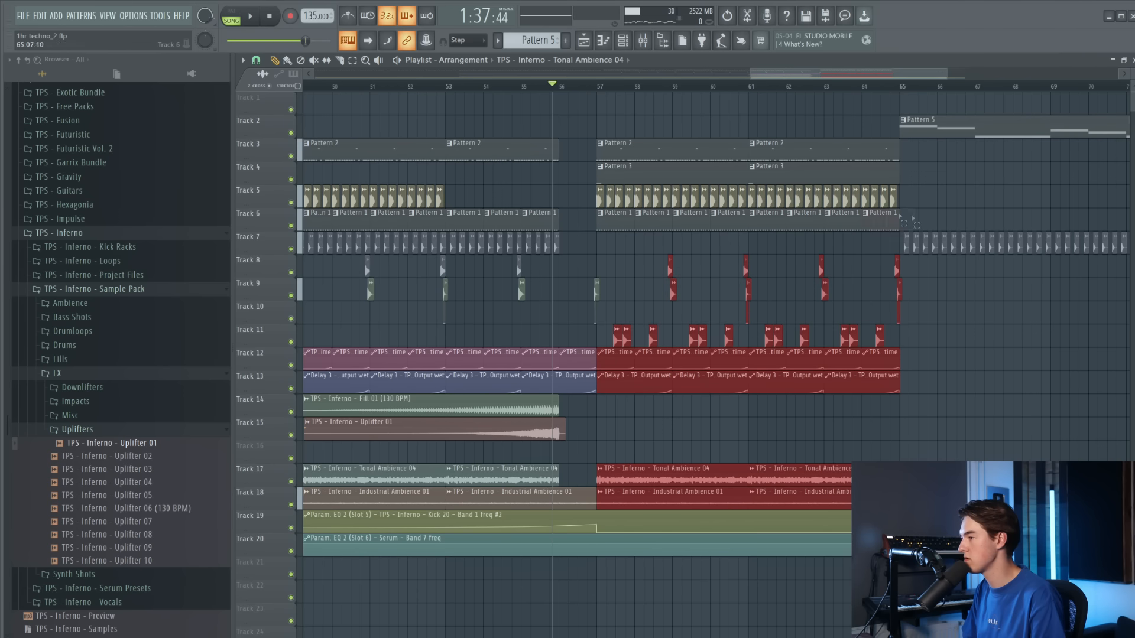
left_click_drag(914, 222, 597, 139)
key("ctrl+b")
key("space")
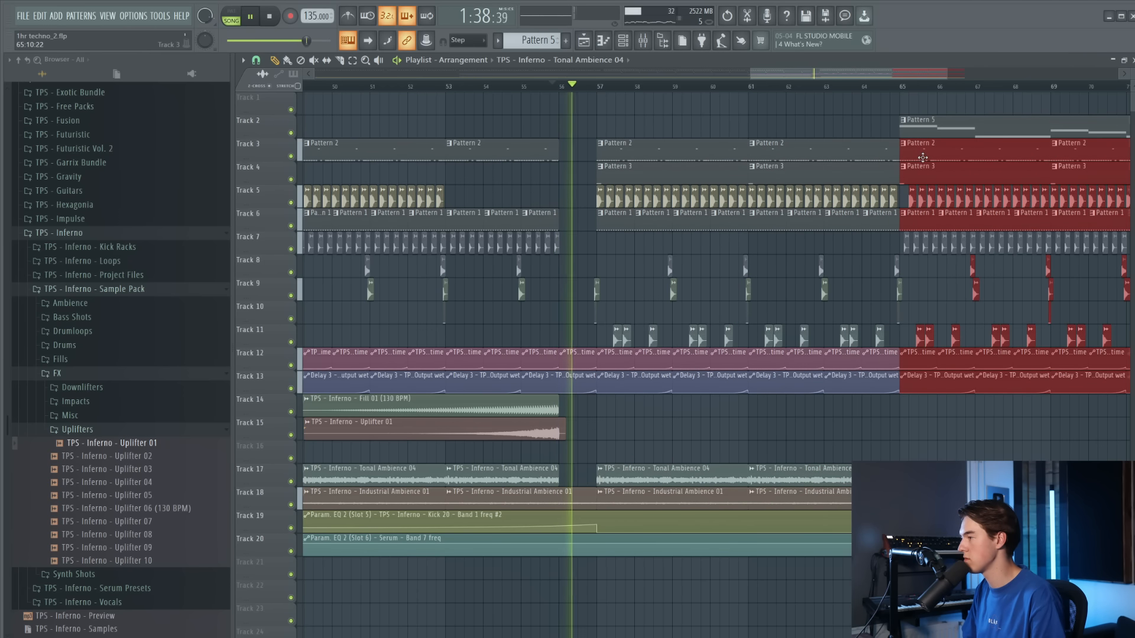
Add the missing Kick 20 clip on Track 5 at the start of bar 65
scroll(923, 158, "up", 4)
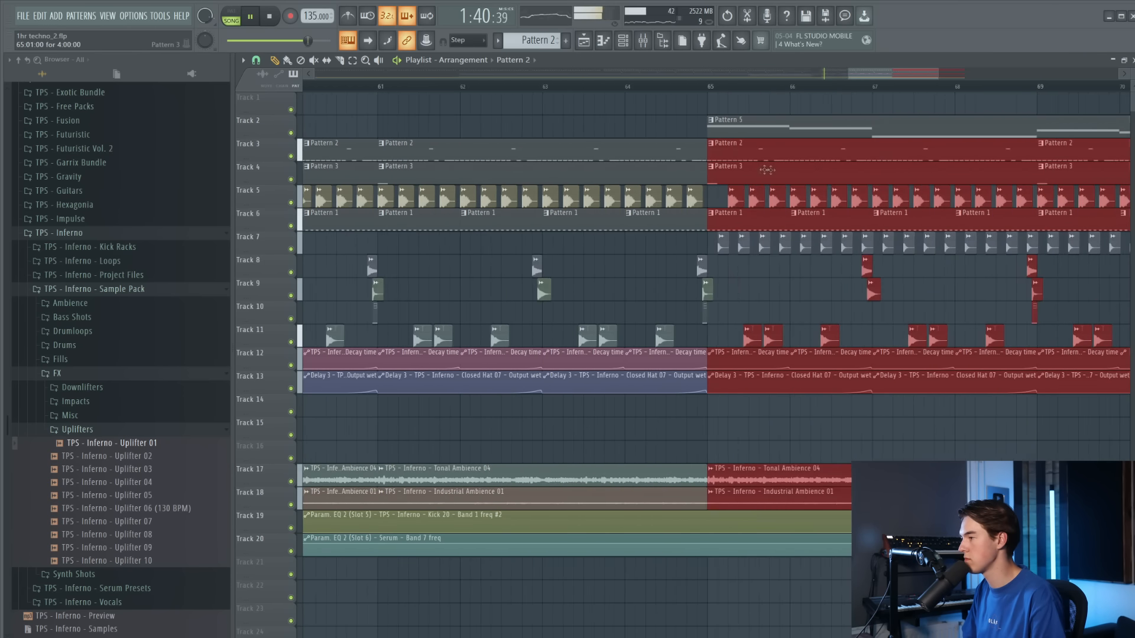
scroll(767, 170, "up", 5)
left_click(750, 199)
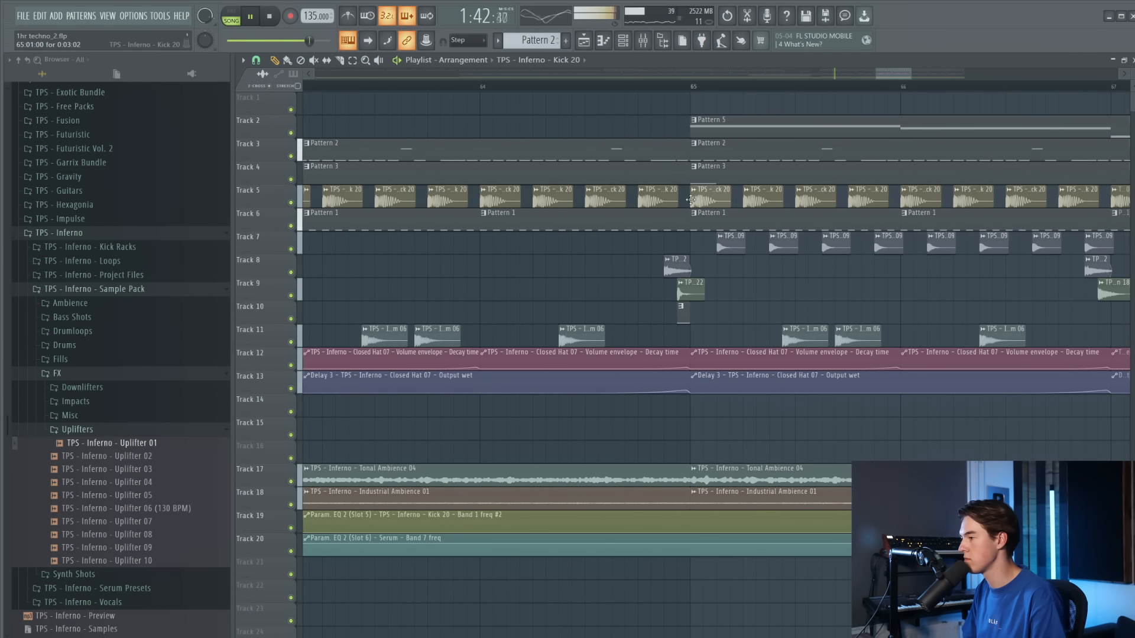
Move the Pattern 5 clip on Track 2 to bar 73 and add a second Pattern 5 clip at bar 81
scroll(827, 154, "down", 8)
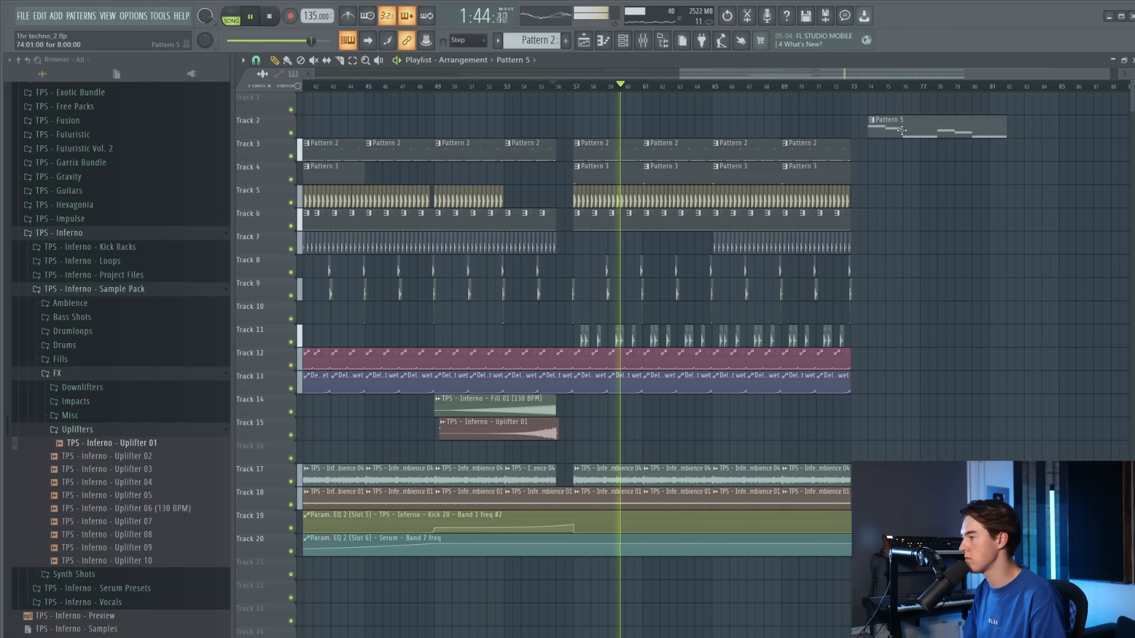
left_click(1012, 139)
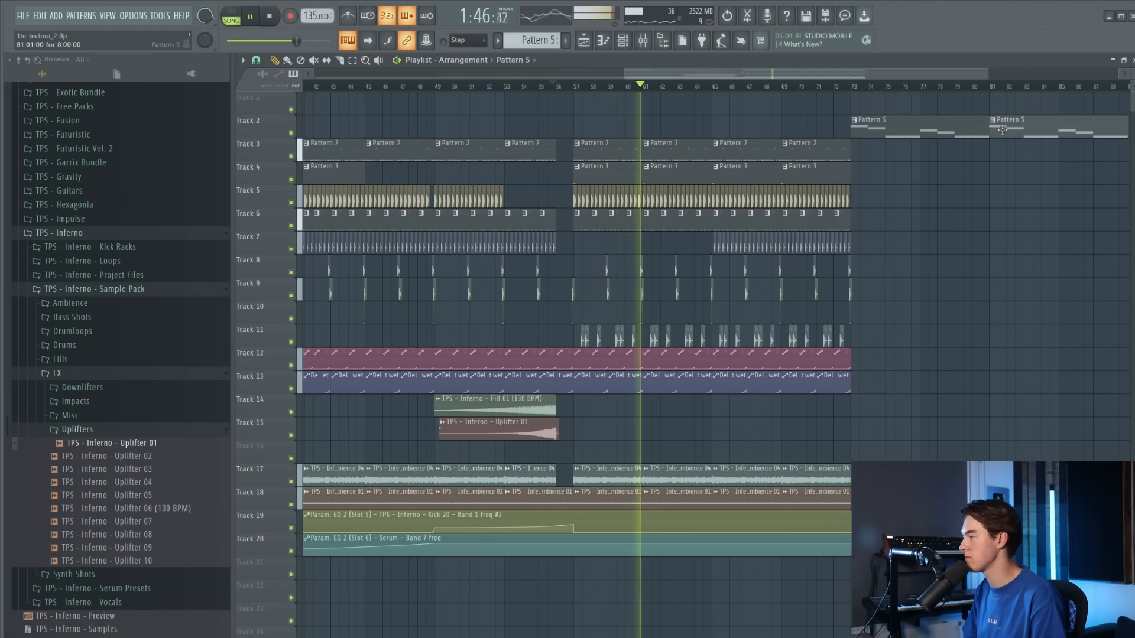
Cut a short gap in the kick and Pattern 1 clips on Tracks 5 and 6 just before bar 65
scroll(792, 195, "up", 3)
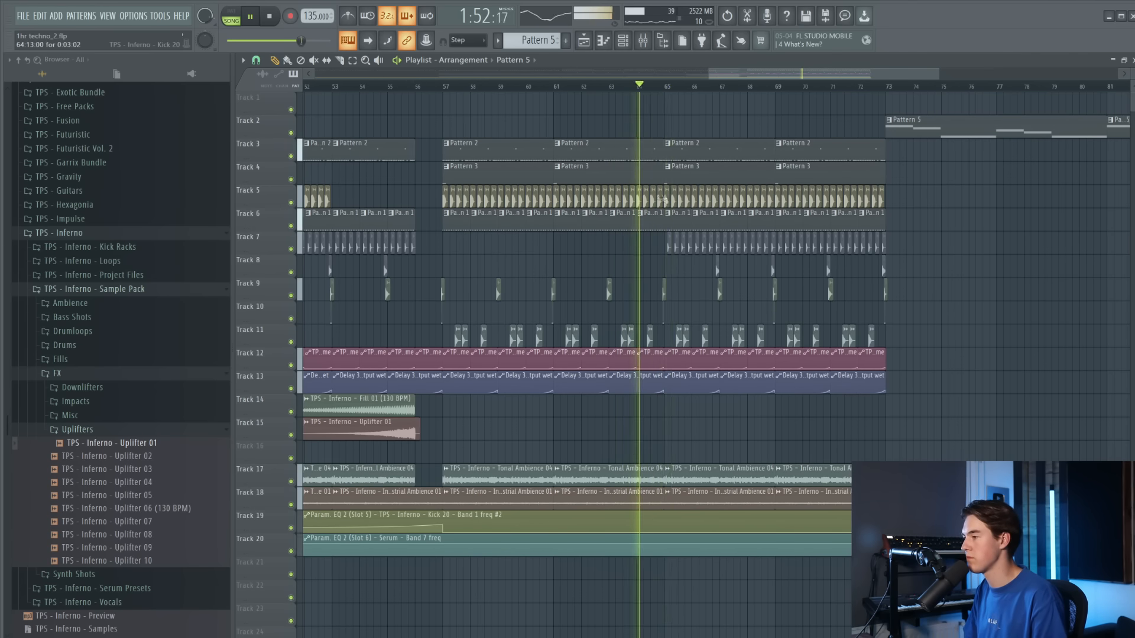
scroll(653, 148, "up", 3)
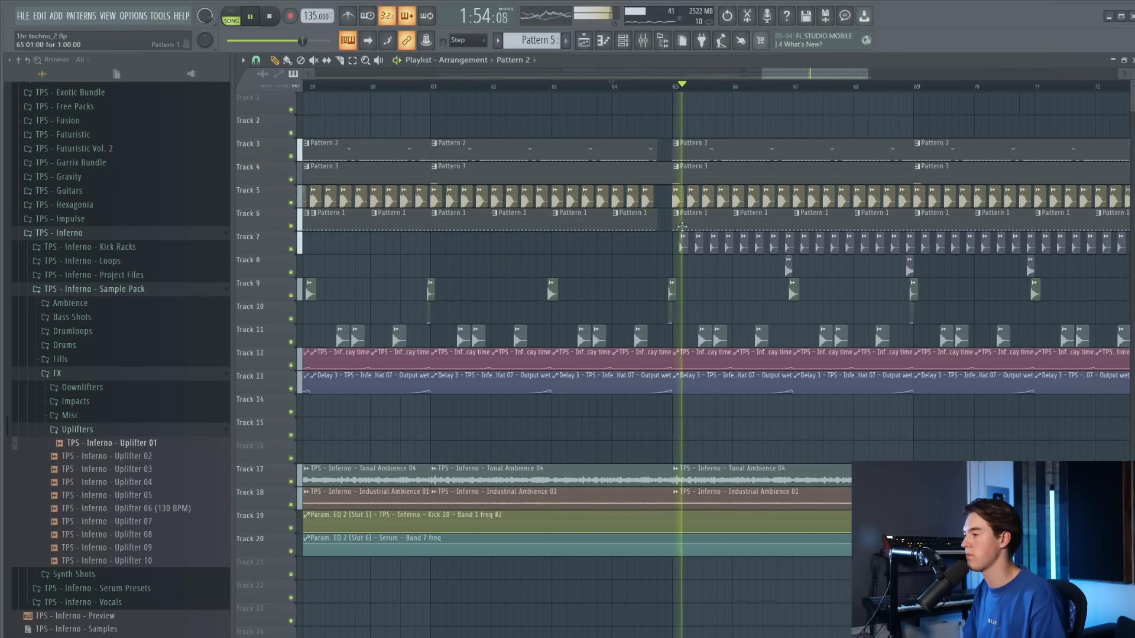
scroll(746, 241, "down", 4)
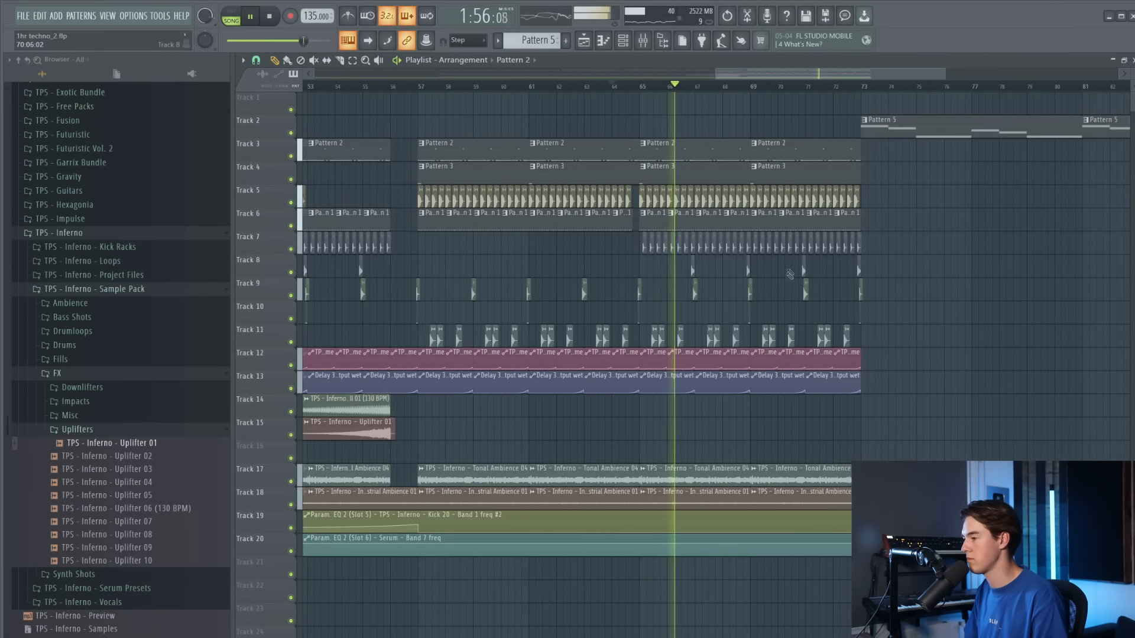
Duplicate the pattern and drum clips on Tracks 3–11 from bars 65–73 into bars 73–81 and 81–89
left_click_drag(879, 340, 854, 143)
left_click_drag(677, 153, 937, 157)
scroll(905, 155, "down", 3)
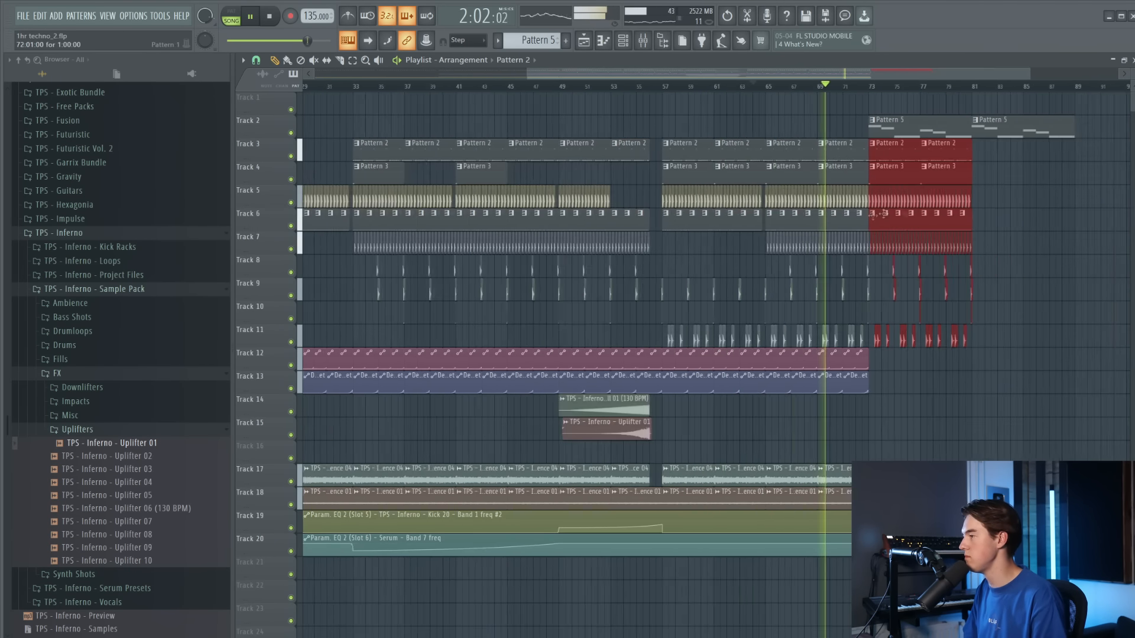
scroll(887, 153, "up", 2)
left_click_drag(859, 153, 982, 161)
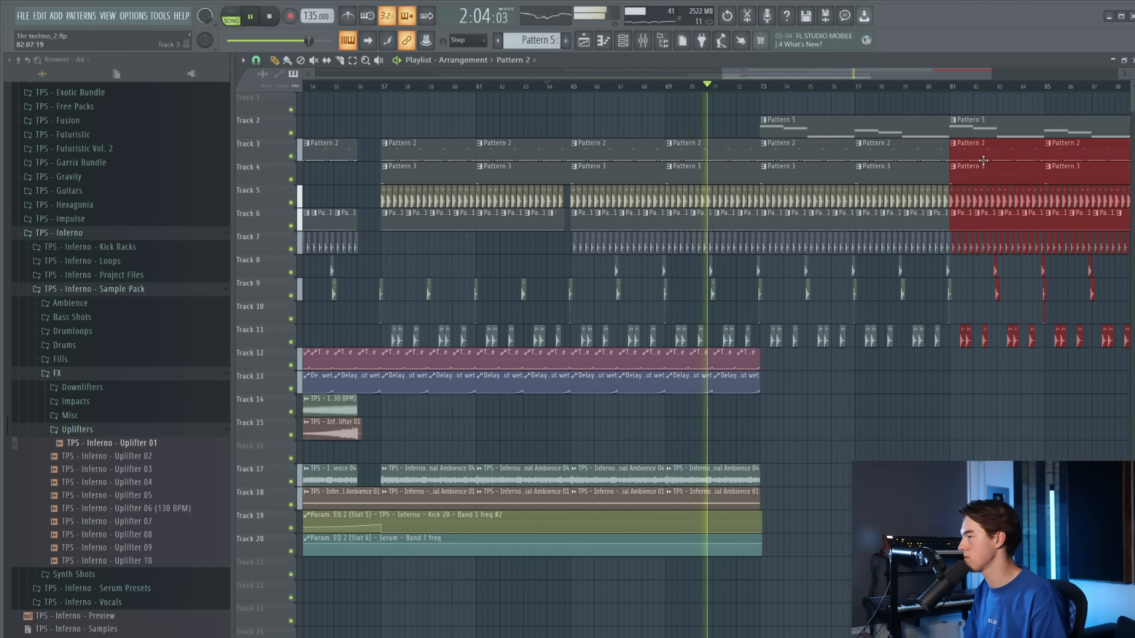
Duplicate the automation clips on Tracks 12 and 13 from bars 65–73 up to bar 89, deleting the surplus copies beyond it
left_click(1035, 387, "ctrl")
left_click_drag(845, 384, 590, 362)
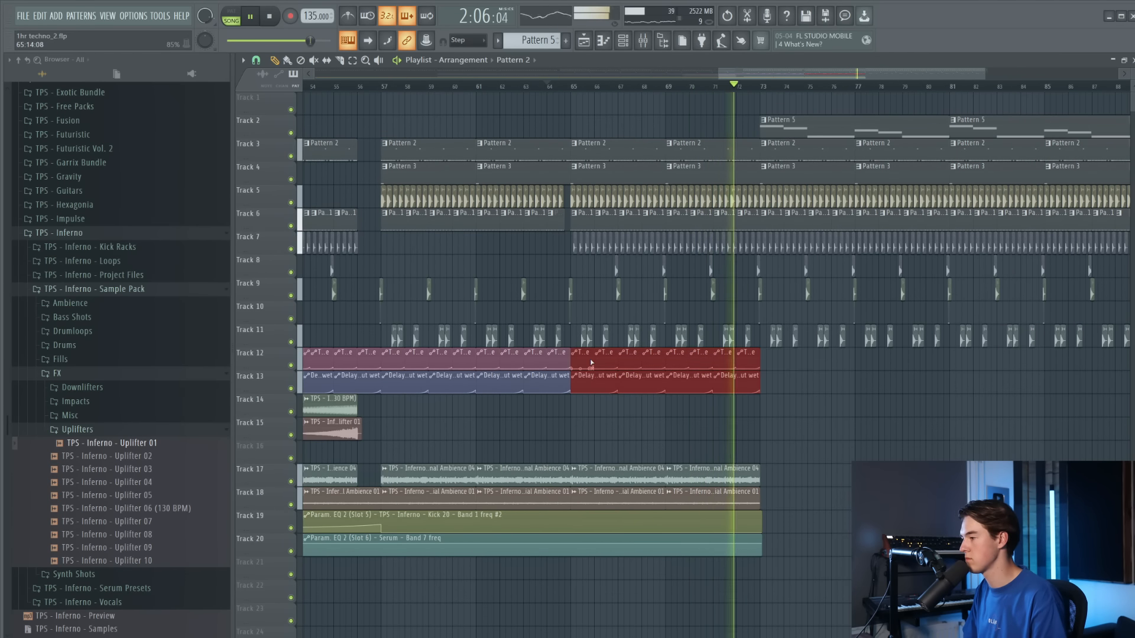
key("ctrl+b")
key("ctrl+b")
key("ctrl+b")
left_click(919, 339, "ctrl")
right_click(878, 360)
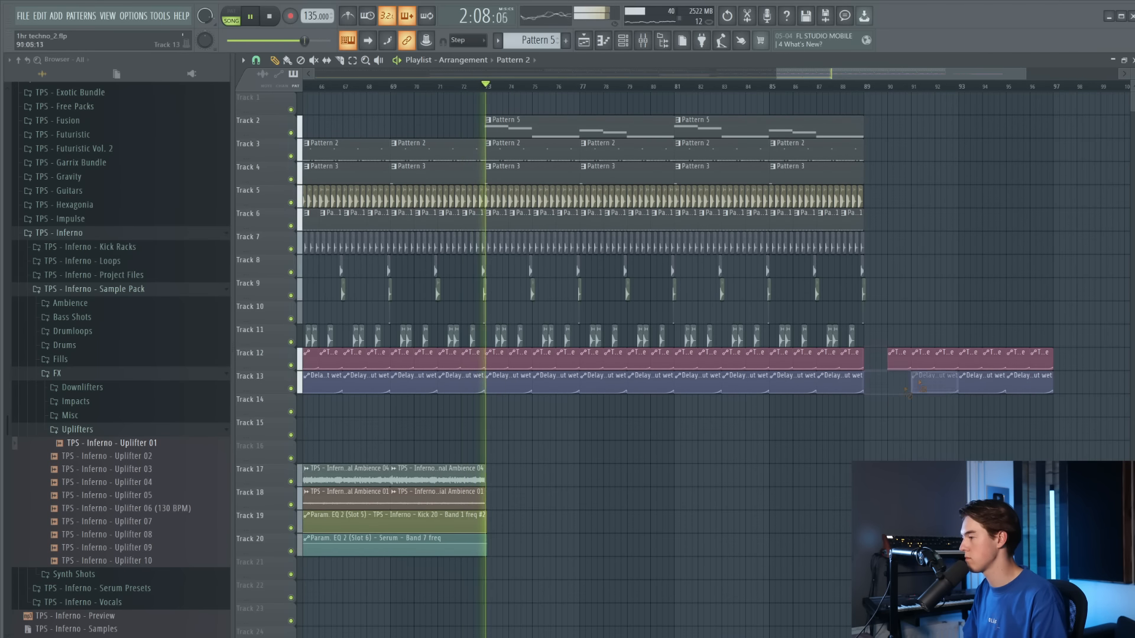
Duplicate the Tonal Ambience 04 and Industrial Ambience 01 clips on Tracks 17 and 18 from before bar 73 into the following bars
scroll(889, 376, "down", 5)
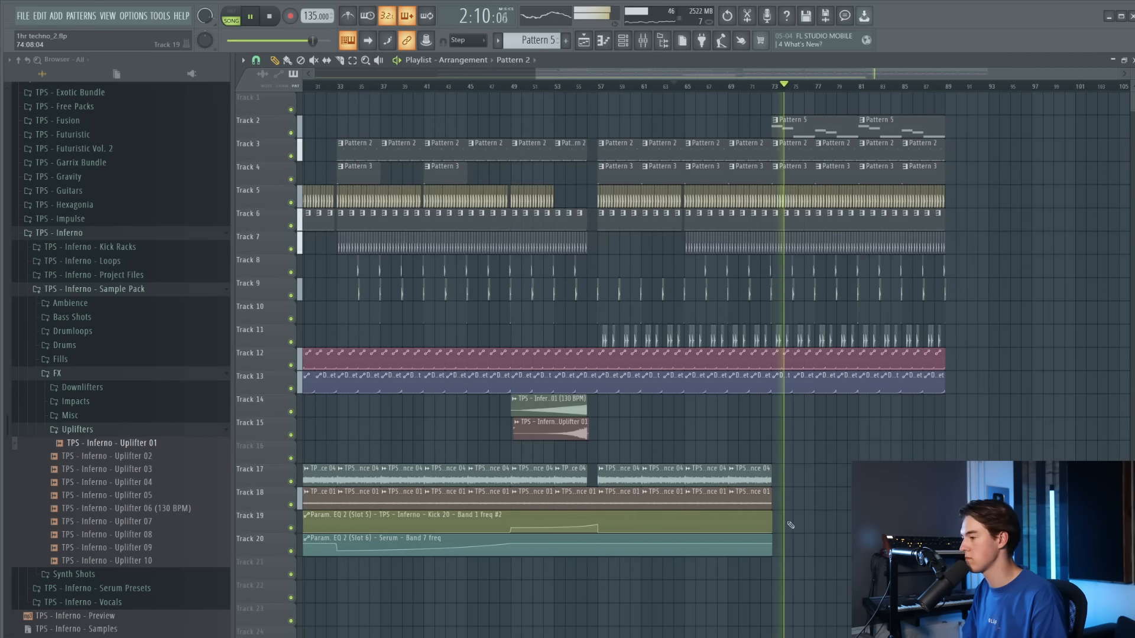
scroll(791, 524, "up", 2)
left_click_drag(810, 505, 672, 477)
left_click_drag(802, 477, 933, 476)
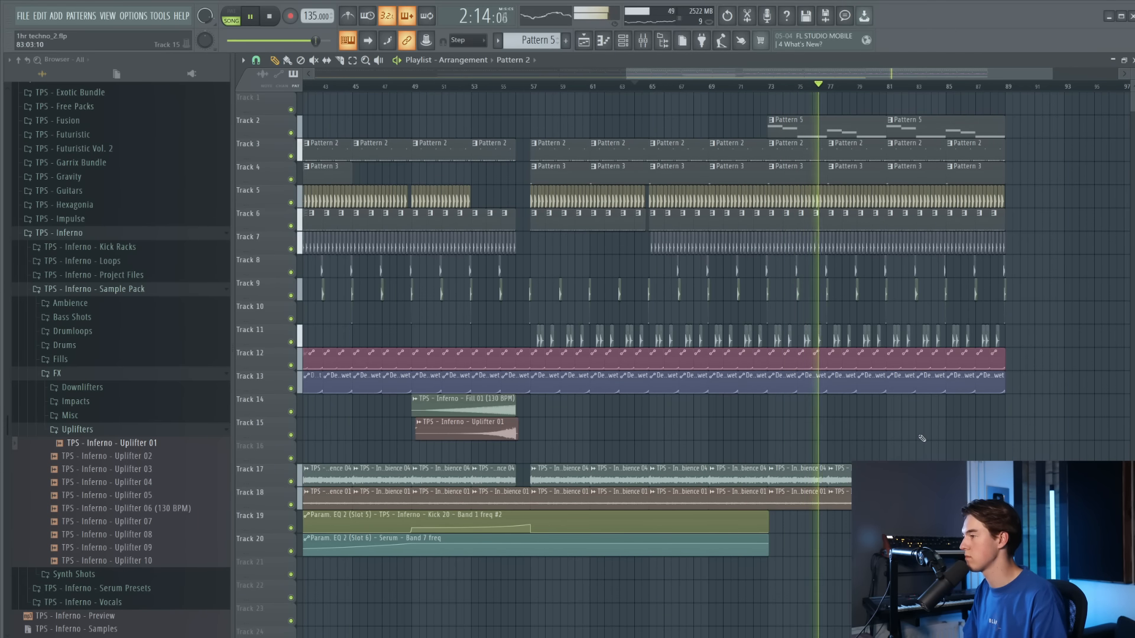
Remove the last Kick 20 clip on Track 5 before bar 73 and stop playback
scroll(803, 176, "up", 1)
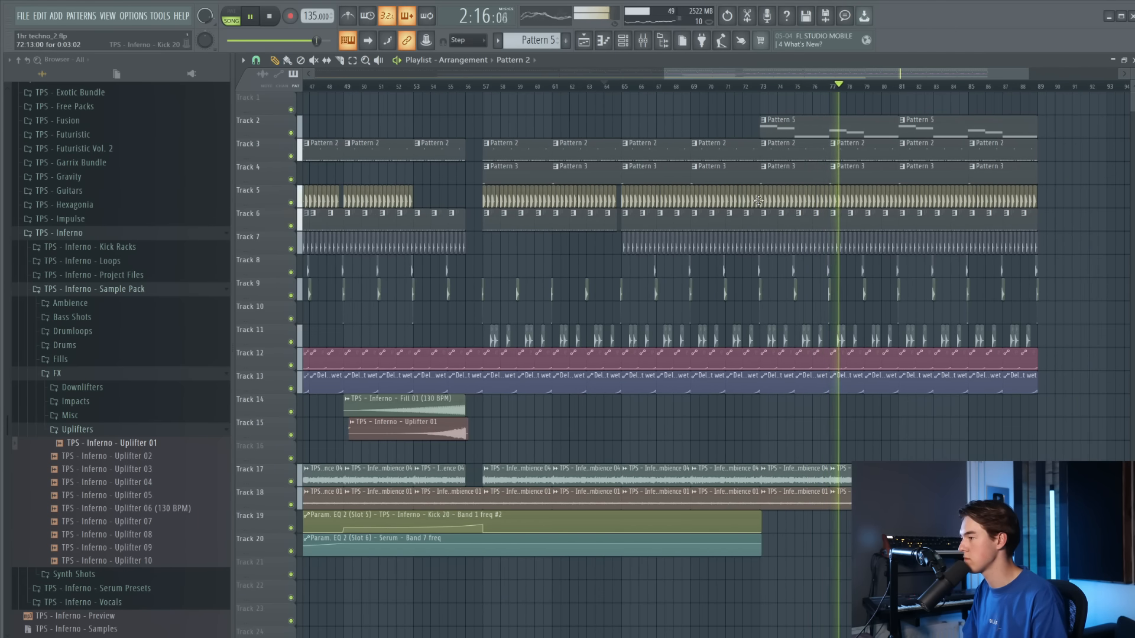
scroll(874, 207, "up", 1)
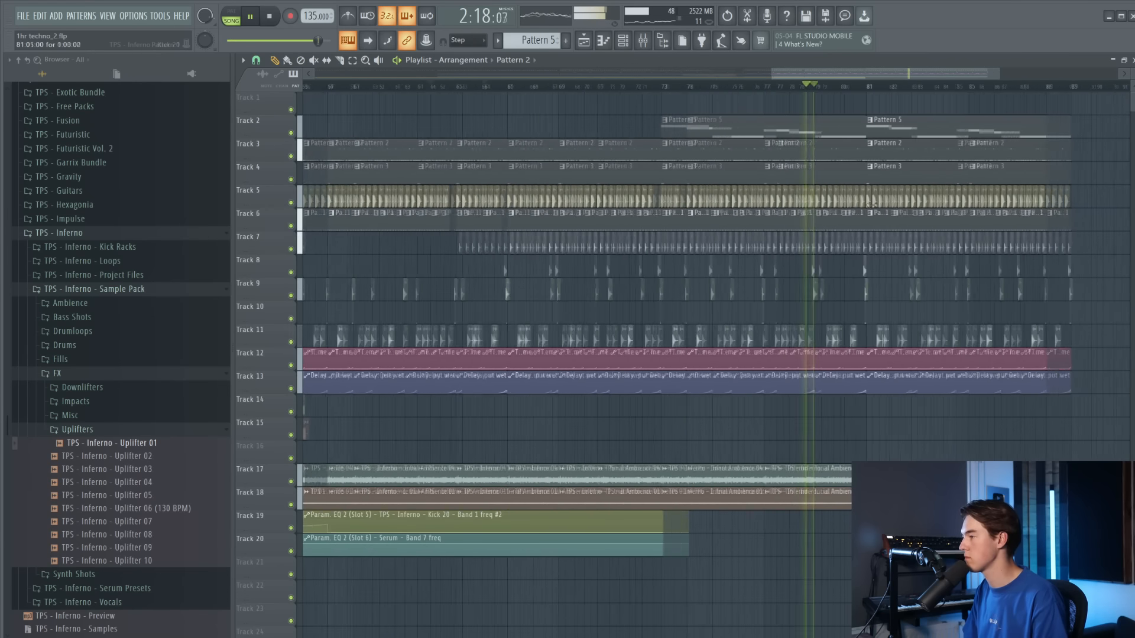
scroll(874, 206, "up", 3)
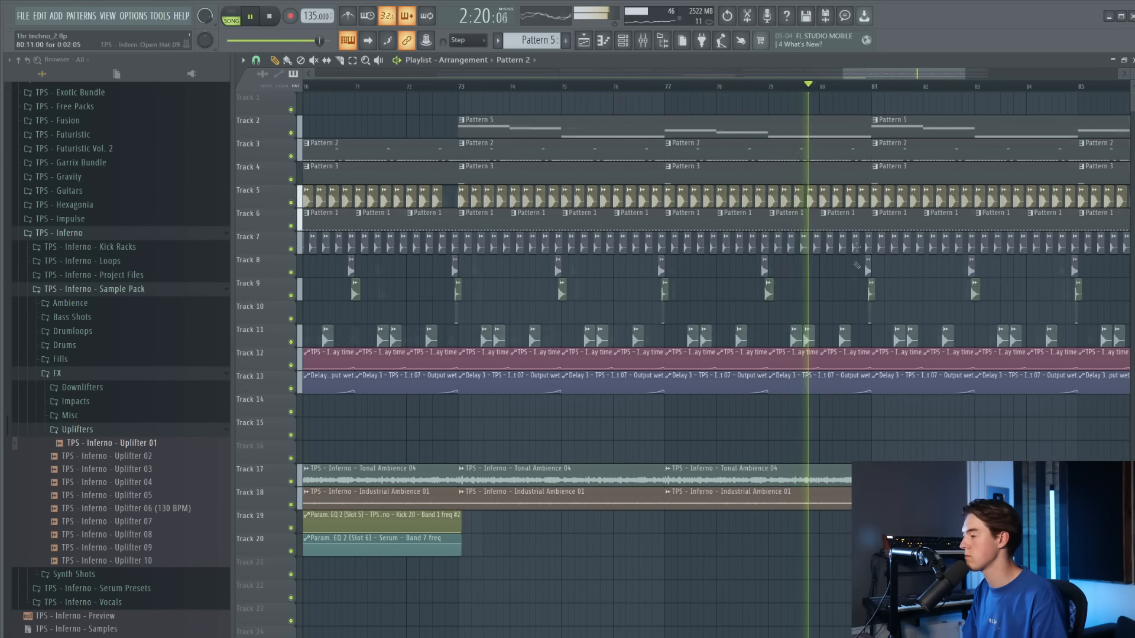
scroll(618, 109, "down", 5)
key("space")
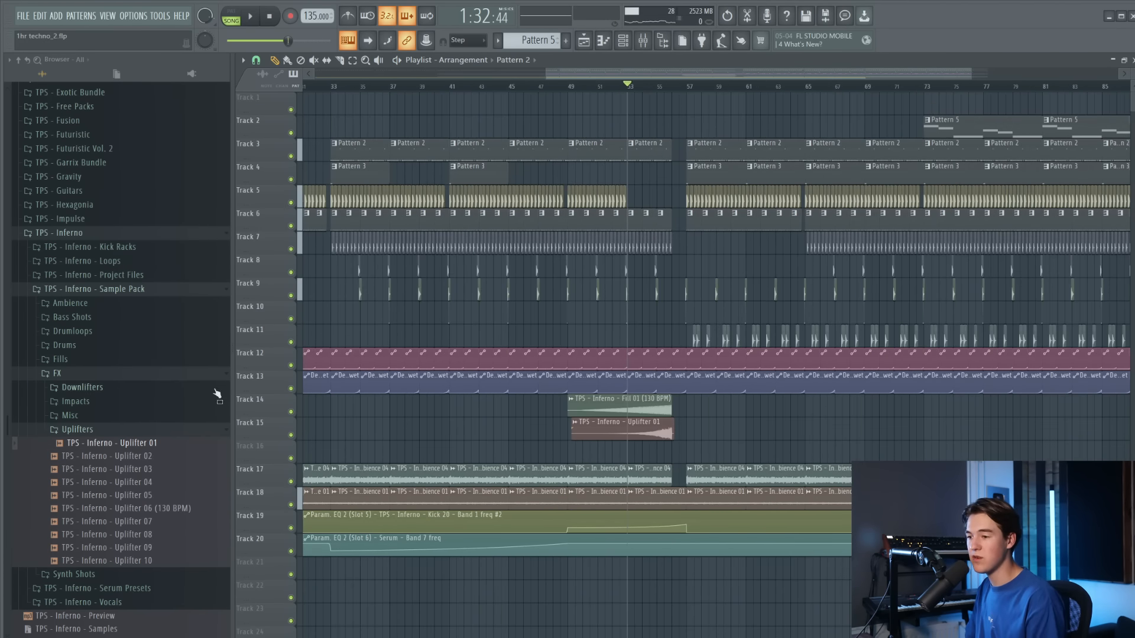
Find the Alive (130 BPM) vocal in the TPS - Inferno - Vocals folder and place it on Track 2 at 56:11
left_click(103, 434)
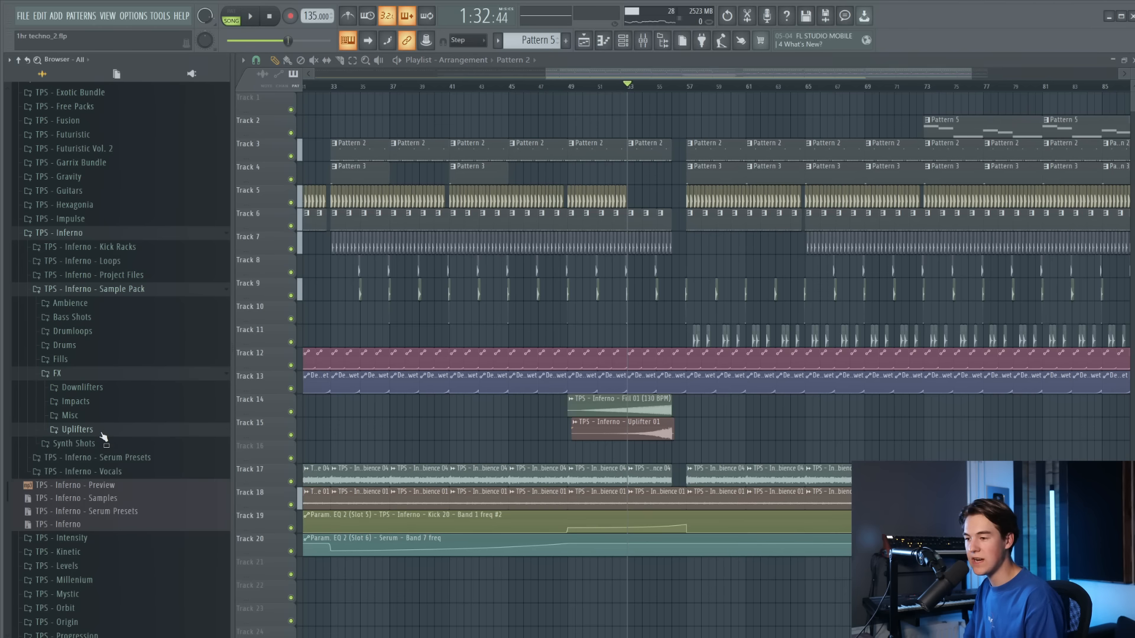
left_click(104, 473)
left_click(77, 341)
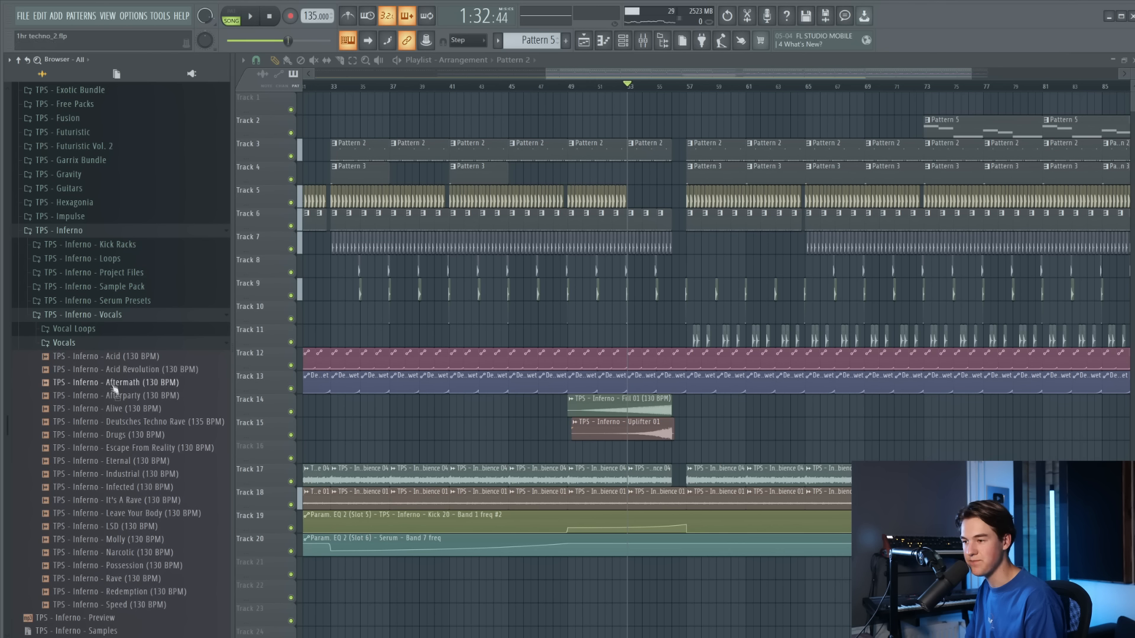
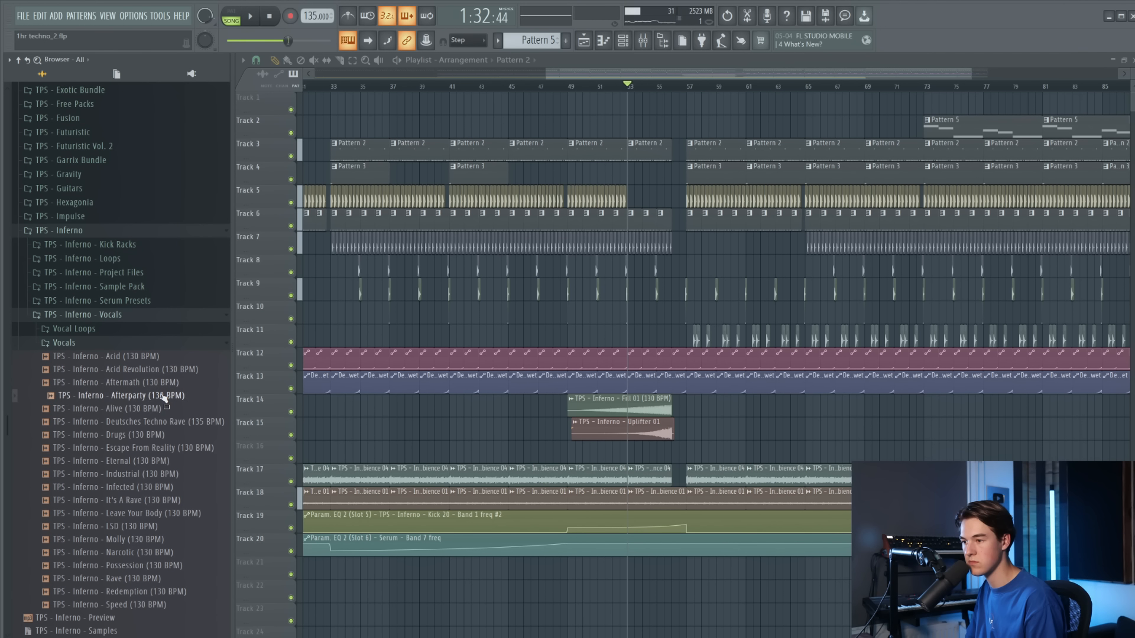
left_click_drag(678, 123, 681, 123)
scroll(672, 92, "up", 10)
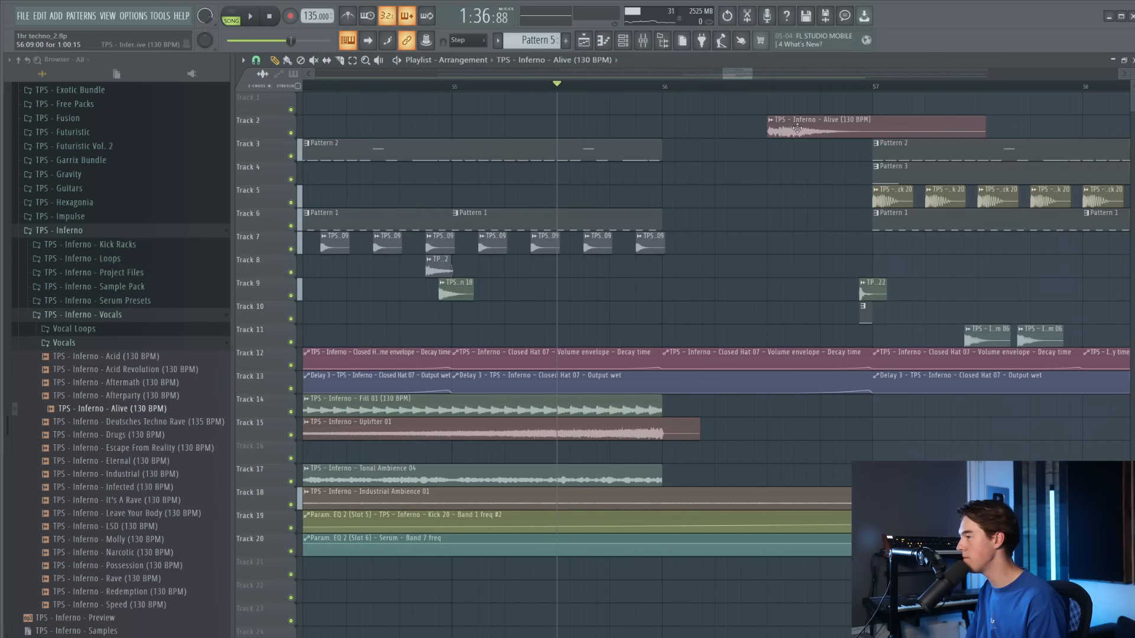
key("space")
Lower the channel volume of the Alive vocal to about 38%
double_click(826, 129)
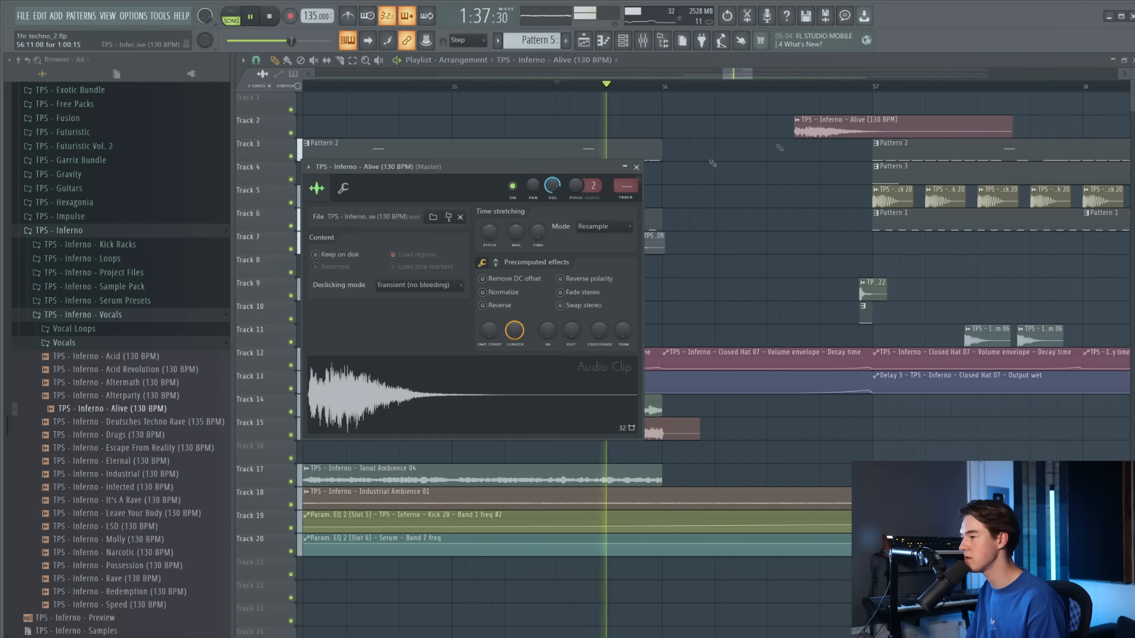
right_click(782, 205)
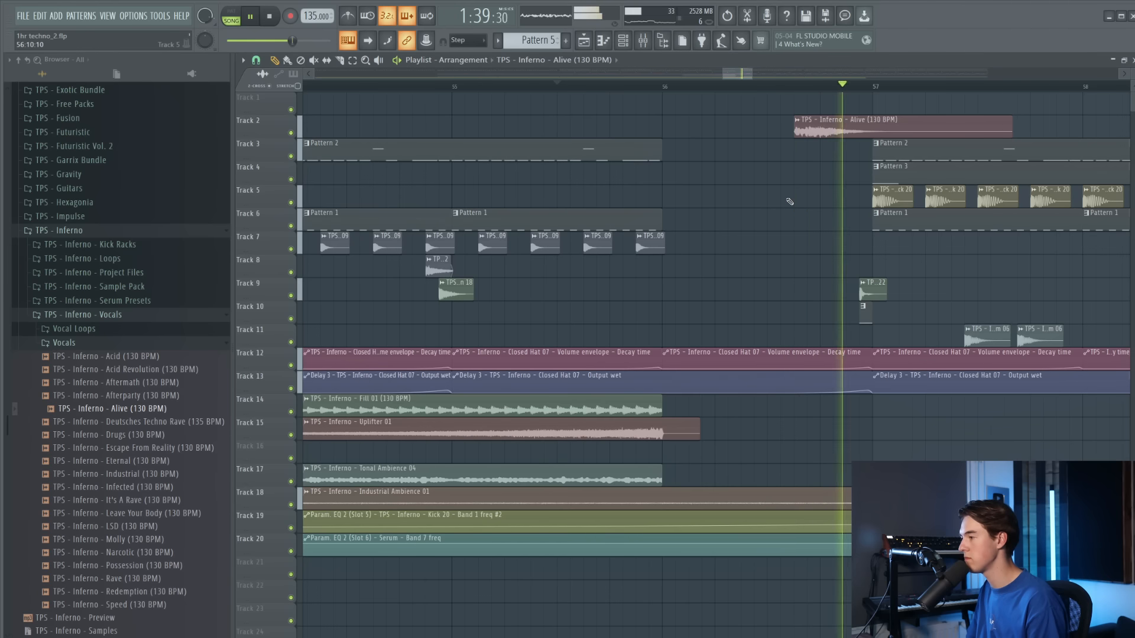
double_click(821, 127)
left_click_drag(552, 185, 552, 195)
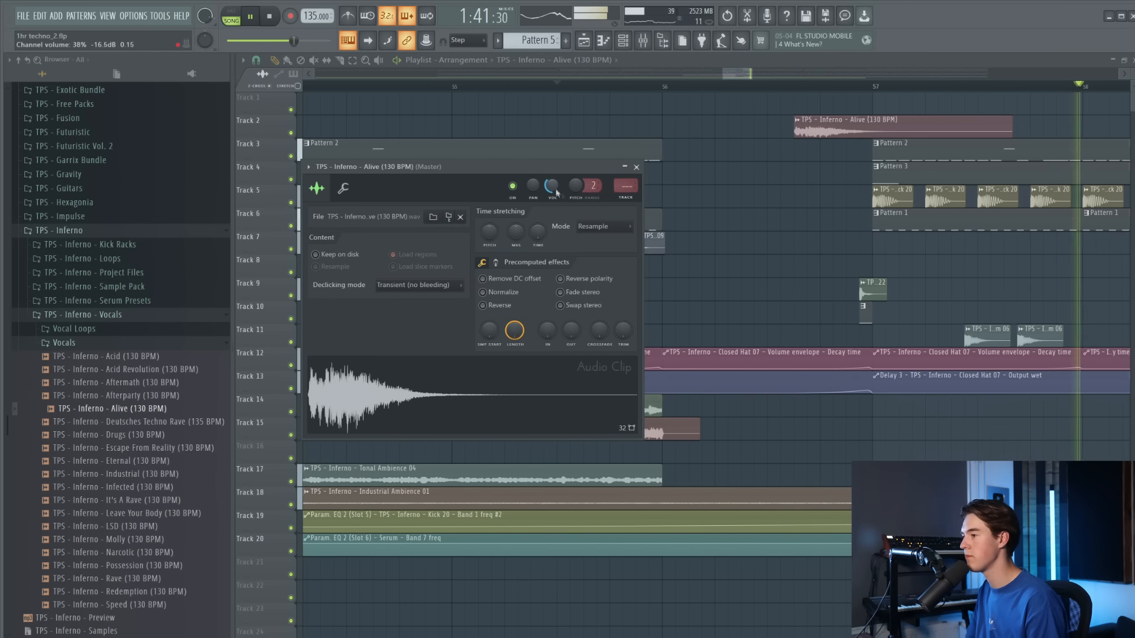
left_click(636, 167)
Solo Track 2 and set the playback position to the start of the Alive vocal
key("space")
right_click(290, 134)
left_click(794, 87)
scroll(768, 100, "down", 4)
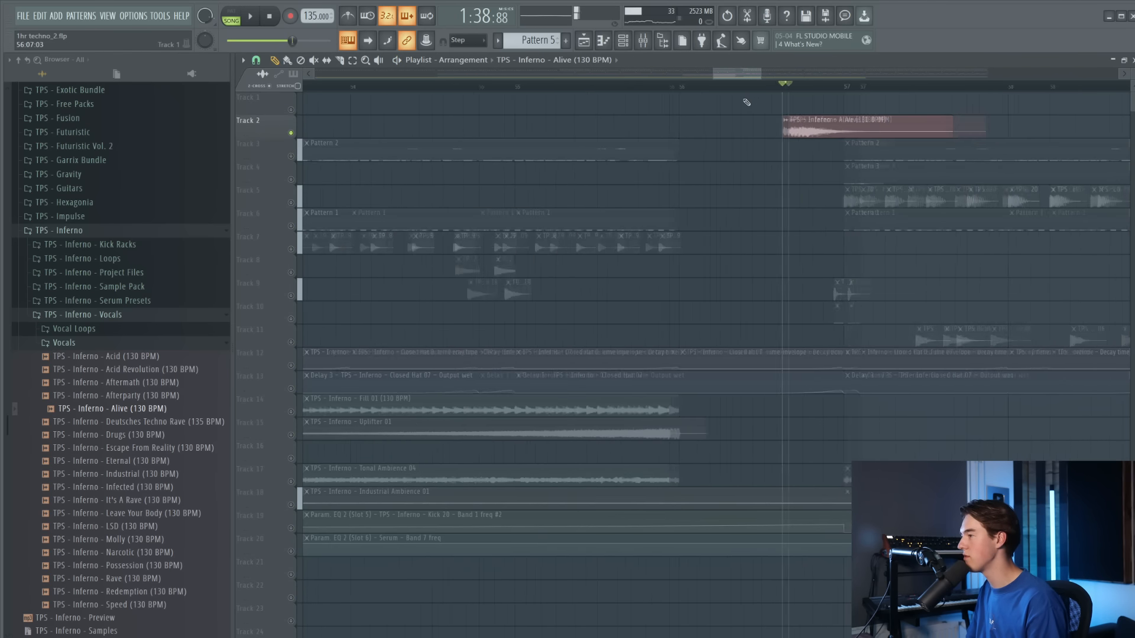
key("space")
Load Fruity Delay 3 into slot 2 of the Alive vocal's mixer track, insert 17, and play the vocal
key("F9")
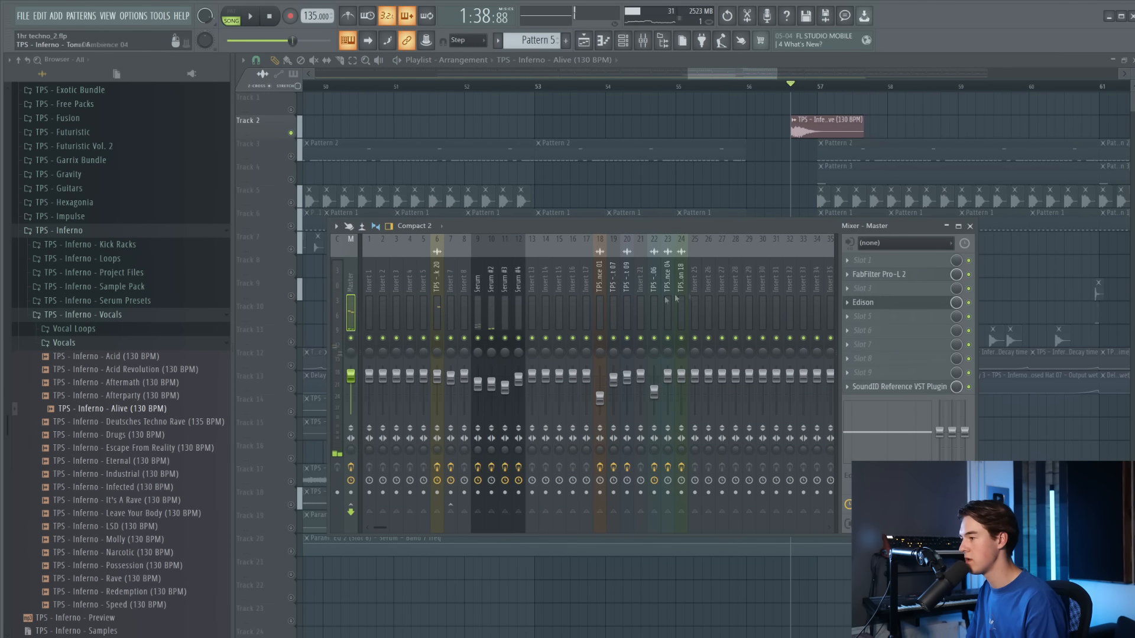
key("space")
left_click(862, 274)
left_click(1018, 244)
key("space")
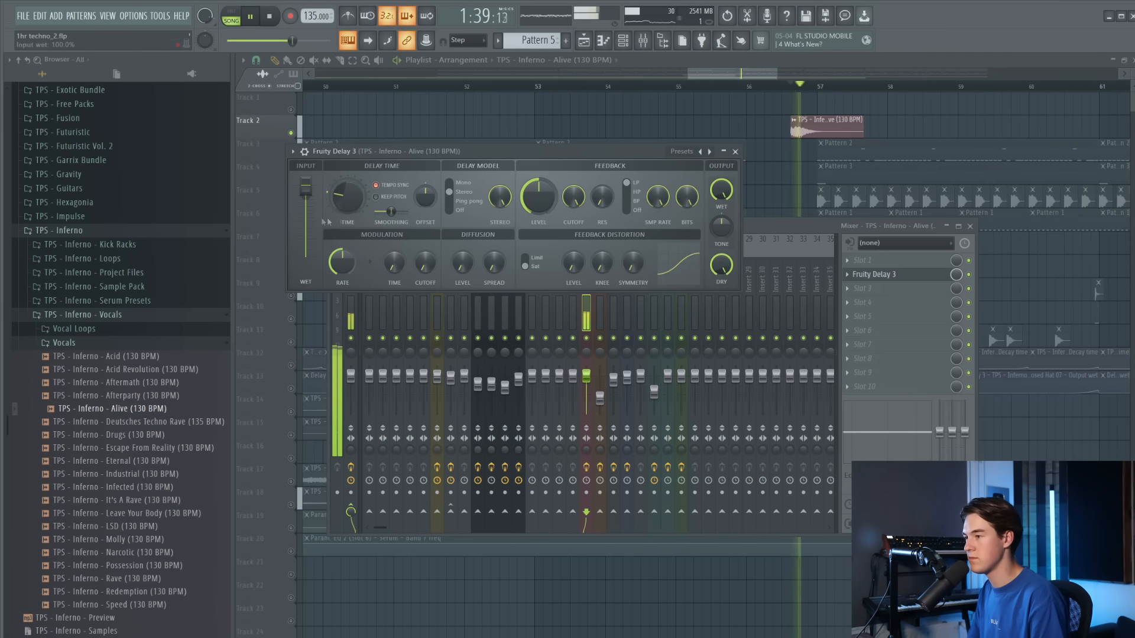
Set Fruity Delay 3 to the ping pong model with a time of 3.0, reducing its feedback and wet levels
left_click(470, 201)
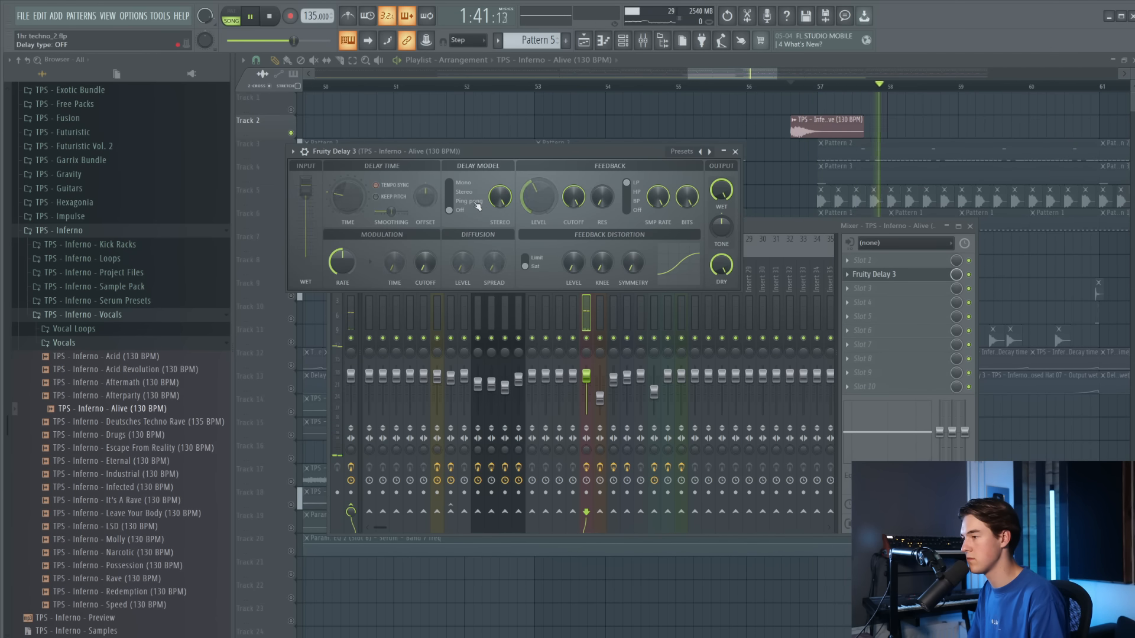
key("space")
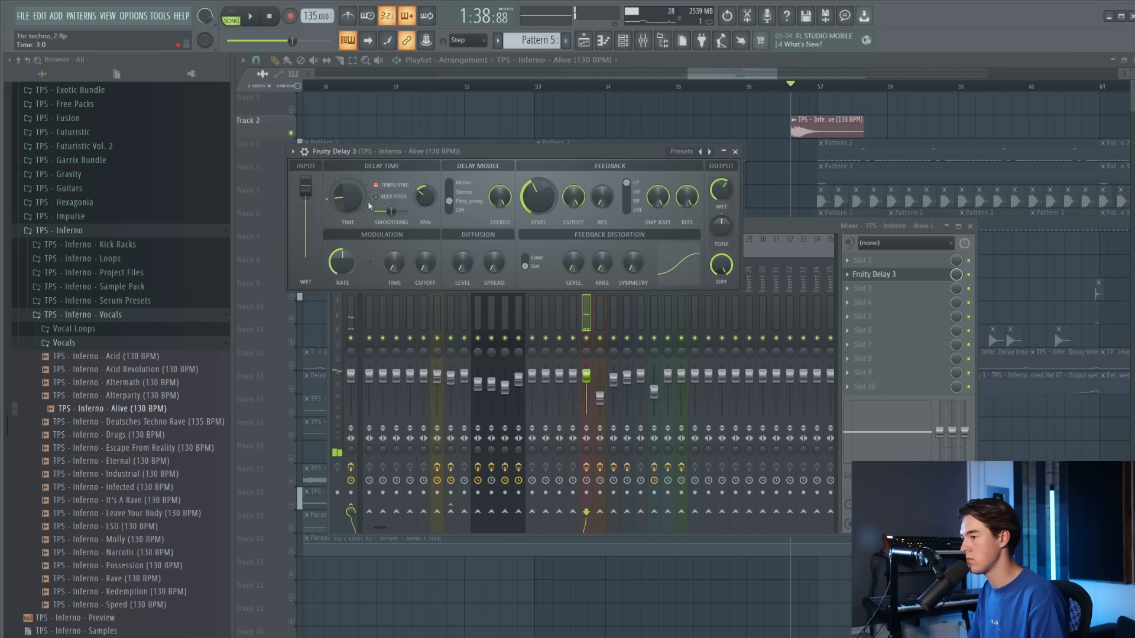
key("space")
key("space")
Add Fruity parametric EQ 2 in slot 3 of the Alive vocal and apply a band-limiting preset that cuts lows and highs
left_click(882, 292)
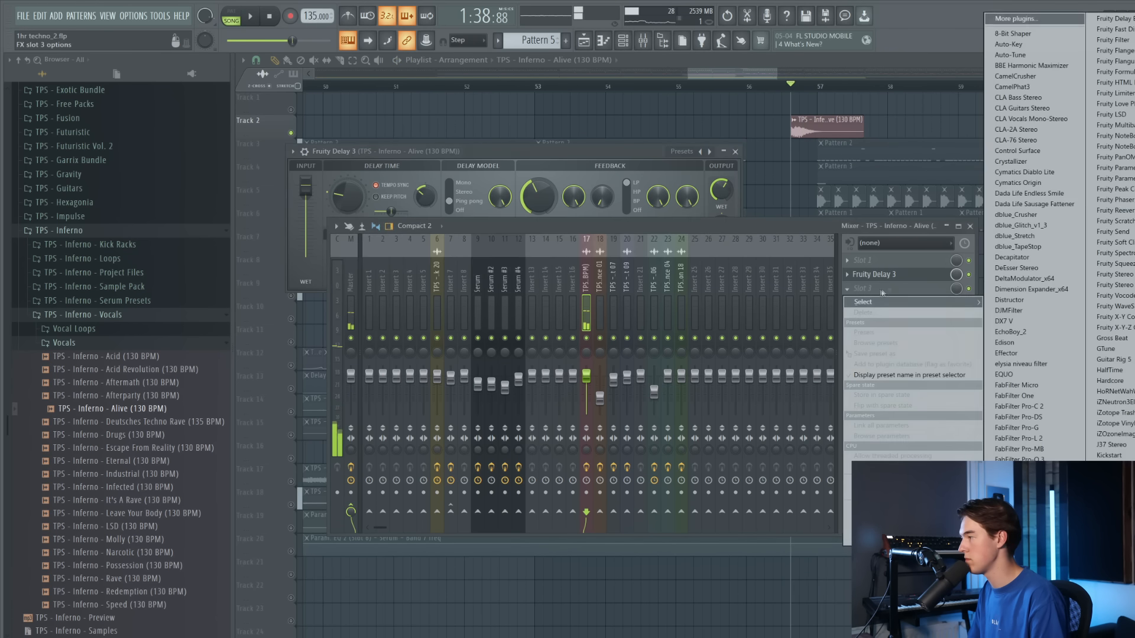
left_click(1111, 178)
left_click(655, 167)
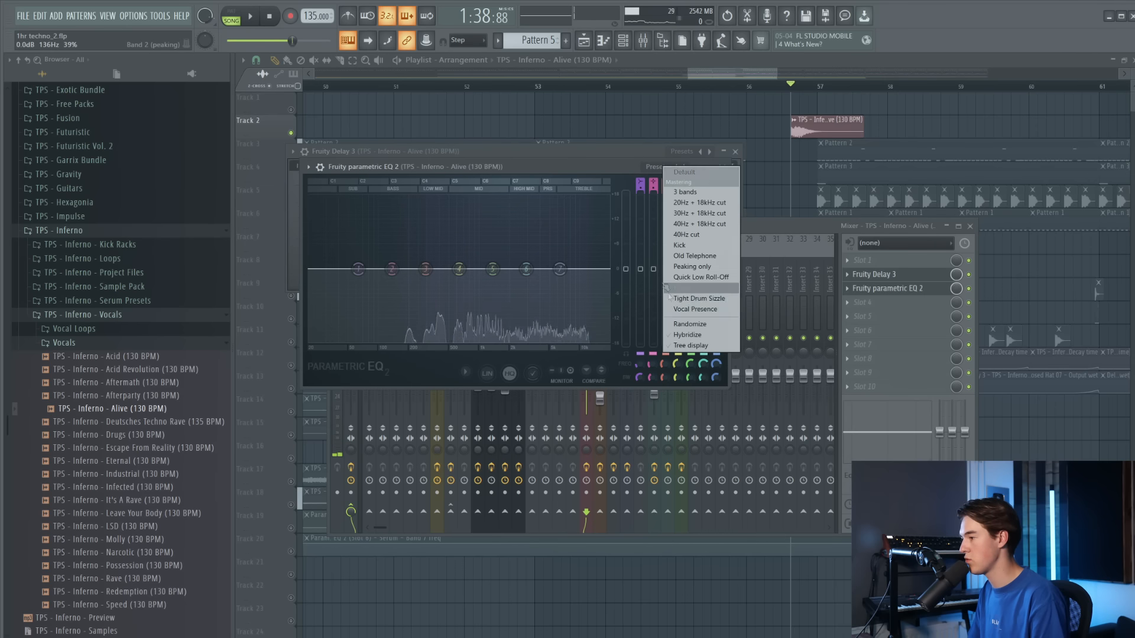
left_click(691, 299)
key("space")
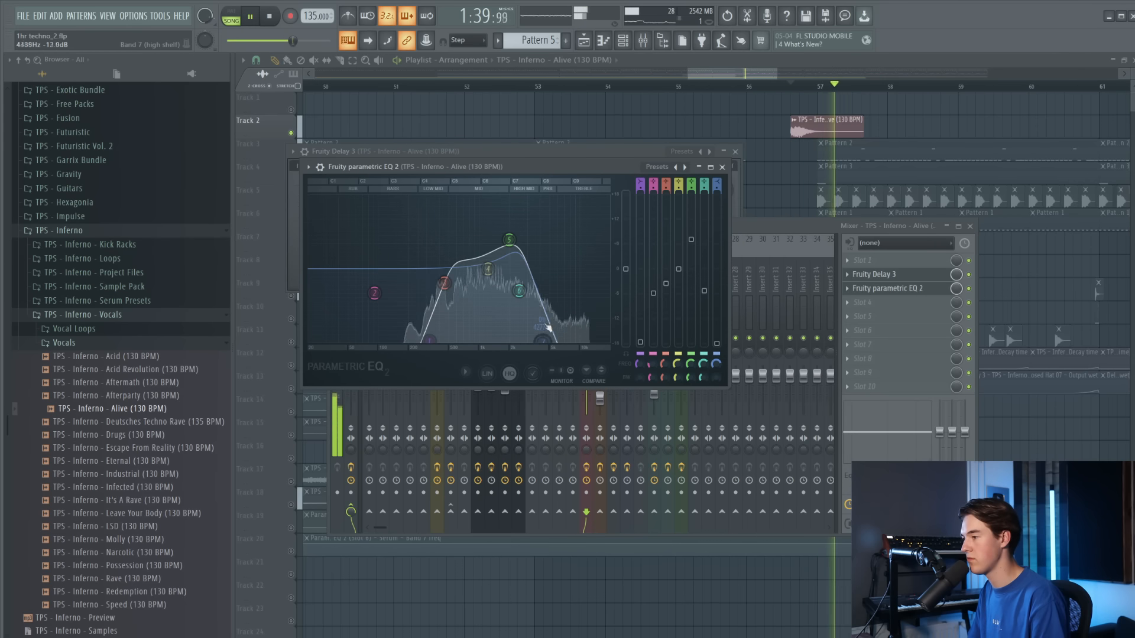
key("space")
Add Fruity Reeverb 2 in slot 4 of the Alive vocal, lowering its dry level and raising its wet level
left_click(887, 302)
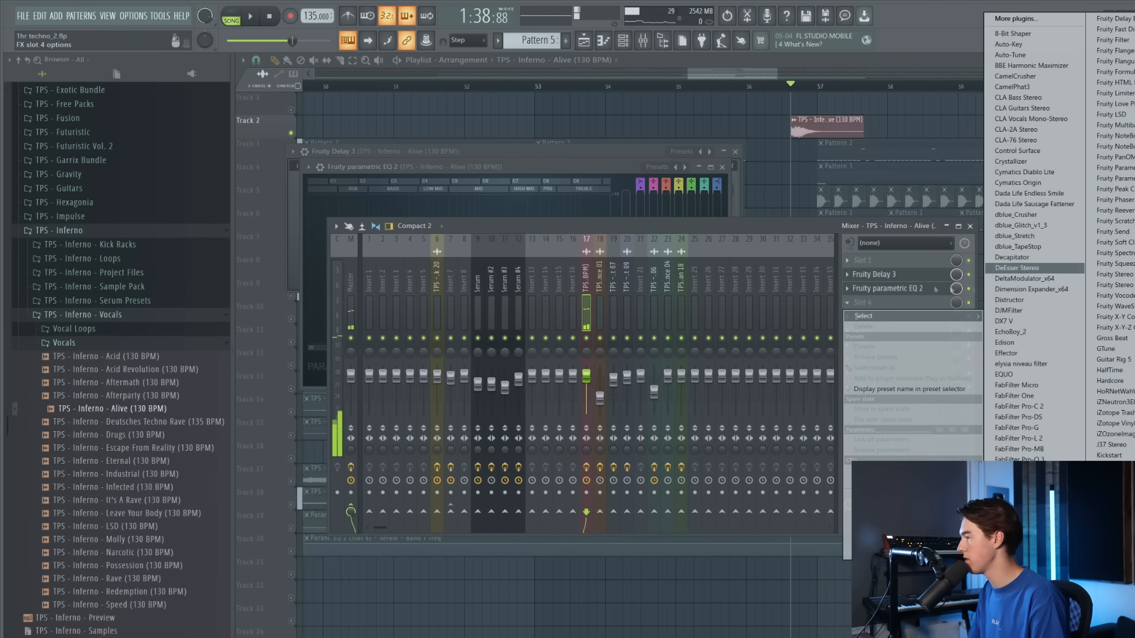
left_click(1112, 211)
key("space")
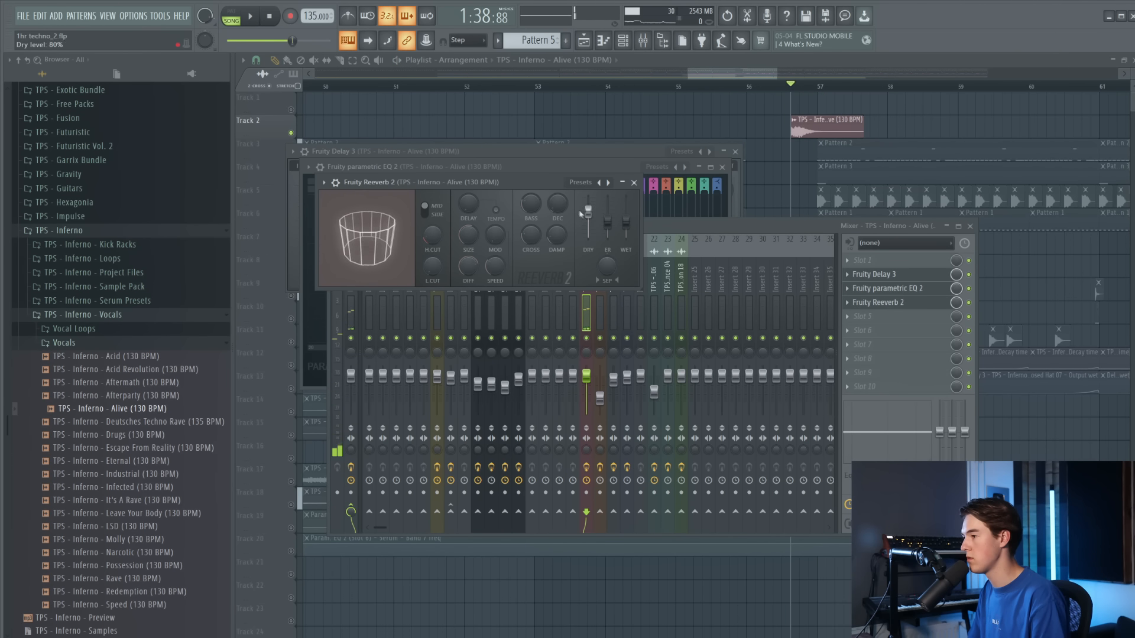
key("space")
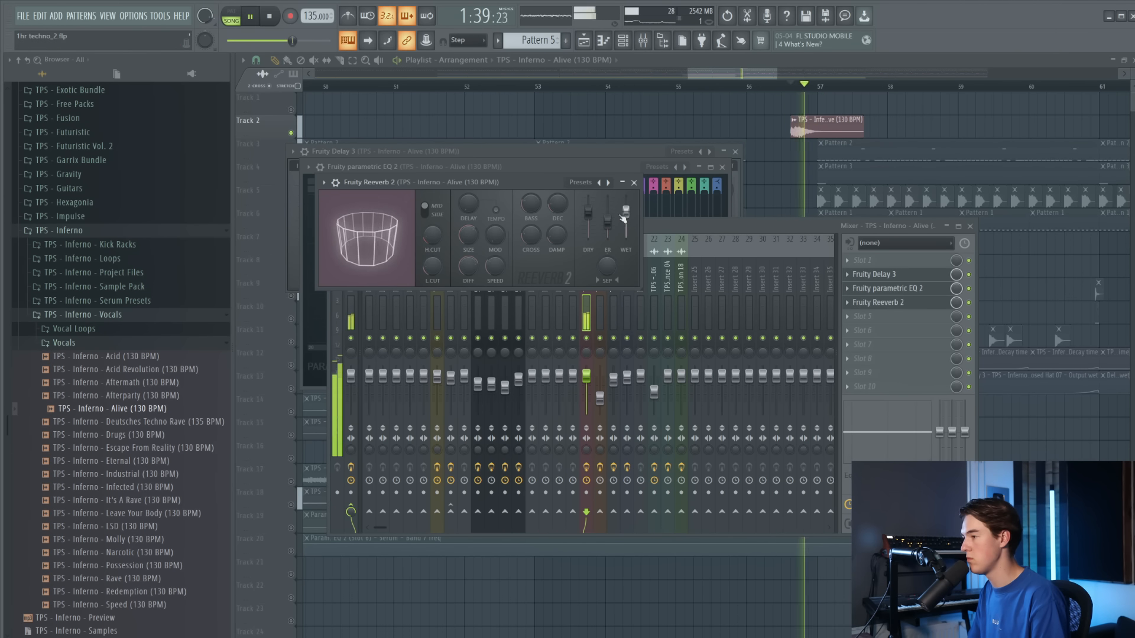
Unsolo Track 2 and play the Alive vocal with the full arrangement
right_click(291, 133)
key("space")
key("space")
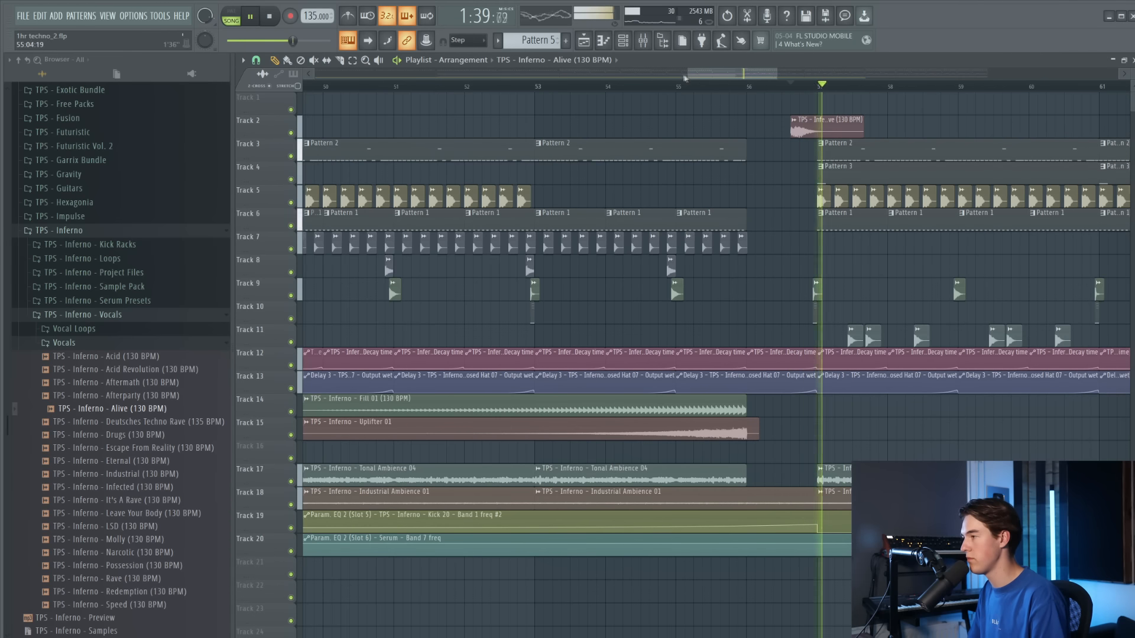
Move Fruity parametric EQ 2 behind Fruity Reeverb 2 in the vocal's effect chain and raise the EQ's high cut frequency
left_click(645, 42)
key("space")
key("space")
scroll(916, 304, "up", 1)
left_click(916, 304)
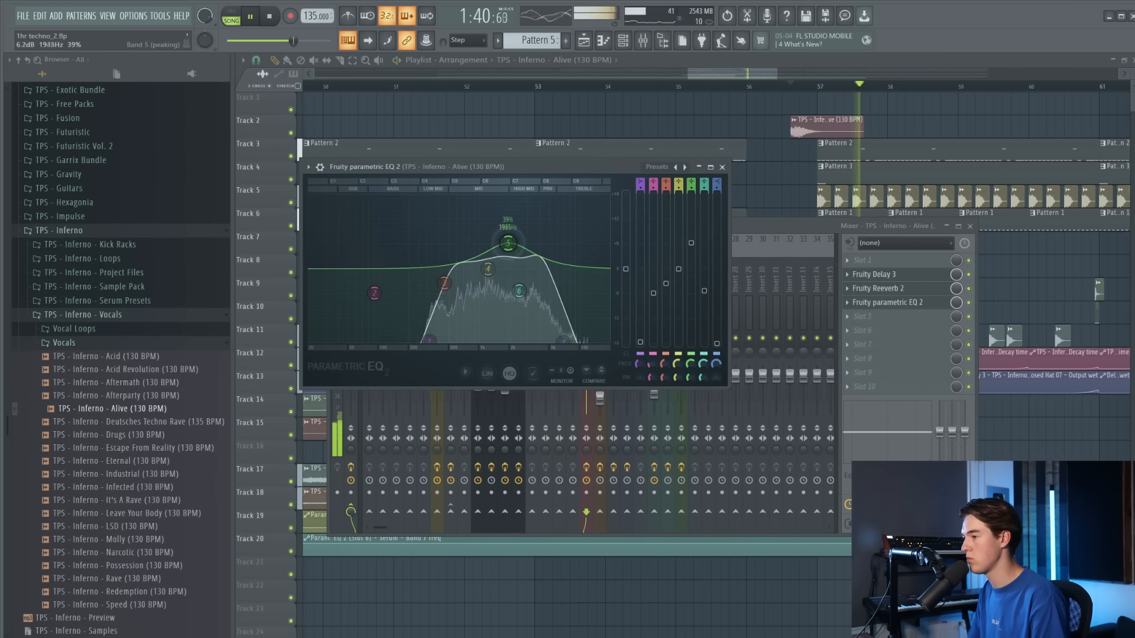
Set the high cut of the Alive vocal's Fruity Reeverb 2 to about 3.9 kHz and lower its wet level slightly
left_click(875, 289)
left_click_drag(432, 242, 432, 239)
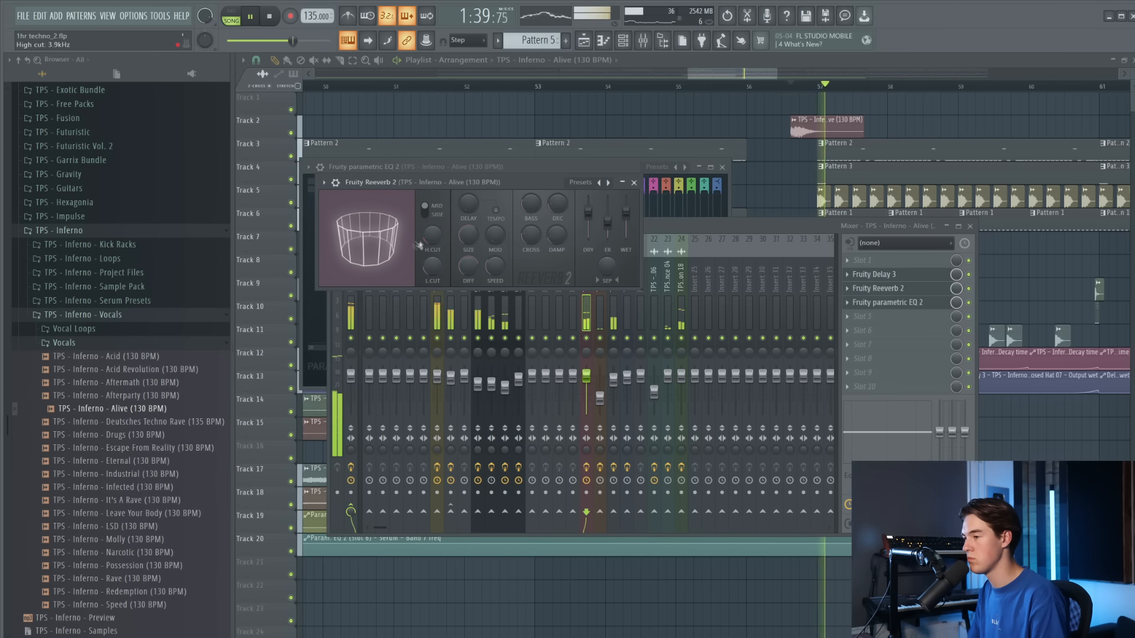
left_click_drag(626, 212, 626, 216)
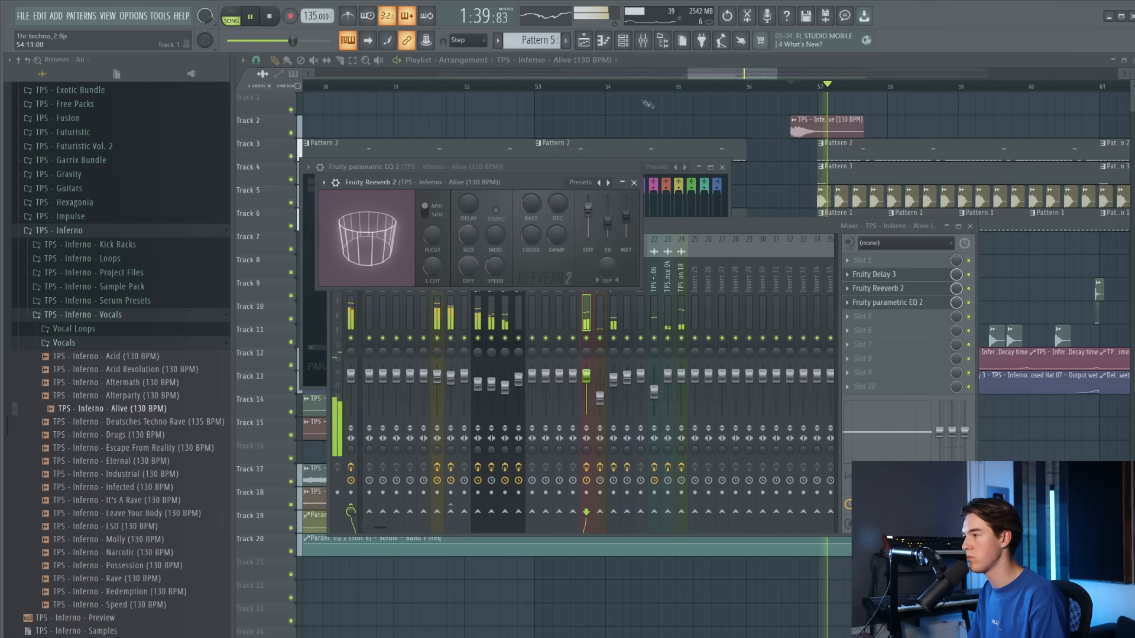
Set the Alive vocal's mixer volume to 91% and its Fruity Delay 3 output wet level to 72.2% while playing the transition
left_click(604, 86)
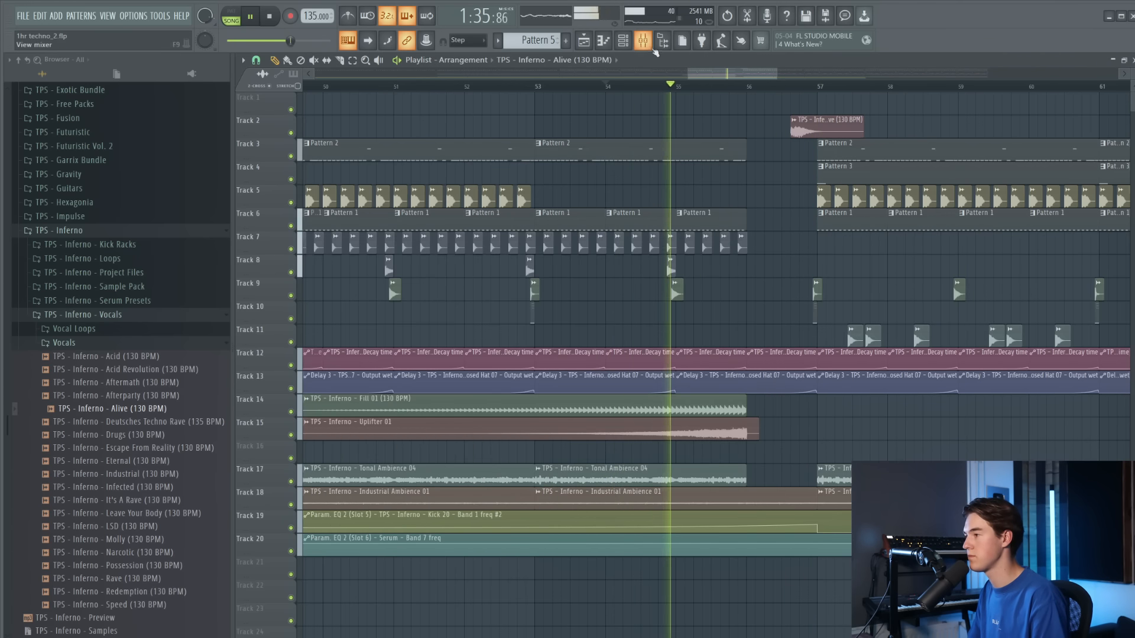
key("F9")
left_click_drag(594, 385, 593, 383)
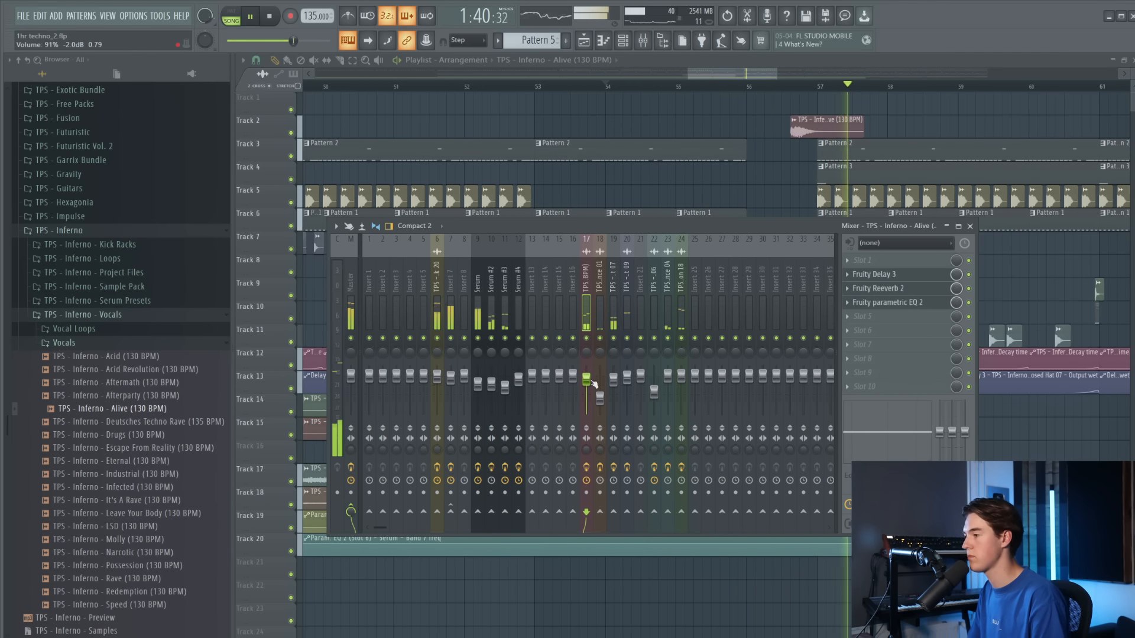
left_click(913, 307)
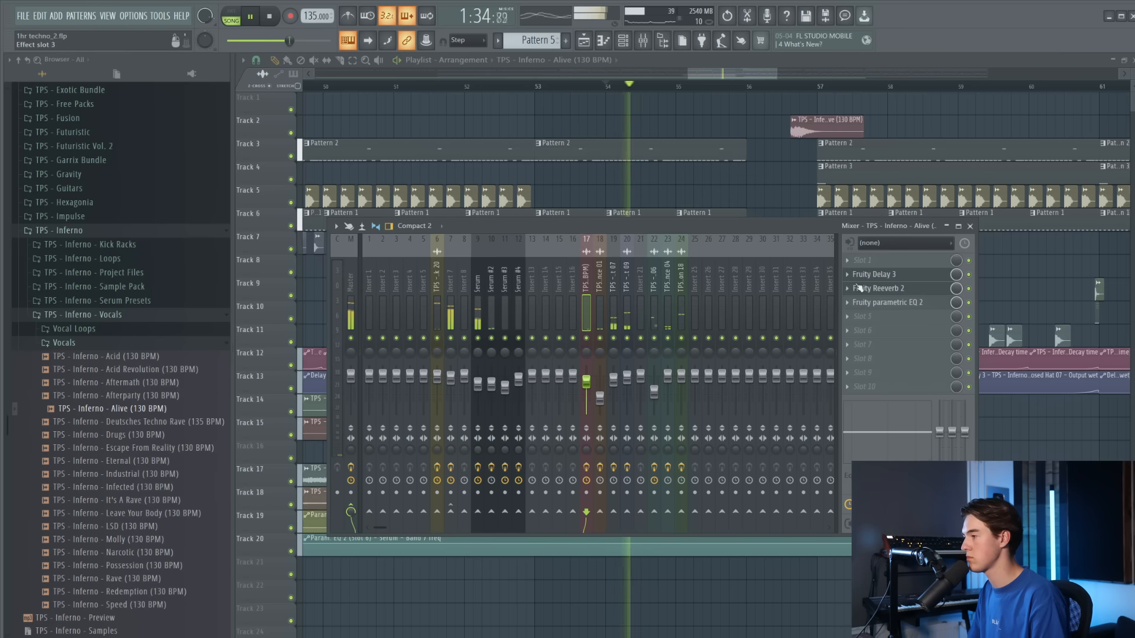
left_click(878, 276)
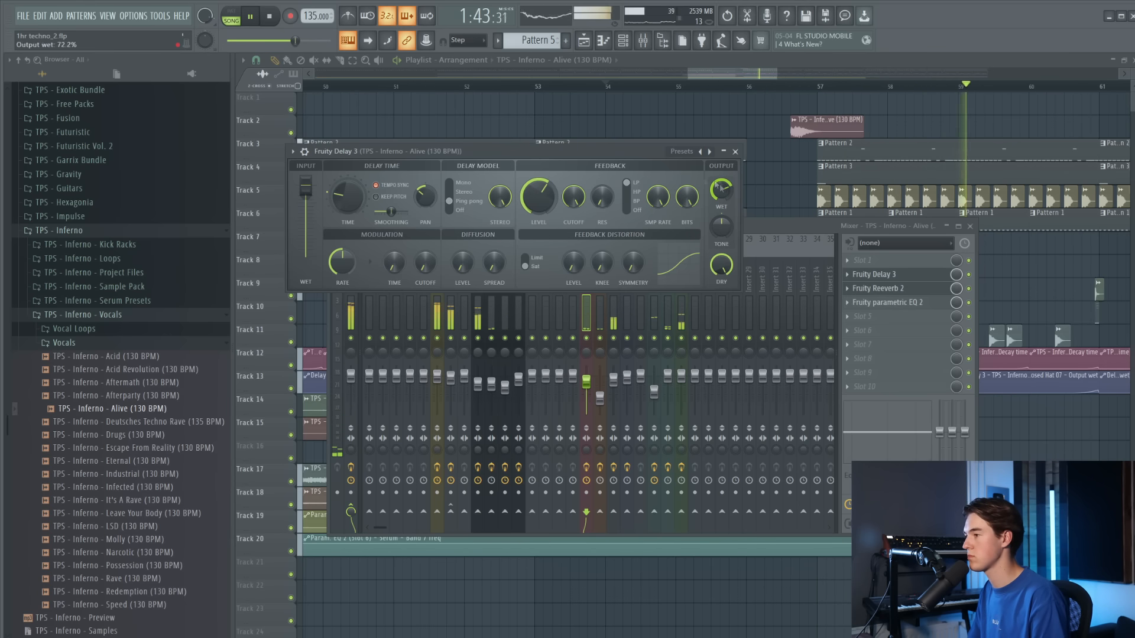
Move the Alive vocal clip at bar 57 up to Track 1 and place a second one there leading into bar 73
right_click(893, 137)
scroll(913, 141, "down", 6)
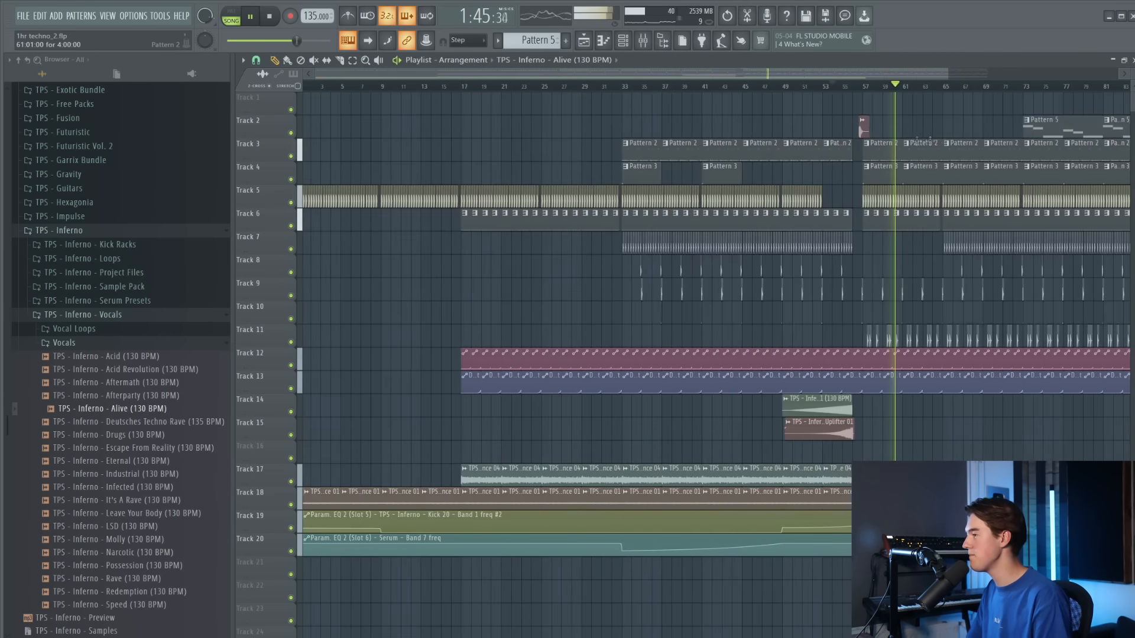
scroll(930, 141, "up", 5)
left_click_drag(725, 128, 726, 105)
left_click(1018, 102)
scroll(1034, 107, "up", 8)
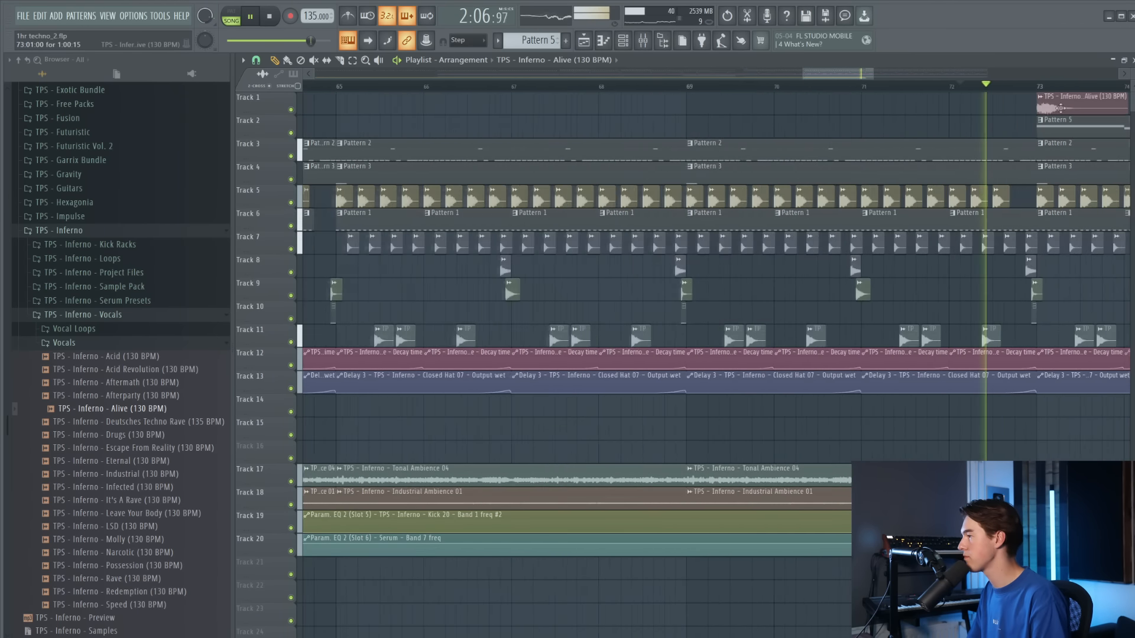
left_click_drag(1061, 108, 1026, 109)
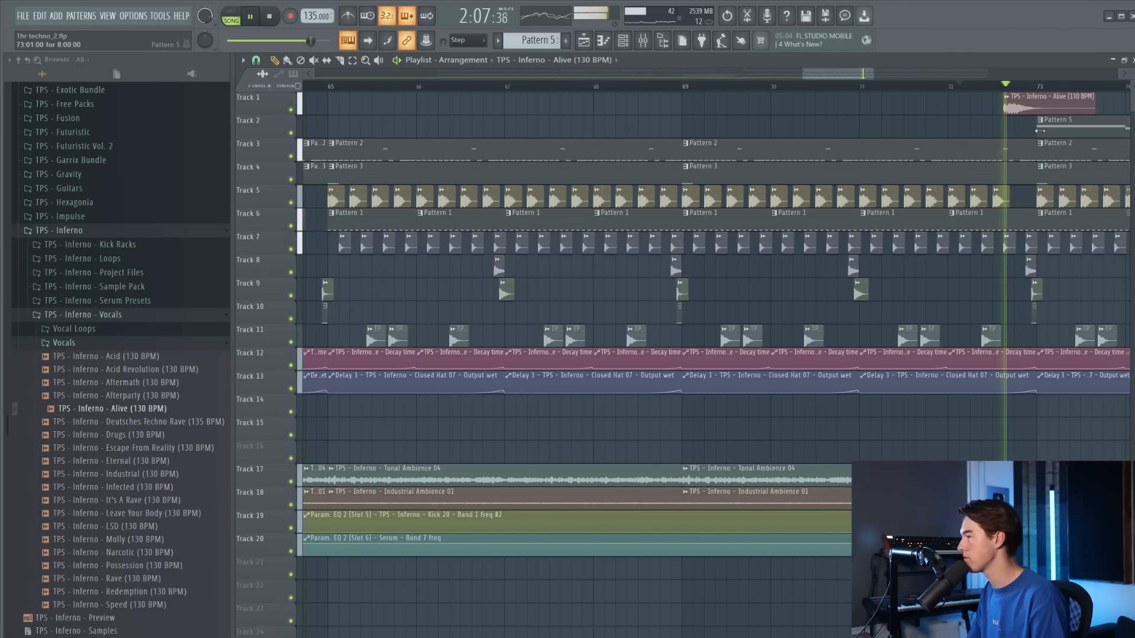
scroll(784, 177, "down", 6)
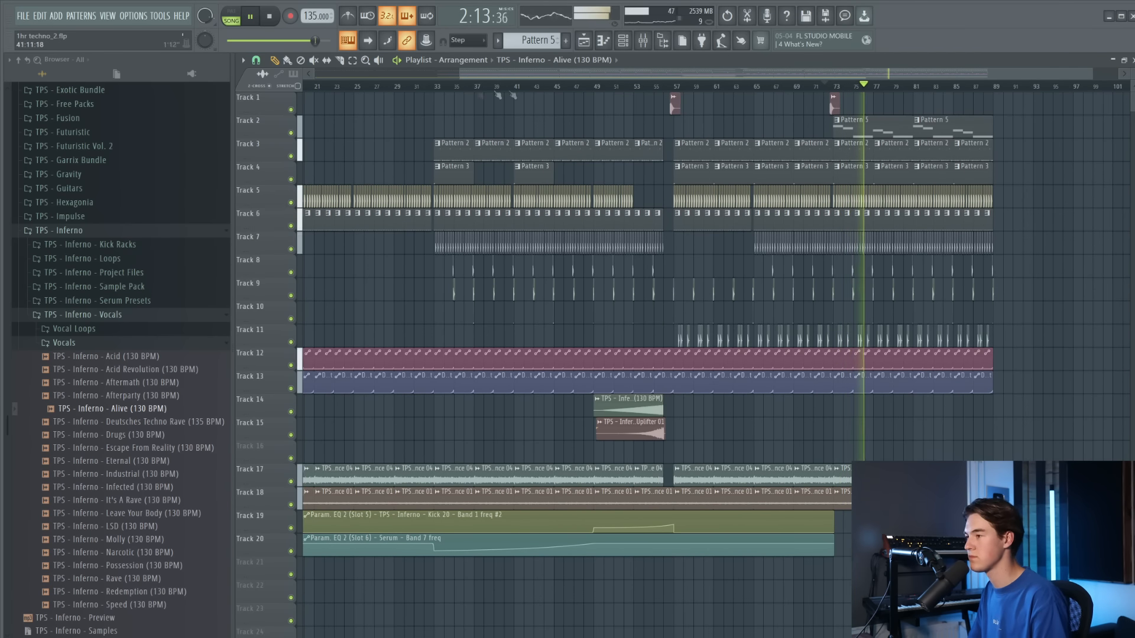
Duplicate the Fill 01 and Uplifter 01 clips on Tracks 14 and 15 so they build up to bar 73
key("space")
scroll(714, 180, "down", 3)
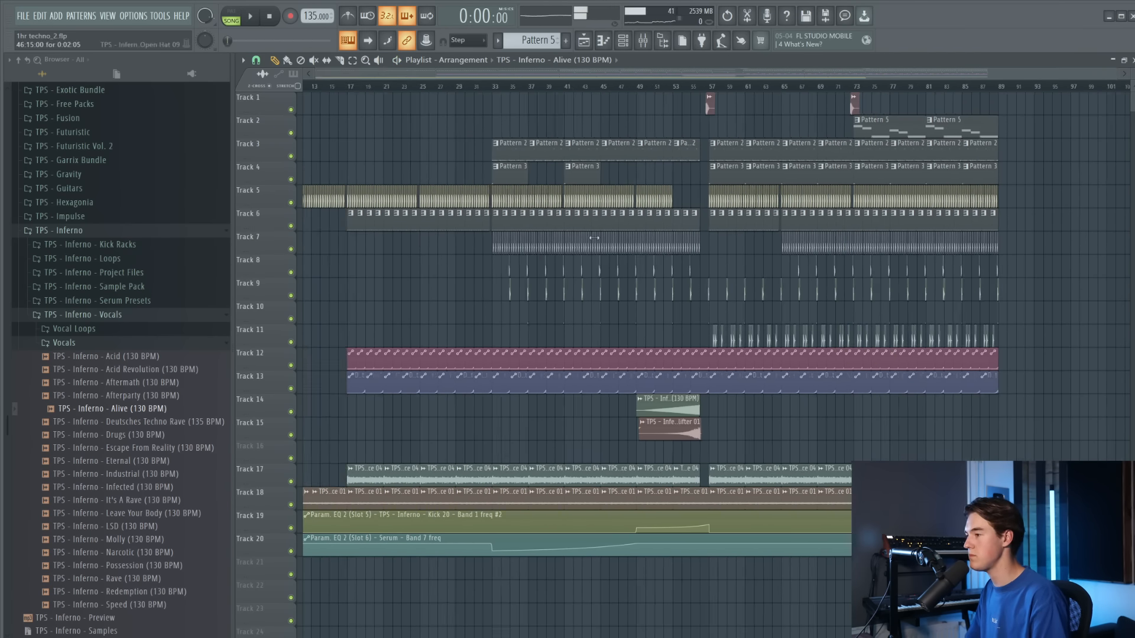
key("space")
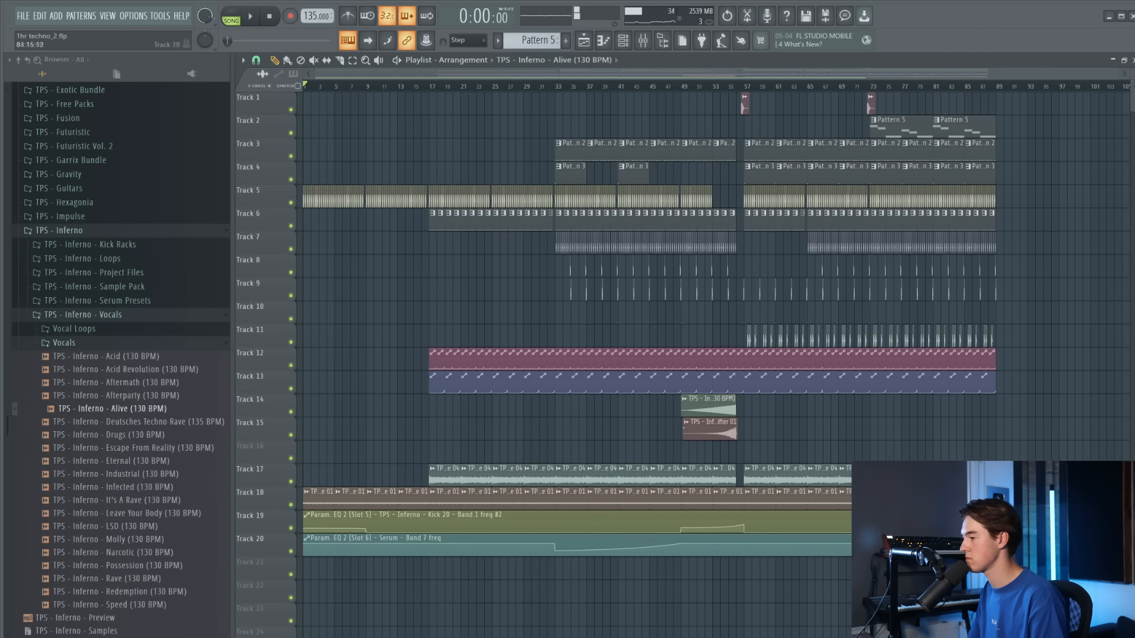
left_click_drag(750, 450, 854, 409)
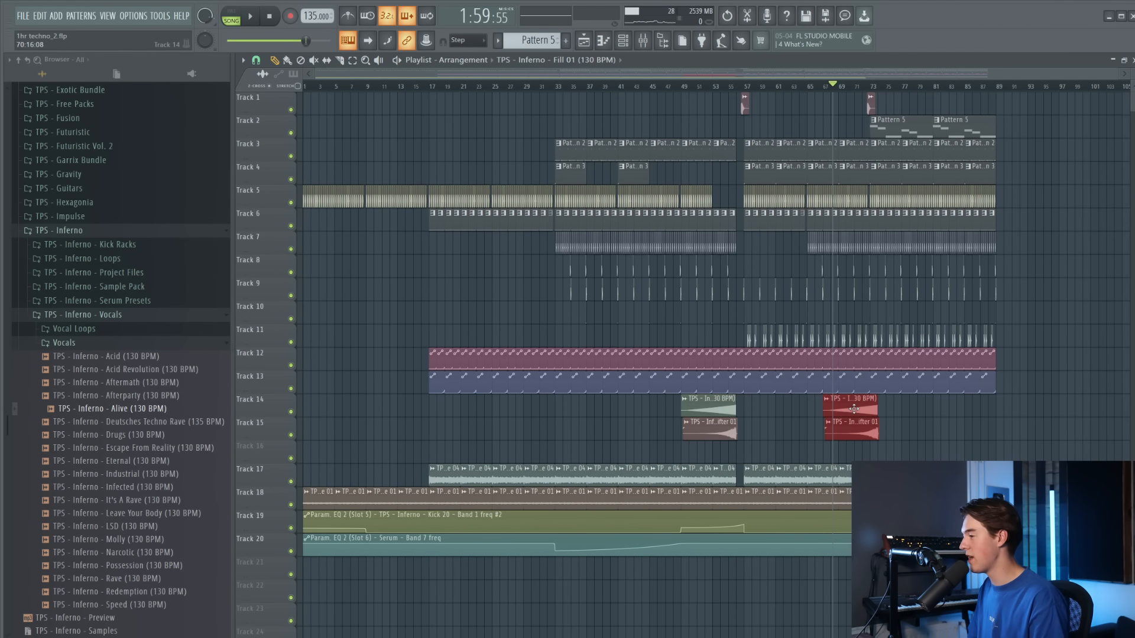
scroll(849, 409, "up", 6)
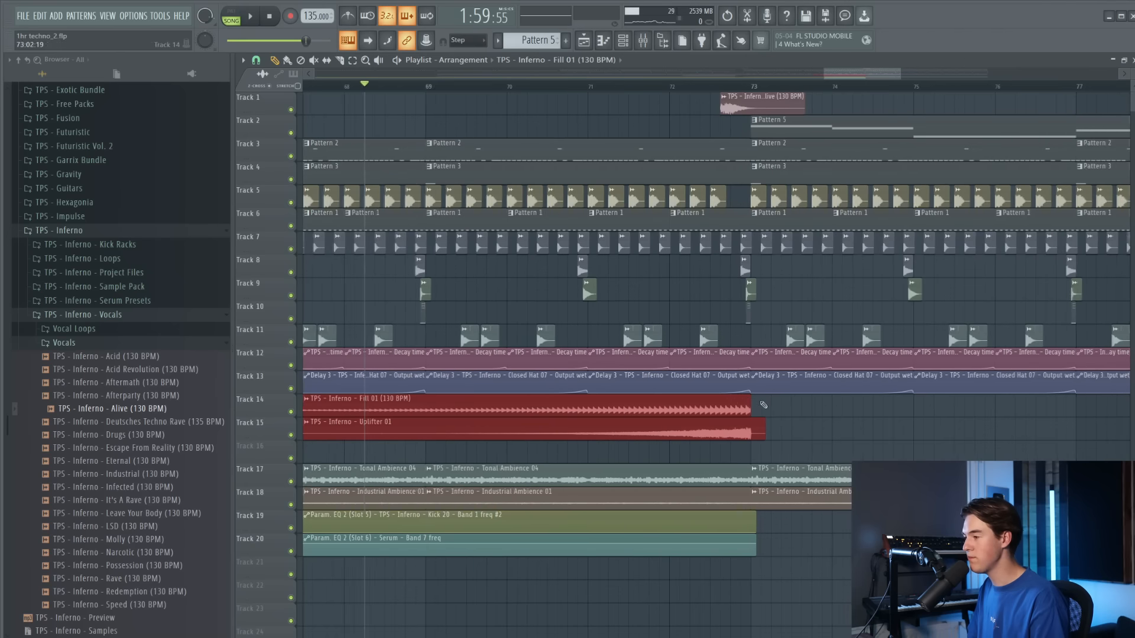
left_click(581, 128)
Trim the start of the duplicated Fill 01 clip to bar 72 so it lasts one bar, and play the transition
scroll(581, 129, "down", 2)
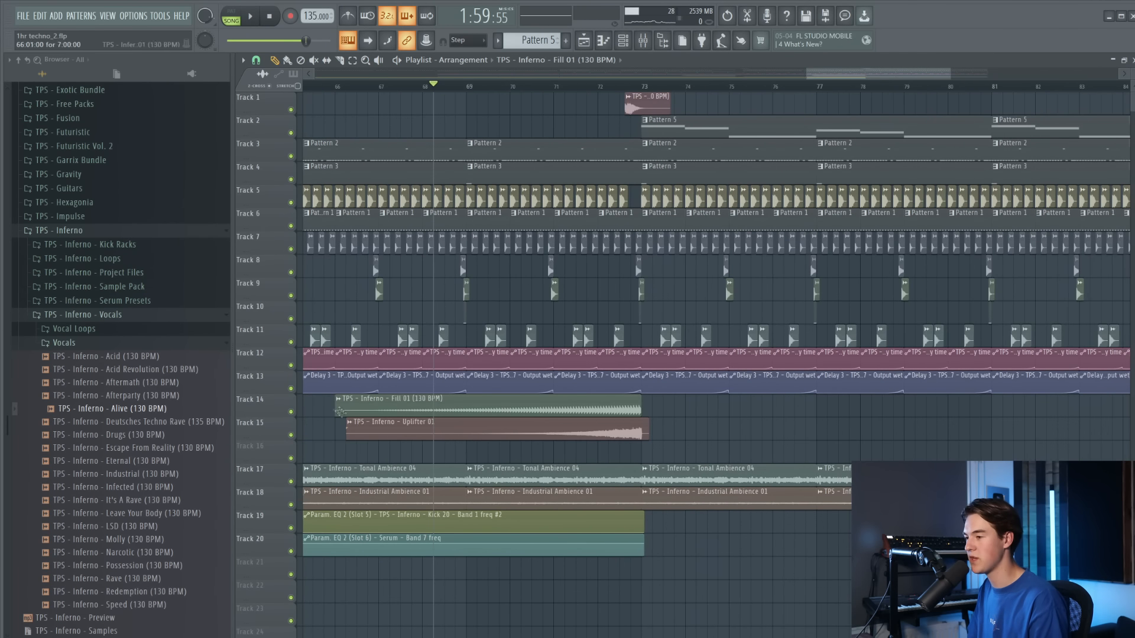
key("space")
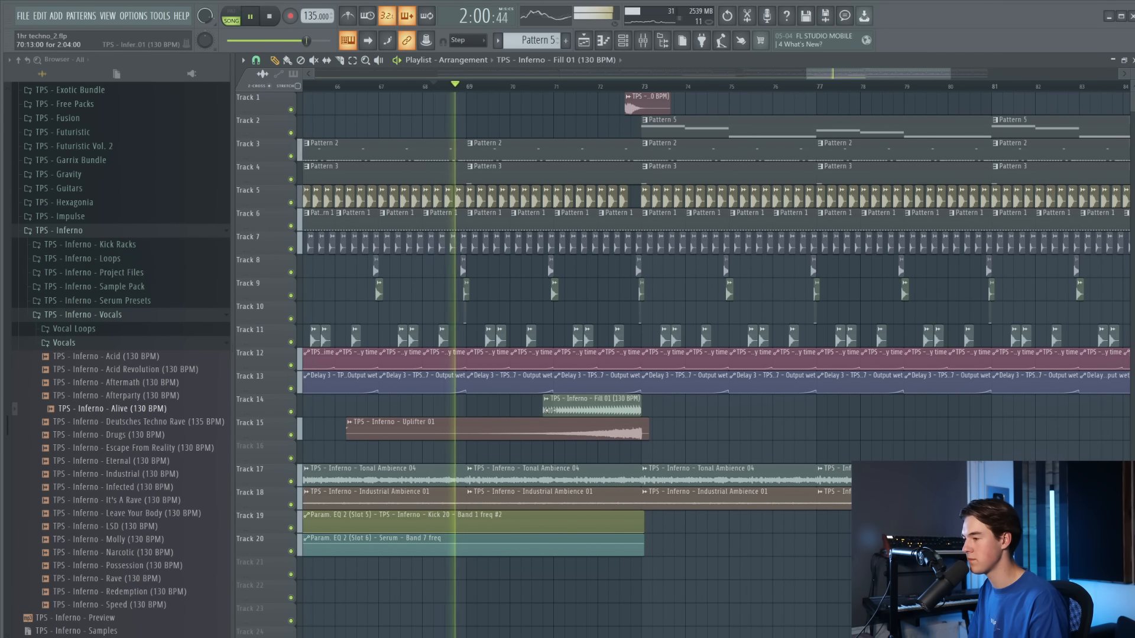
left_click_drag(545, 410, 555, 410)
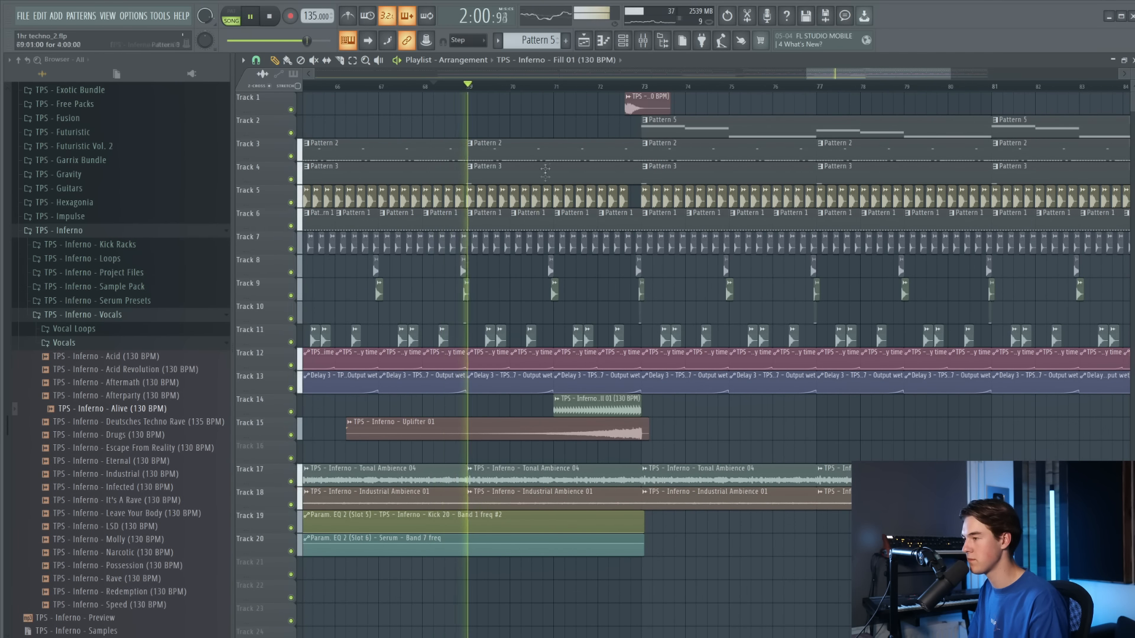
scroll(547, 408, "up", 2)
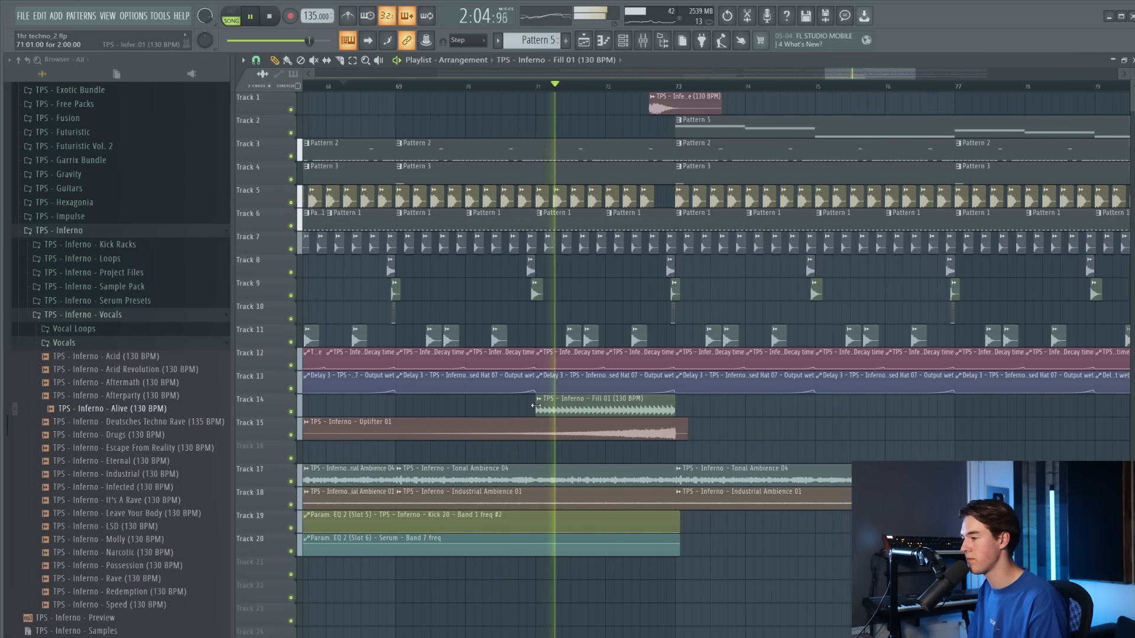
left_click_drag(536, 406, 606, 405)
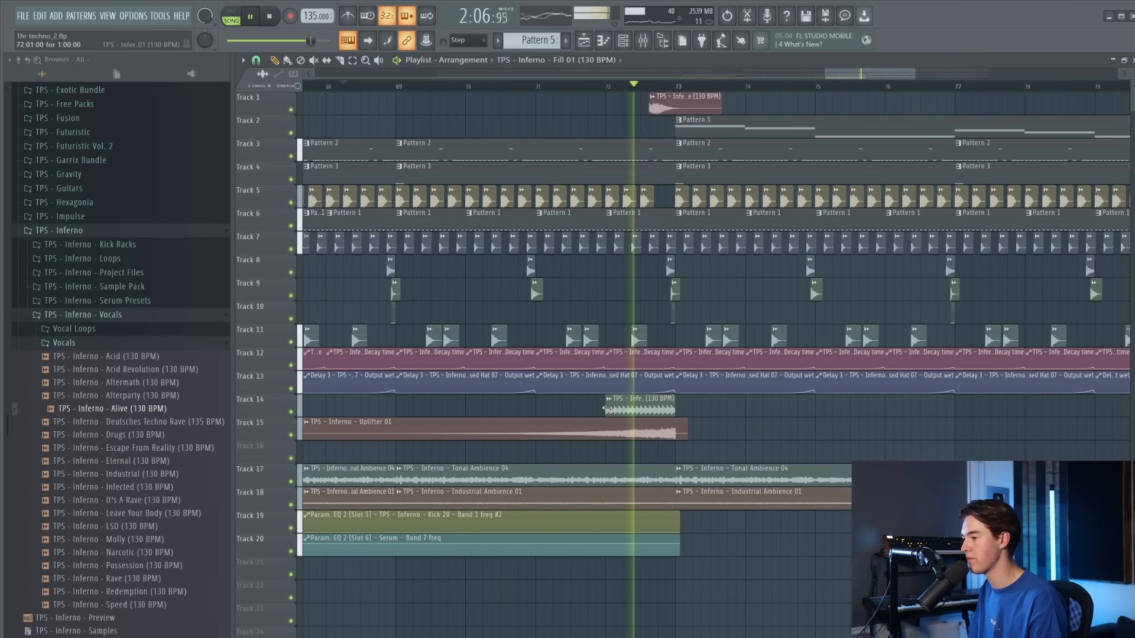
left_click(590, 86)
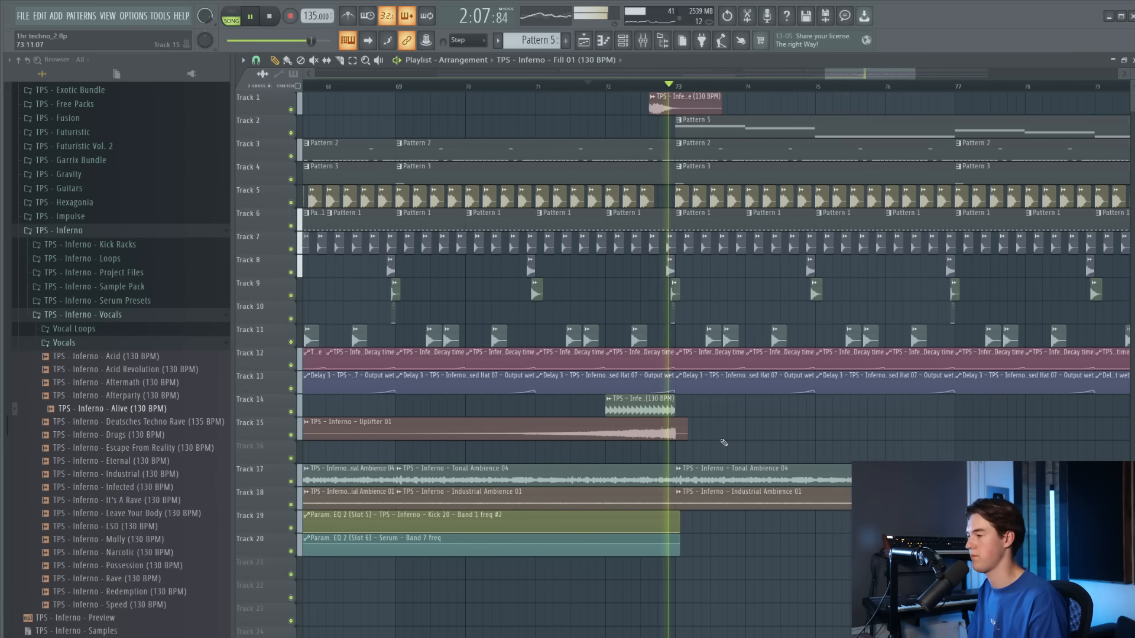
scroll(682, 429, "down", 5)
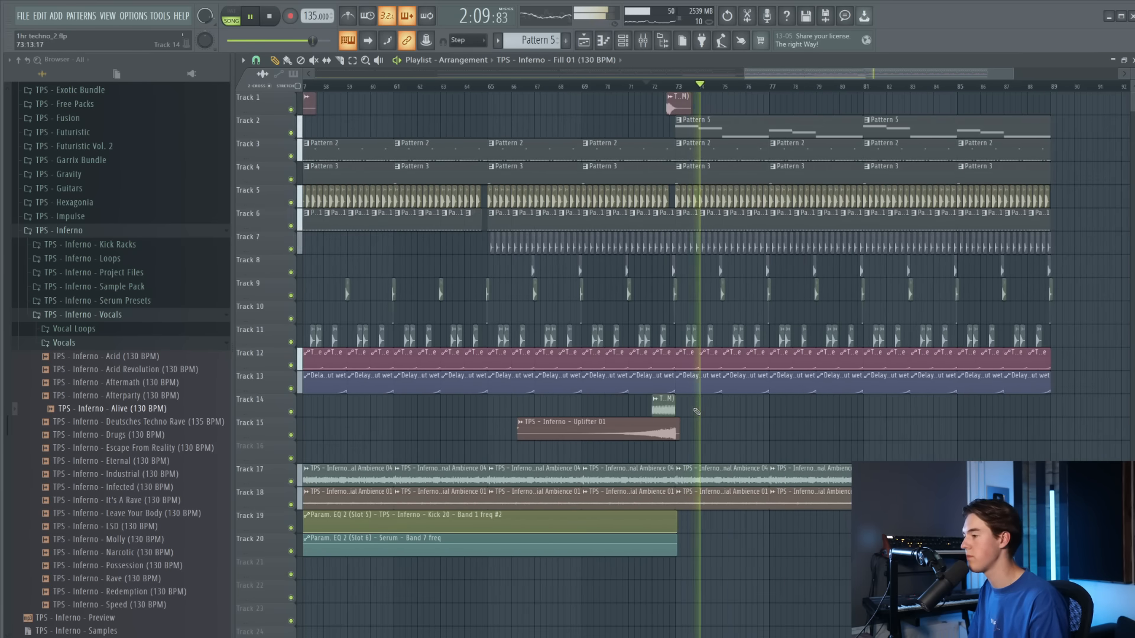
Check the Alive vocal's EQ and Serum #4's Fruity parametric EQ 2 and Fruity Reeverb 2, soloing Serum #4 briefly to hear it alone
scroll(691, 412, "up", 1)
key("F9")
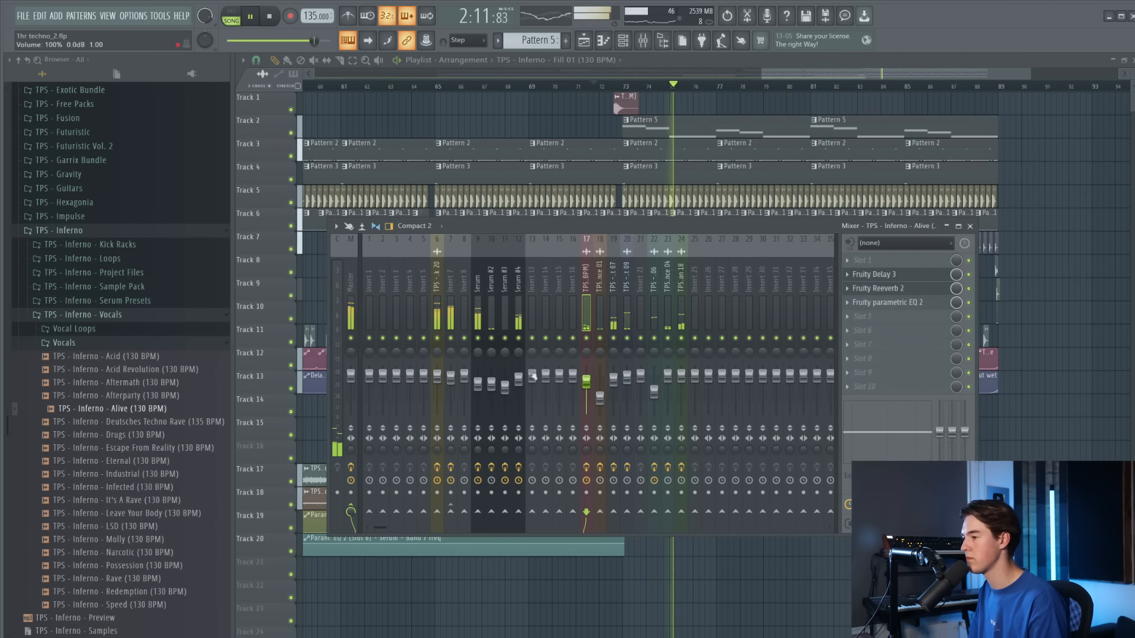
left_click(899, 302)
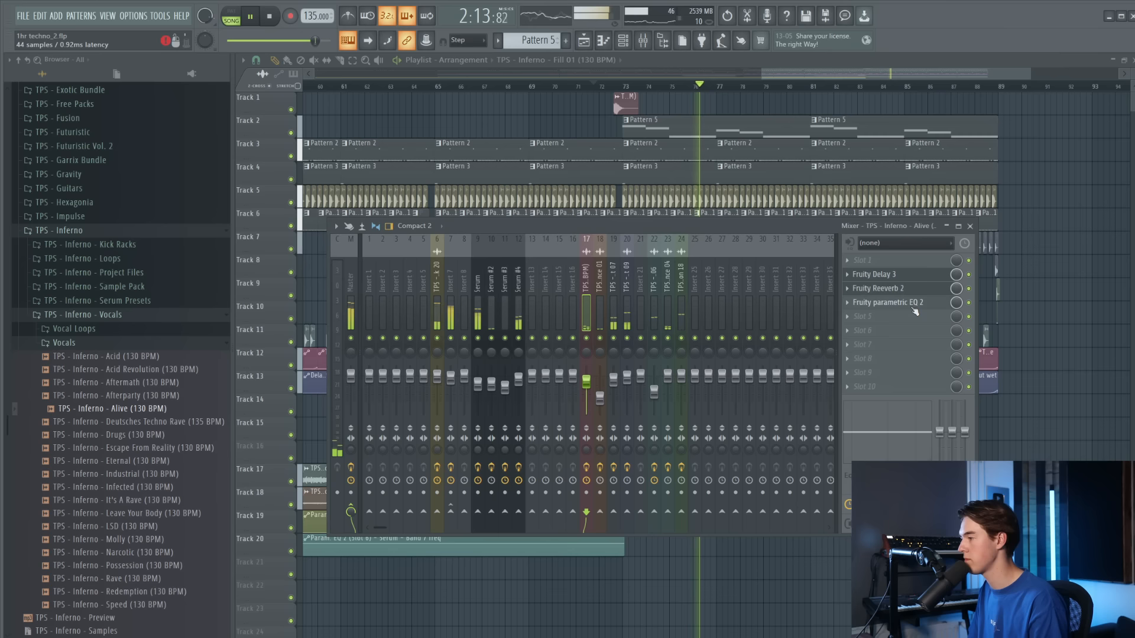
left_click(722, 167)
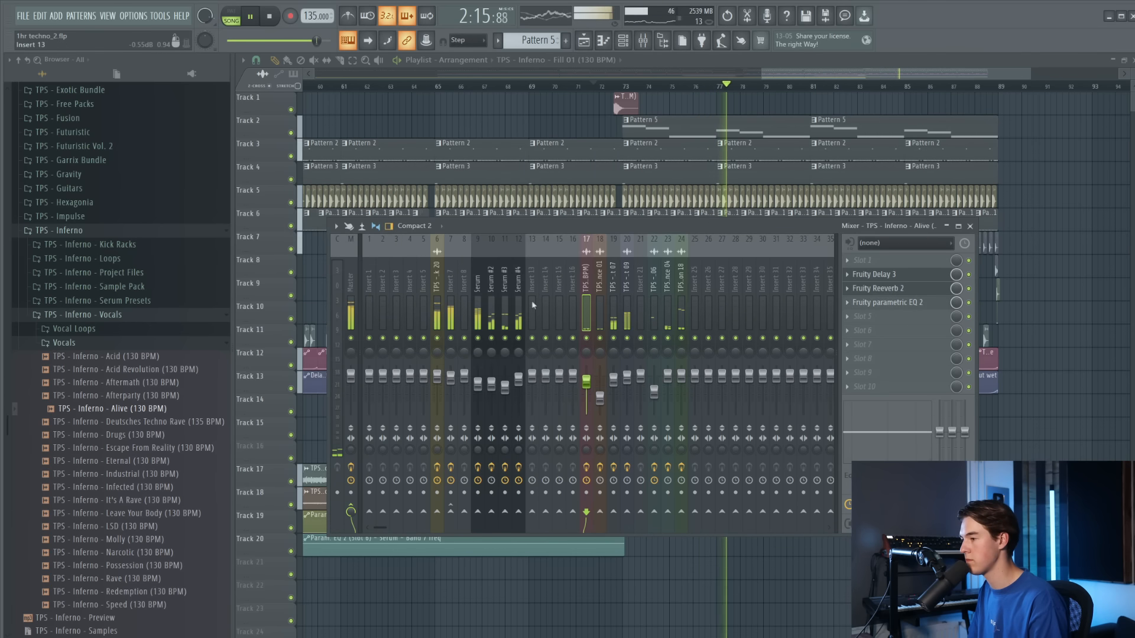
left_click(904, 263)
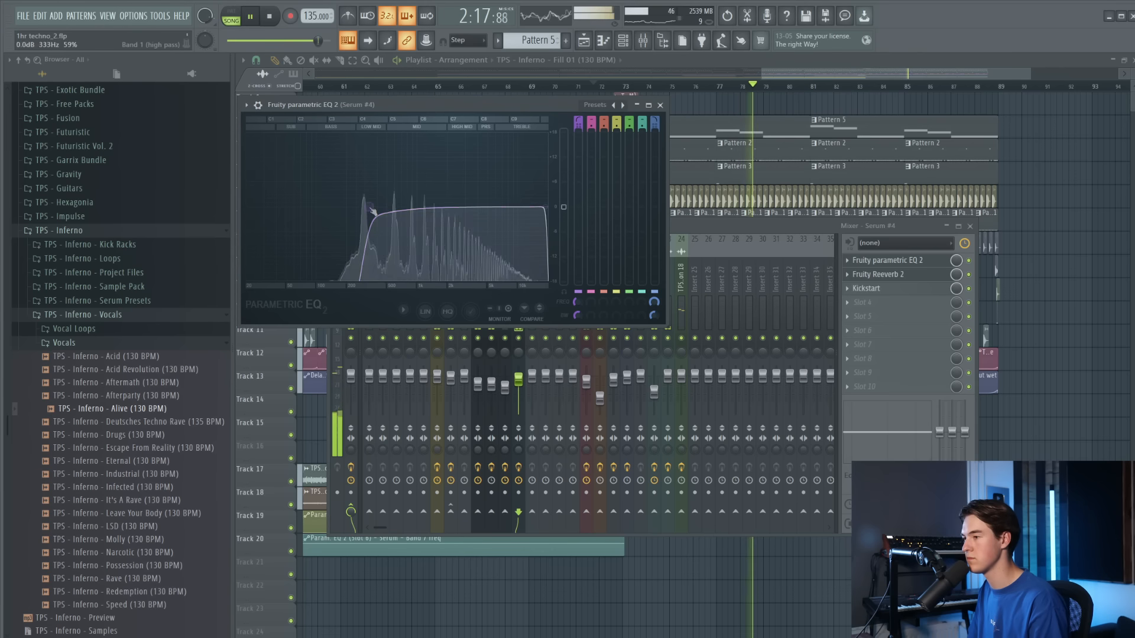
left_click(660, 104)
right_click(520, 338)
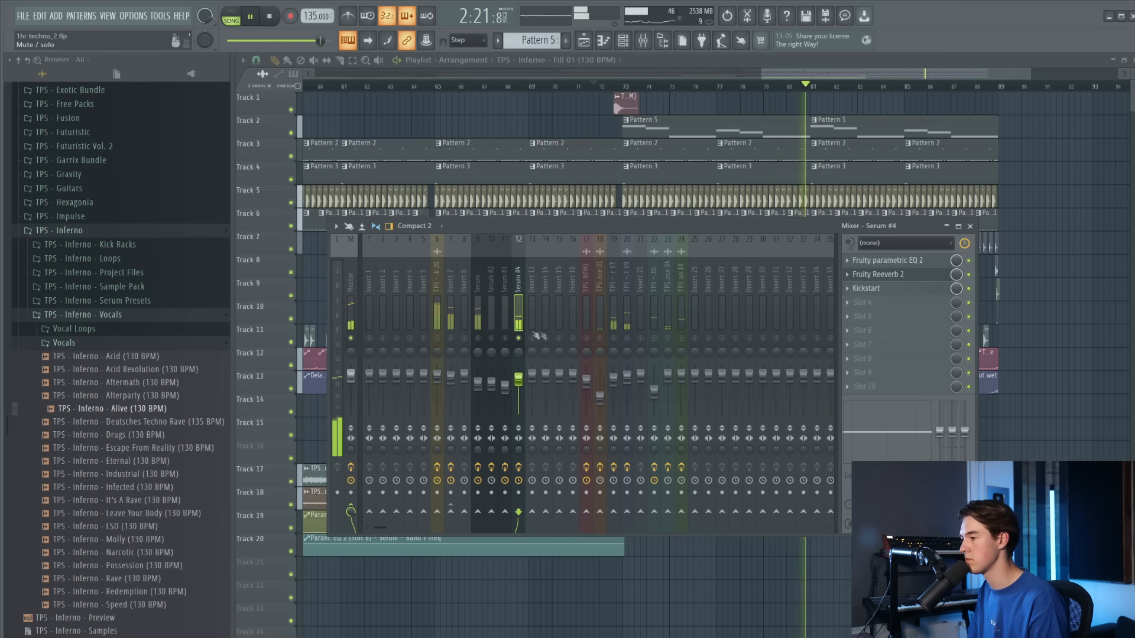
right_click(520, 338)
left_click(902, 276)
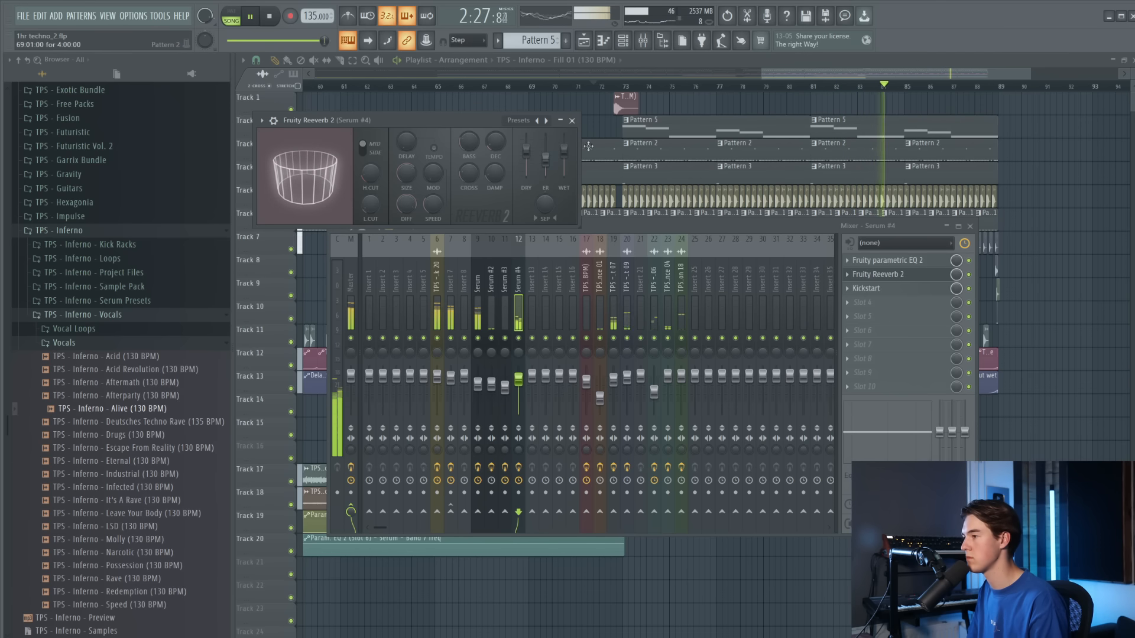
right_click(1044, 228)
Play the arrangement around bar 49 to examine the start of the build-up with Fill 01 and Uplifter 01
scroll(946, 251, "down", 5)
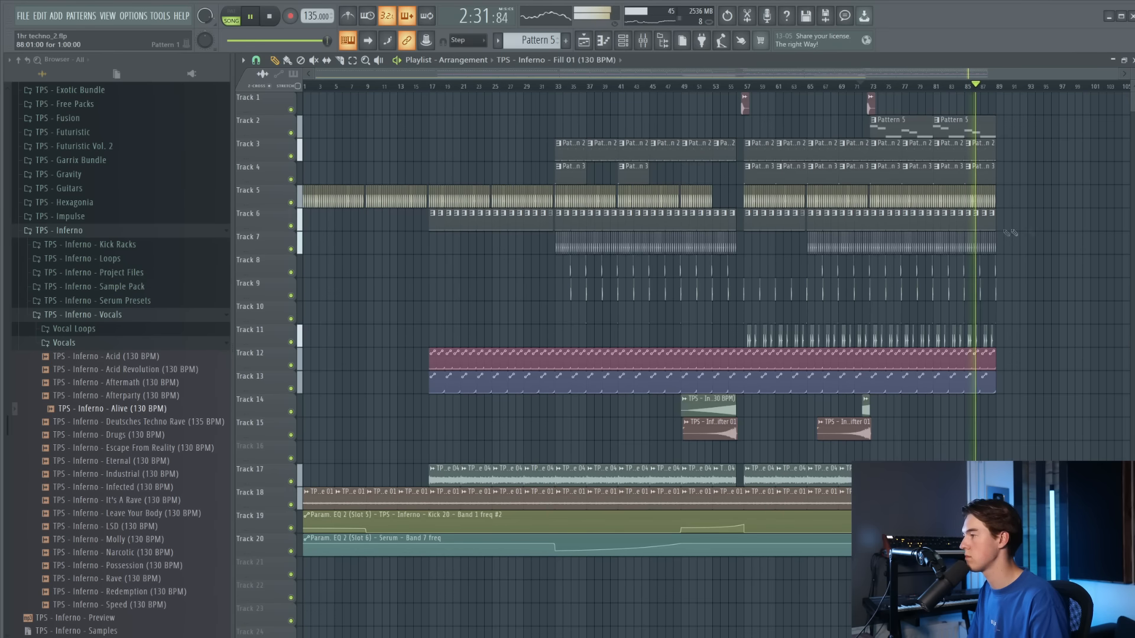
key("space")
left_click(548, 88)
scroll(573, 171, "up", 4)
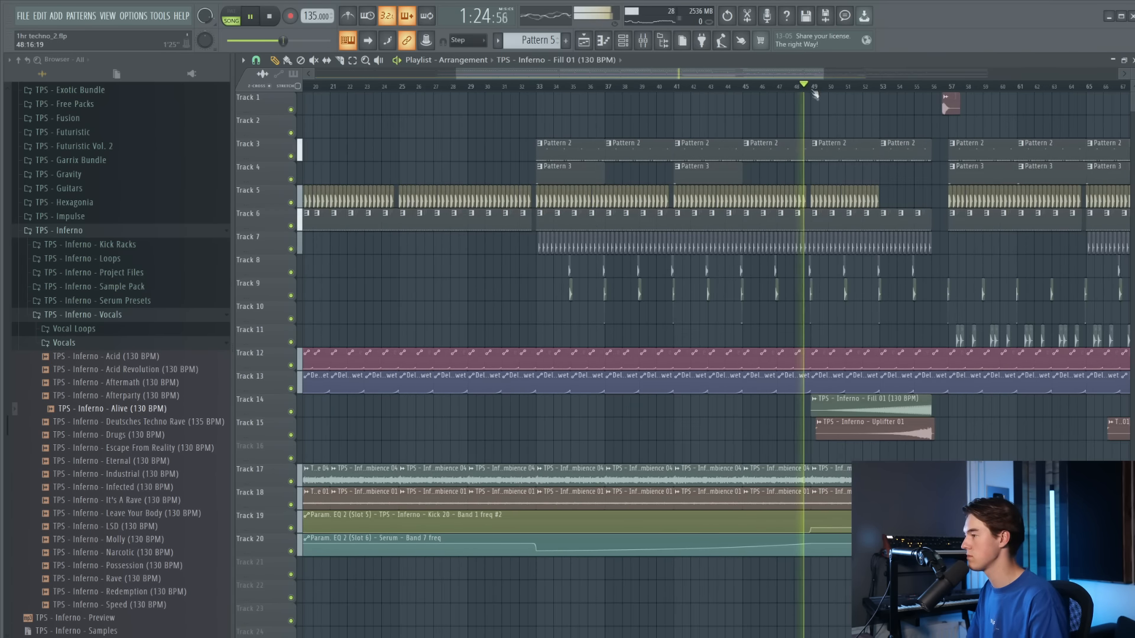
scroll(812, 90, "down", 1)
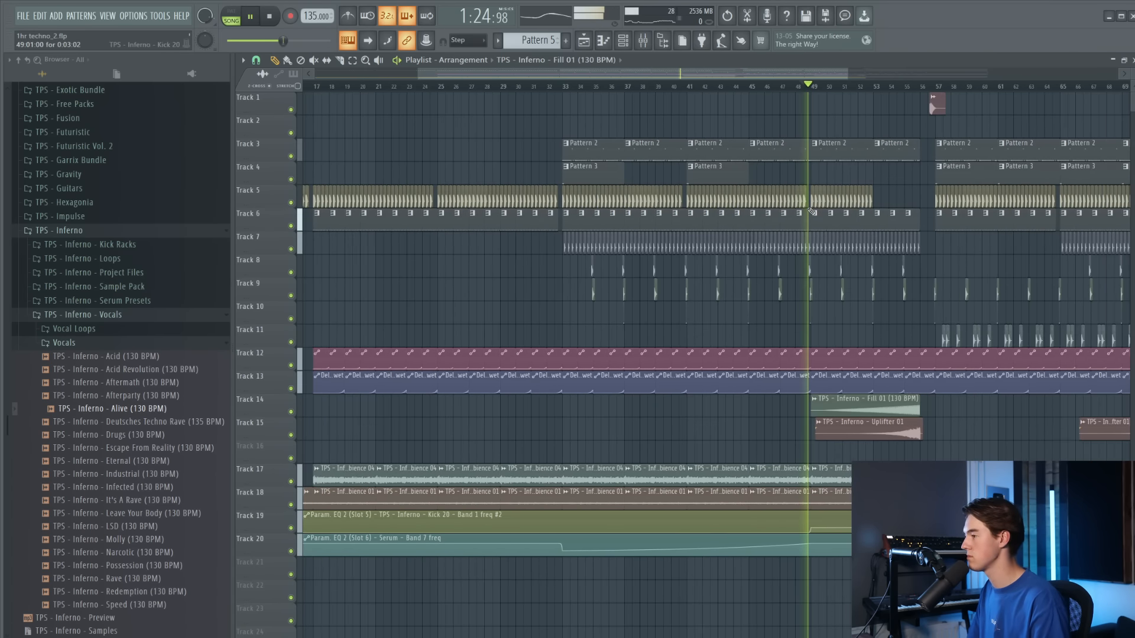
scroll(805, 192, "up", 4)
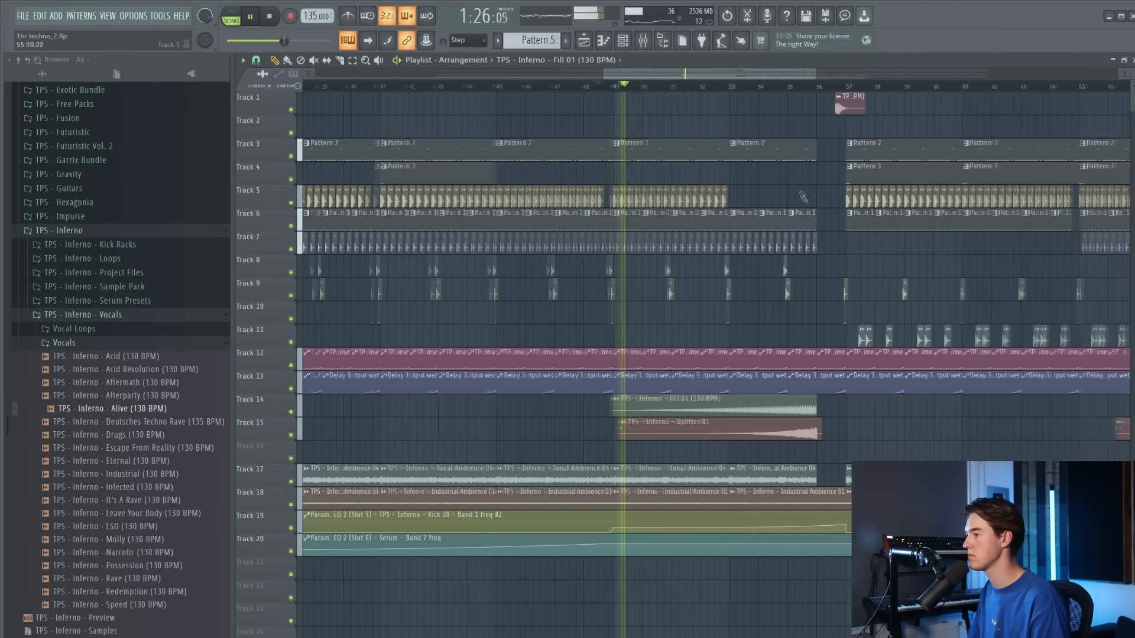
left_click(590, 87)
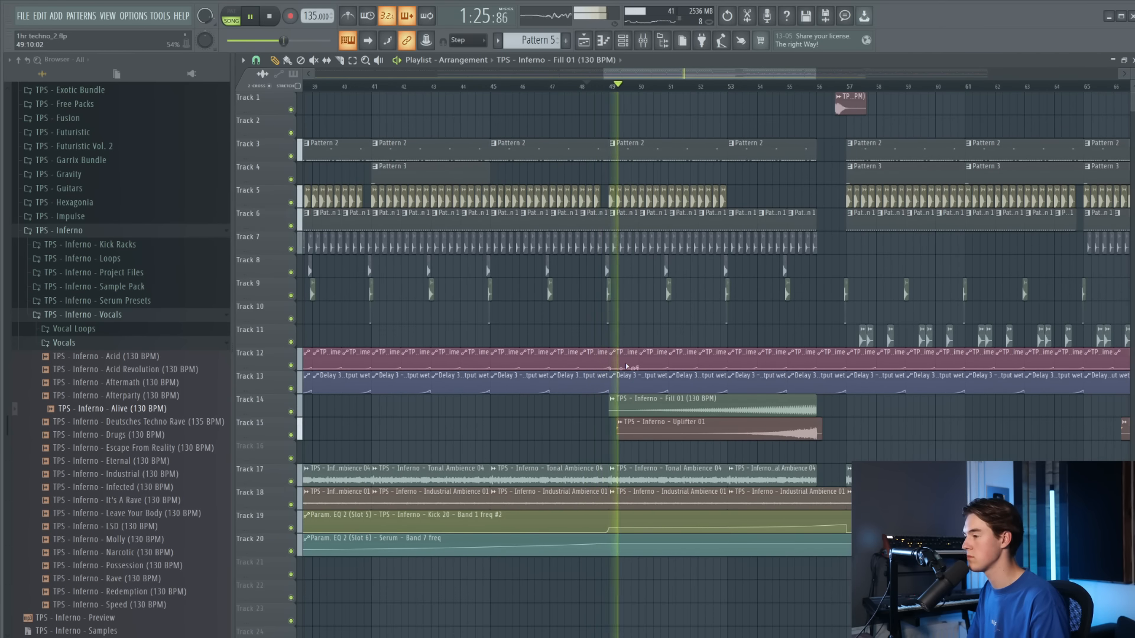
scroll(632, 357, "down", 3)
scroll(634, 355, "up", 3)
key("space")
Add TPS - Inferno - Impact 01 from the sample pack's FX Impacts to Track 16, starting at 48:13:00 so it hits at bar 49
left_click(155, 342)
left_click(158, 315)
left_click(152, 289)
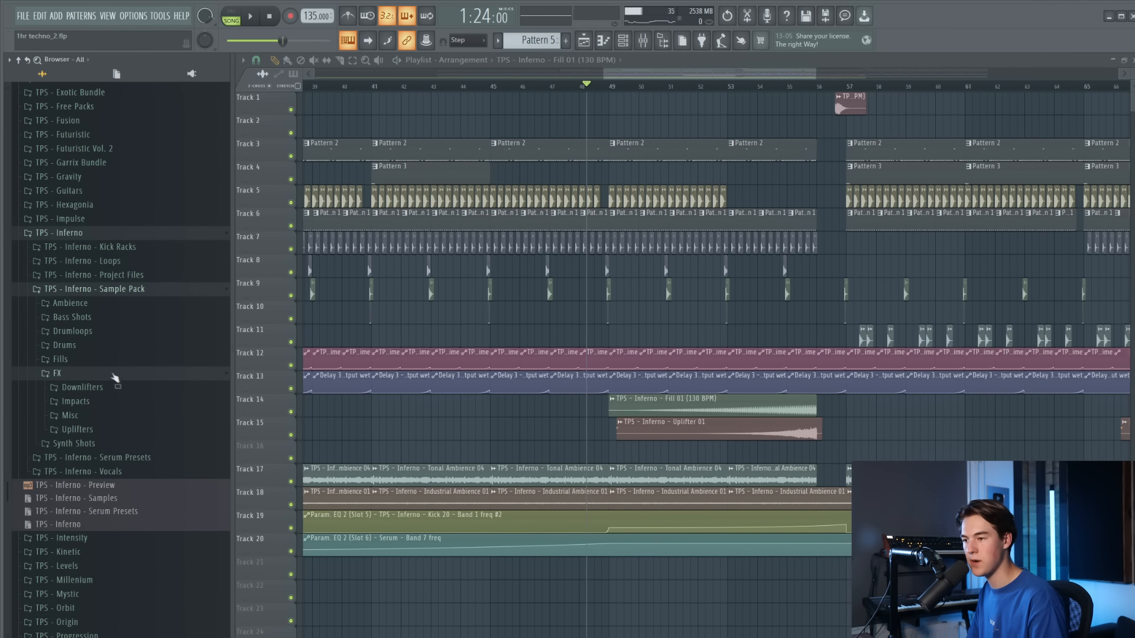
left_click(102, 407)
scroll(124, 379, "down", 3)
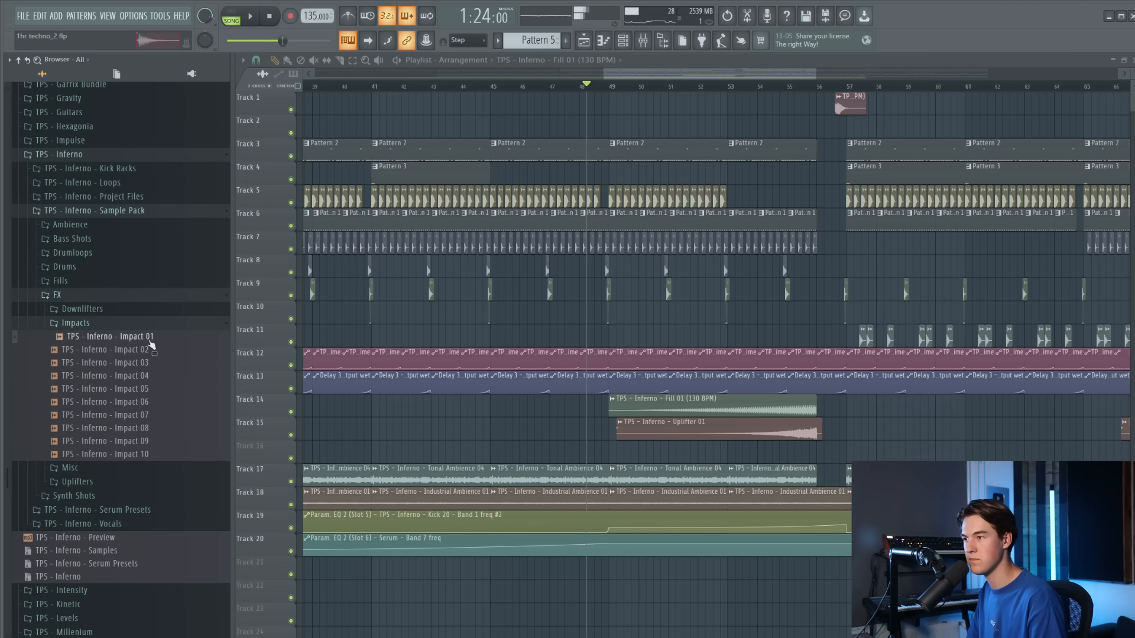
left_click_drag(150, 344, 627, 449)
scroll(627, 449, "up", 3)
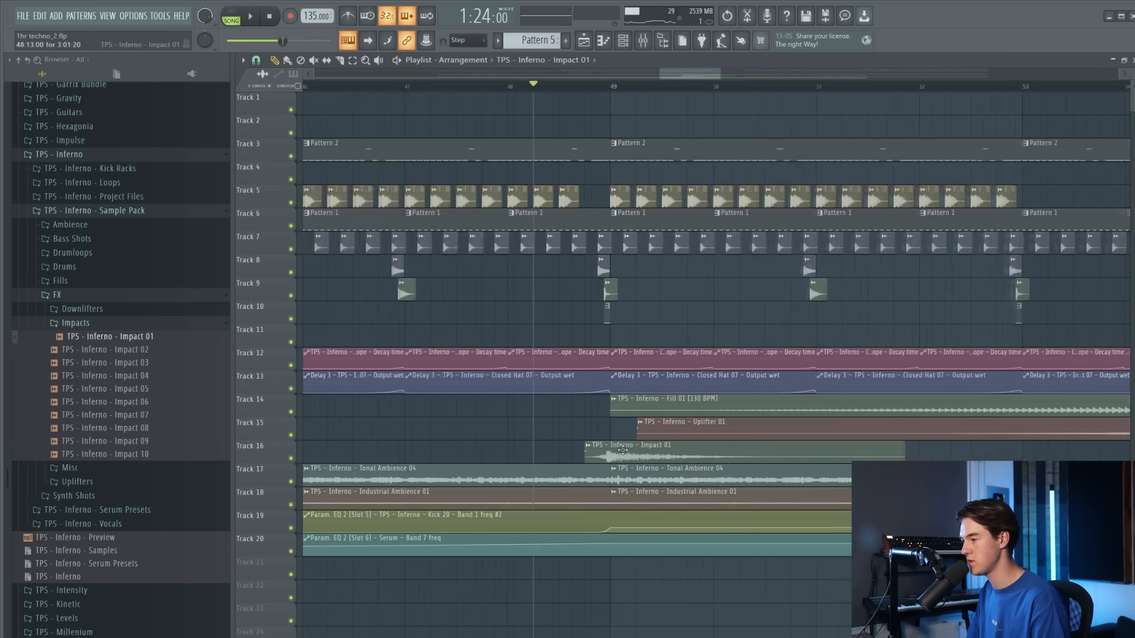
Set the Impact 01 clip's channel volume to 46% and its pitch shift to -400 cents, replaying the section to hear it
key("space")
double_click(626, 449)
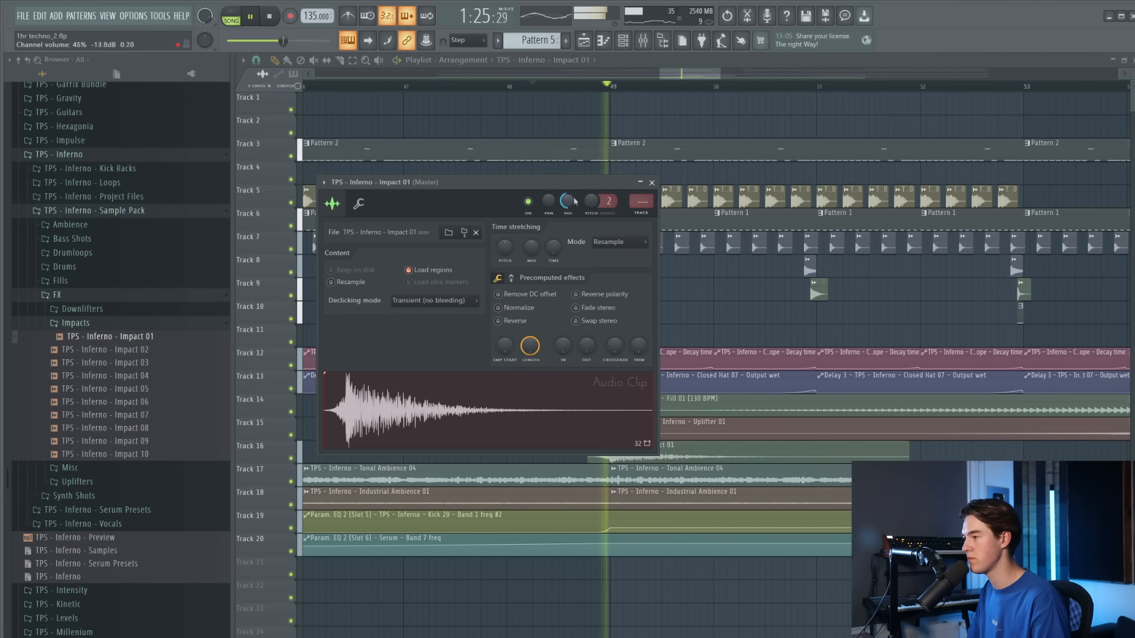
key("space")
key("space")
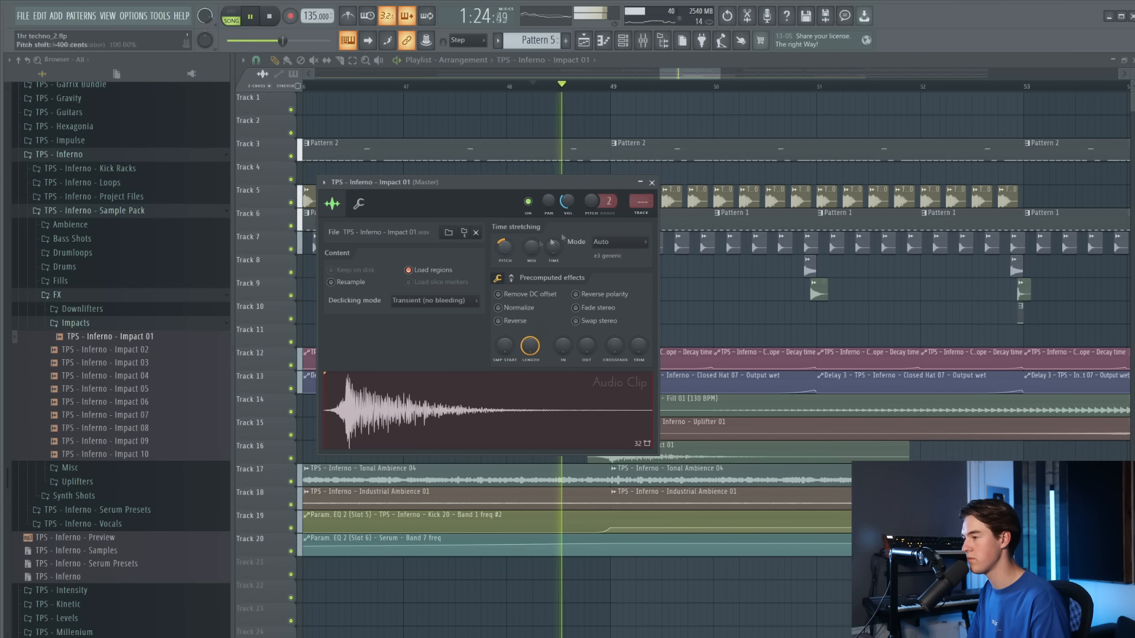
Fine-tune the channel volume of the Impact 01 clip and close its settings
left_click_drag(570, 202, 571, 211)
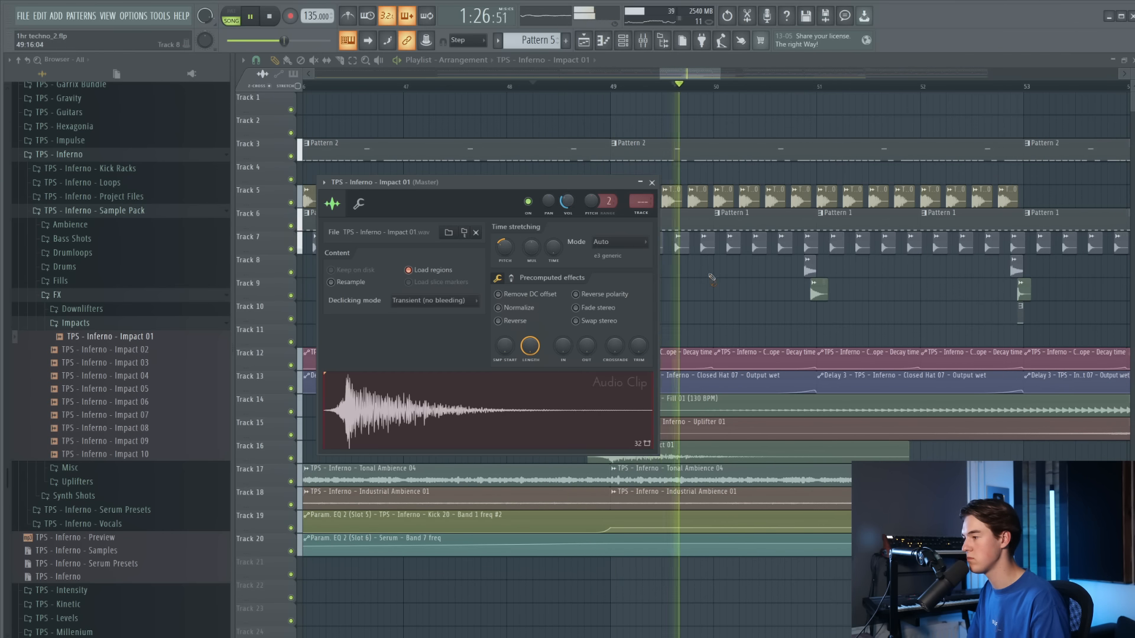
key("Escape")
scroll(725, 280, "down", 2)
Try an extra Uplifter 01 clip on Track 15 leading into bar 49, and remove it
key("space")
left_click(852, 426)
scroll(849, 424, "down", 4)
left_click(539, 448)
key("space")
left_click_drag(583, 451, 617, 426)
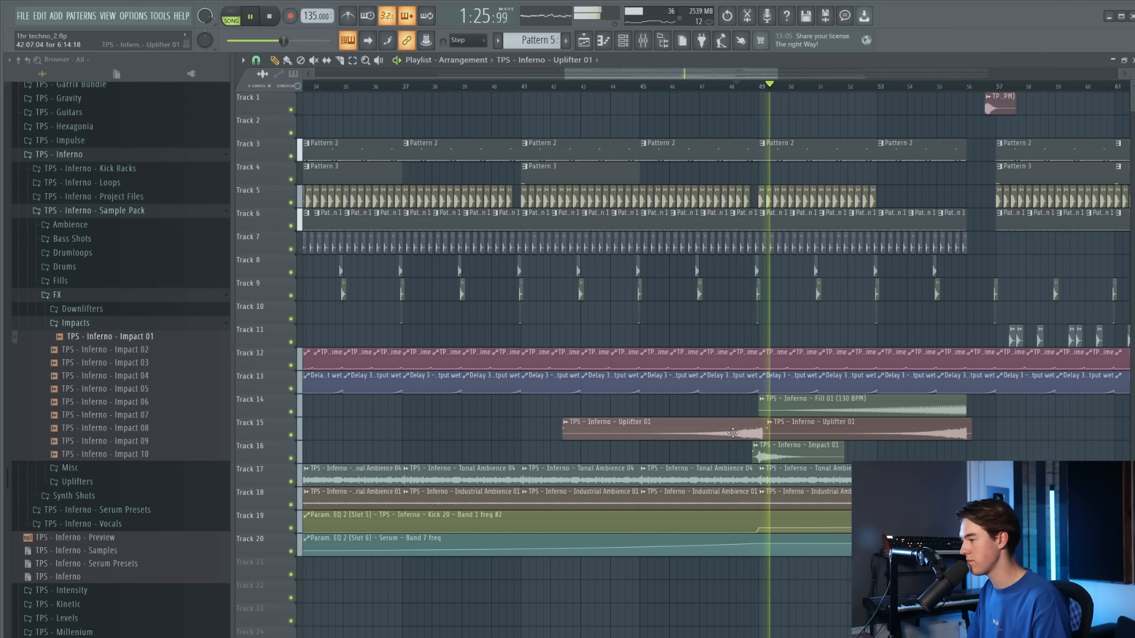
right_click(736, 436)
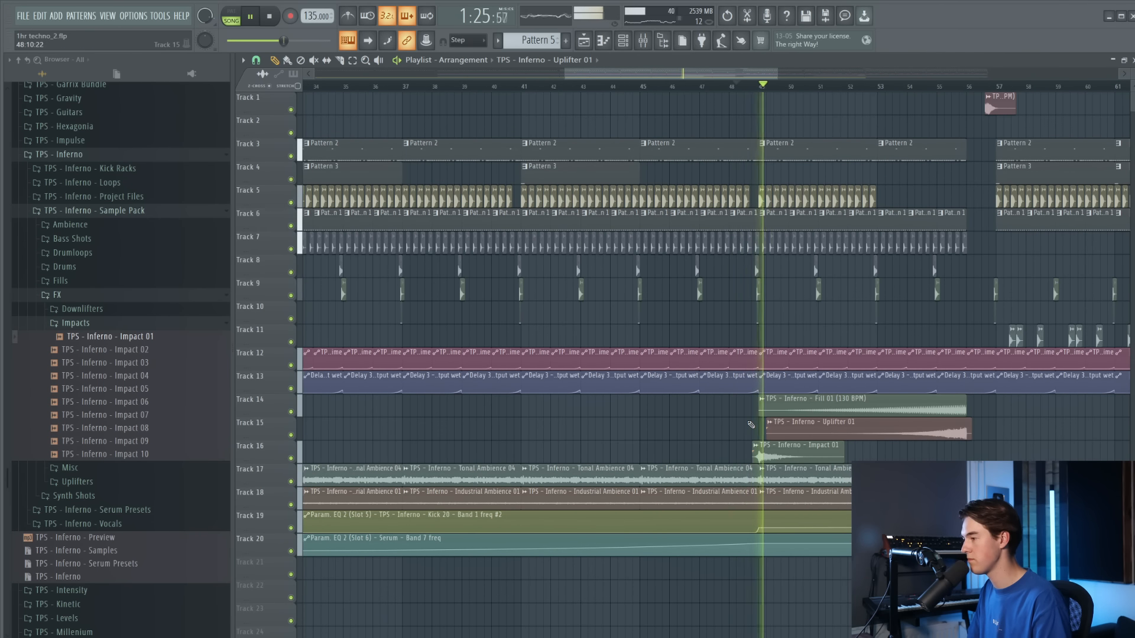
Replace the Impact 01 sample on Track 16 with TPS - Inferno - Impact 10 and start the clip at 48:14:10
double_click(792, 455)
key("space")
left_click(166, 376)
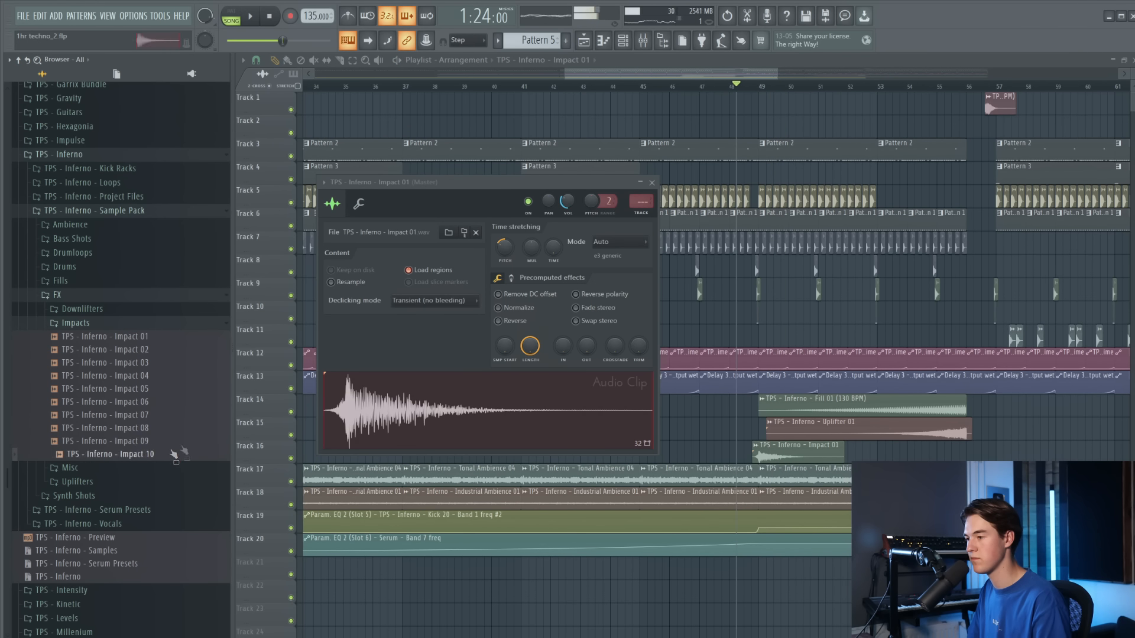
scroll(832, 454, "up", 4)
key("space")
left_click_drag(628, 465, 634, 457)
key("ctrl+z")
key("space")
key("space")
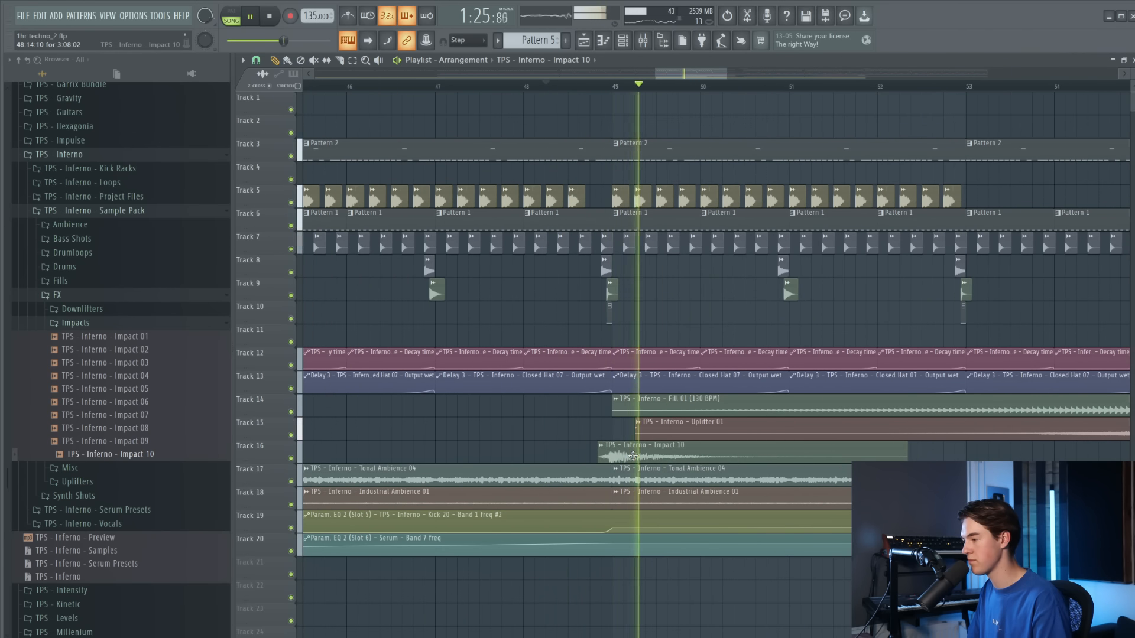
Move the ambience and EQ automation clips on Tracks 17 to 20 down one track, leaving Track 17 empty
scroll(635, 457, "down", 6)
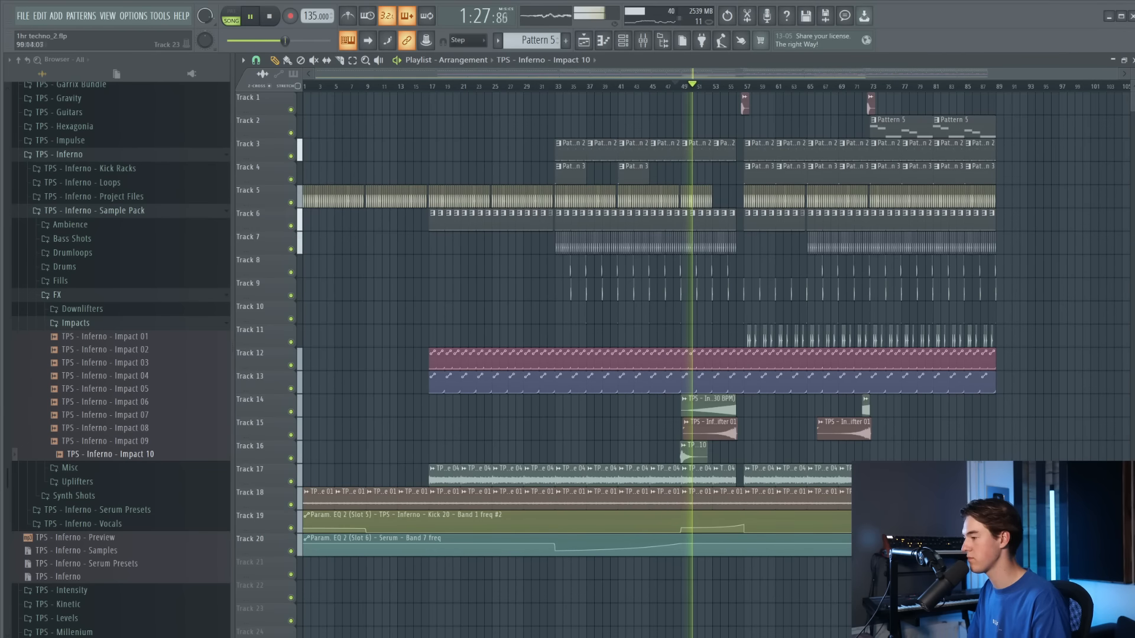
left_click_drag(774, 543, 279, 485)
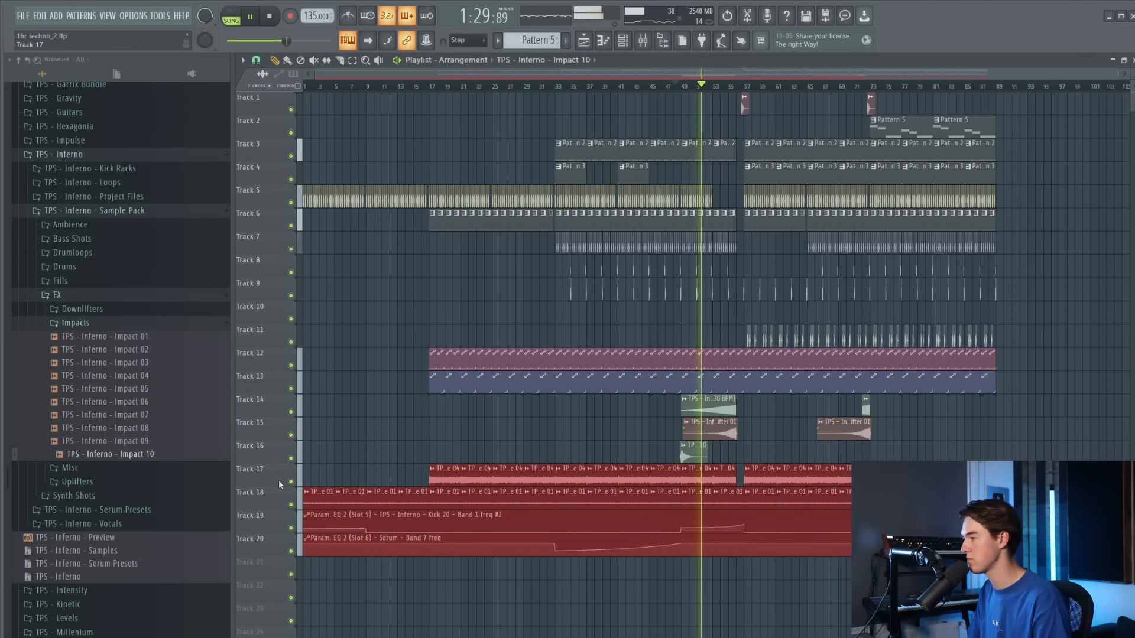
key("shift+Down")
left_click(769, 434)
scroll(766, 384, "up", 3)
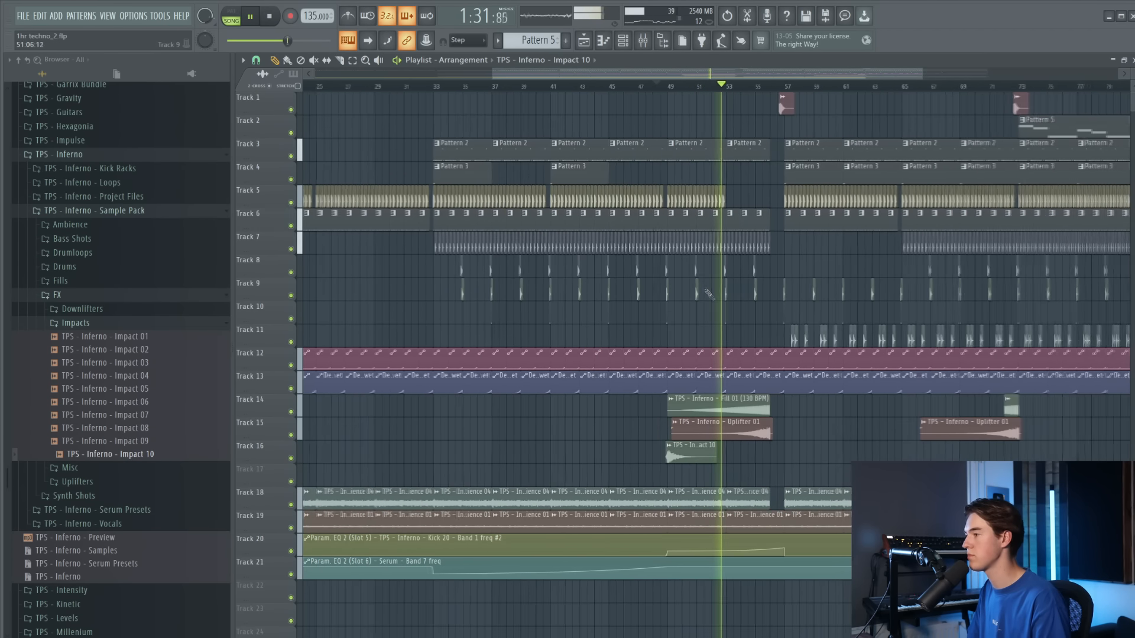
Create an automation clip for the Band 1 frequency of the Serum mixer track's slot 6 Fruity parametric EQ 2
scroll(767, 344, "down", 2)
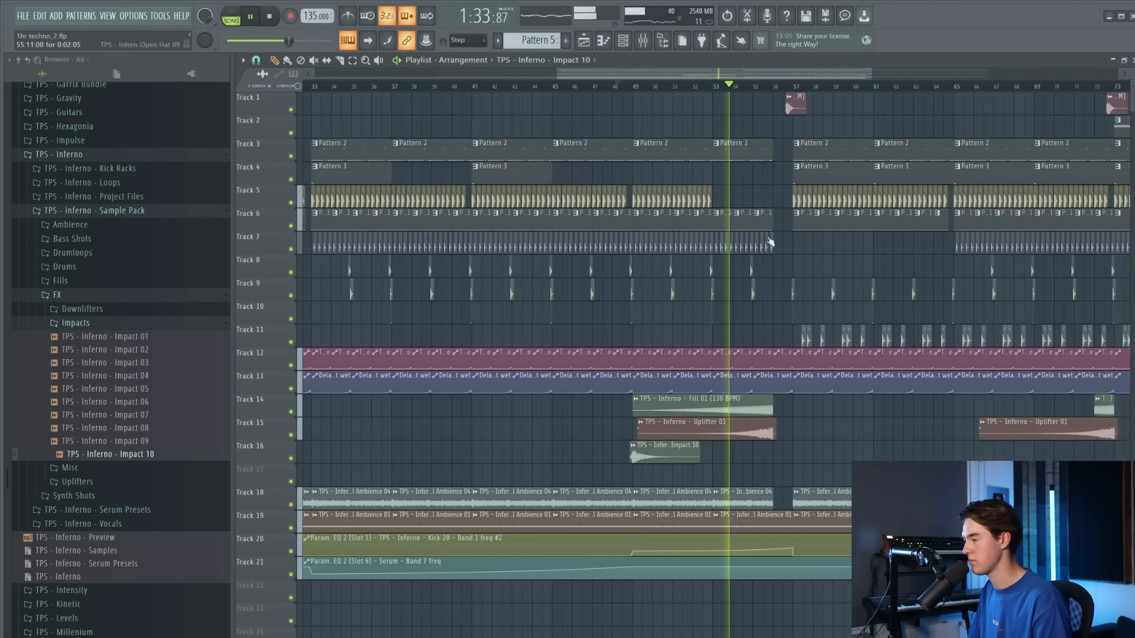
key("F9")
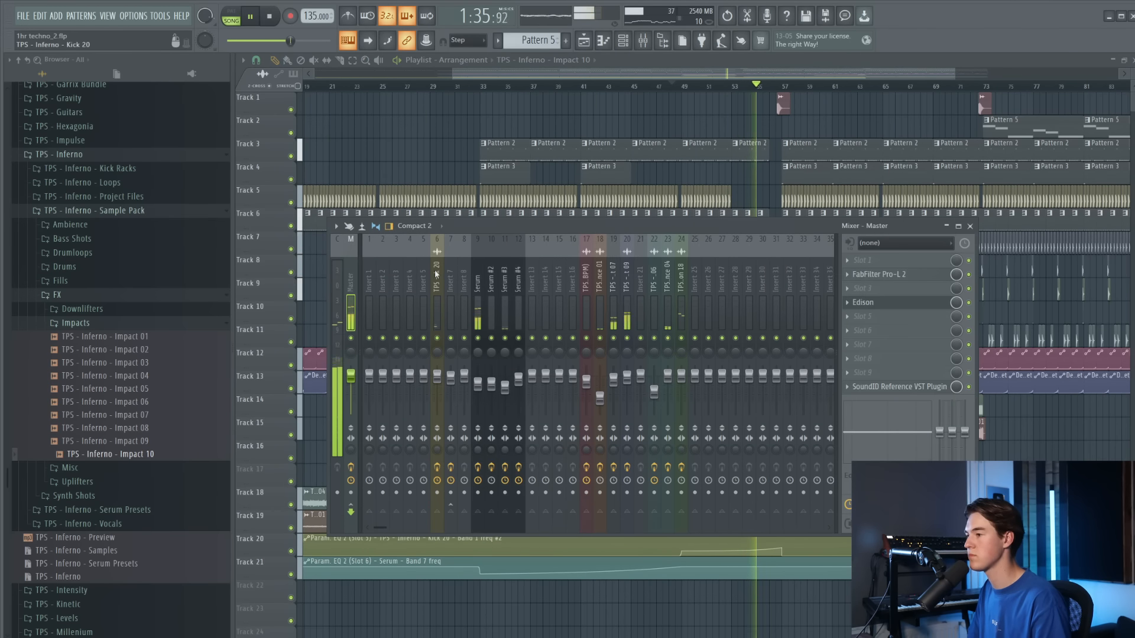
left_click(476, 284)
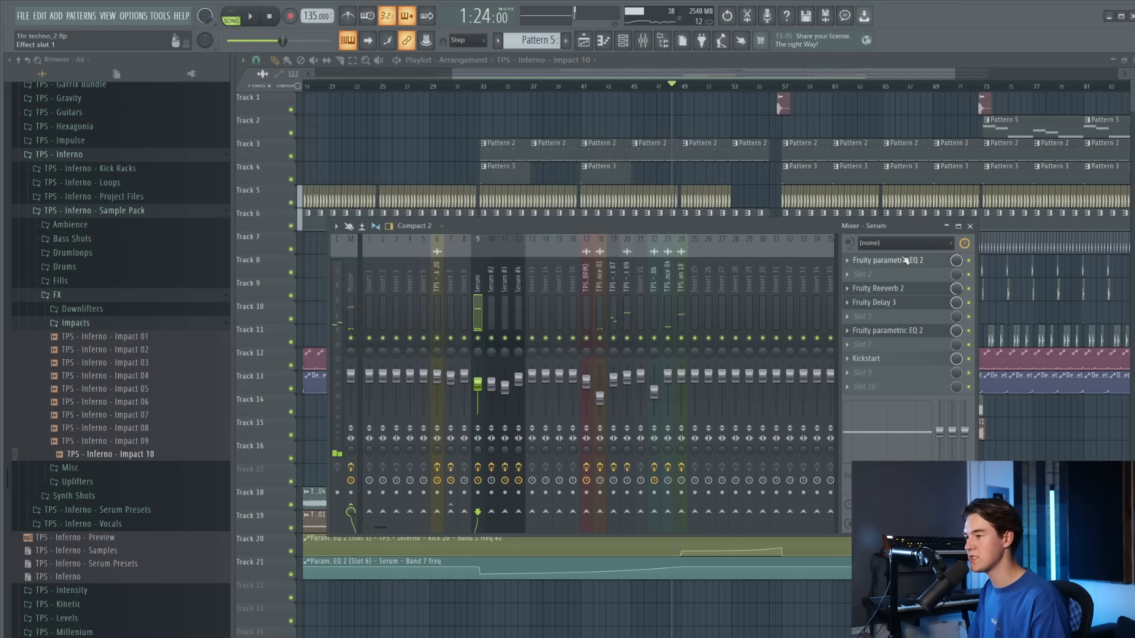
left_click(906, 260)
left_click(903, 330)
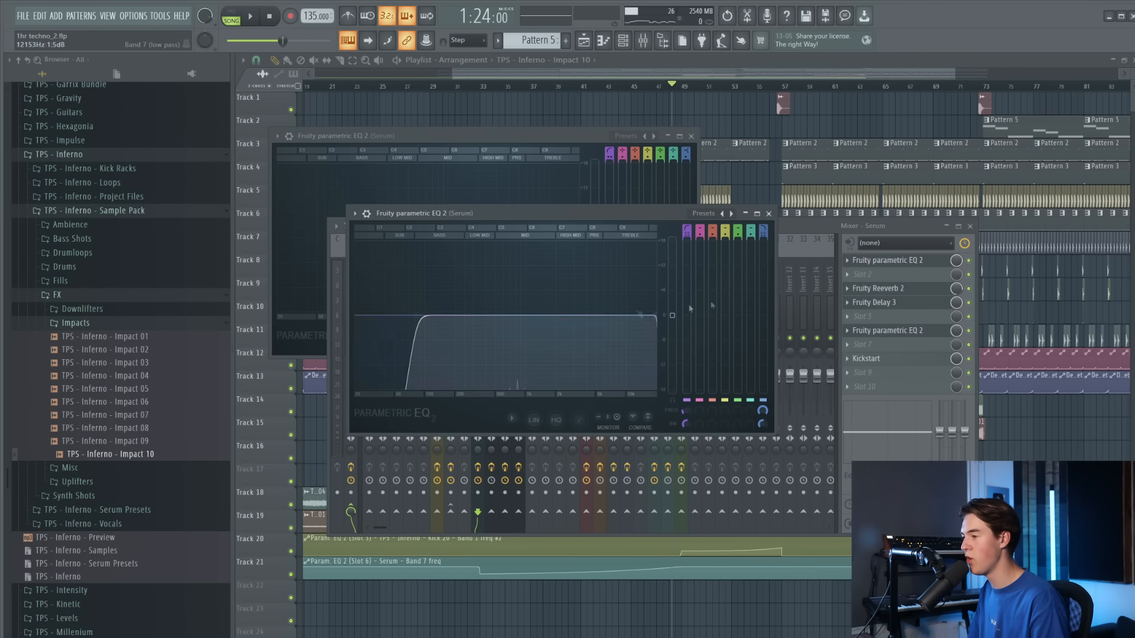
right_click(684, 411)
left_click(727, 506)
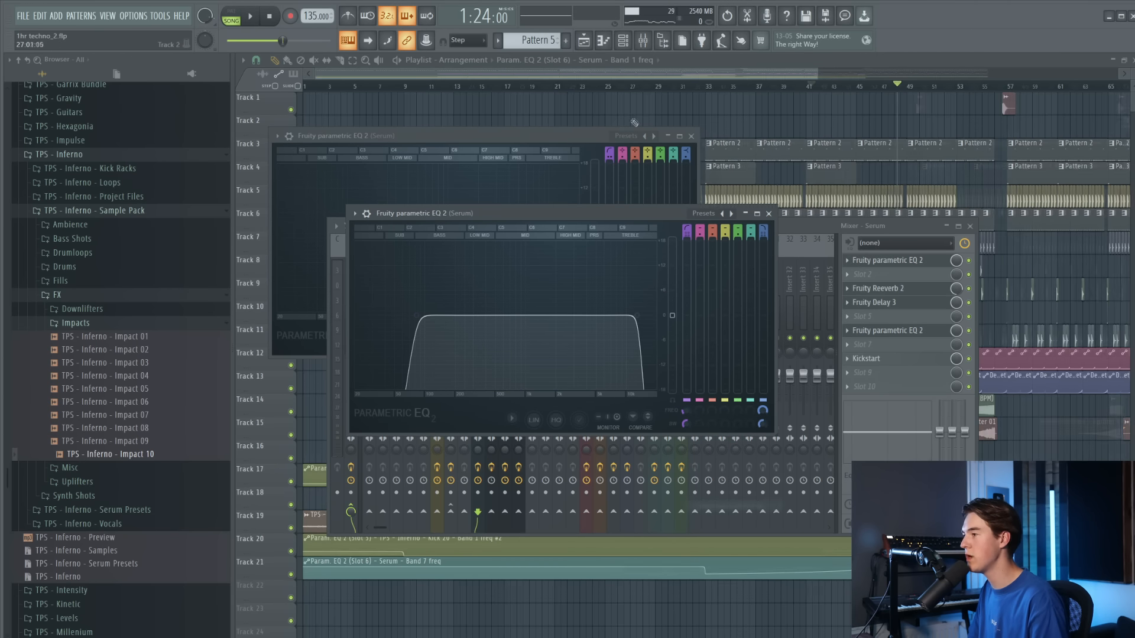
Shape the Serum Band 1 frequency automation to rise from bar 49 to 54% at 56:01:00 and fall back down by bar 57
scroll(763, 483, "up", 5)
scroll(552, 485, "up", 4)
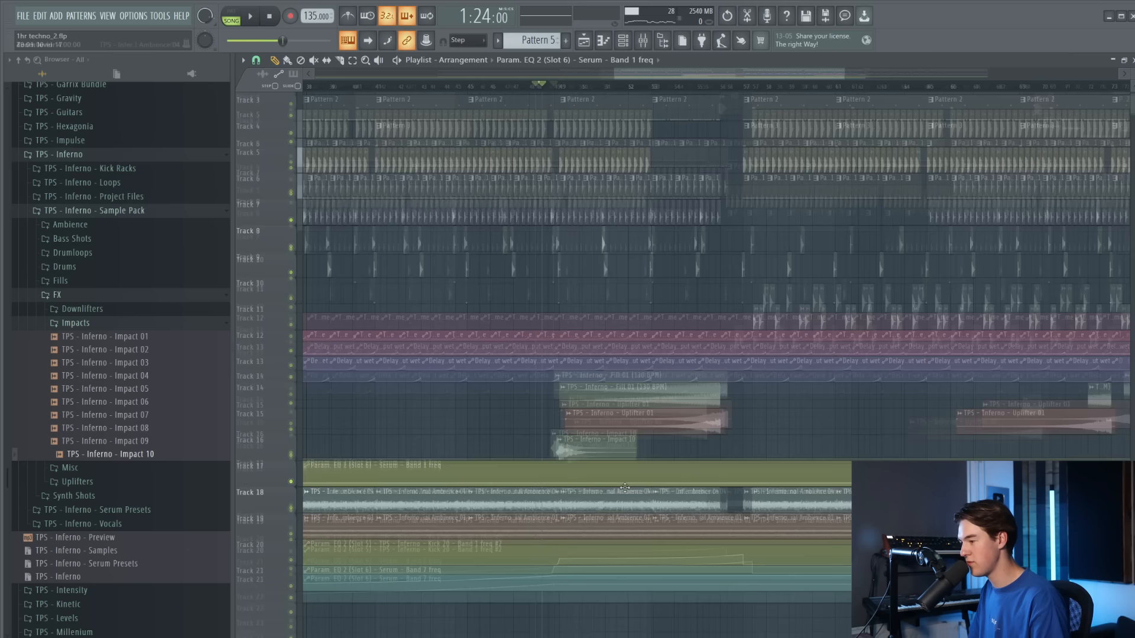
key("space")
right_click(725, 465)
left_click(639, 86)
scroll(668, 414, "up", 3)
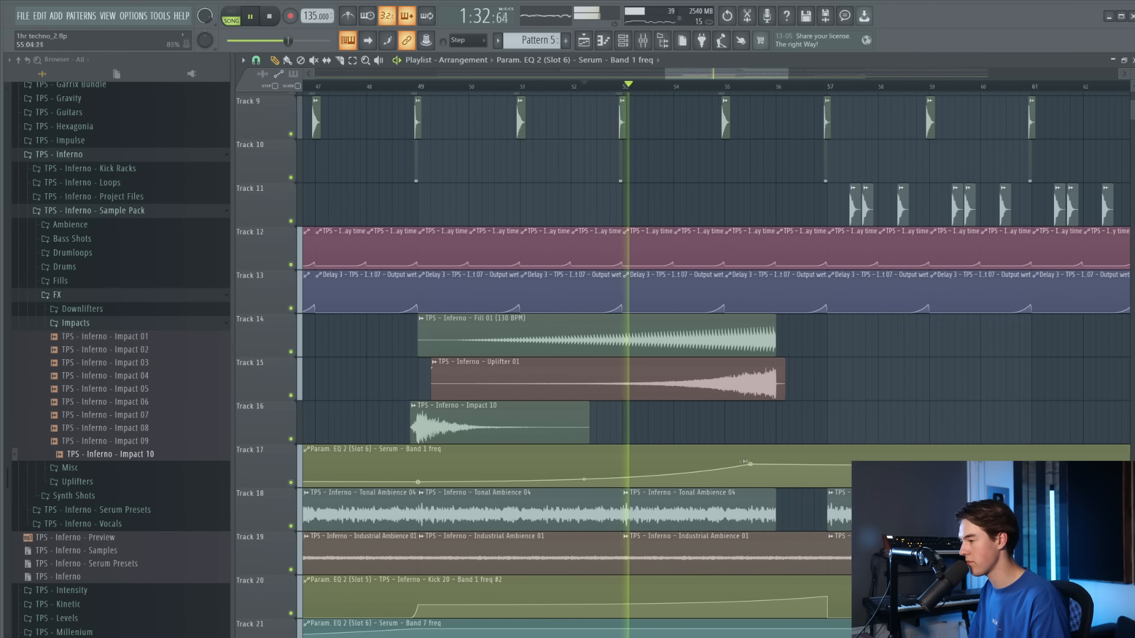
left_click_drag(772, 465, 779, 471)
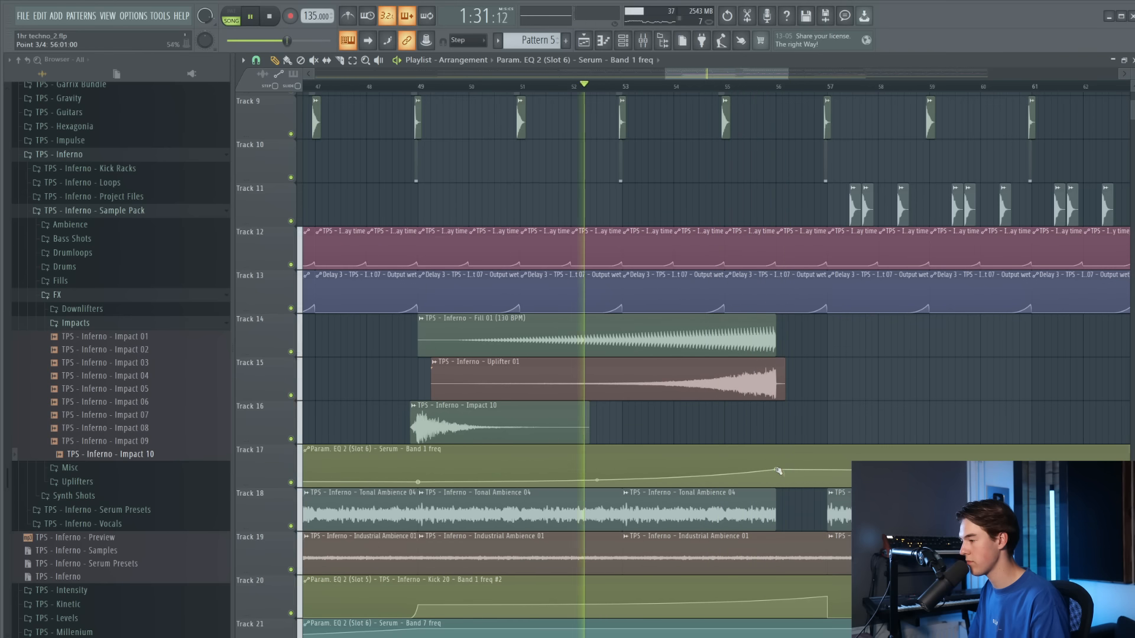
left_click_drag(824, 479, 833, 494)
scroll(754, 413, "down", 4)
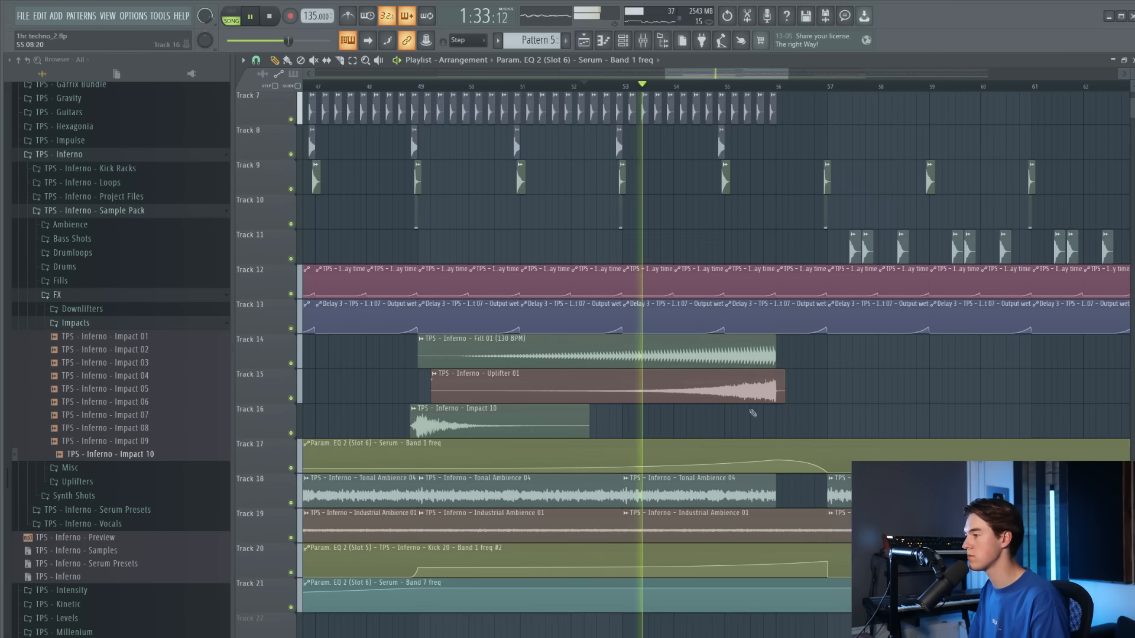
left_click(732, 83)
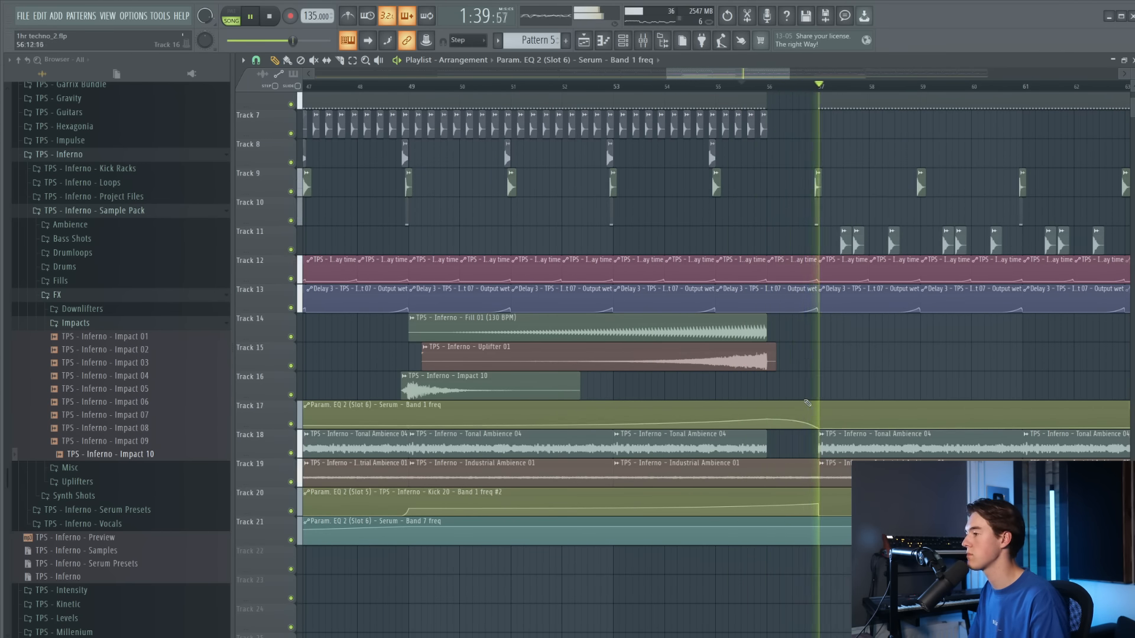
Adjust the channel volume of the Alive vocal clip before bar 57 and close its settings
scroll(813, 105, "up", 3)
double_click(813, 106)
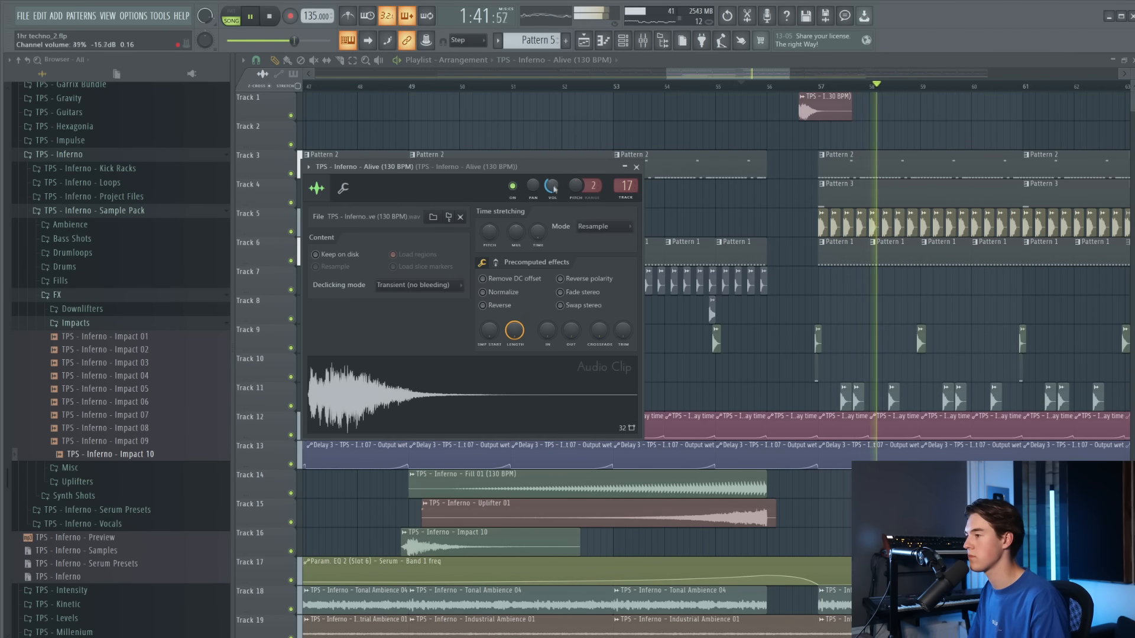
scroll(736, 144, "down", 2)
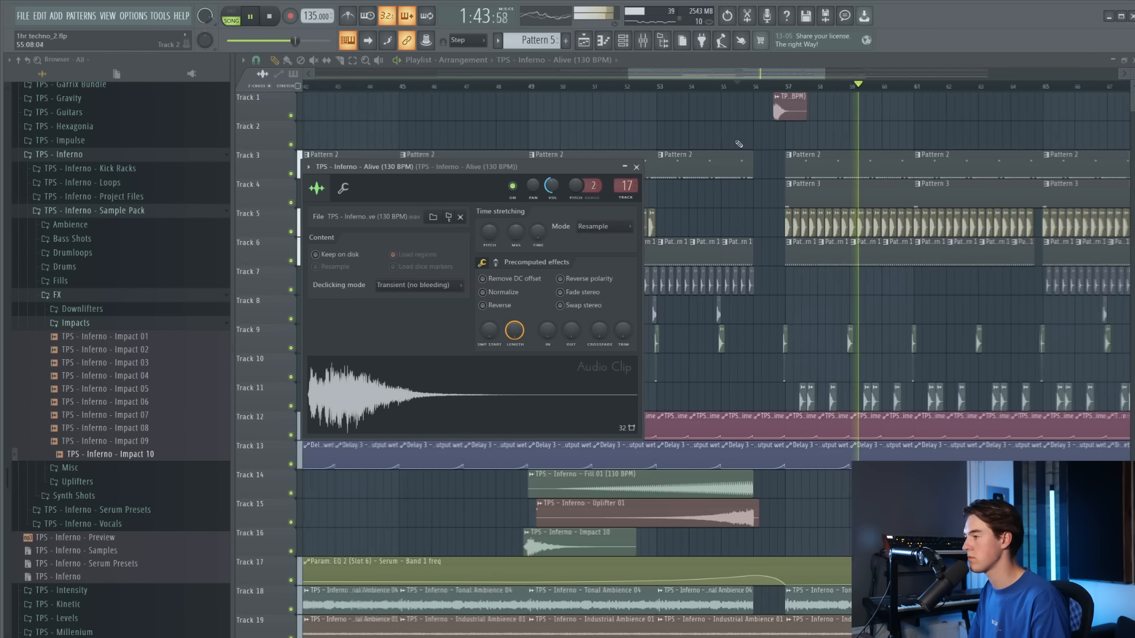
key("Escape")
scroll(805, 147, "down", 4)
scroll(779, 154, "down", 2)
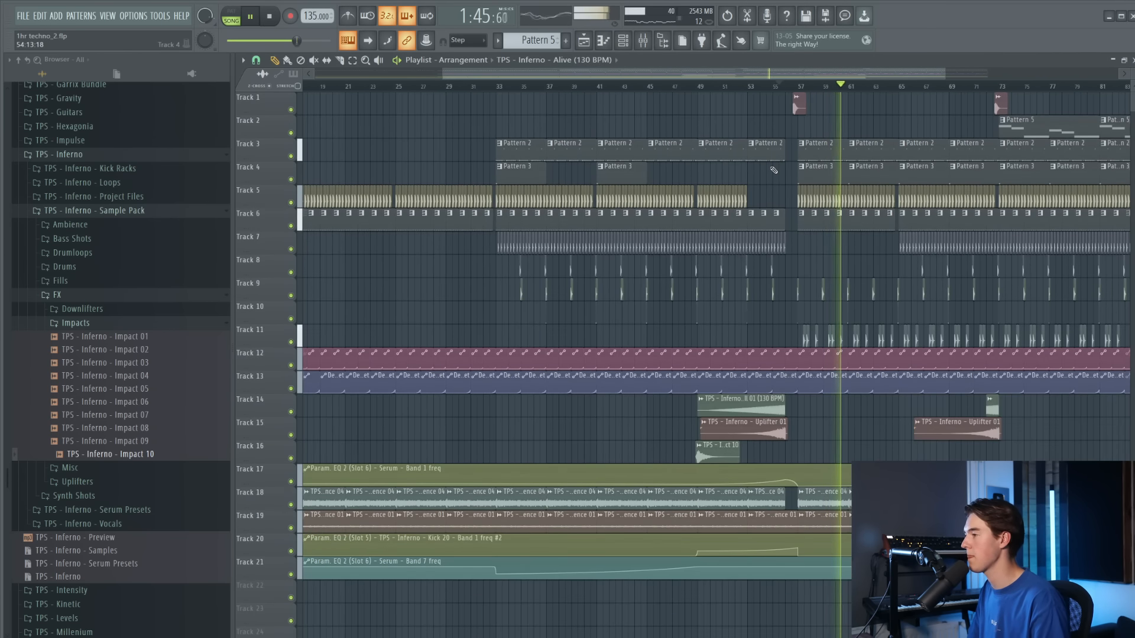
Open Pattern 2's Serum and create an automation clip for its modulation wheel (MIDI CC #1)
key("space")
double_click(768, 152)
left_click(423, 471)
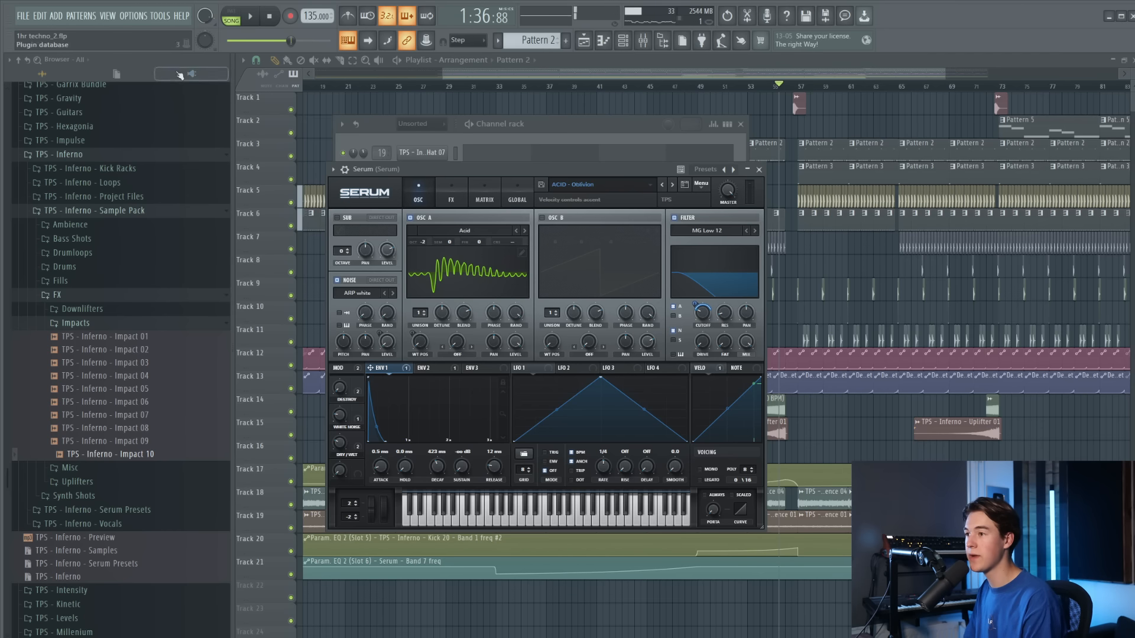
left_click(181, 16)
mouse_move(158, 17)
mouse_move(225, 166)
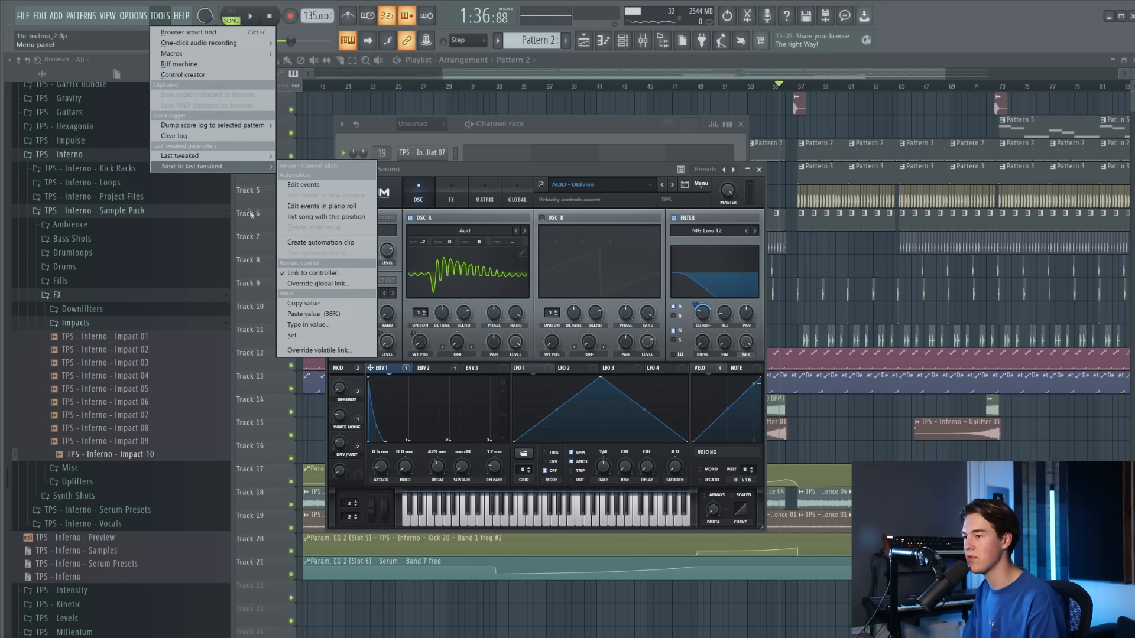
left_click(336, 232)
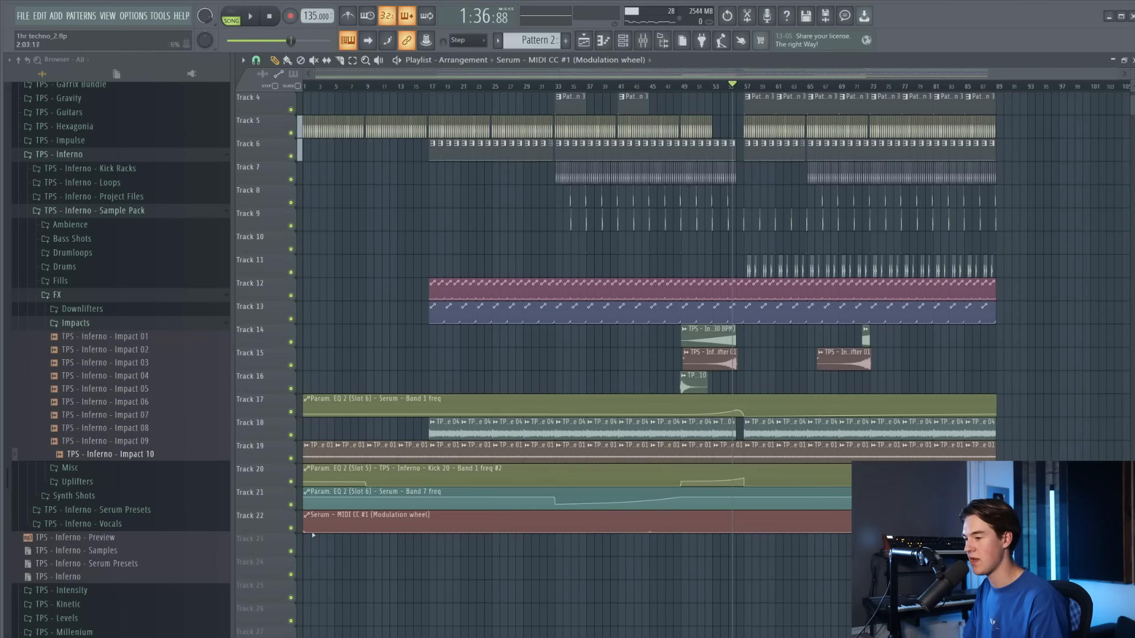
Shape the modulation wheel automation on Track 22 to ramp up from just before bar 49 to about 80% at 56:13:00
right_click(305, 534)
left_click(333, 637)
key("space")
left_click(611, 86)
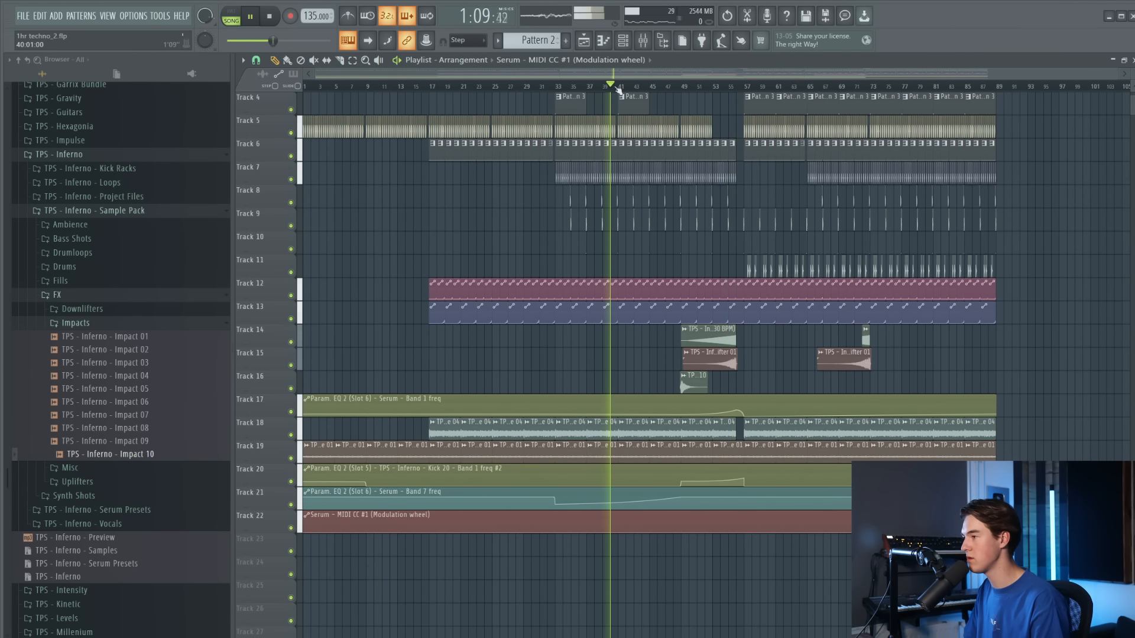
scroll(736, 532, "up", 3)
right_click(603, 524)
key("ctrl+z")
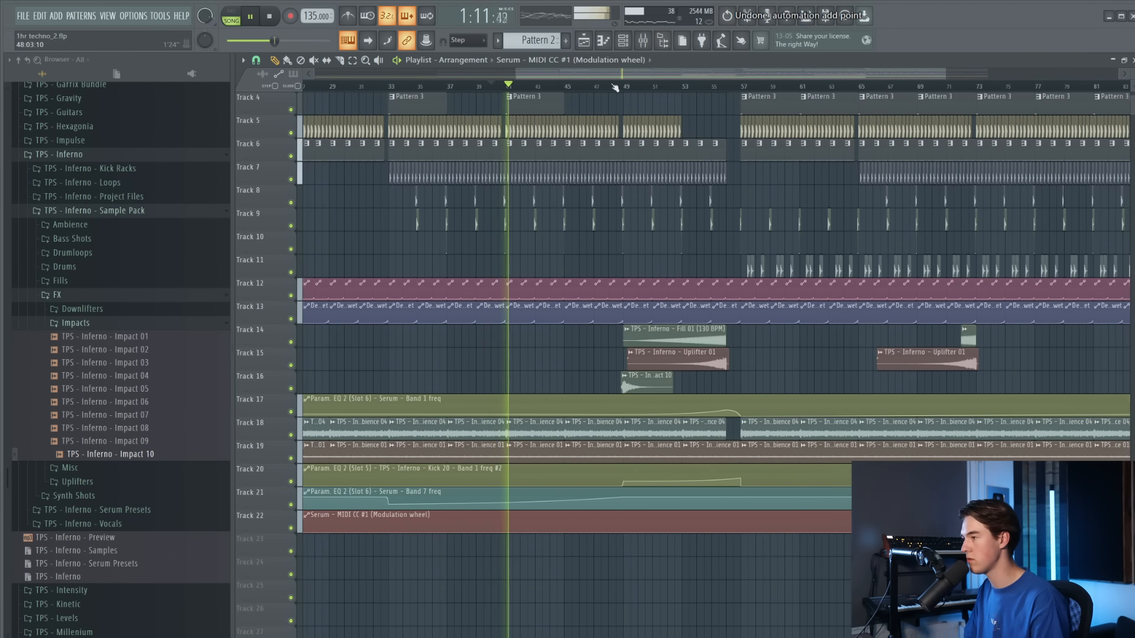
left_click(617, 86)
scroll(779, 569, "up", 4)
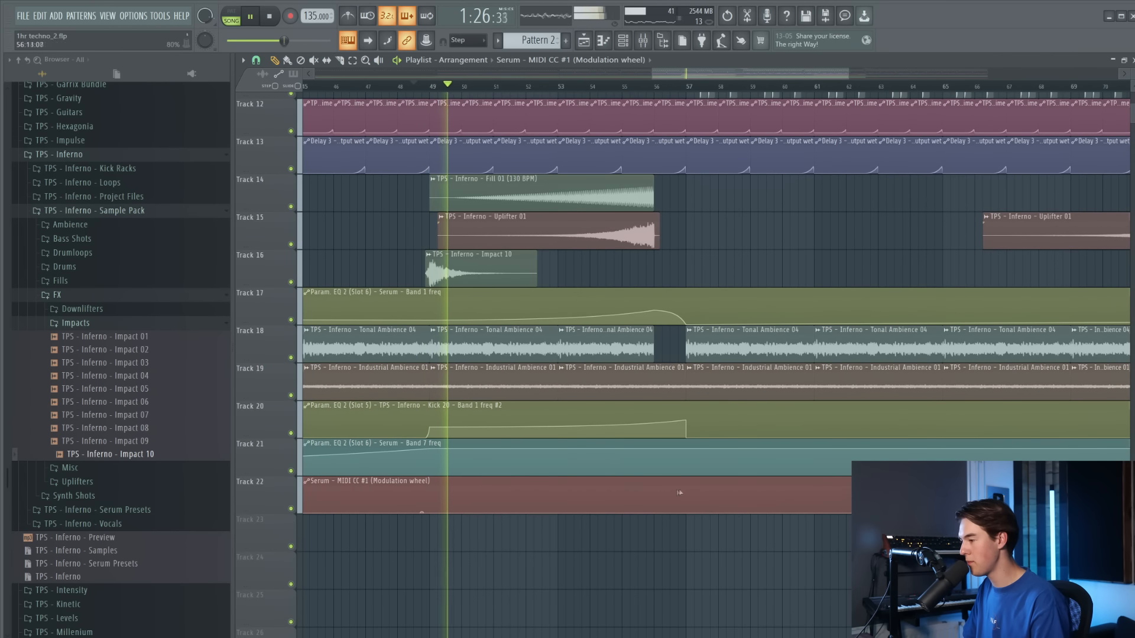
key("ctrl+z")
left_click_drag(551, 510, 550, 504)
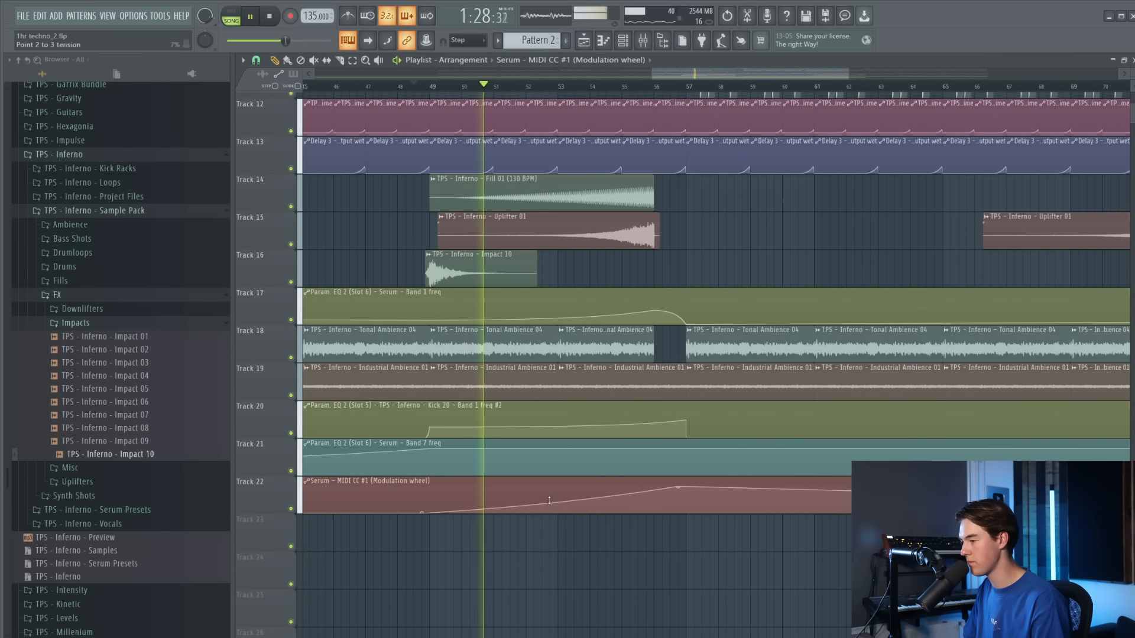
Move the modulation wheel ramp's peak to just before bar 56 and bring the curve down to 0% at 56:15:00
left_click_drag(678, 488, 646, 491)
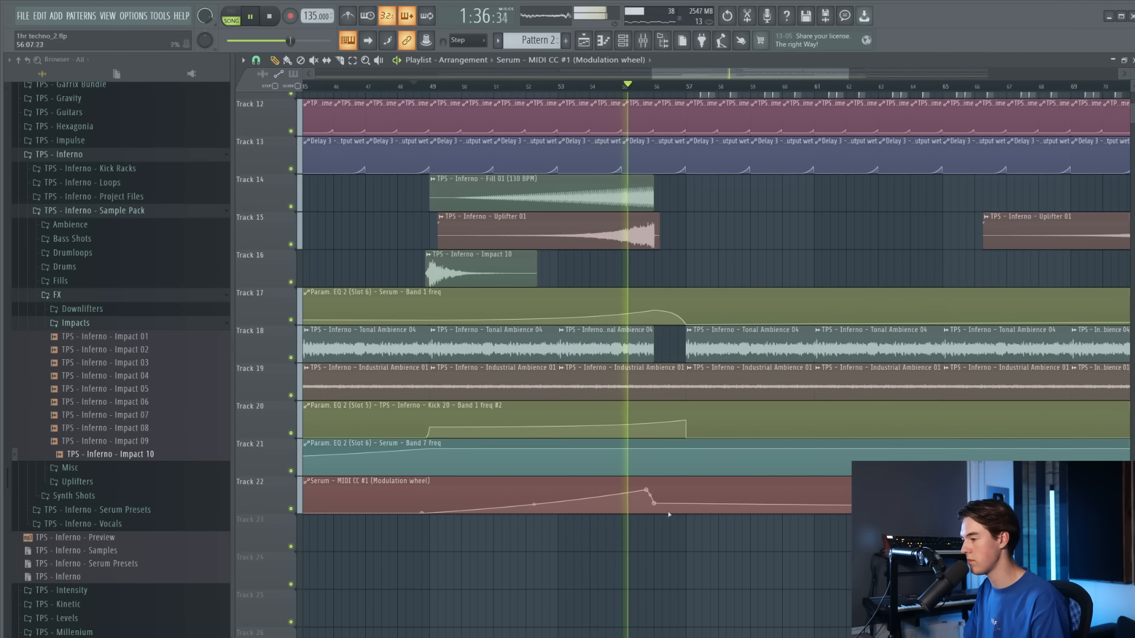
scroll(664, 500, "up", 3)
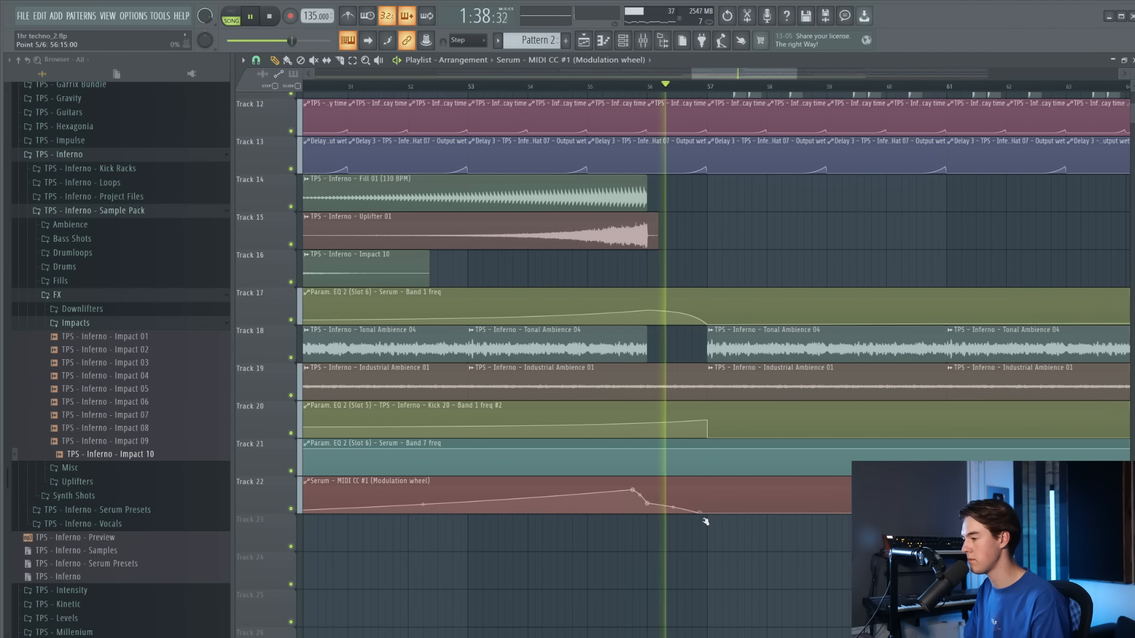
scroll(710, 506, "down", 3)
scroll(710, 505, "up", 1)
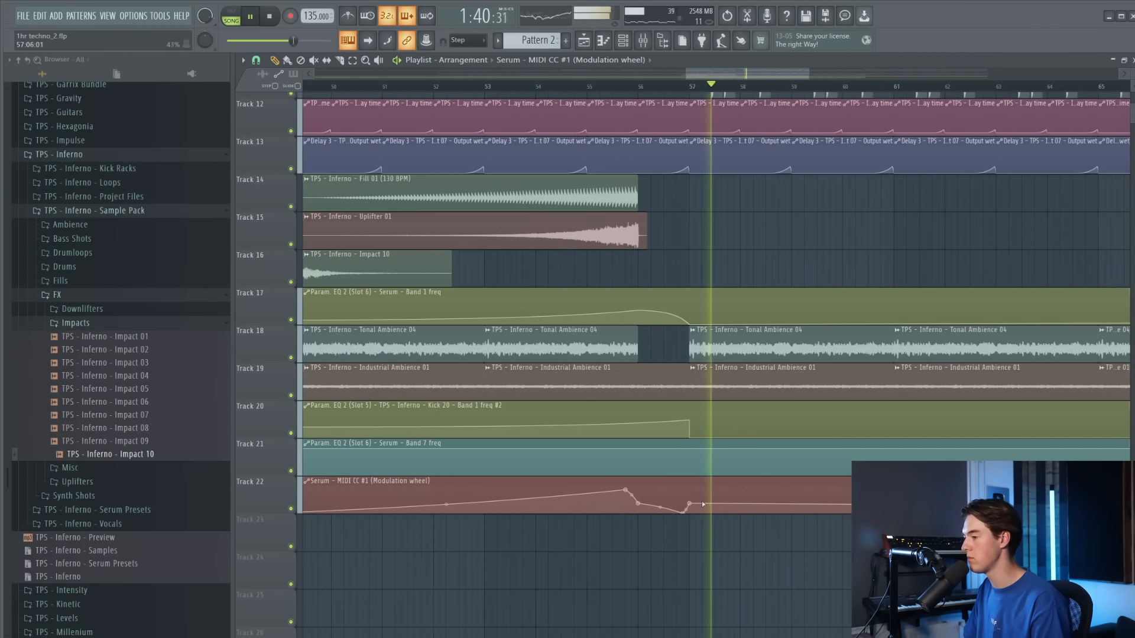
scroll(710, 503, "down", 4)
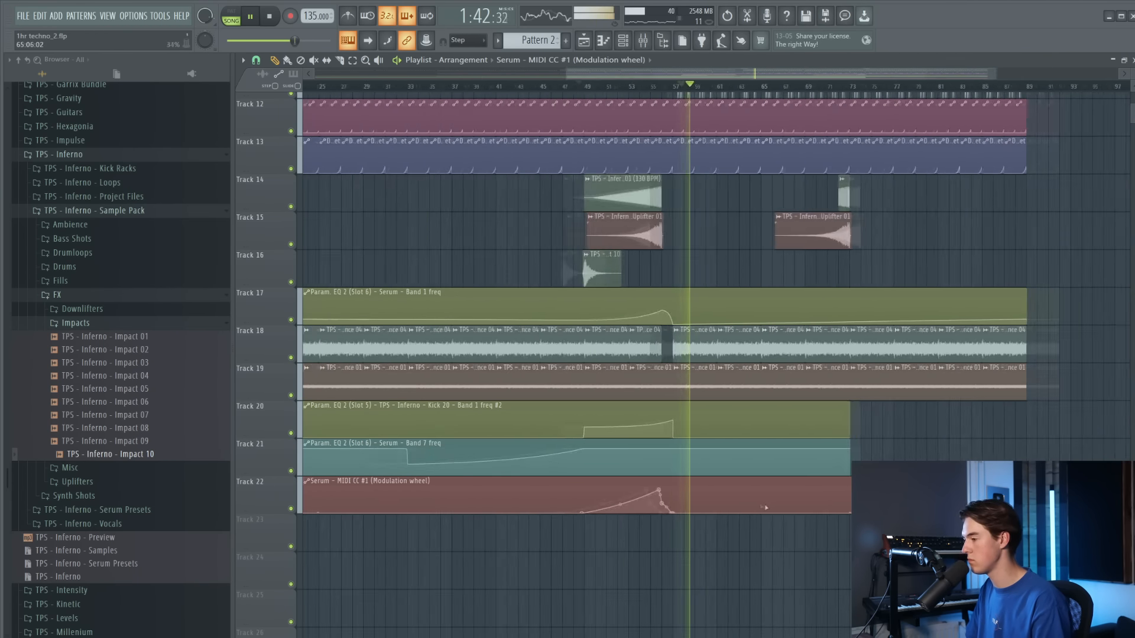
Add a short modulation wheel bump peaking just before bar 61 and dropping to 0% at 61:01:00
scroll(727, 513, "up", 5)
right_click(658, 511)
left_click_drag(674, 512, 679, 501)
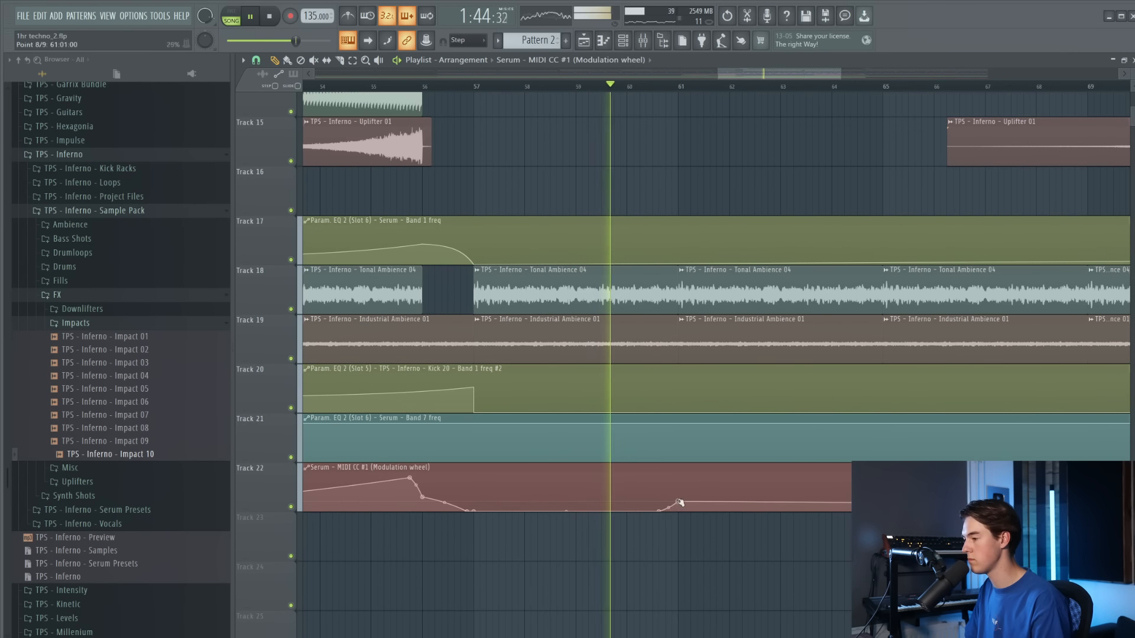
right_click(680, 511)
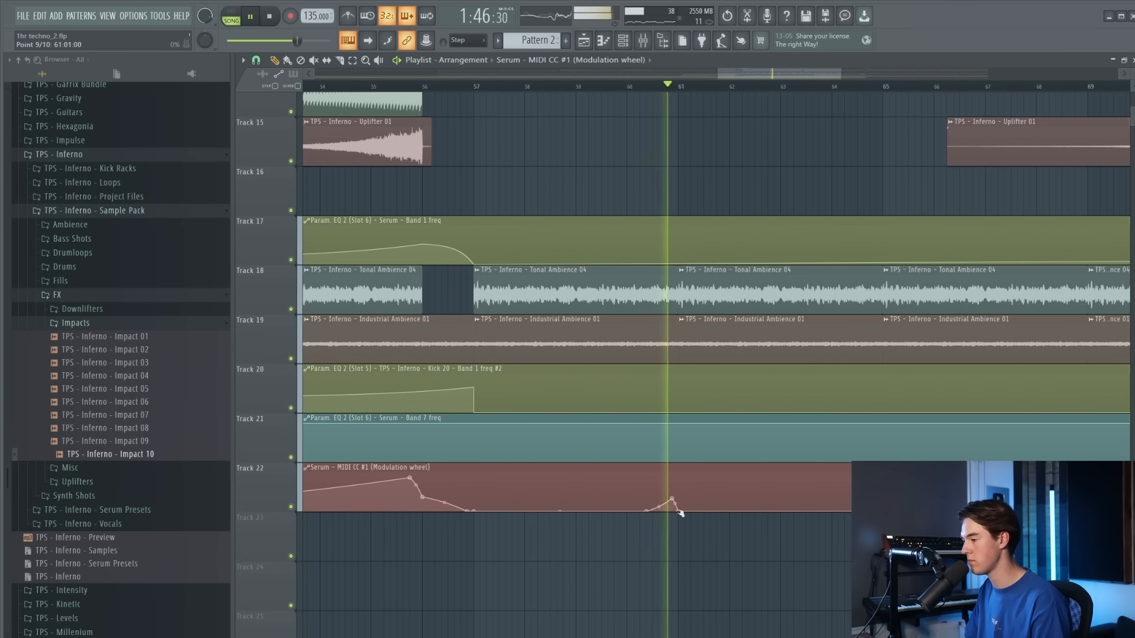
scroll(706, 491, "down", 3)
scroll(741, 499, "up", 3)
scroll(741, 502, "up", 2)
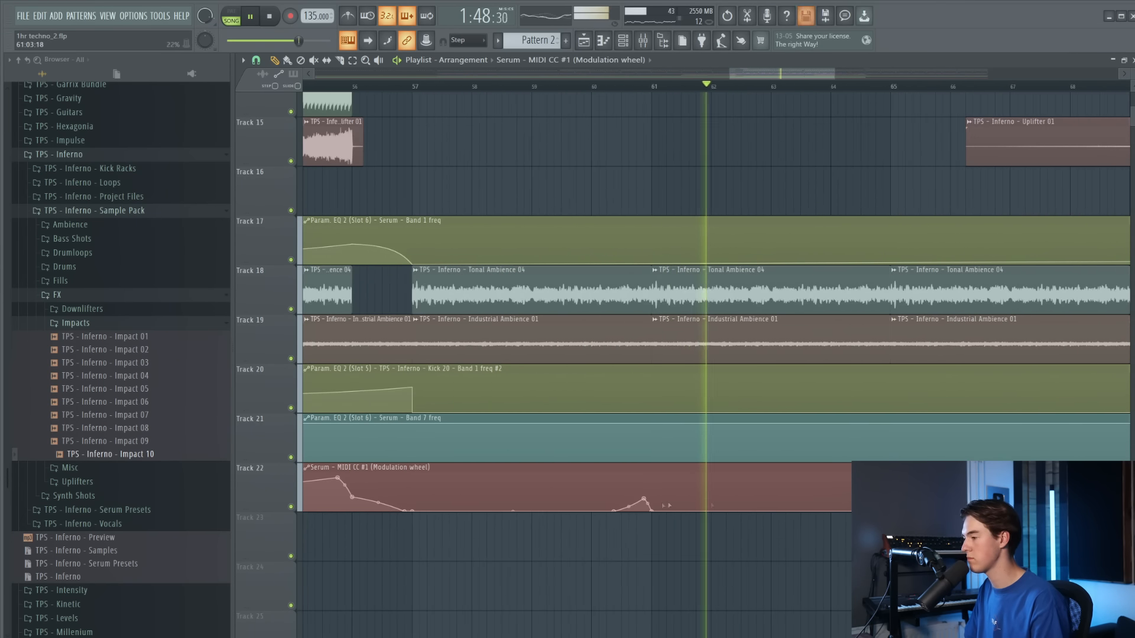
Add a gentle modulation wheel ramp on Track 22 rising from just after bar 63 to 25% at 65:01:00
scroll(809, 516, "down", 4)
scroll(809, 518, "up", 3)
right_click(784, 510)
right_click(850, 499)
left_click_drag(850, 499, 757, 511)
scroll(758, 511, "down", 3)
scroll(887, 509, "up", 3)
left_click_drag(642, 499, 642, 502)
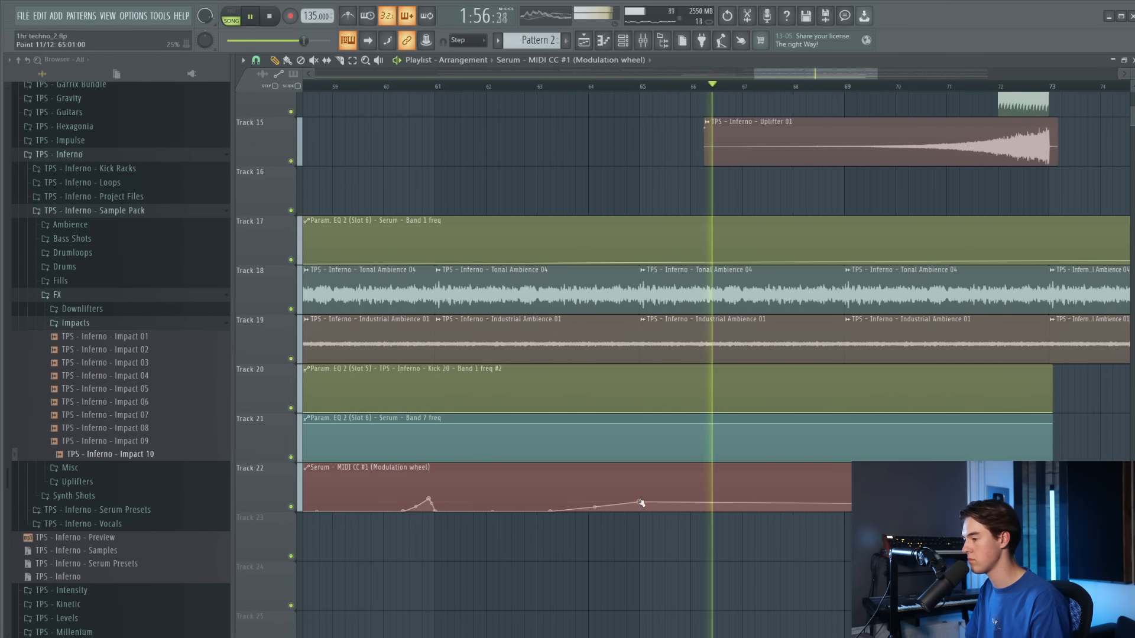
Continue the modulation wheel curve nearly level toward bar 73, step it up there, and audition the section up to bar 89
scroll(694, 514, "down", 1)
scroll(811, 522, "up", 2)
scroll(810, 522, "down", 3)
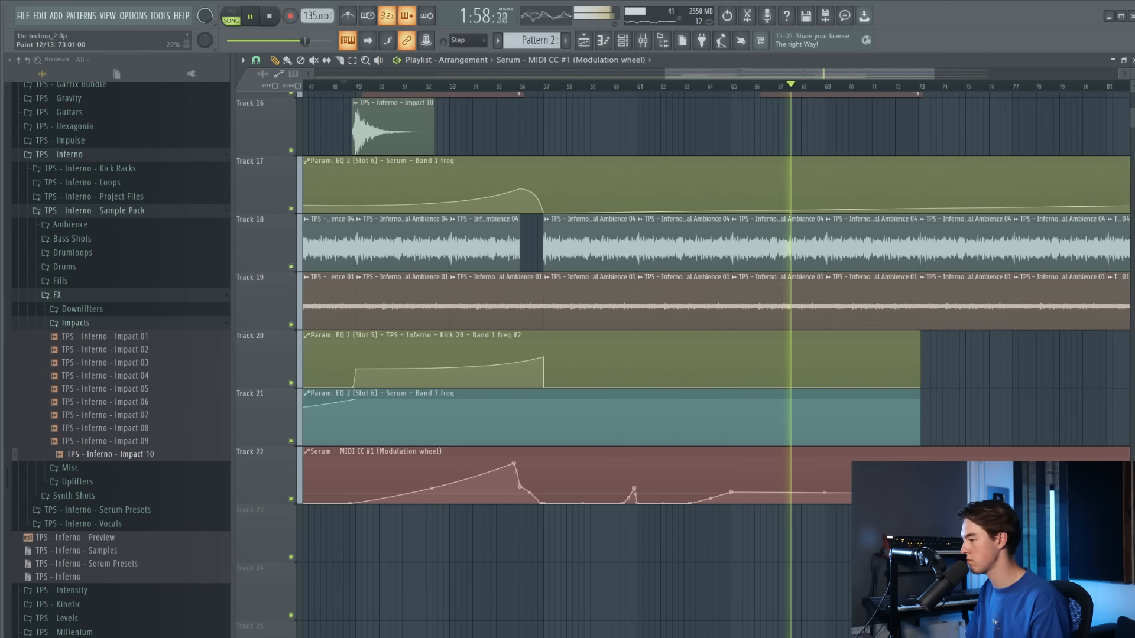
scroll(811, 522, "down", 1)
scroll(973, 517, "down", 2)
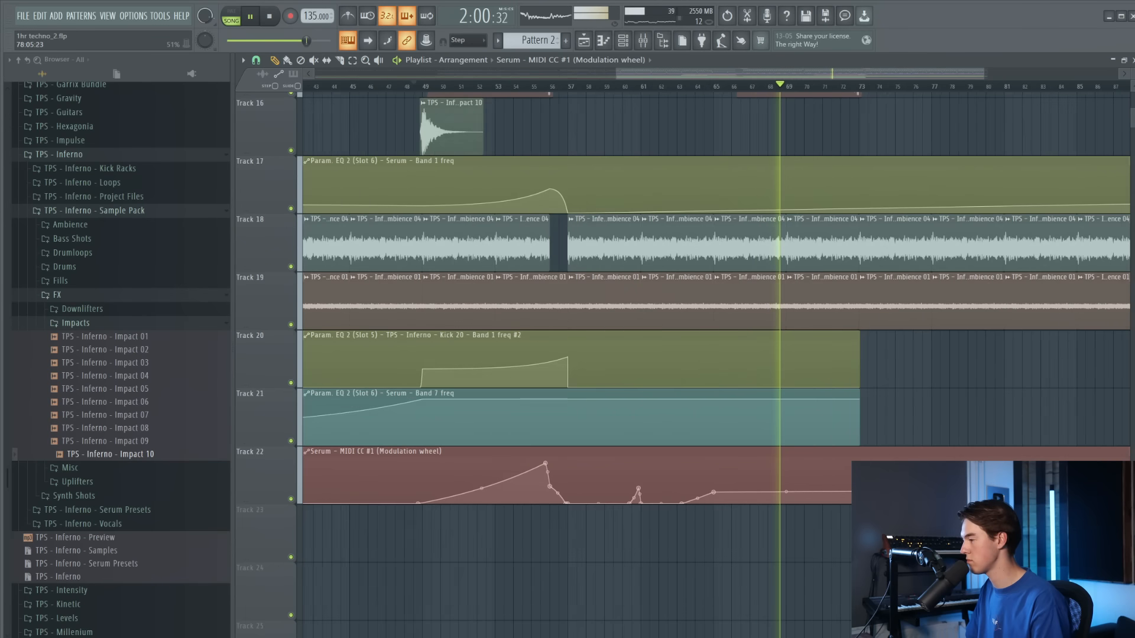
scroll(963, 485, "up", 1)
left_click(821, 86)
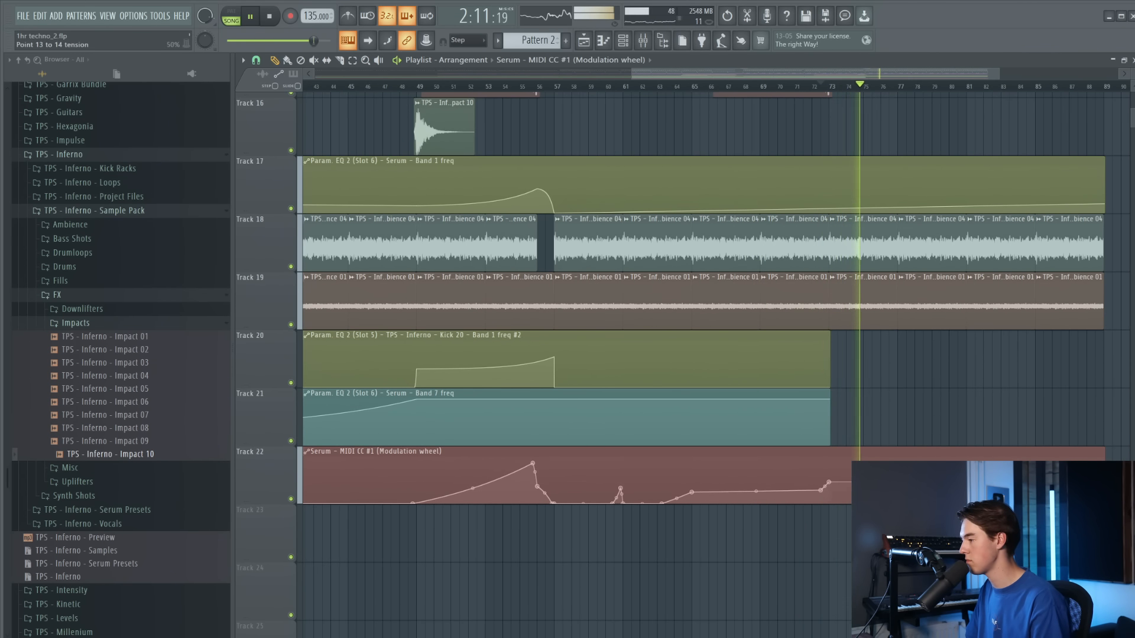
left_click(985, 88)
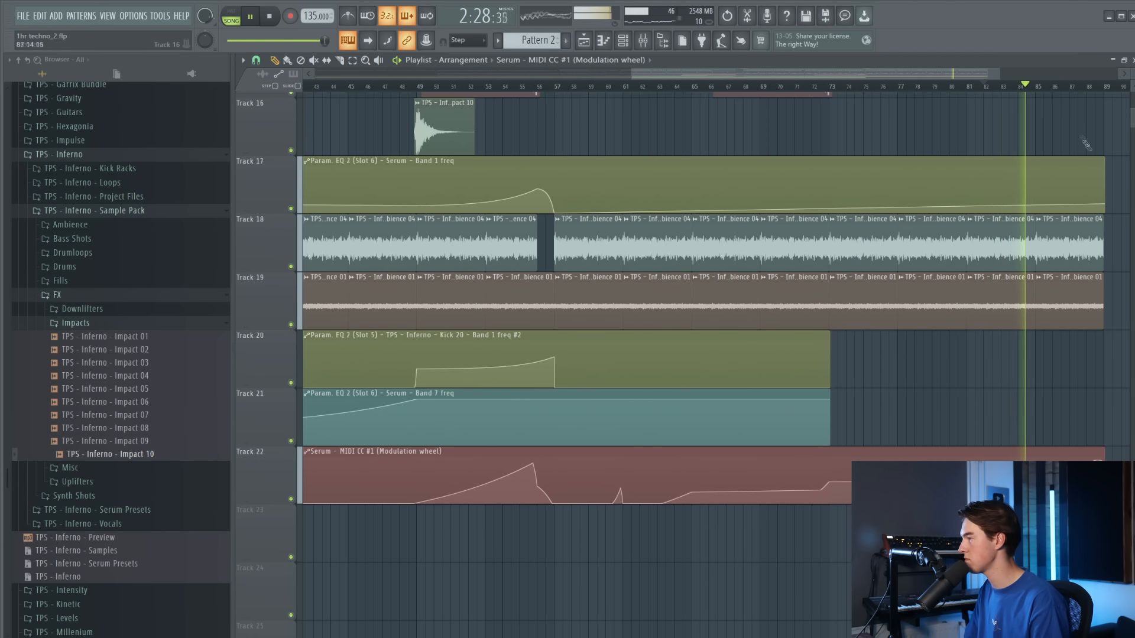
scroll(1097, 458, "down", 1)
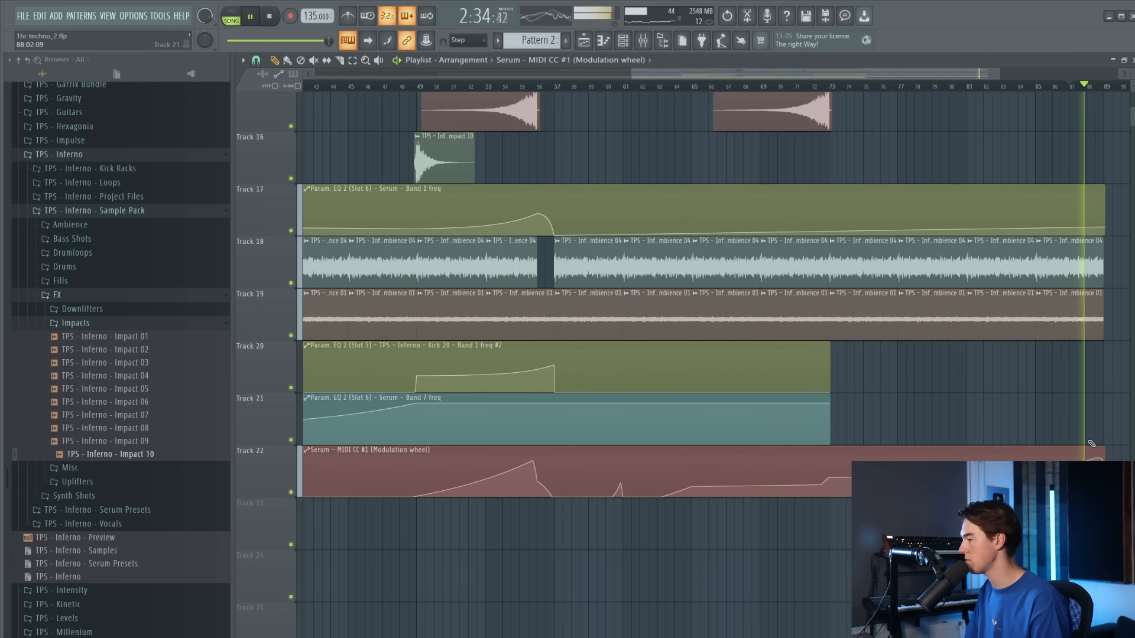
scroll(1091, 424, "down", 1)
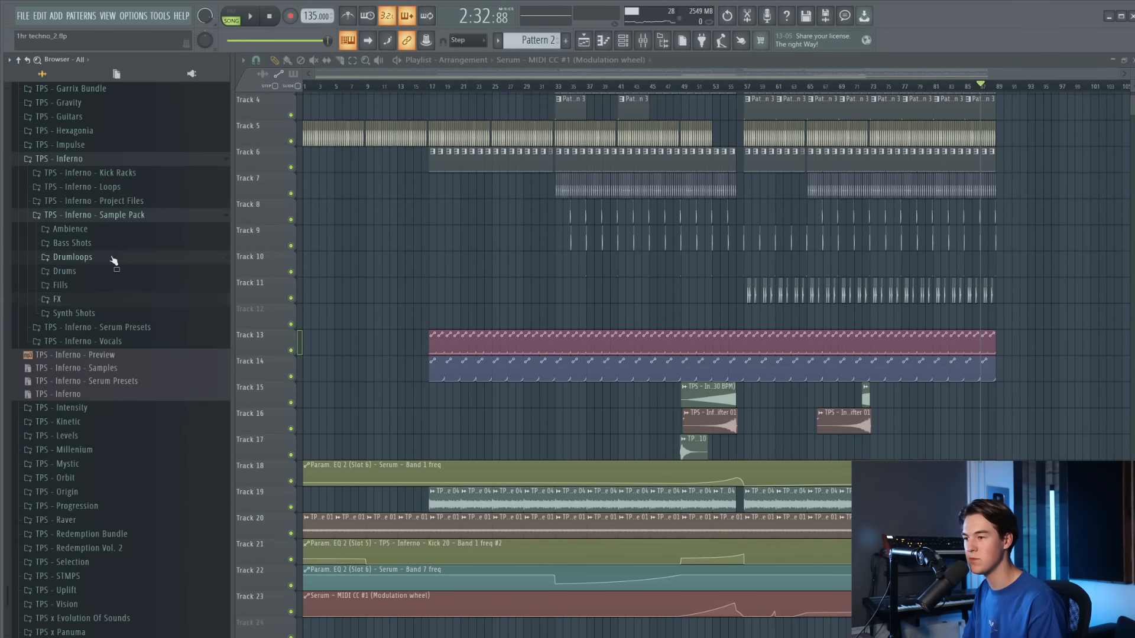
Find Ride Loop 05 (130 BPM) among the Inferno ride loops and place it on Track 12 at bar 73
left_click(72, 257)
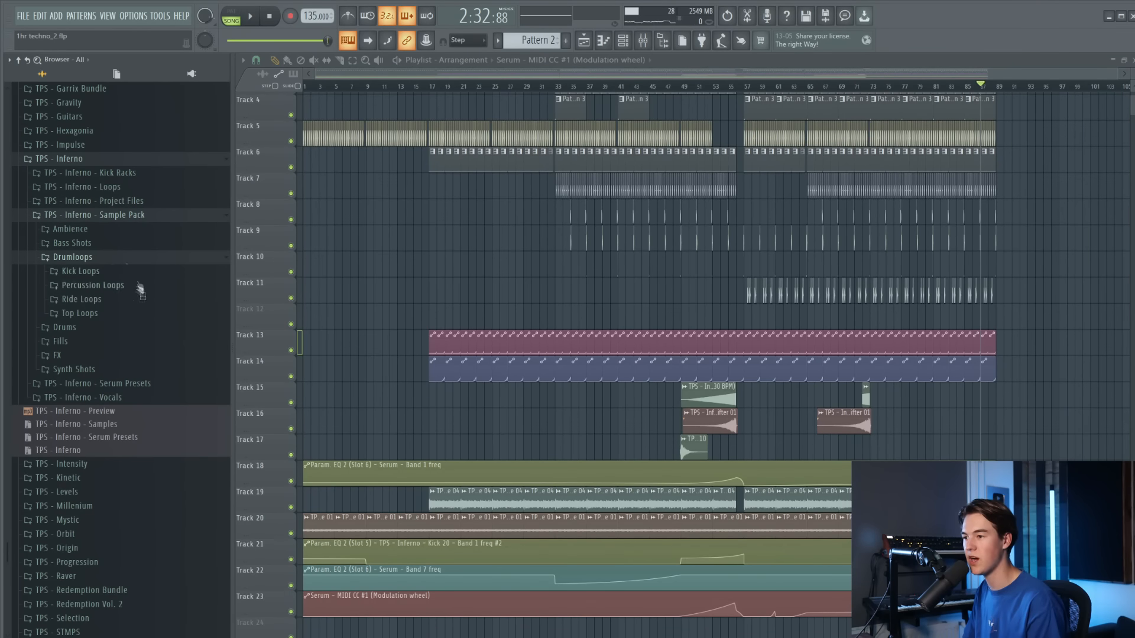
left_click(81, 299)
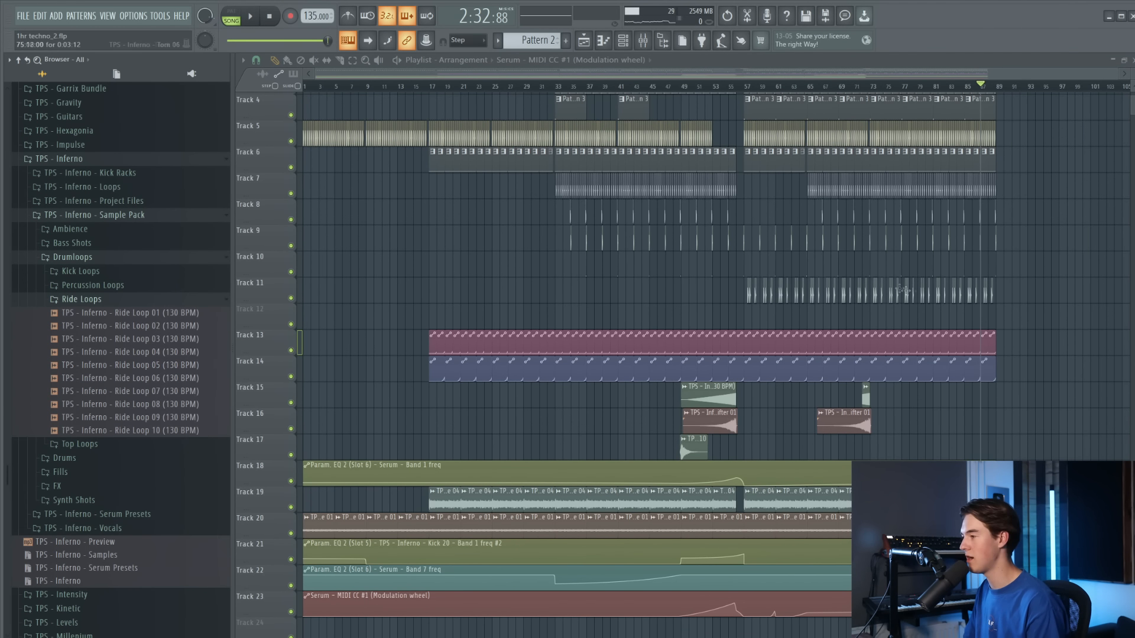
scroll(904, 290, "up", 3)
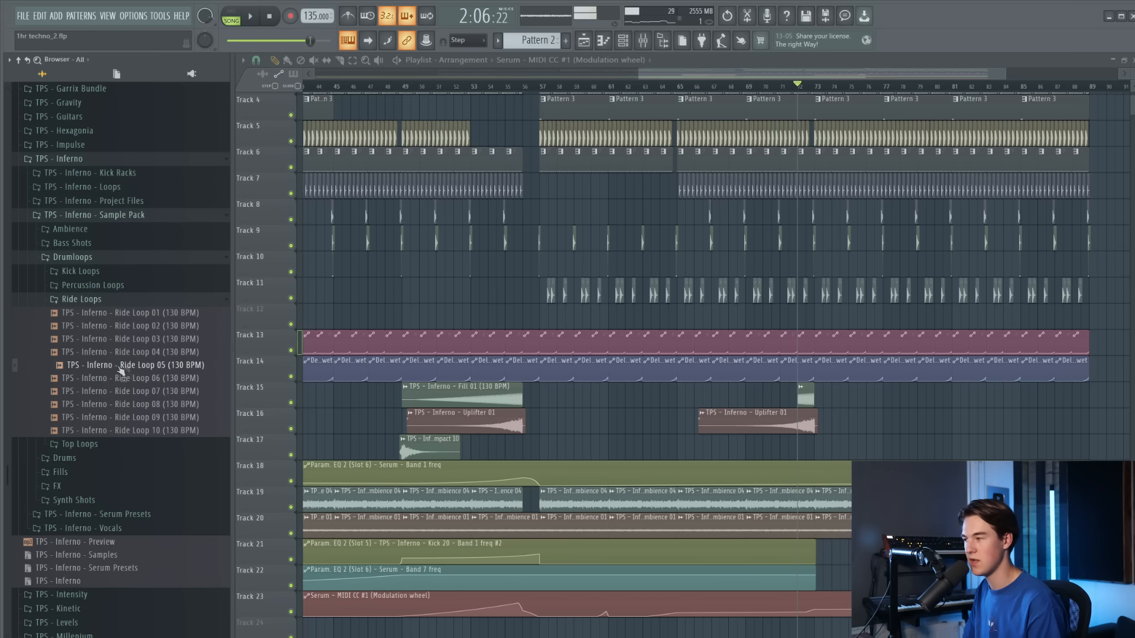
left_click_drag(833, 322, 831, 319)
scroll(830, 319, "up", 3)
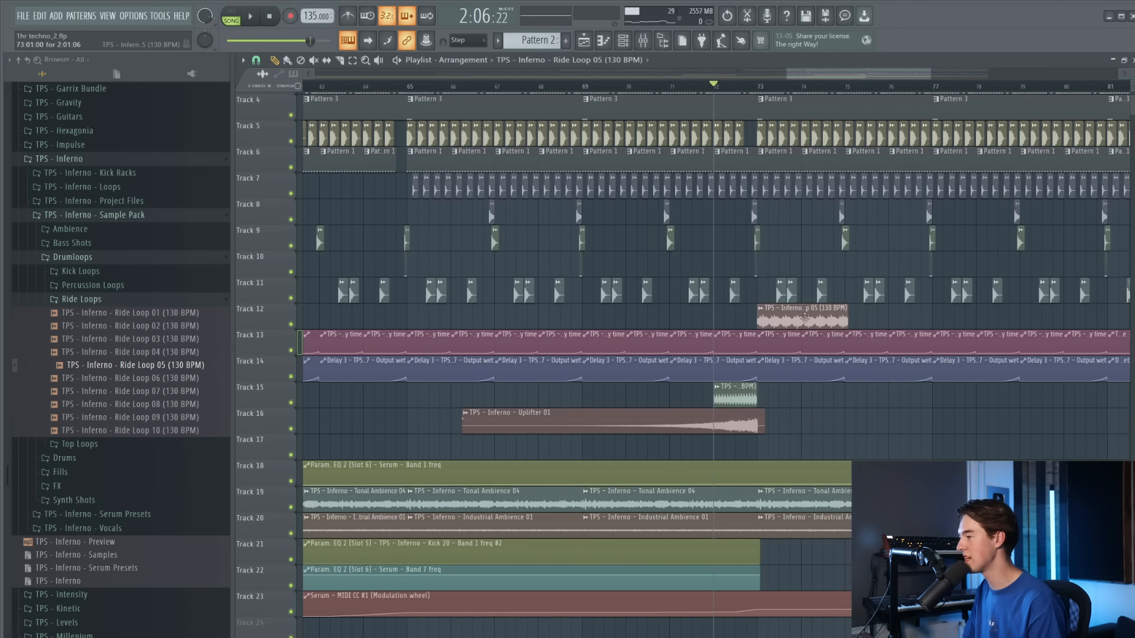
scroll(803, 318, "up", 2)
Set the Ride Loop 05 clip's time-stretching mode to Stretch and lower its channel volume to 39%
double_click(803, 318)
left_click(541, 165)
left_click(532, 197)
left_click_drag(503, 105, 490, 144)
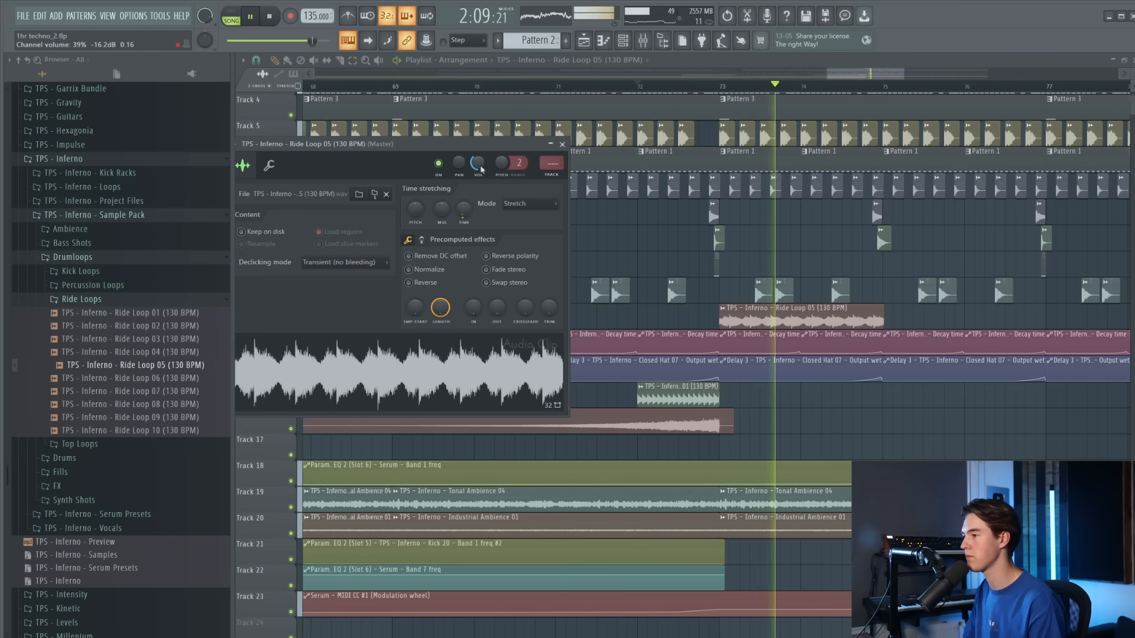
Try Ride Loop 06 as the clip's sample and switch back to Ride Loop 05
left_click_drag(194, 378, 397, 387)
key("space")
left_click(819, 319)
double_click(819, 319)
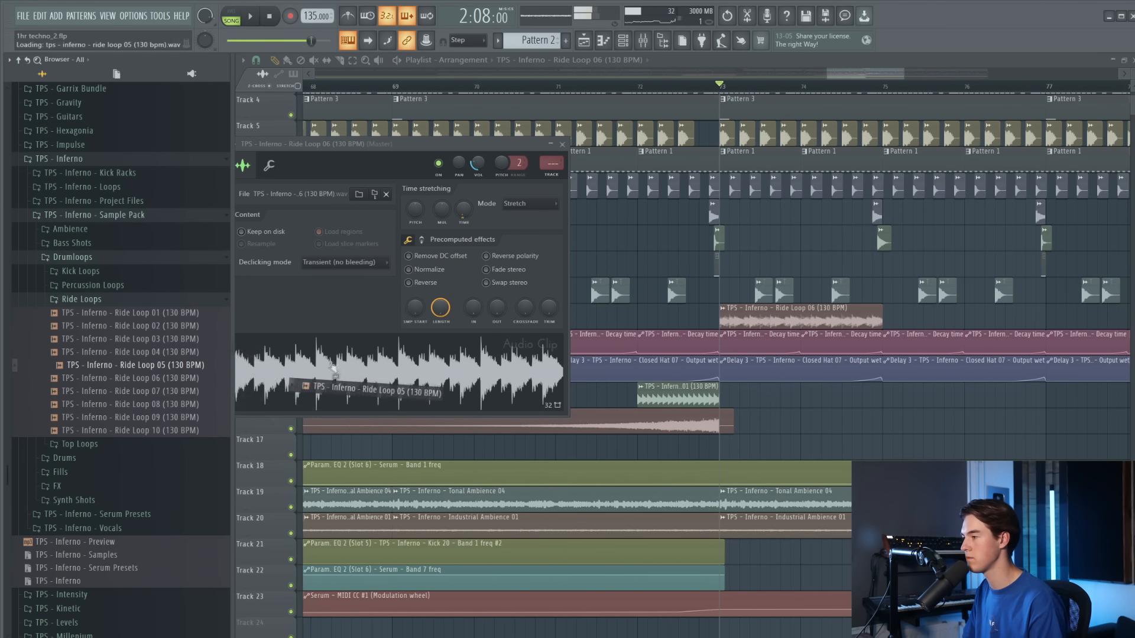
left_click_drag(332, 368, 333, 369)
key("space")
Lower the Ride Loop 05 channel's pitch to -200 cents and repeat its clip at bar 75 on Track 12
left_click_drag(502, 162, 501, 187)
right_click(502, 161)
left_click(520, 166)
key("space")
key("space")
left_click_drag(930, 319, 892, 320)
scroll(973, 324, "down", 4)
scroll(974, 324, "up", 2)
left_click_drag(973, 323, 827, 319)
scroll(822, 320, "down", 4)
double_click(822, 319)
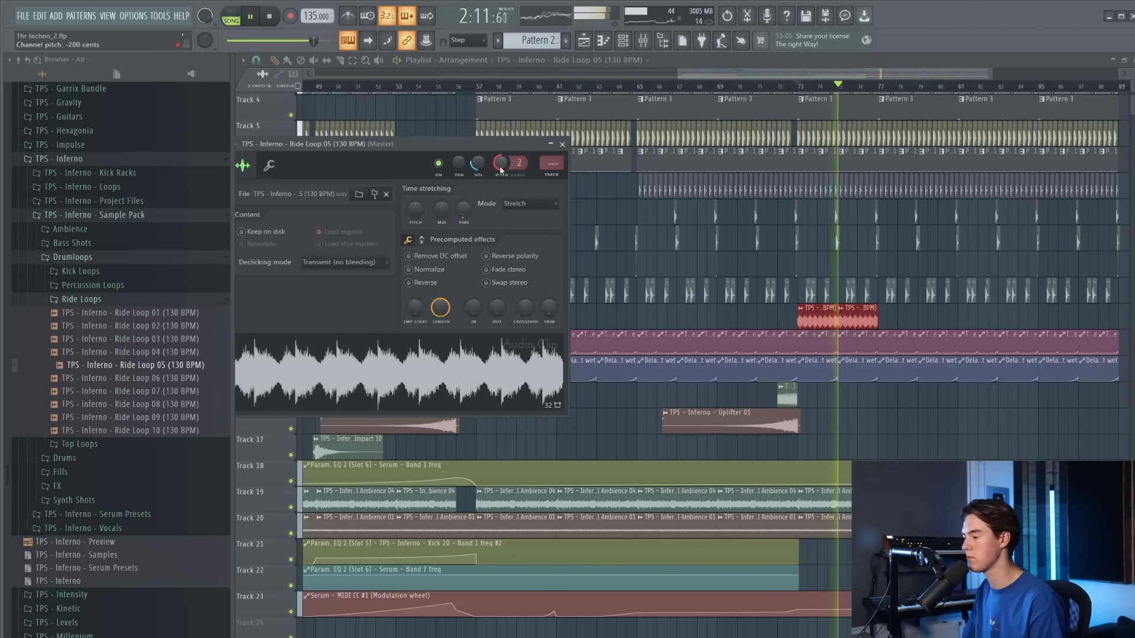
Duplicate the pair of Ride Loop 05 clips on Track 12 until the loop runs through to bar 89
left_click_drag(911, 319, 769, 319)
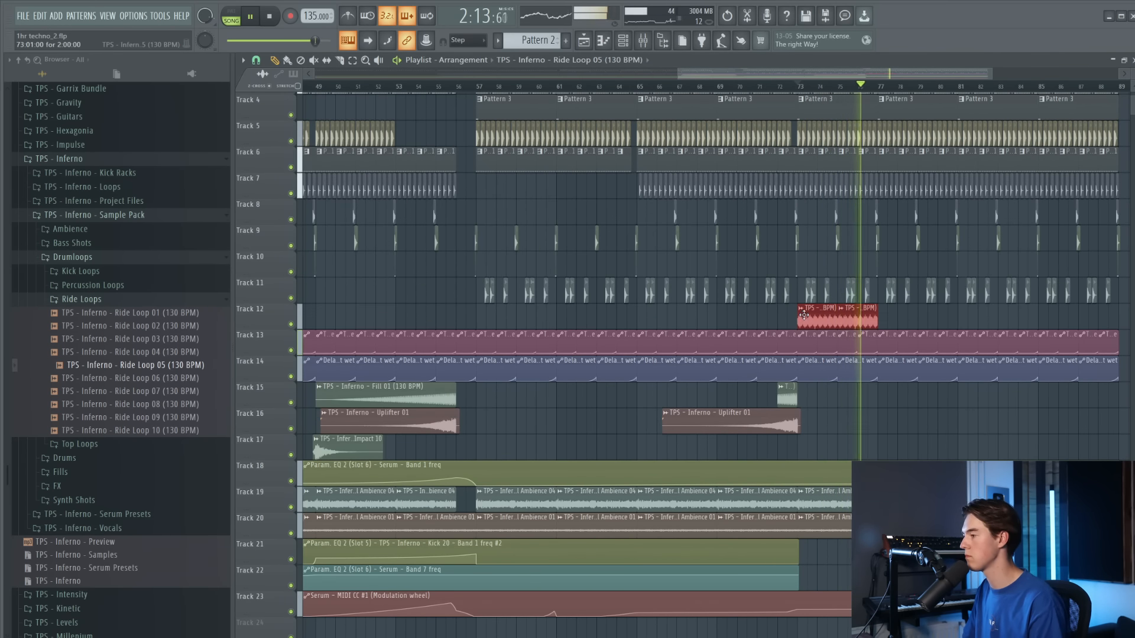
key("ctrl+b")
key("ctrl+b")
key("ctrl+b")
scroll(765, 319, "down", 2)
left_click(1057, 337, "ctrl")
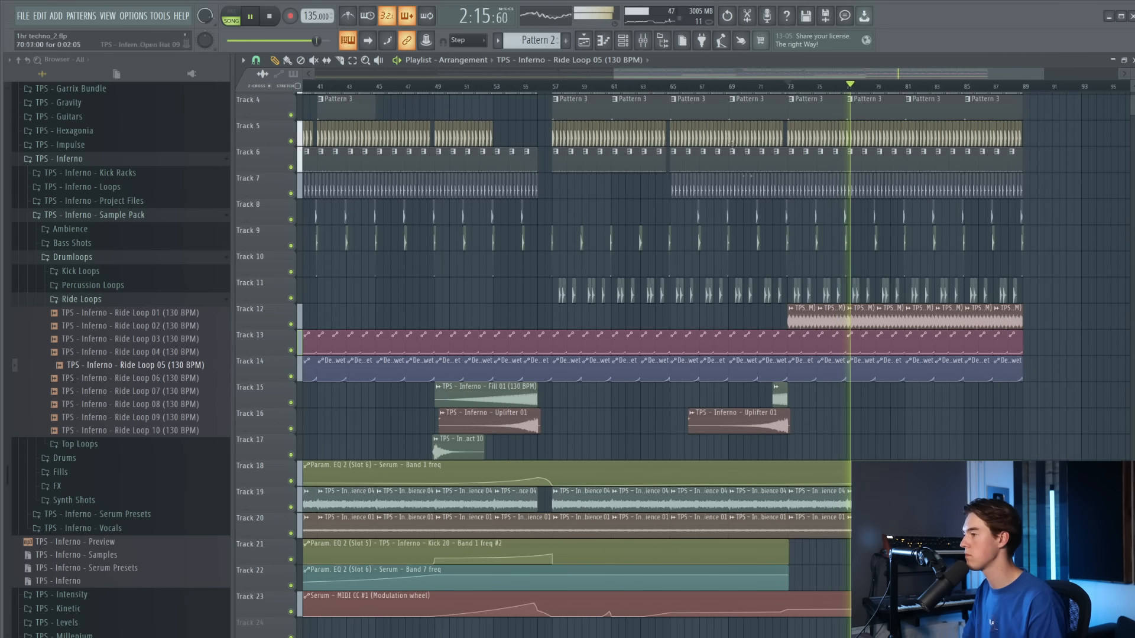
Route Ride Loop 05 to mixer insert 21 and load Kickstart in its slot 4 with the mix at 73%
left_click(777, 91)
double_click(810, 322)
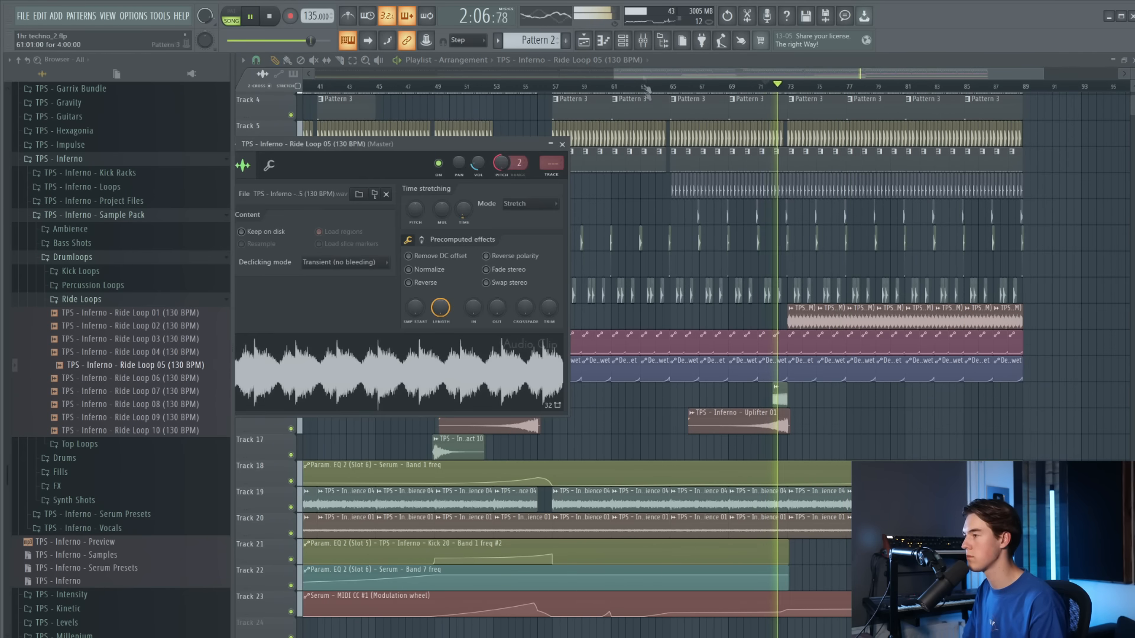
left_click(644, 40)
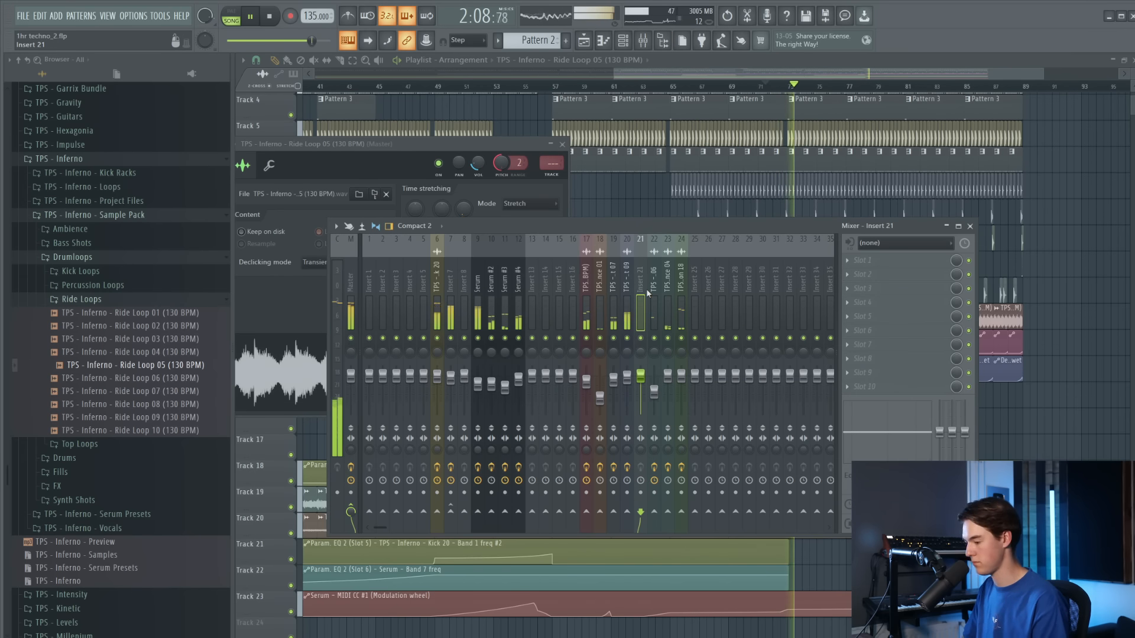
left_click(888, 309)
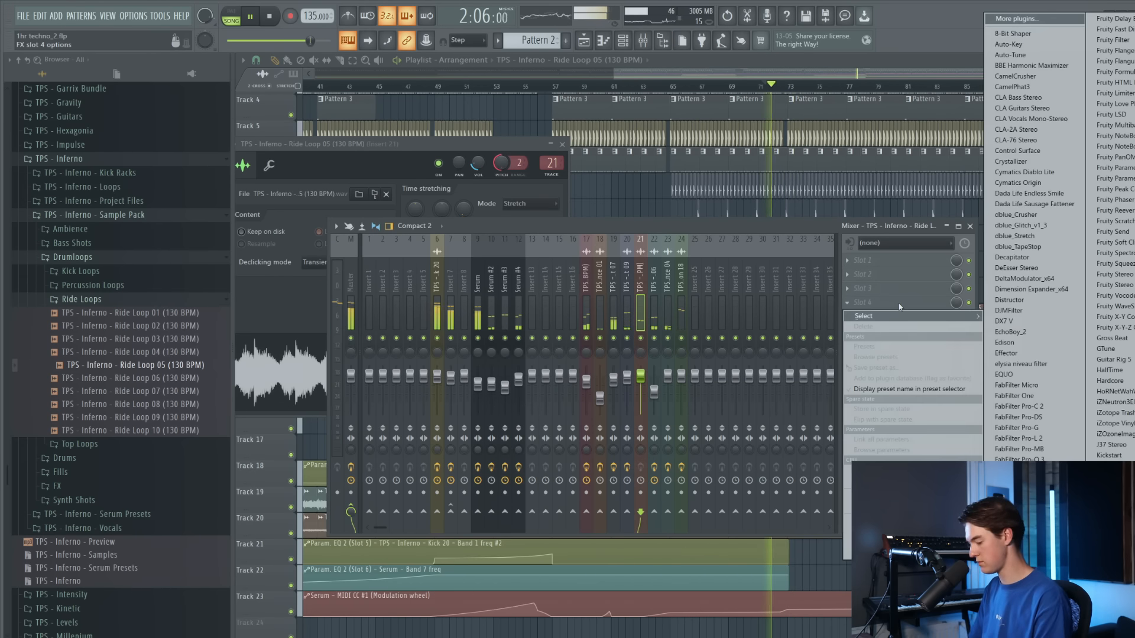
key("k")
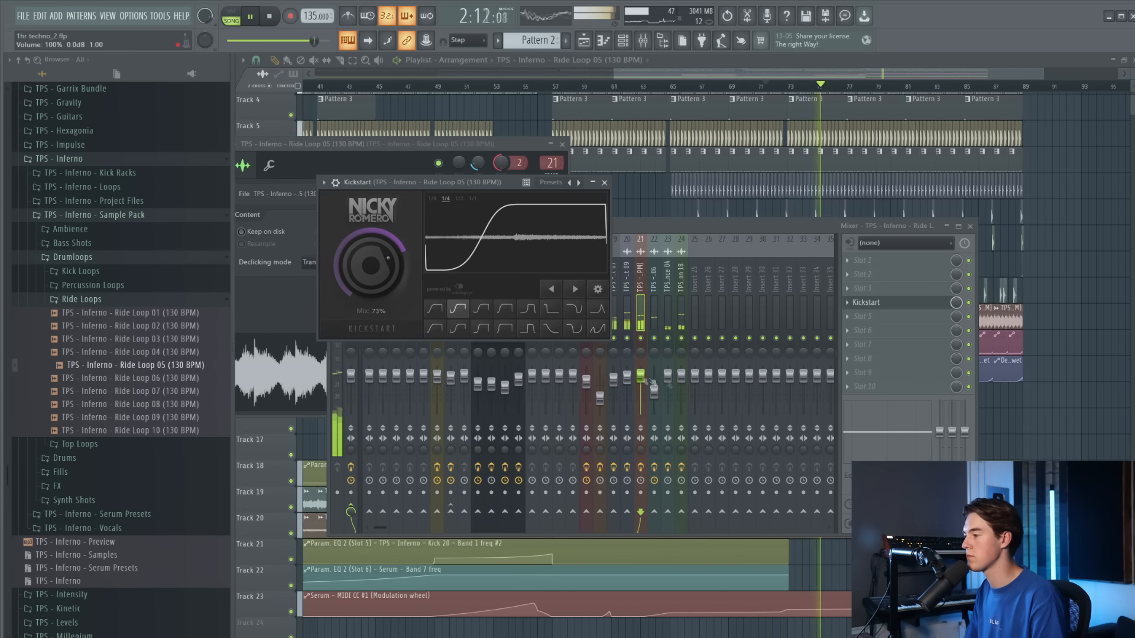
key("F12")
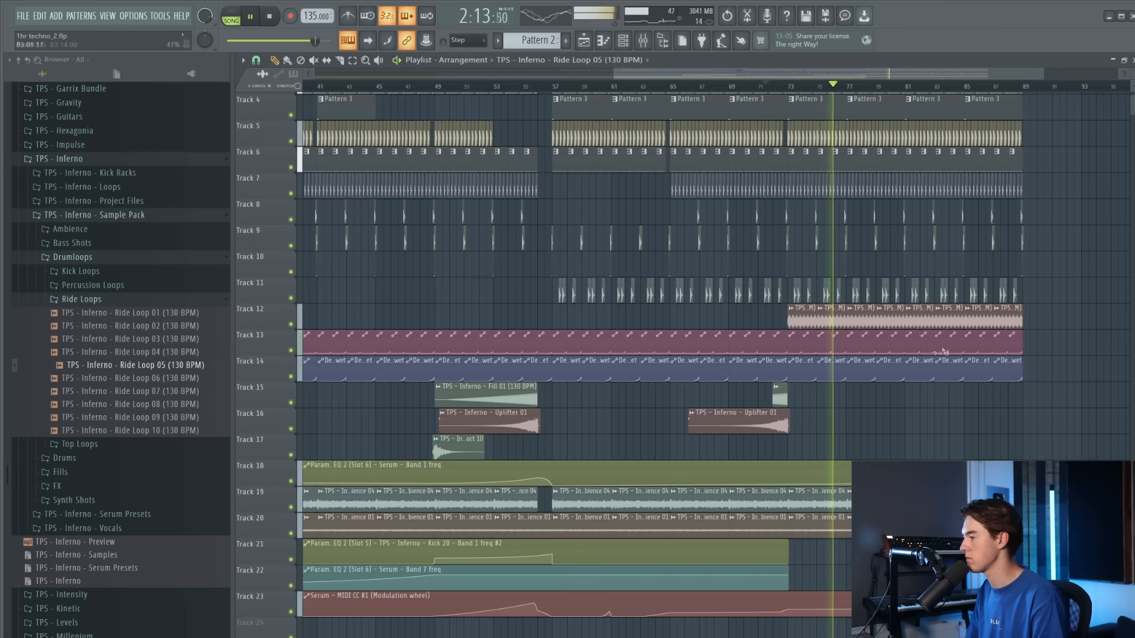
Set the Serum #4 mixer track's volume to 91%
double_click(919, 322)
left_click(644, 41)
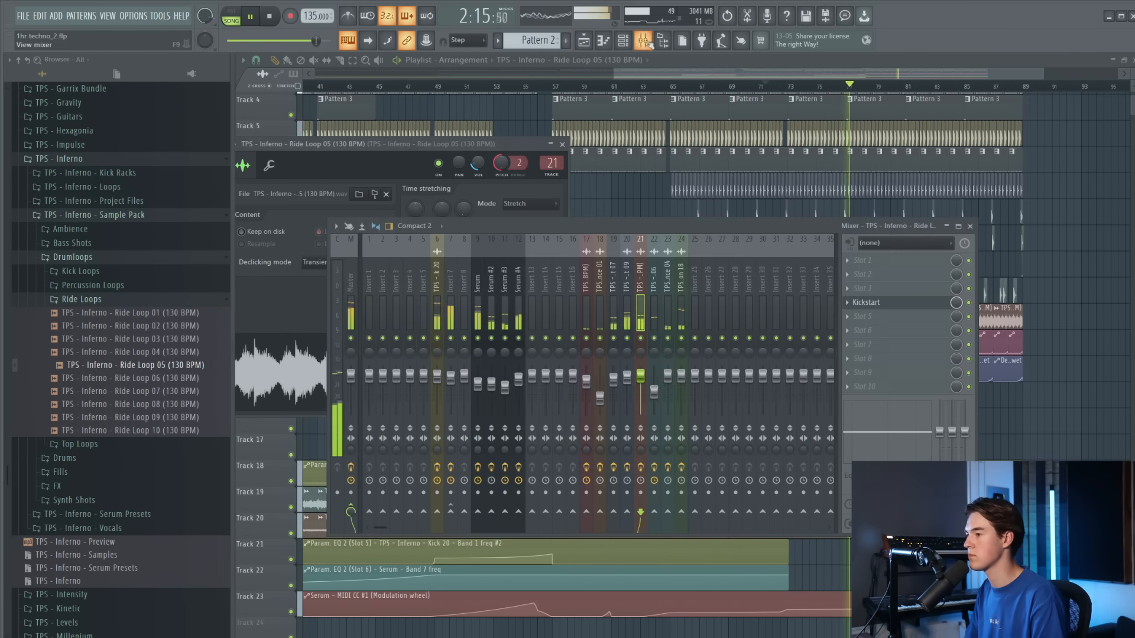
left_click(520, 379)
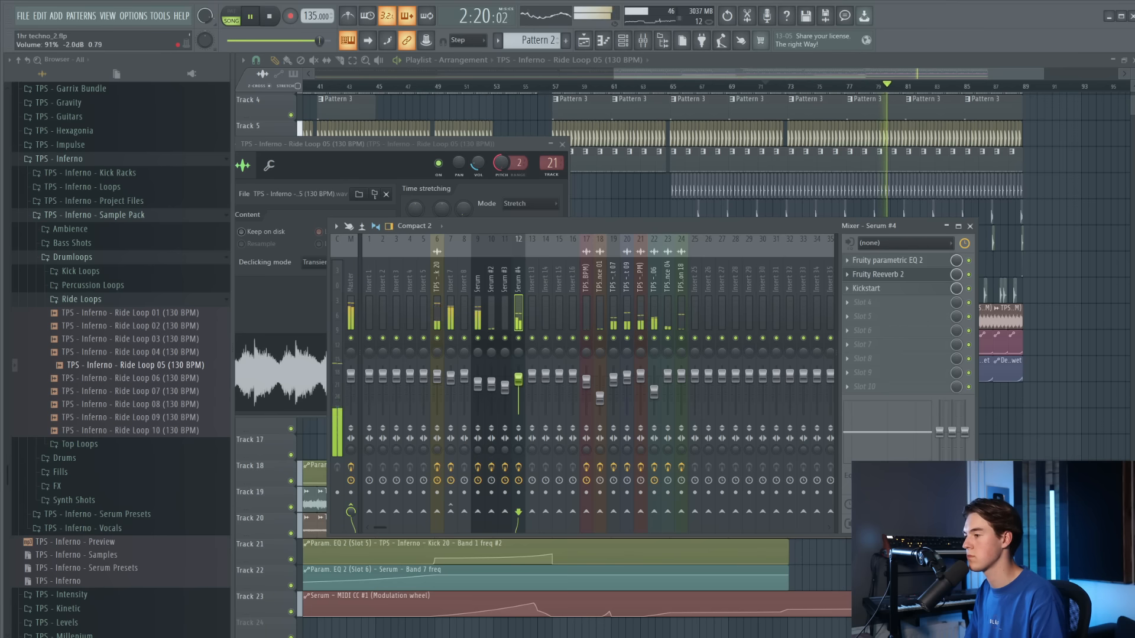
right_click(1046, 357)
Try transposing Pattern 5's Serum #4 notes up one octave and undo the transposition
scroll(969, 249, "up", 3)
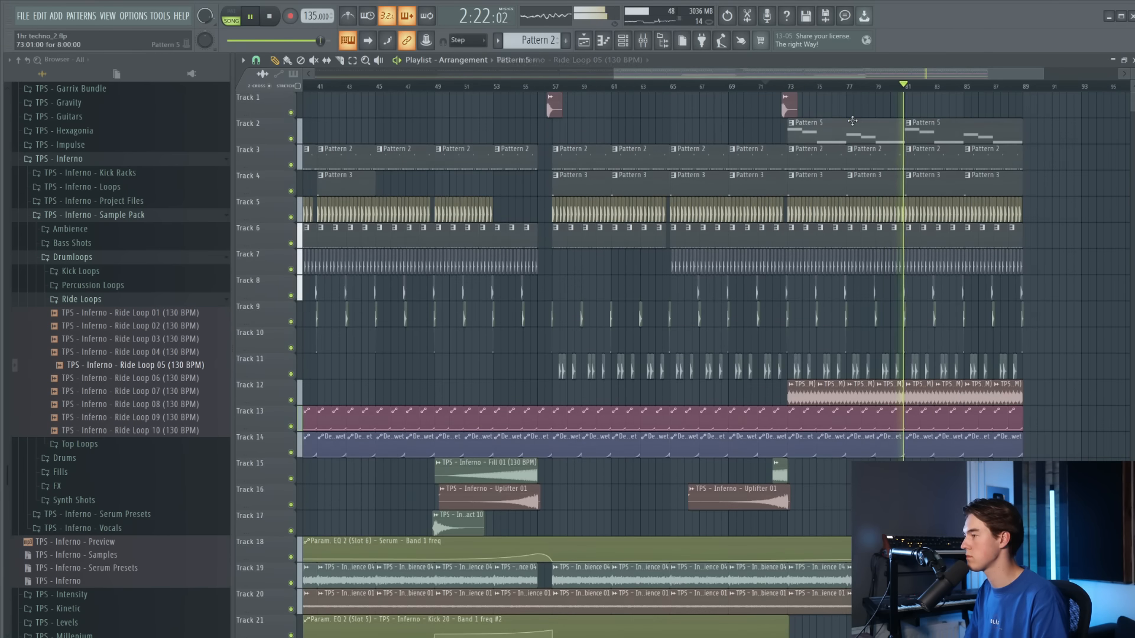
double_click(857, 124)
key("ctrl+Up")
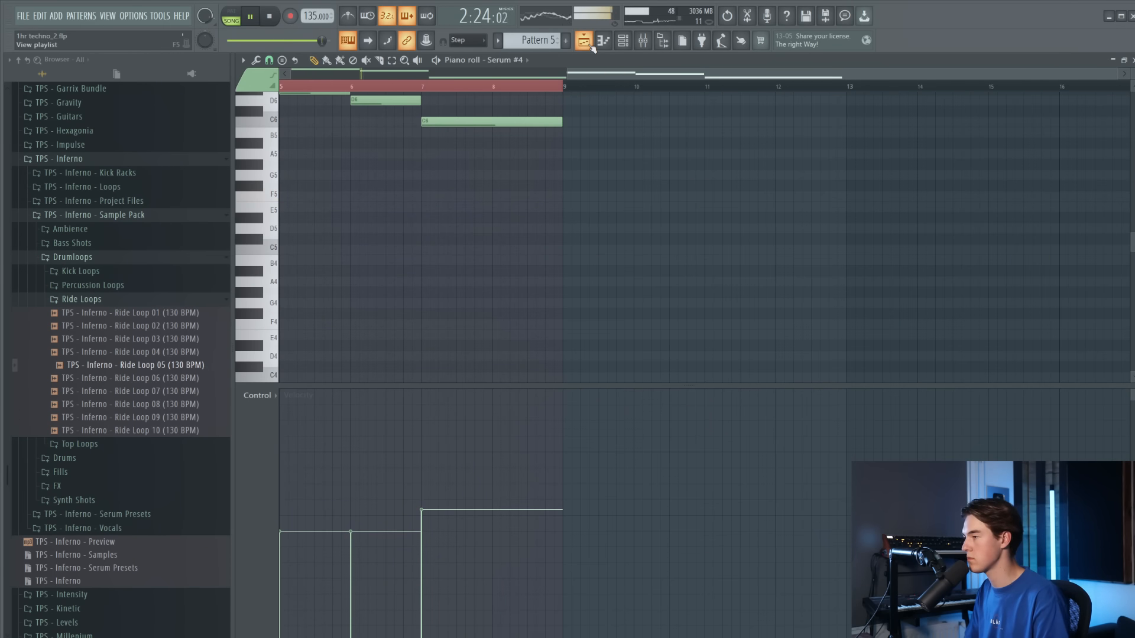
key("ctrl+z")
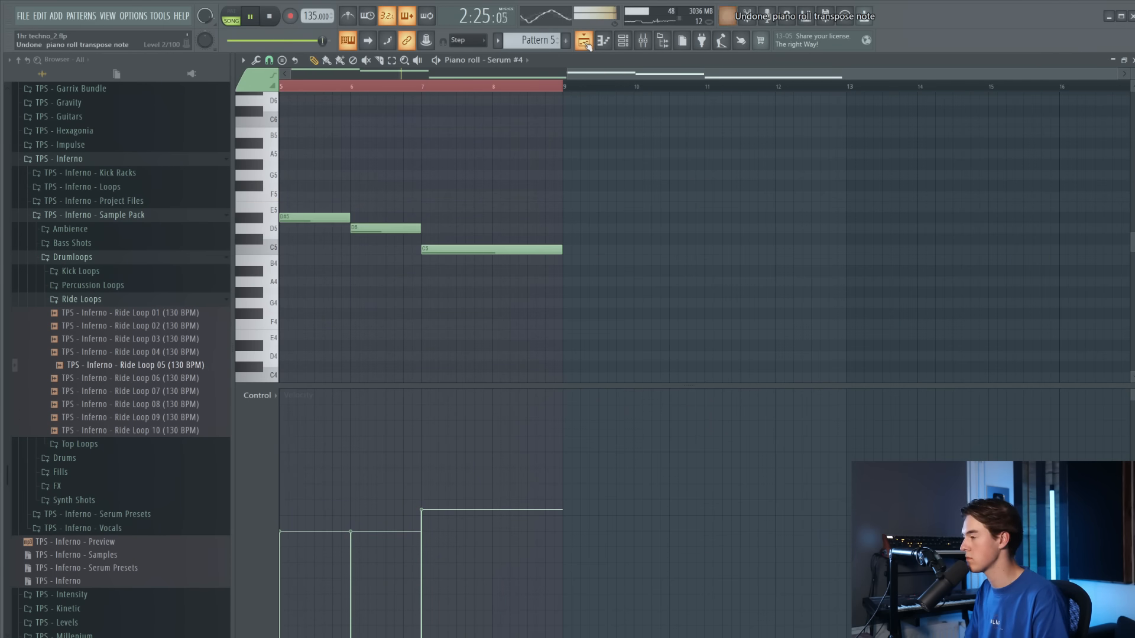